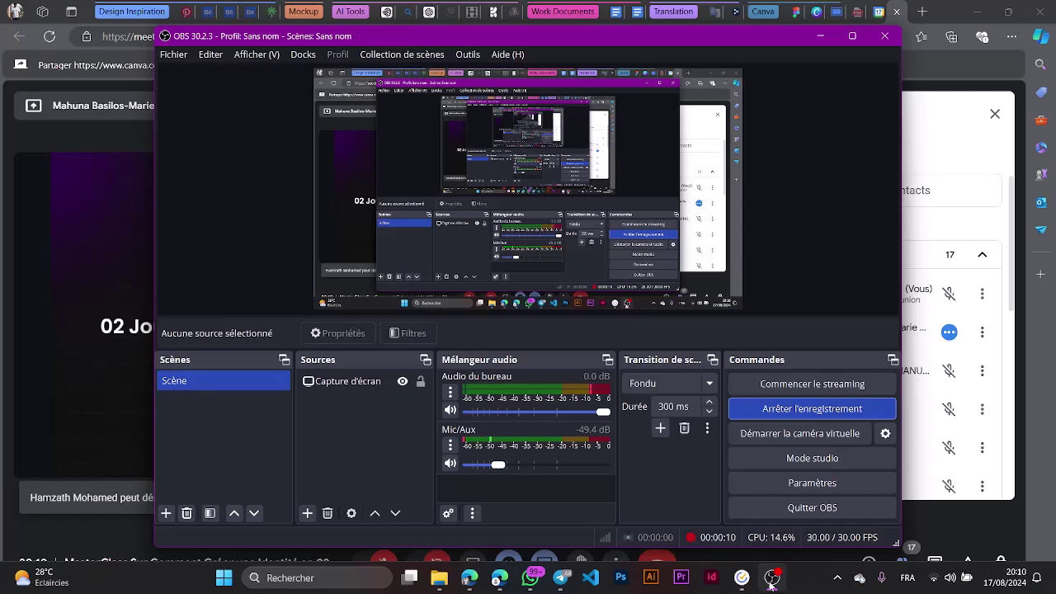
Minimize OBS Studio so the Google Meet call with the MasterClass title slide shows.
click(771, 579)
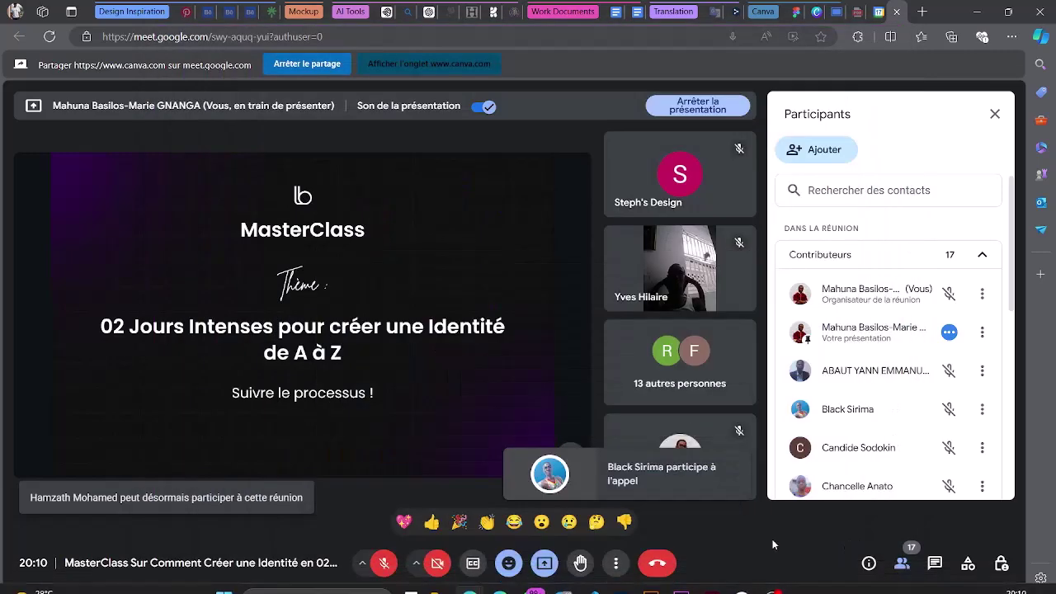
scroll(863, 456, down, 4)
scroll(863, 456, up, 1)
scroll(863, 456, down, 2)
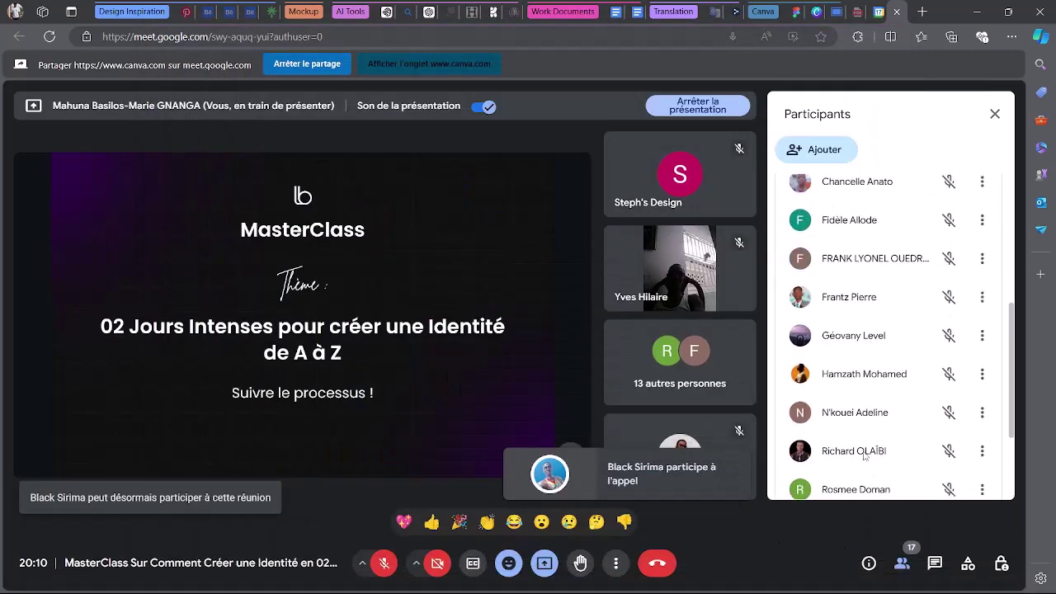
scroll(863, 456, up, 6)
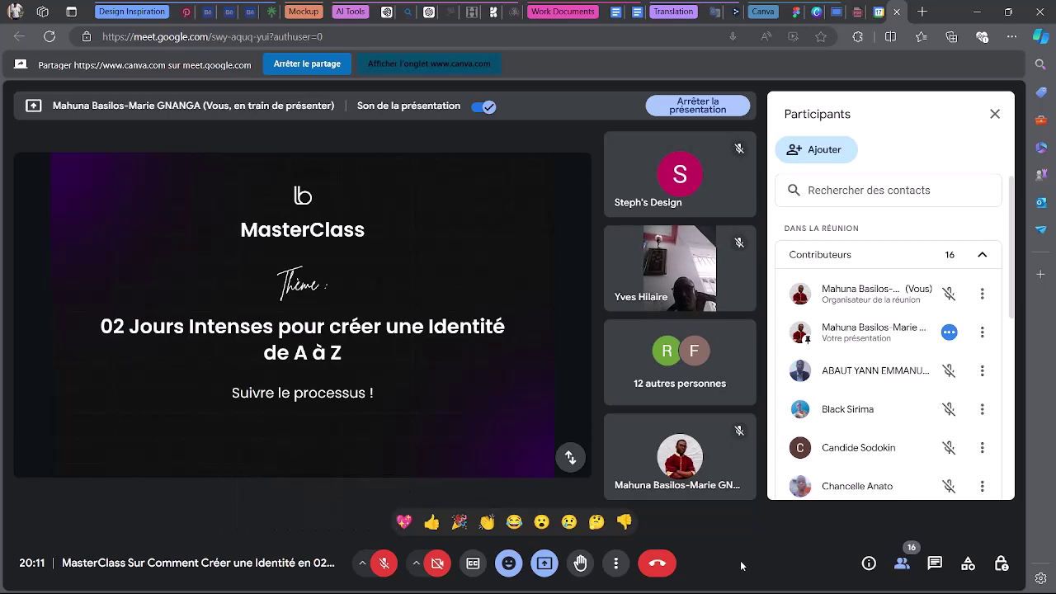
scroll(890, 413, down, 4)
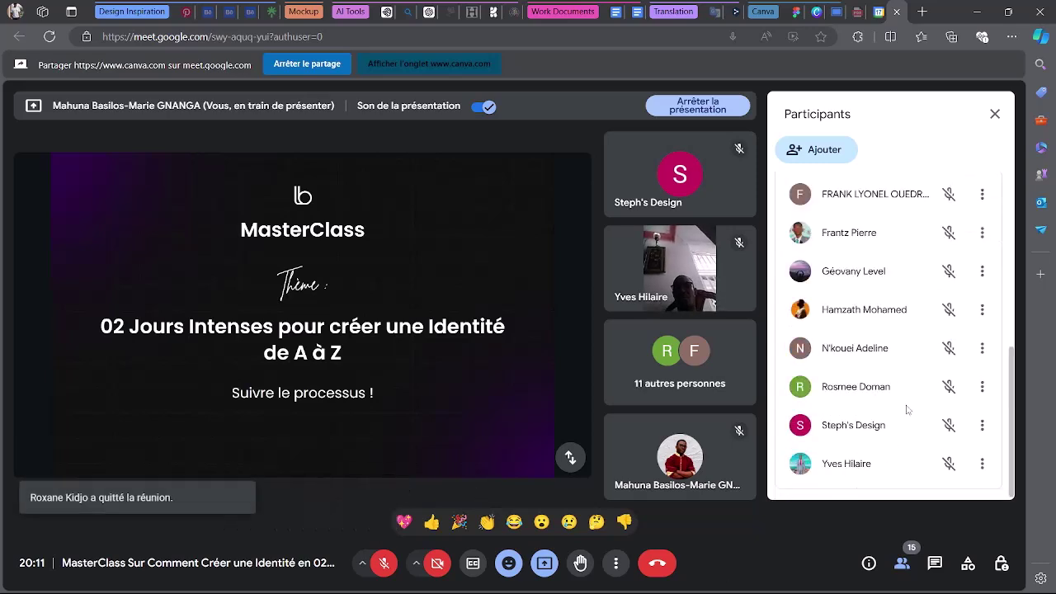
scroll(867, 450, up, 5)
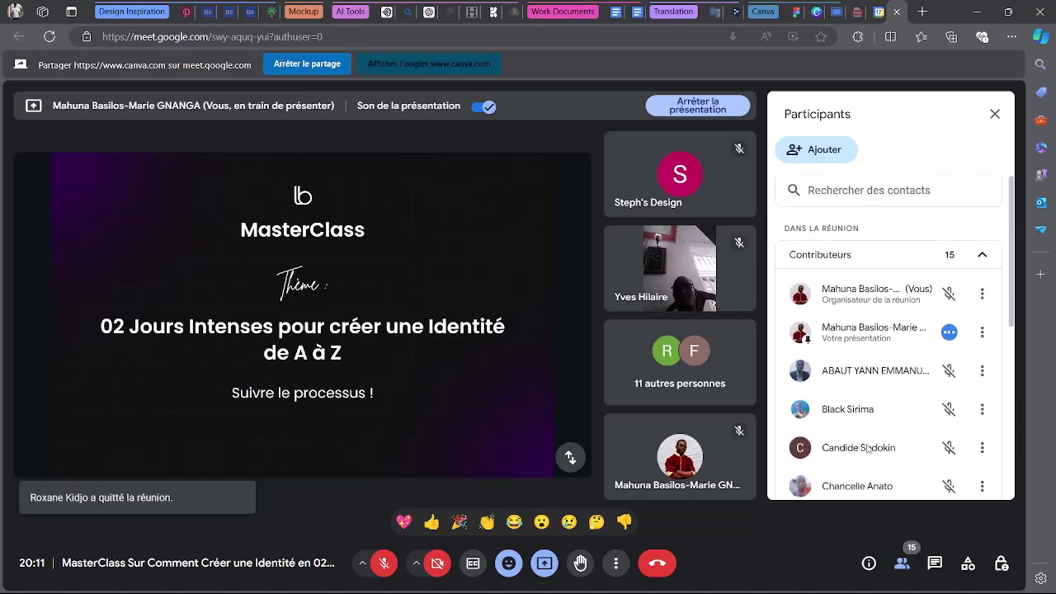
mouse_move(793, 587)
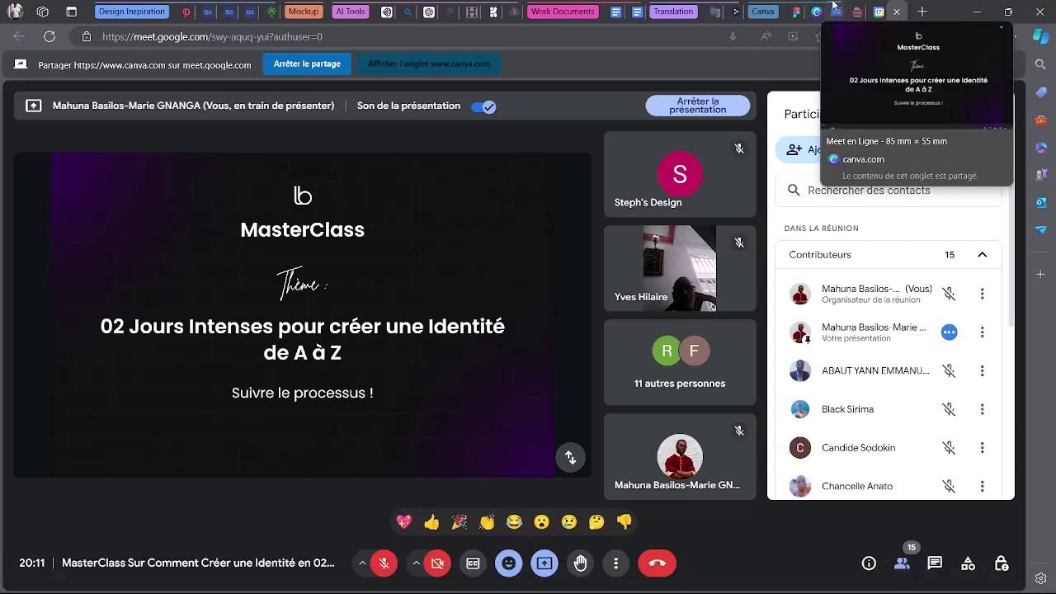
Advance the Canva deck one slide and check the shared view in Meet.
click(836, 10)
click(882, 325)
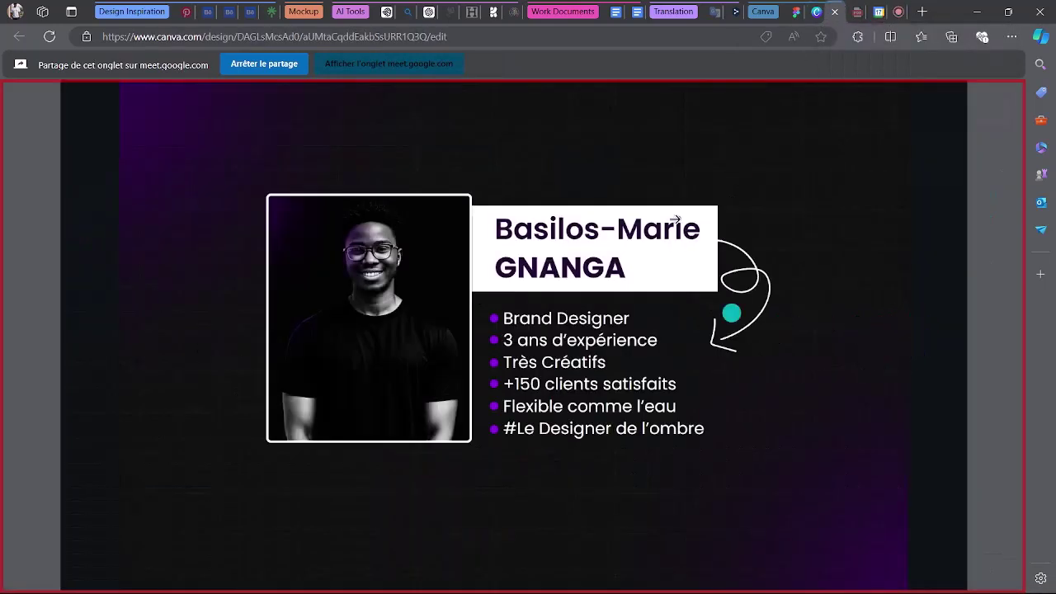
click(896, 7)
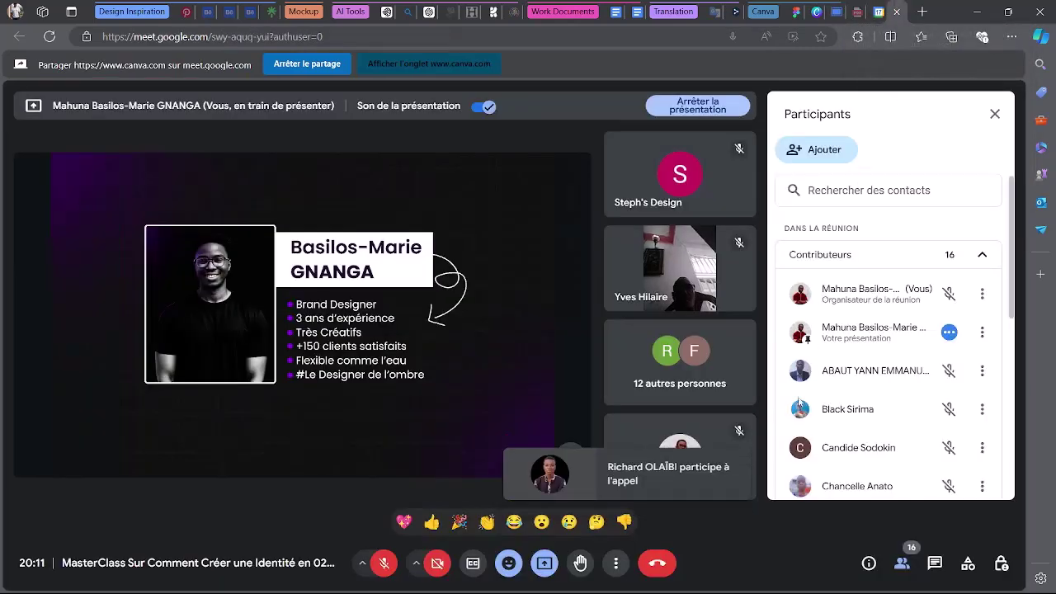
Advance to the 'Jour 1 : Introduction et Recherche' slide and return to the Meet call.
mouse_move(831, 5)
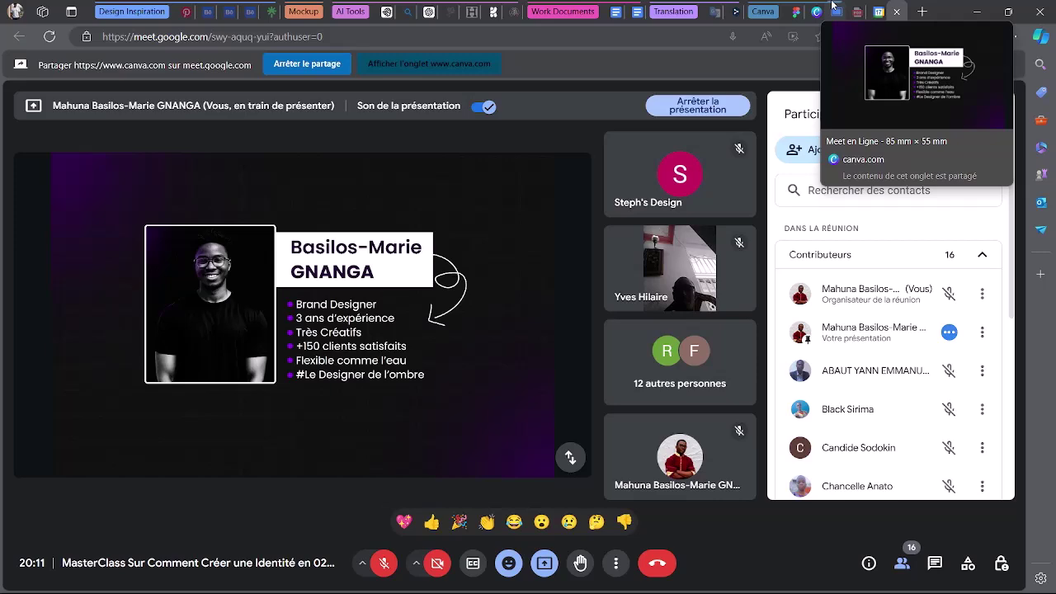
click(835, 11)
key(Right)
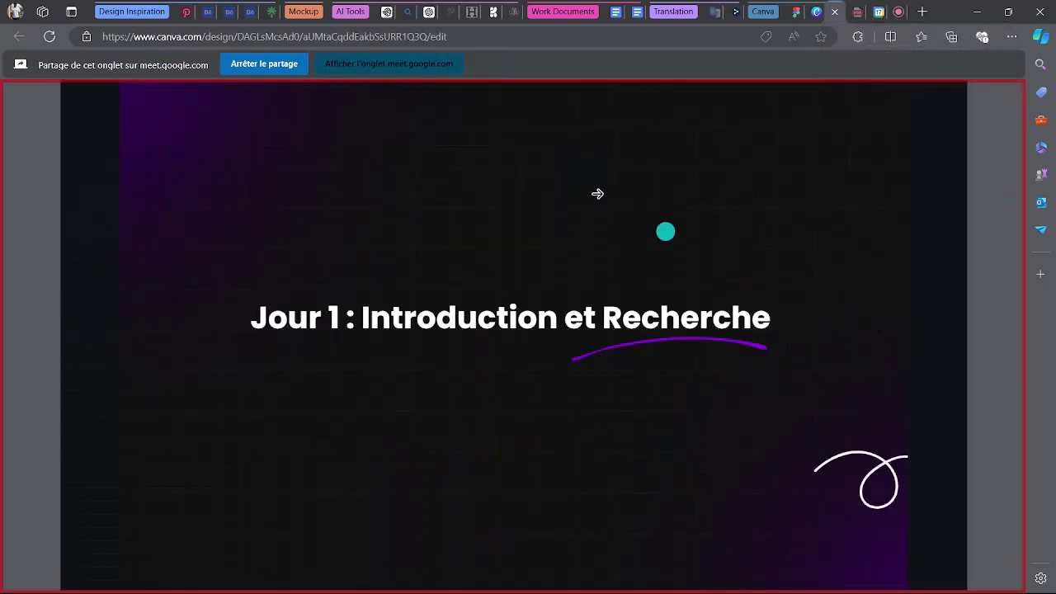
mouse_move(898, 7)
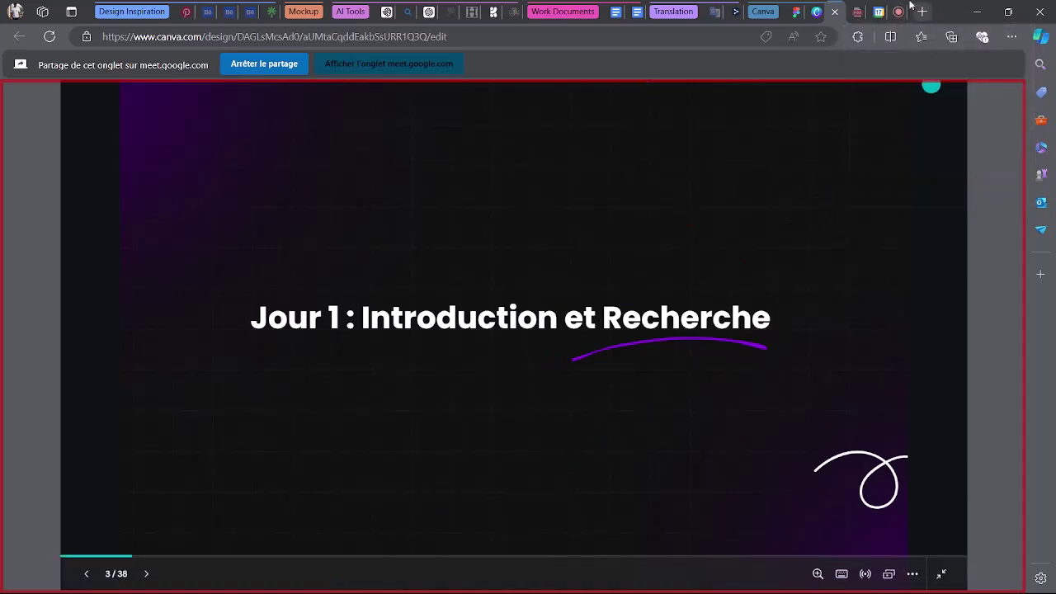
click(880, 12)
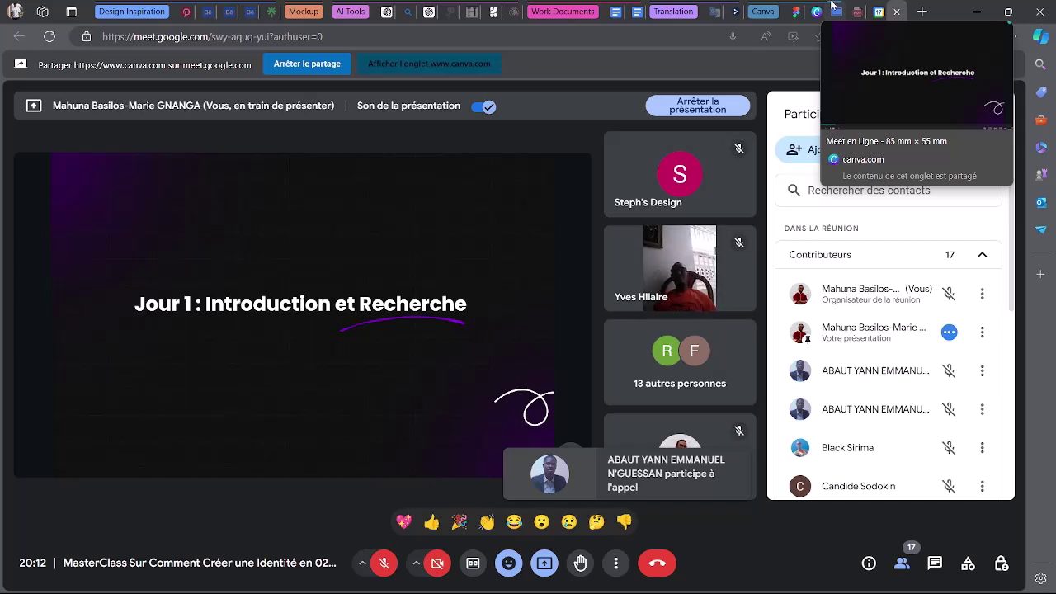
Advance to the Day 1 intro paragraph slide and check it in the Meet call.
click(832, 10)
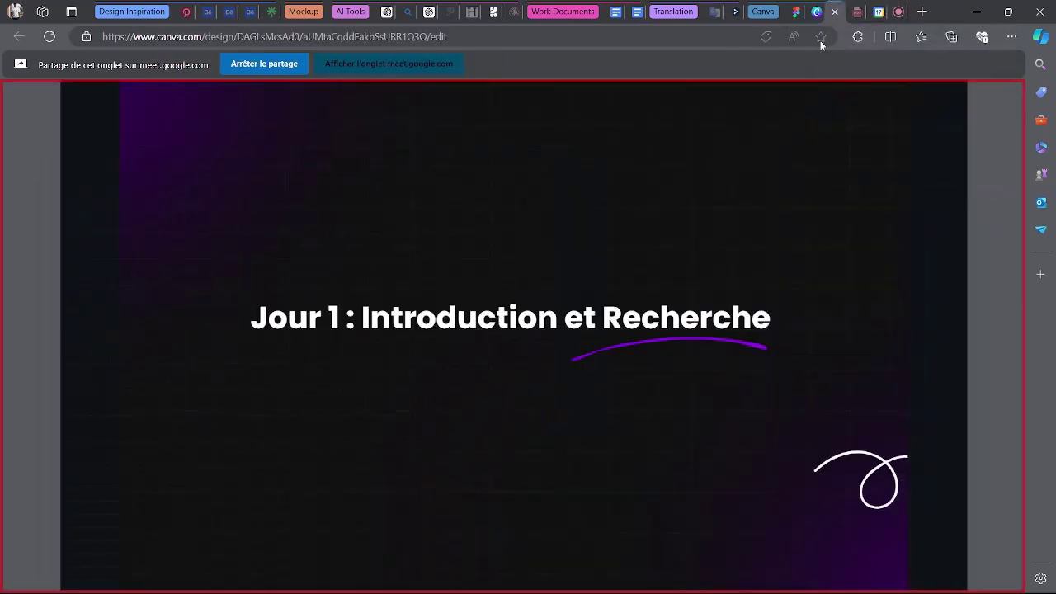
click(918, 337)
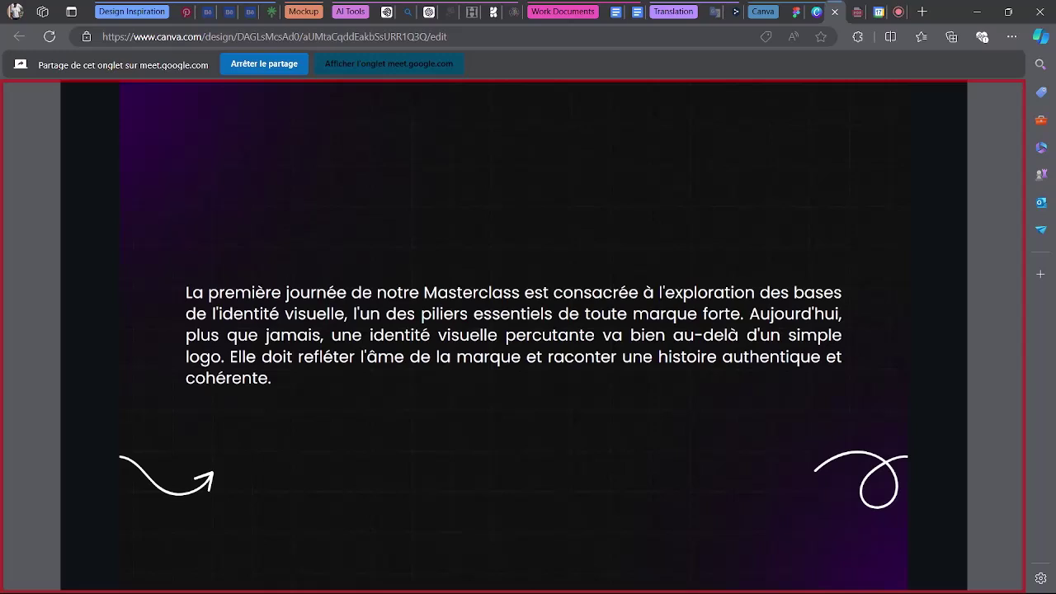
click(878, 11)
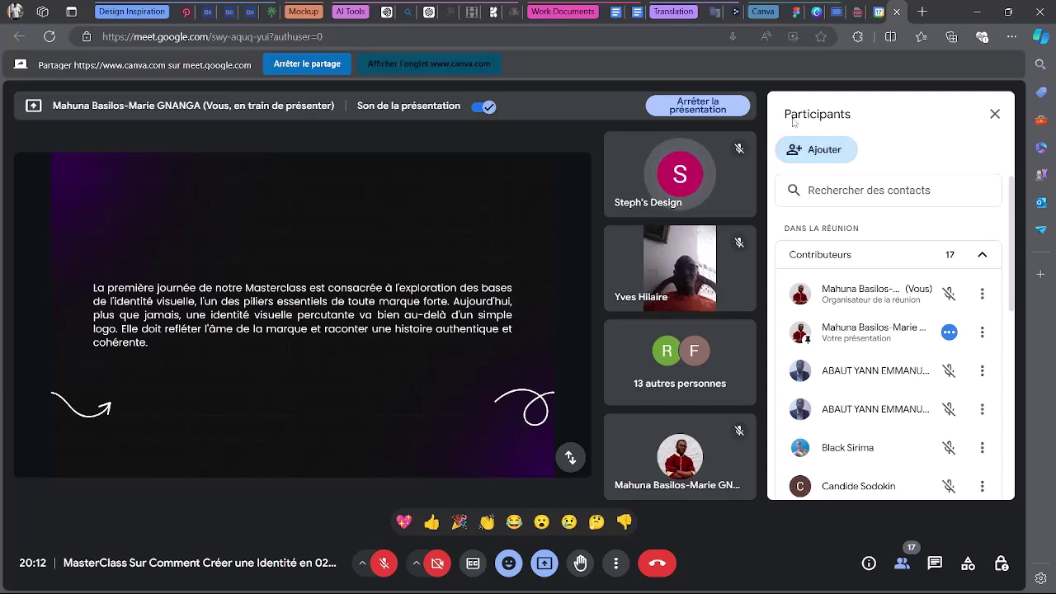
Advance to 'Comprendre l'Importance de l'Identité de Marque' and verify it in Meet.
click(825, 11)
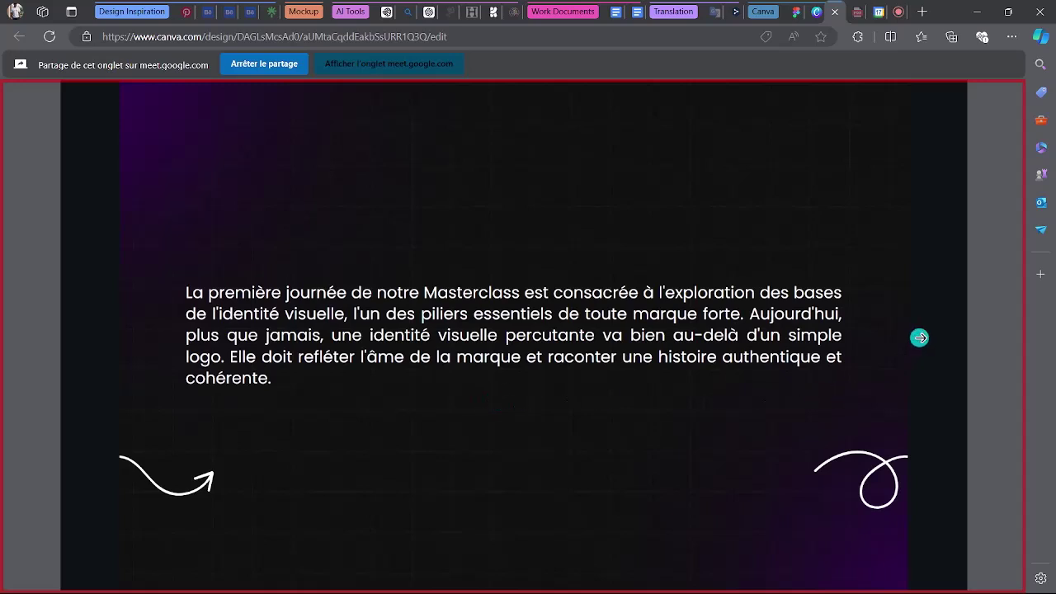
click(919, 337)
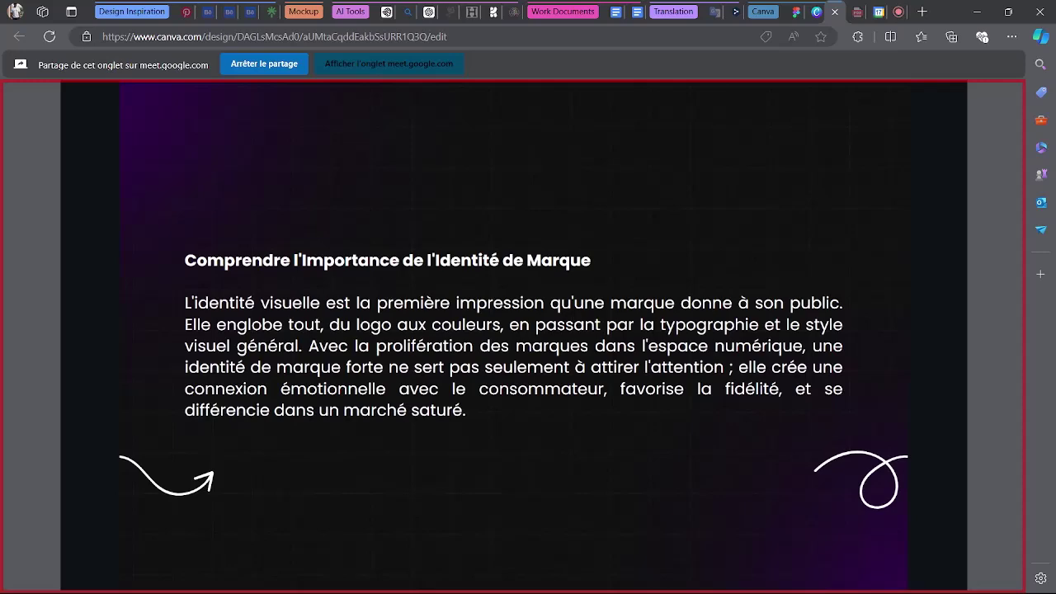
click(881, 11)
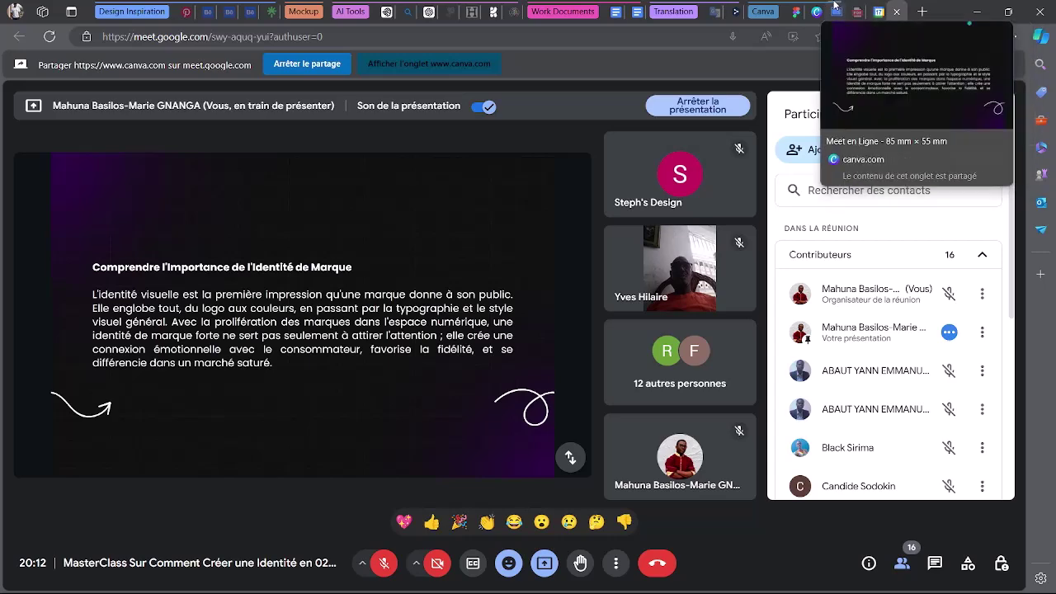
click(817, 11)
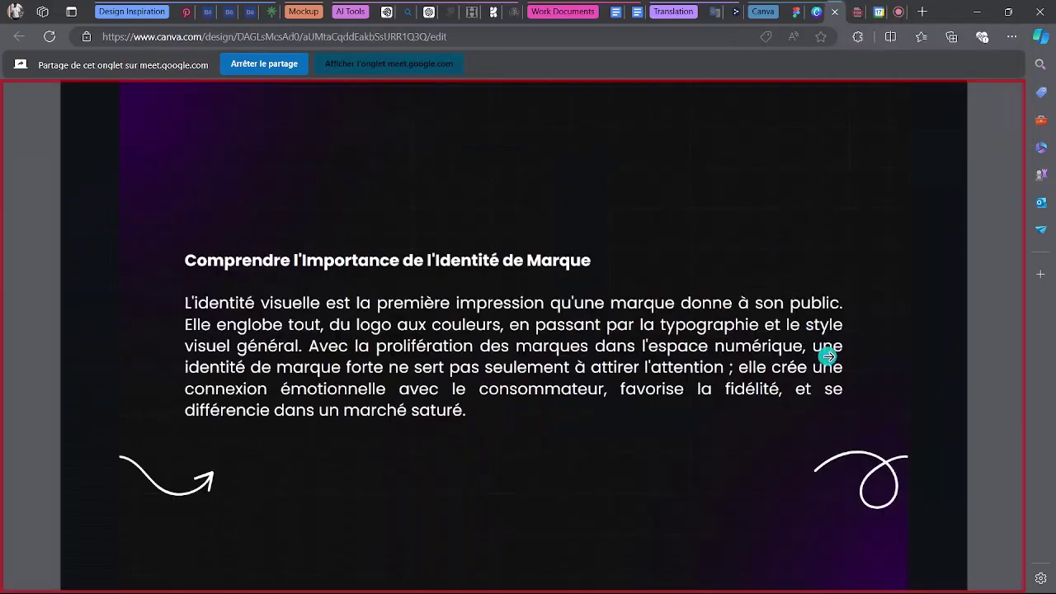
click(878, 12)
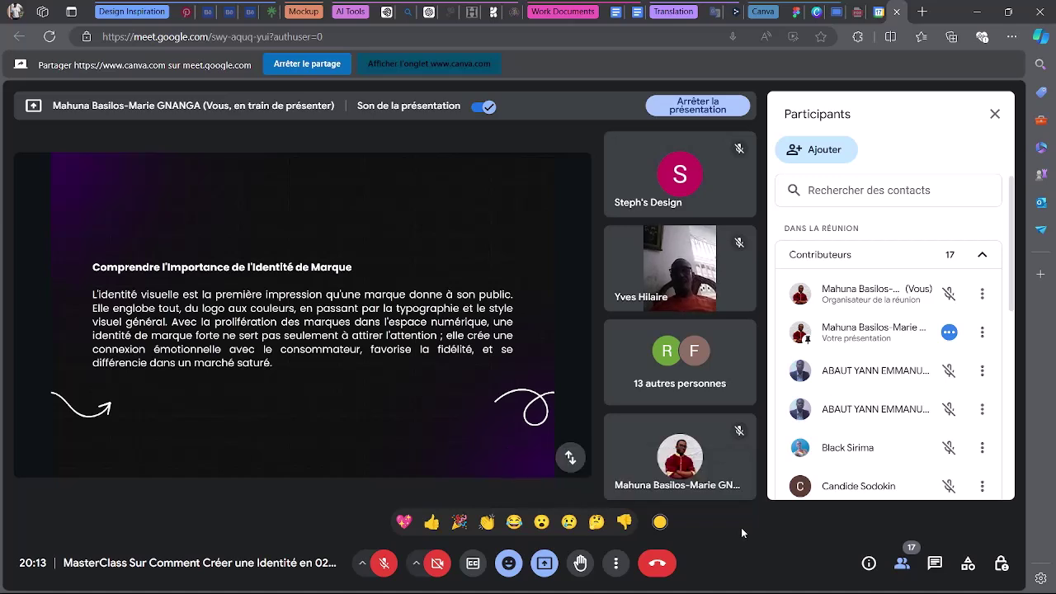
scroll(878, 439, down, 5)
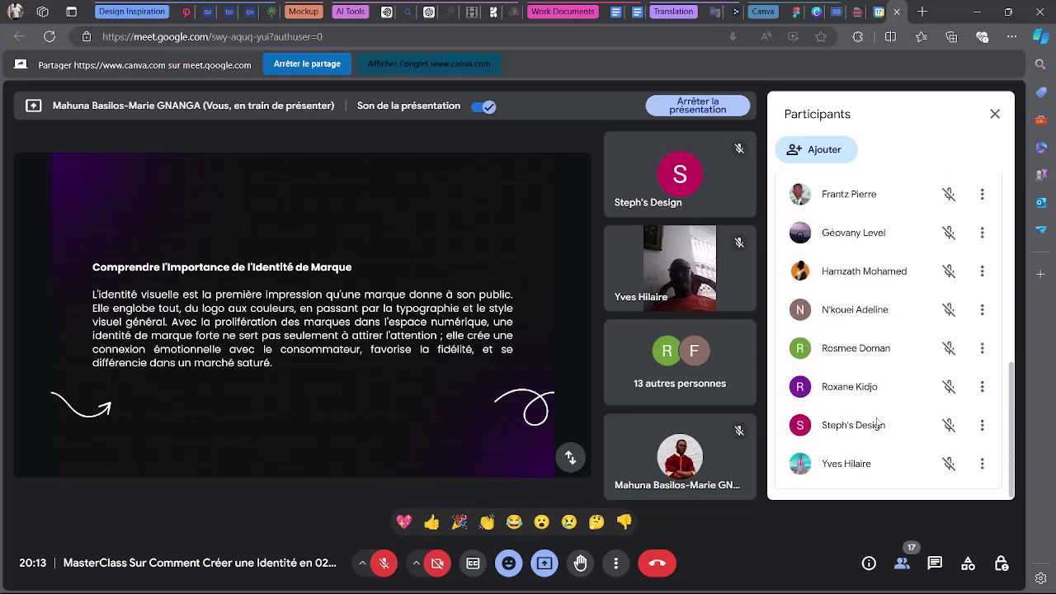
scroll(878, 439, up, 5)
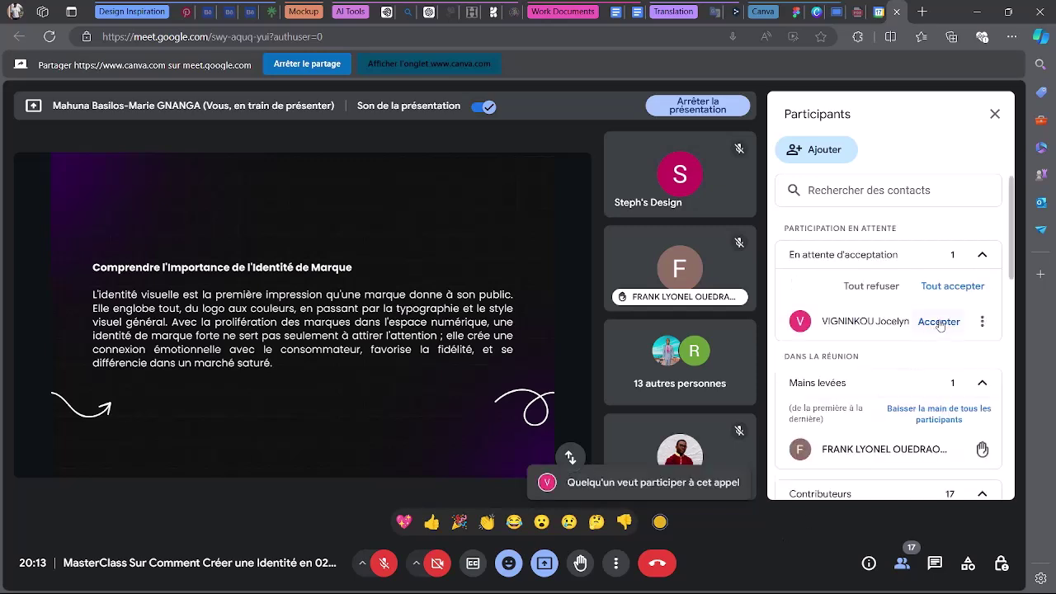
click(938, 322)
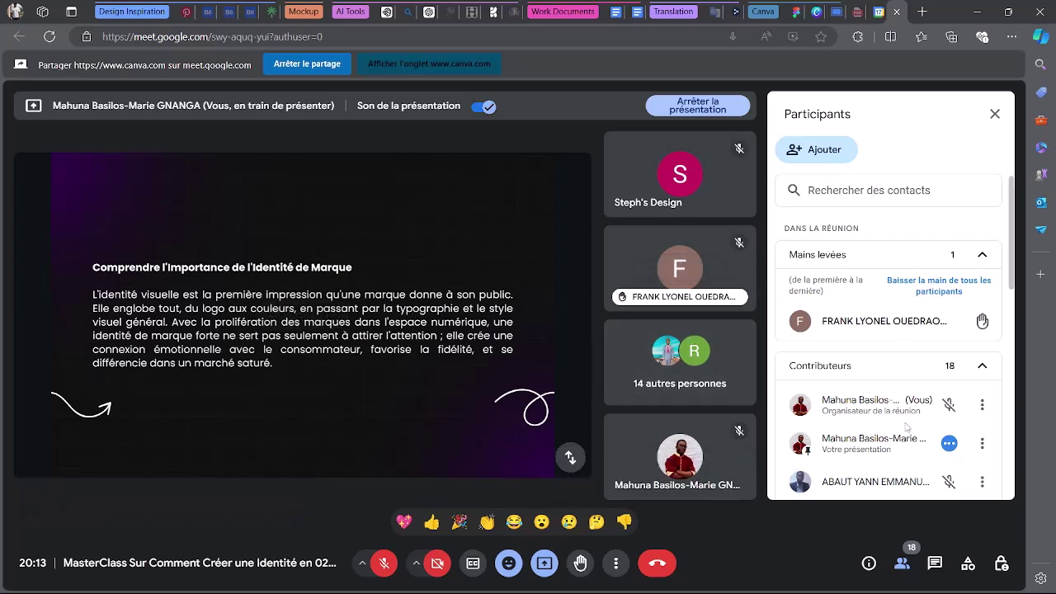
scroll(911, 421, down, 4)
scroll(913, 424, up, 4)
scroll(913, 425, down, 5)
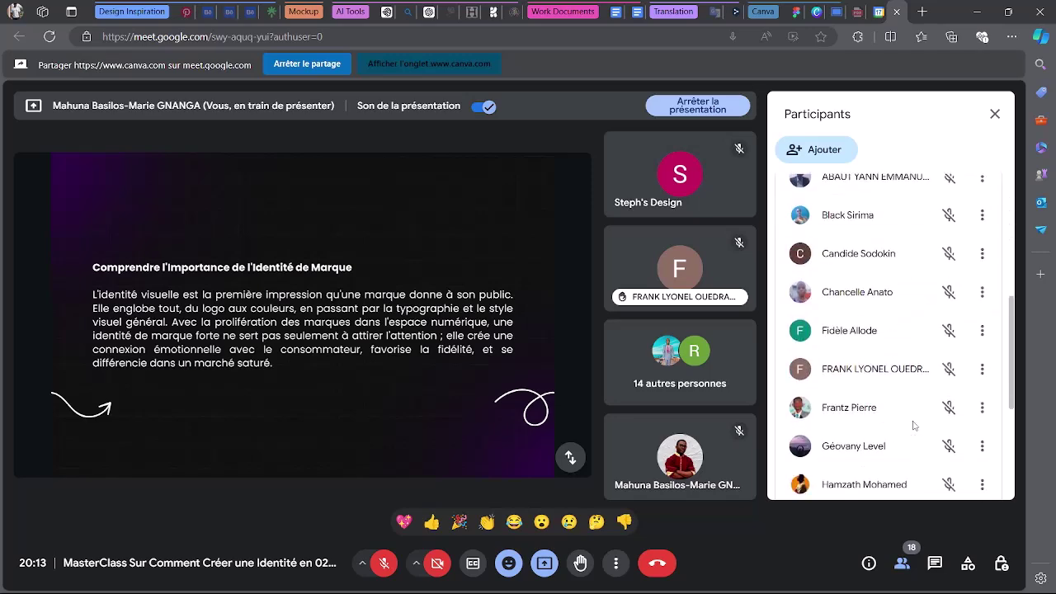
scroll(913, 426, up, 5)
scroll(824, 420, down, 1)
scroll(783, 415, up, 1)
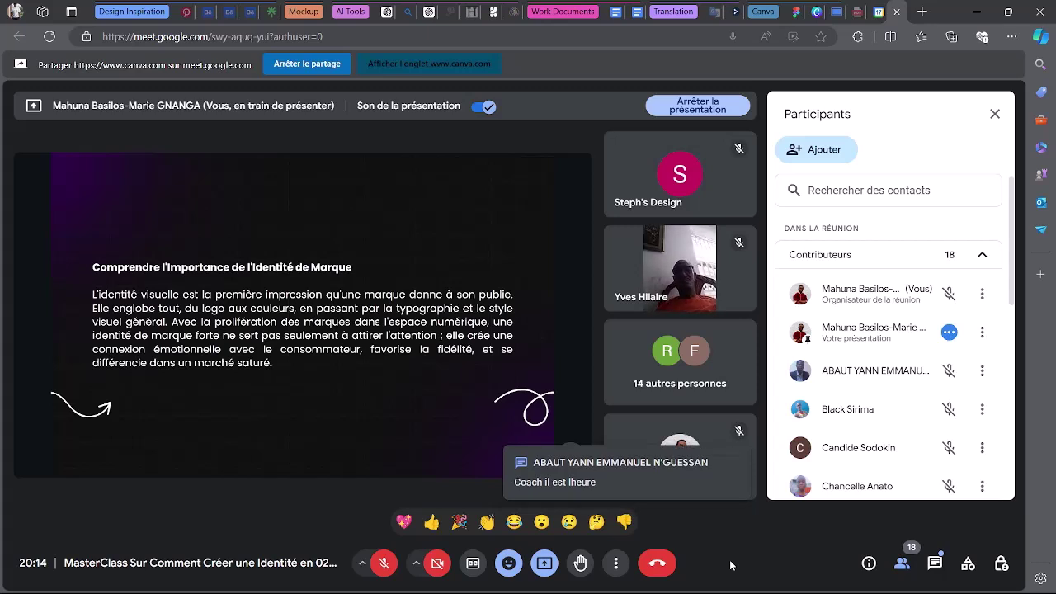
Open the in-call chat and read the latest message.
click(935, 562)
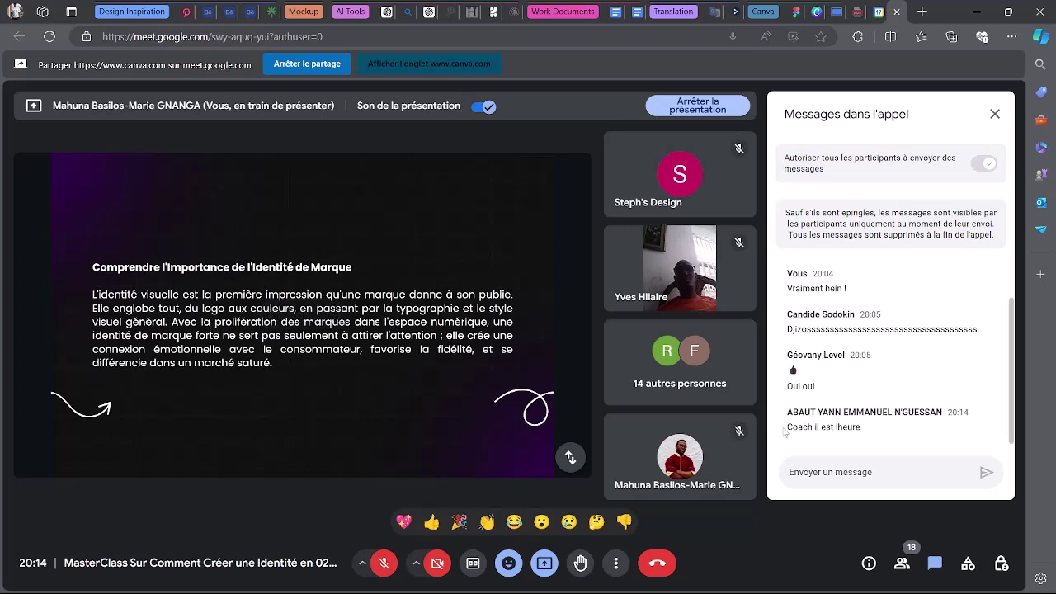
drag(784, 431, 880, 434)
click(880, 434)
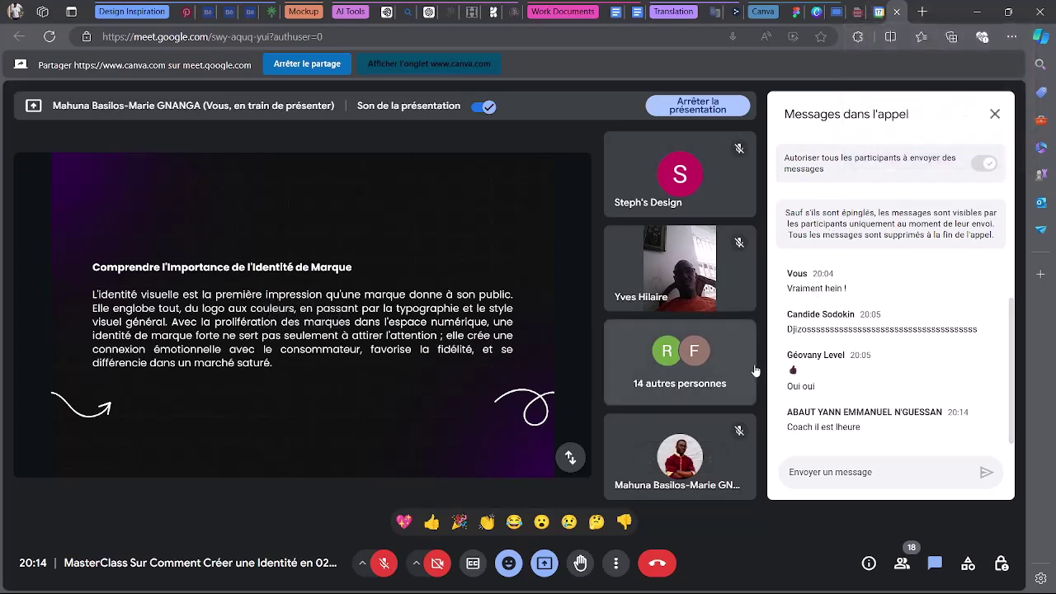
Open the participants list and admit the person asking to join.
mouse_move(684, 449)
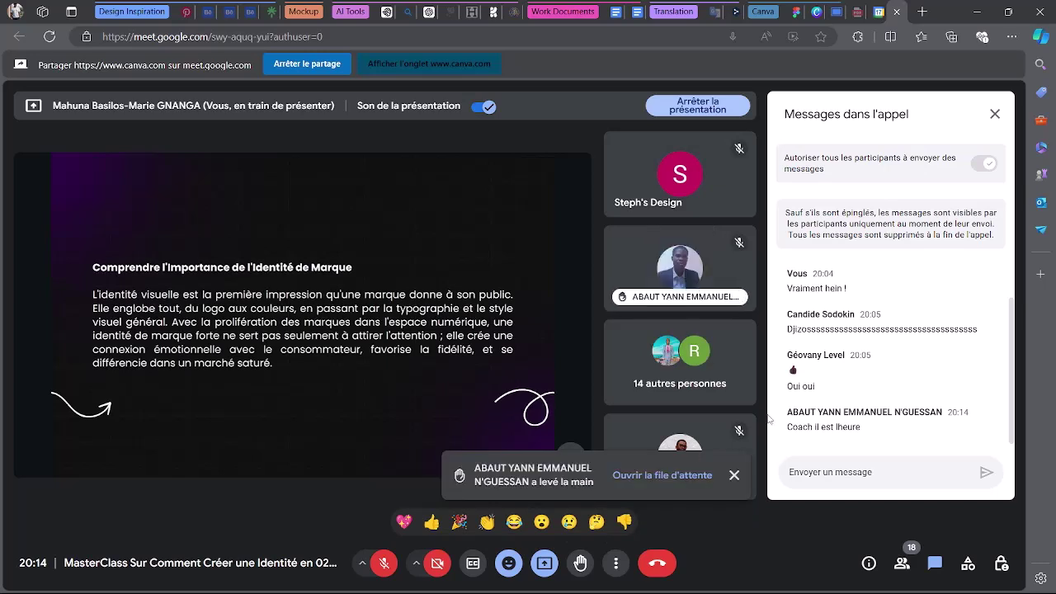
click(901, 564)
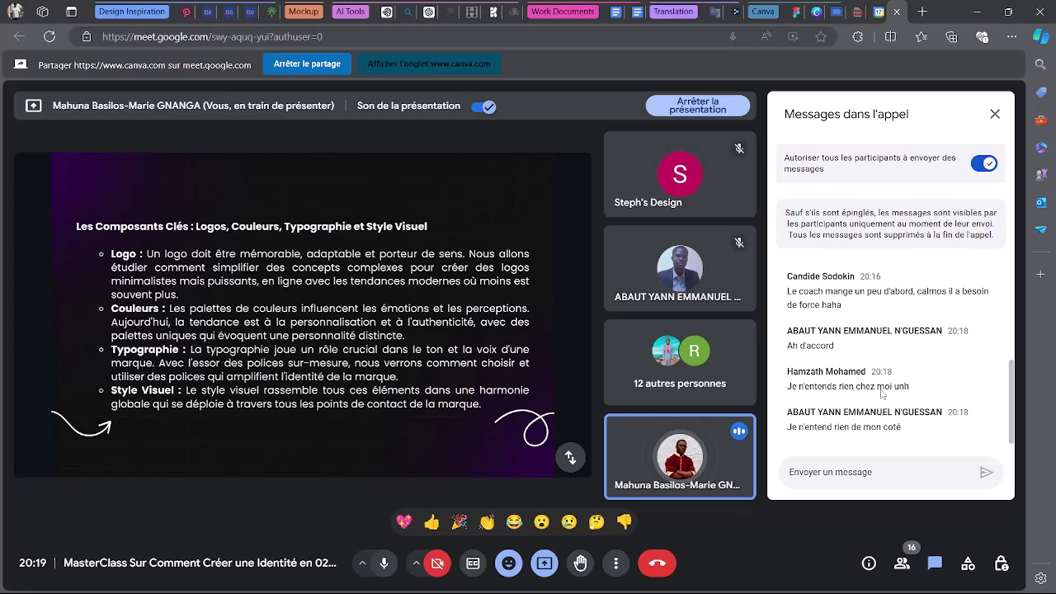
scroll(881, 393, up, 5)
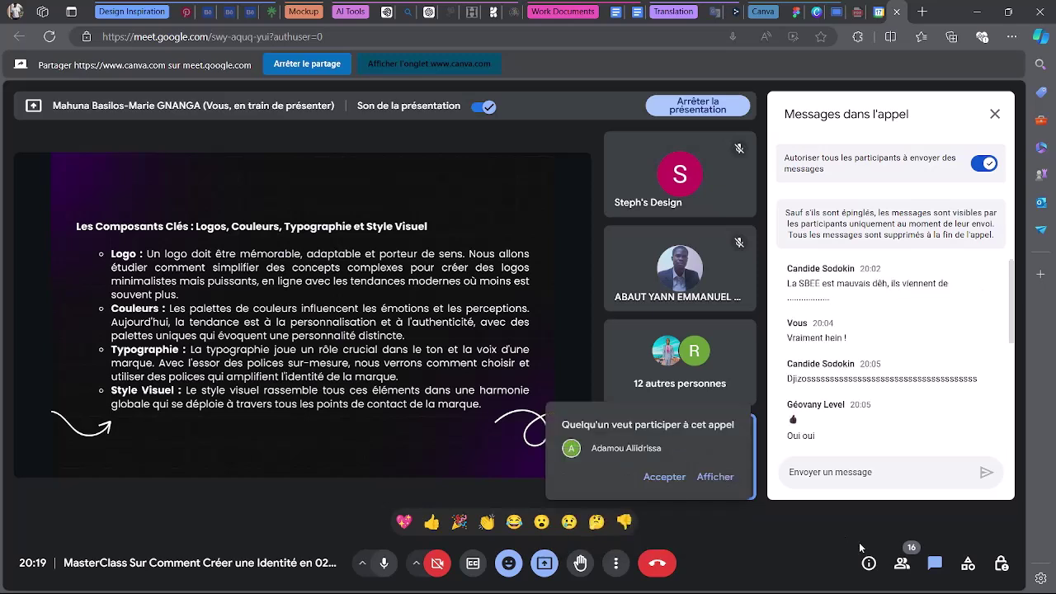
click(667, 478)
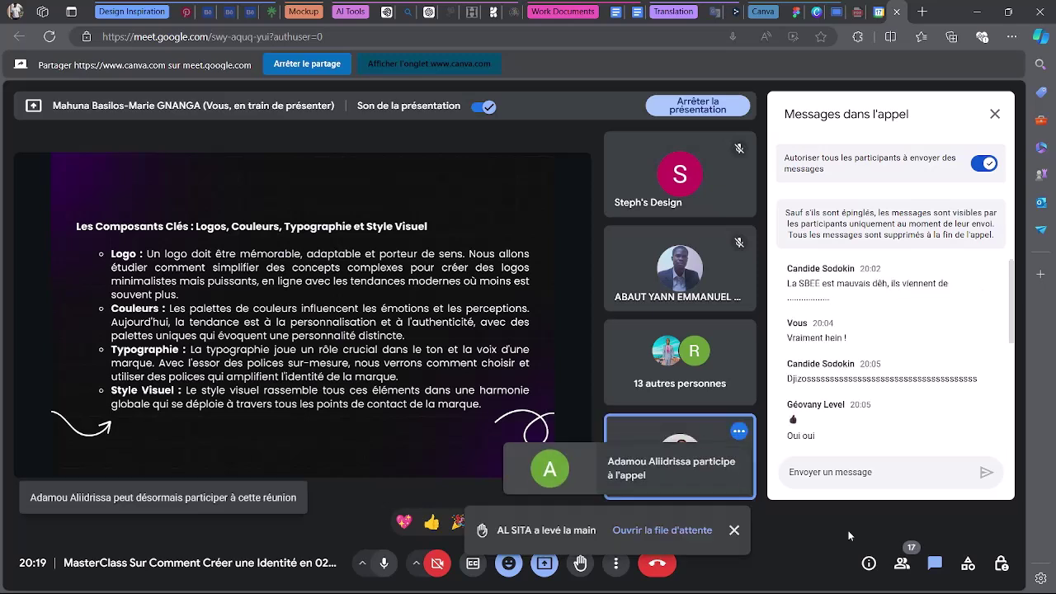
click(901, 562)
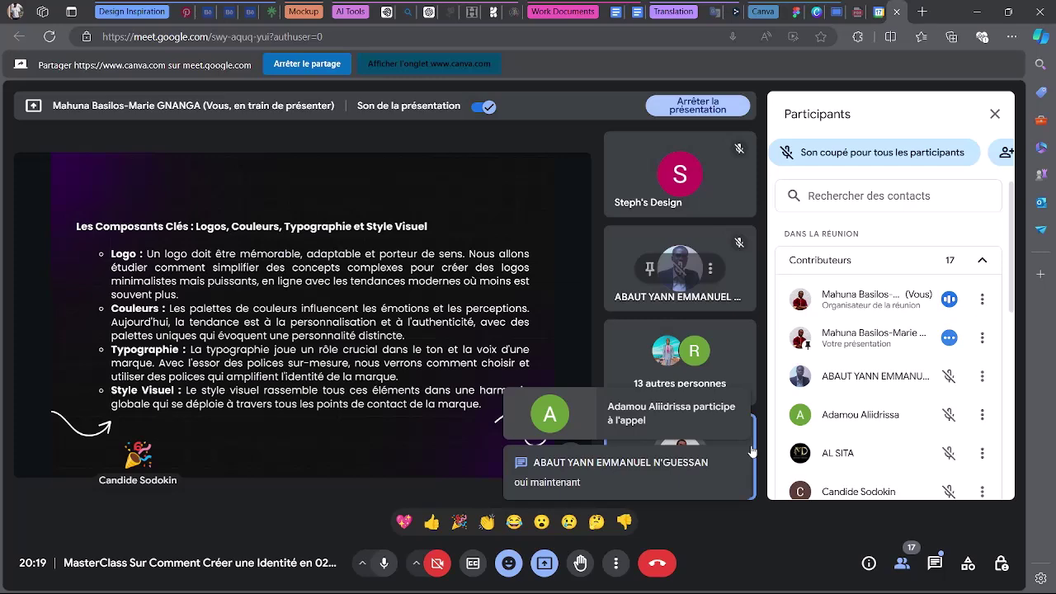
Let participants turn on their microphones and admit the next waiting attendee.
click(998, 564)
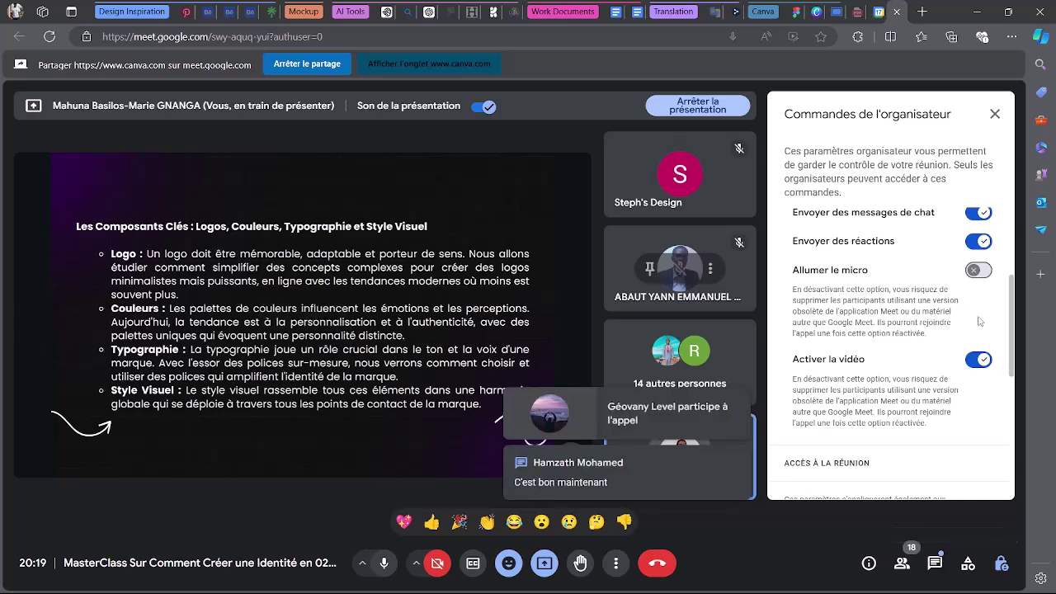
click(978, 269)
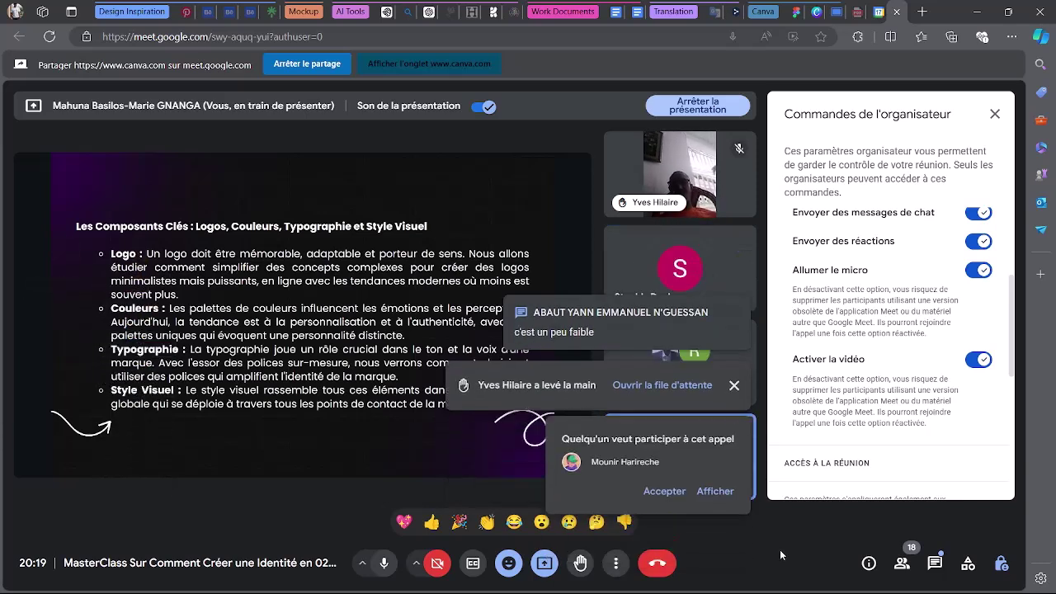
click(664, 477)
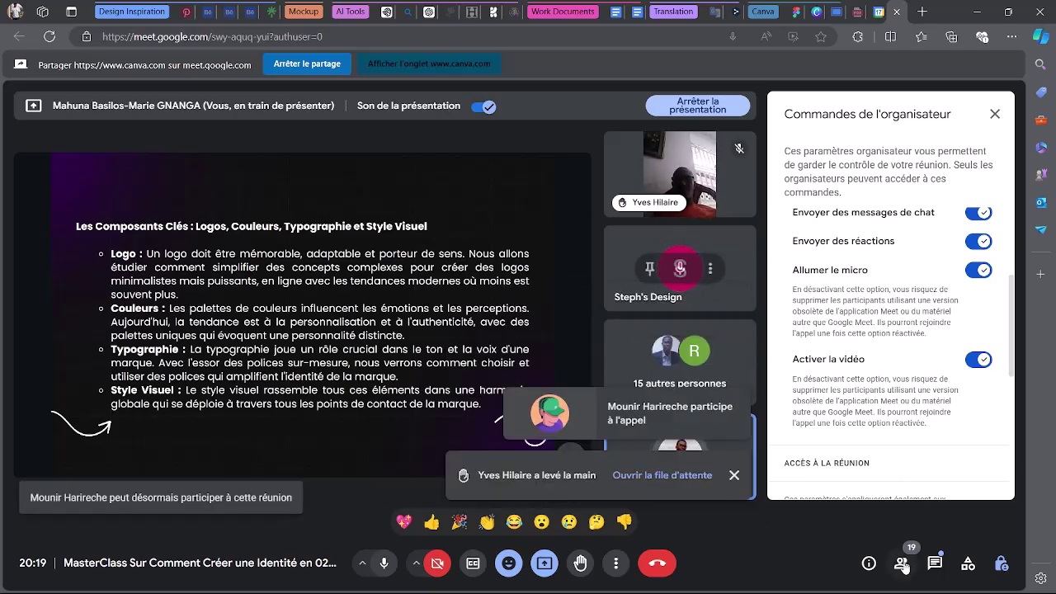
click(902, 564)
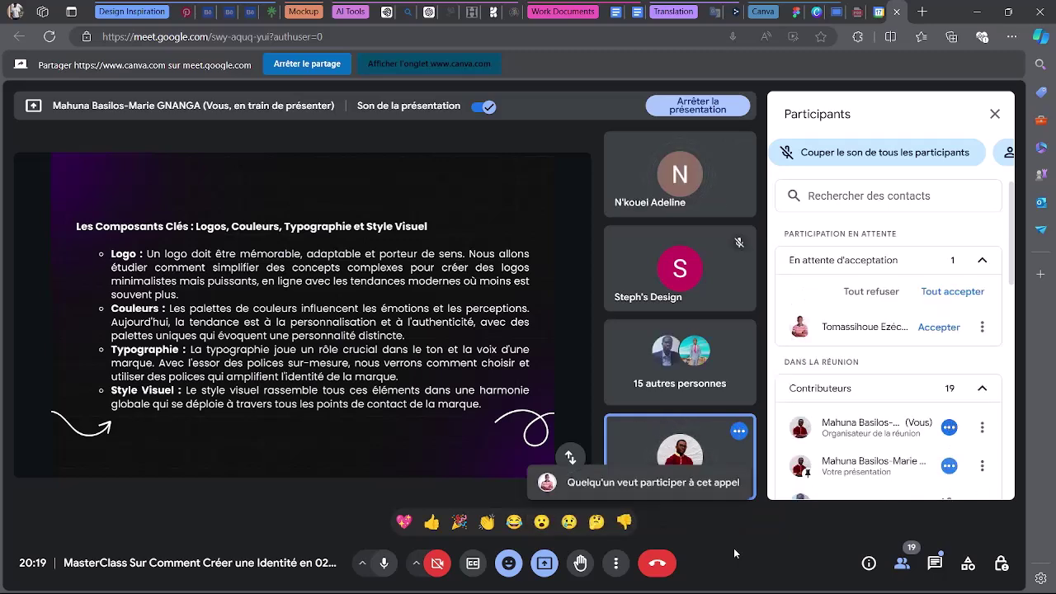
Accept both pending join requests under 'En attente d'acceptation'.
click(939, 327)
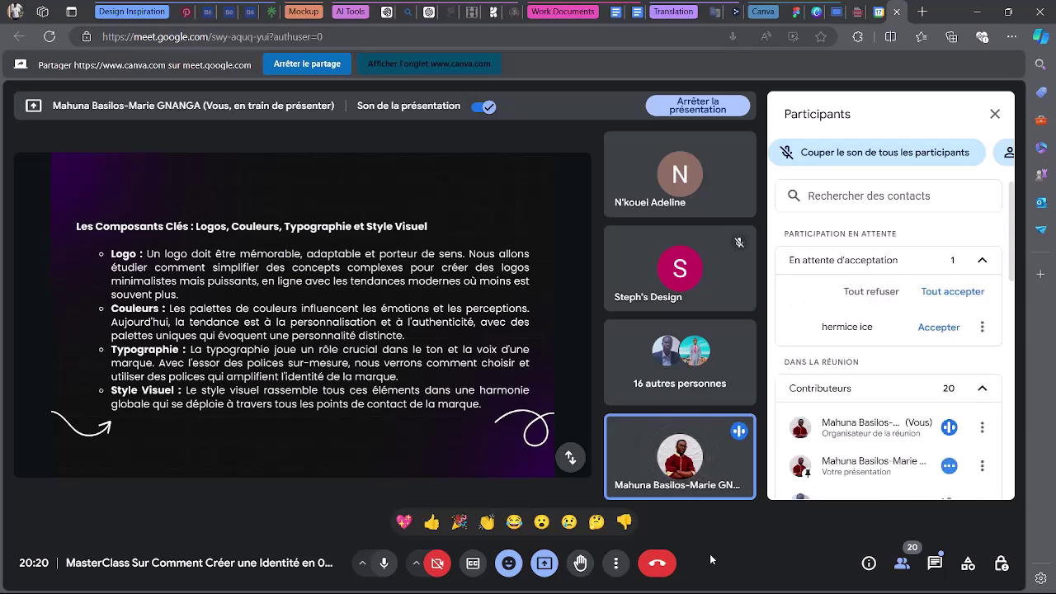
click(939, 328)
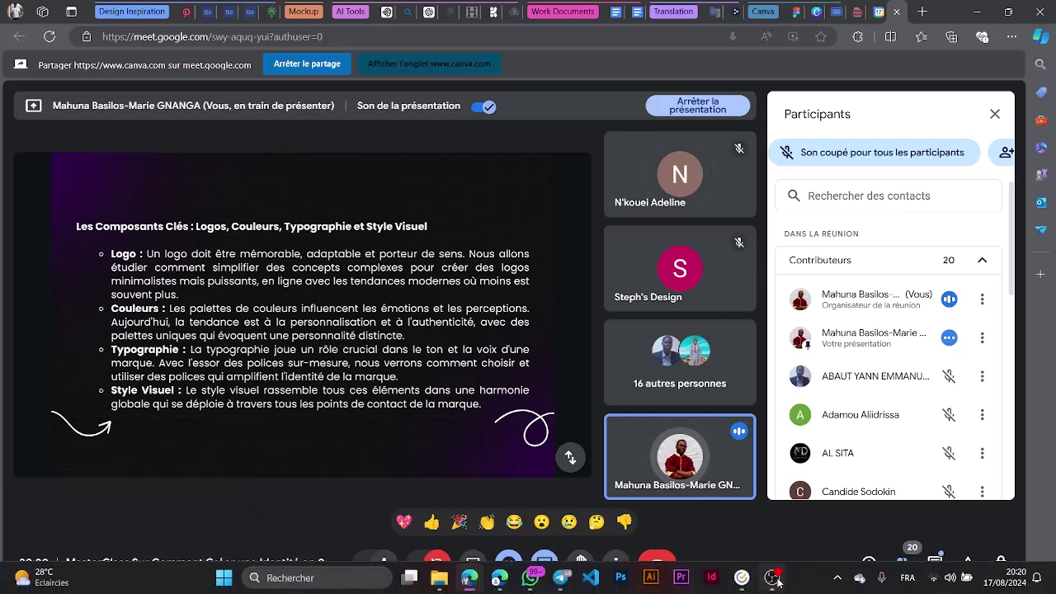
Raise OBS Studio's Mic/Aux volume to -10.6 dB, hiding OBS again afterwards.
click(772, 578)
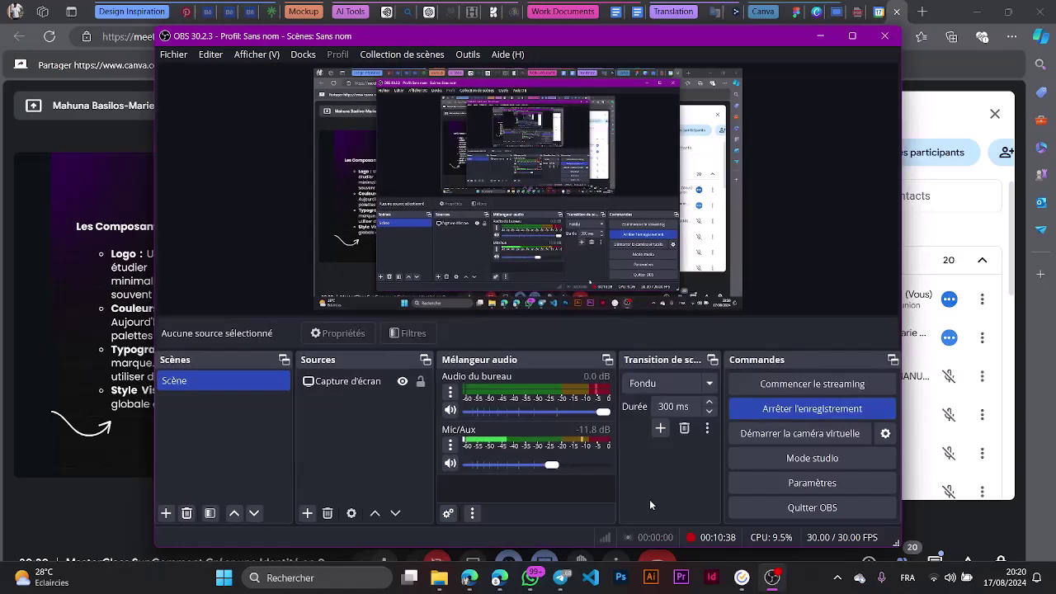
click(525, 466)
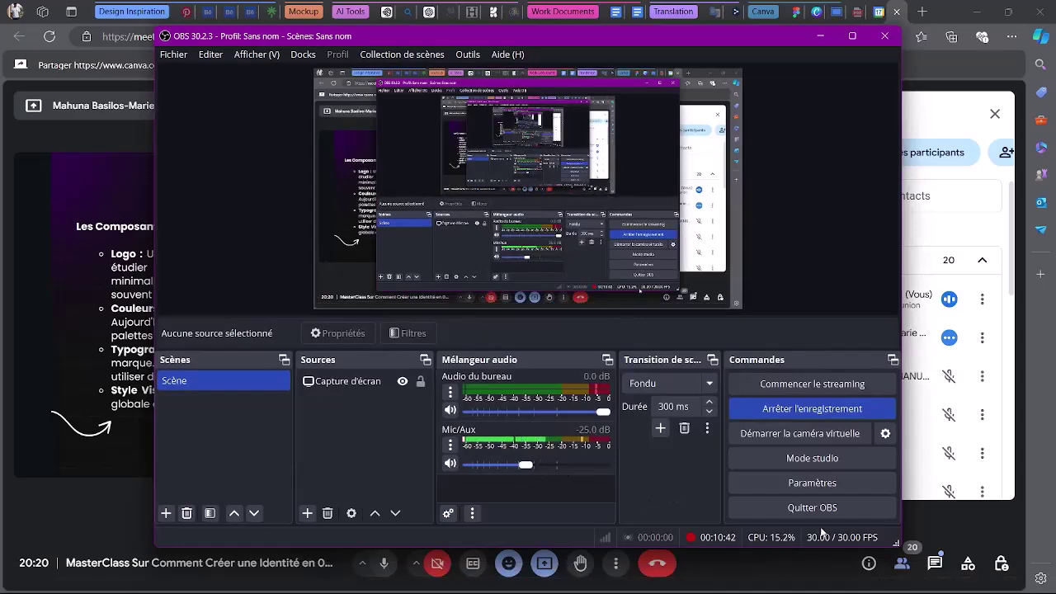
click(819, 37)
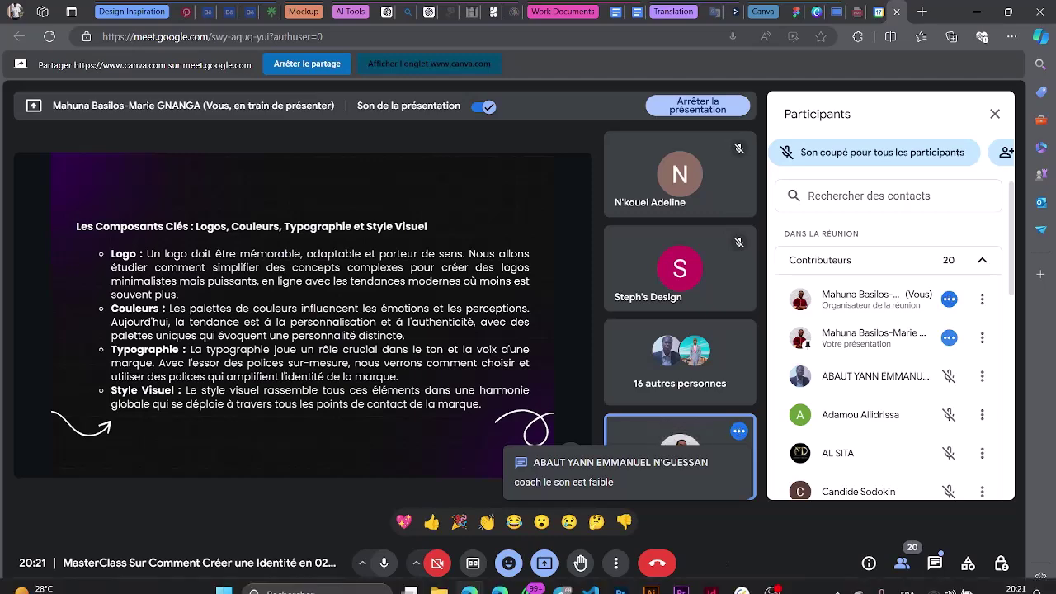
click(739, 582)
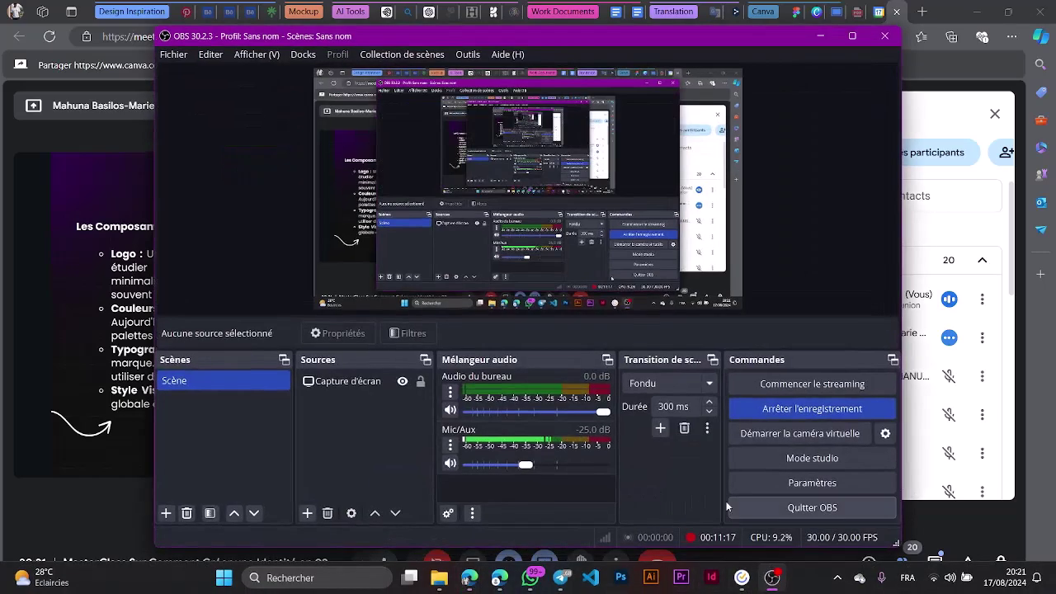
click(553, 465)
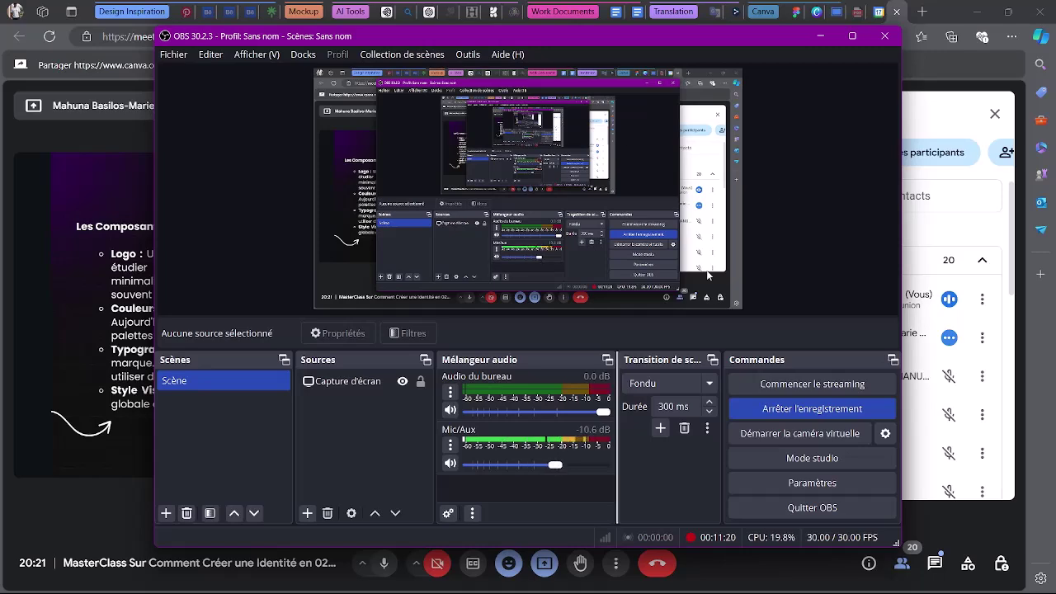
click(818, 38)
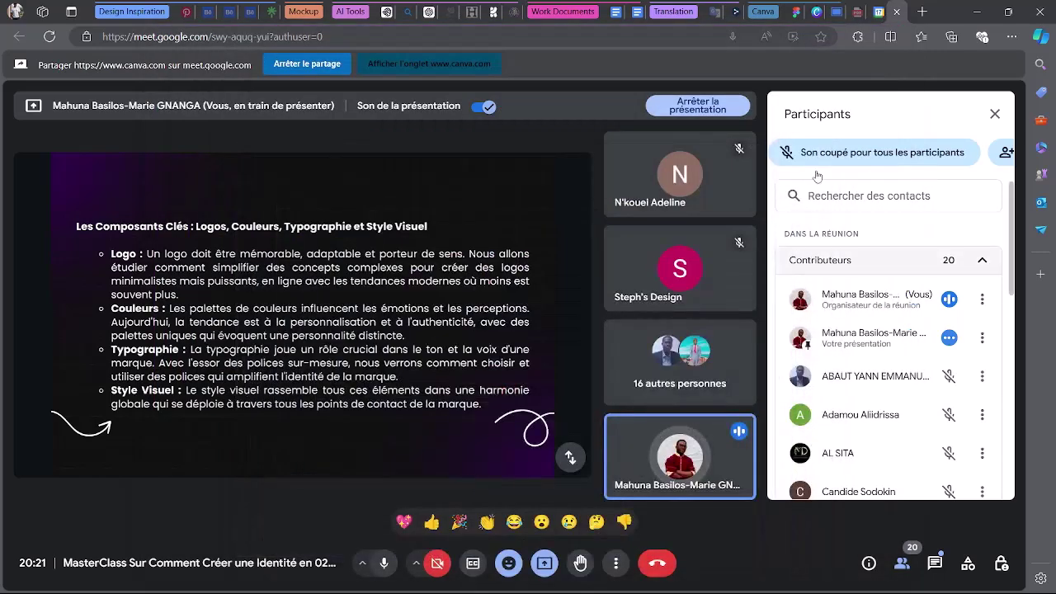
click(931, 562)
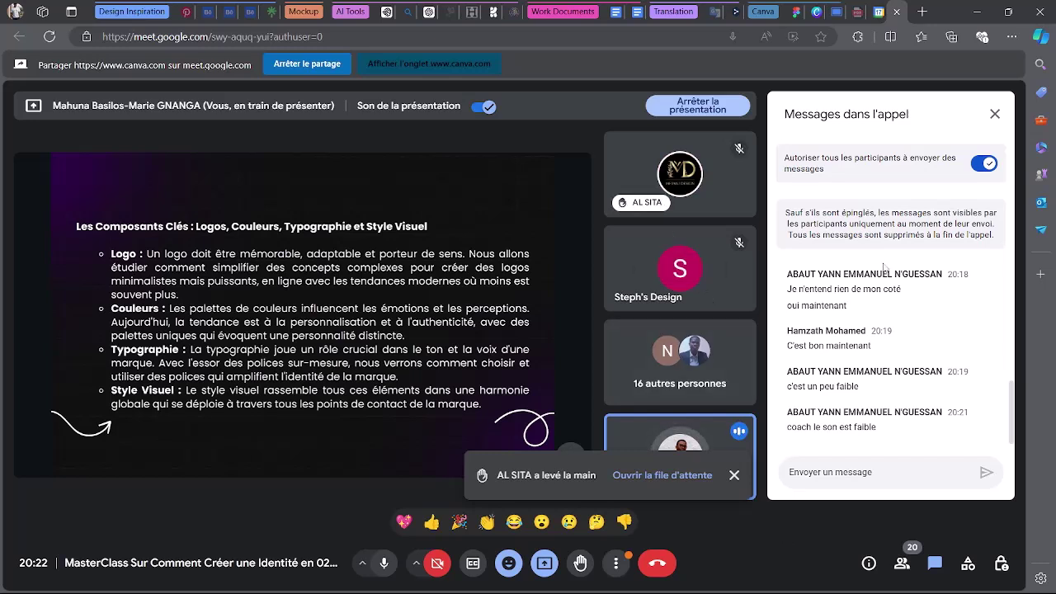
click(901, 563)
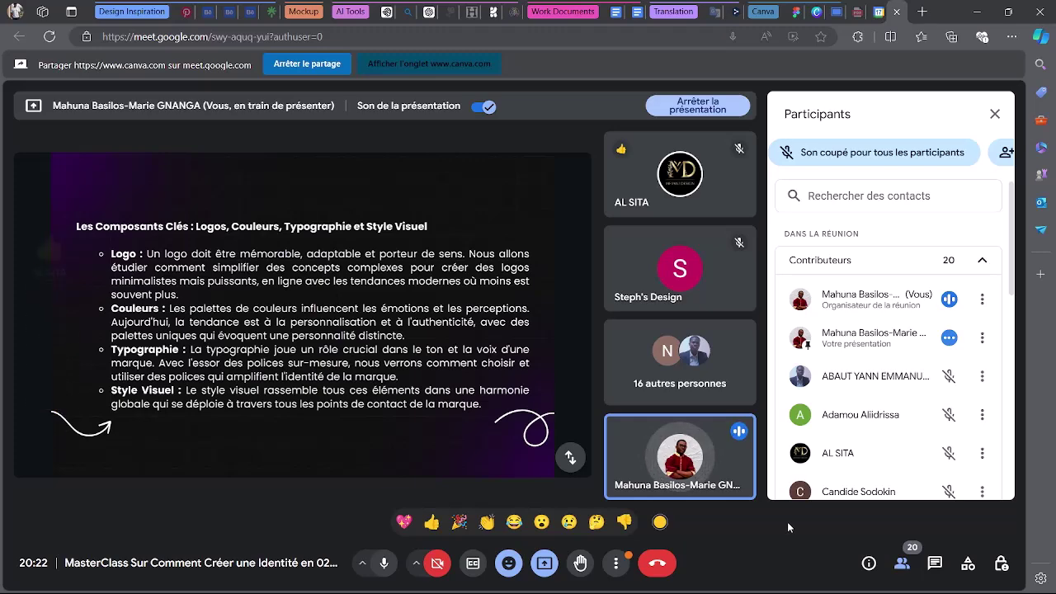
Scroll the Meet participants panel to find the person waiting to be admitted.
scroll(869, 378, down, 6)
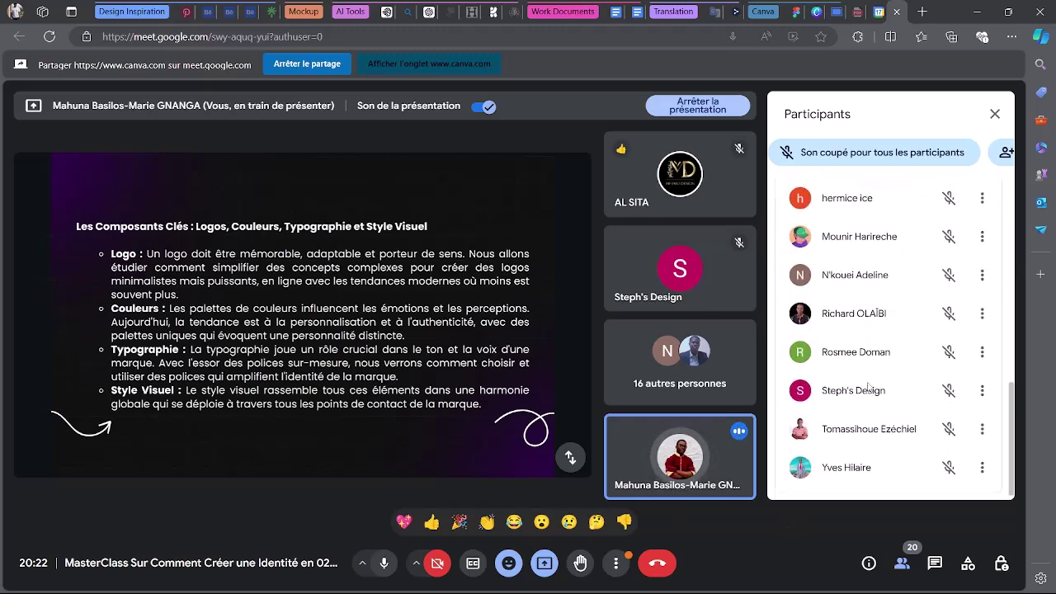
scroll(868, 380, up, 6)
scroll(867, 387, up, 2)
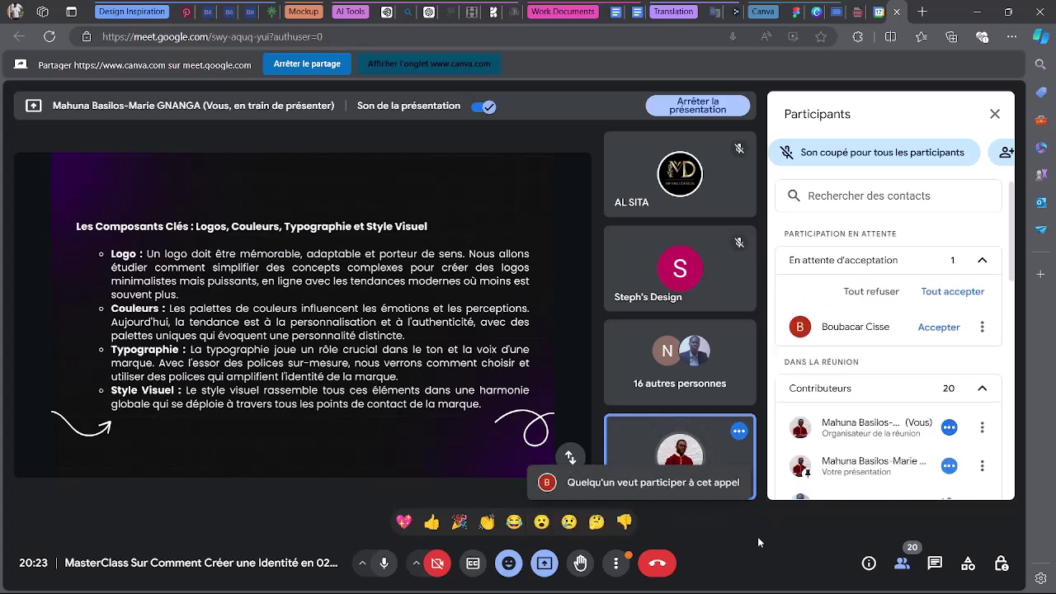
click(939, 326)
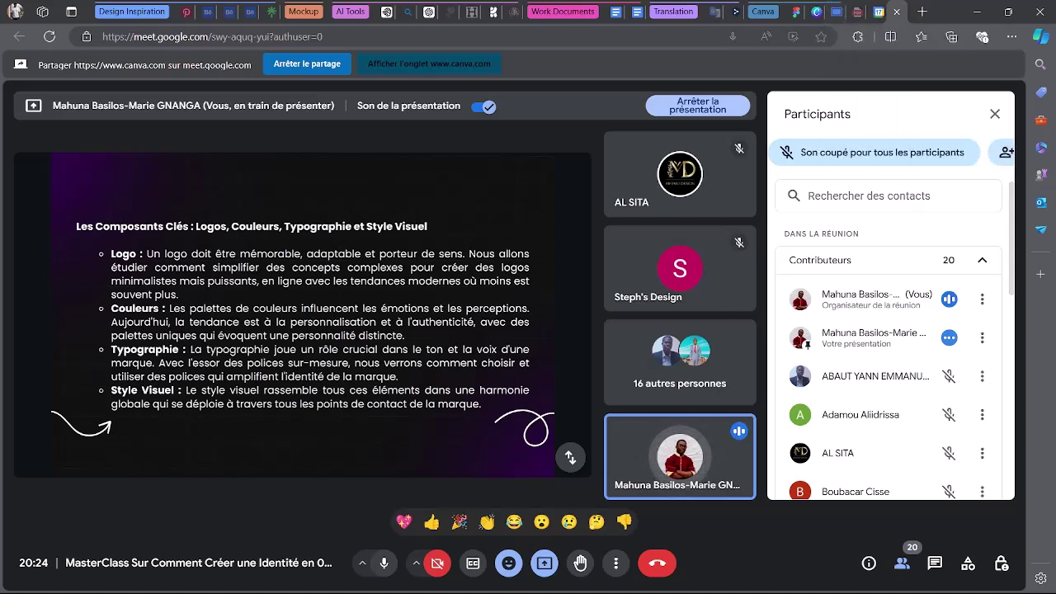
Confirm the OBS recording is running, hide OBS, and advance Canva to 'Phase de Recherche'.
mouse_move(711, 587)
click(772, 579)
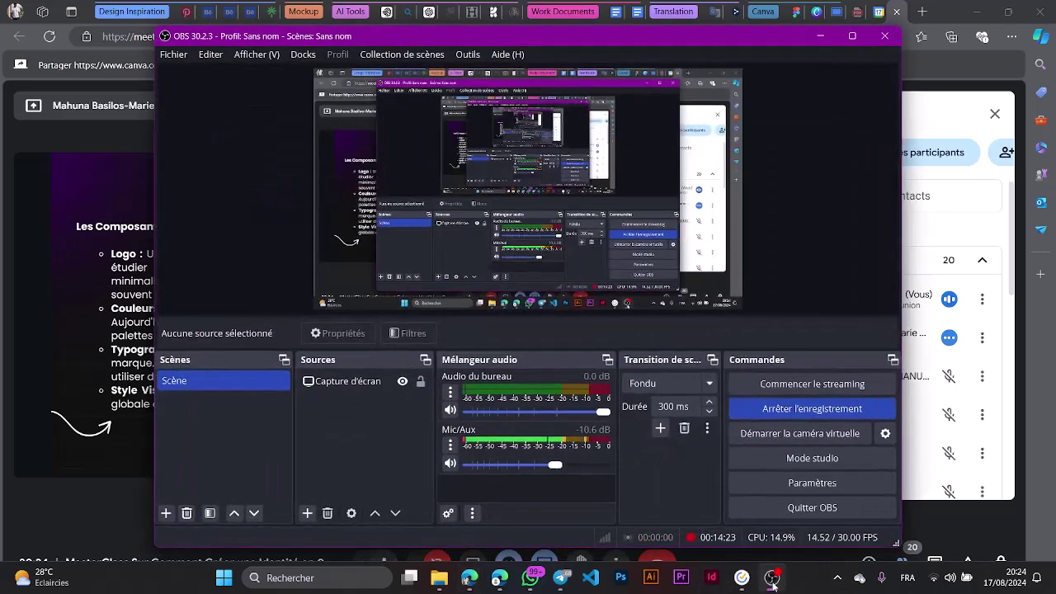
click(819, 36)
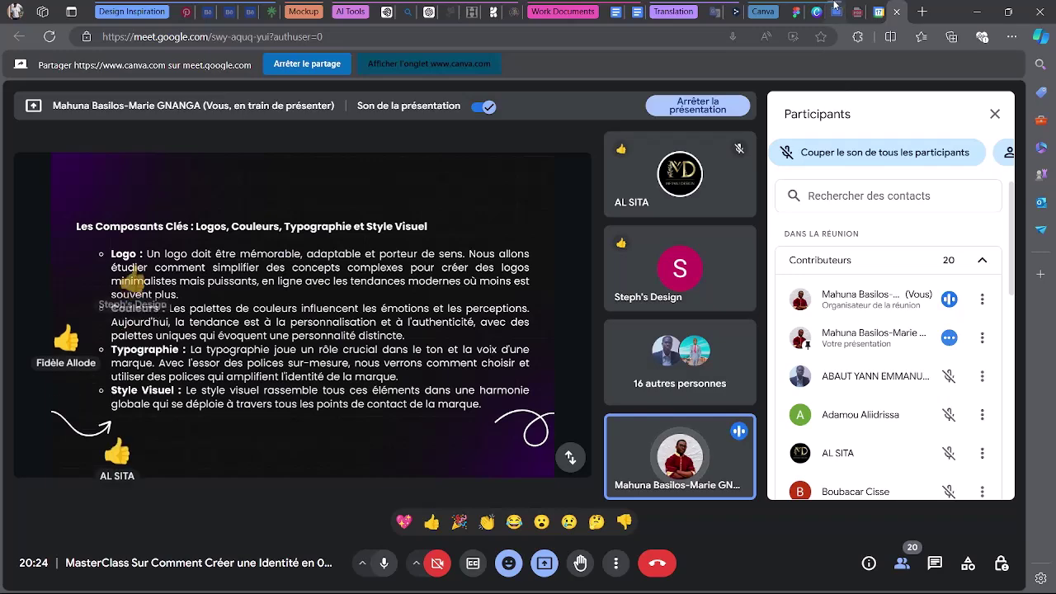
click(836, 11)
click(818, 348)
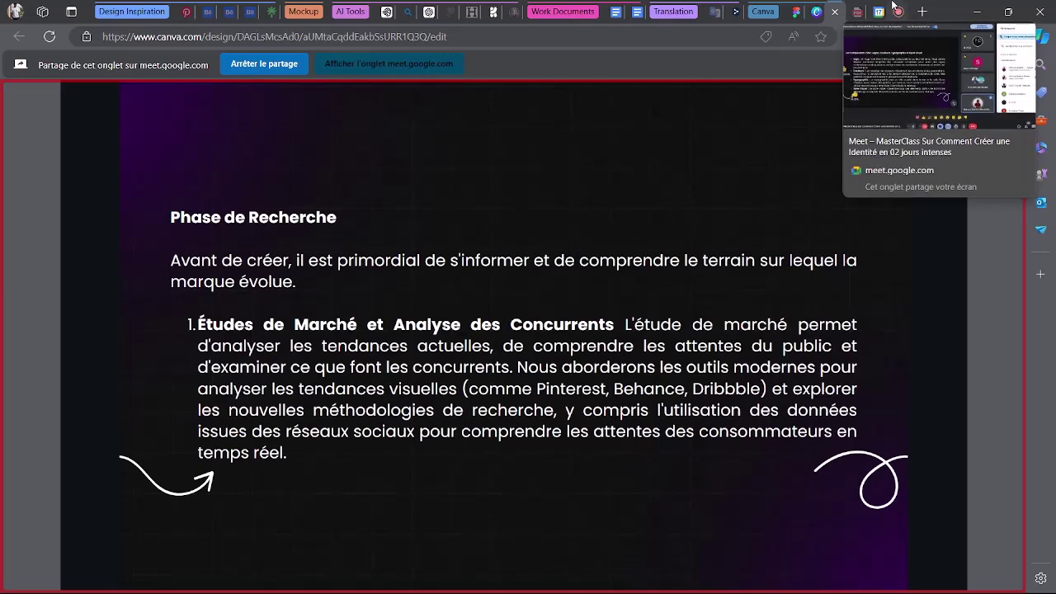
Switch to the Google Meet tab showing the shared Phase de Recherche slide.
click(898, 10)
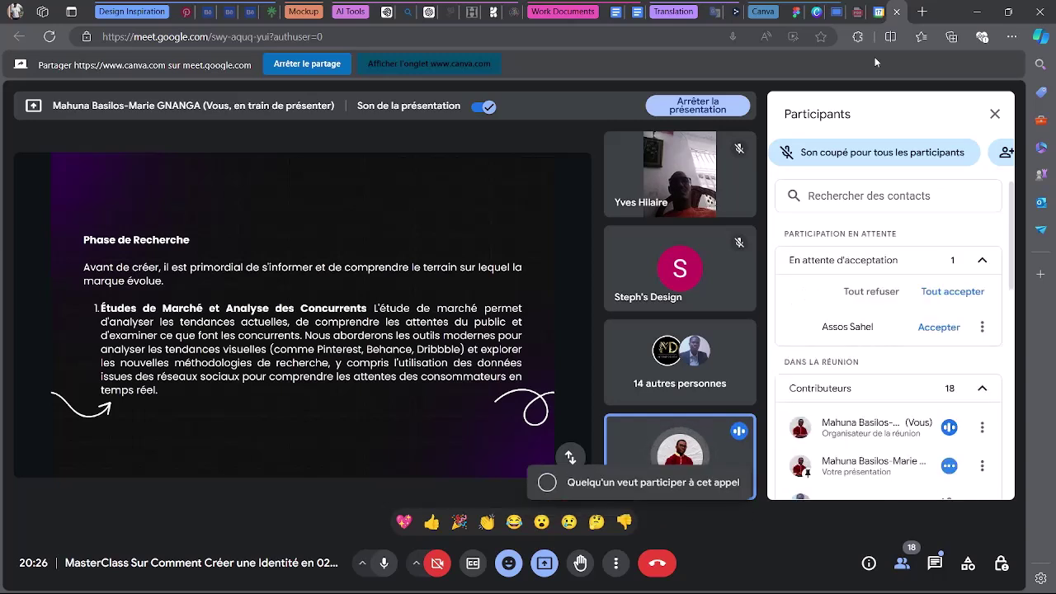
Admit the waiting participant and advance the Canva deck to the brand positioning slide.
click(939, 327)
click(856, 10)
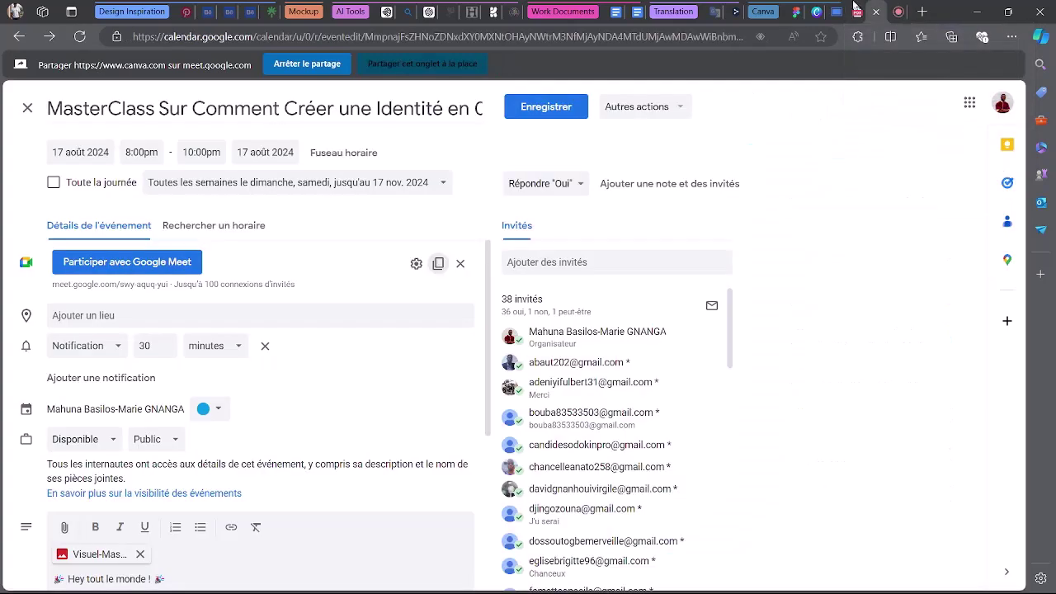
click(825, 12)
click(865, 305)
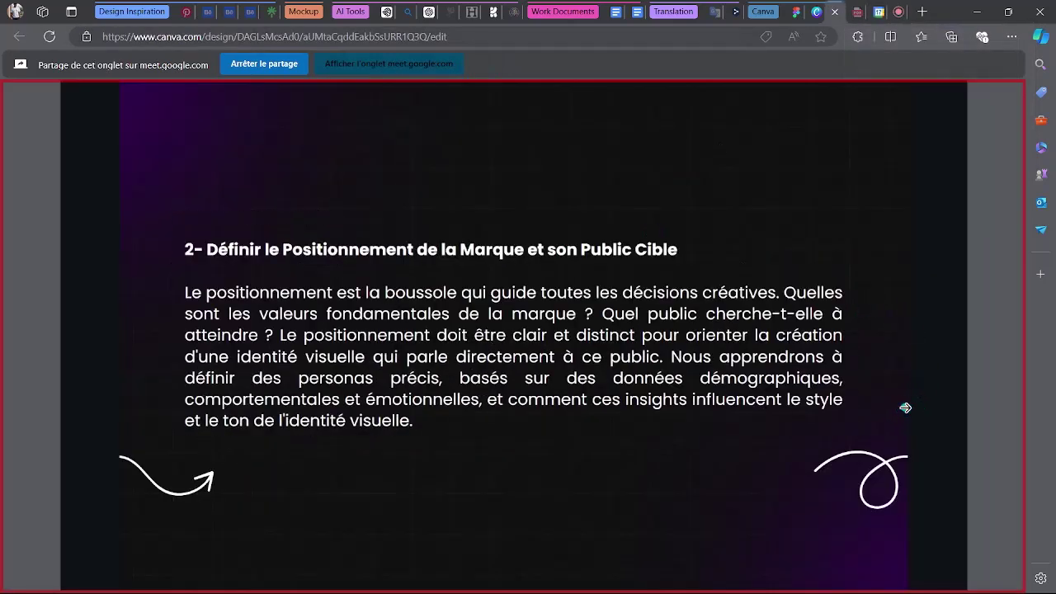
Switch back to the Meet call to view the shared brand positioning slide.
click(898, 10)
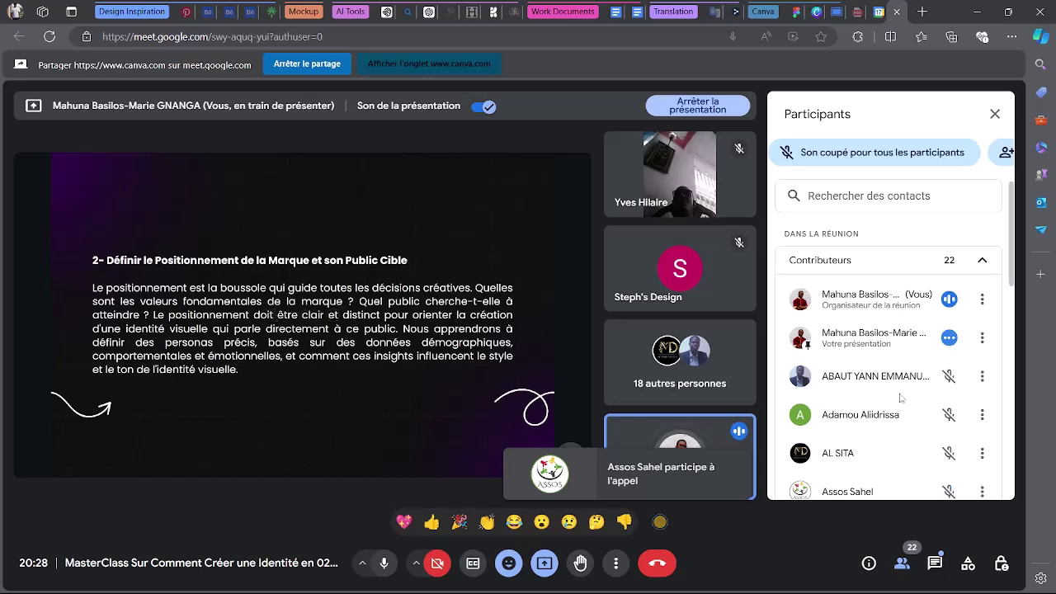
scroll(939, 420, down, 5)
scroll(938, 421, down, 4)
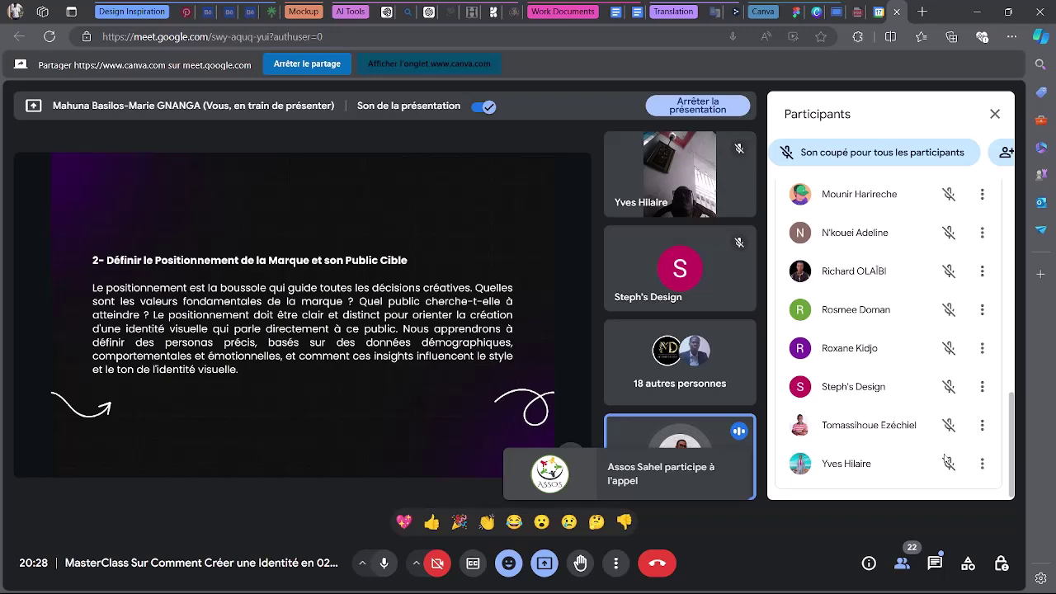
scroll(944, 455, up, 1)
scroll(944, 457, up, 8)
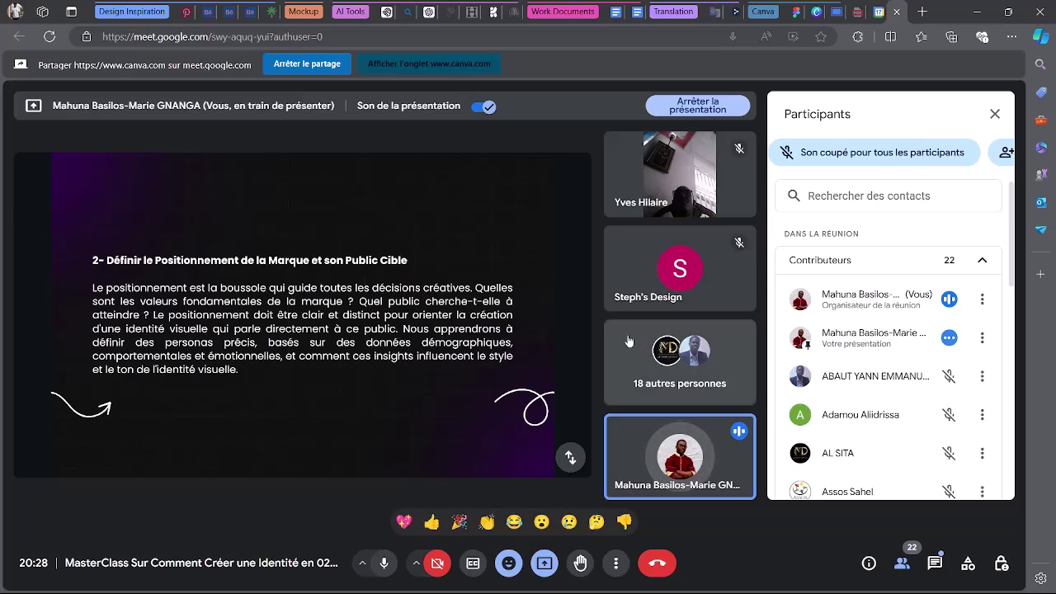
Advance the Canva deck to the Brainstorming Créatif slide and return to the Meet call.
click(835, 10)
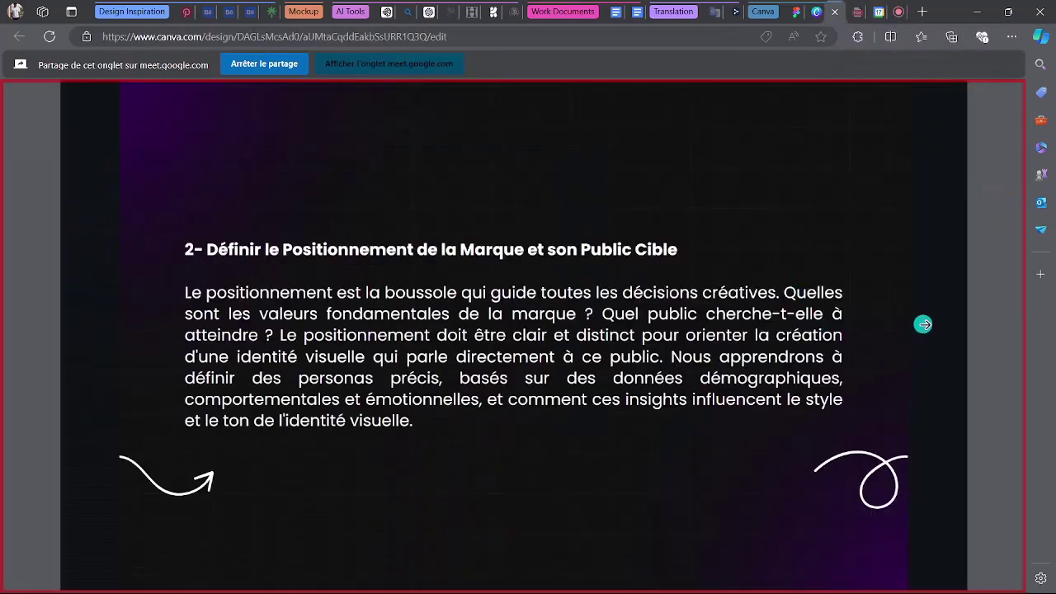
click(923, 324)
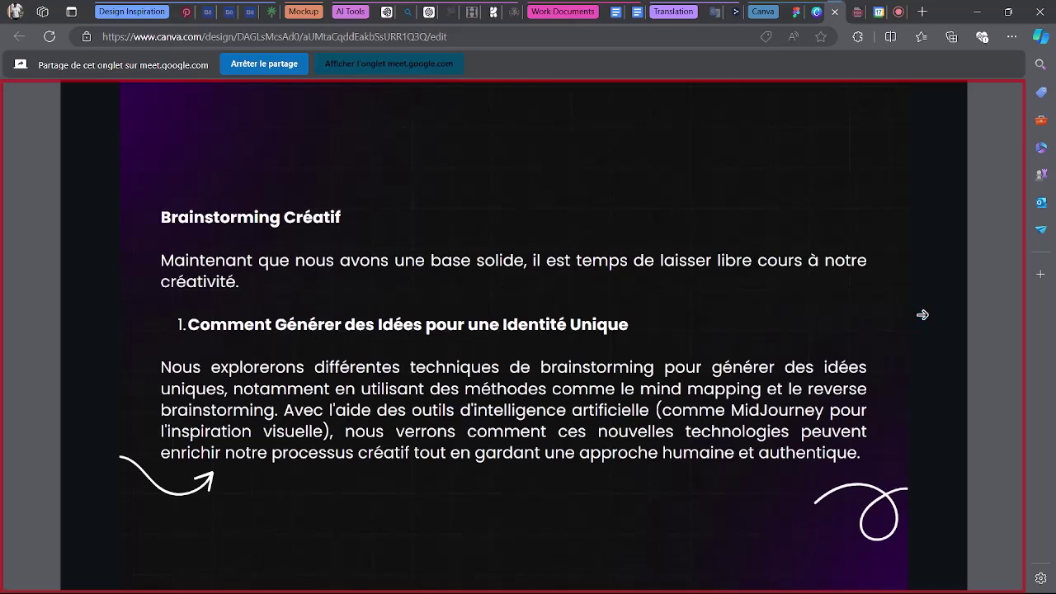
click(898, 10)
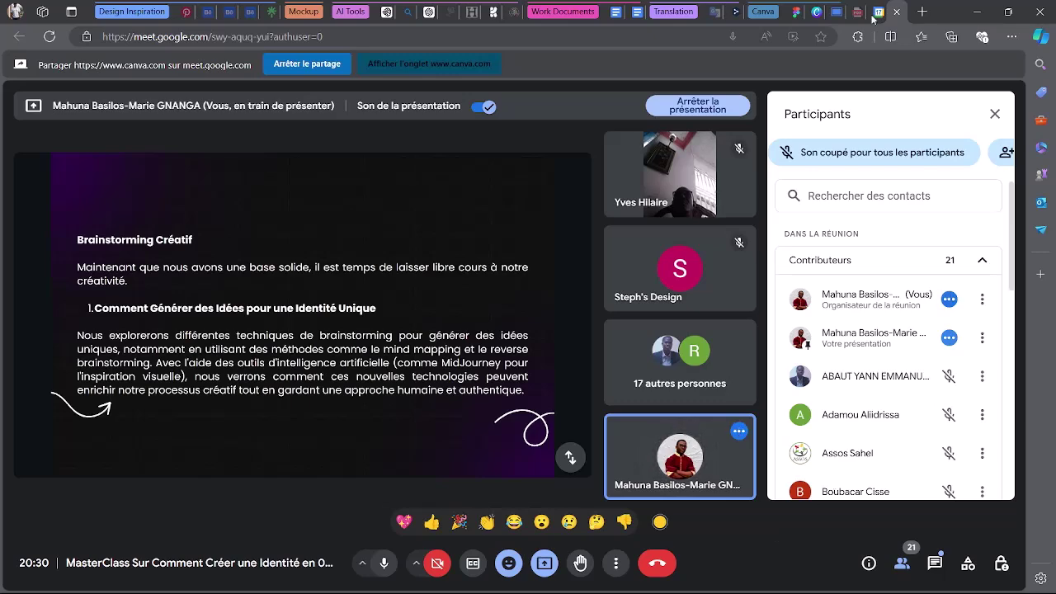
Advance the Canva deck to '2- Inspiration et Moodboards' and return to the Meet call.
click(834, 9)
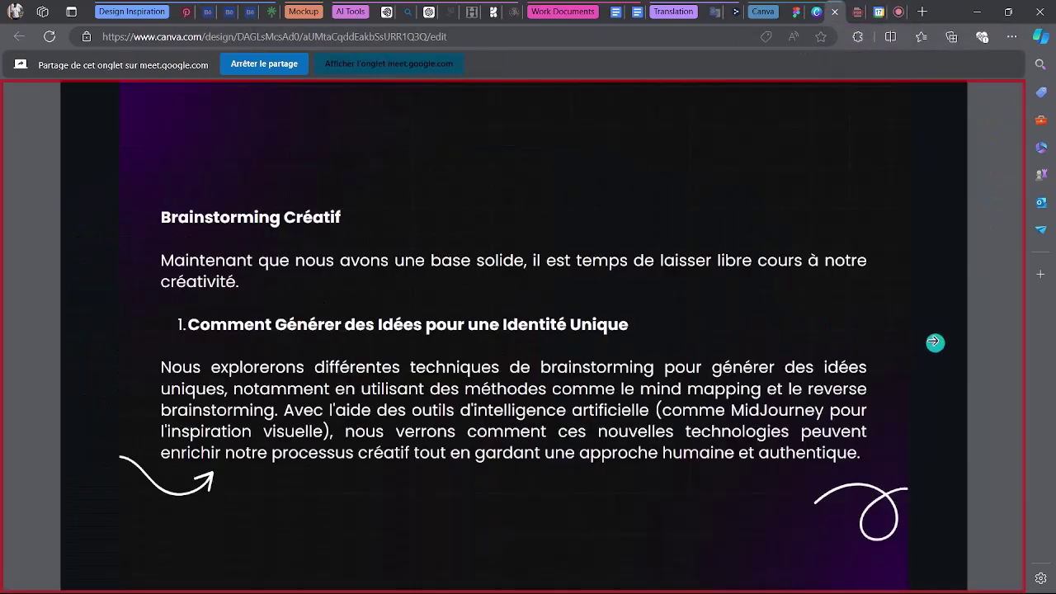
click(924, 338)
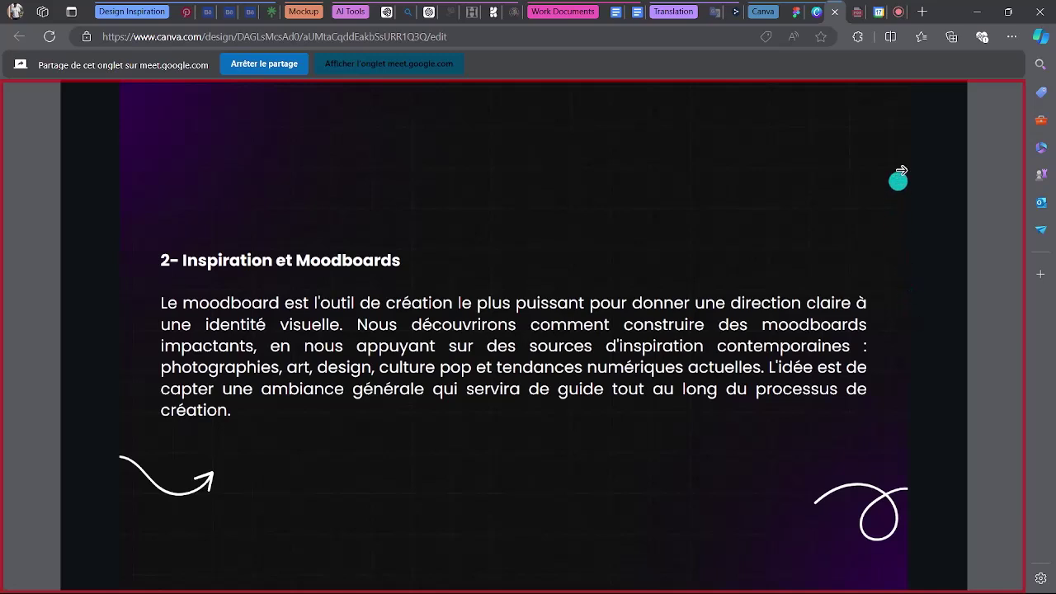
click(884, 11)
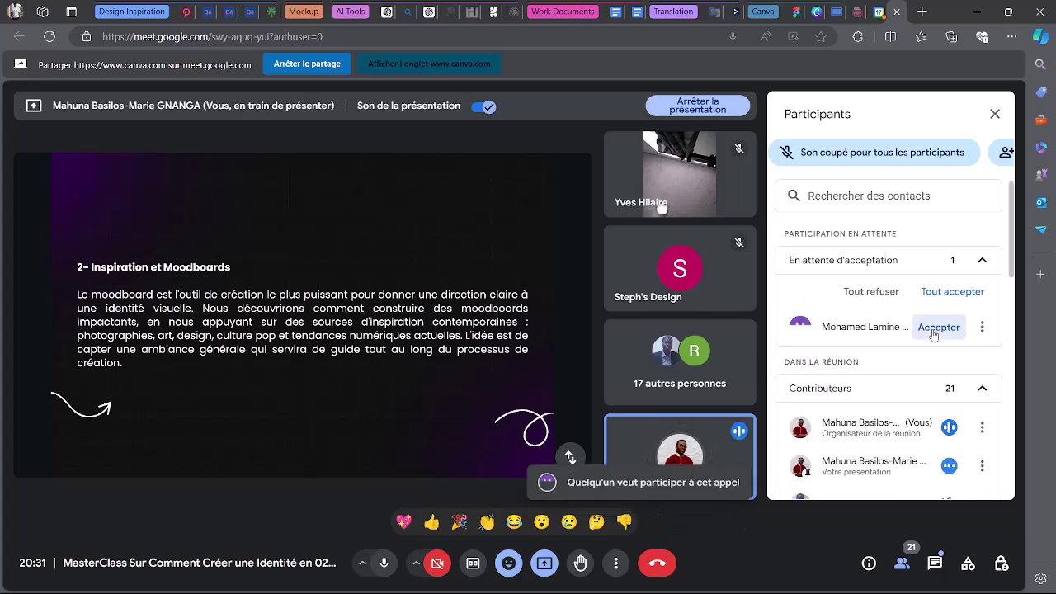
Admit the waiting participant, then flip the Canva deck forward and back to Inspiration et Moodboards.
click(939, 327)
click(835, 6)
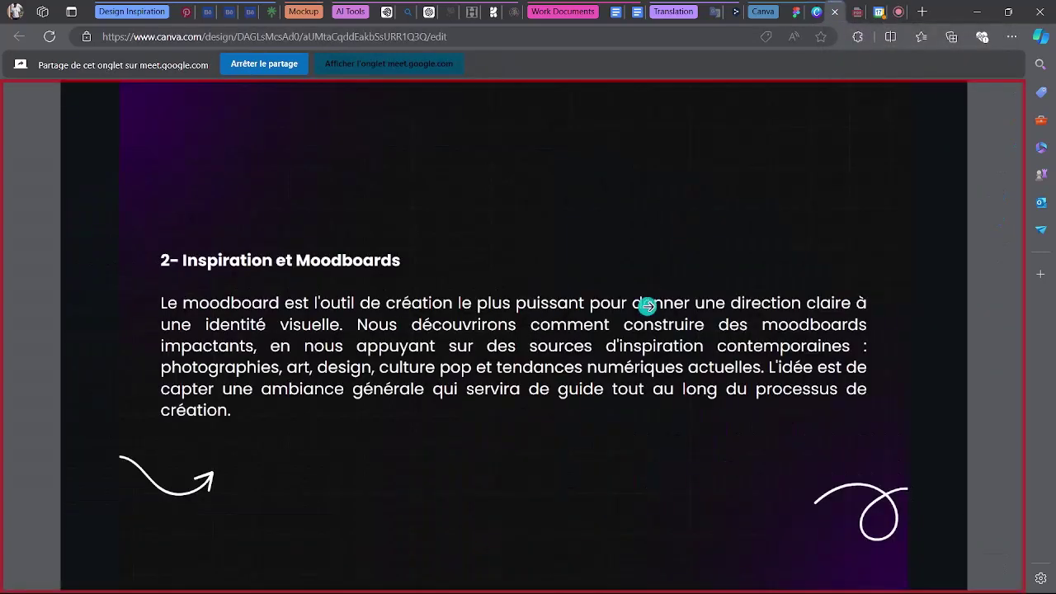
key(Left)
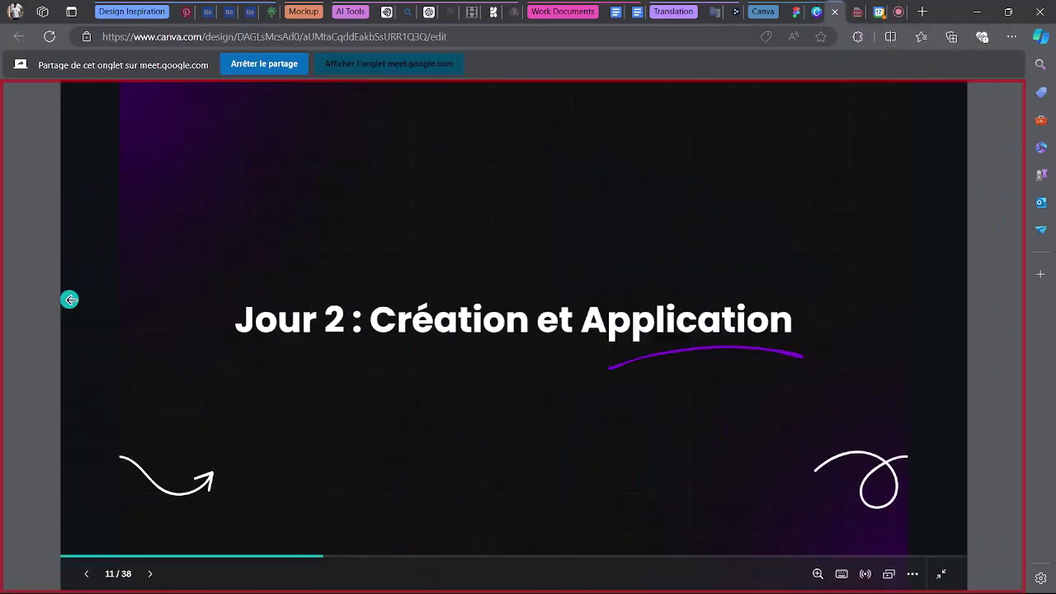
click(71, 299)
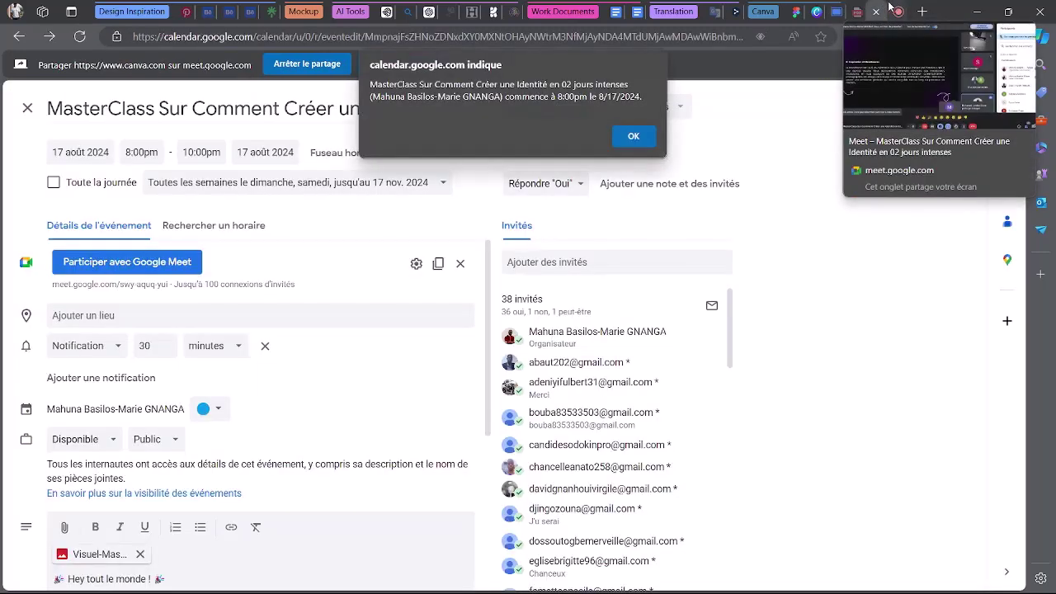
Dismiss the Calendar event start alert and close the event page to return to the call.
click(629, 136)
click(876, 11)
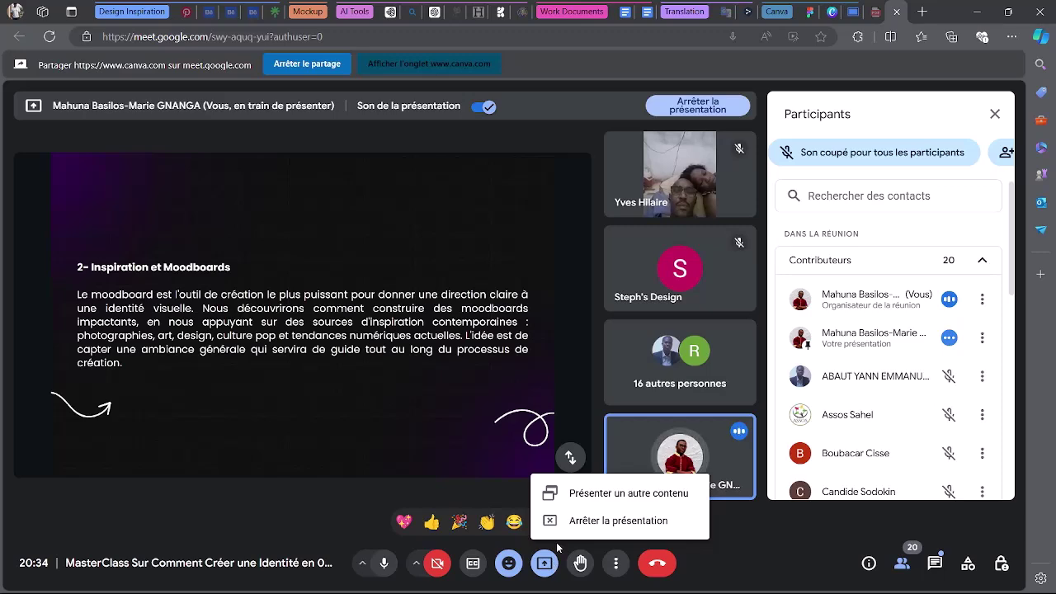
Stop presenting the Canva slides and bring up the share picker for a new presentation.
click(575, 520)
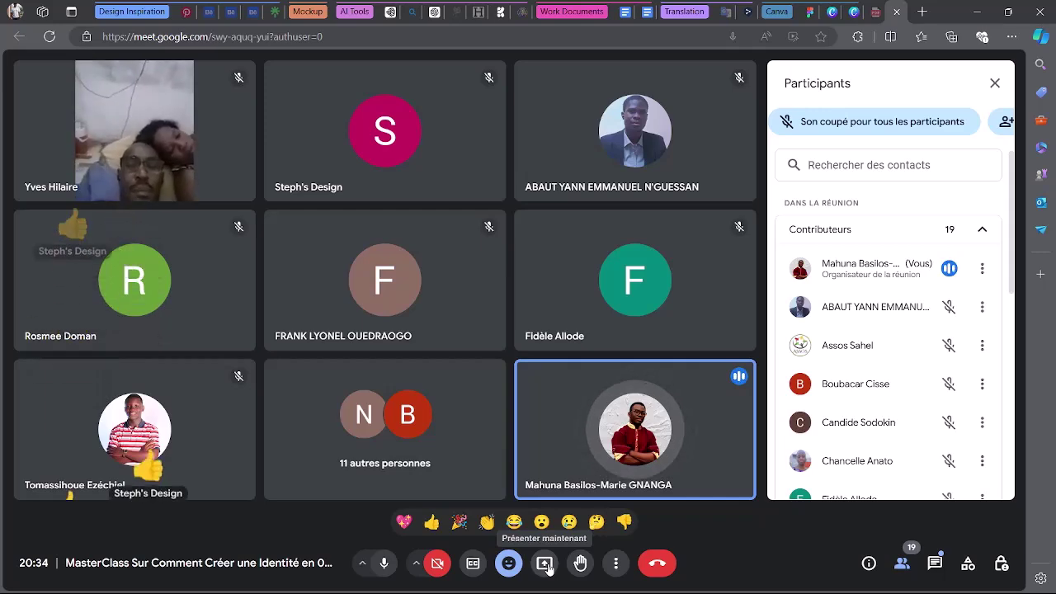
click(545, 563)
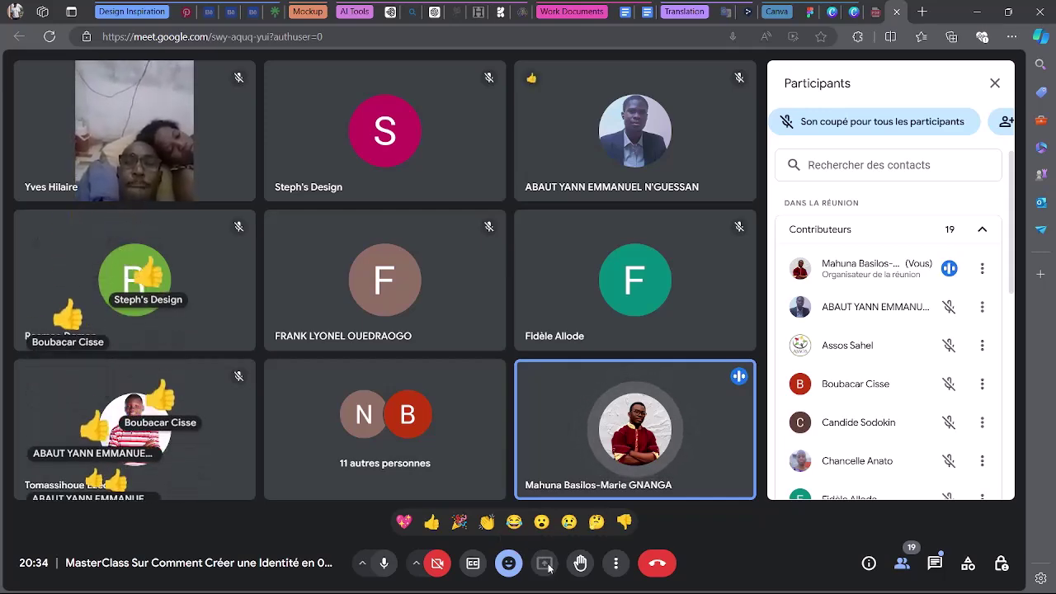
Share the entire screen to the call using the Écran complet option.
click(645, 104)
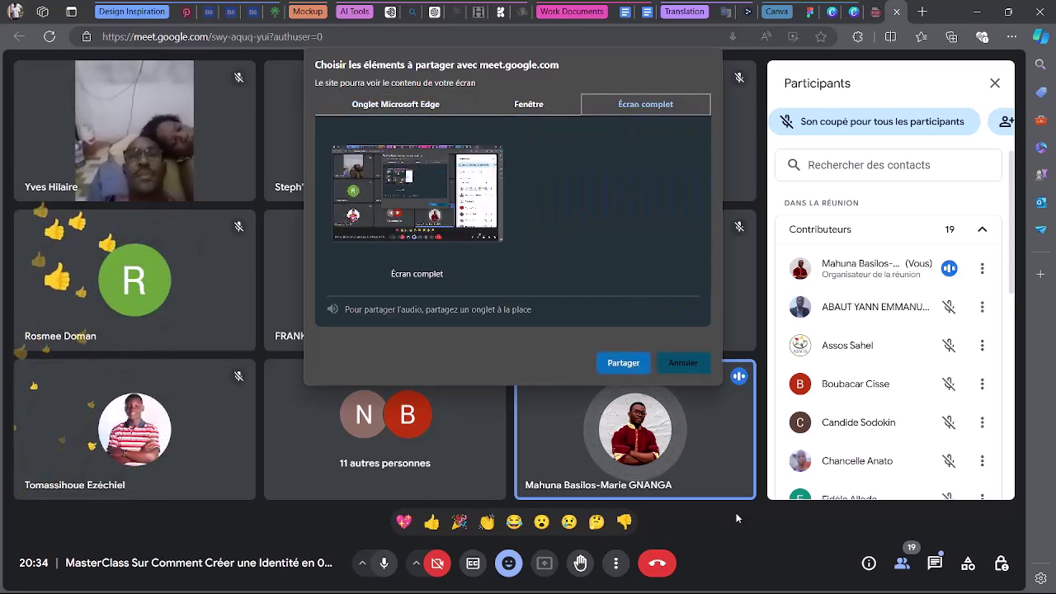
click(416, 198)
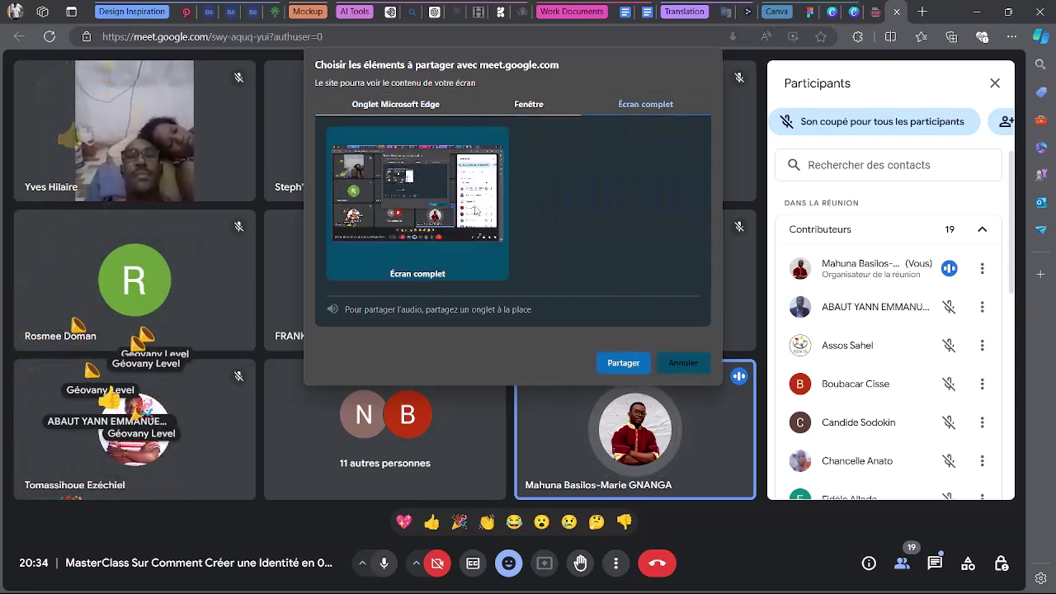
click(620, 363)
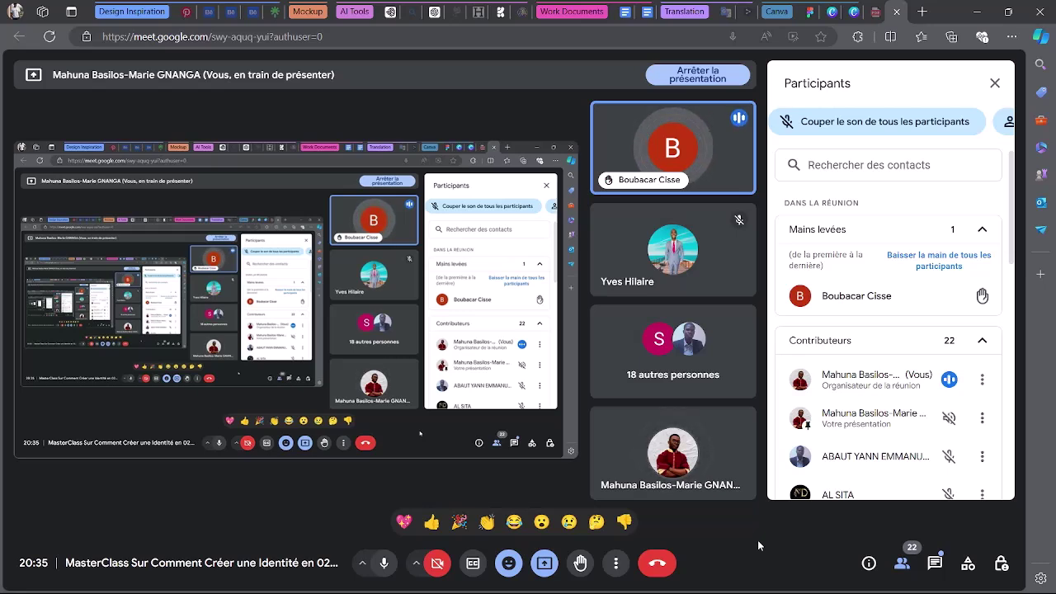
Mute and unmute the microphone, then bring the Canva presentation to the front.
click(390, 568)
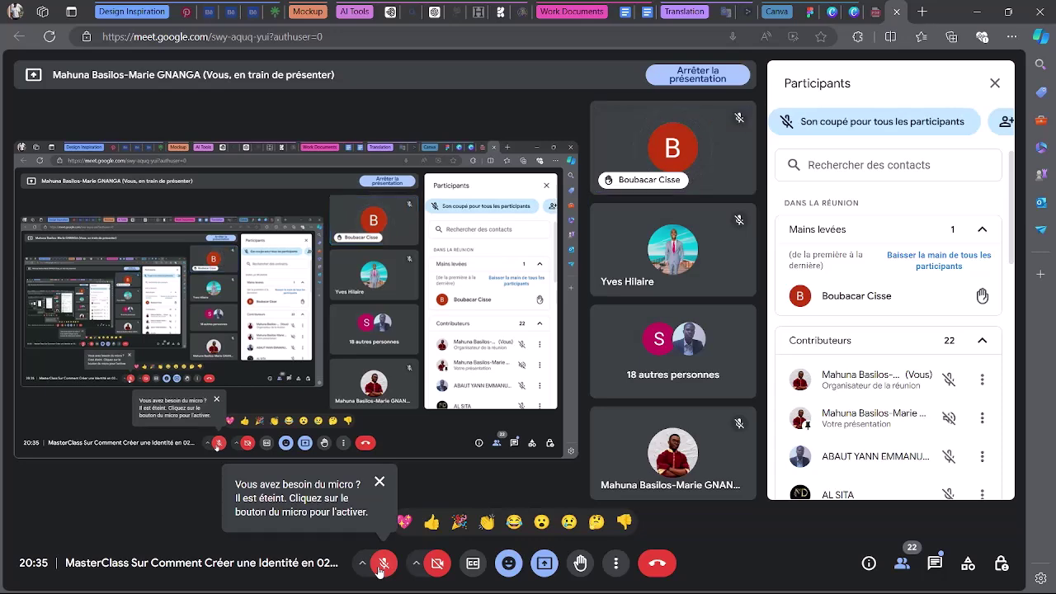
click(379, 568)
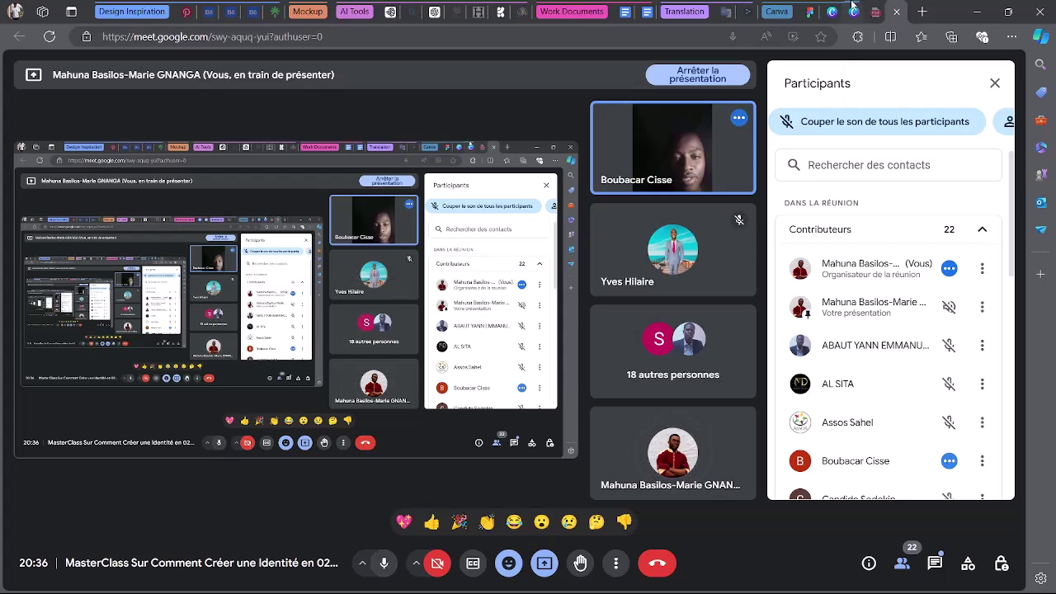
click(851, 5)
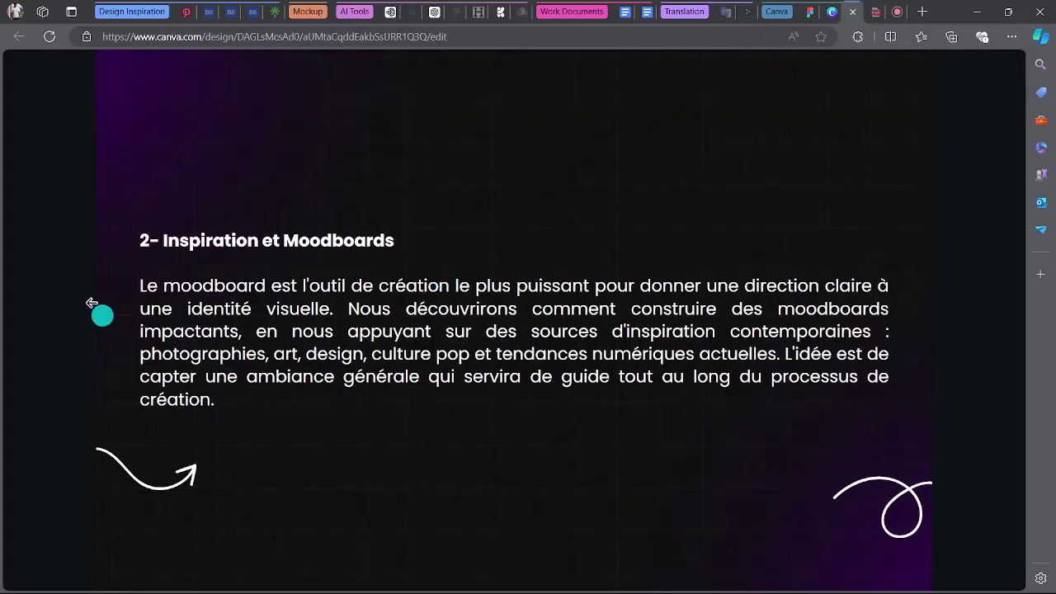
Step back to the Jour 1 slide, forward to 'Comprendre l'Importance de l'Identité de Marque', then return to Meet.
click(72, 287)
click(72, 288)
click(74, 290)
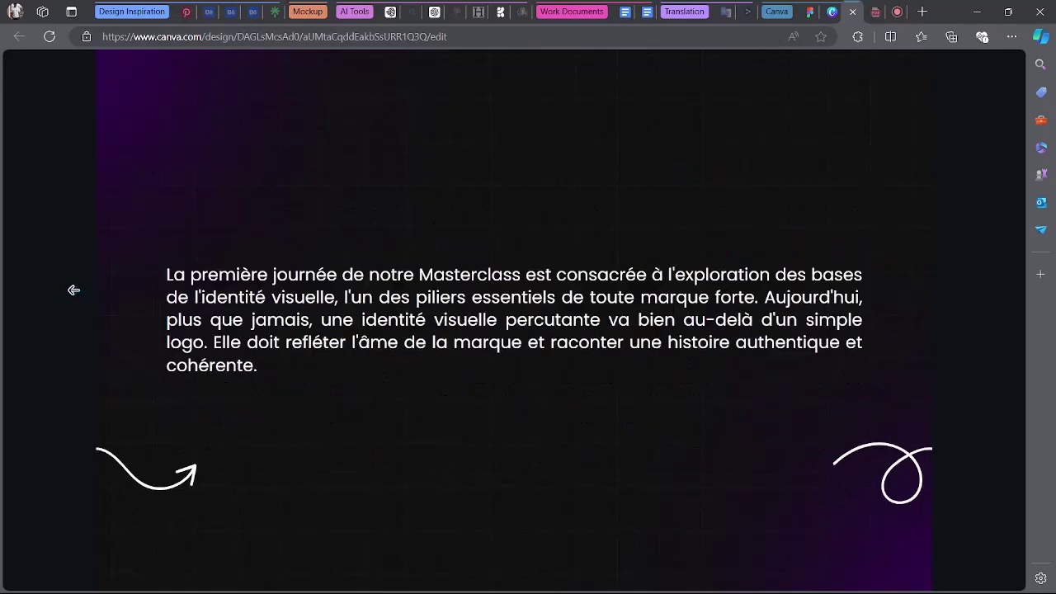
click(73, 289)
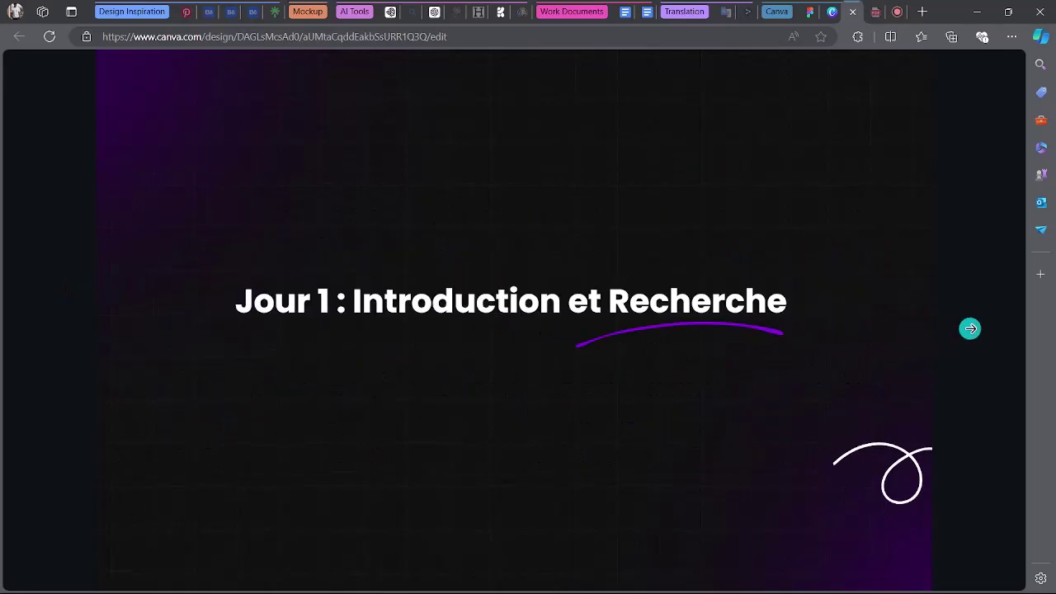
click(969, 329)
click(970, 328)
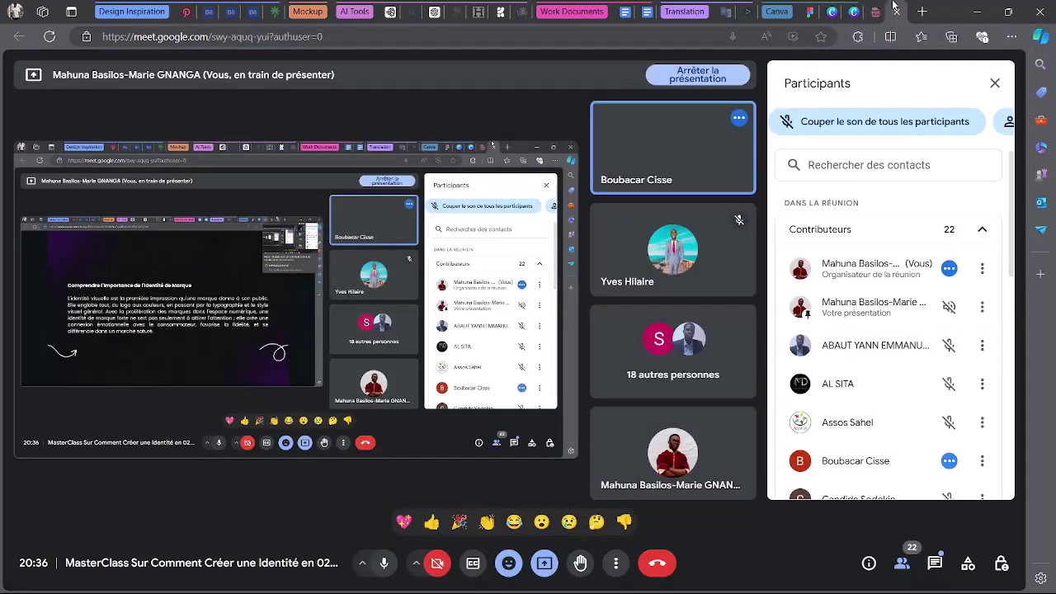
click(882, 13)
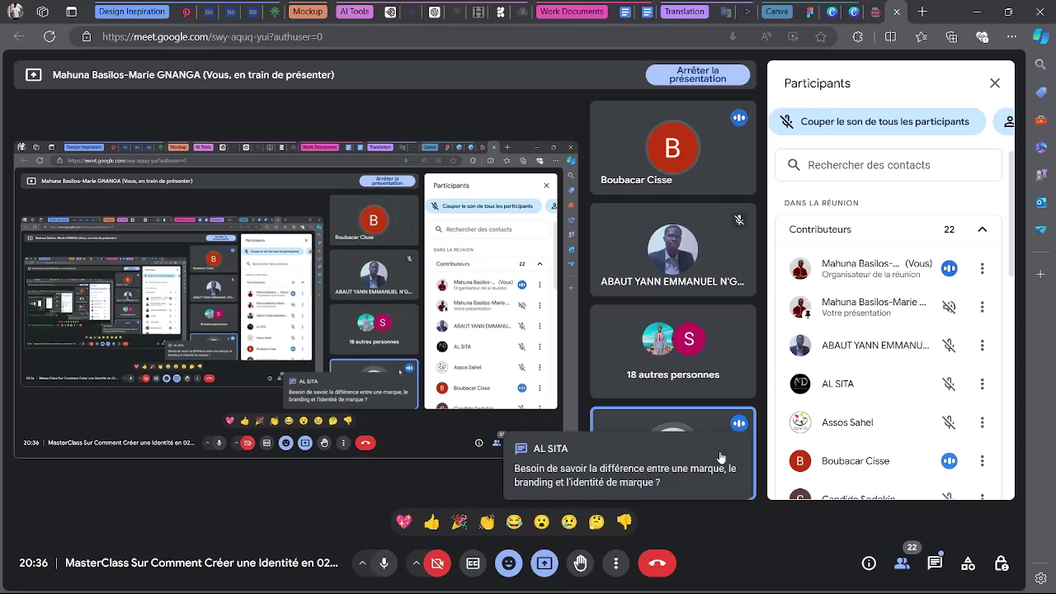
Bring the Canva presentation back to the front on slide 5, 'Comprendre l'Importance de l'Identité de Marque'.
click(847, 9)
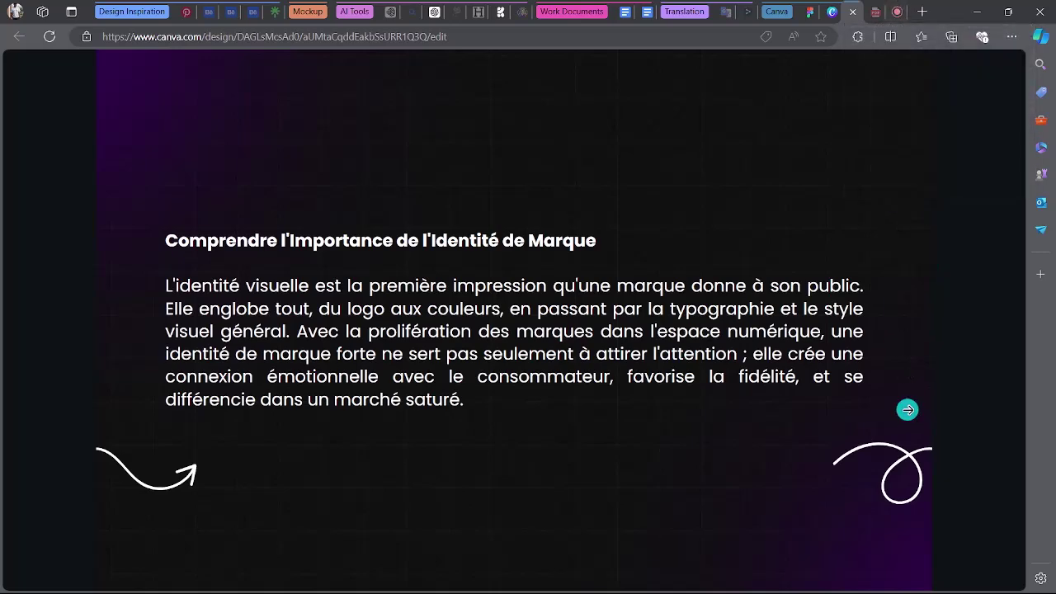
Advance the Canva deck past 'Les Composants Clés' to 'Phase de Recherche', then return to Meet.
click(948, 312)
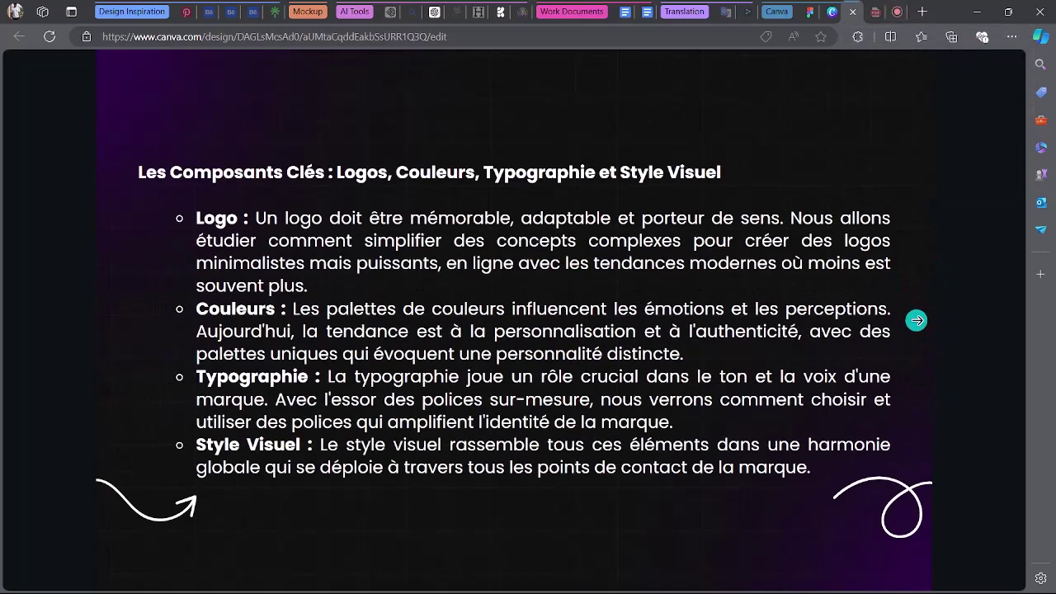
click(110, 310)
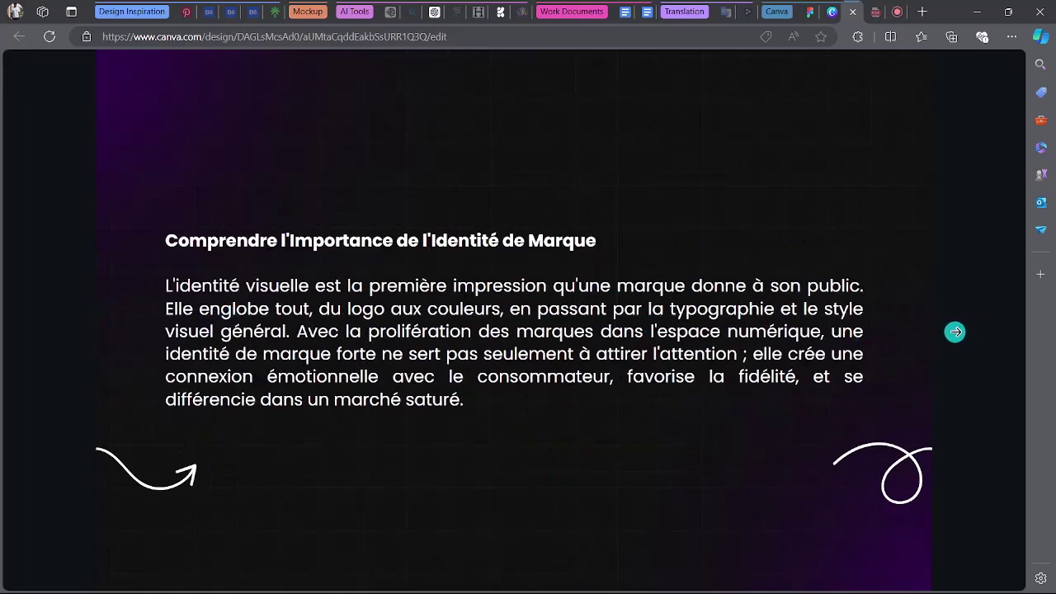
click(955, 331)
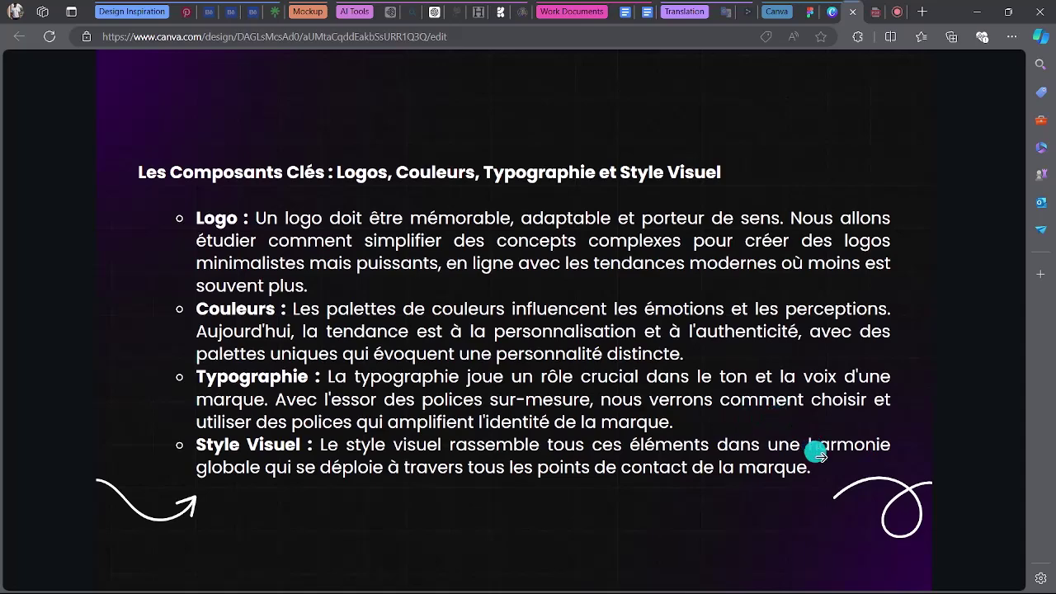
click(973, 271)
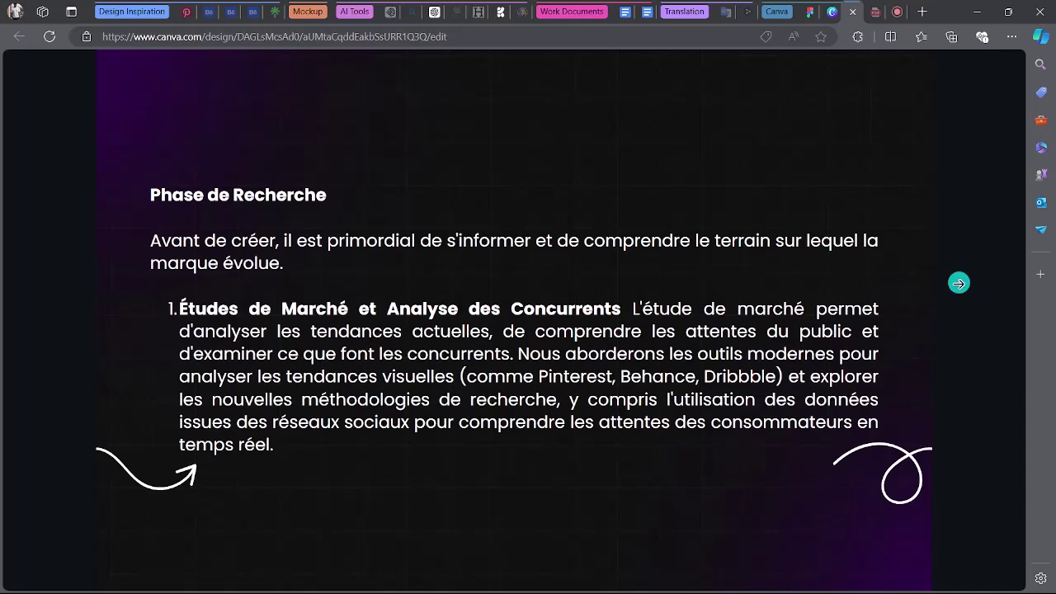
click(896, 11)
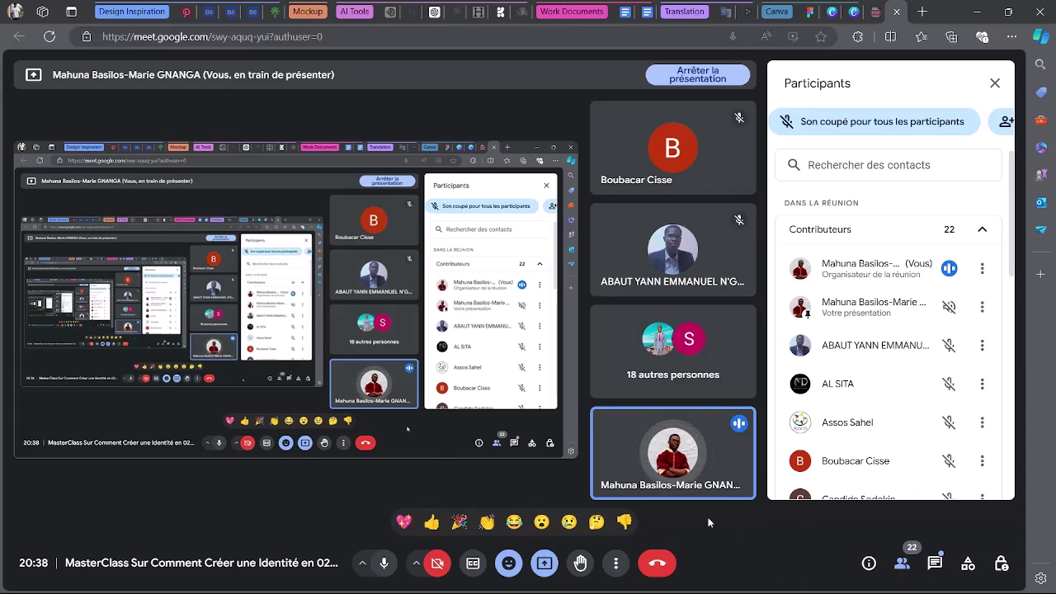
Scroll down and back up through the Meet participant list of 22 contributors.
mouse_move(705, 522)
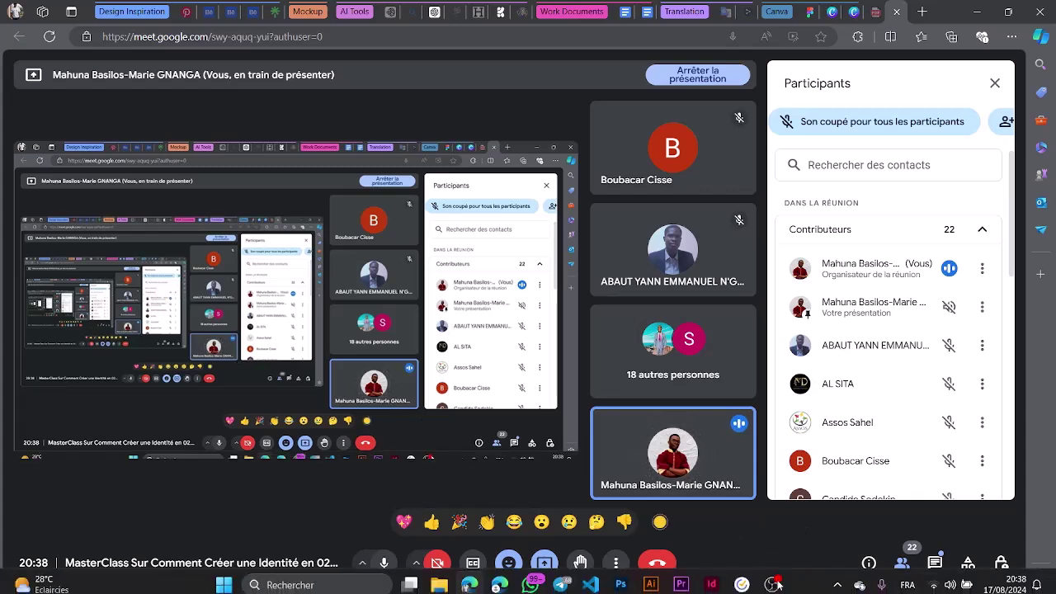
mouse_move(772, 577)
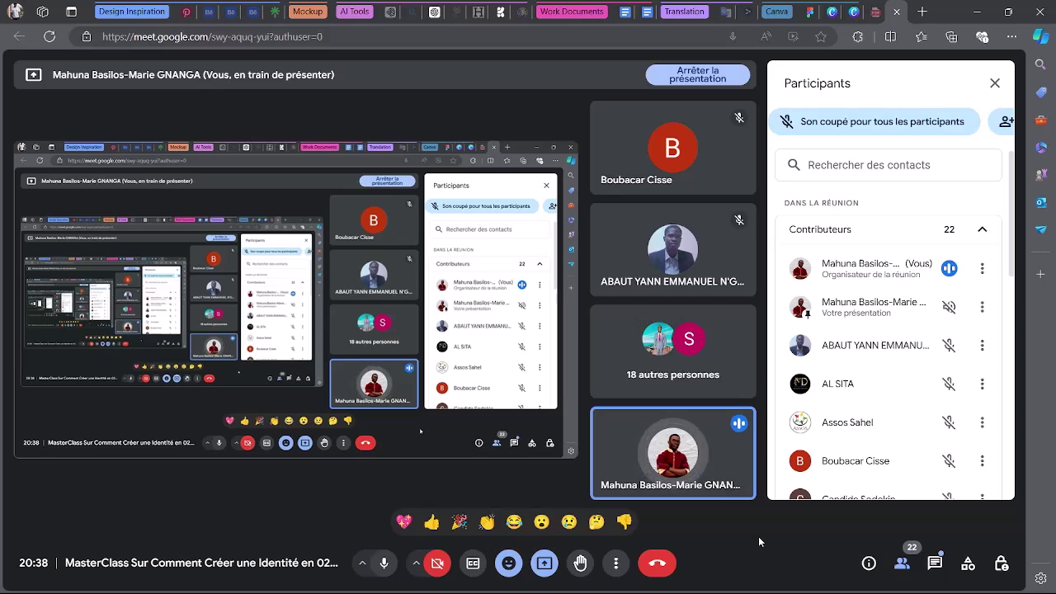
scroll(843, 415, down, 1)
scroll(843, 416, down, 5)
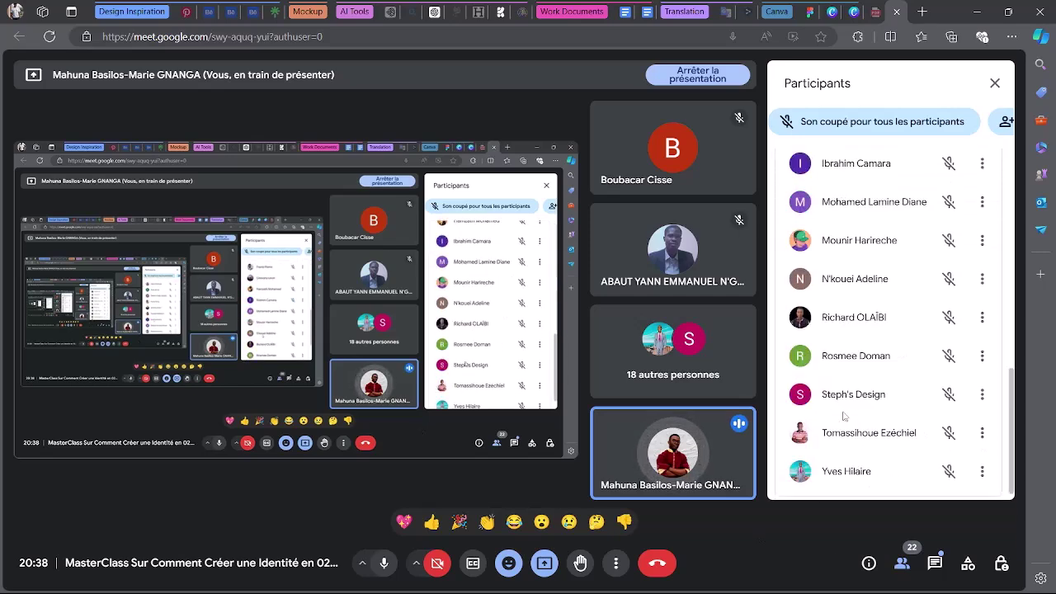
scroll(847, 425, up, 3)
scroll(847, 426, up, 5)
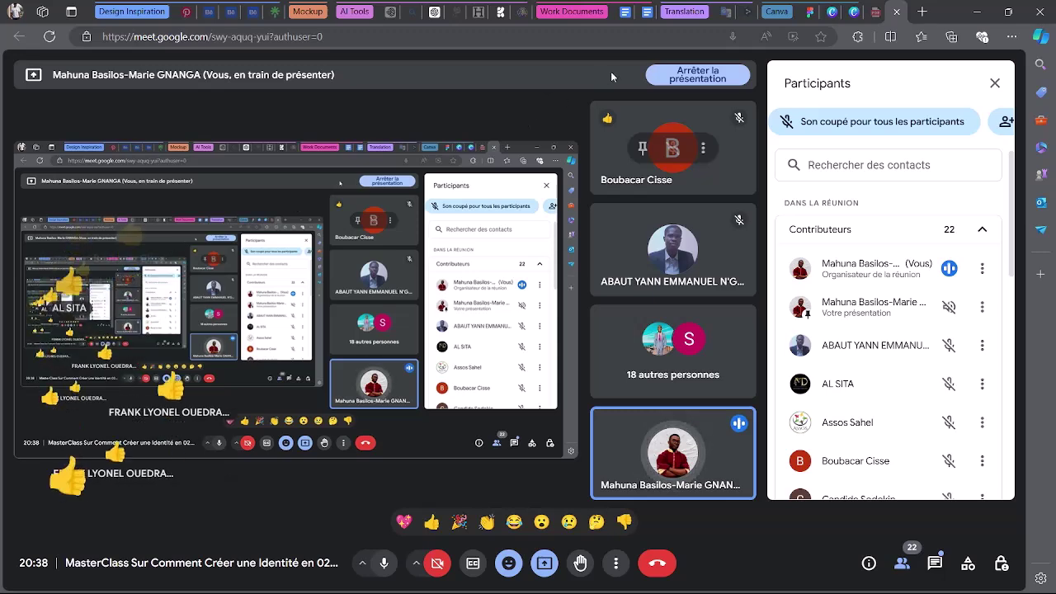
Bring the Brief document forward, deselect the Positionnement text and browse the SOLIDIS creative brief.
click(619, 6)
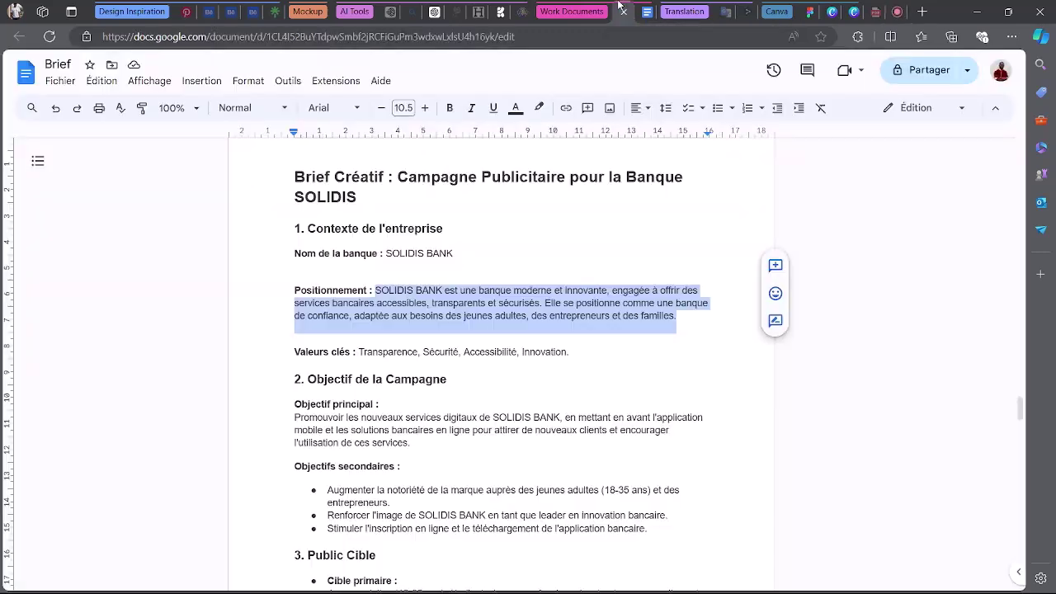
click(714, 198)
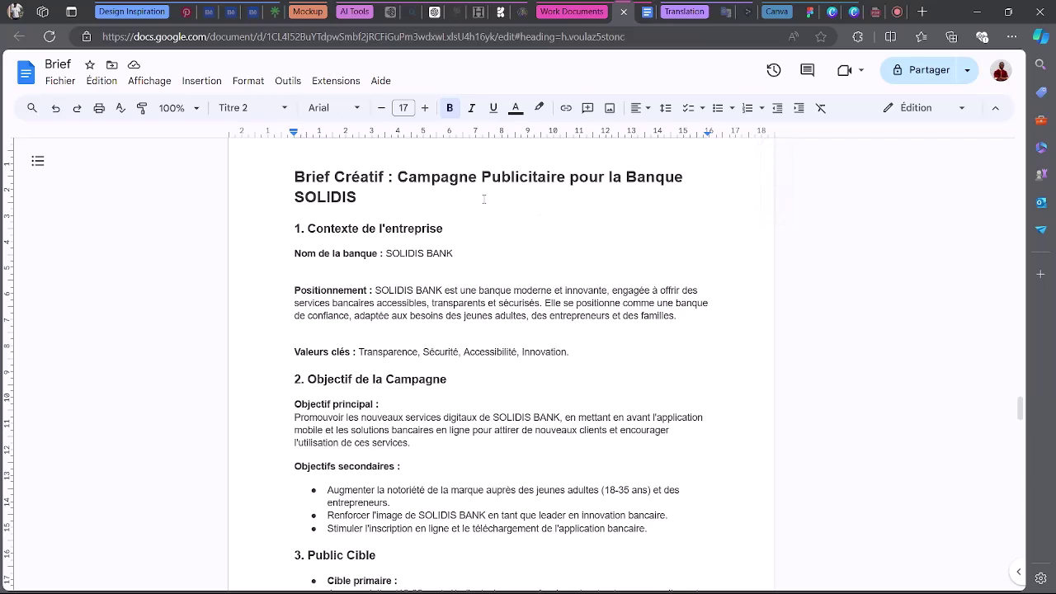
scroll(483, 196, up, 4)
scroll(486, 201, down, 5)
scroll(487, 201, up, 3)
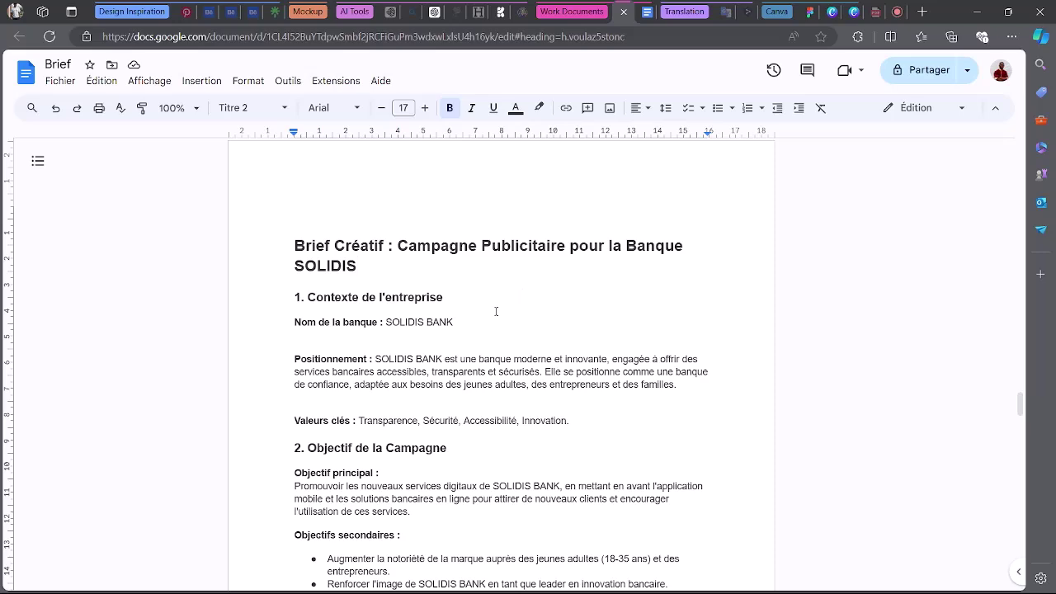
scroll(495, 311, down, 3)
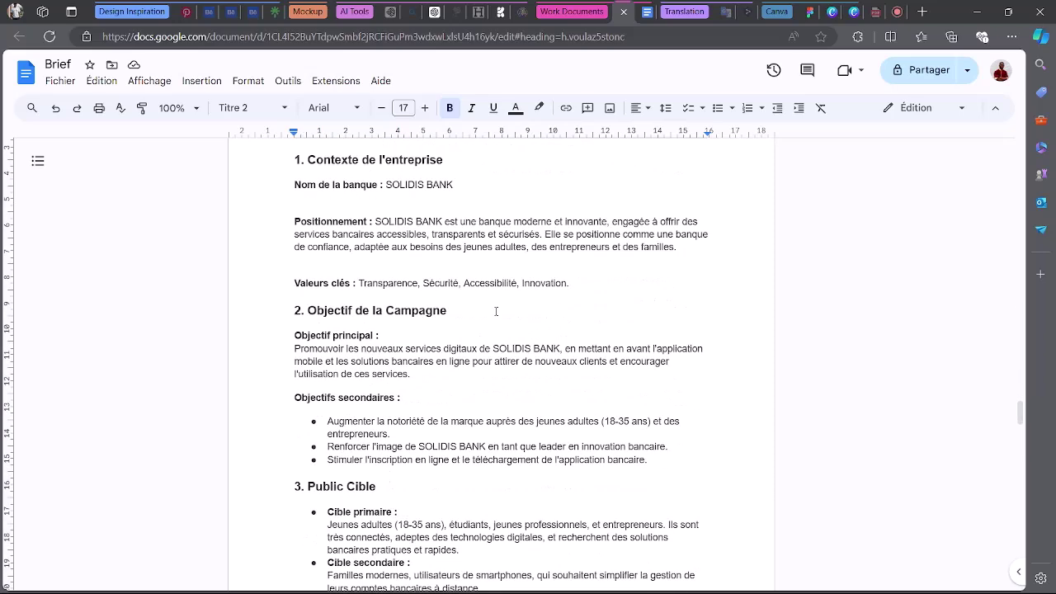
scroll(495, 311, down, 1)
scroll(495, 311, up, 2)
scroll(496, 311, down, 8)
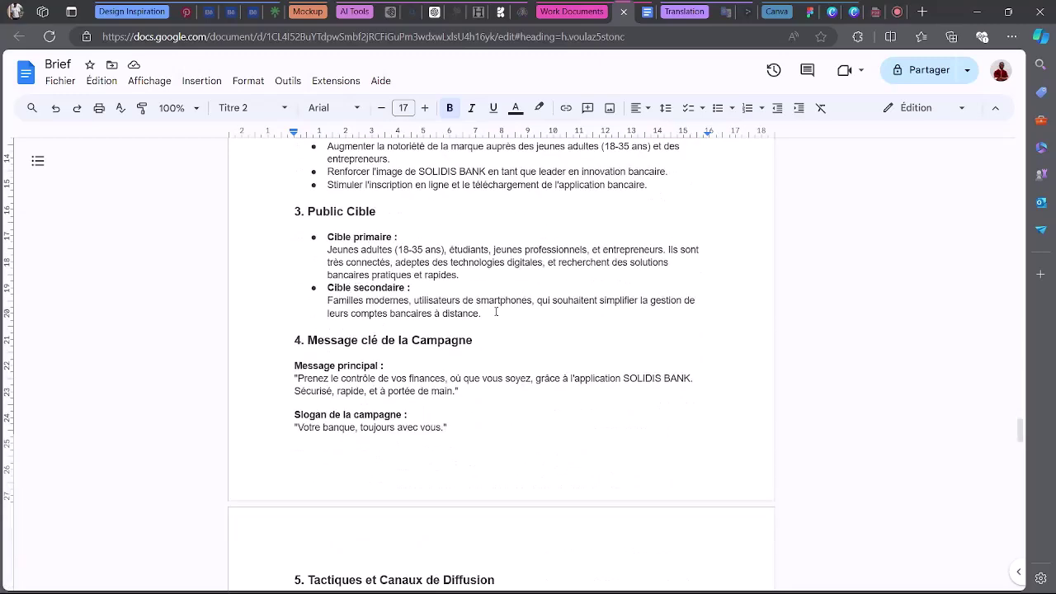
scroll(495, 311, down, 2)
scroll(496, 311, up, 12)
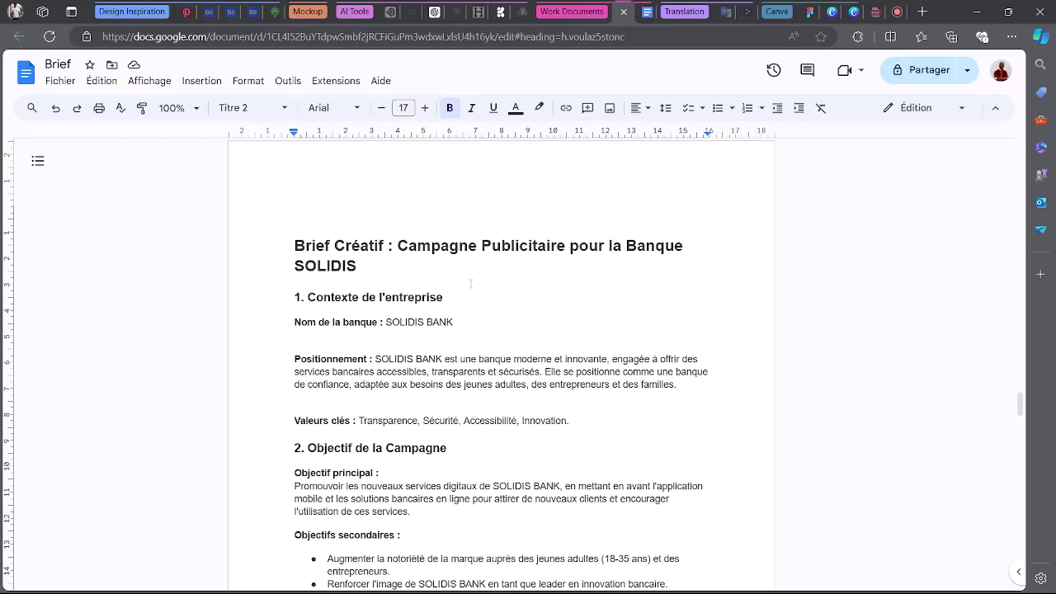
Place the cursor above the brief's title at the top of the page.
click(316, 192)
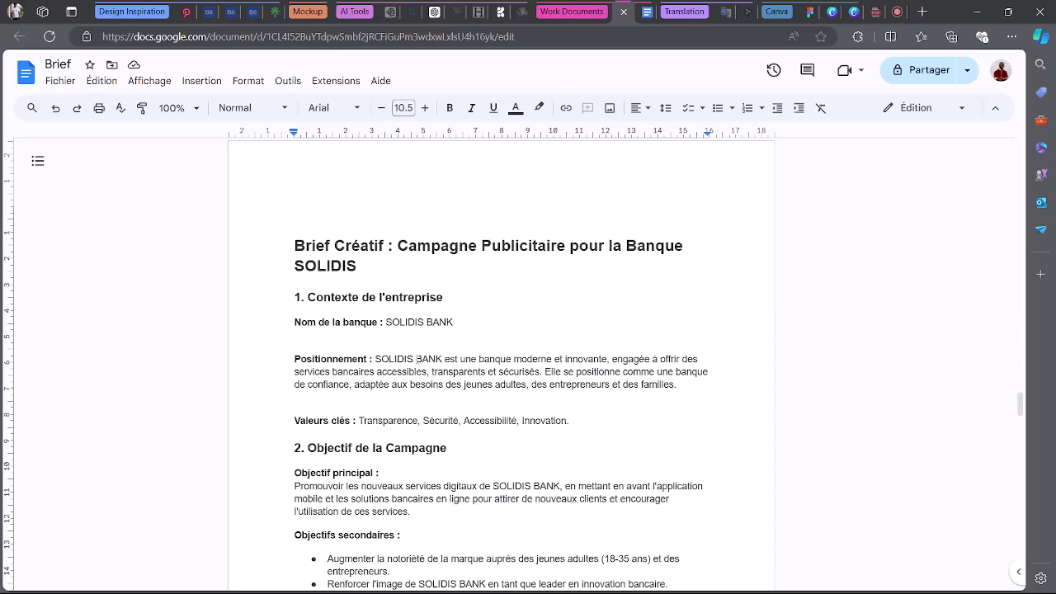
scroll(418, 360, up, 1)
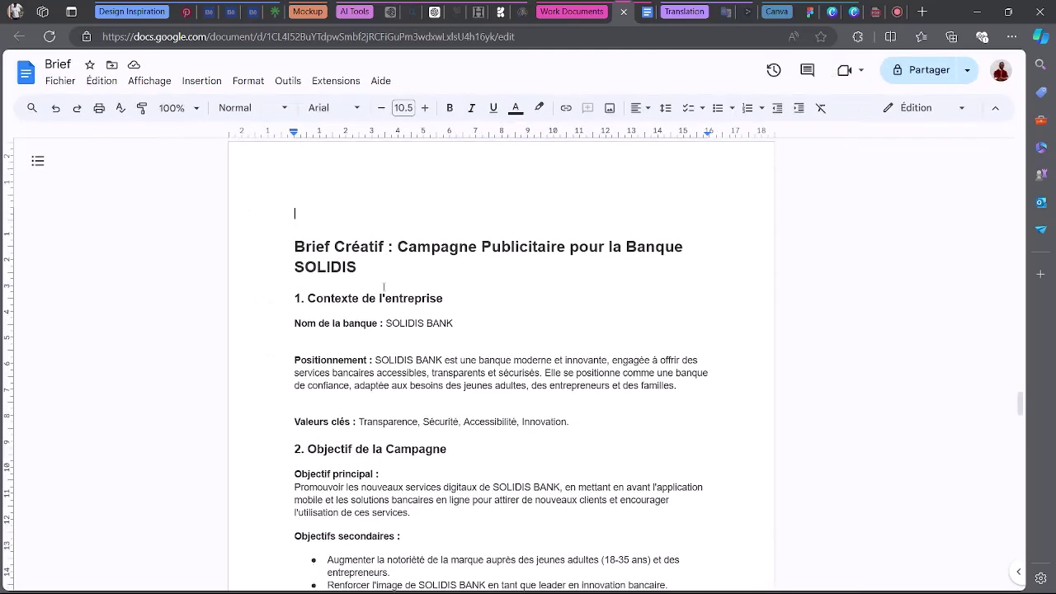
scroll(383, 306, down, 1)
Select the whole SOLIDIS brief from title to last bullet and raise its font size to 13.5 pt.
shift+click(448, 476)
scroll(449, 478, down, 16)
drag(448, 477, 630, 347)
scroll(509, 453, down, 15)
scroll(453, 473, down, 2)
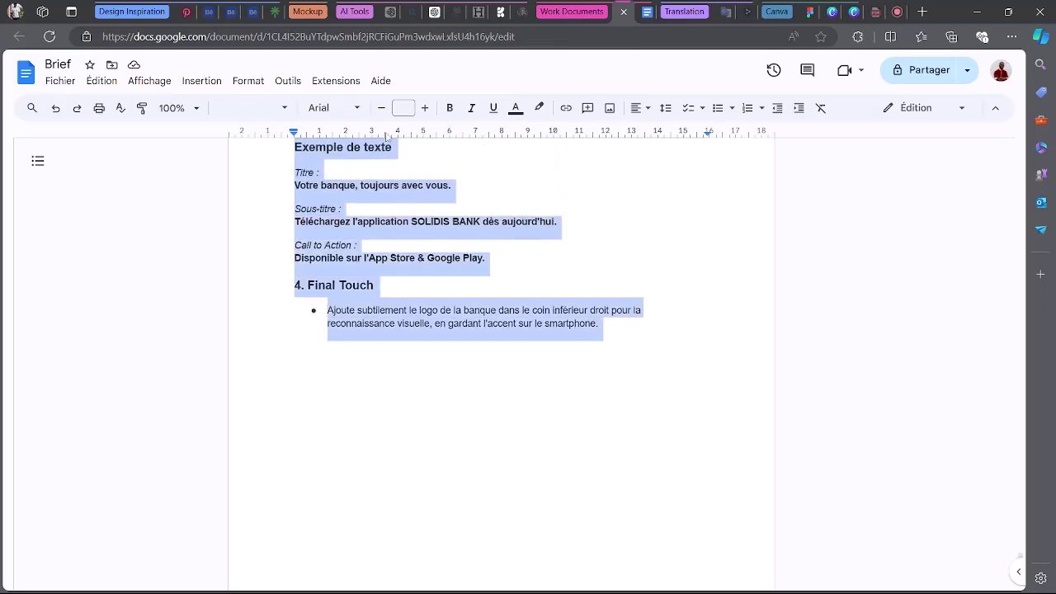
click(426, 112)
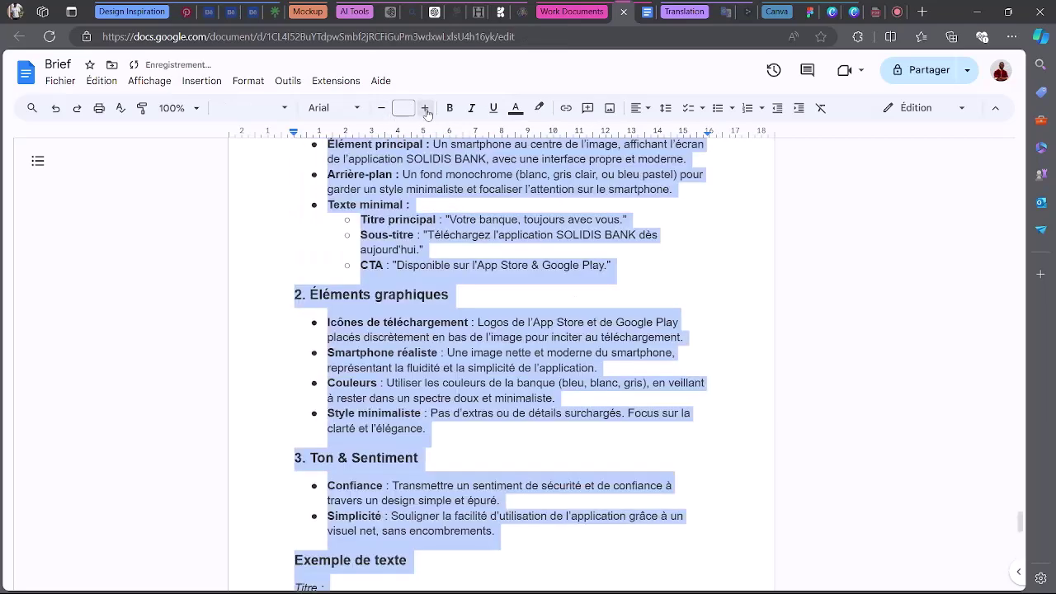
scroll(493, 283, up, 7)
scroll(493, 282, up, 20)
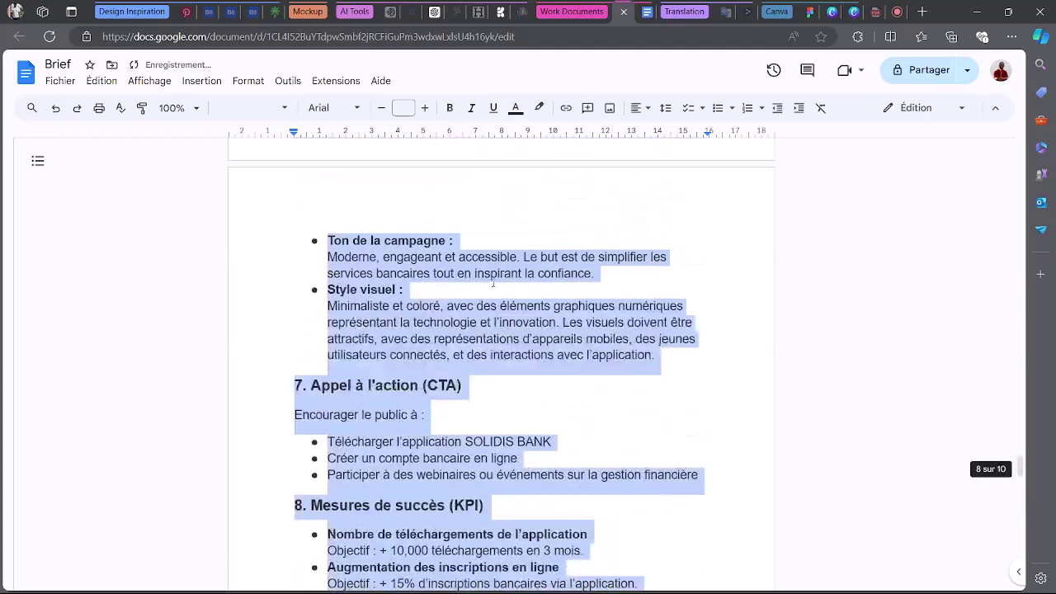
scroll(474, 264, up, 6)
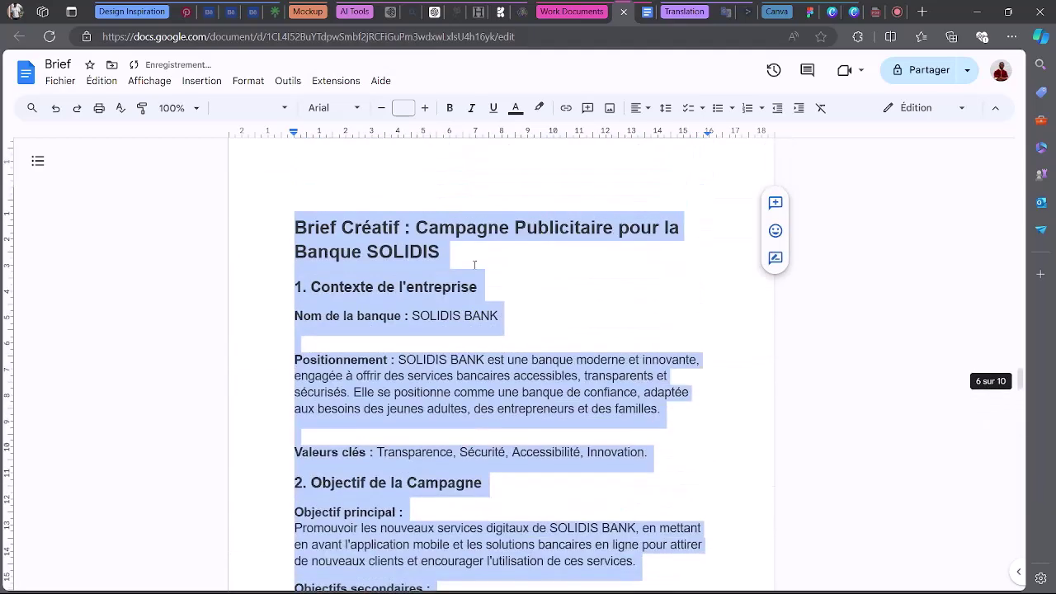
scroll(474, 264, down, 2)
click(516, 257)
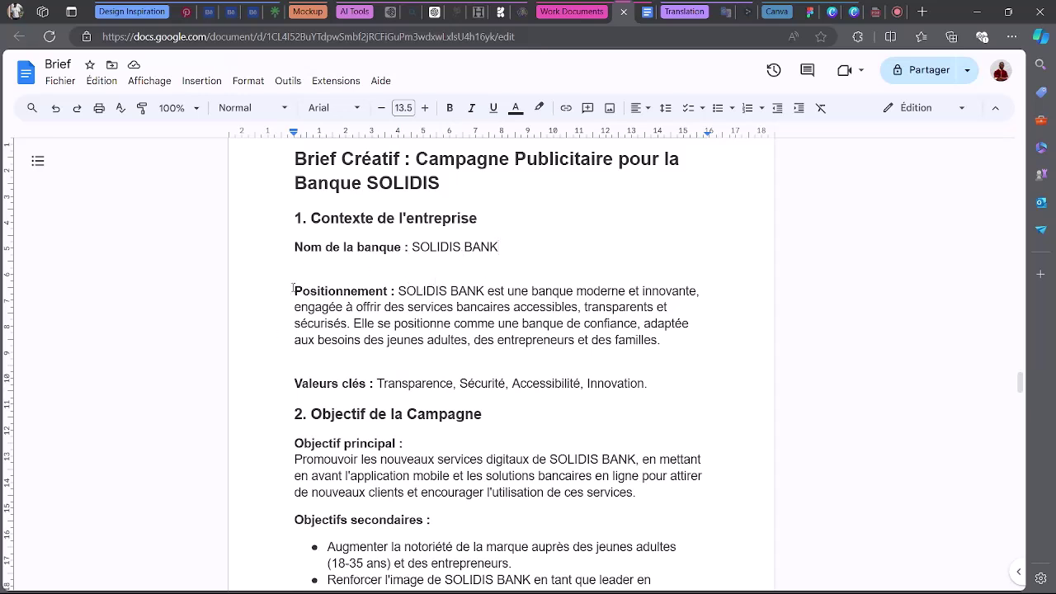
Bold 'SOLIDIS BANK' and 'banque moderne et innovante' in the Positionnement paragraph.
drag(411, 246, 542, 246)
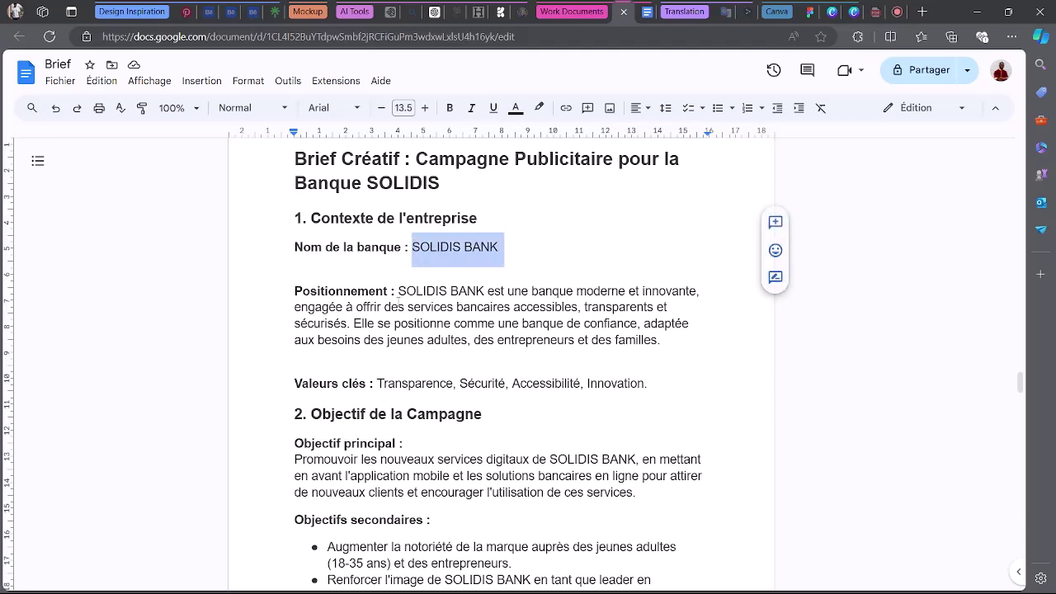
drag(398, 291, 485, 290)
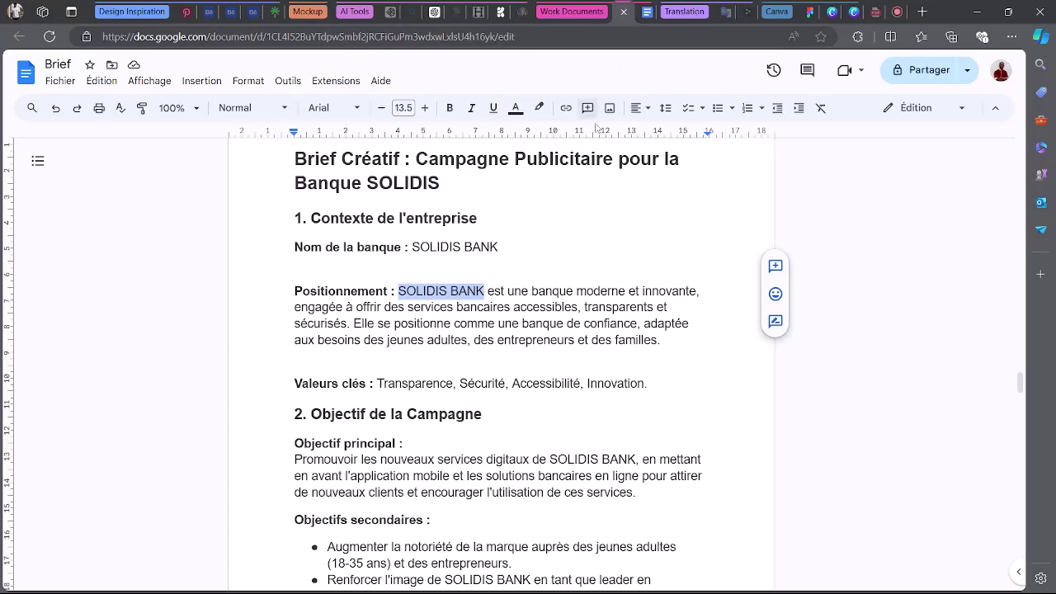
click(450, 108)
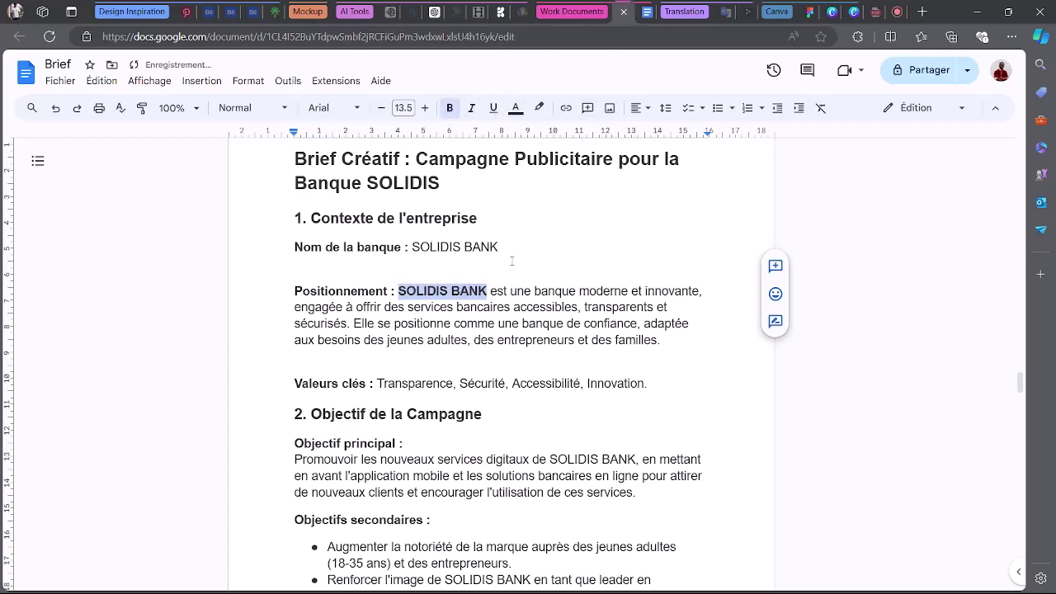
drag(534, 290, 700, 292)
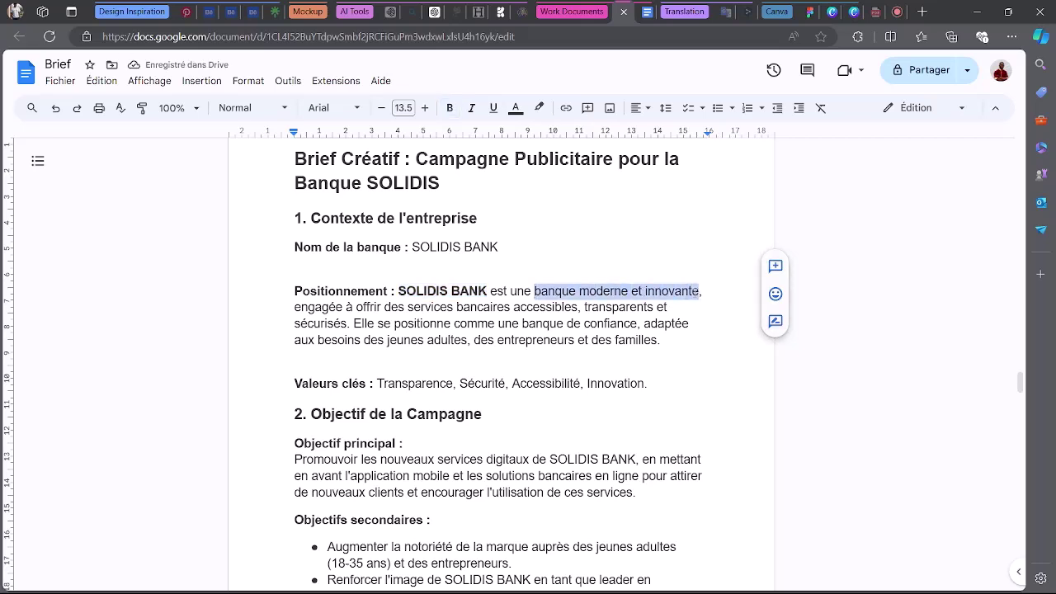
click(450, 107)
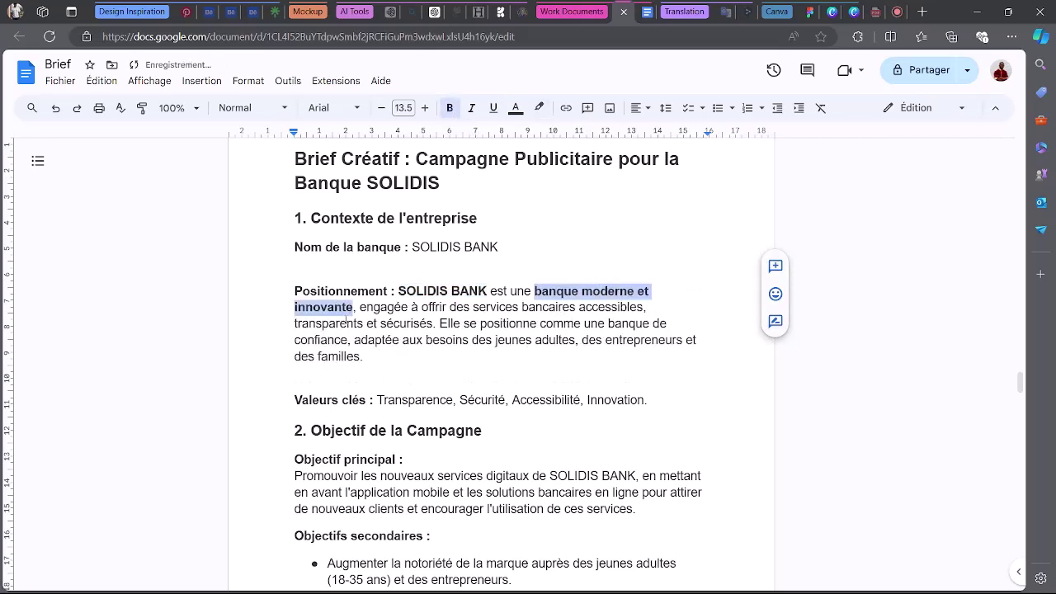
click(346, 323)
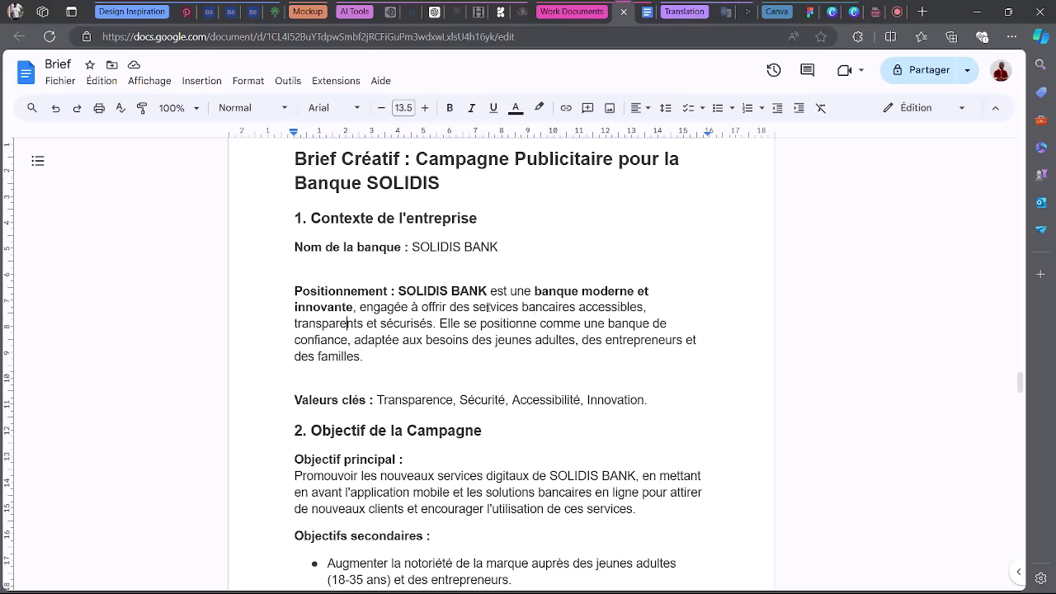
Bold the phrases 'services bancaires accessibles' and 'transparents et sécurisés'.
drag(472, 307, 645, 307)
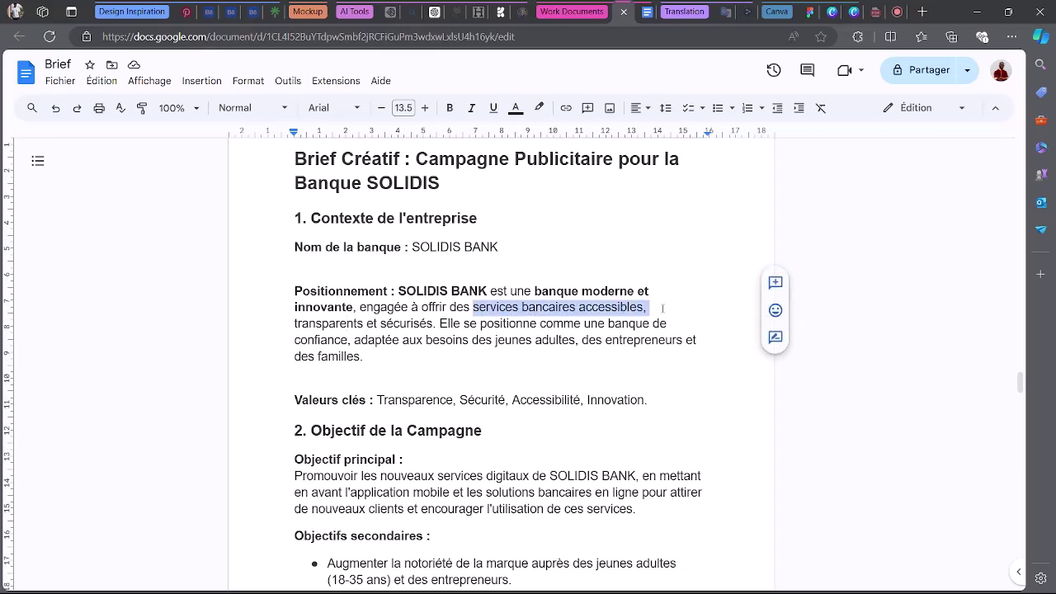
click(450, 108)
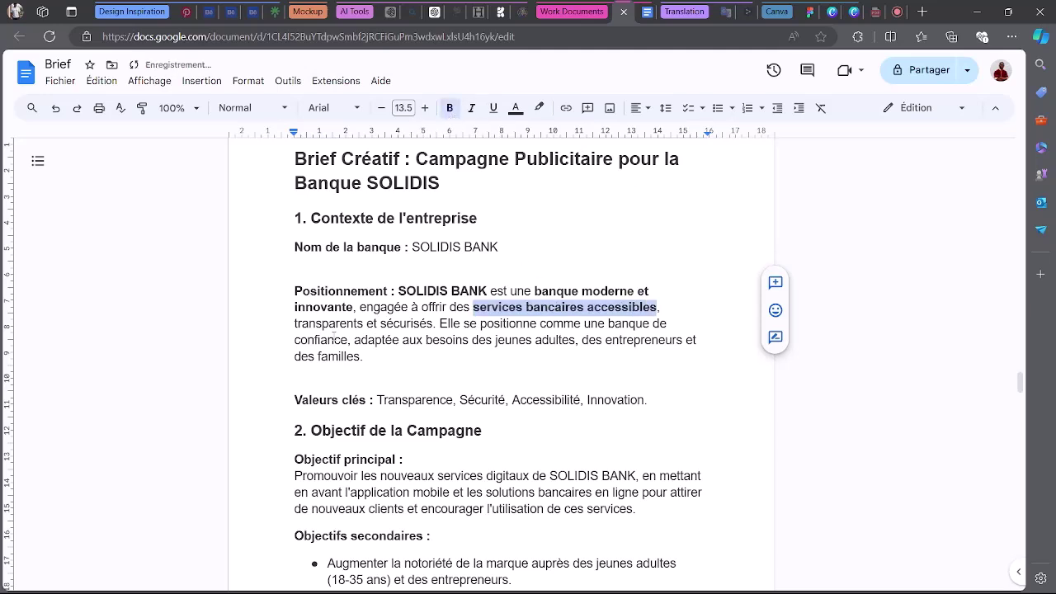
drag(294, 323, 433, 323)
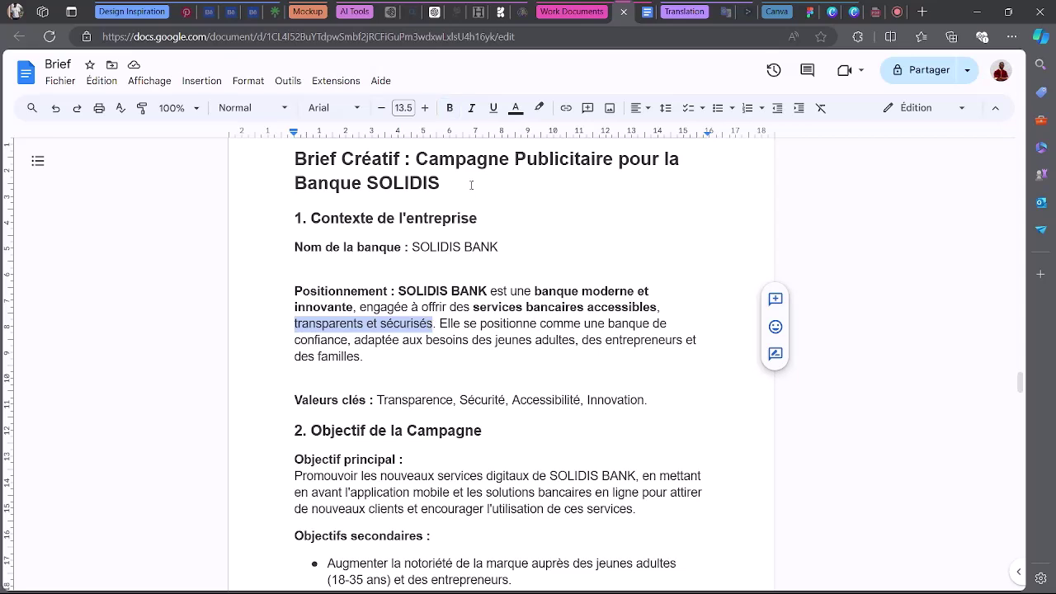
click(449, 108)
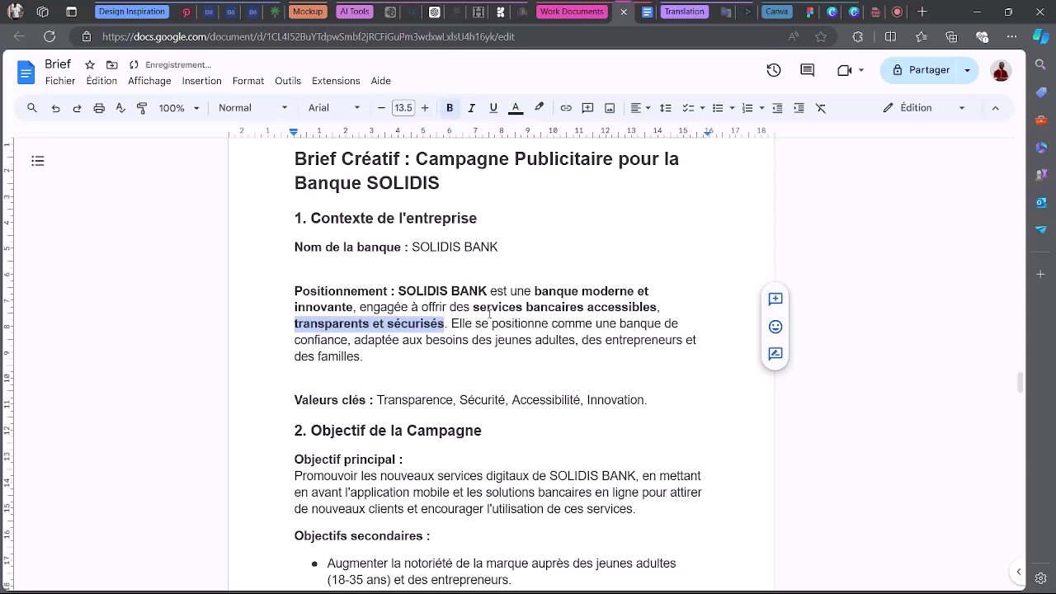
drag(472, 306, 584, 306)
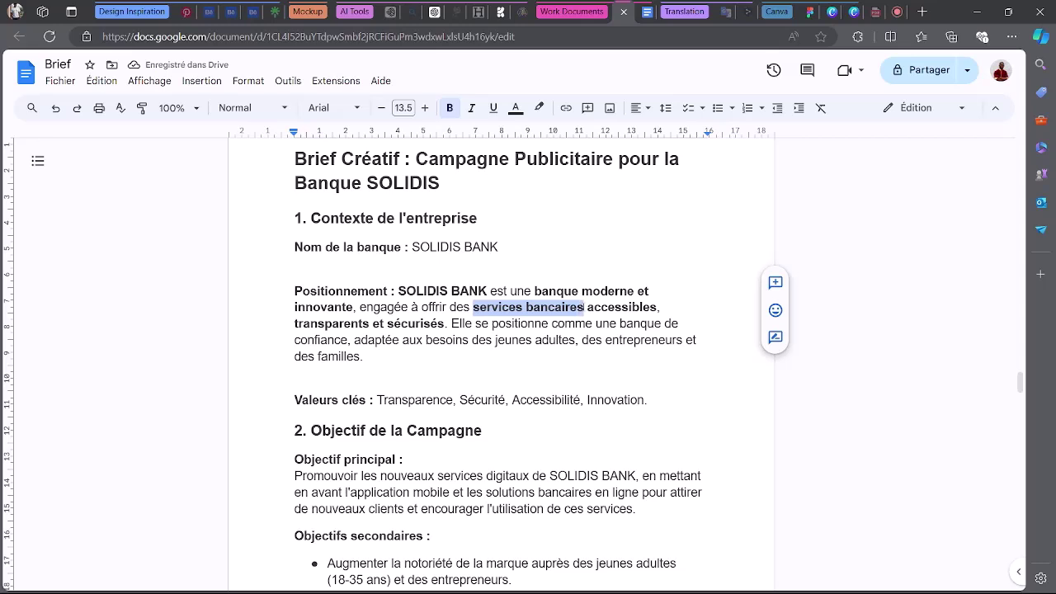
click(575, 383)
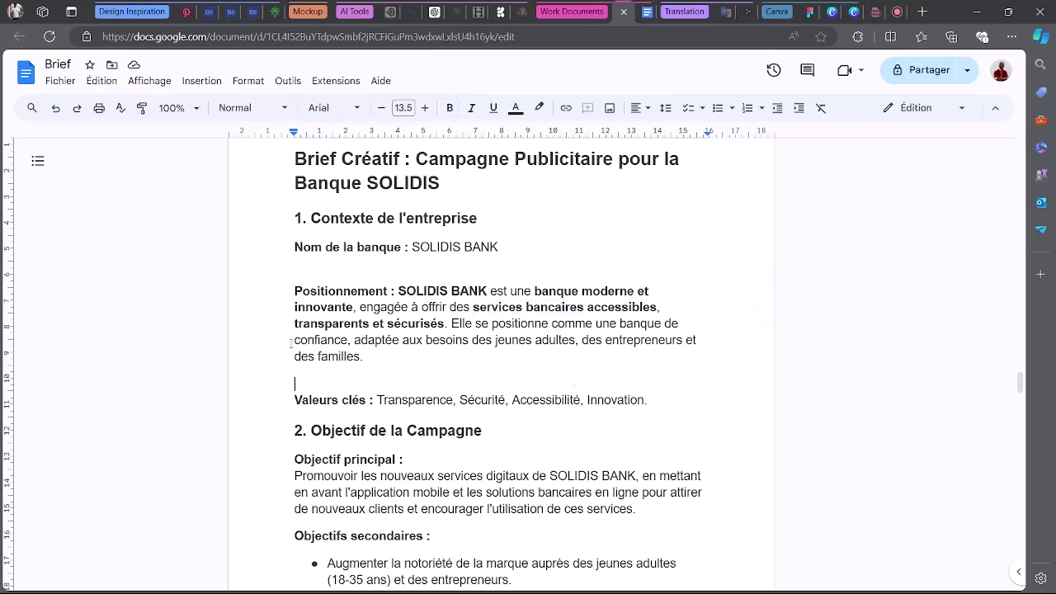
Bold 'confiance' and the audience list from 'jeunes adultes' through 'des familles'.
drag(290, 342, 349, 343)
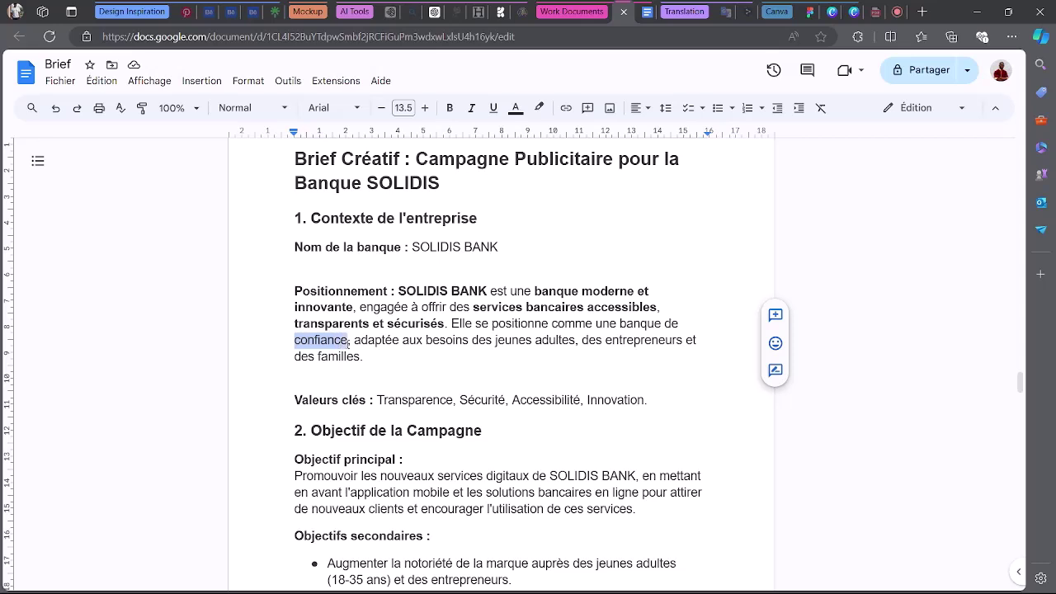
click(450, 107)
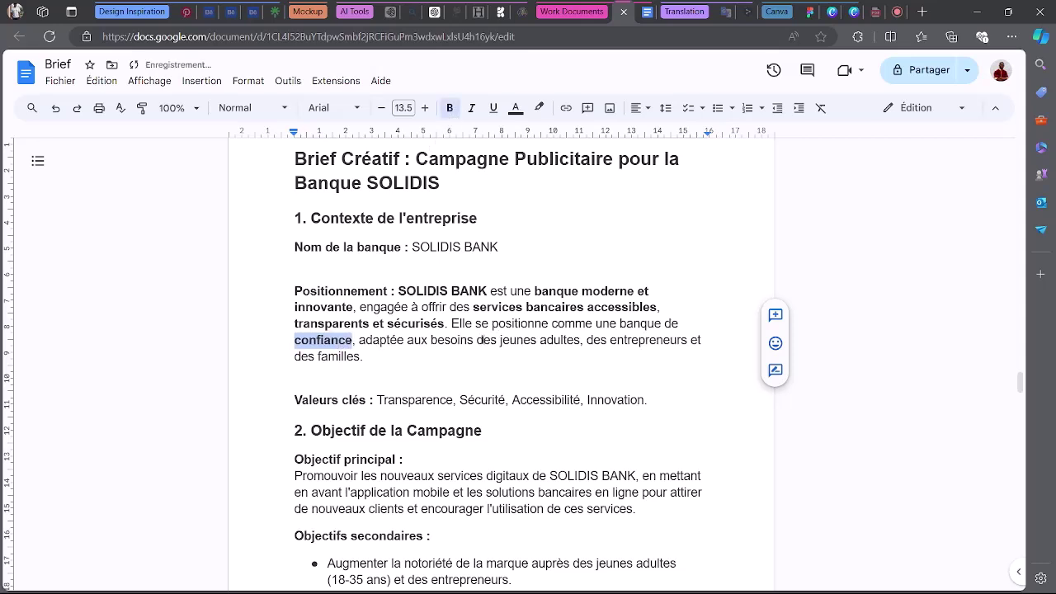
click(498, 340)
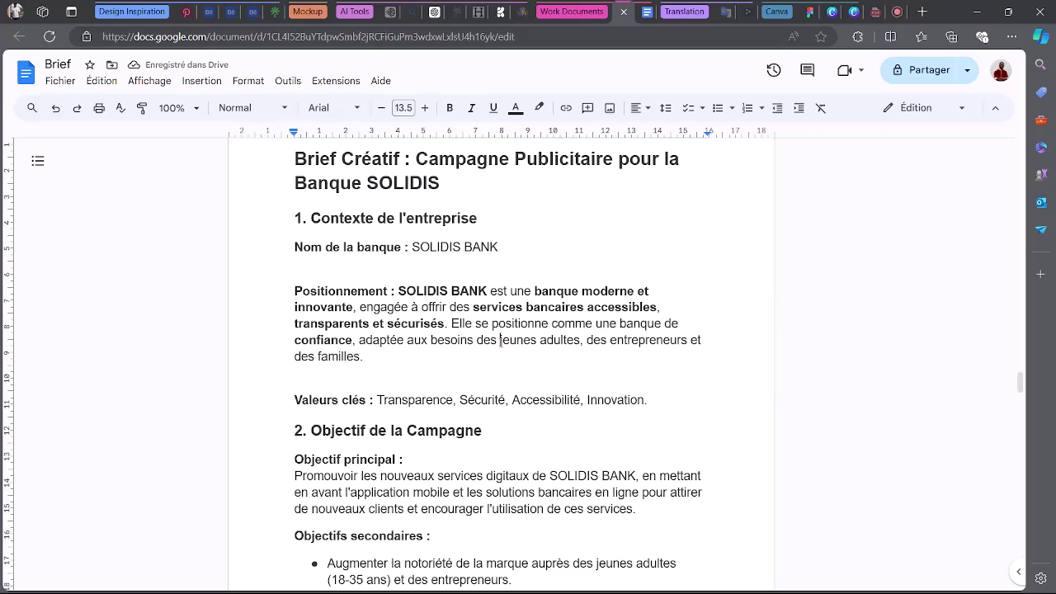
drag(499, 341, 581, 340)
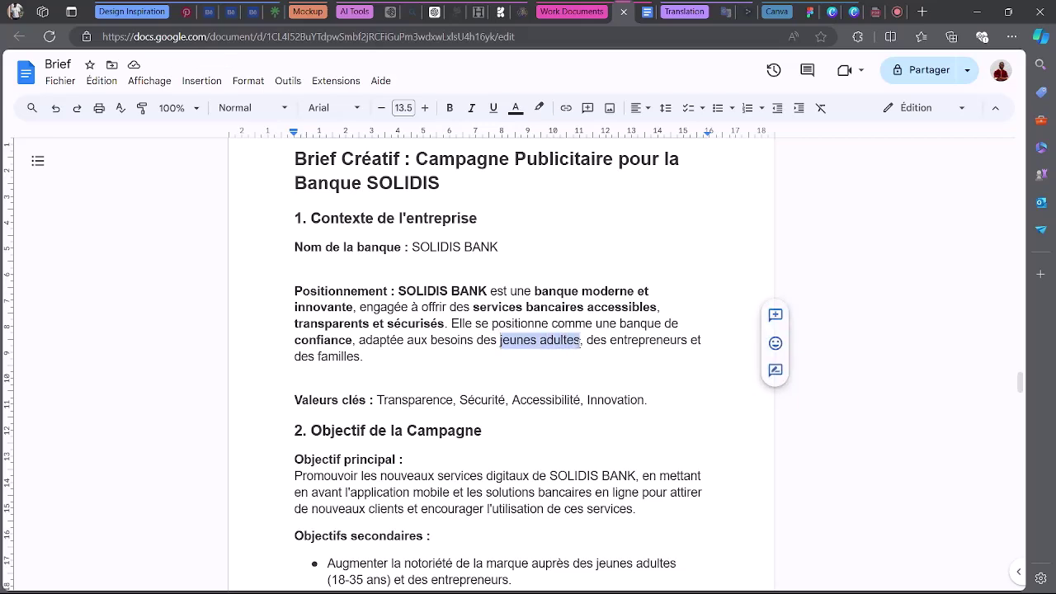
drag(499, 339, 366, 356)
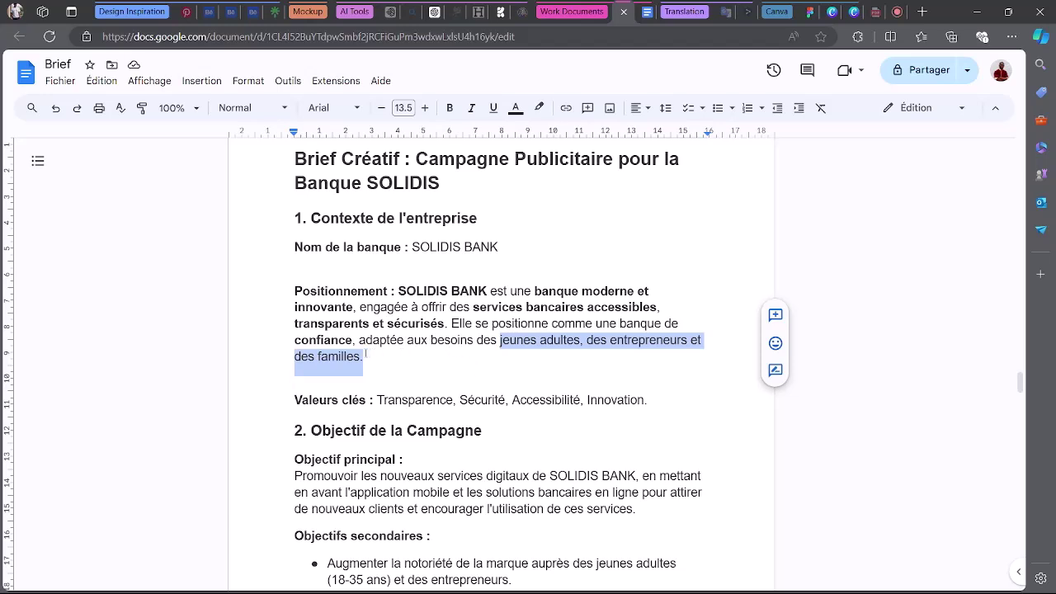
click(451, 109)
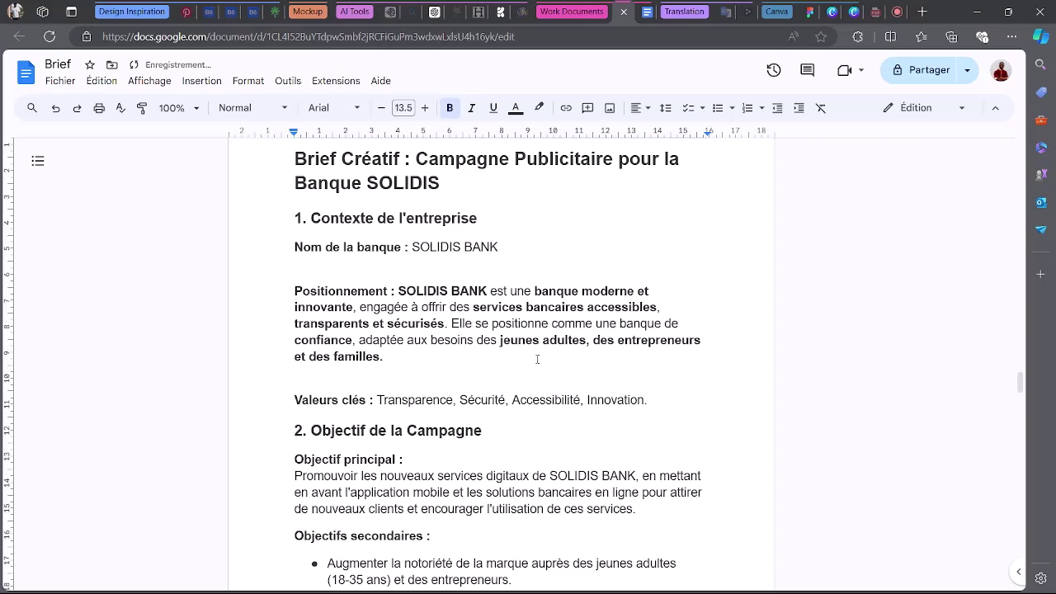
click(466, 340)
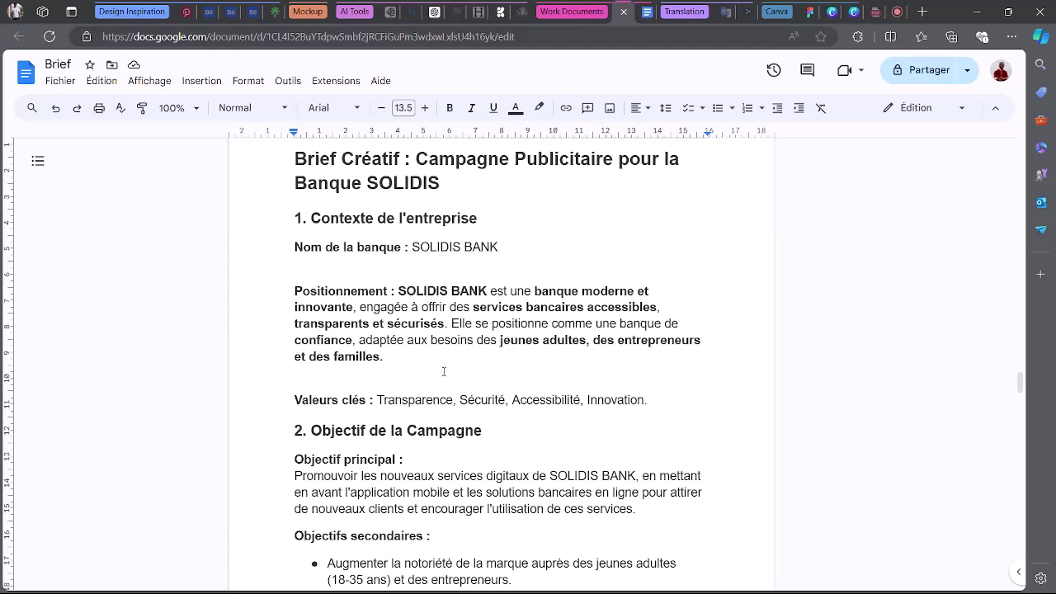
Select the positioning paragraph together with the Valeurs clés line.
double_click(316, 400)
drag(411, 400, 580, 400)
click(512, 400)
drag(377, 400, 452, 402)
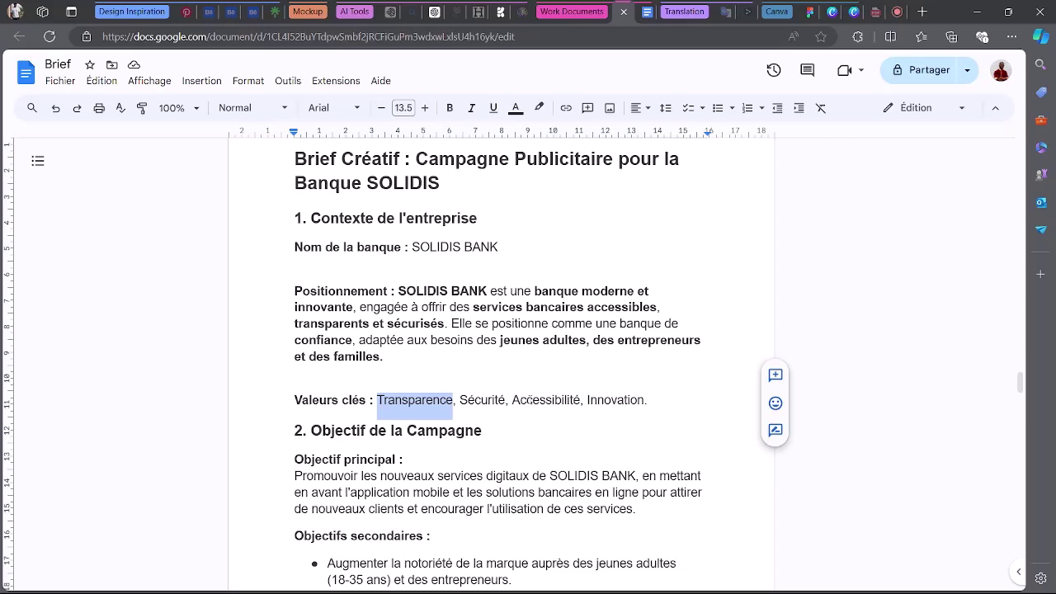
click(595, 400)
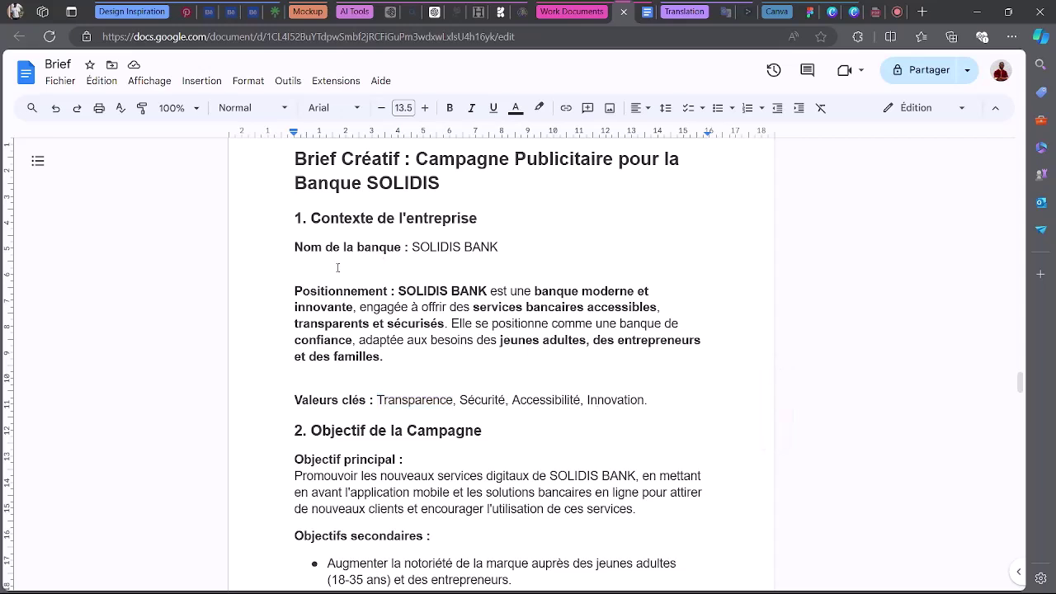
drag(295, 290, 651, 401)
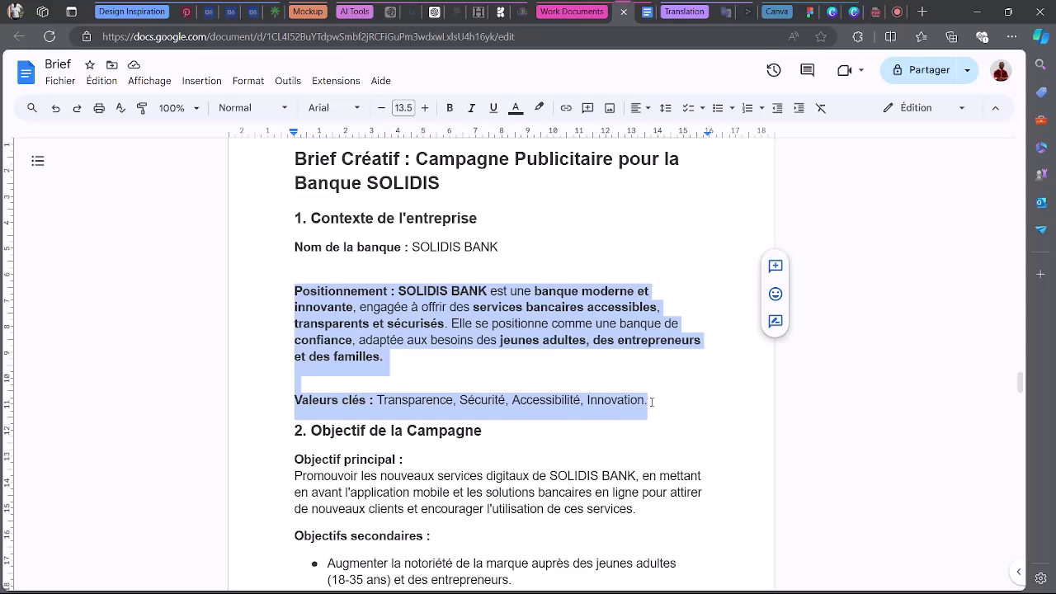
Admit the waiting guest to the Meet call and return to the Brief document.
click(884, 10)
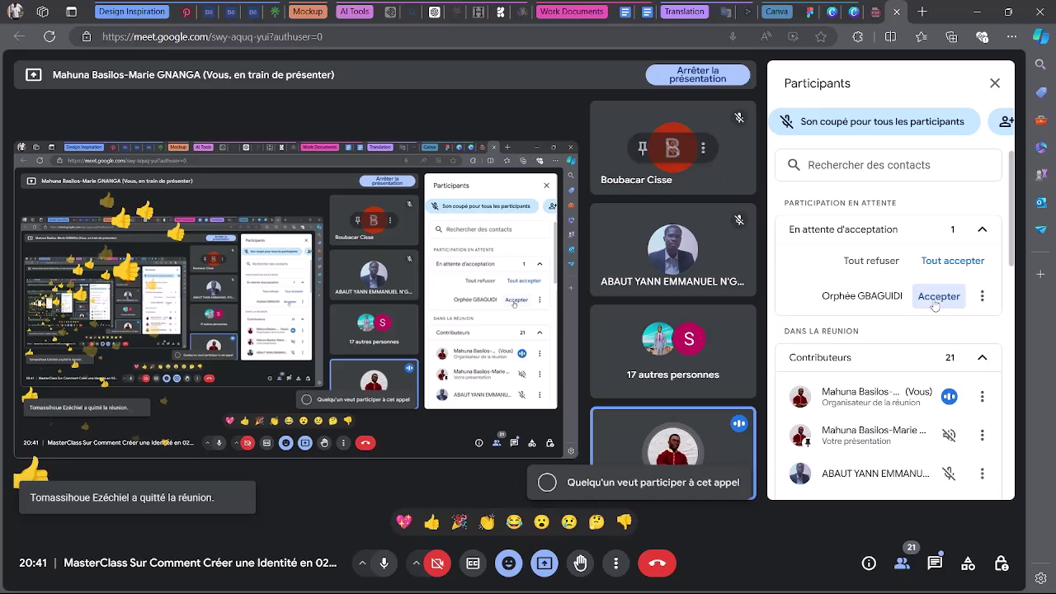
click(936, 296)
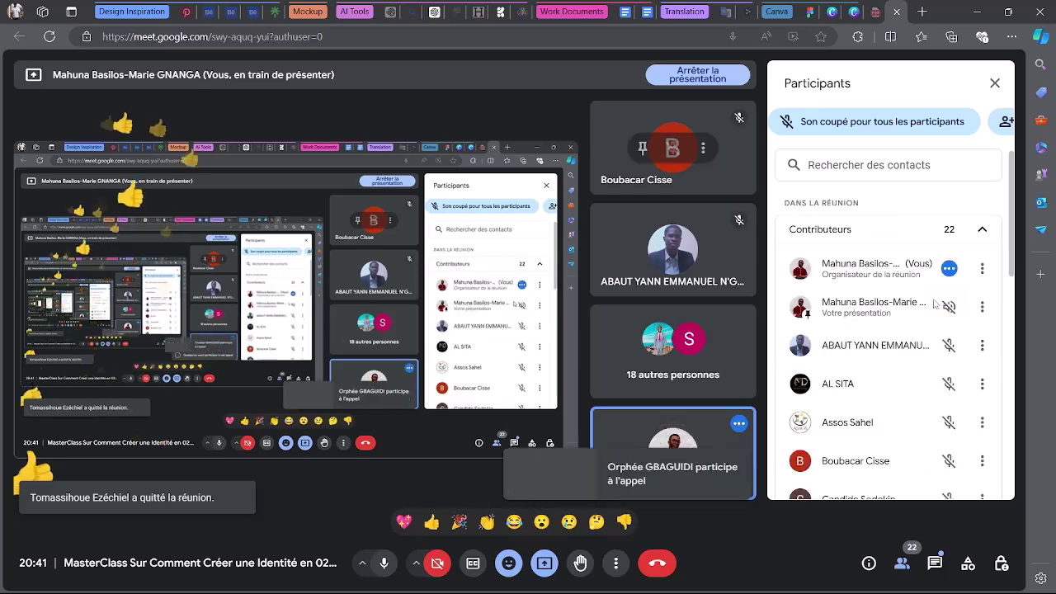
click(634, 6)
Bold 'nouveaux services digitaux' and 'l'application mobile' in the Objectif principal paragraph.
scroll(531, 359, down, 2)
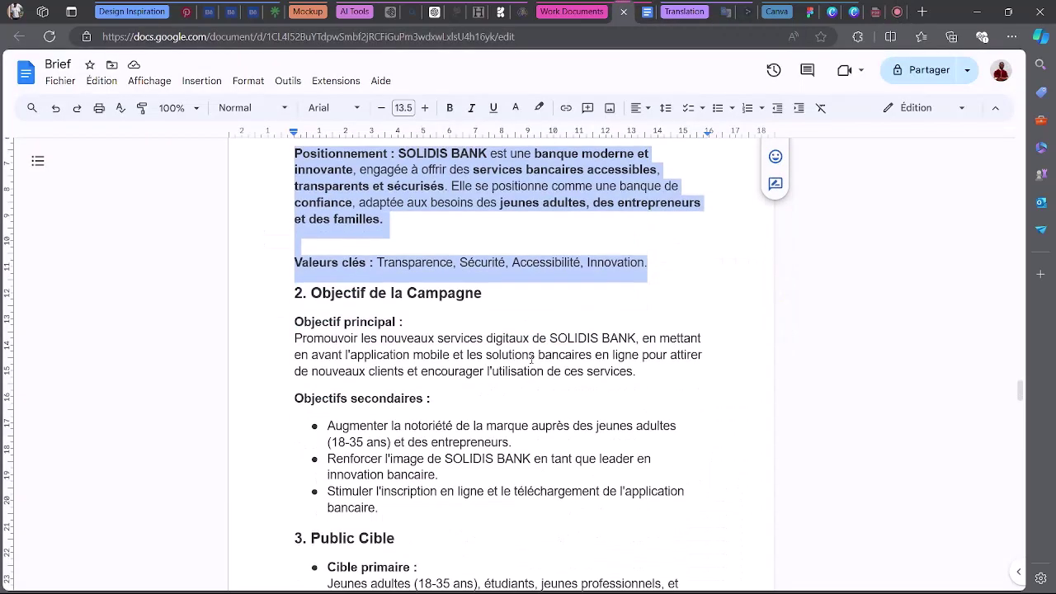
scroll(531, 360, down, 1)
click(315, 250)
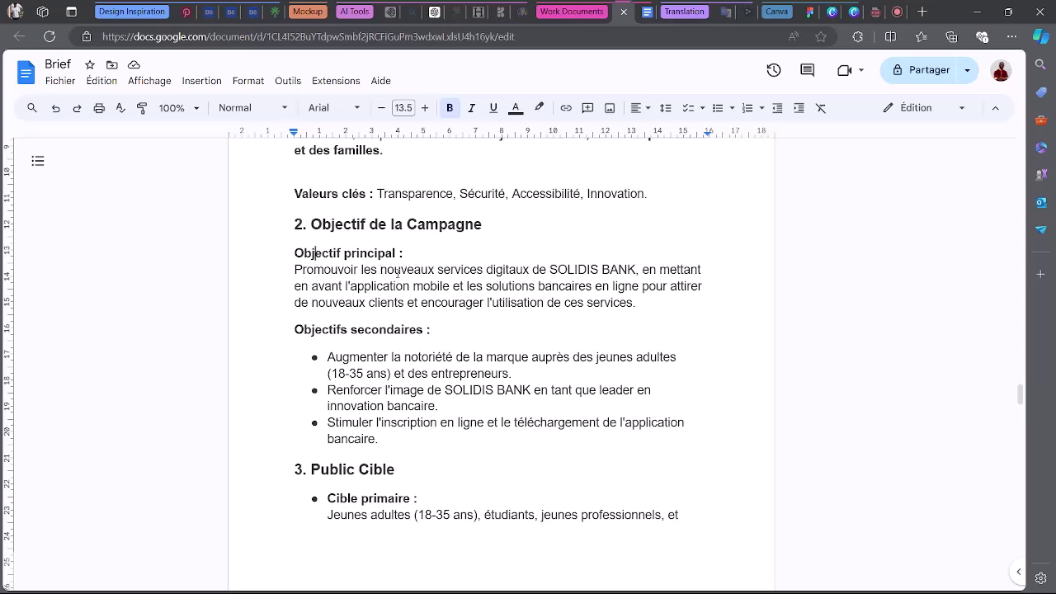
drag(380, 271, 534, 270)
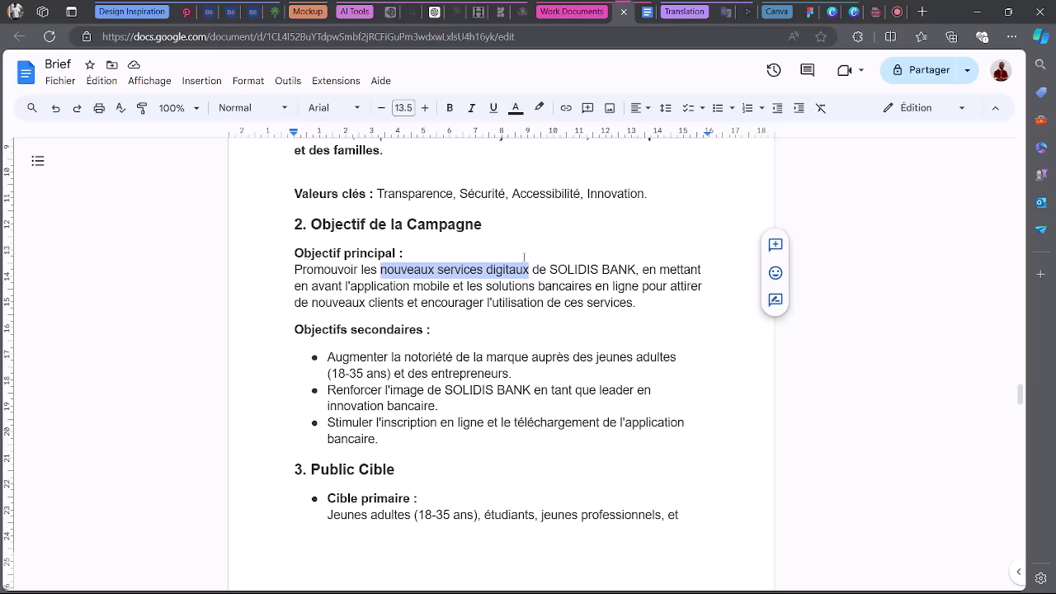
click(449, 108)
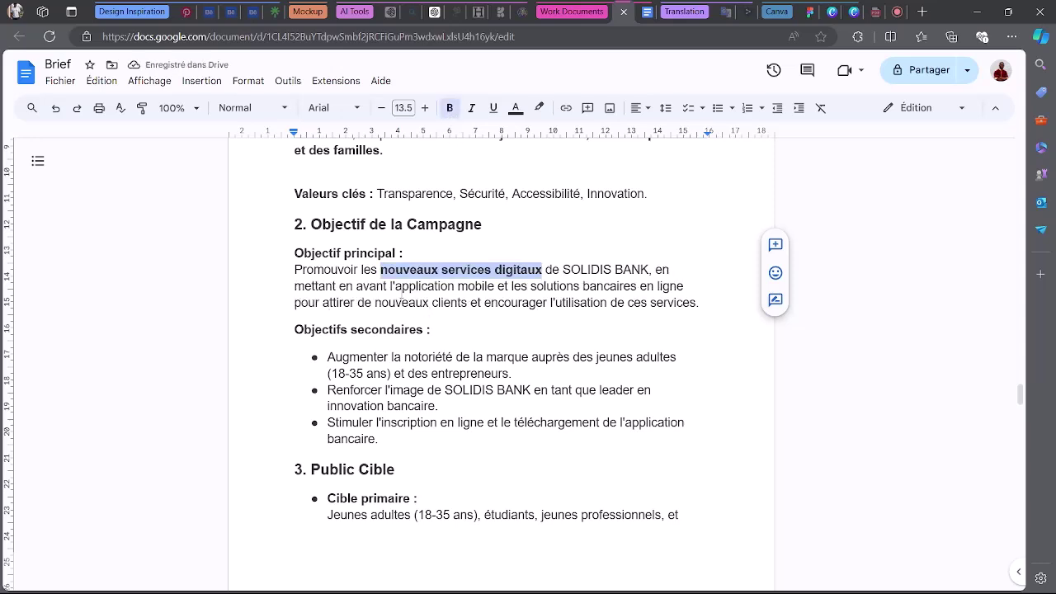
drag(389, 285, 493, 286)
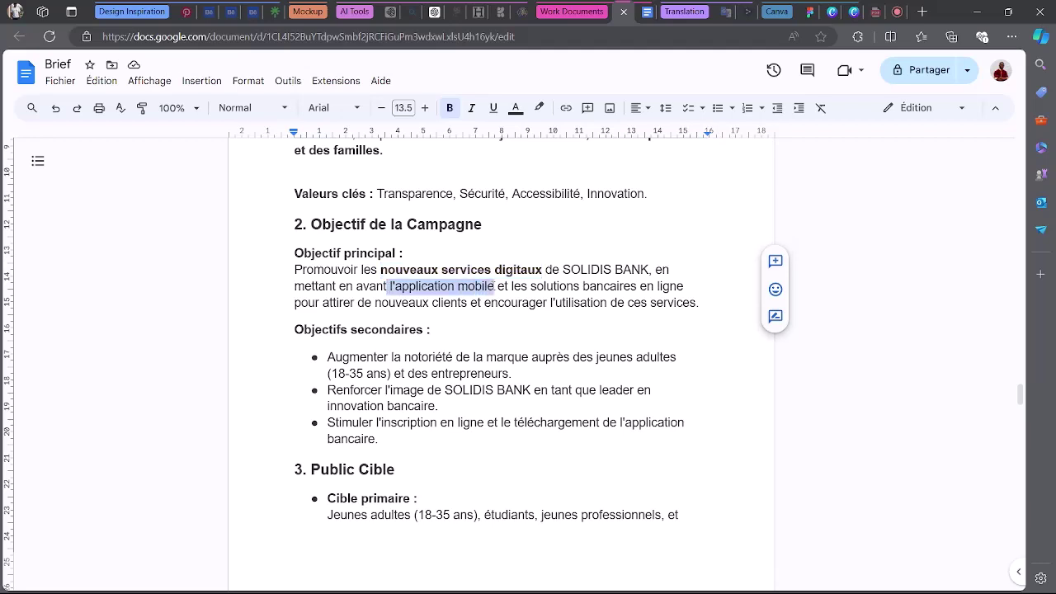
click(450, 108)
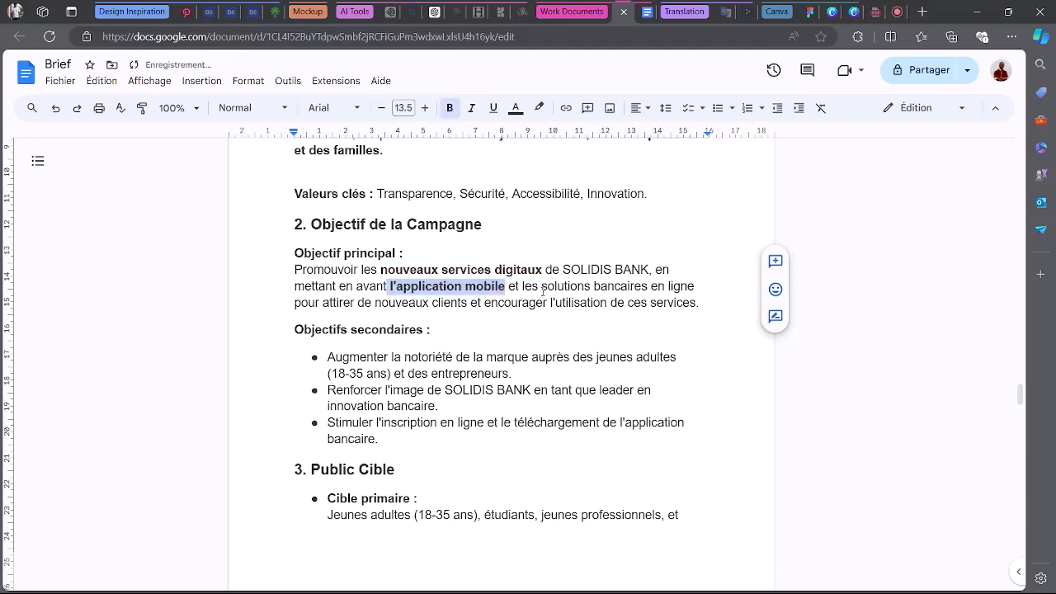
Bold 'solutions bancaires en ligne', 'attirer de nouveaux clients' and 'encourager l'utilisation de ces services'.
drag(541, 286, 694, 286)
click(449, 108)
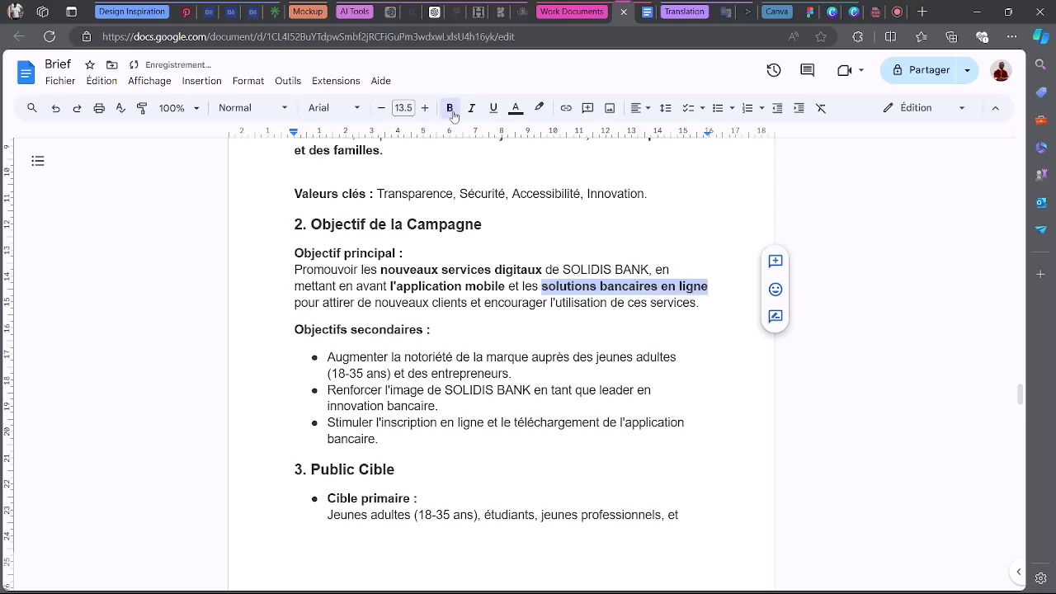
drag(323, 303, 346, 321)
click(449, 108)
click(449, 108)
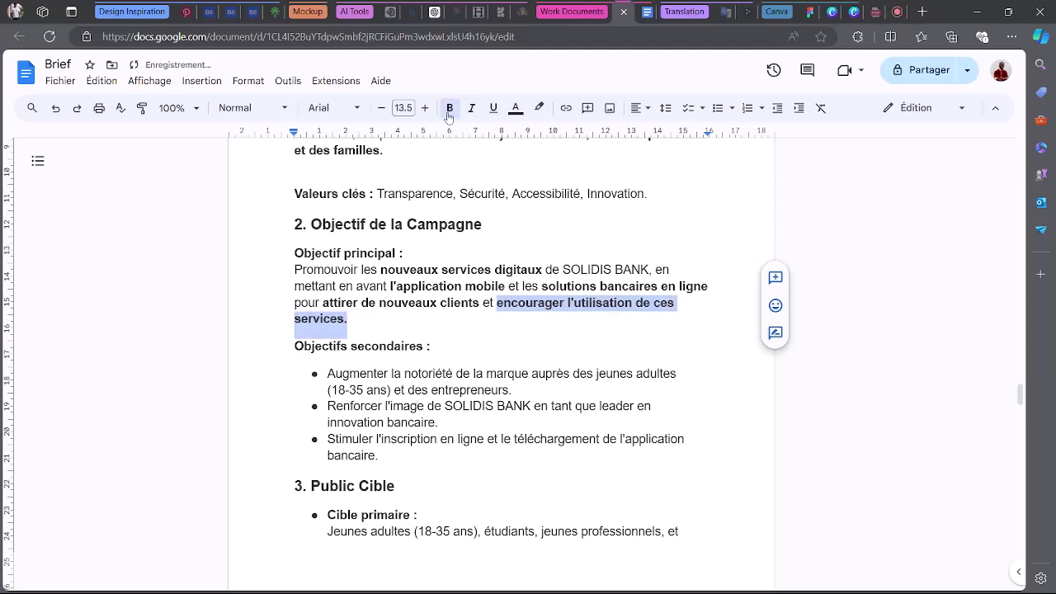
click(384, 320)
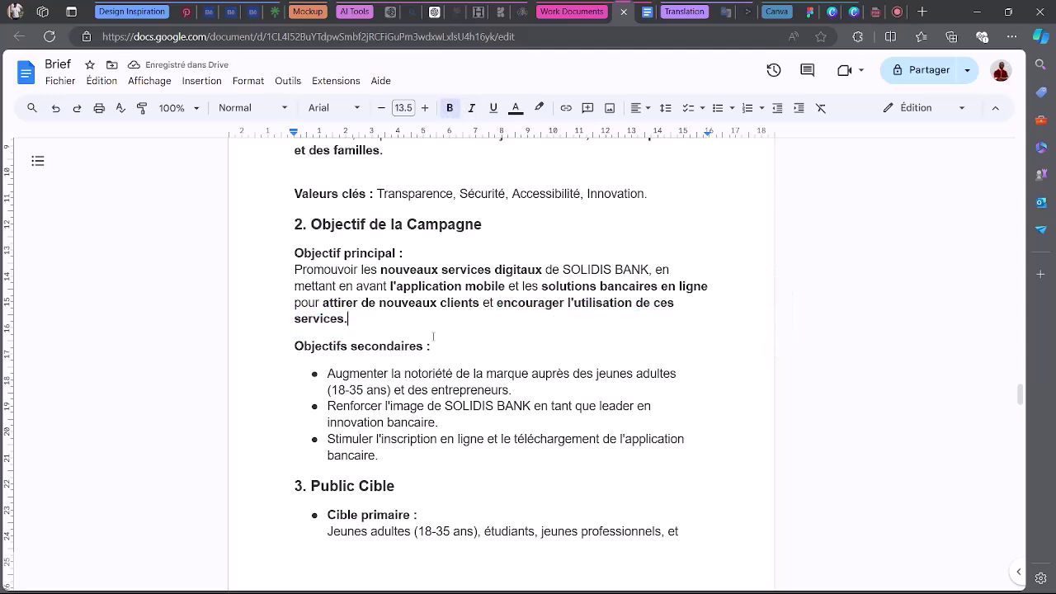
scroll(474, 334, down, 1)
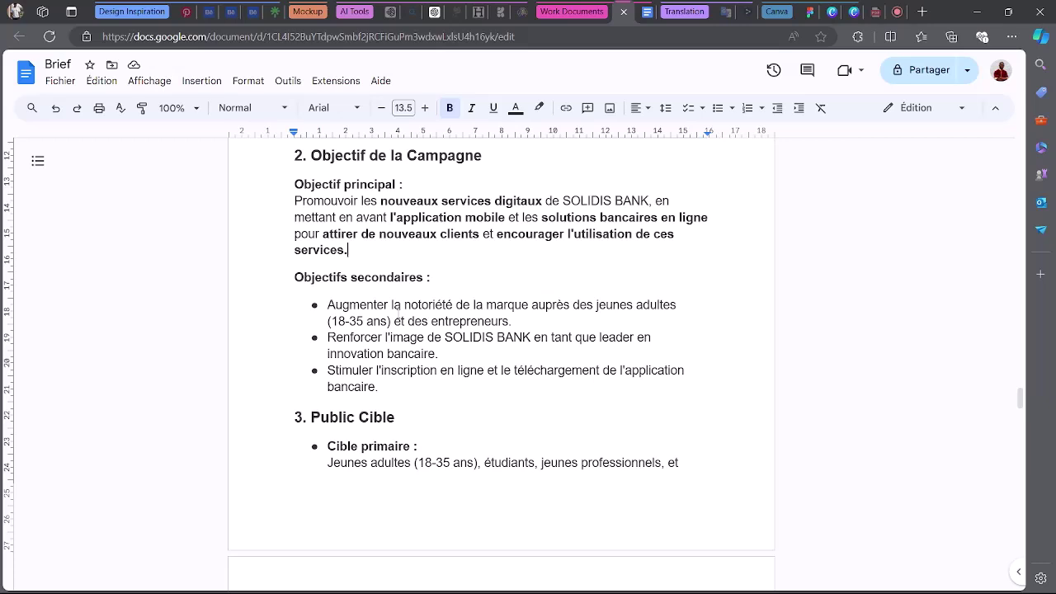
drag(327, 305, 599, 332)
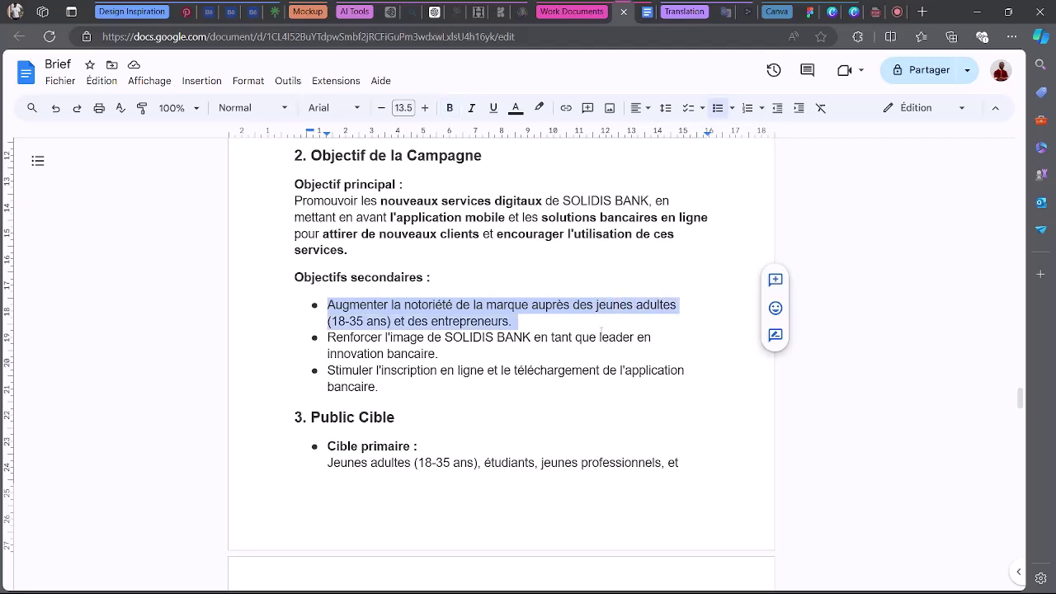
click(327, 322)
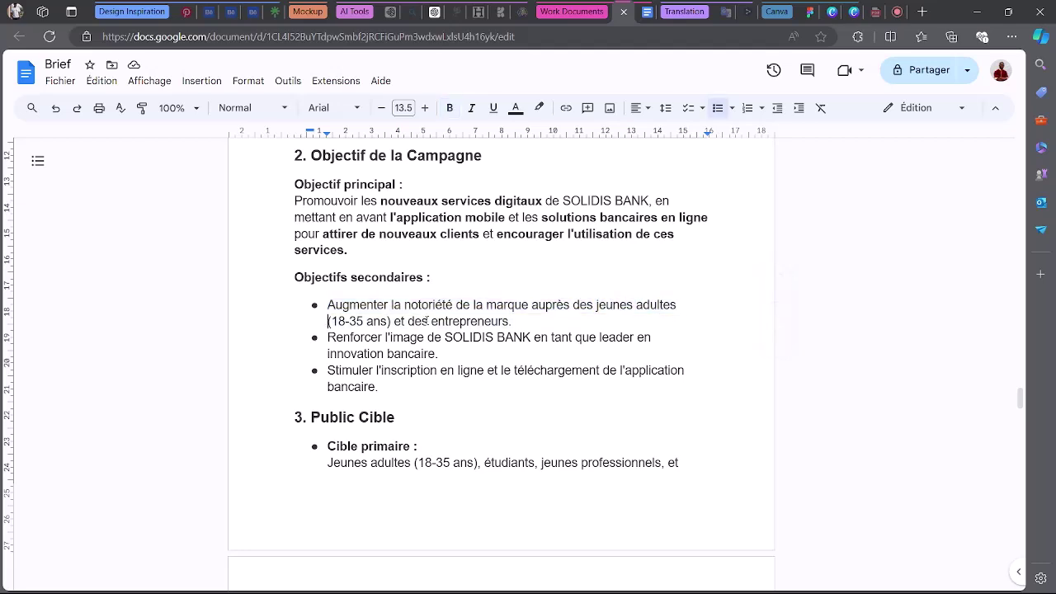
drag(328, 337, 541, 339)
click(575, 338)
Bold 'Jeunes adultes' on the Cible primaire line under 3. Public Cible.
scroll(363, 399, down, 3)
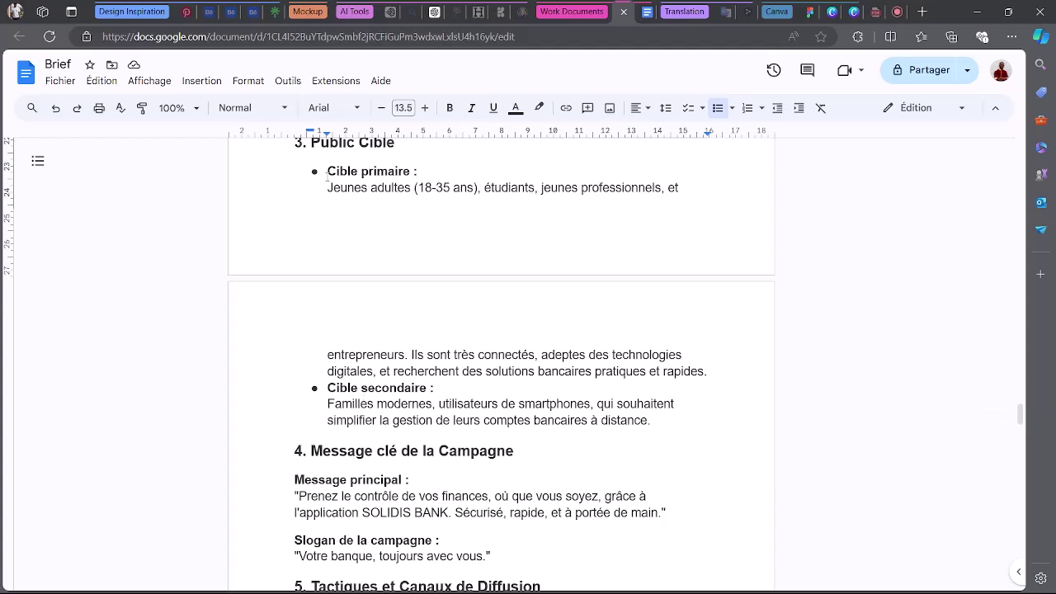
drag(326, 195, 662, 190)
click(483, 189)
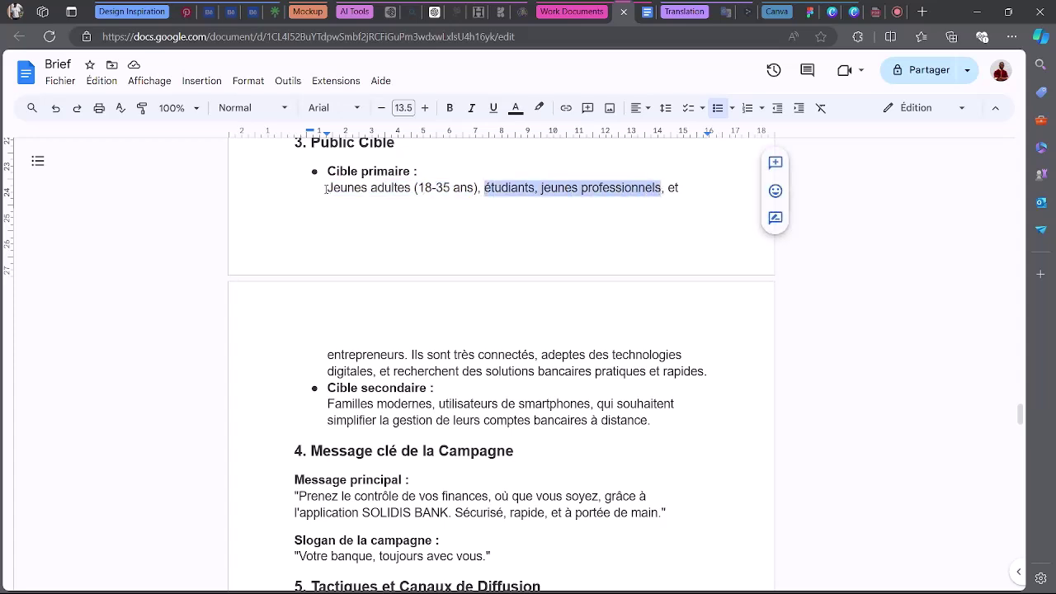
drag(326, 189, 417, 189)
click(450, 108)
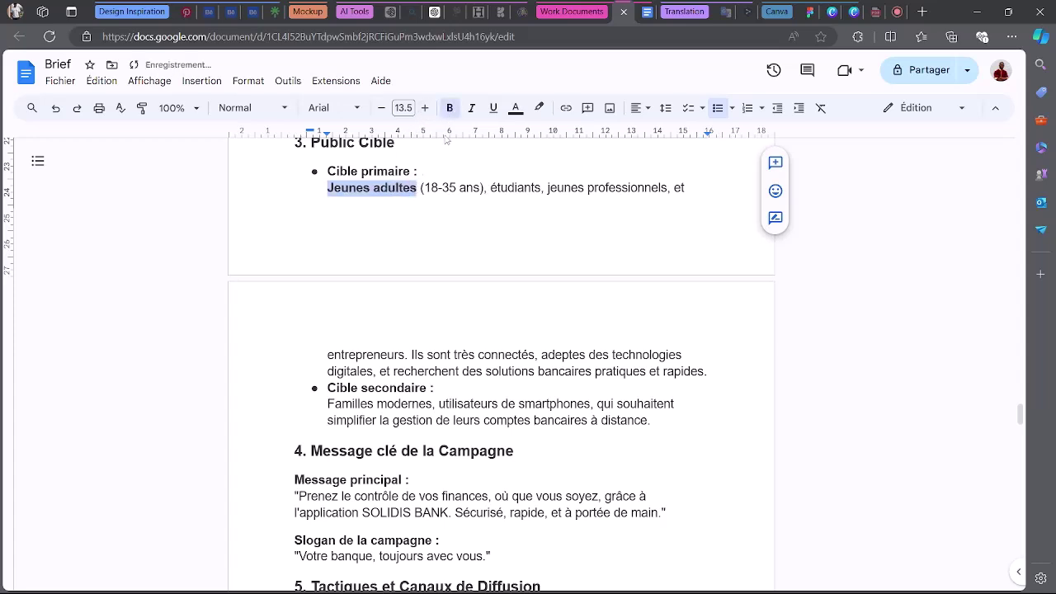
click(501, 188)
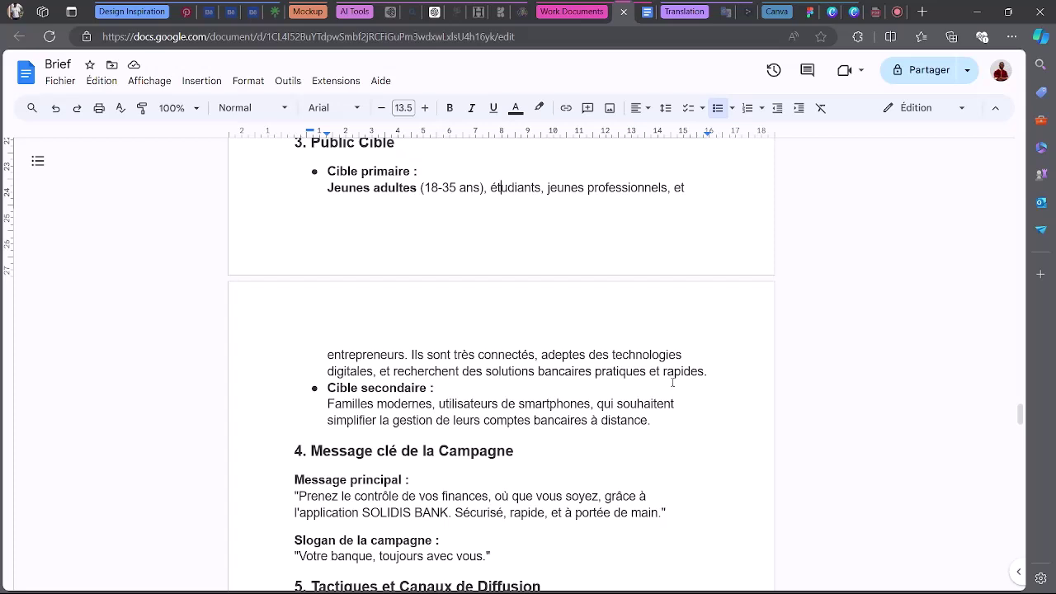
click(717, 375)
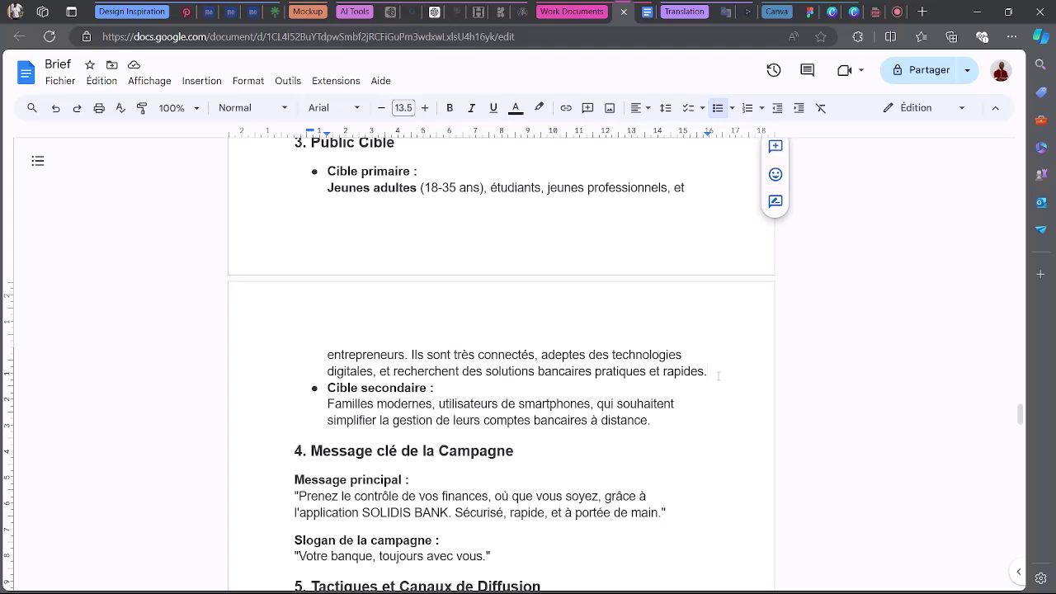
Bold 'Sécurisé, rapide, et à portée de main' in the Message principal line of the brief.
click(718, 375)
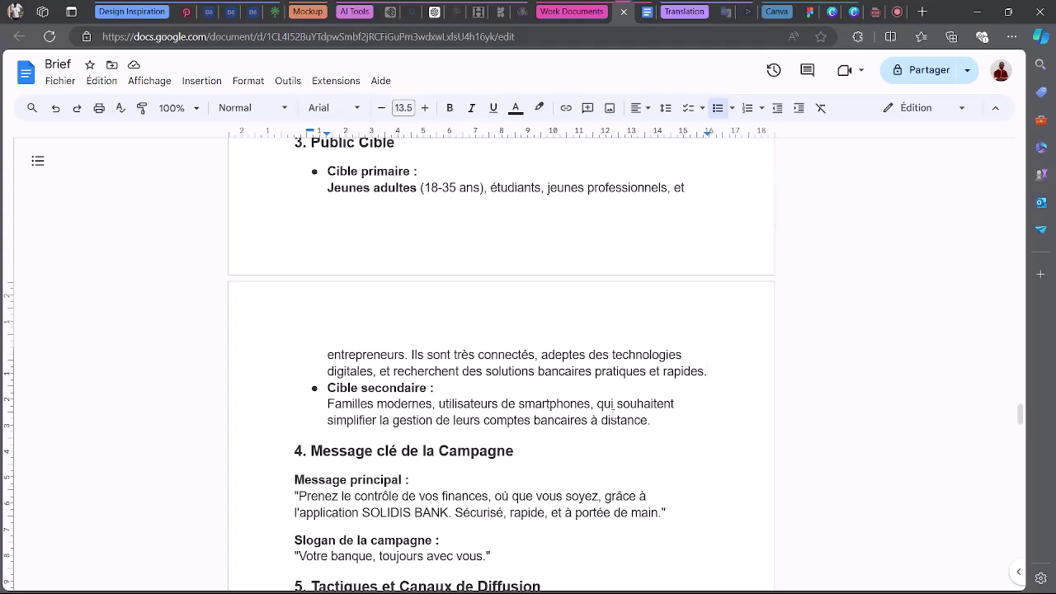
scroll(611, 413, up, 3)
scroll(611, 413, down, 5)
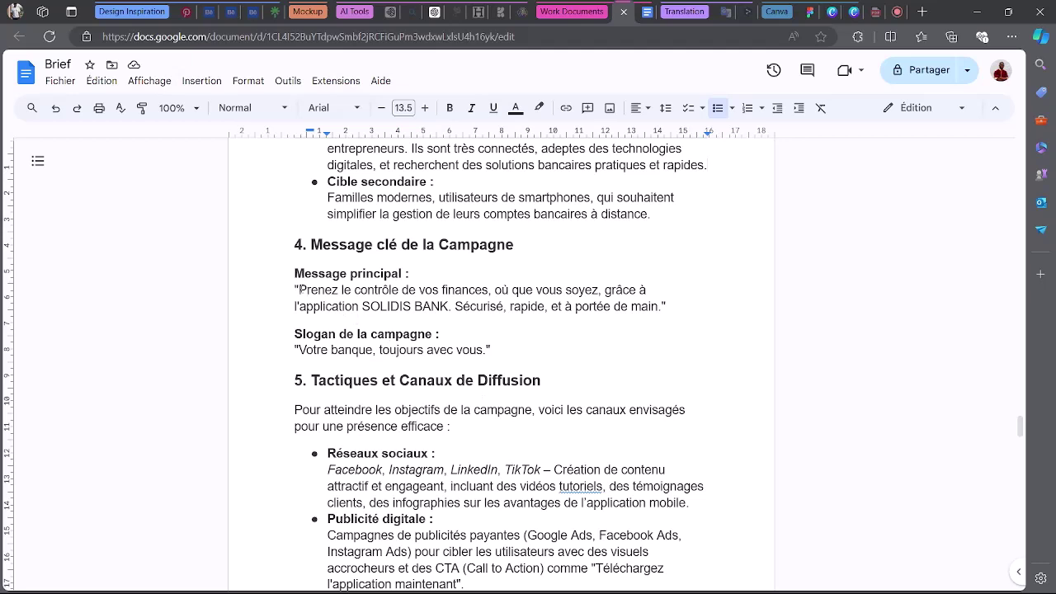
drag(308, 289, 356, 306)
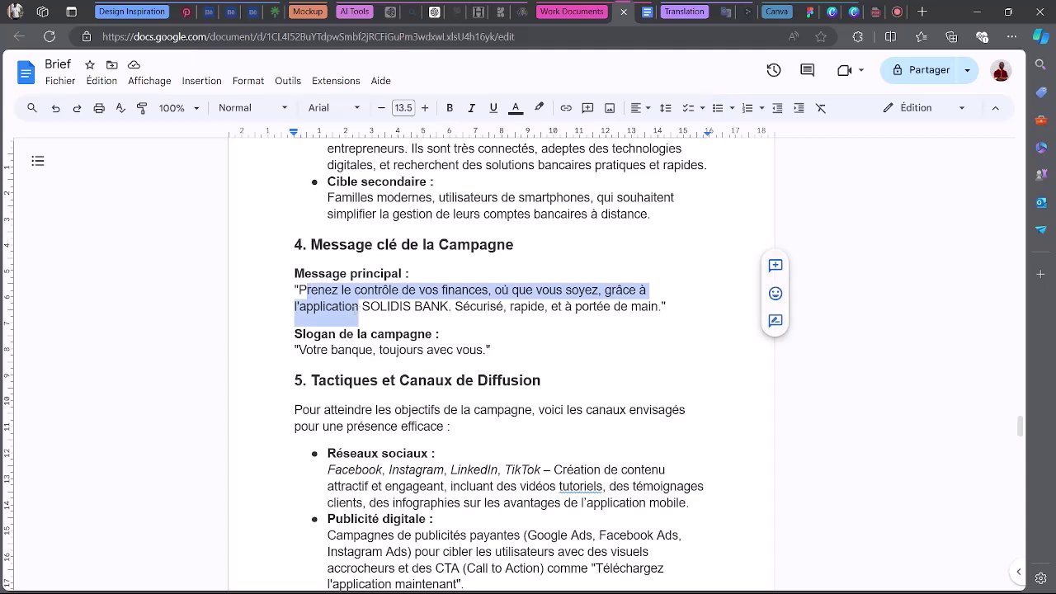
click(355, 305)
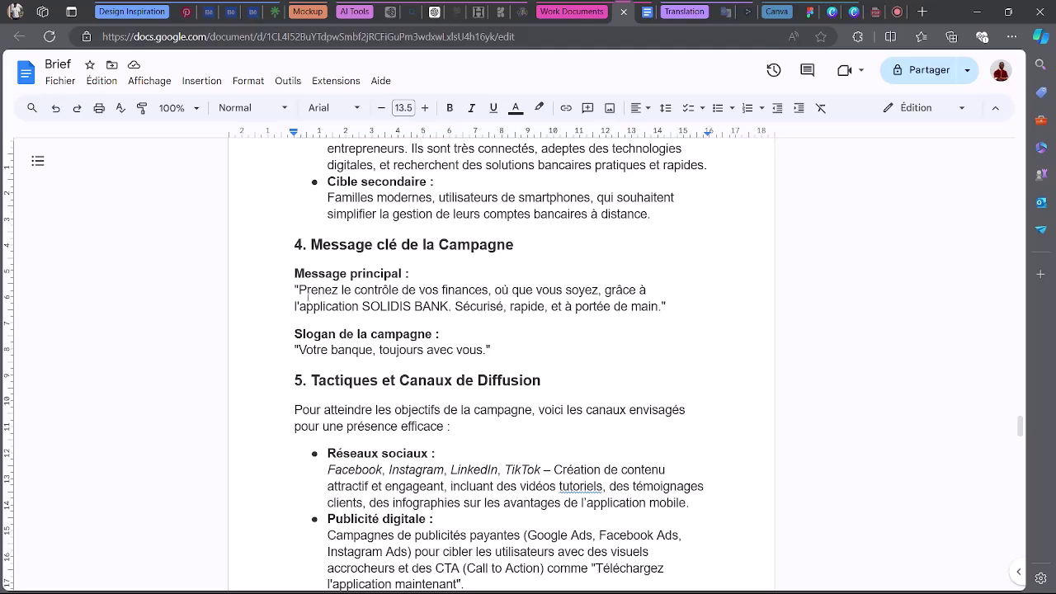
drag(298, 290, 654, 303)
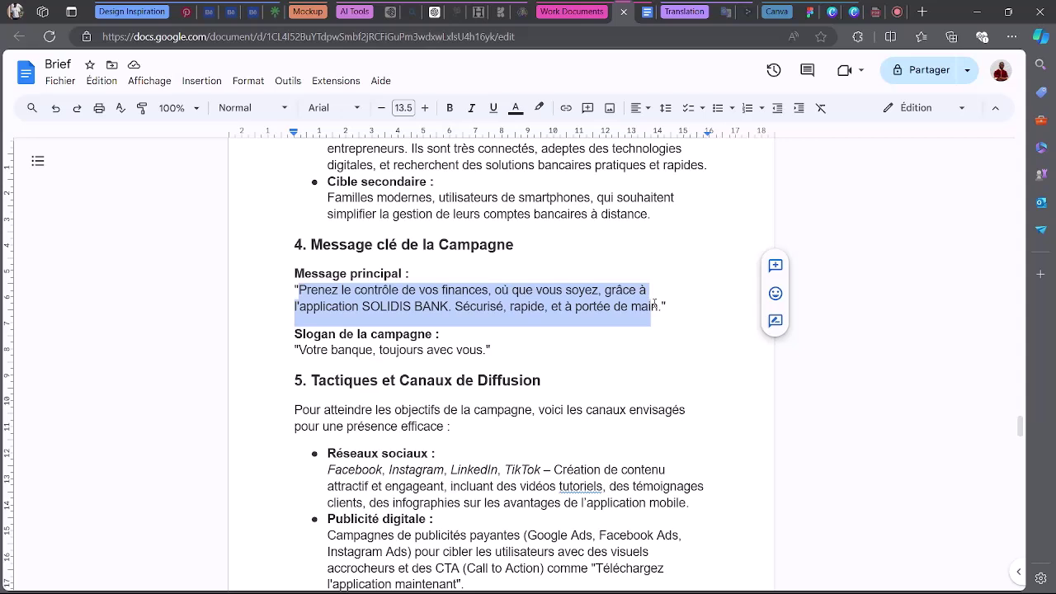
click(632, 307)
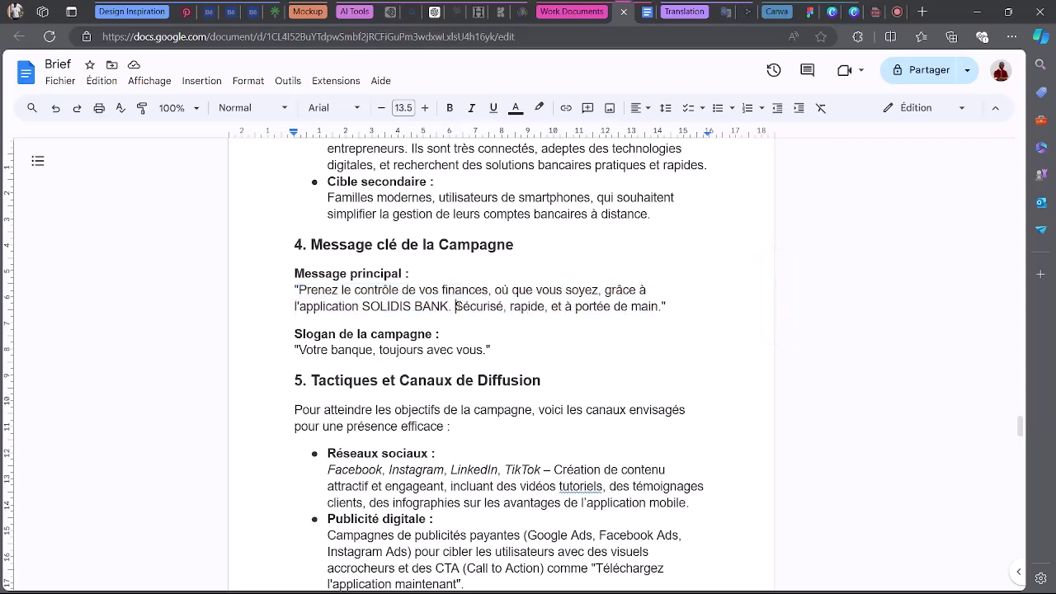
drag(454, 307, 653, 306)
click(449, 108)
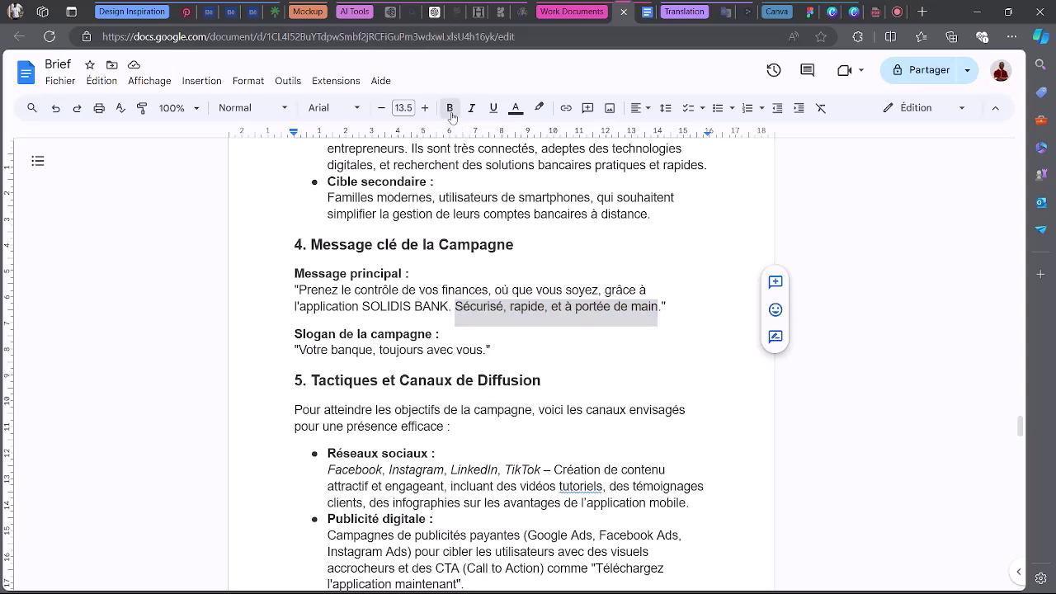
click(305, 350)
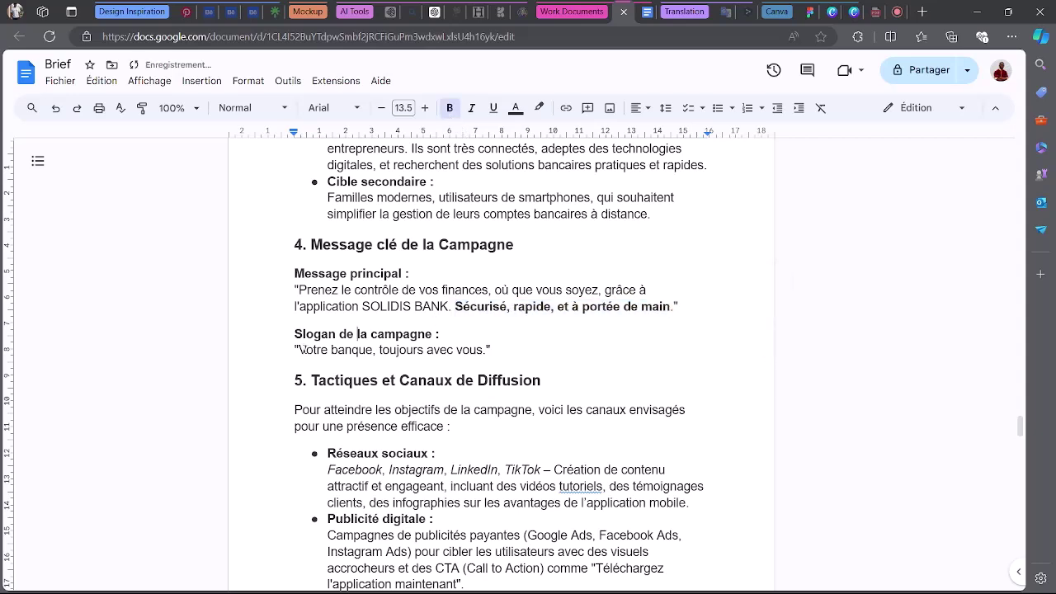
drag(306, 350, 396, 350)
click(399, 350)
click(895, 12)
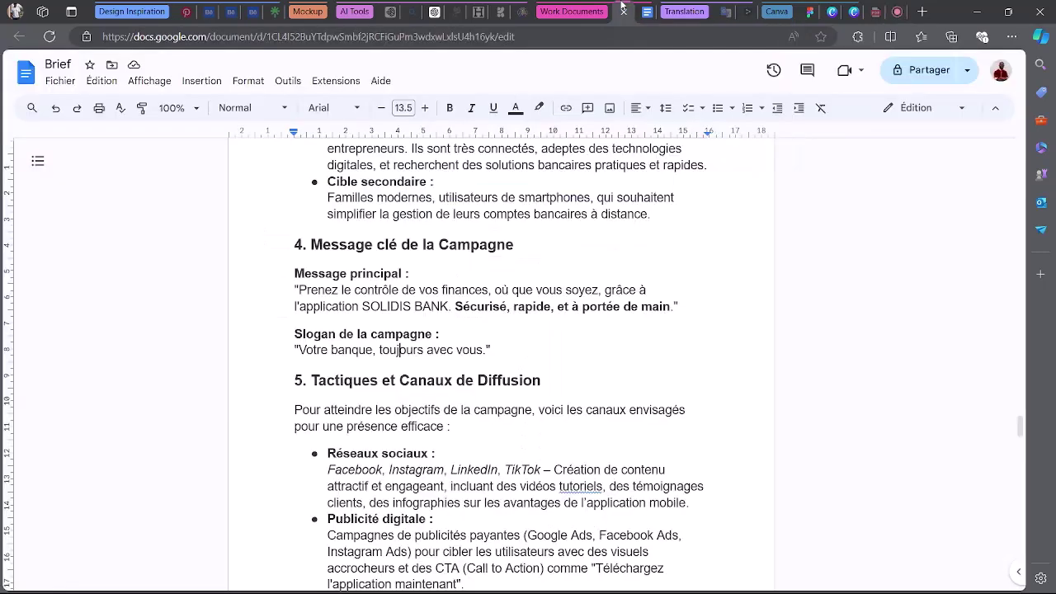
click(622, 8)
click(889, 8)
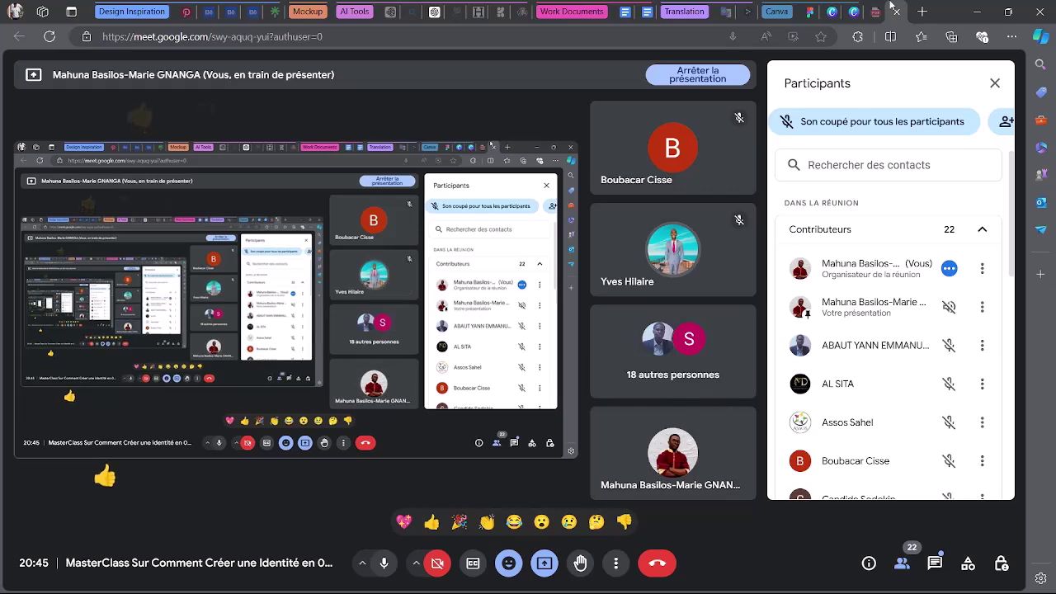
click(622, 9)
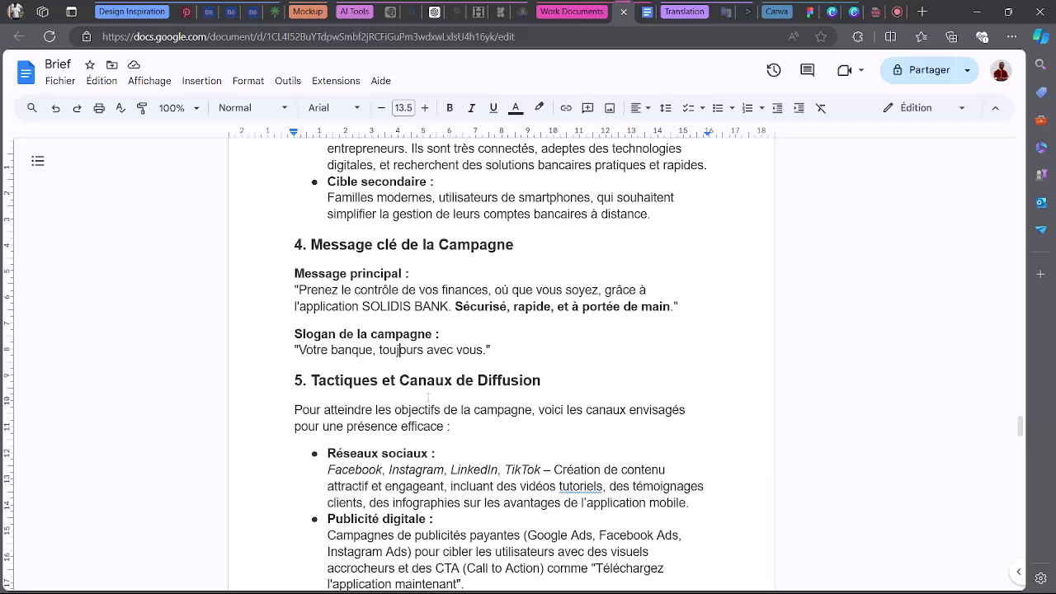
scroll(583, 384, down, 2)
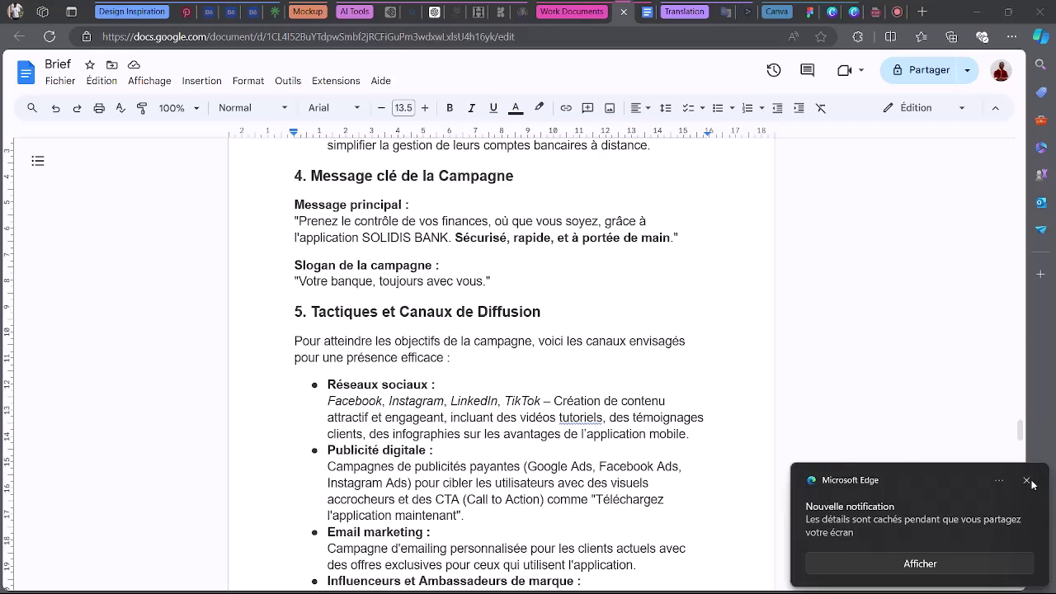
click(1026, 480)
scroll(536, 471, down, 4)
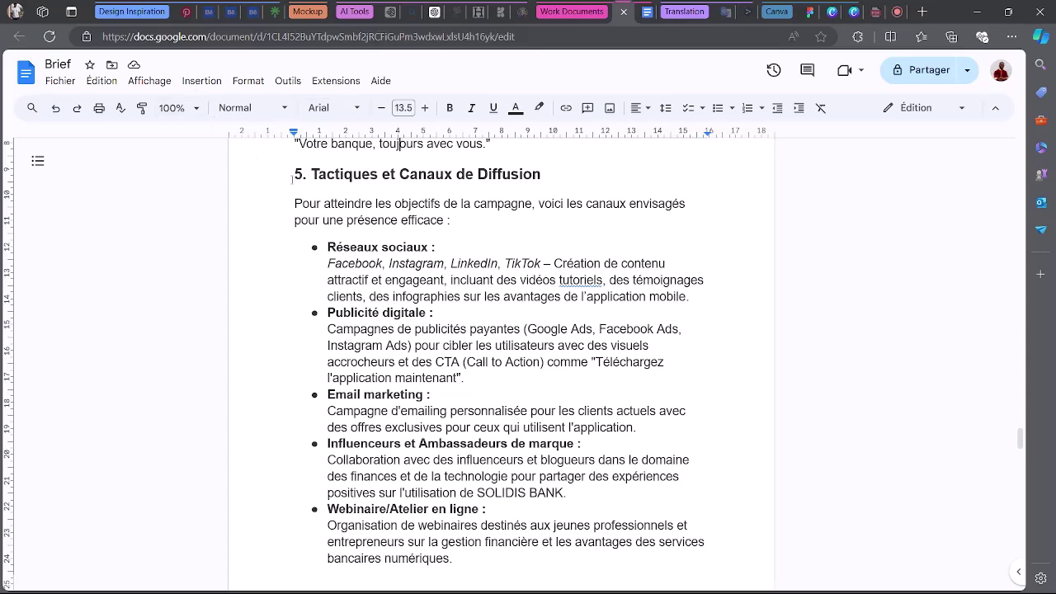
click(294, 174)
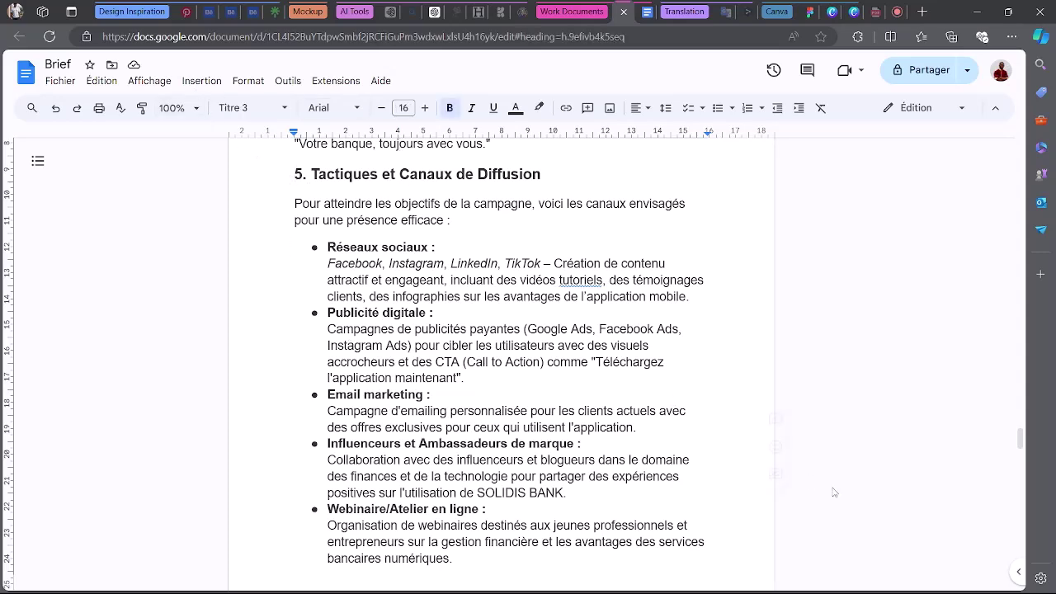
scroll(831, 490, down, 4)
scroll(574, 473, down, 2)
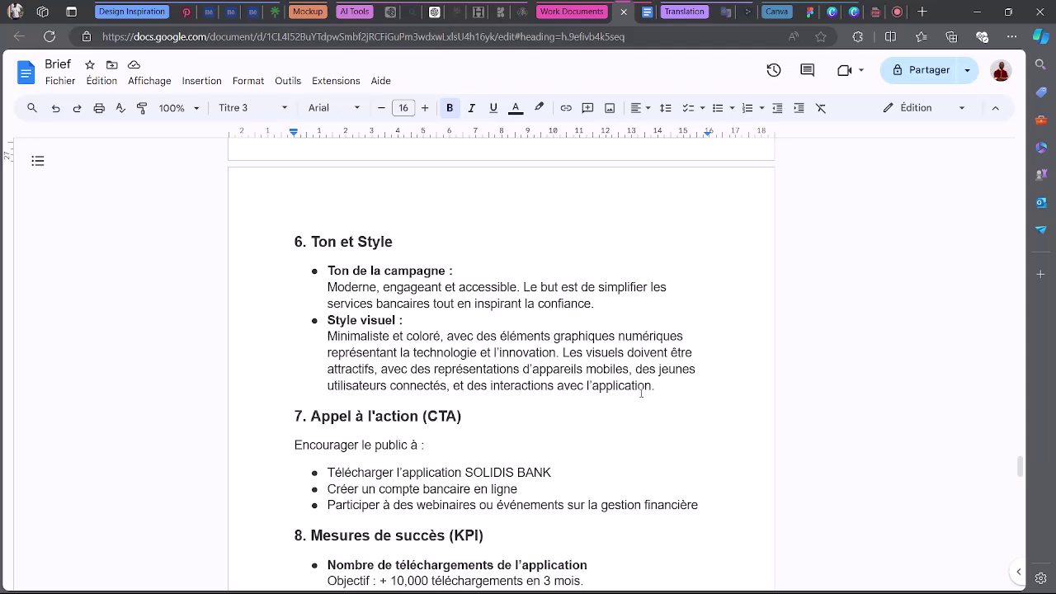
Admit the waiting participant to the Google Meet call.
click(532, 405)
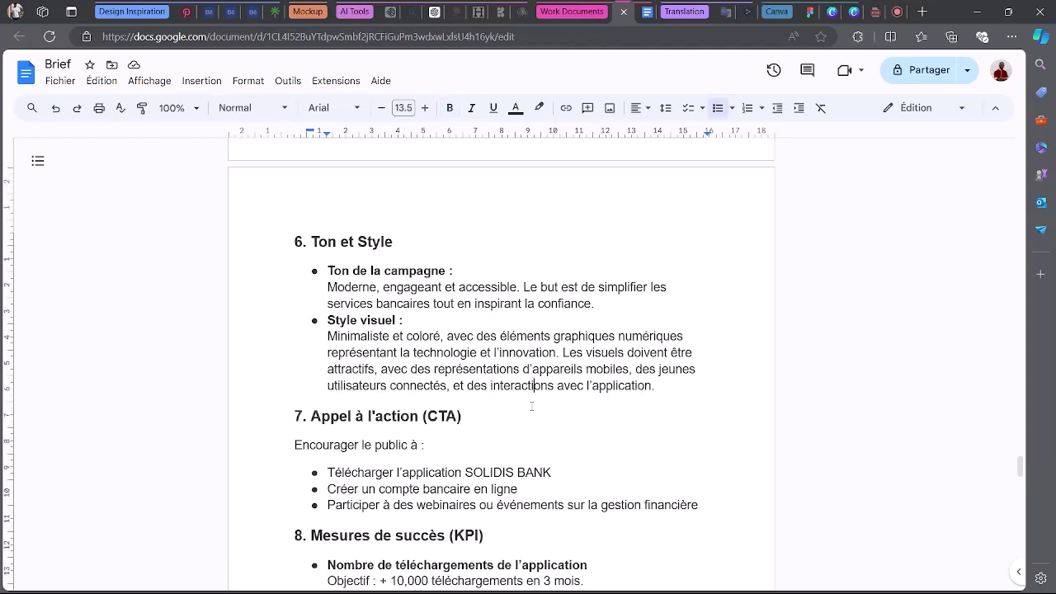
scroll(402, 406, down, 1)
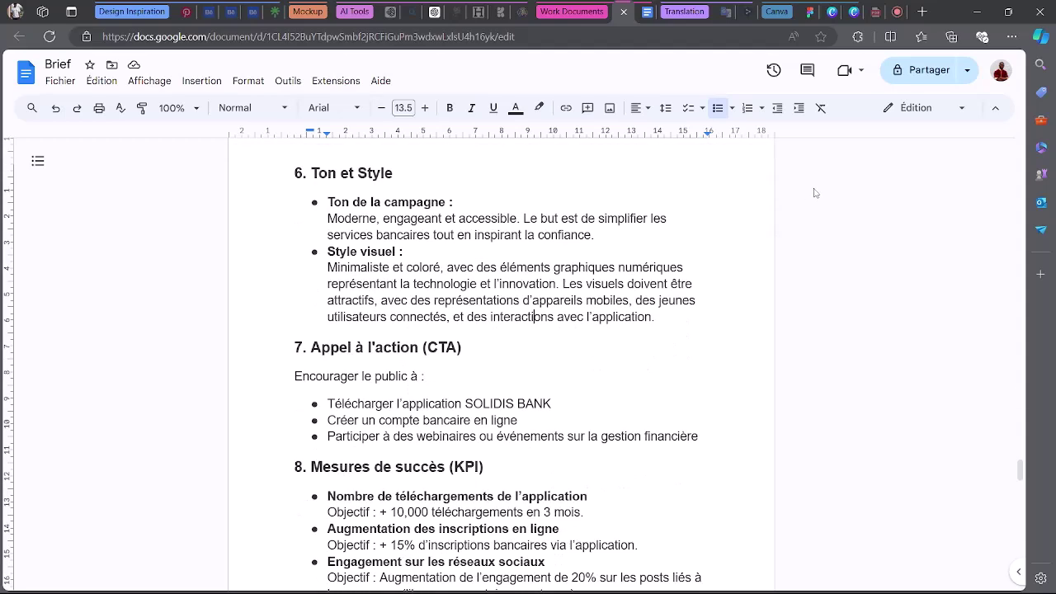
click(878, 11)
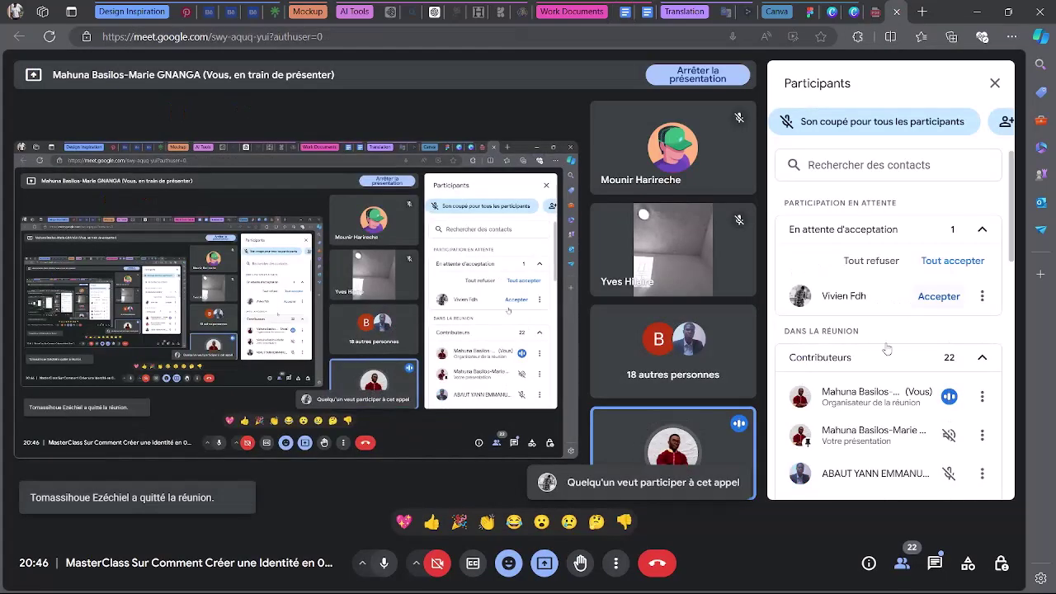
click(938, 295)
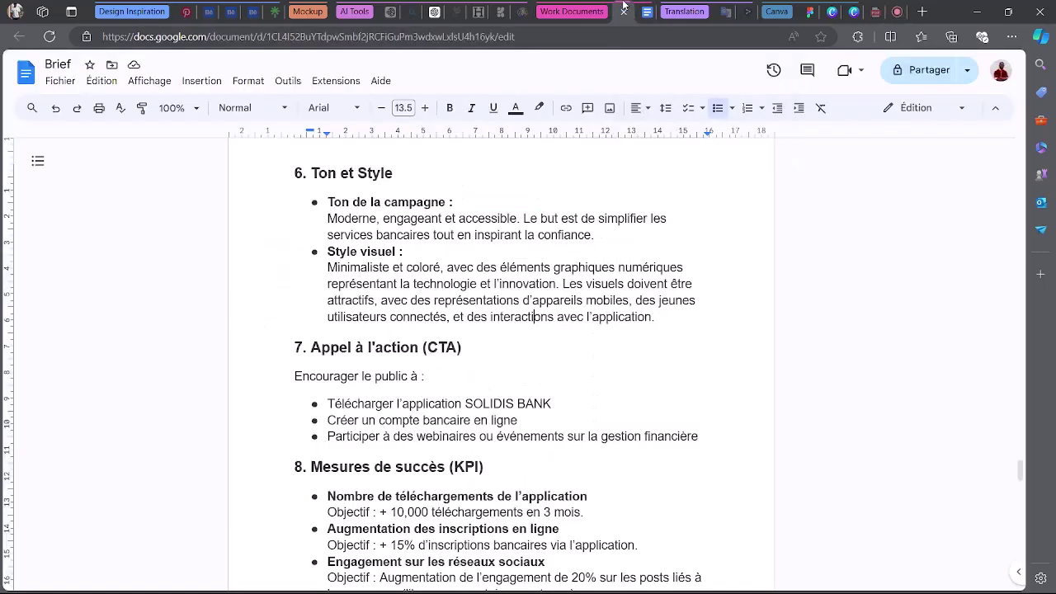
Back in the brief, dismiss the high processor usage warning and go to the Moodbord Zone board.
click(625, 11)
scroll(400, 400, down, 2)
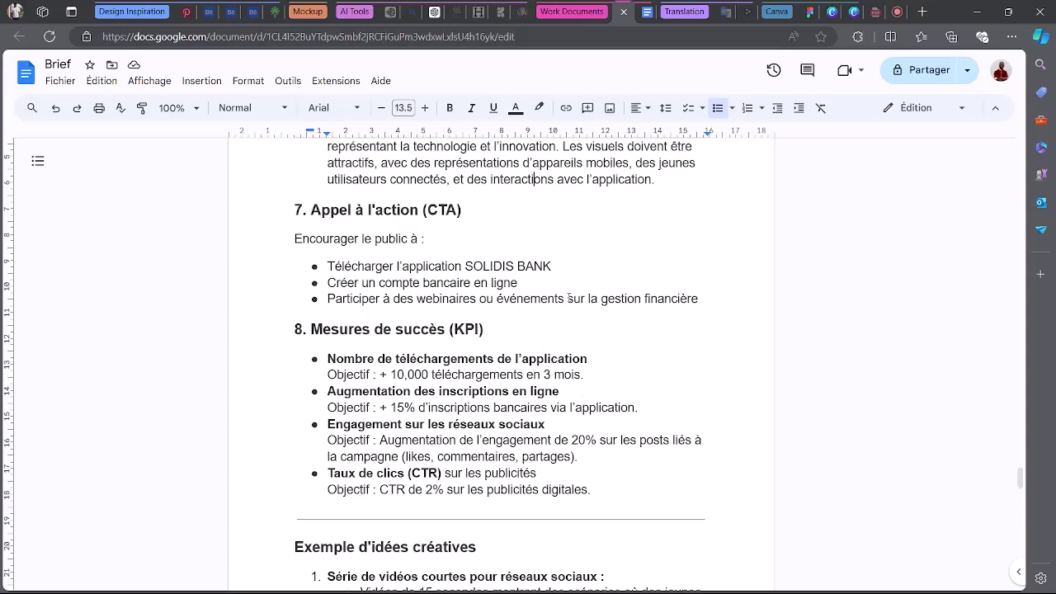
scroll(611, 335, down, 2)
scroll(734, 407, up, 5)
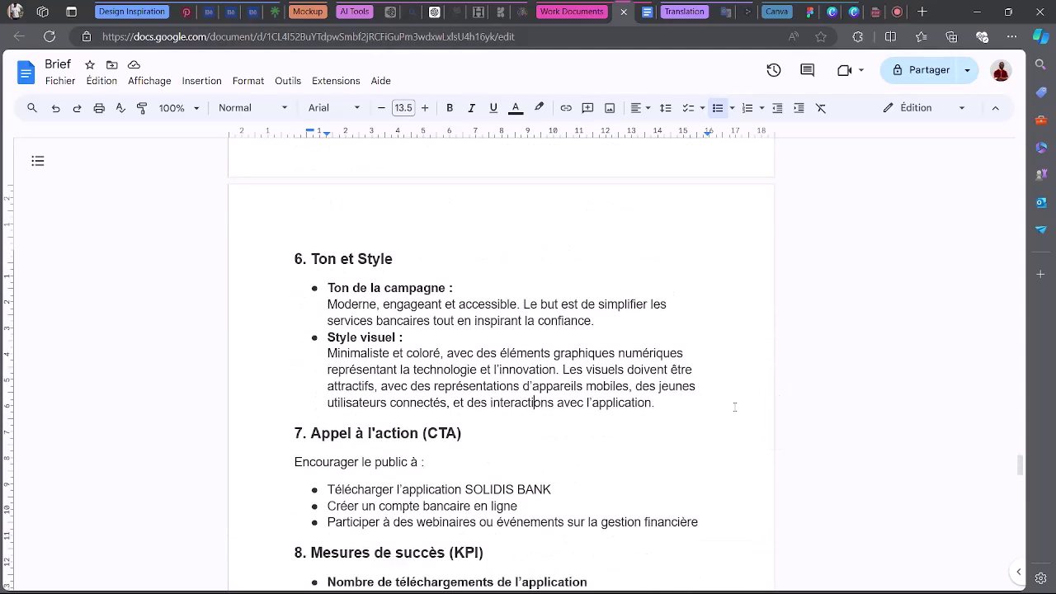
scroll(734, 406, up, 15)
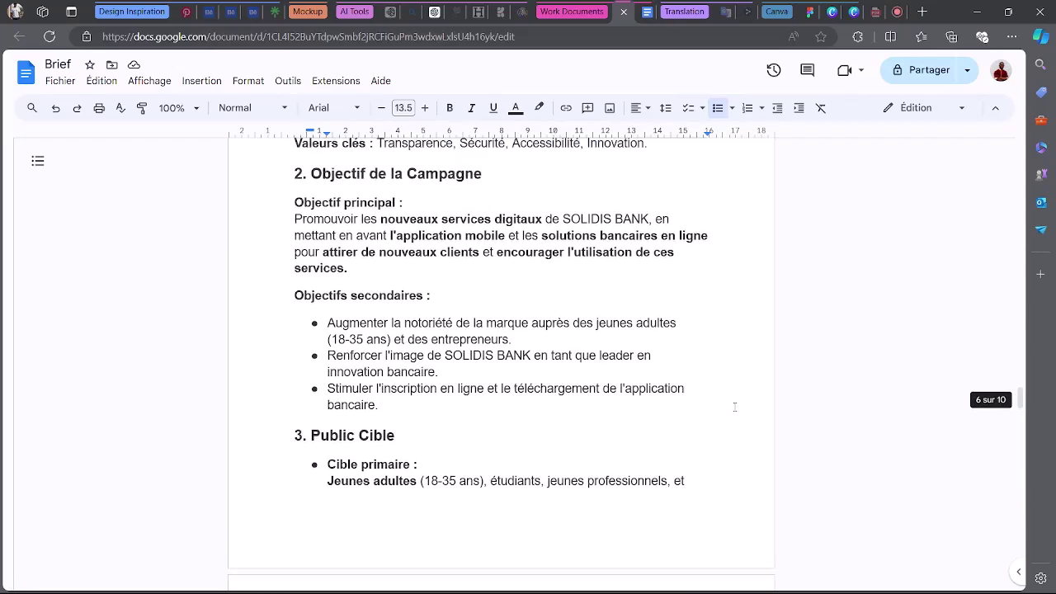
scroll(734, 406, up, 5)
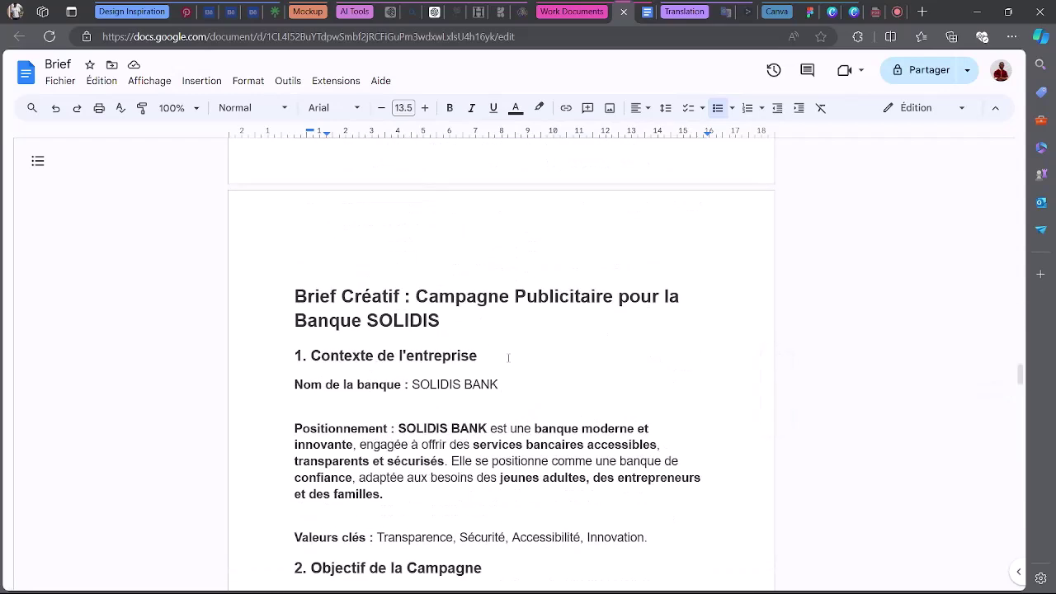
scroll(509, 357, down, 5)
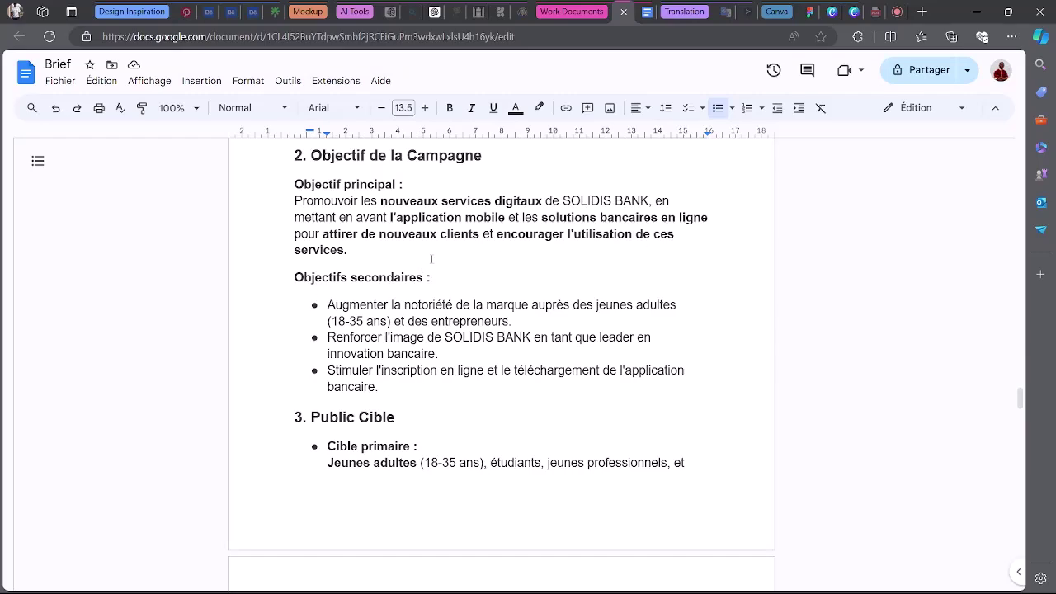
scroll(419, 270, down, 6)
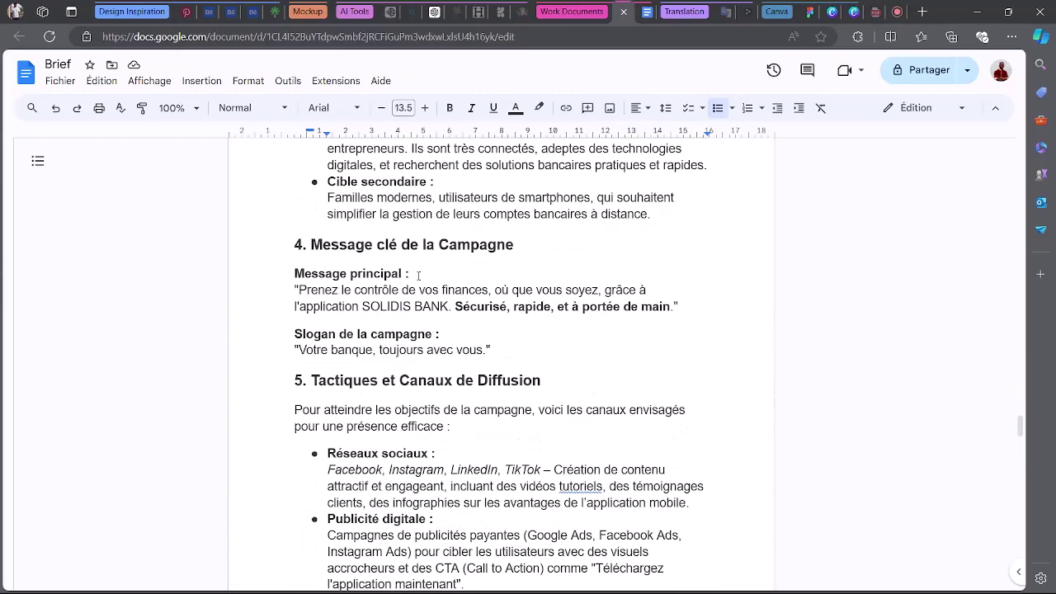
scroll(415, 276, down, 3)
scroll(418, 276, down, 4)
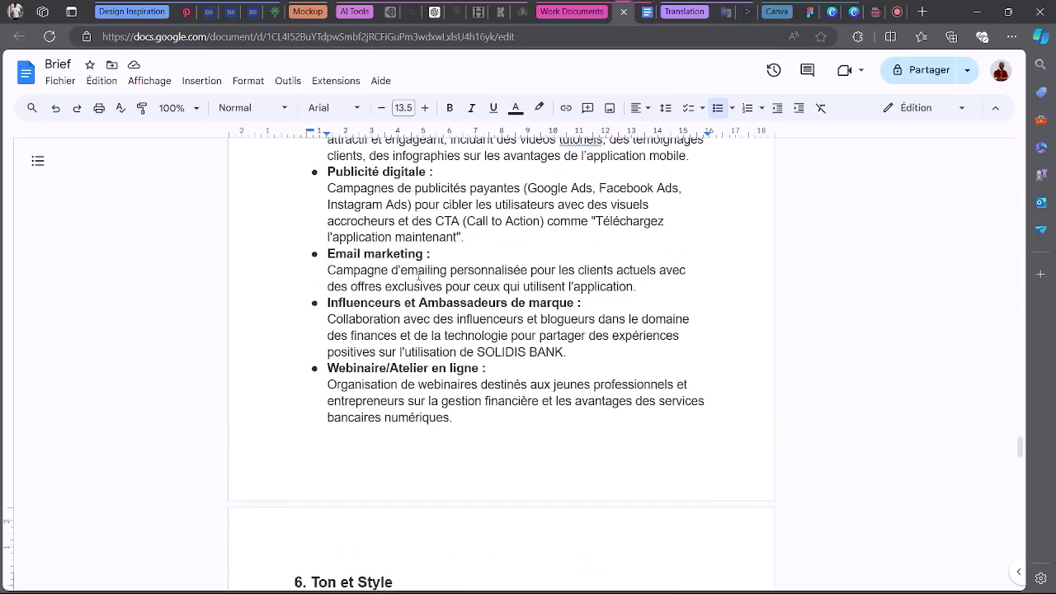
scroll(425, 386, up, 13)
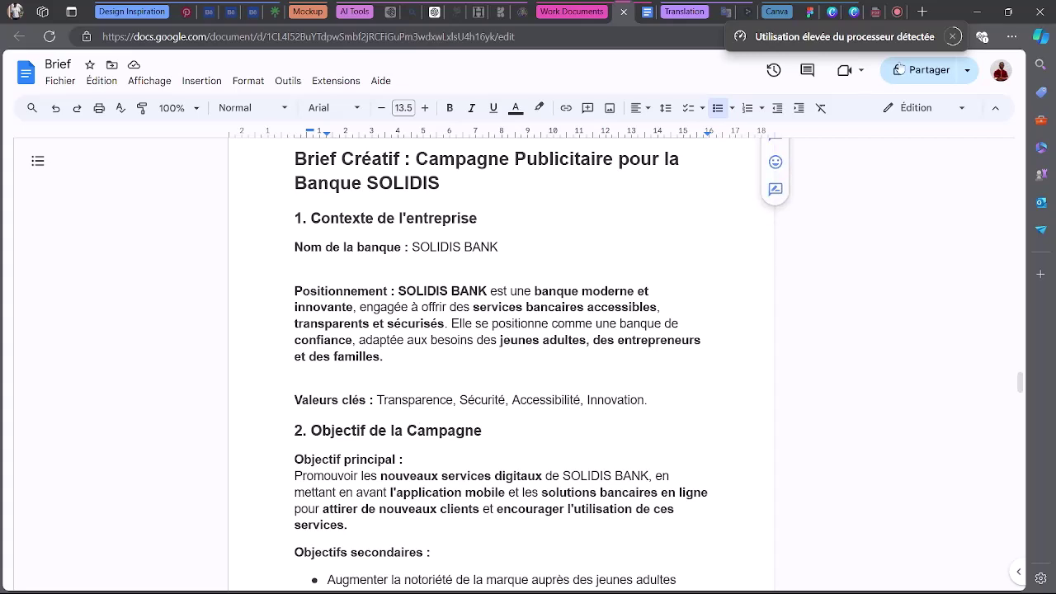
click(953, 38)
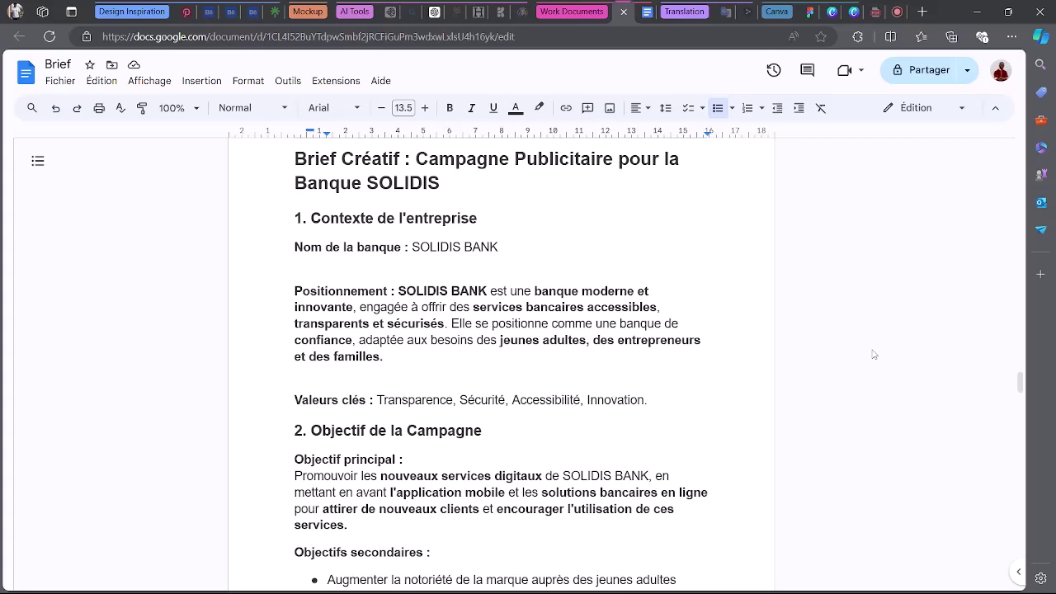
click(802, 12)
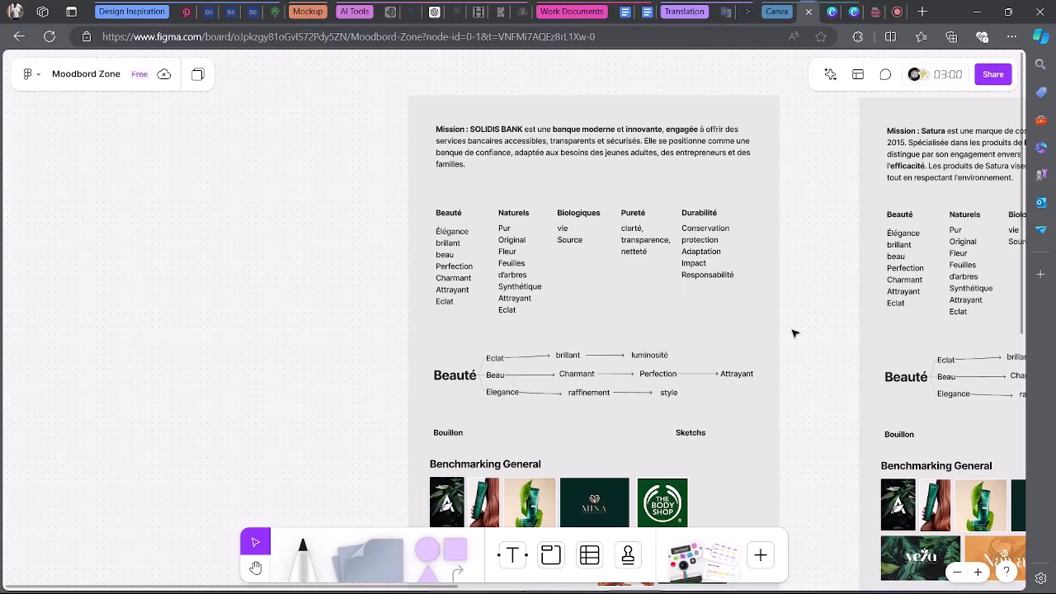
Lock the SOLIDIS BANK frame from its right-click menu.
click(416, 204)
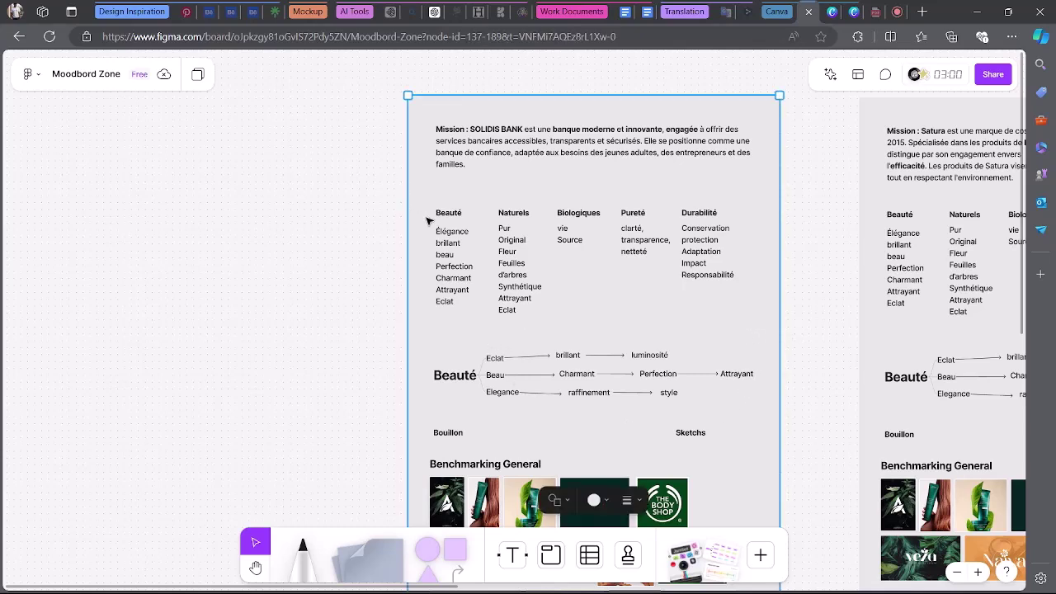
scroll(436, 227, down, 1)
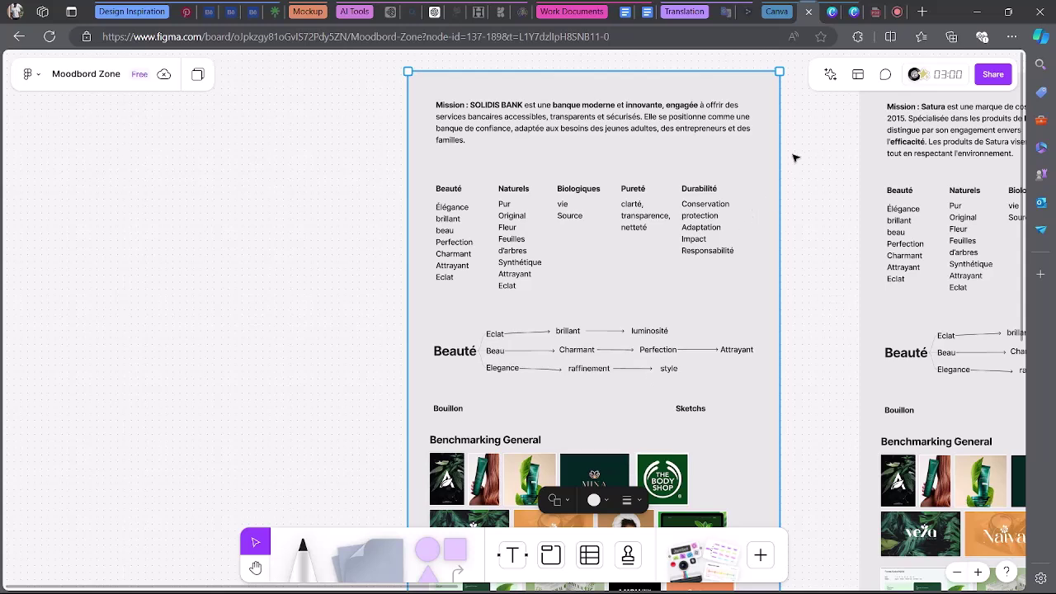
scroll(668, 279, down, 3)
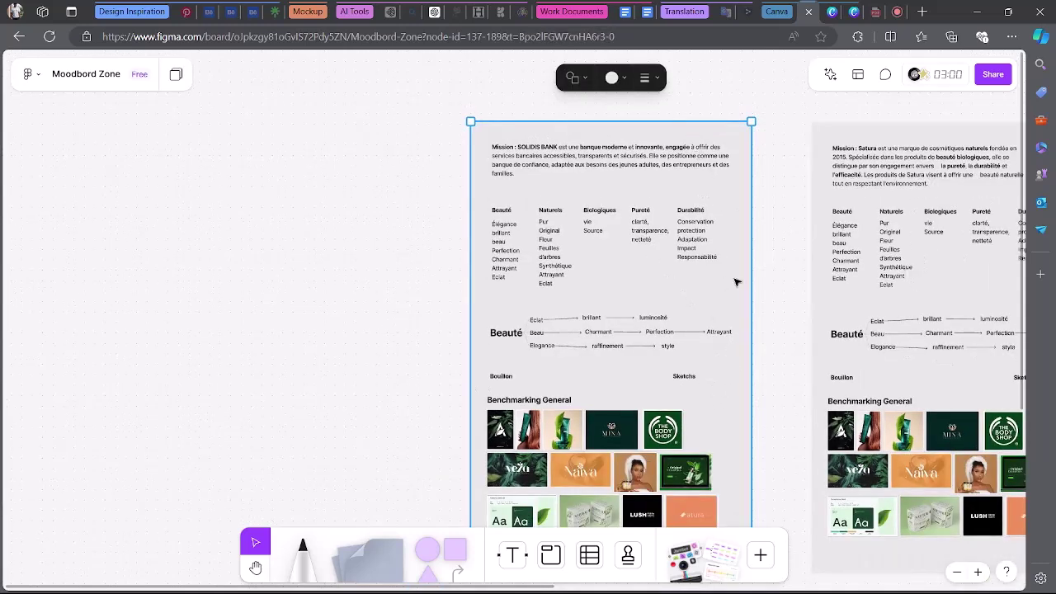
right_click(735, 283)
click(798, 444)
Pan and zoom around the board to review the keyword columns and Beauté word map.
scroll(691, 256, up, 2)
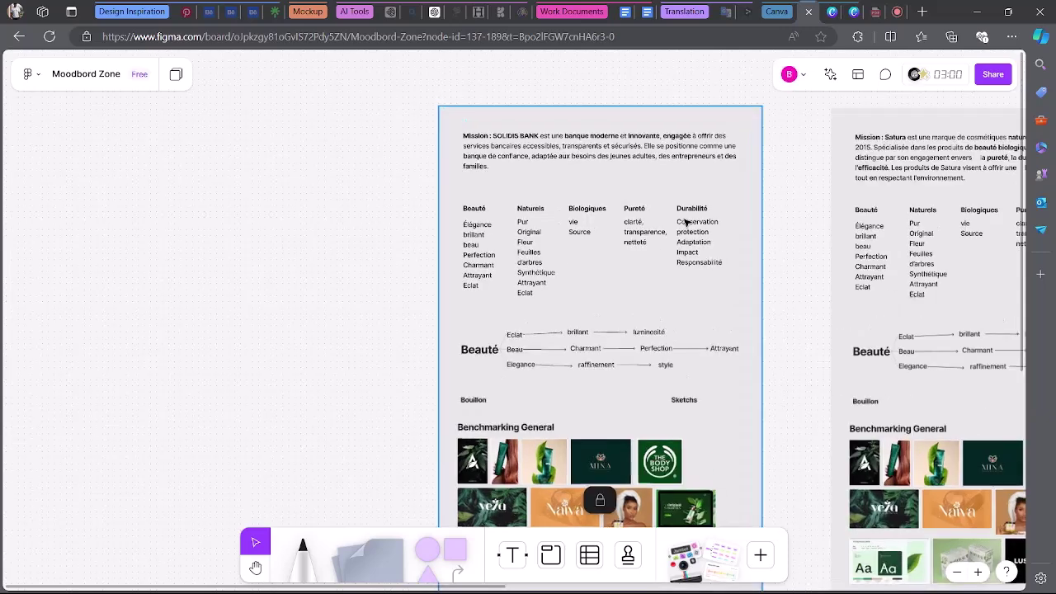
scroll(692, 251, up, 3)
scroll(462, 198, down, 2)
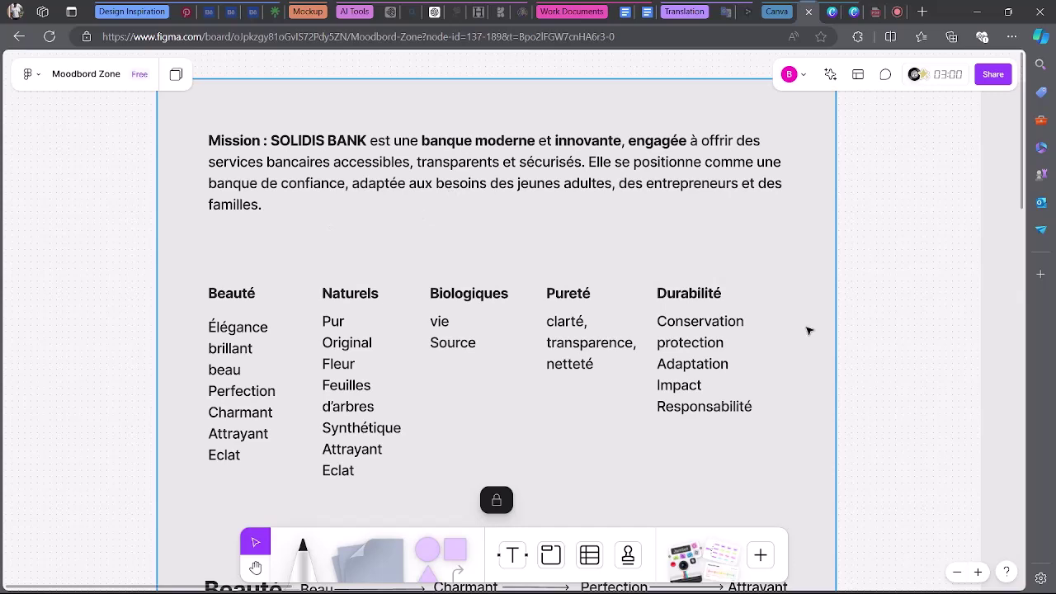
scroll(812, 332, down, 3)
scroll(814, 334, down, 10)
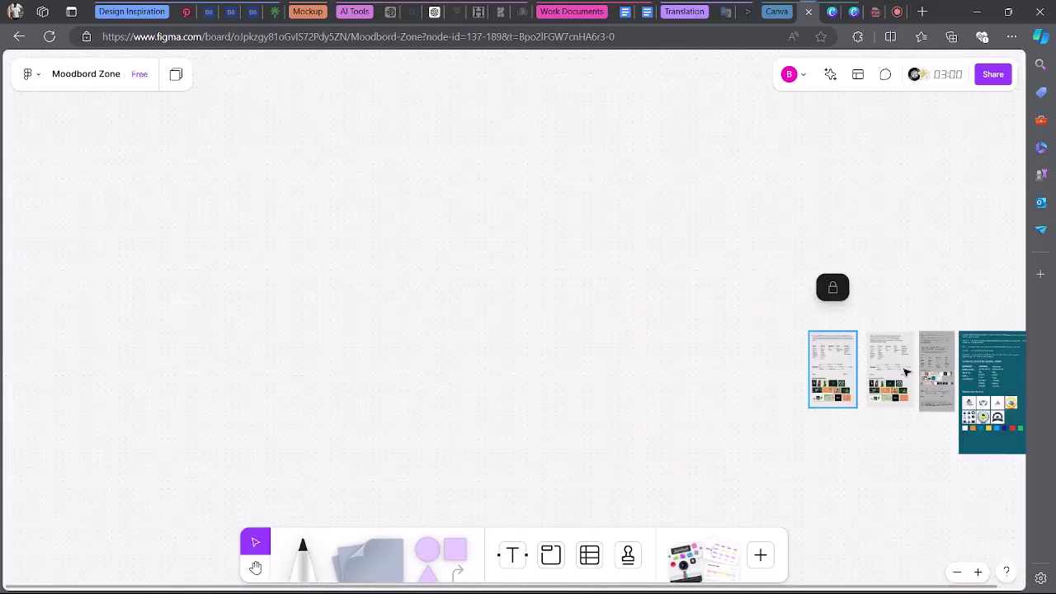
scroll(922, 373, down, 2)
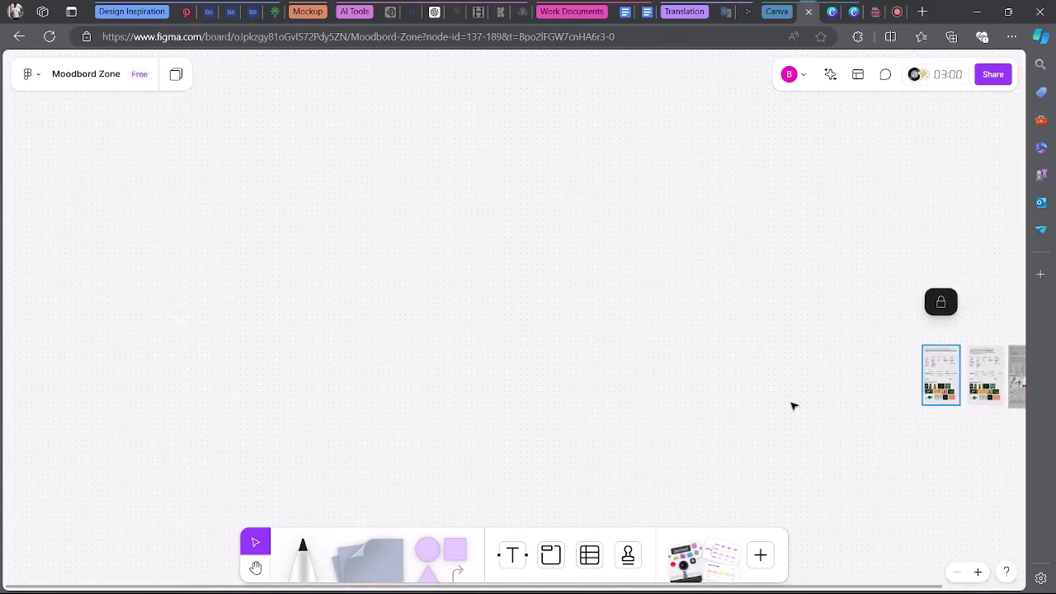
scroll(760, 396, down, 1)
scroll(759, 397, right, 5)
scroll(536, 392, up, 3)
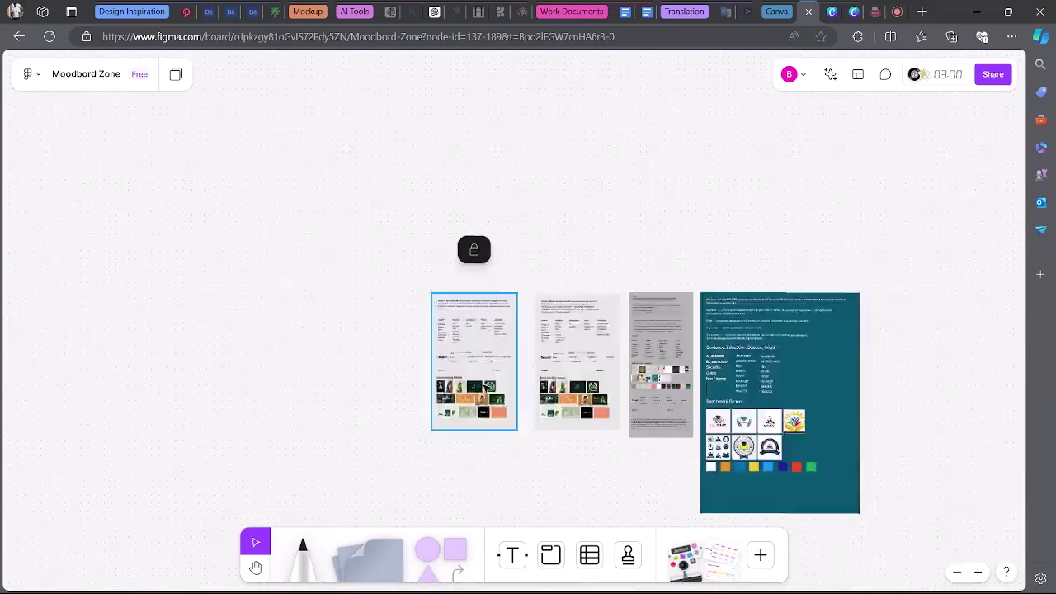
scroll(393, 294, up, 4)
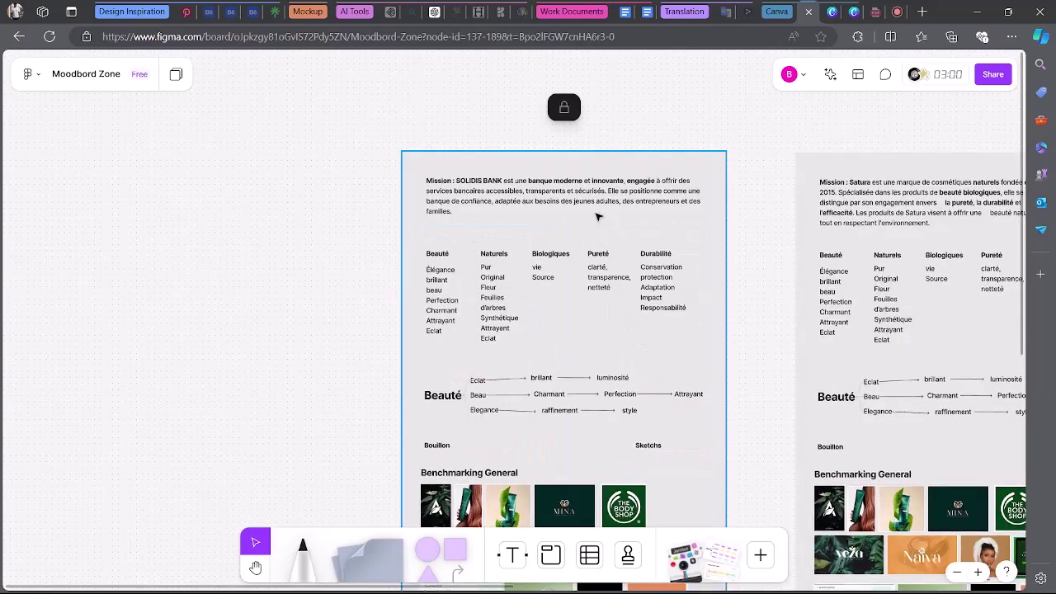
scroll(592, 217, up, 2)
scroll(377, 193, down, 1)
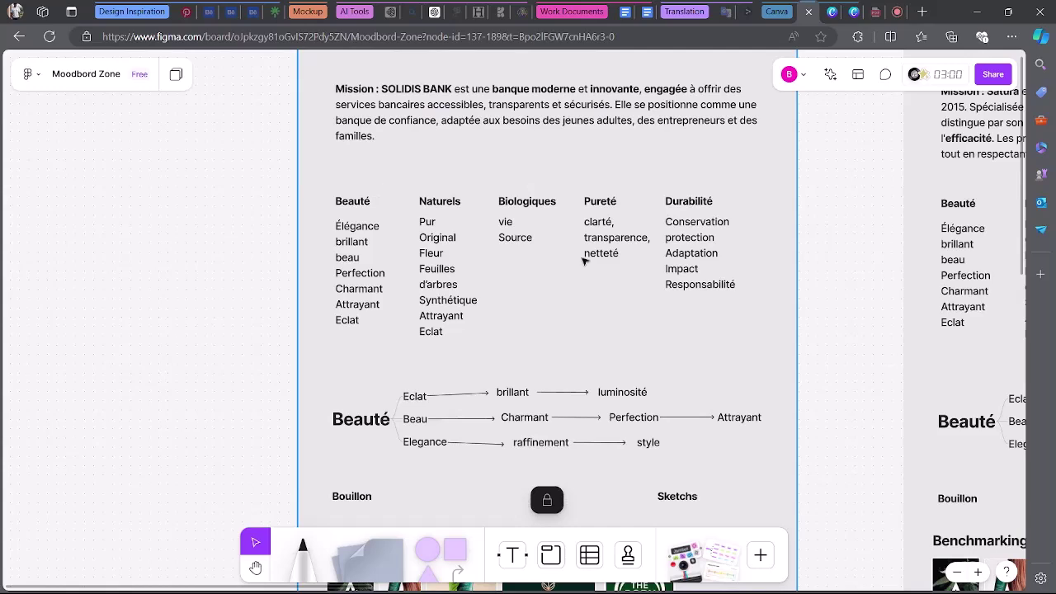
scroll(404, 78, up, 1)
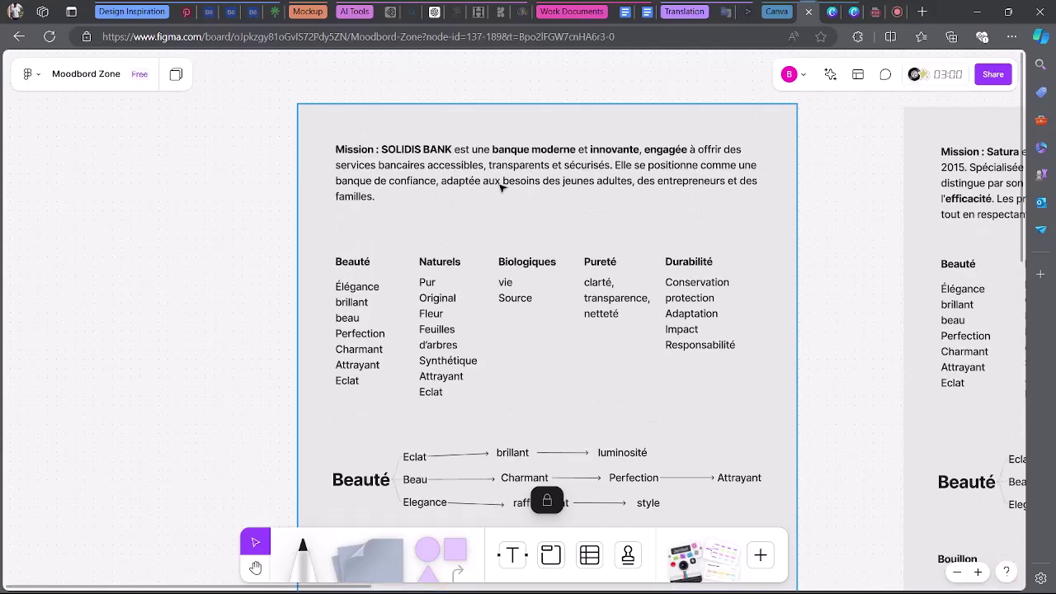
scroll(536, 195, left, 1)
scroll(569, 200, right, 5)
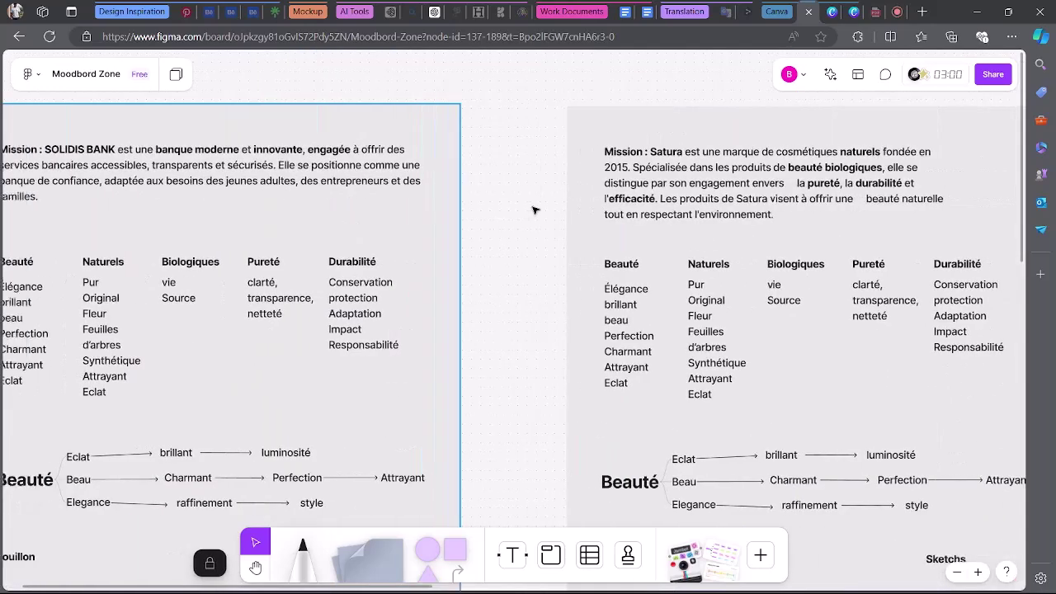
scroll(534, 210, left, 2)
scroll(534, 210, left, 4)
scroll(534, 210, left, 1)
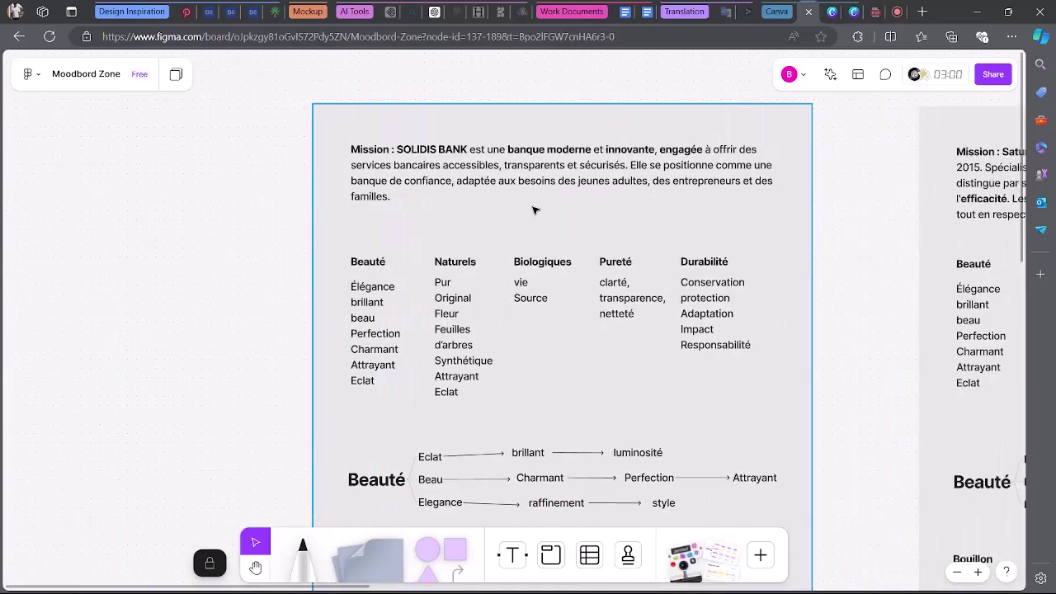
scroll(533, 210, right, 2)
scroll(558, 134, up, 3)
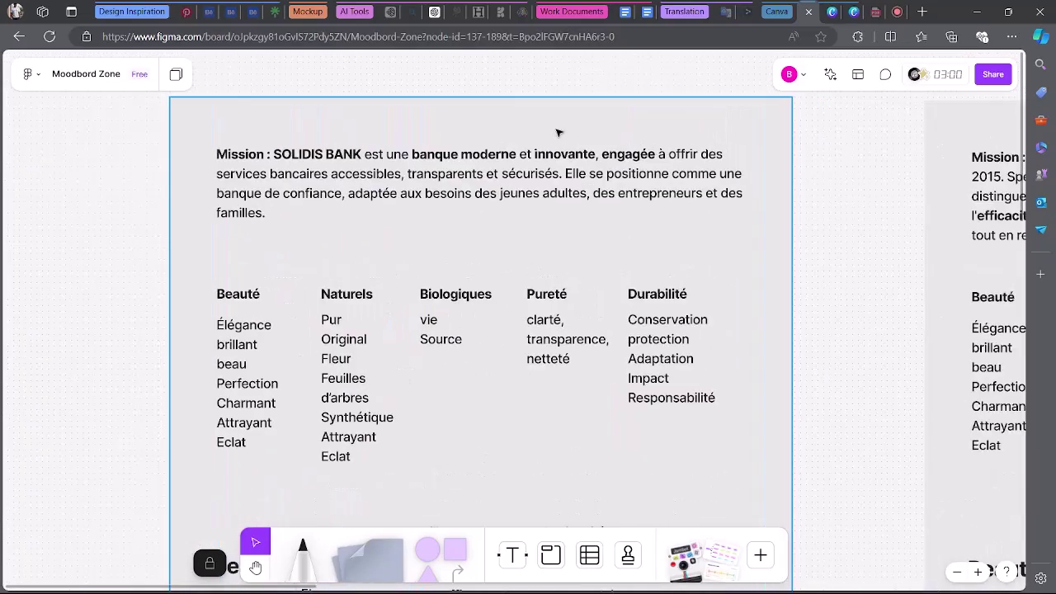
scroll(558, 133, up, 3)
scroll(558, 133, down, 4)
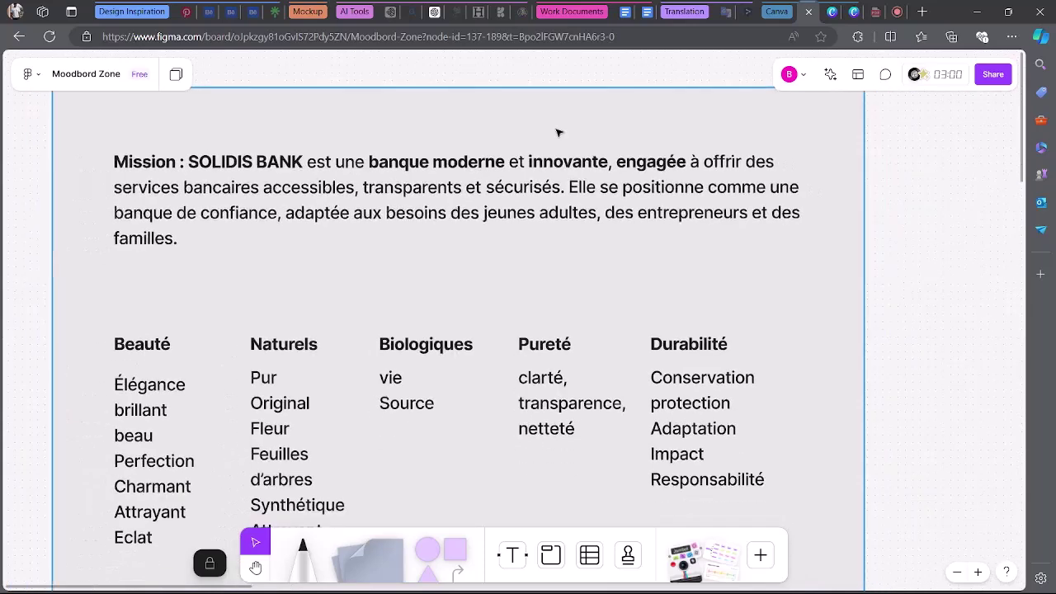
Copy the 'Valeurs clés' line from the SOLIDIS brief and return to the FigJam board.
click(624, 10)
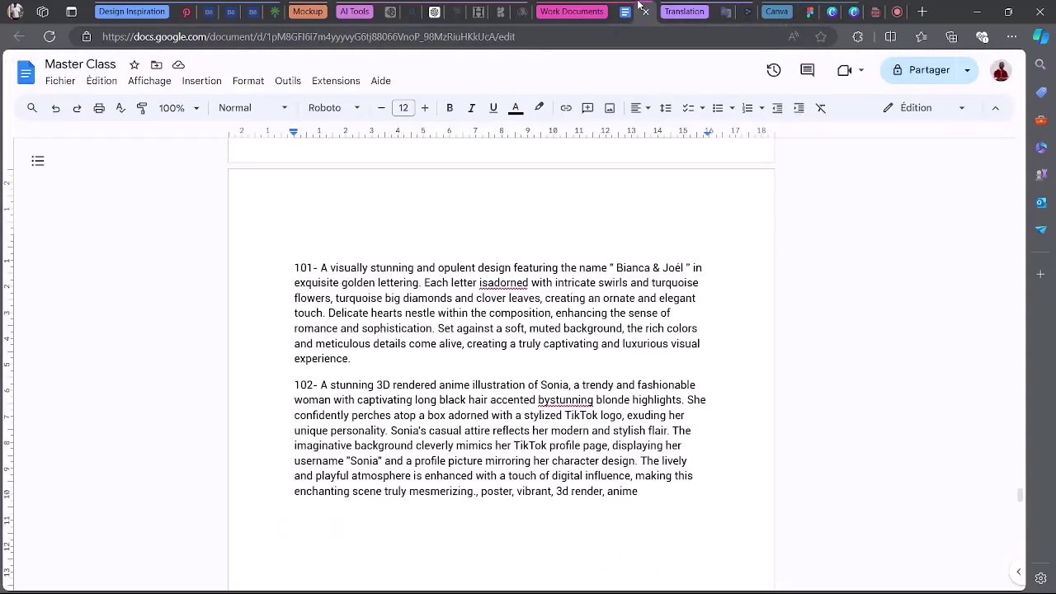
click(624, 6)
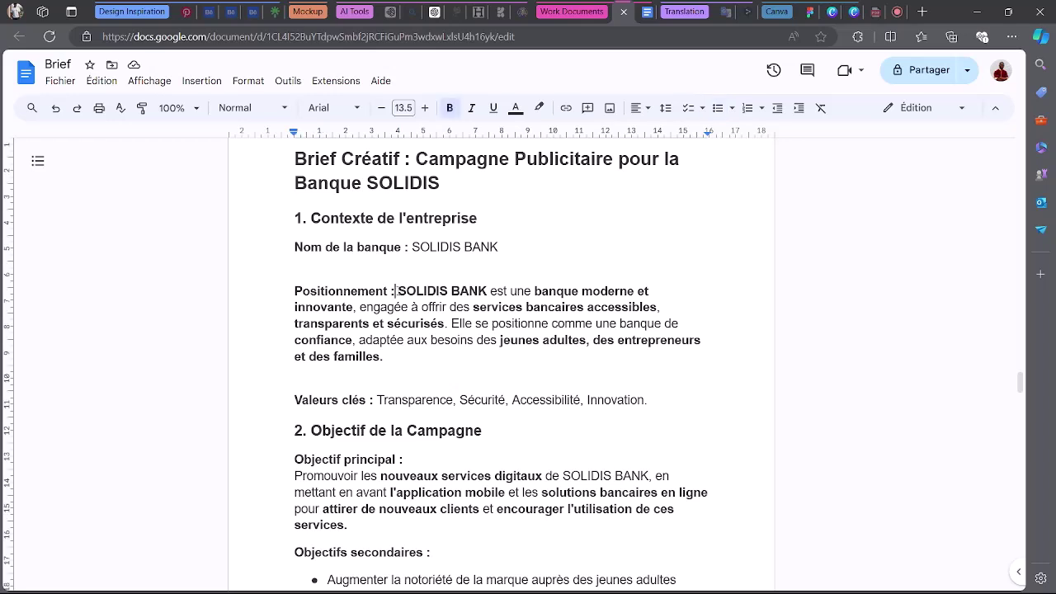
drag(399, 291, 408, 340)
click(466, 375)
drag(293, 399, 731, 407)
key(ctrl+c)
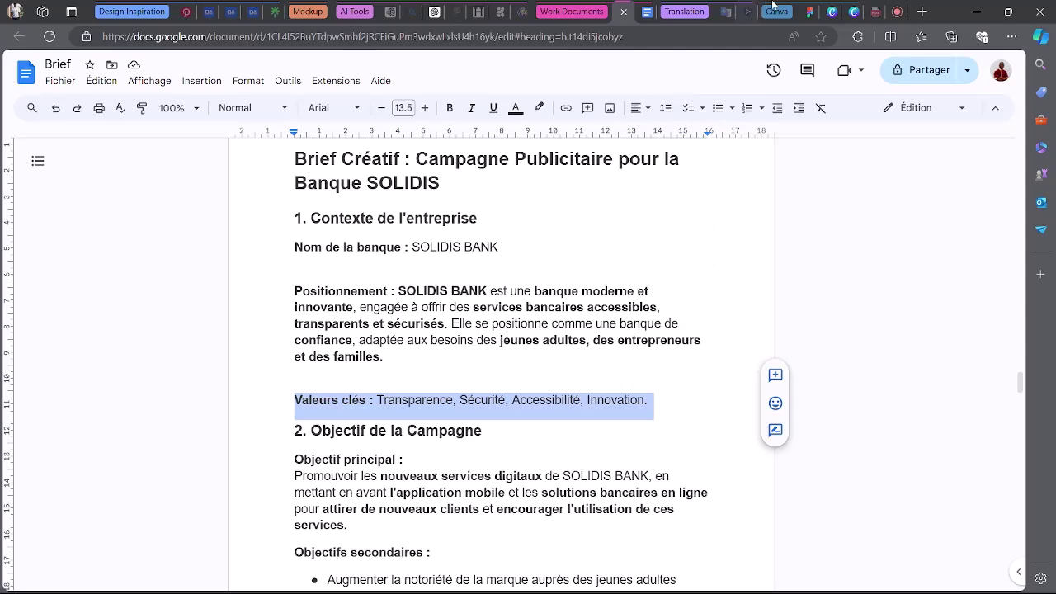
click(794, 12)
click(237, 210)
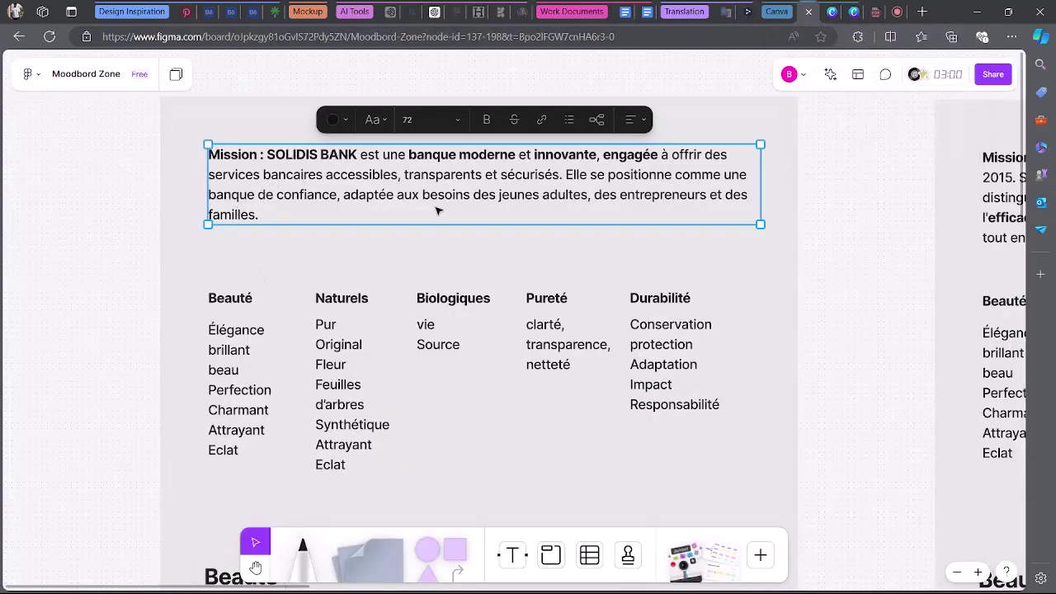
Bold 'transparents et sécurisés' and 'accessibles' in the Mission paragraph.
scroll(437, 211, down, 5)
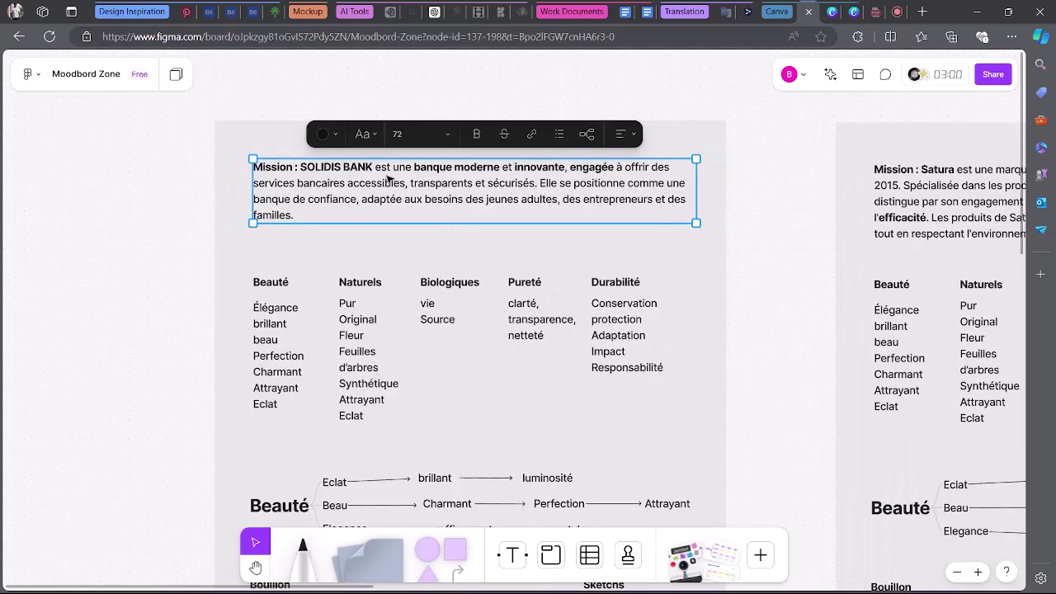
click(529, 178)
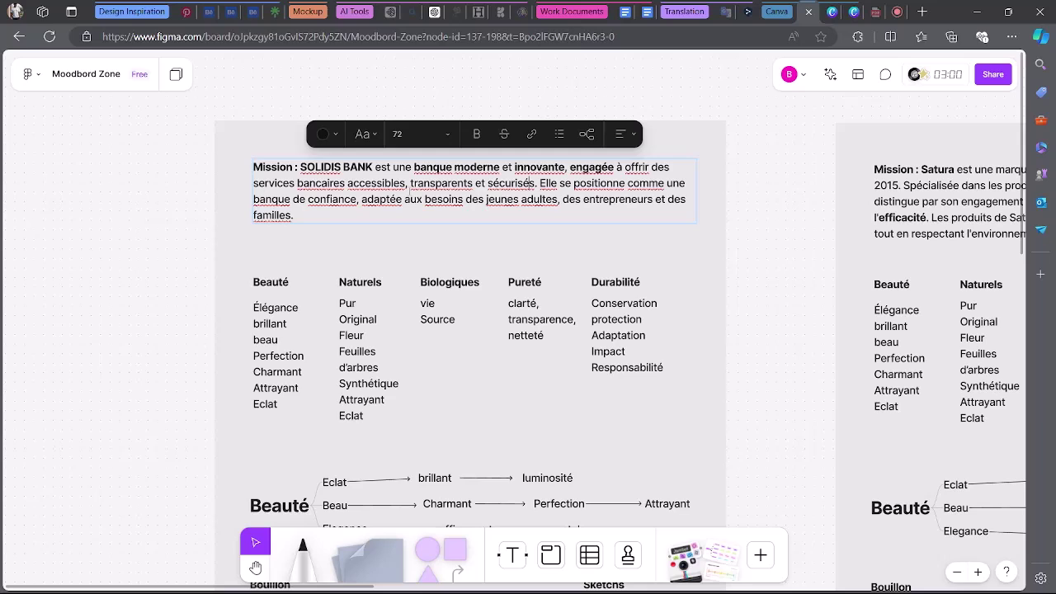
drag(410, 182, 540, 183)
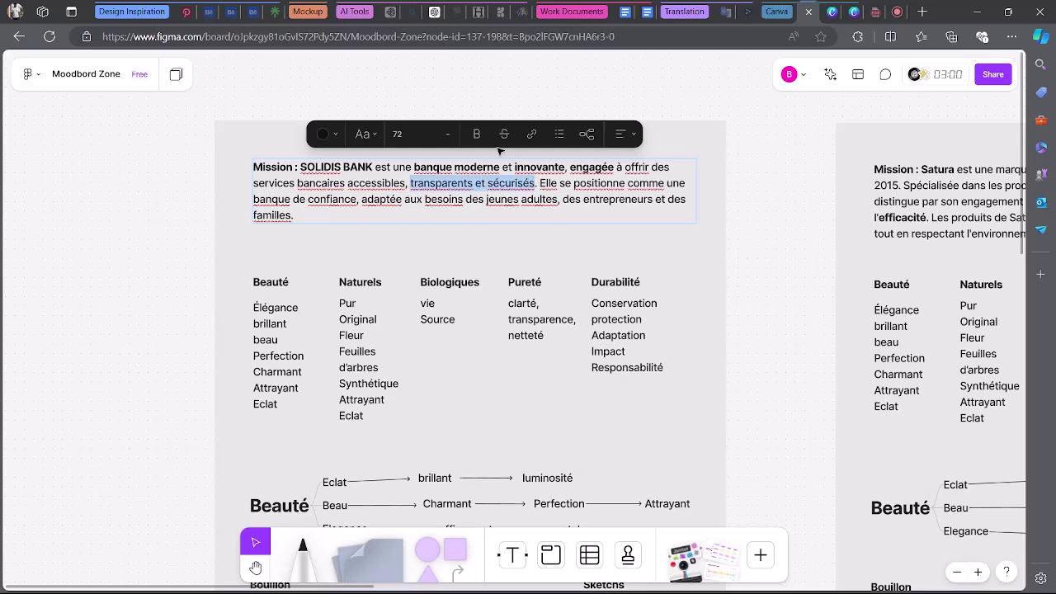
click(476, 134)
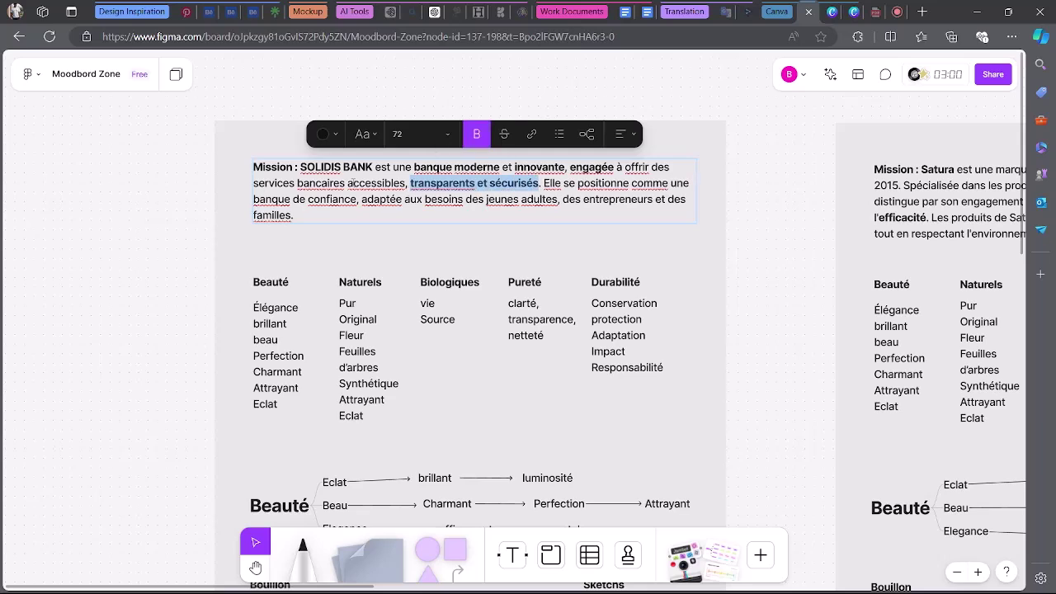
drag(347, 183, 407, 183)
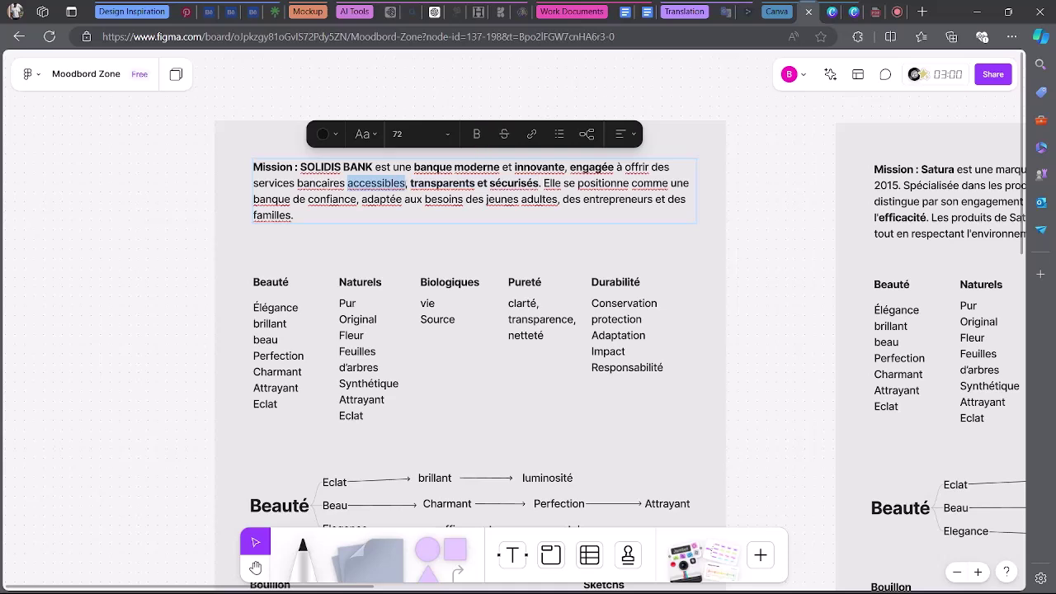
click(475, 133)
key(Escape)
key(Escape)
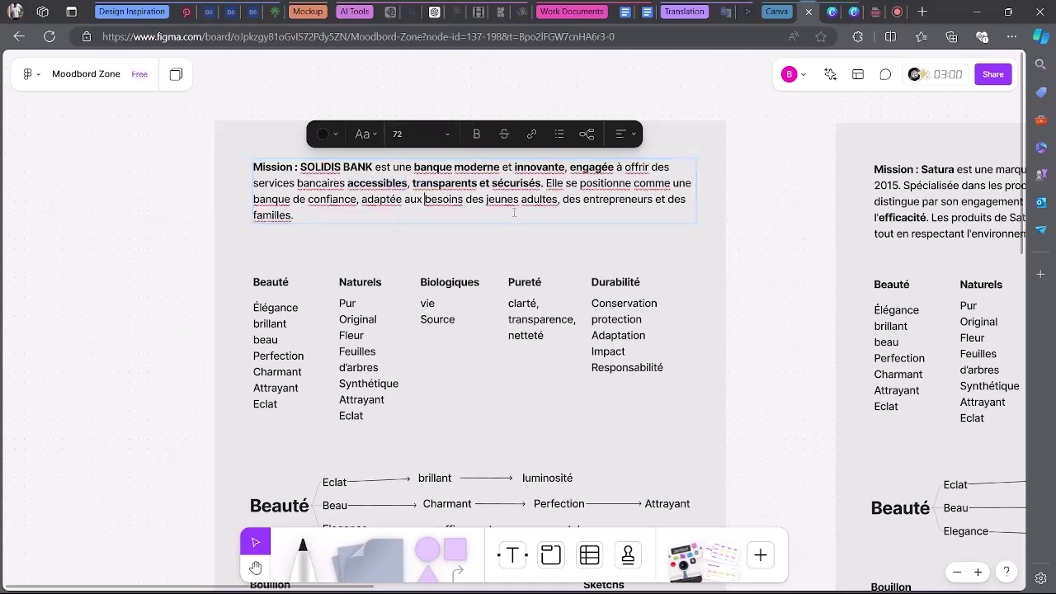
Paste the Valeurs clés line into a copy of the text box below the mission, unbolding the label.
click(536, 210)
drag(534, 225, 531, 285)
key(ctrl+a)
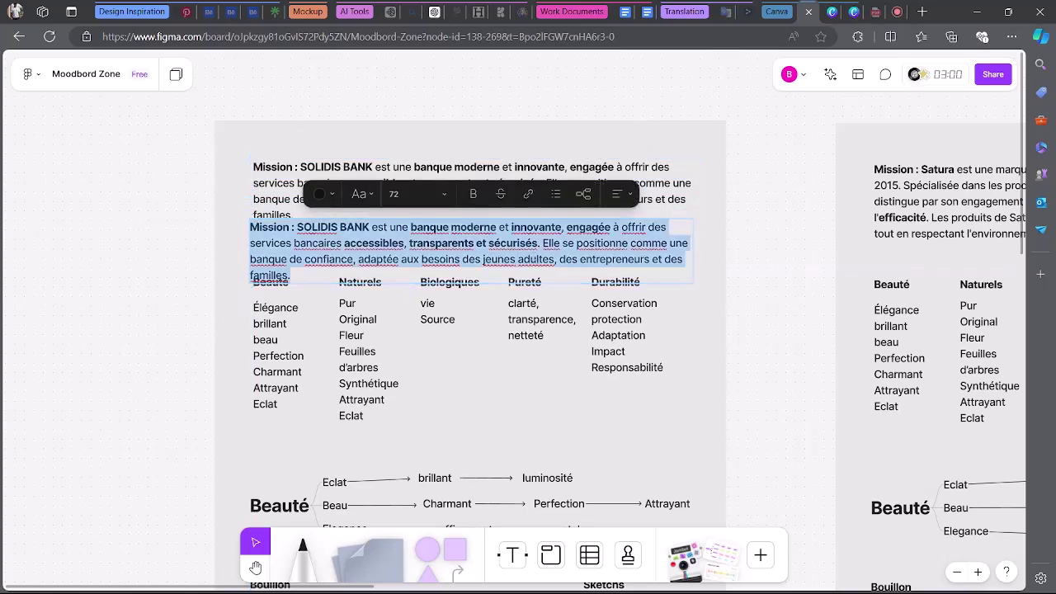
key(ctrl+v)
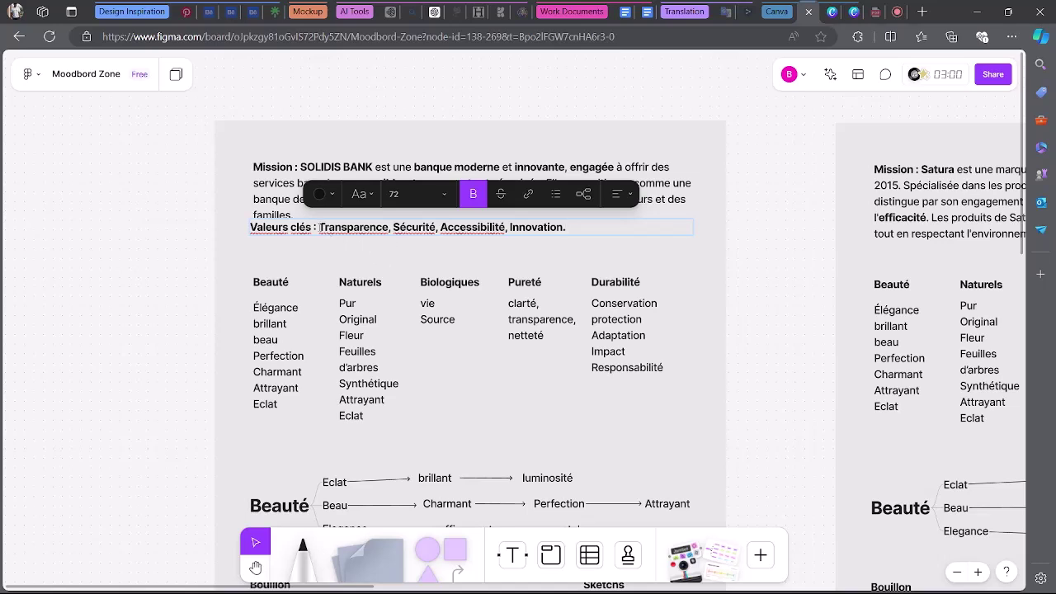
key(ctrl+shift+Left)
key(ctrl+shift+Left)
key(ctrl+shift+Left)
click(478, 193)
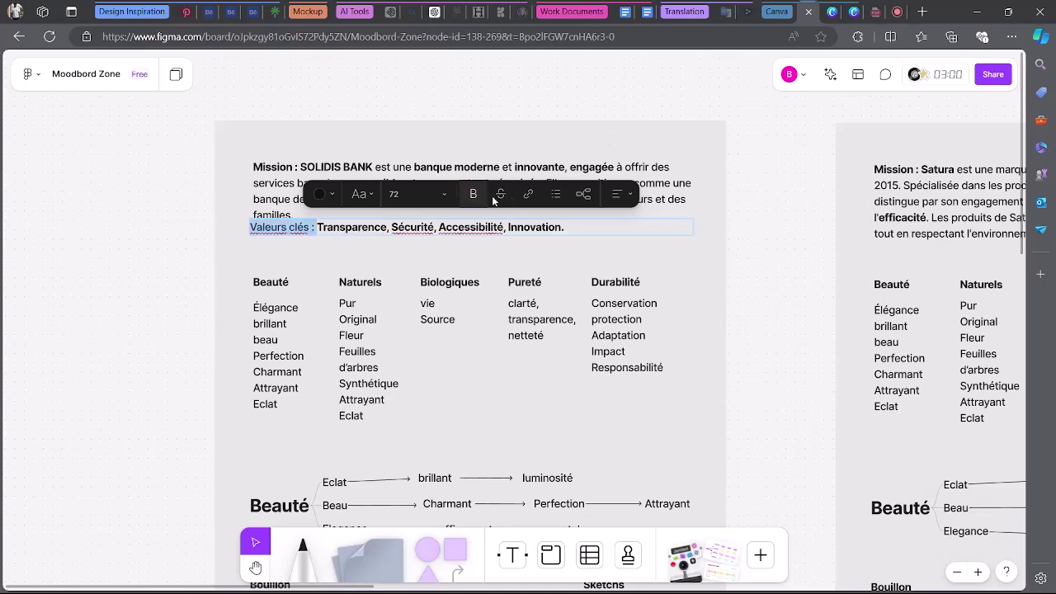
key(Escape)
drag(697, 228, 578, 230)
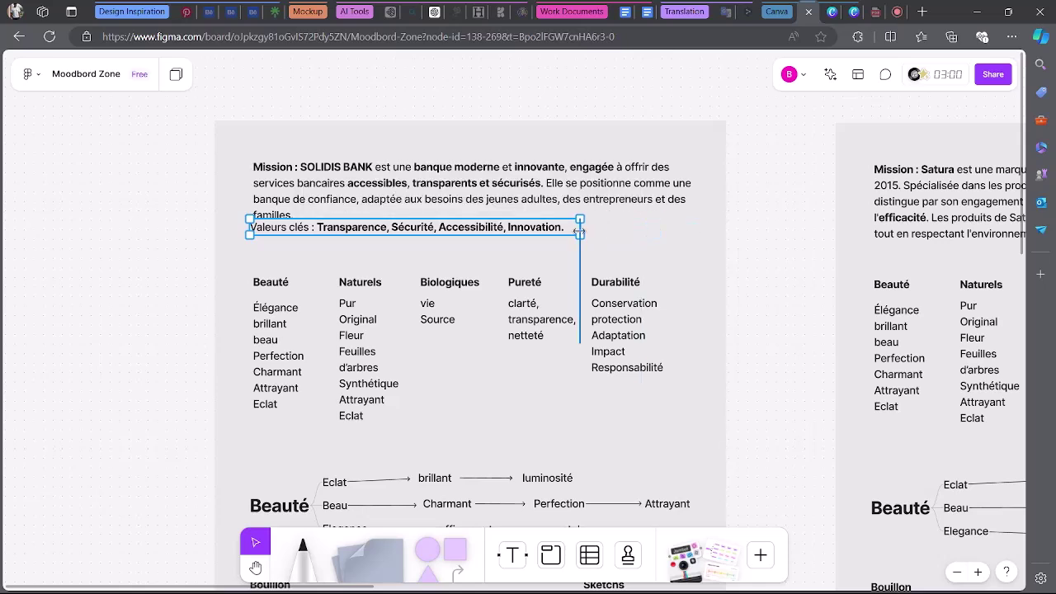
drag(507, 229, 509, 248)
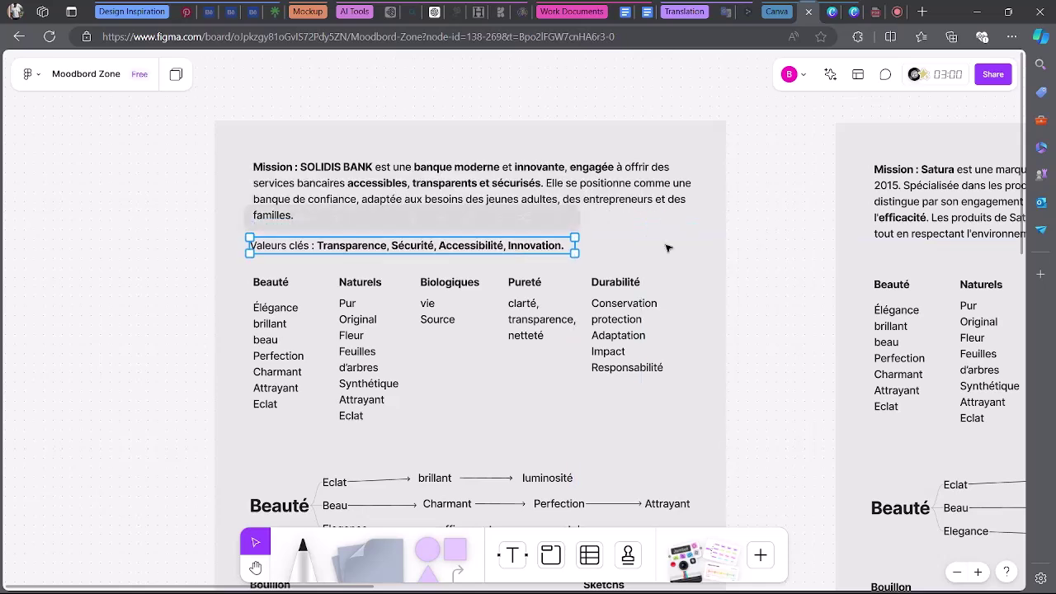
click(771, 237)
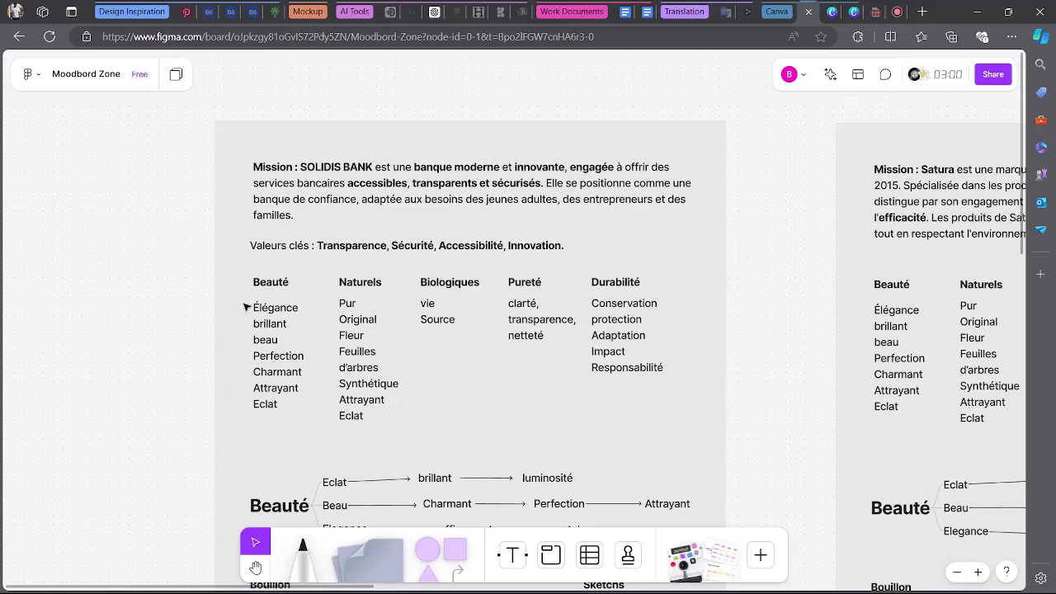
drag(228, 285, 727, 406)
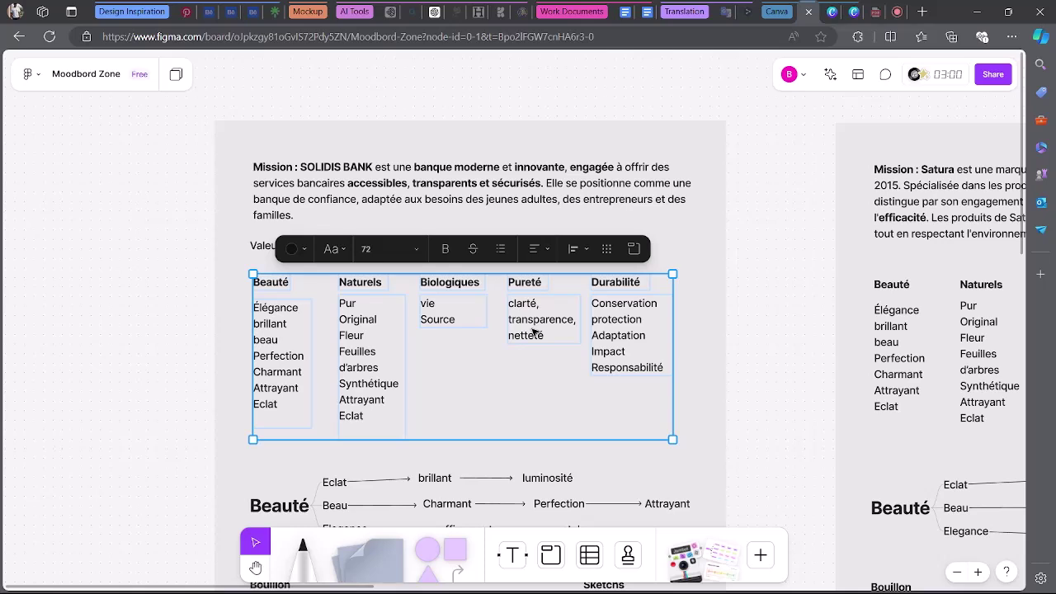
click(473, 371)
drag(258, 312, 676, 366)
key(Delete)
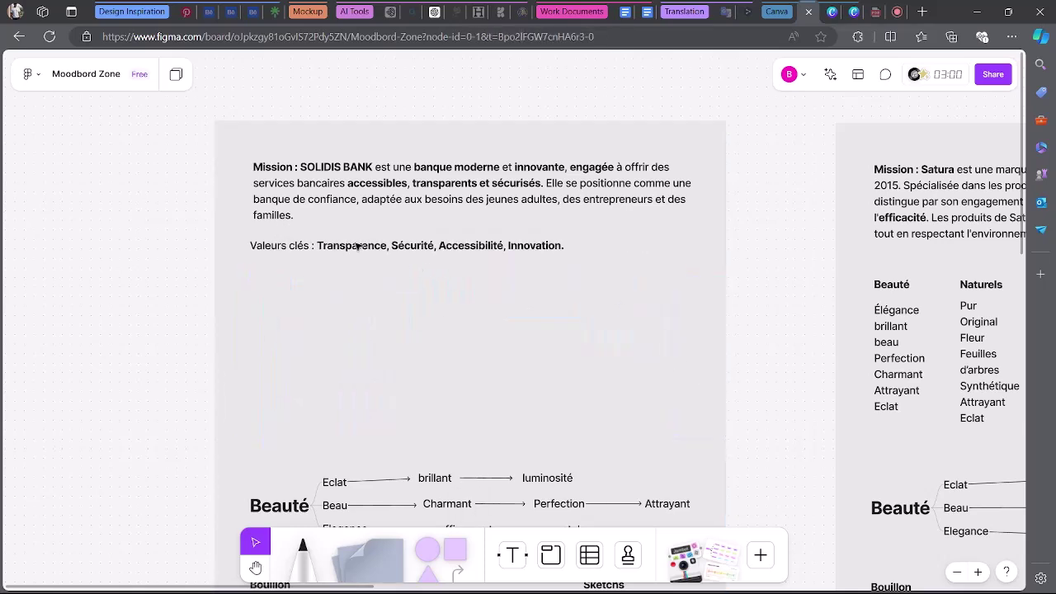
click(363, 248)
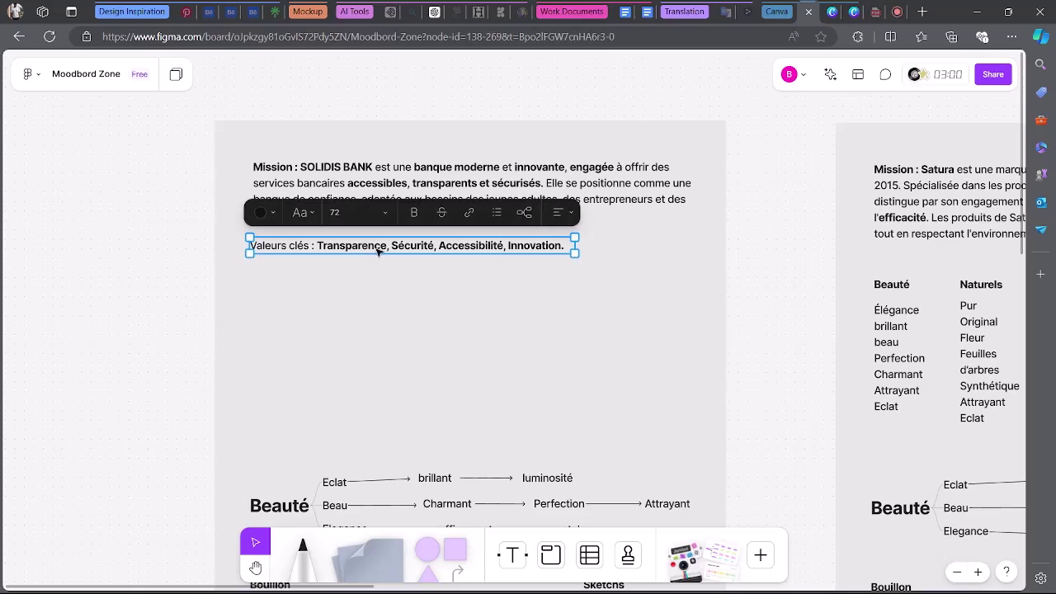
scroll(391, 278, down, 5)
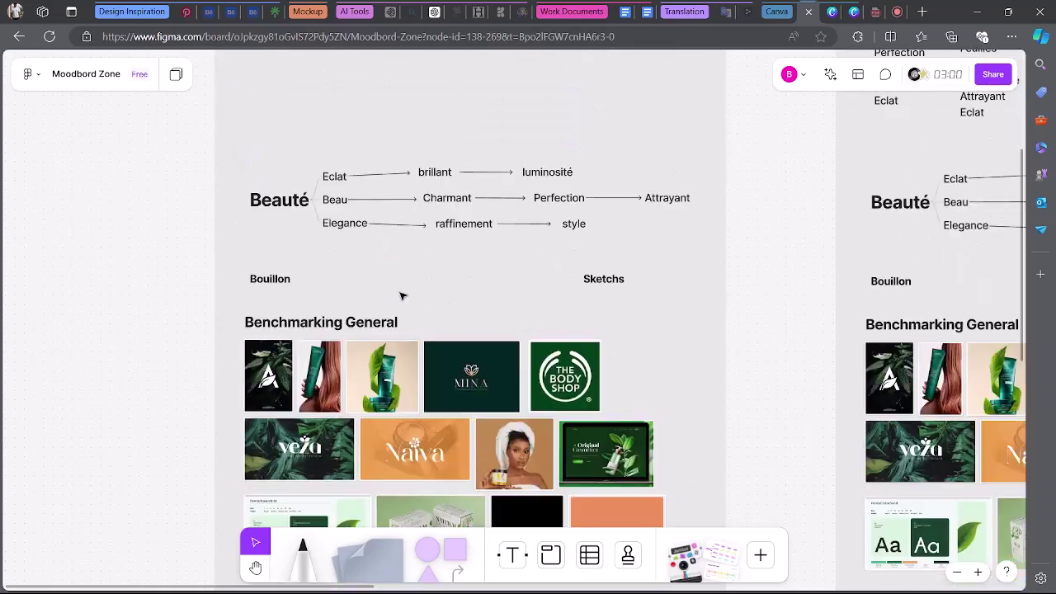
scroll(402, 296, up, 6)
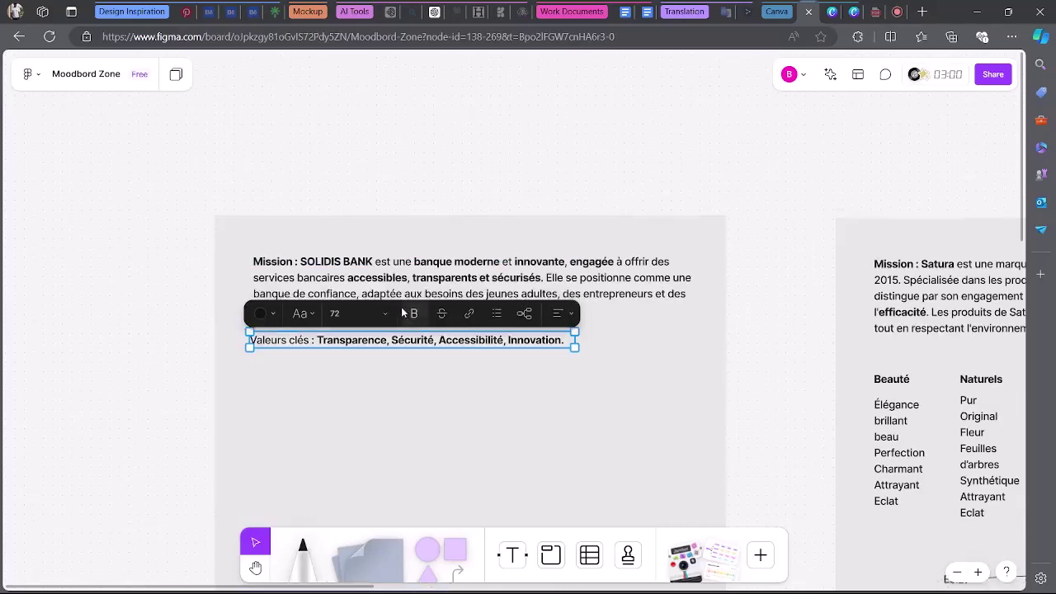
scroll(409, 323, down, 1)
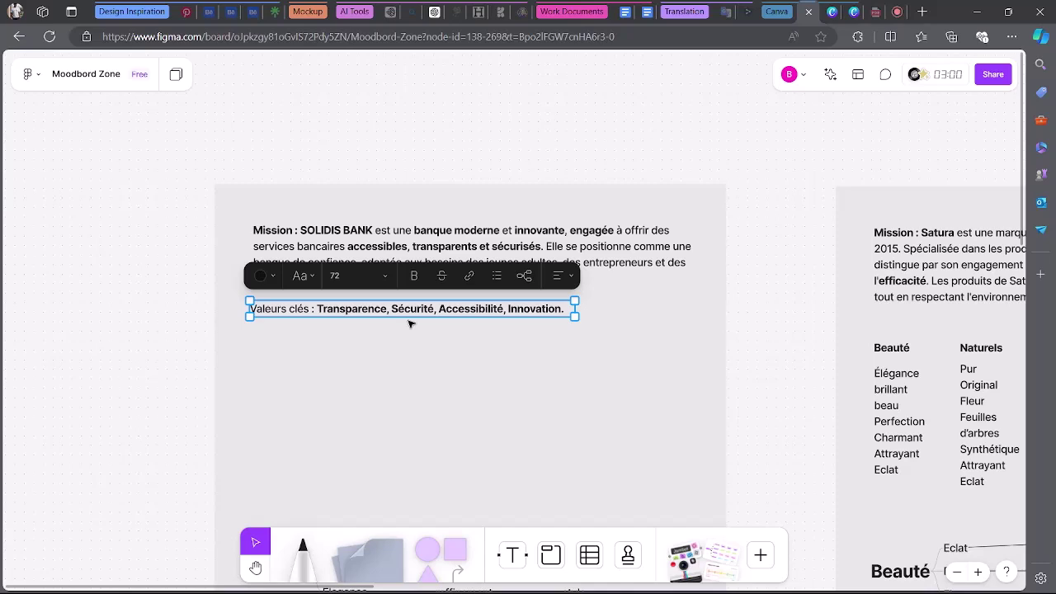
scroll(410, 323, down, 4)
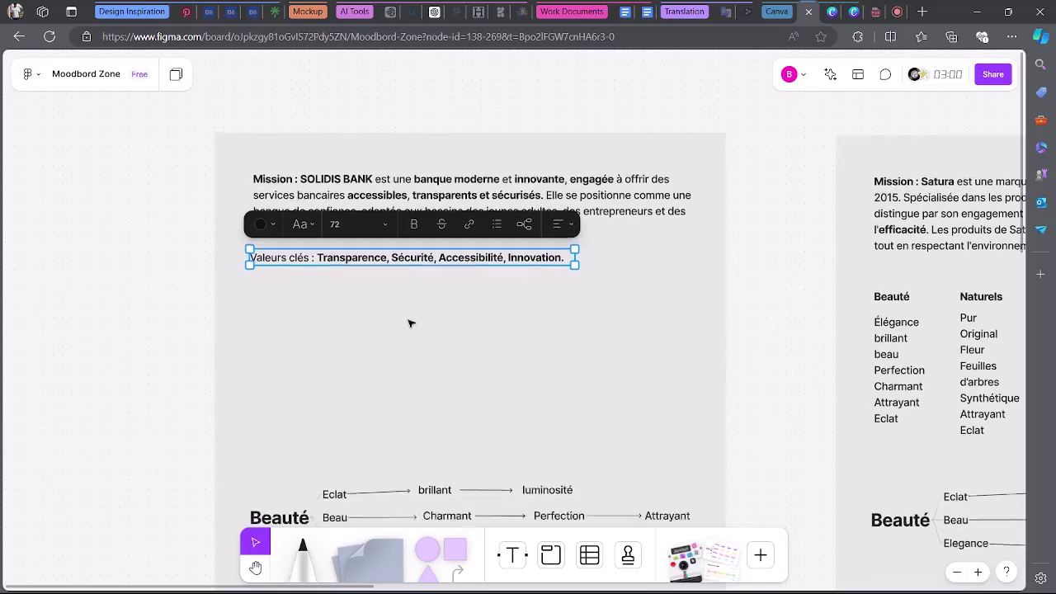
scroll(360, 206, up, 1)
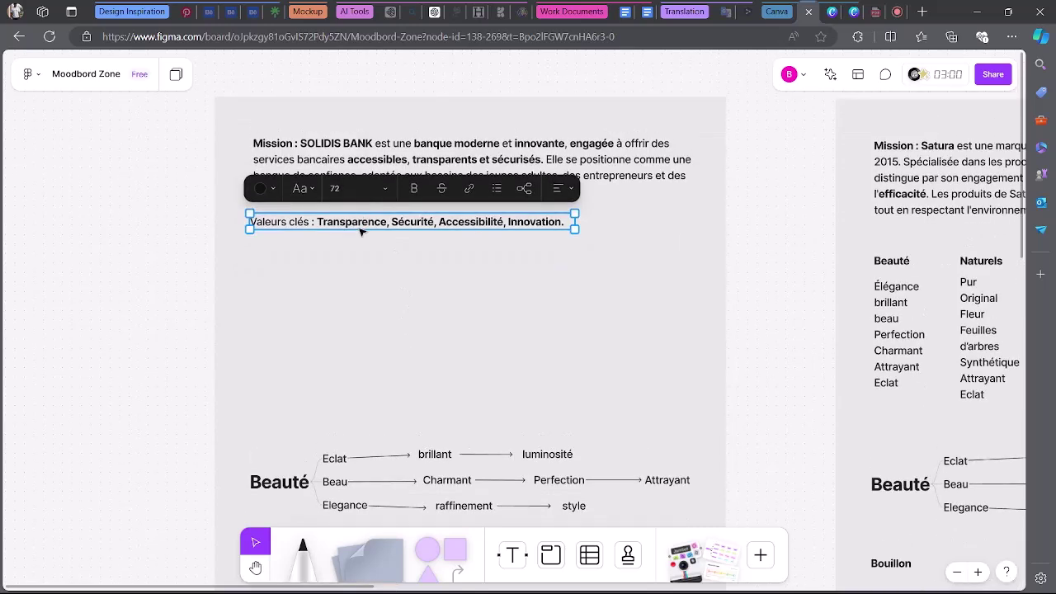
Duplicate the Valeurs clés line and trim the top copy down to 'Transparence'.
drag(360, 231, 237, 278)
double_click(347, 278)
key(BackSpace)
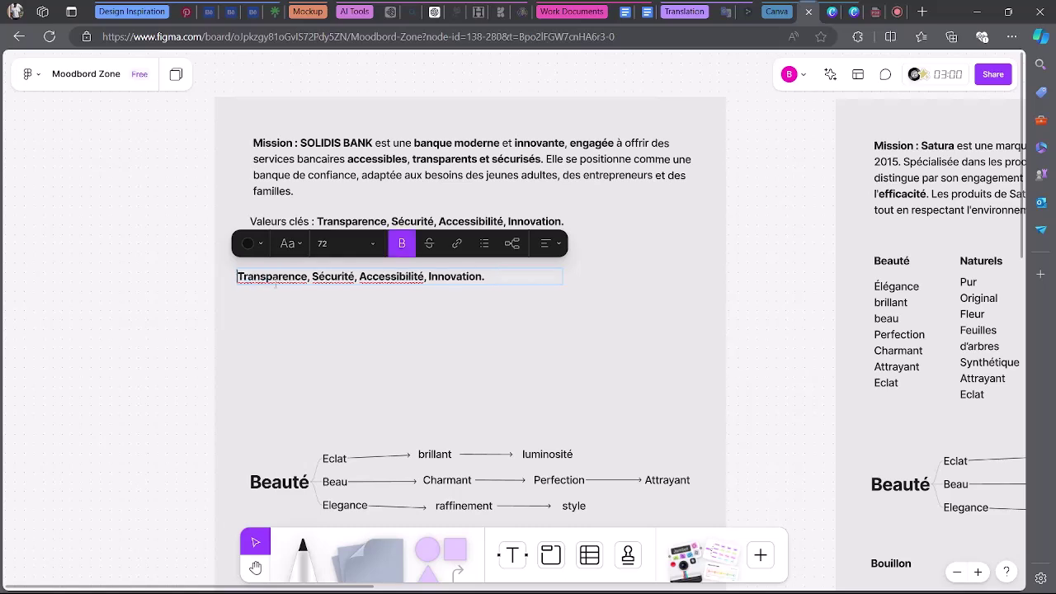
key(Escape)
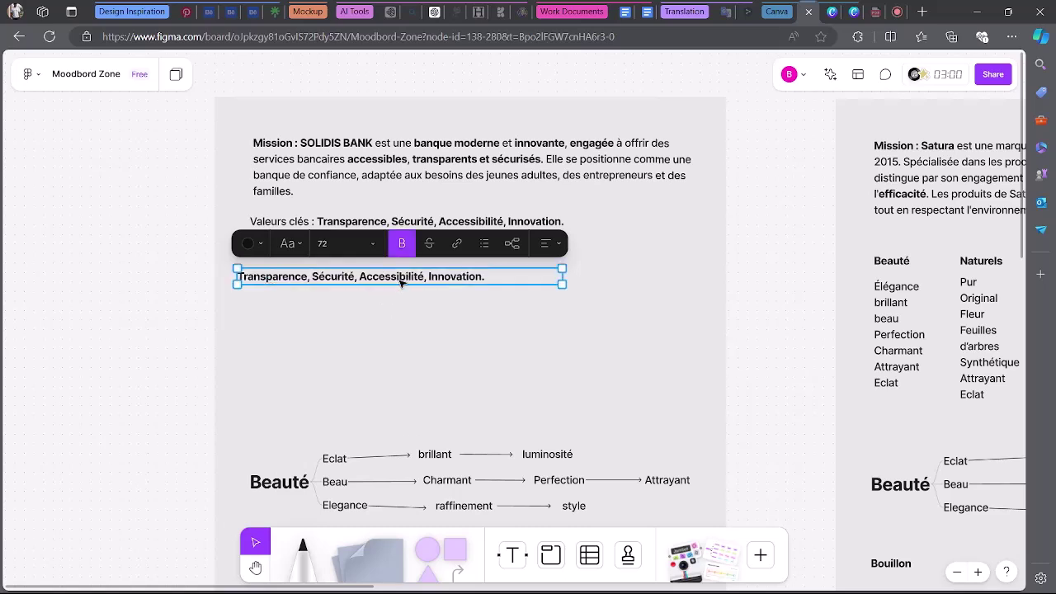
drag(561, 284, 471, 428)
click(334, 282)
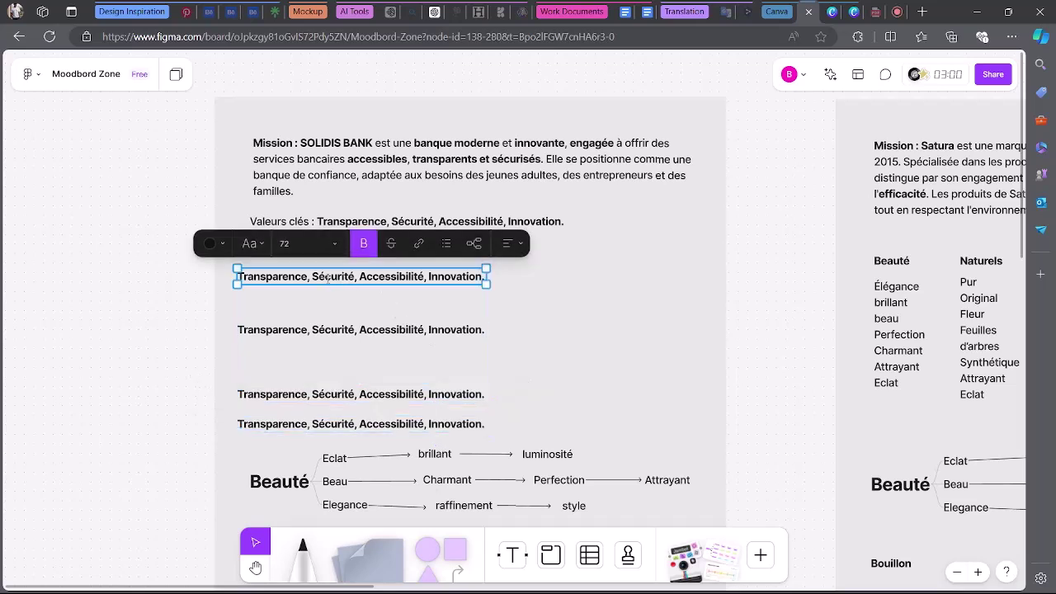
click(323, 277)
drag(307, 277, 485, 277)
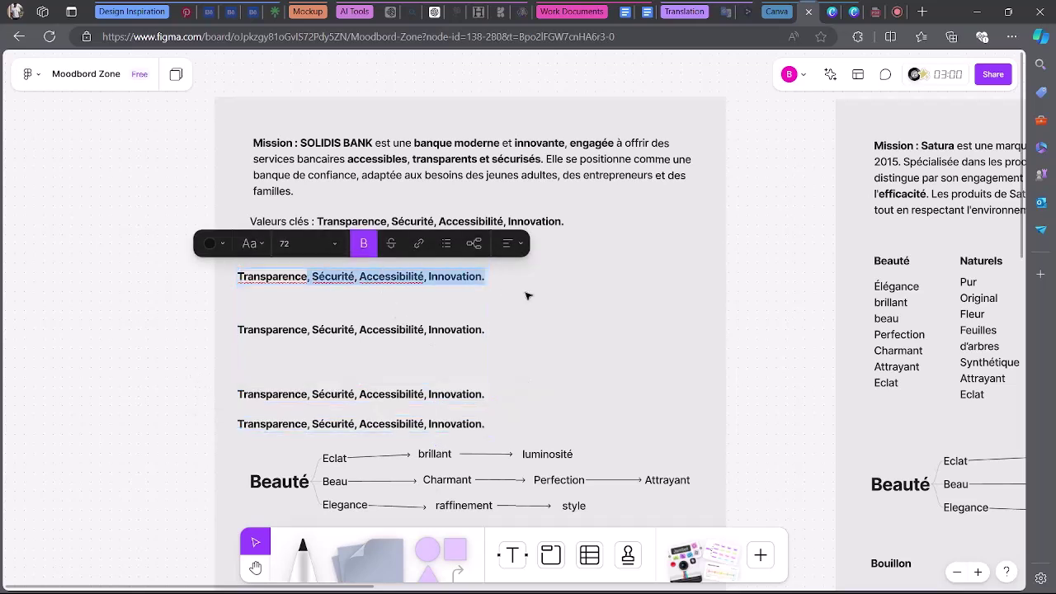
key(BackSpace)
Trim the second copy to 'Sécurité' and shrink its box to fit.
double_click(242, 332)
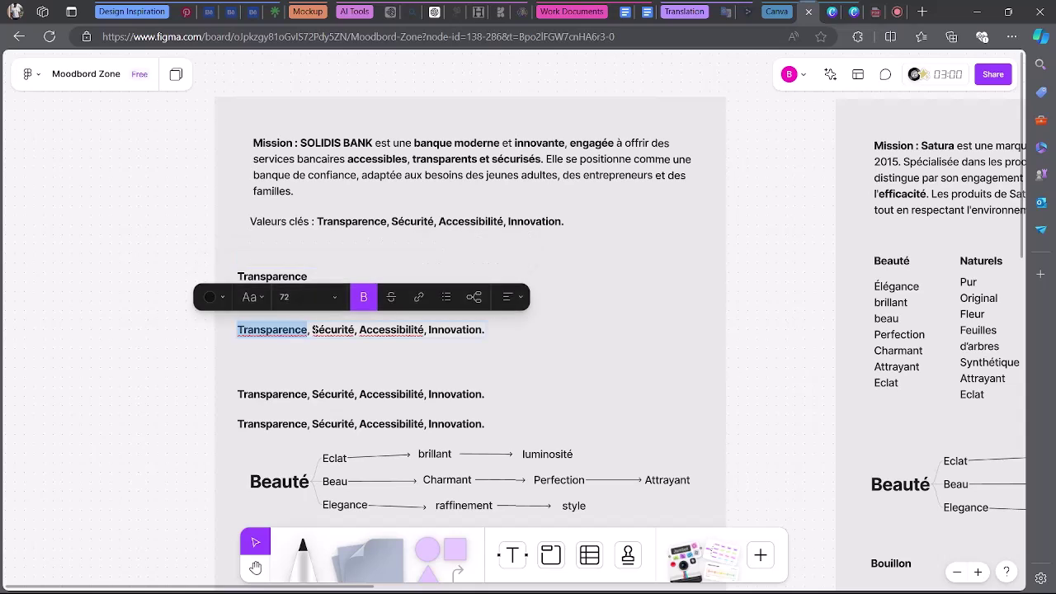
drag(309, 331, 196, 331)
key(BackSpace)
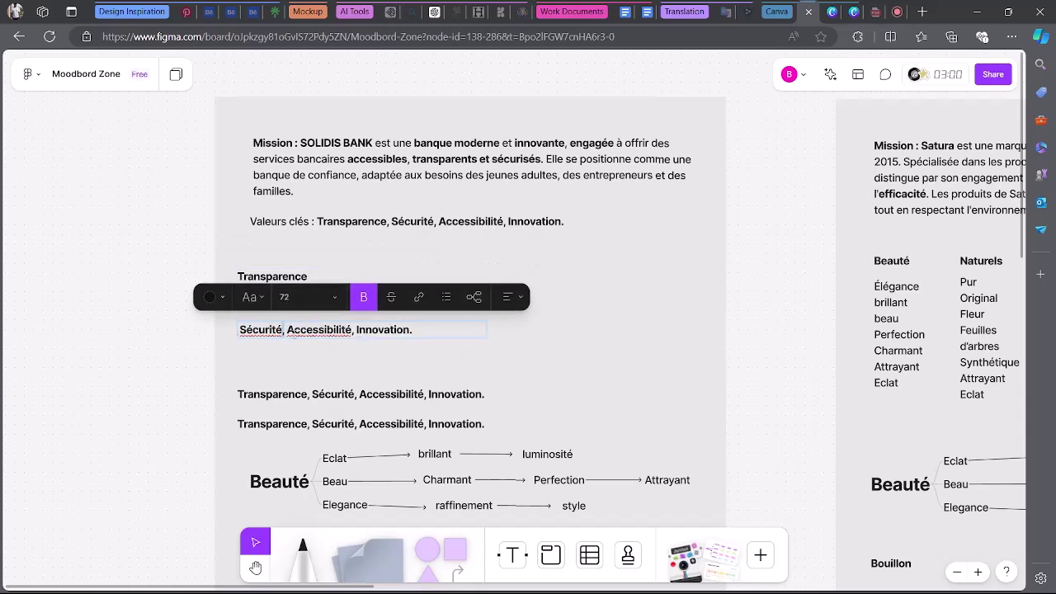
drag(284, 330, 452, 348)
key(BackSpace)
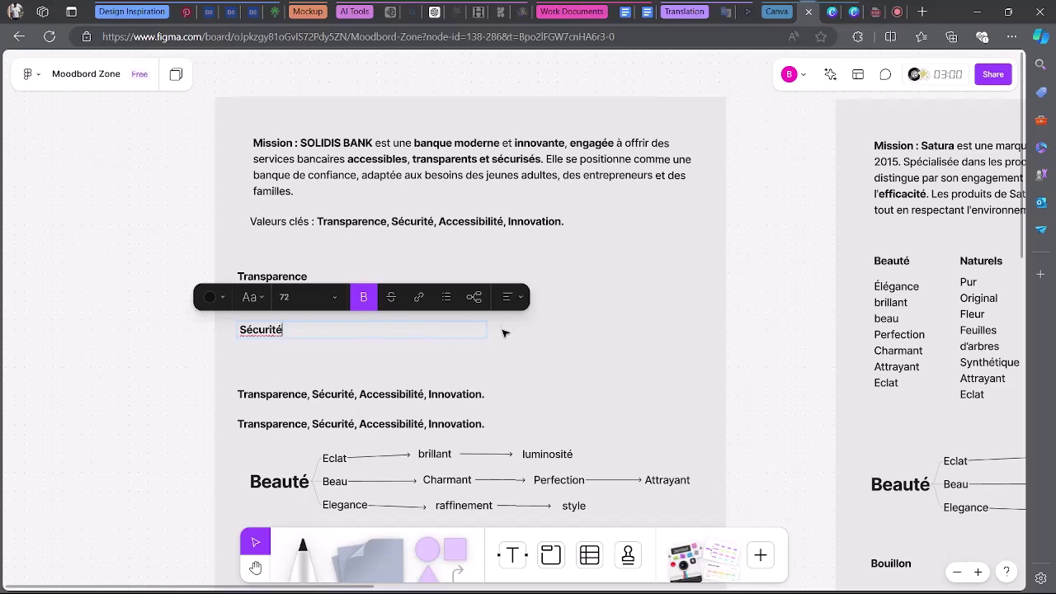
key(Escape)
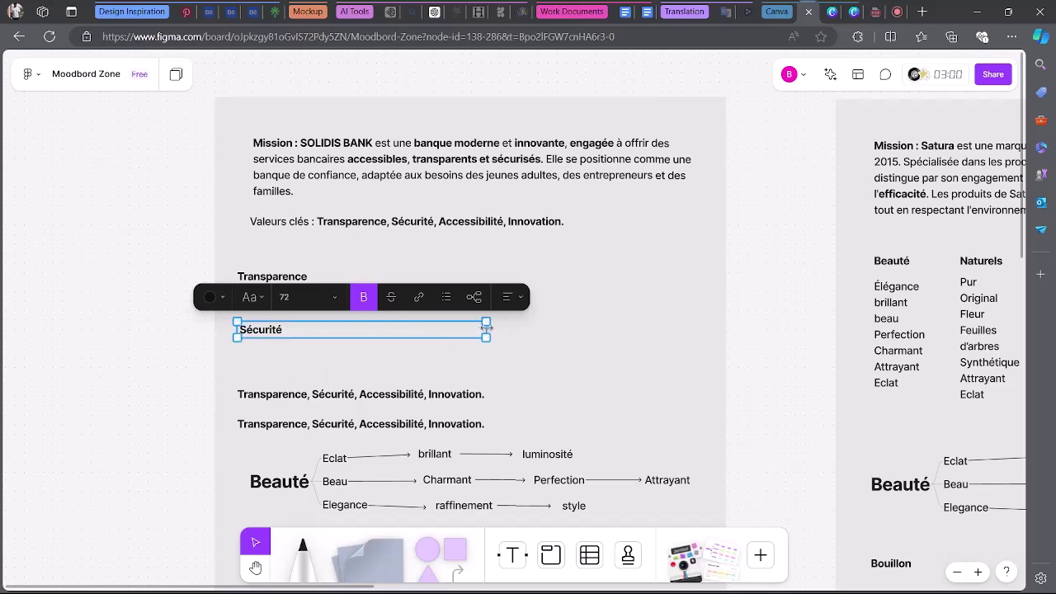
drag(486, 329, 292, 330)
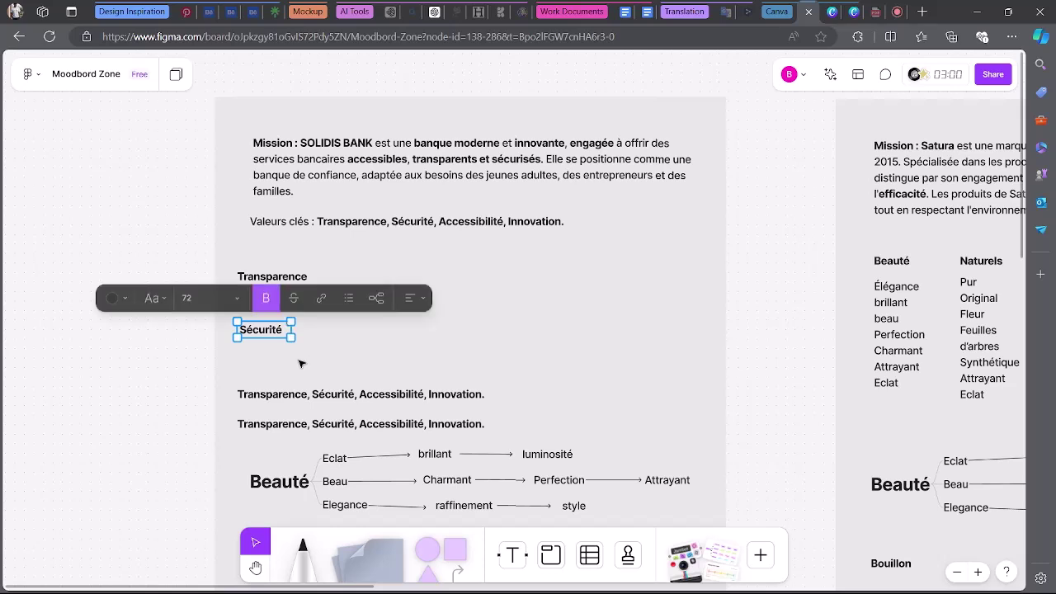
Trim the third copy to 'Accessibilité' and shrink its box to fit.
double_click(324, 393)
drag(359, 395, 203, 393)
key(BackSpace)
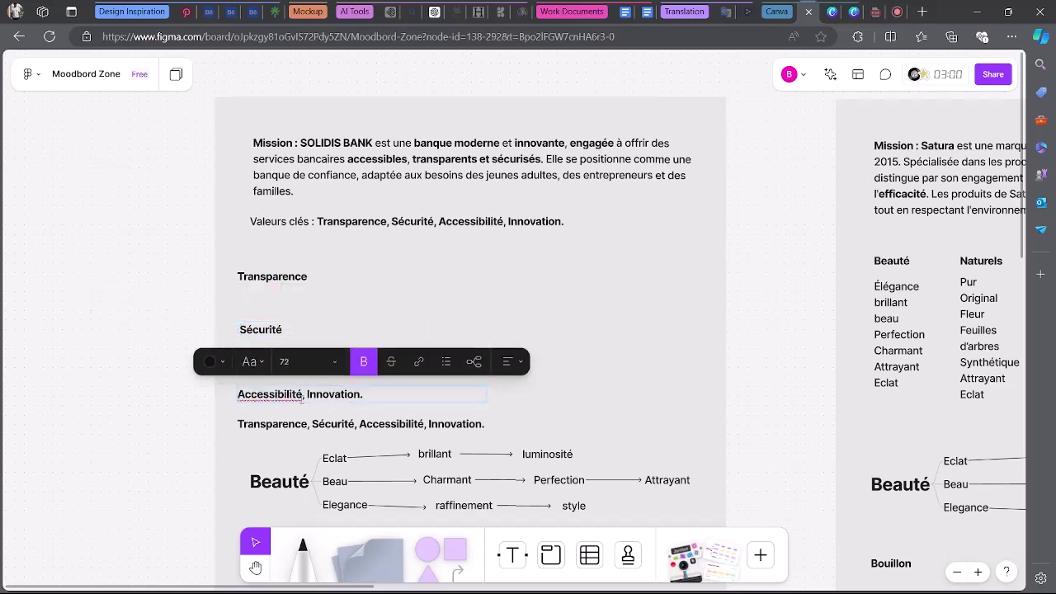
drag(302, 394, 363, 394)
key(BackSpace)
key(Escape)
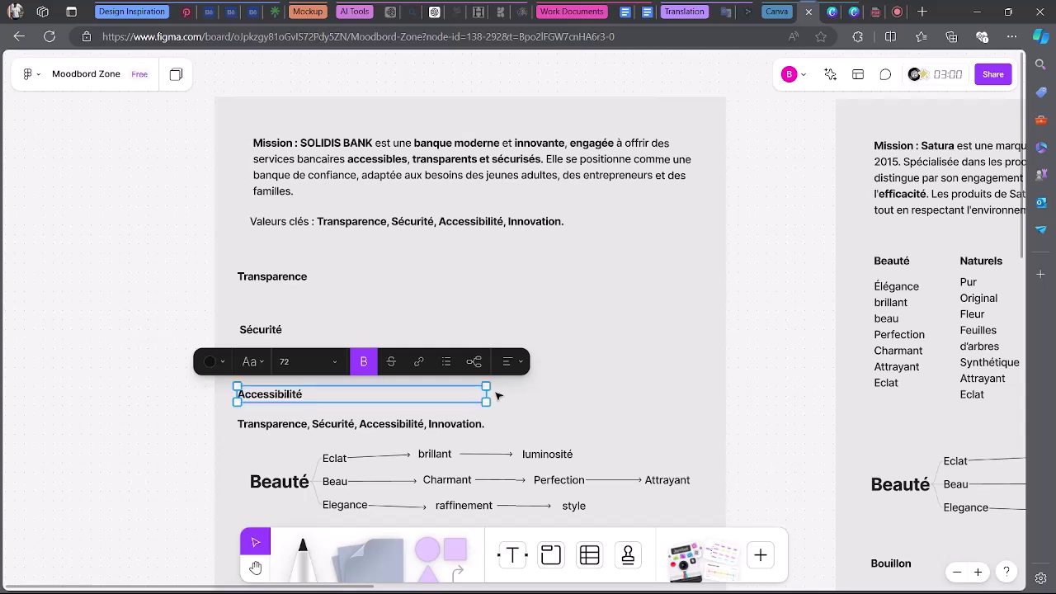
drag(488, 394, 306, 395)
click(414, 401)
Trim the fourth copy to 'Innovation', fit its box, and place it right of Transparence.
double_click(288, 424)
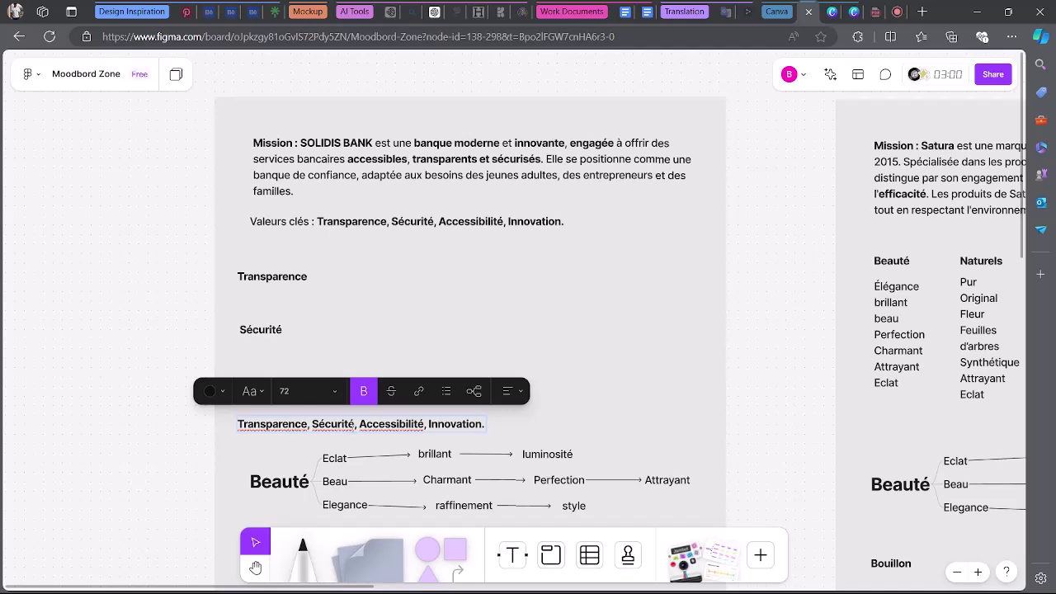
drag(428, 423, 157, 426)
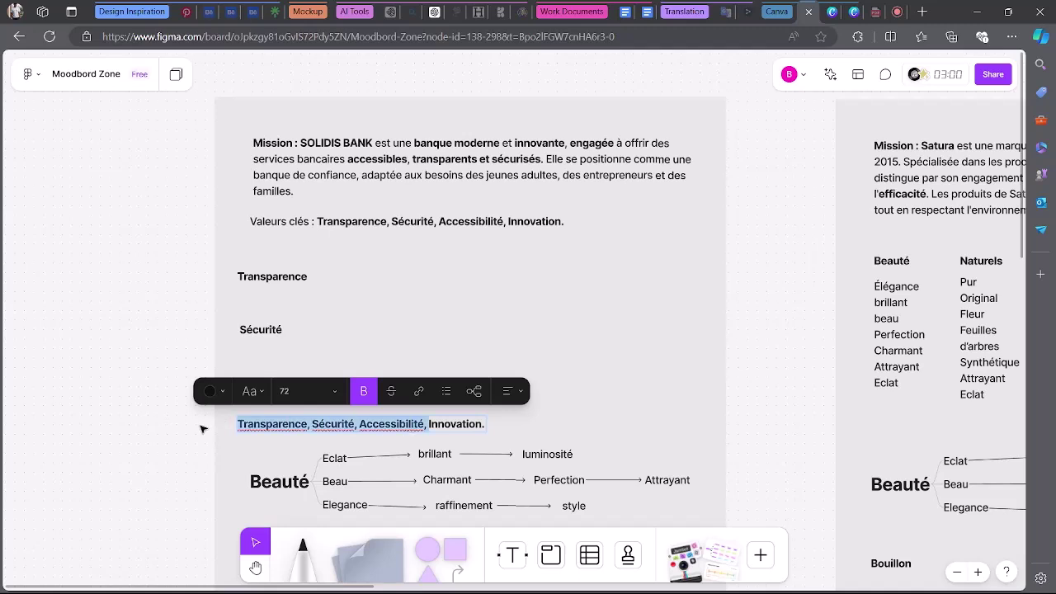
key(BackSpace)
key(Escape)
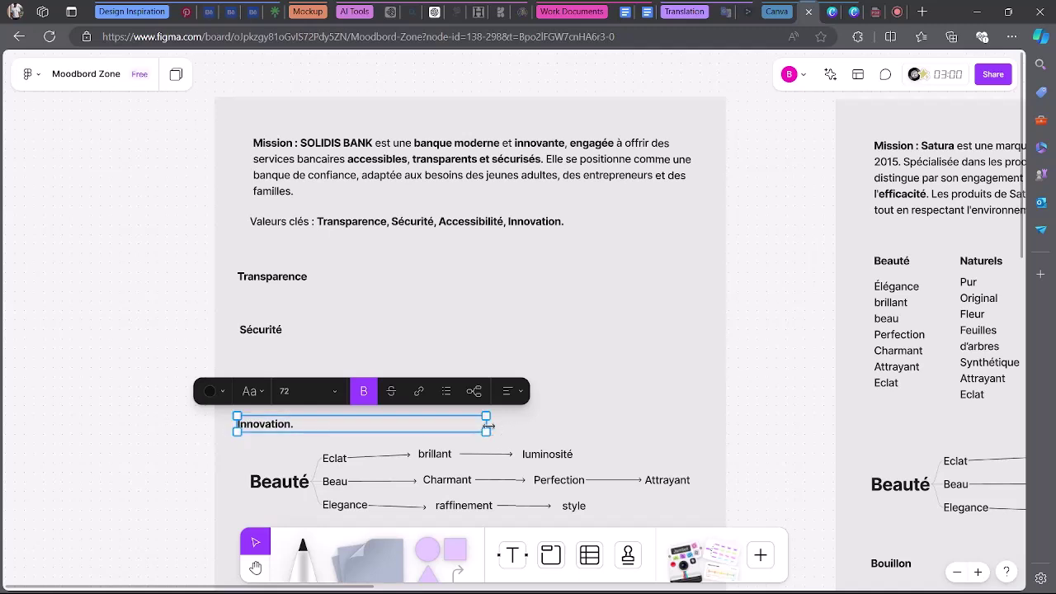
drag(486, 423, 292, 425)
double_click(291, 426)
click(292, 425)
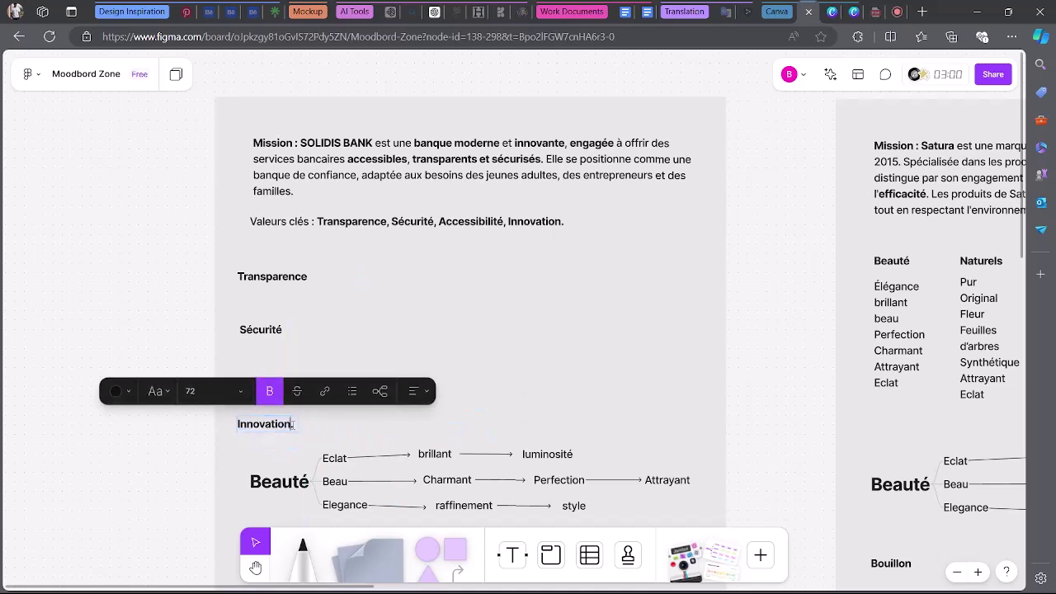
key(Escape)
drag(280, 429, 662, 282)
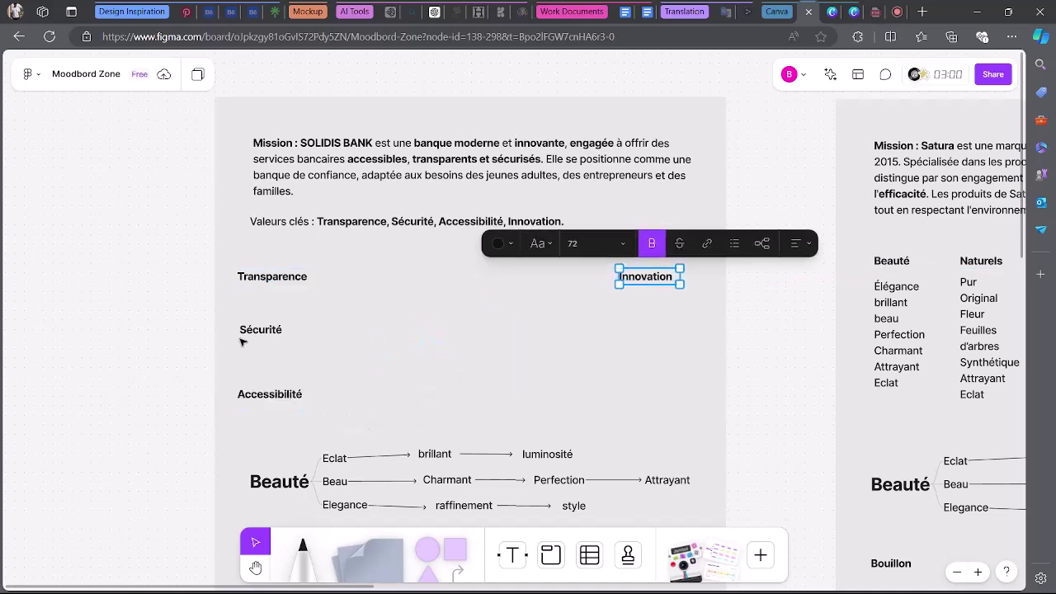
Line up Sécurité, Accessibilité and Innovation in a row beside Transparence.
drag(243, 342, 262, 337)
drag(356, 313, 373, 286)
drag(284, 395, 540, 279)
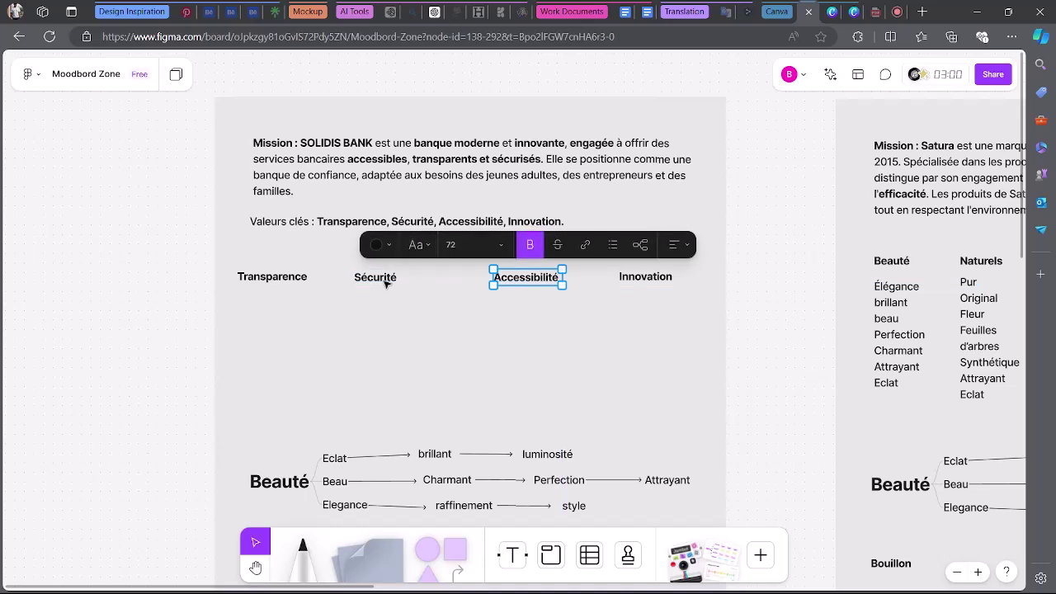
click(383, 284)
drag(384, 286, 381, 286)
click(577, 347)
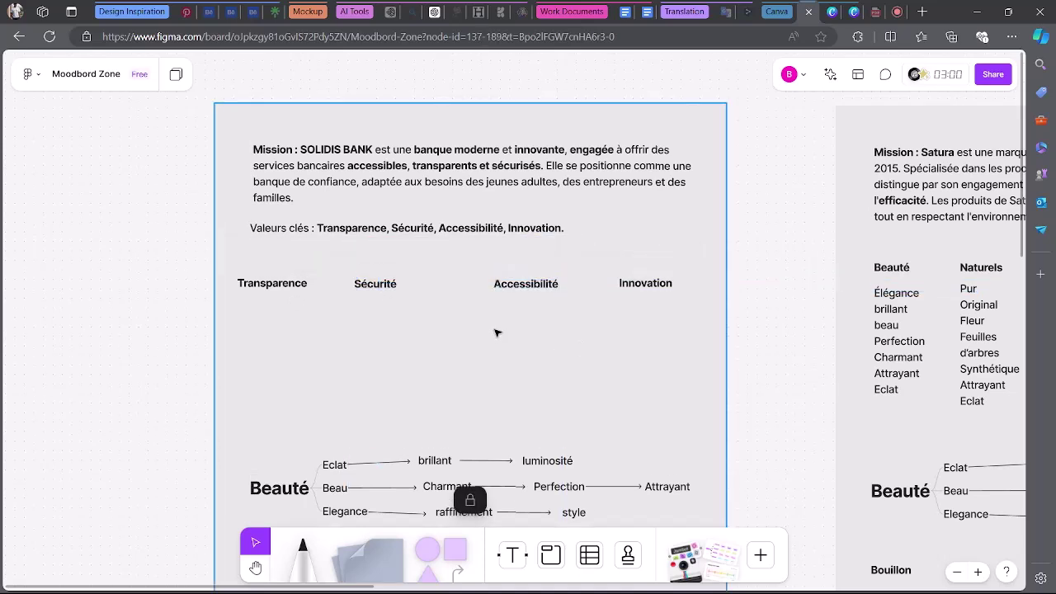
mouse_move(515, 286)
mouse_down()
mouse_move(496, 290)
mouse_move(508, 285)
mouse_up()
click(495, 289)
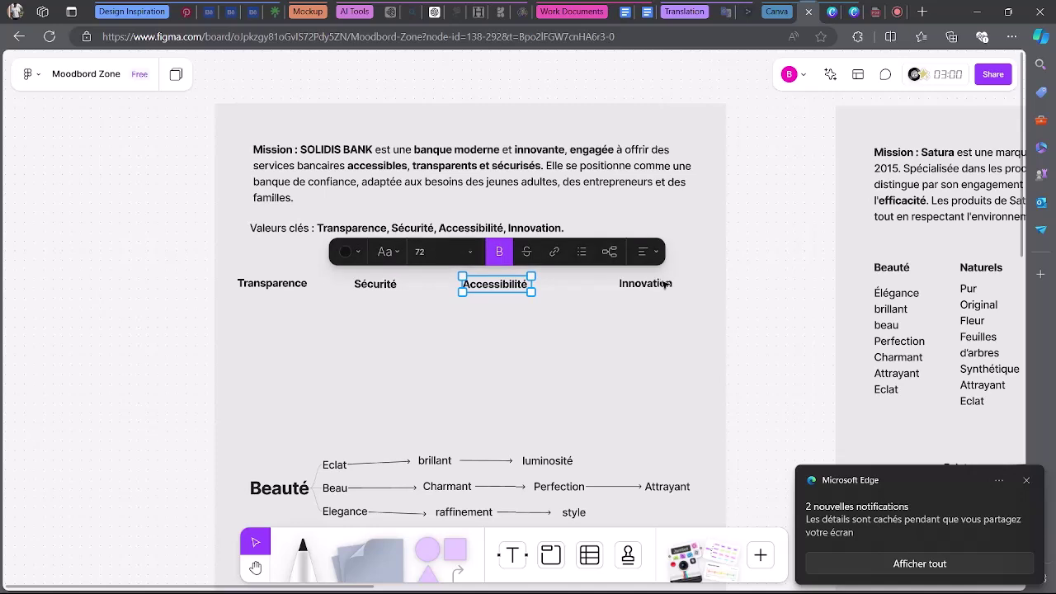
drag(665, 284, 629, 284)
Move all four value labels up together just beneath the Valeurs clés line.
click(301, 287)
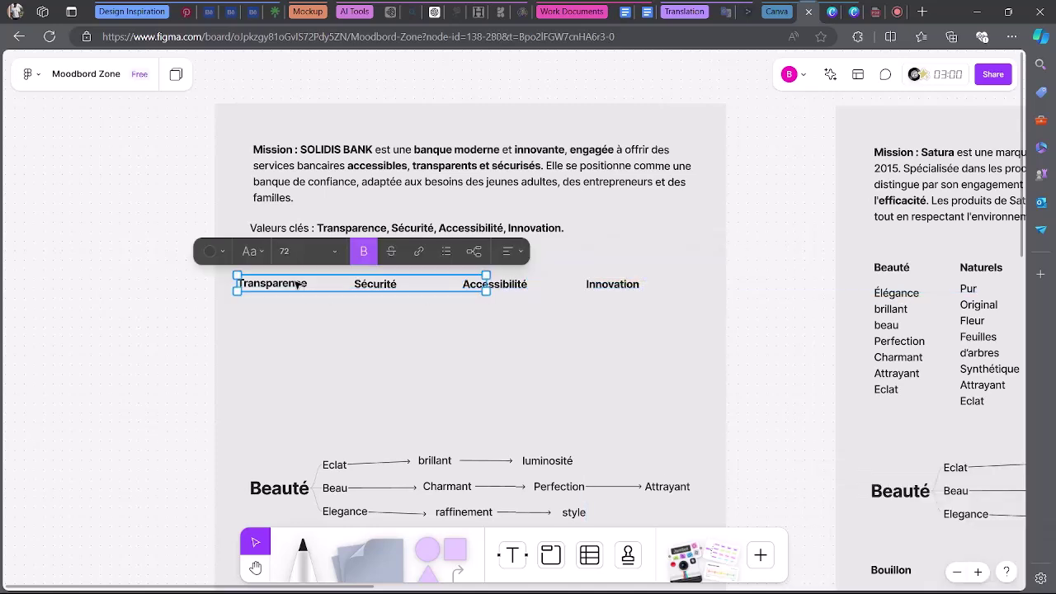
click(354, 348)
scroll(362, 354, down, 2)
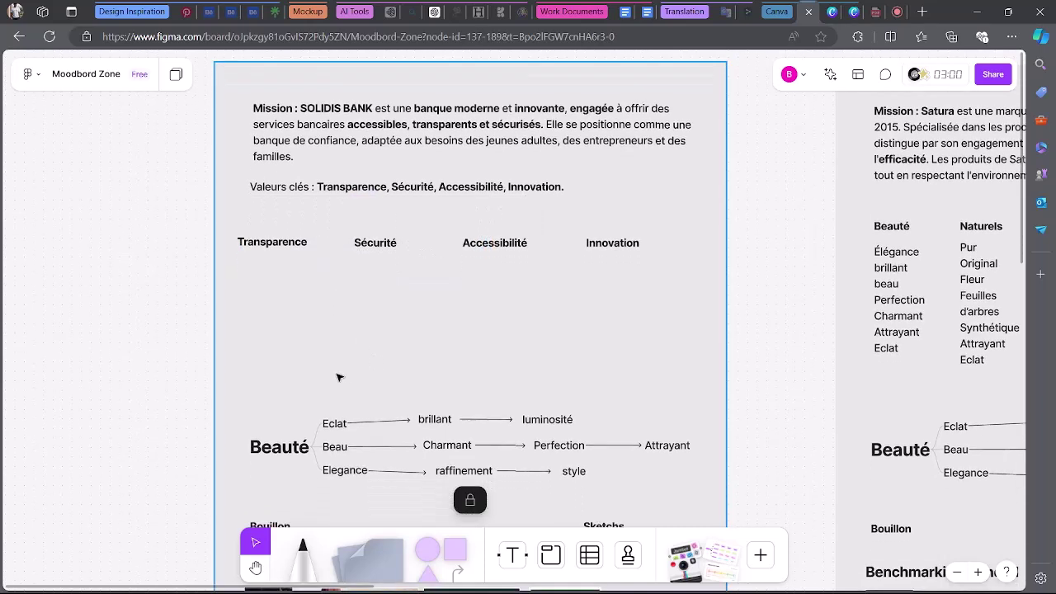
drag(262, 272, 626, 236)
click(297, 255)
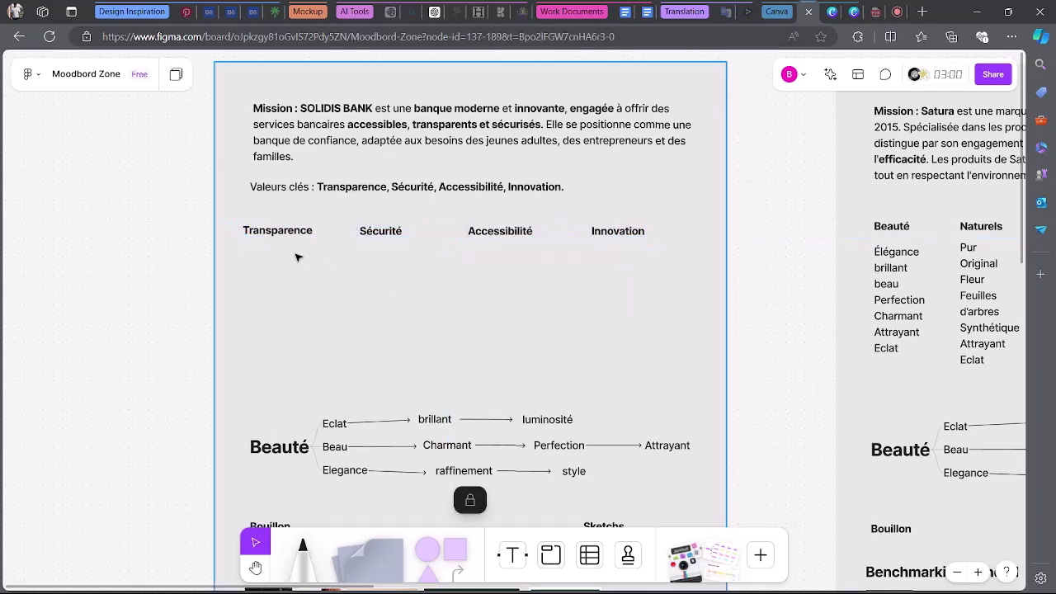
click(291, 237)
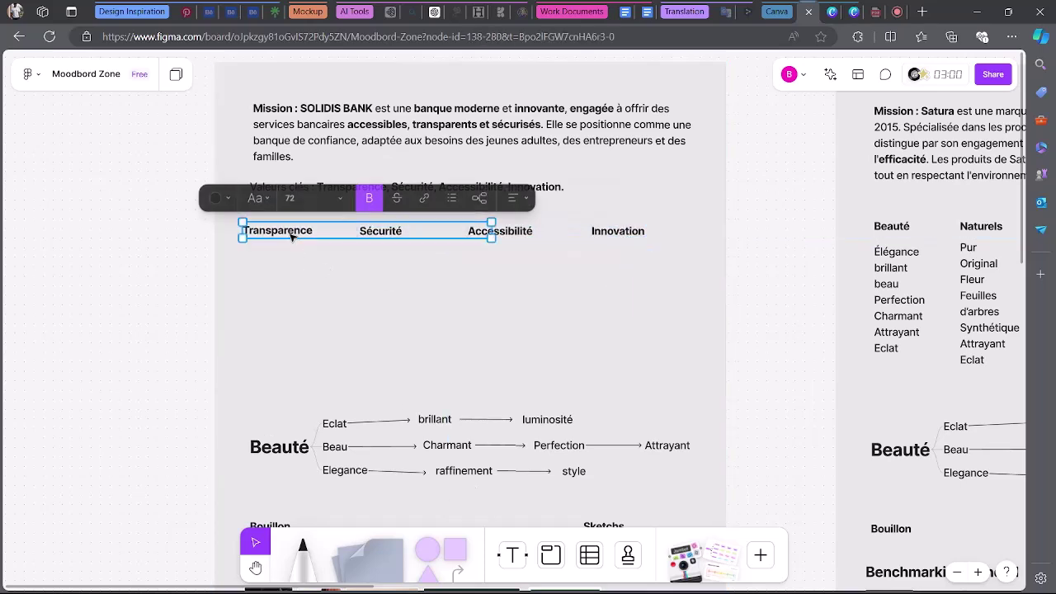
click(312, 281)
Go back to the Meet call and show the in-call chat messages.
click(874, 11)
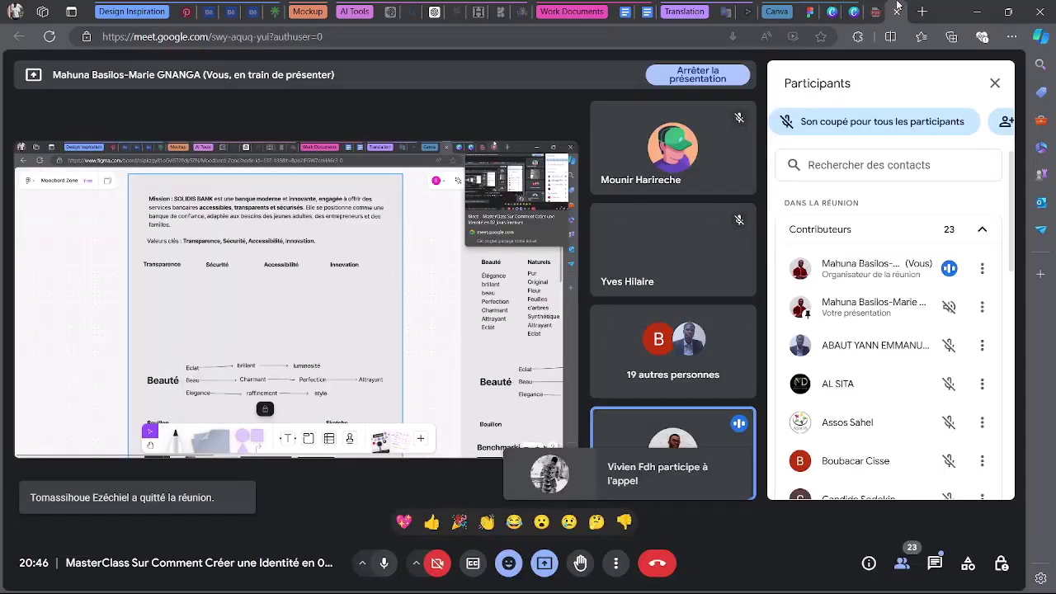
click(934, 562)
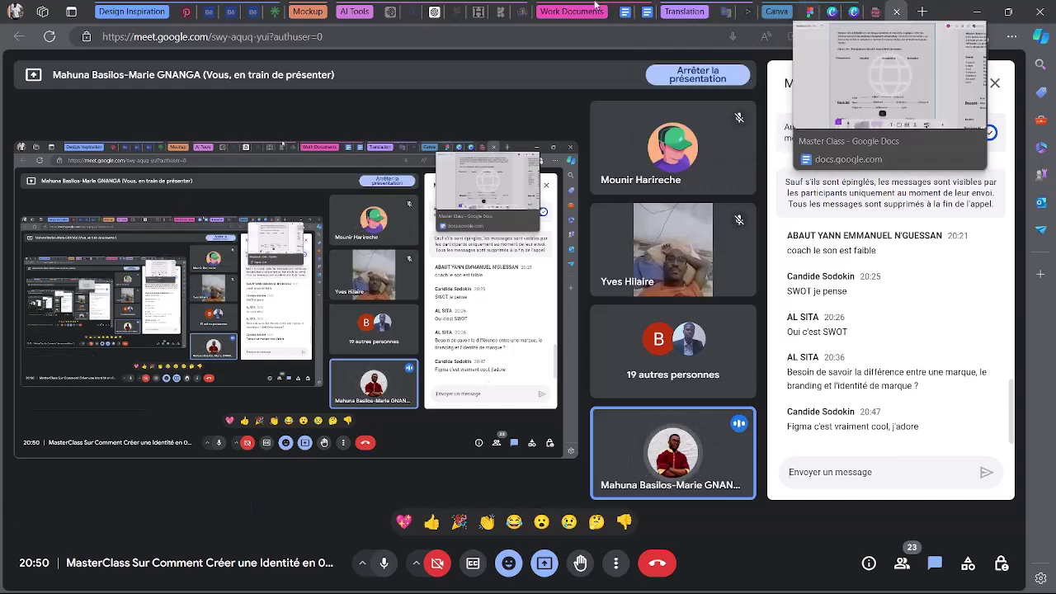
Search 'synonyme de transparence' in a new tab and select the five synonyms, Clarté to Netteté.
click(921, 9)
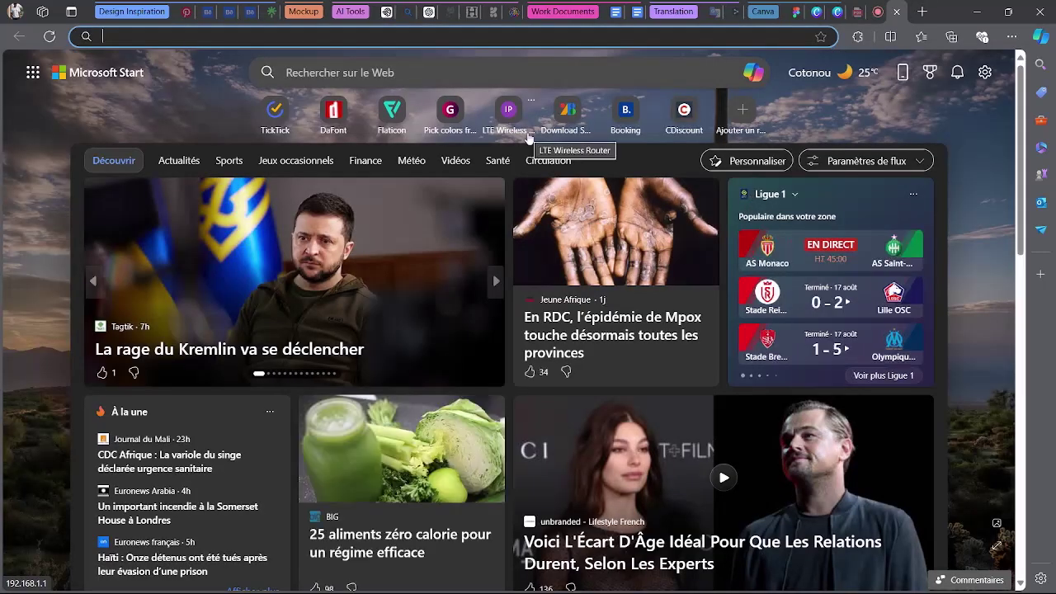
text(syni)
key(BackSpace)
text(o)
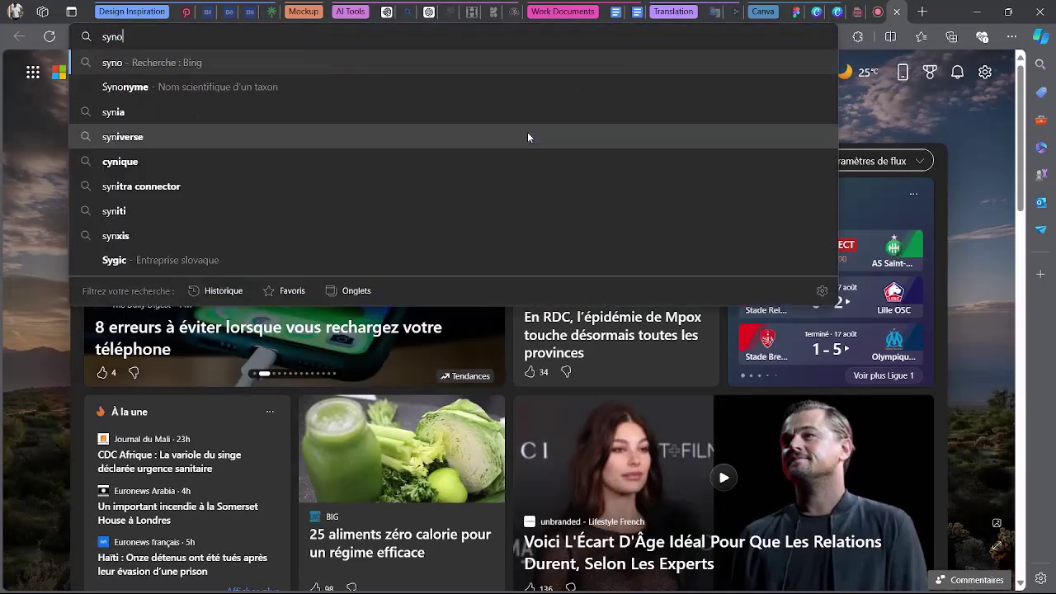
text(nym)
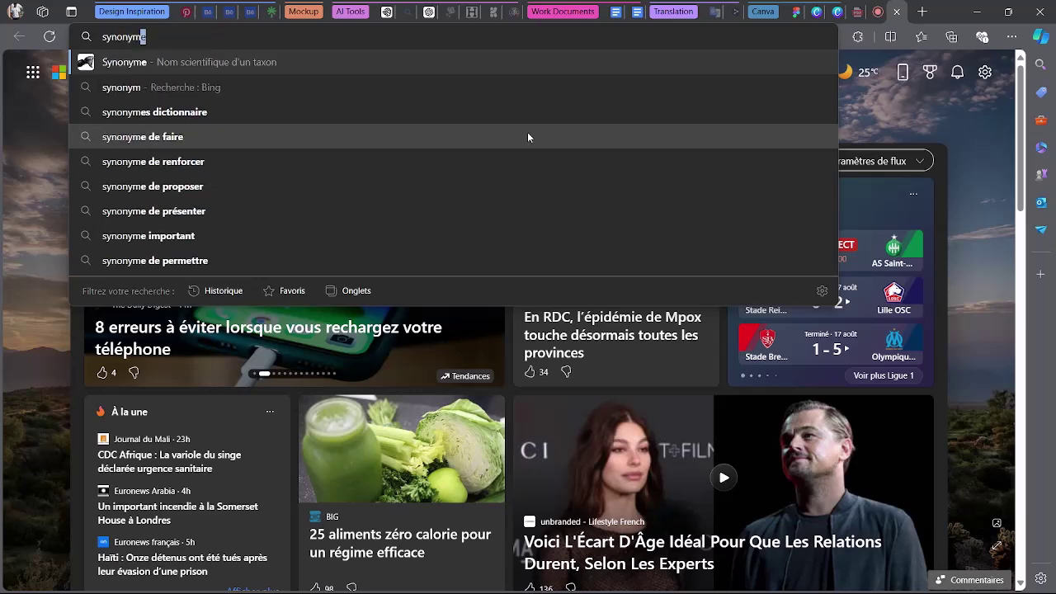
text(e de transparence)
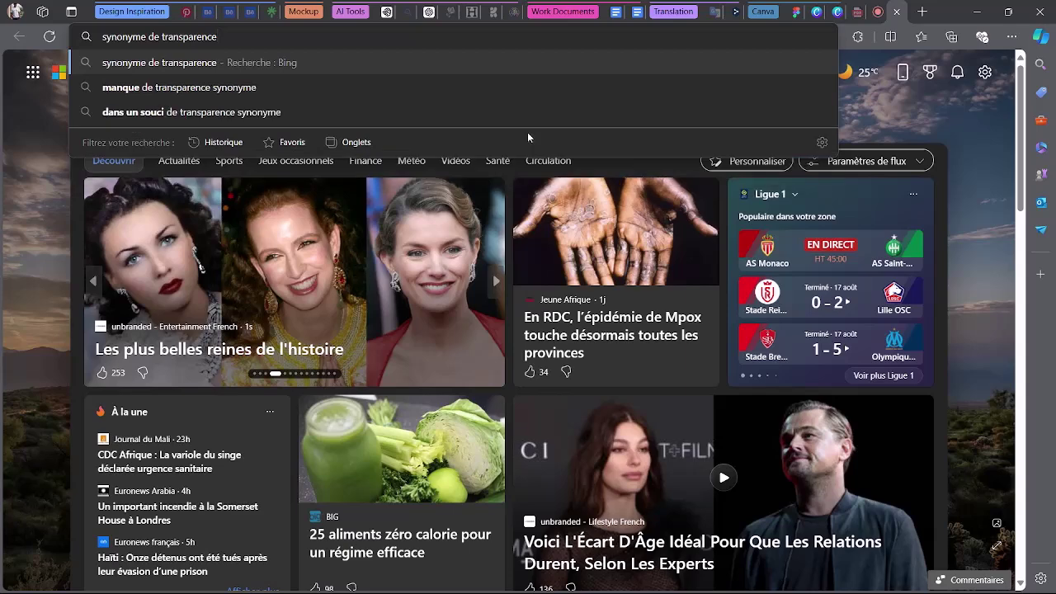
key(Return)
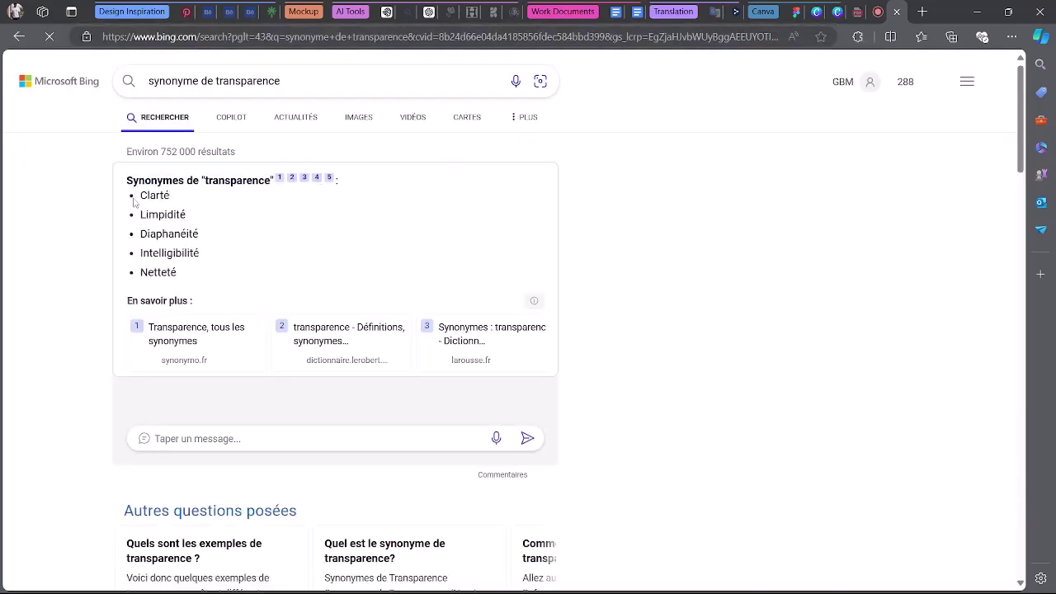
drag(162, 228, 202, 273)
key(ctrl+c)
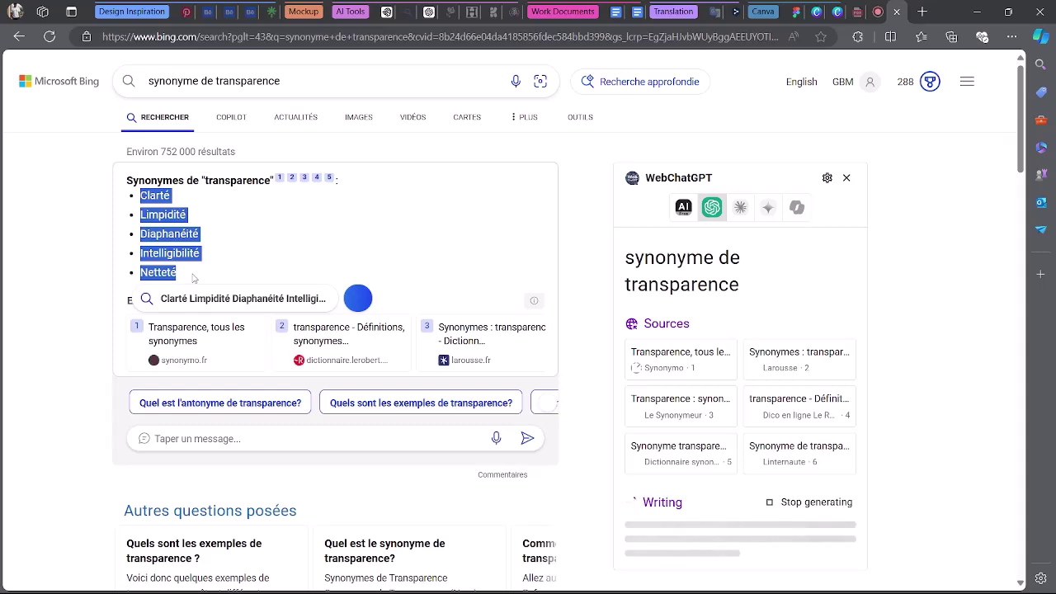
click(858, 12)
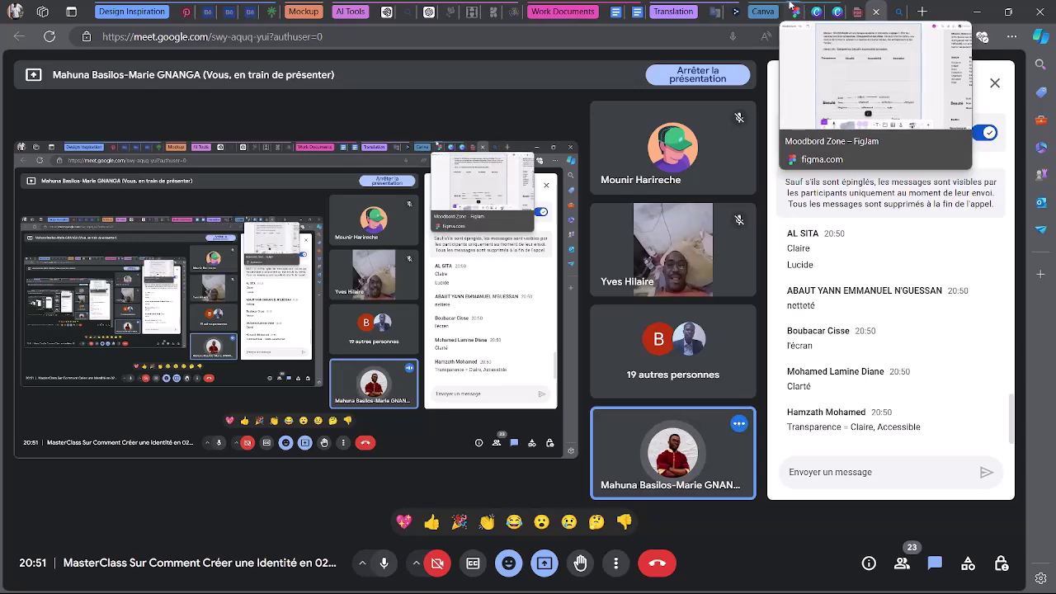
Back on the Moodbord Zone board, select the value headings row, try moving it, then undo.
click(800, 7)
click(270, 232)
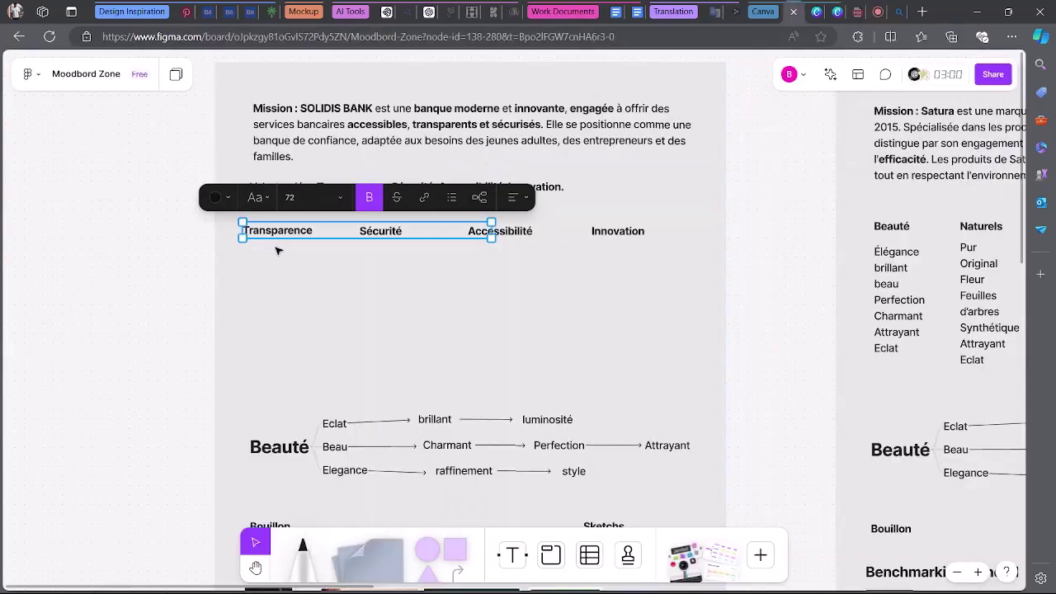
click(294, 232)
key(Escape)
drag(492, 230, 327, 231)
key(ctrl+z)
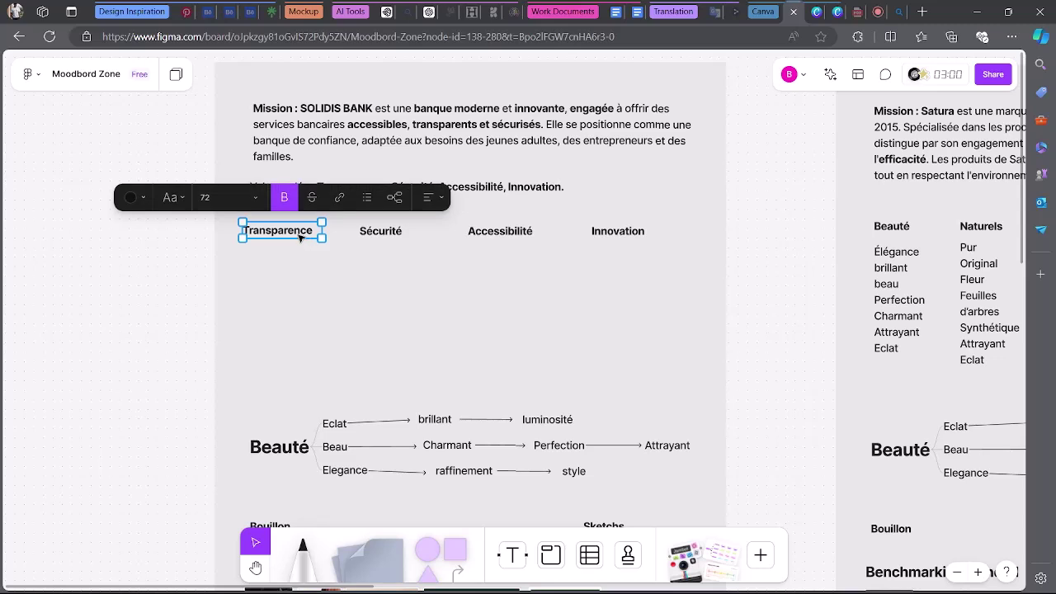
Copy Transparence just below it, unbold the copy, and paste the synonym list over it.
drag(306, 242, 298, 274)
double_click(299, 272)
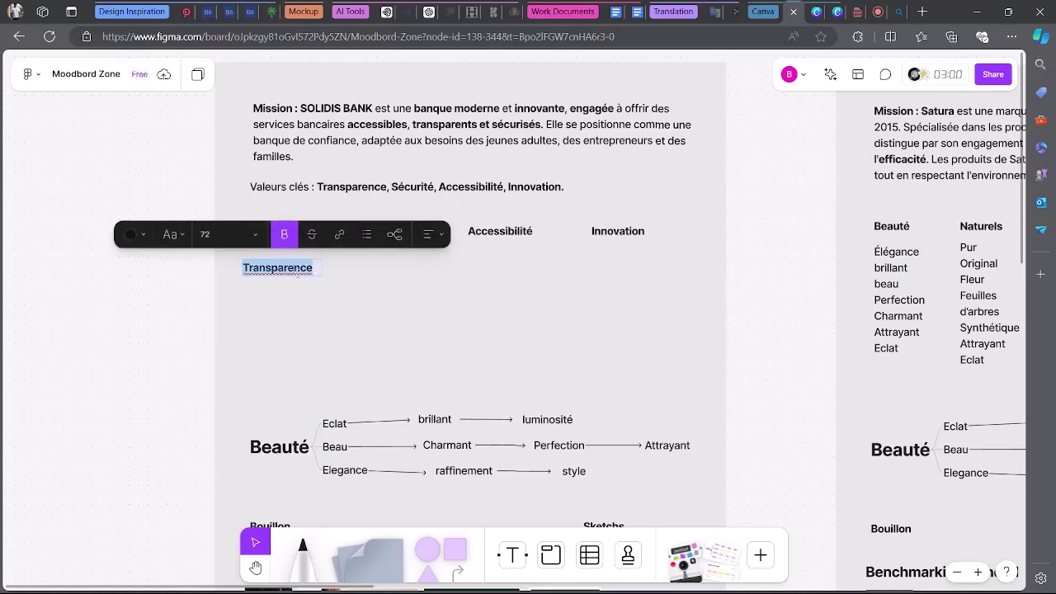
click(291, 236)
key(ctrl+v)
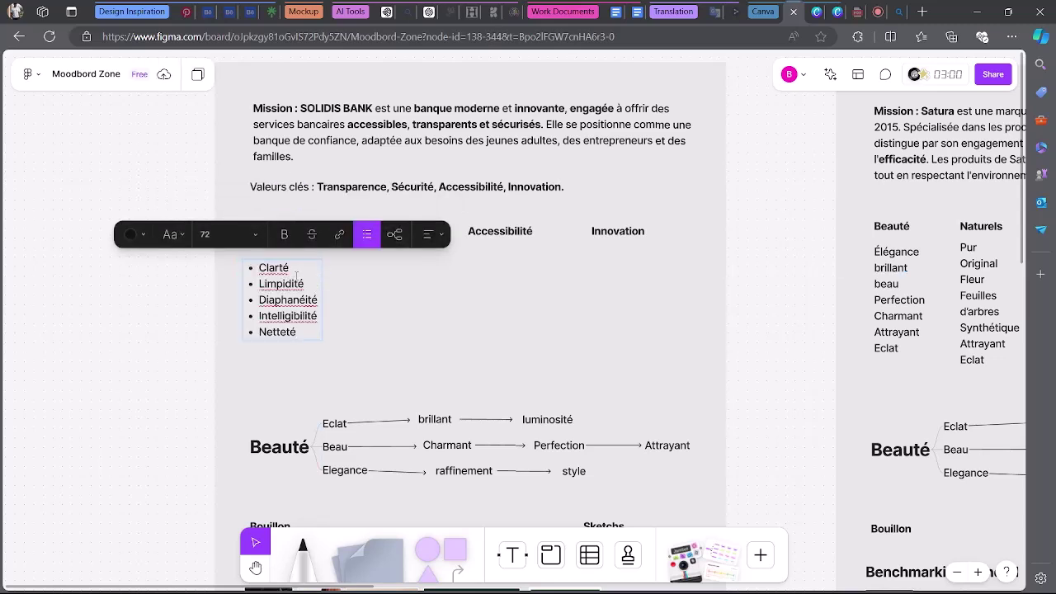
Shorten Limpidité to Limpide and delete Diaphanéité from the list, then go back to Meet.
drag(303, 283, 251, 283)
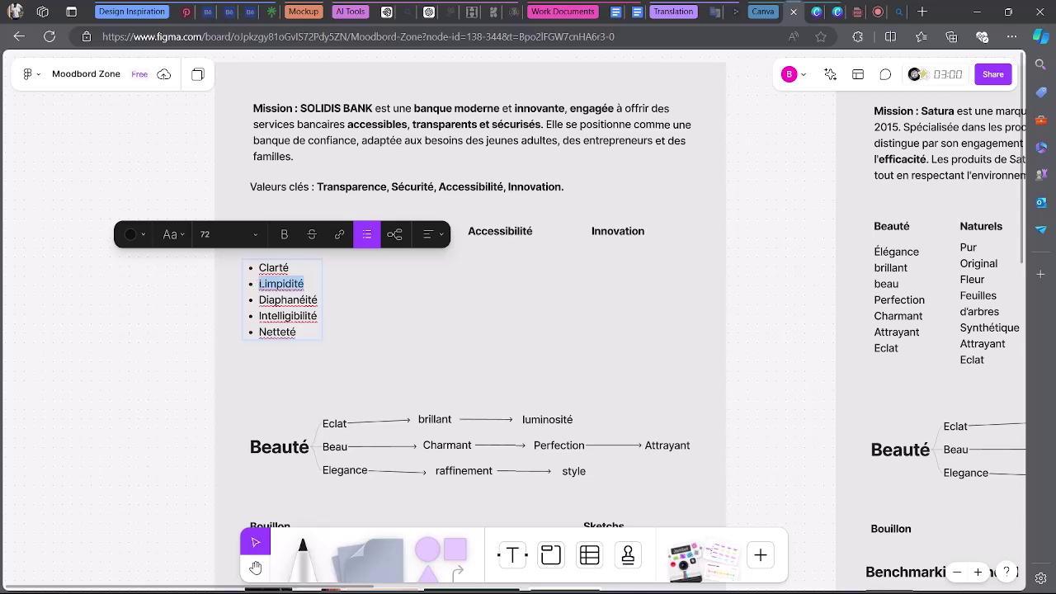
text(Li)
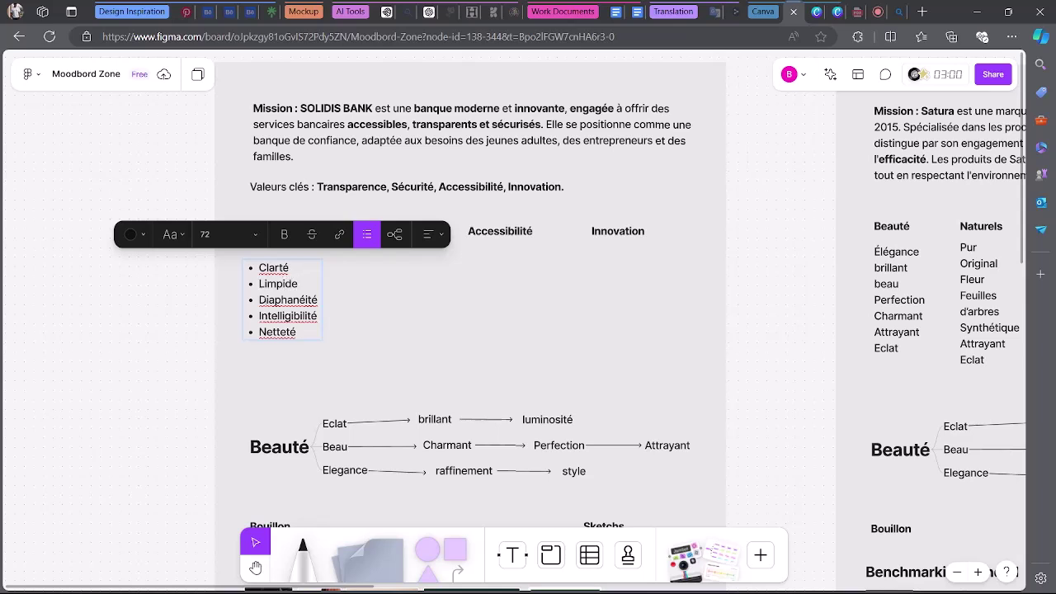
drag(258, 299, 326, 302)
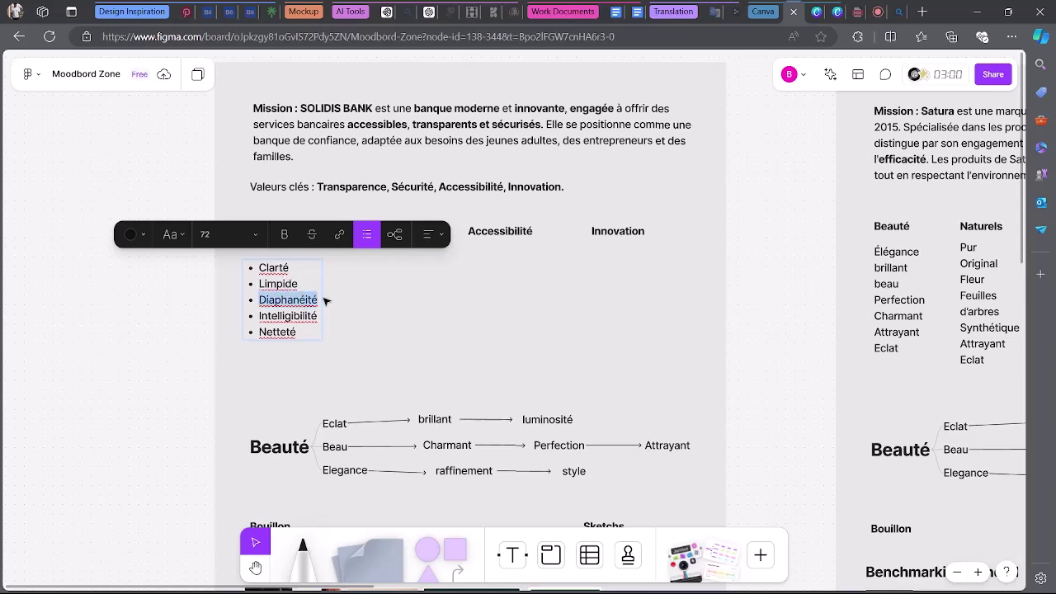
key(BackSpace)
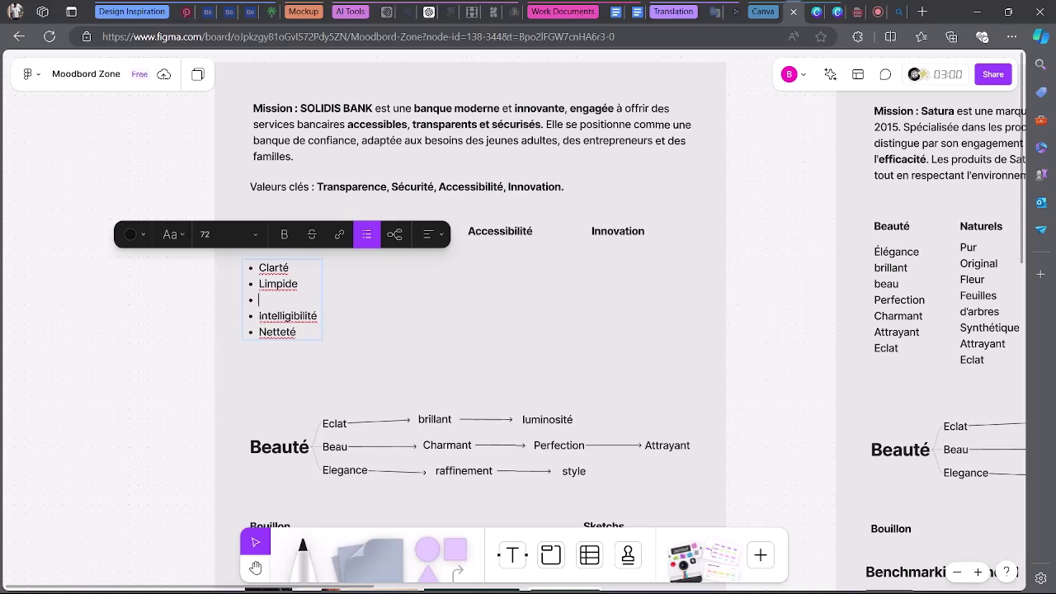
click(858, 11)
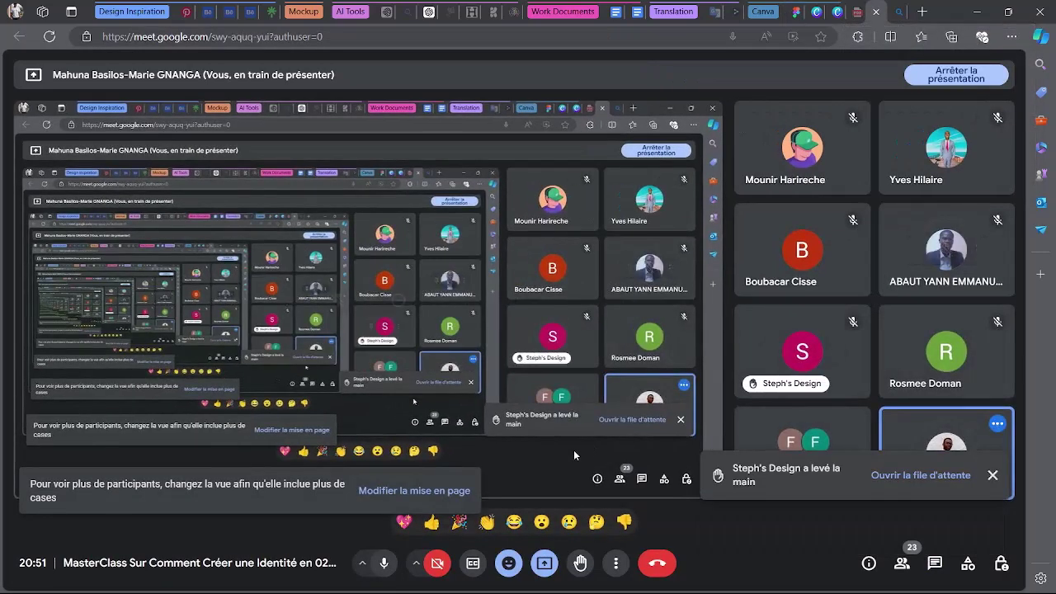
Read the synonym suggestions in the Meet call chat, then return to the Moodbord Zone board.
click(934, 564)
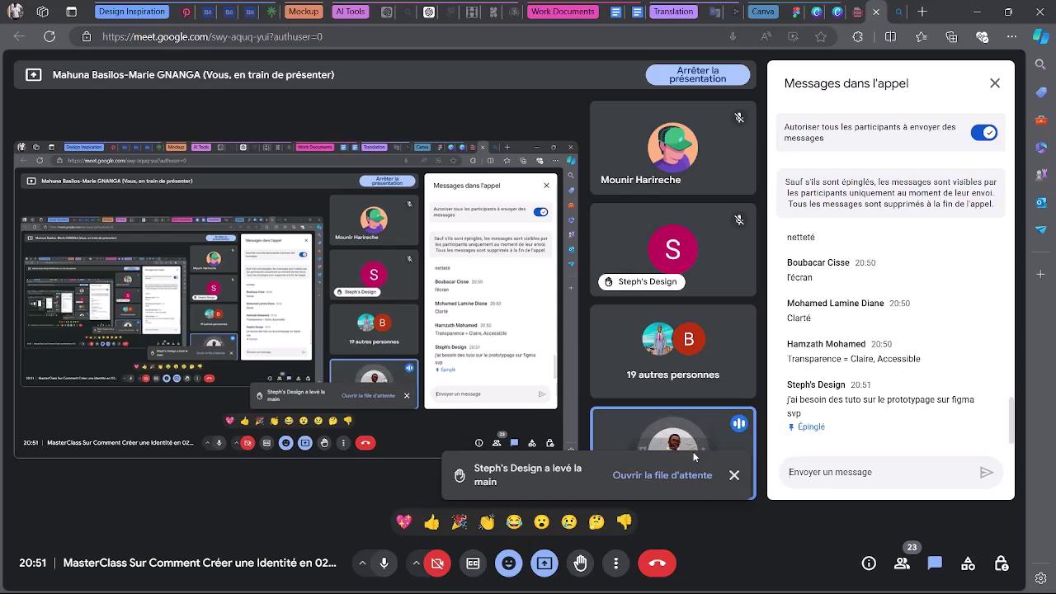
click(814, 10)
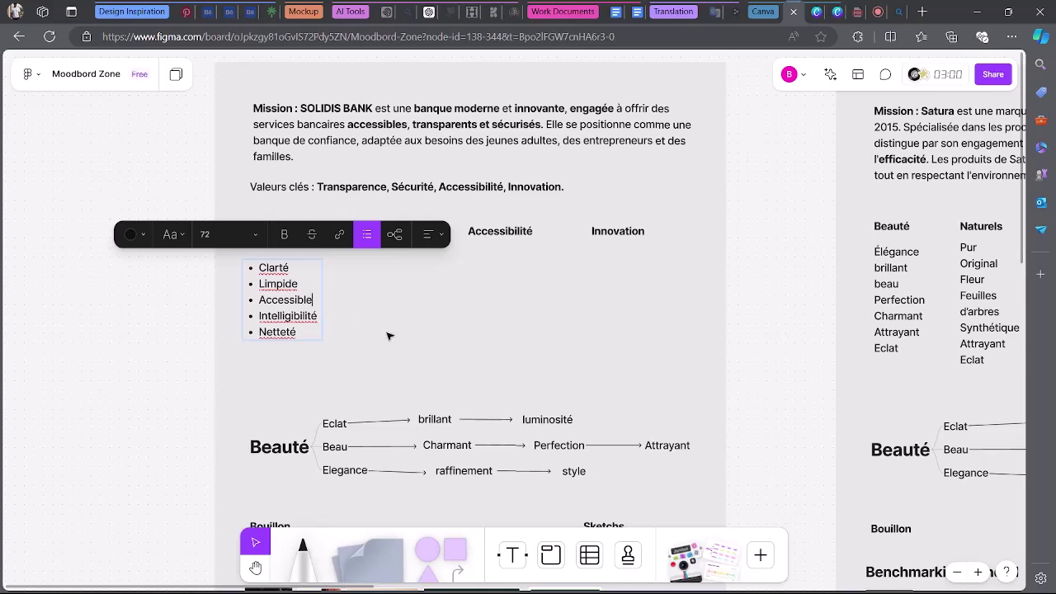
Move the synonym list under Transparence, place a copy under Sécurité, and start retyping its Clarté.
key(Escape)
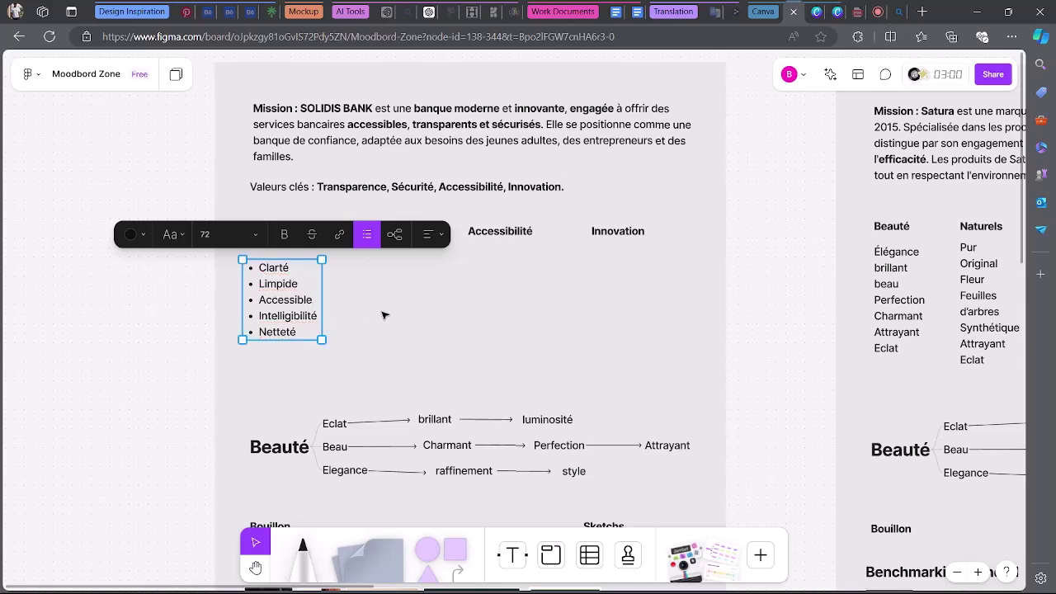
click(383, 315)
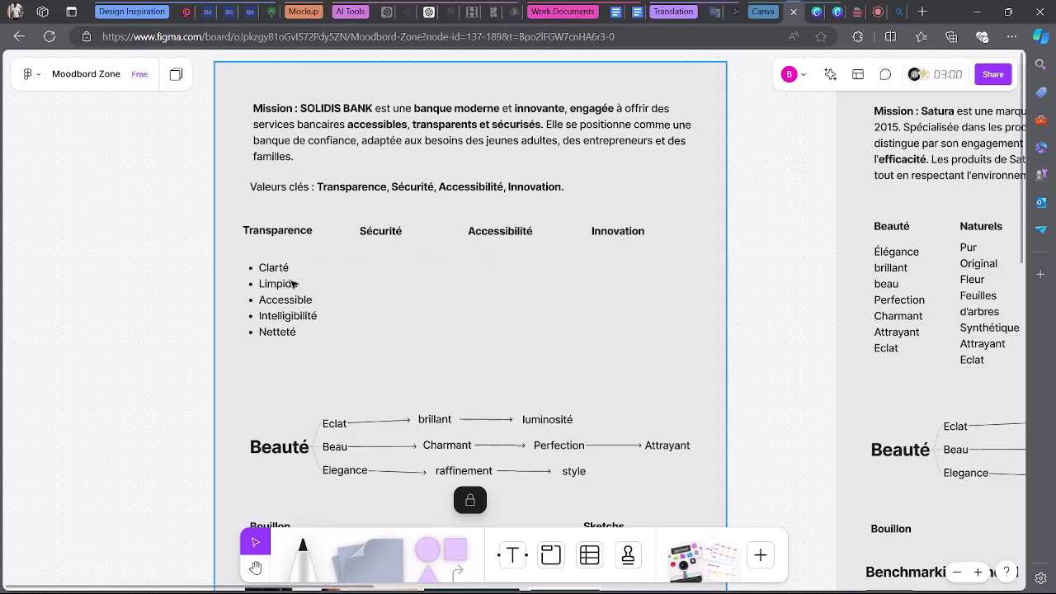
click(285, 283)
drag(284, 284, 403, 285)
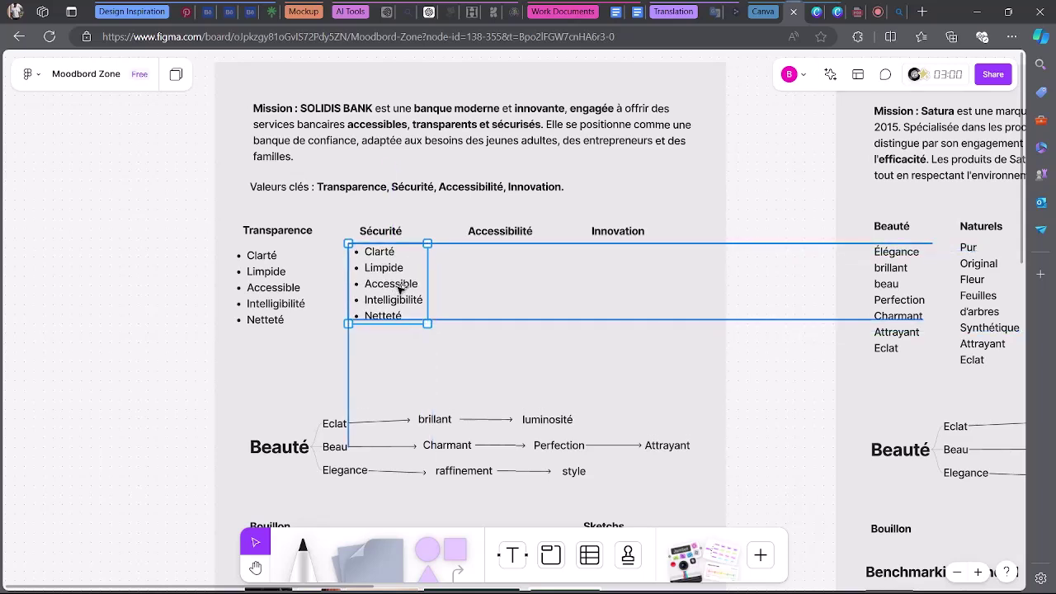
double_click(379, 255)
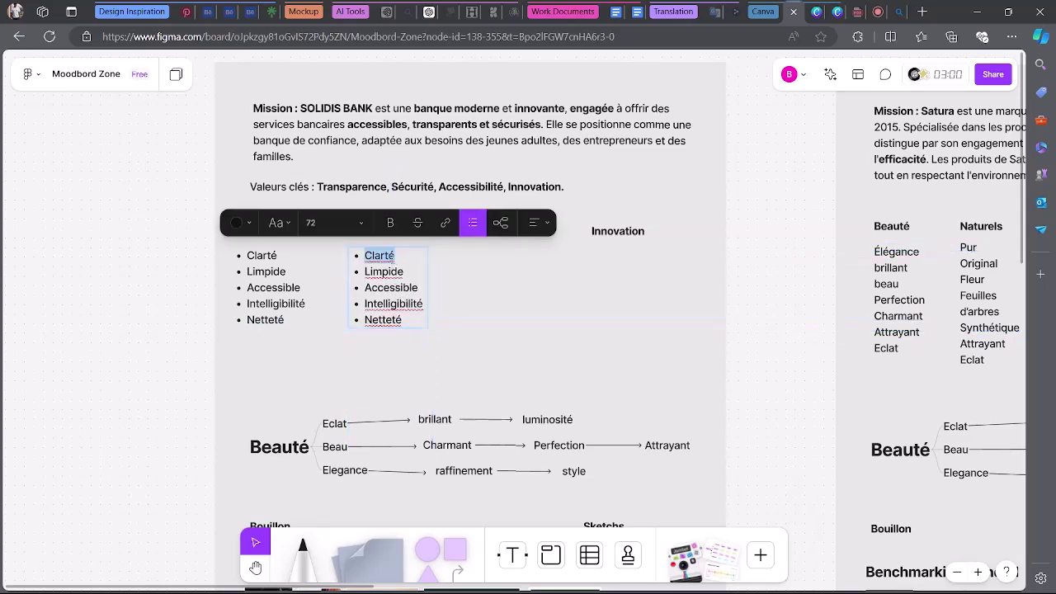
text(Force)
Change the Bing query from transparence to 'synonyme de securité' and run the search.
click(899, 11)
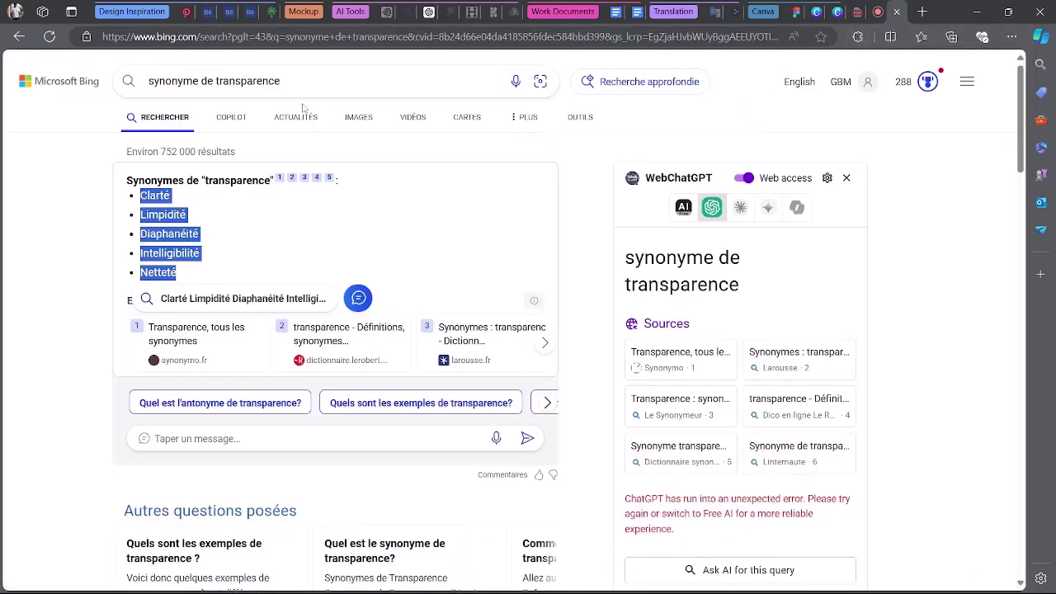
click(281, 81)
drag(282, 81, 216, 81)
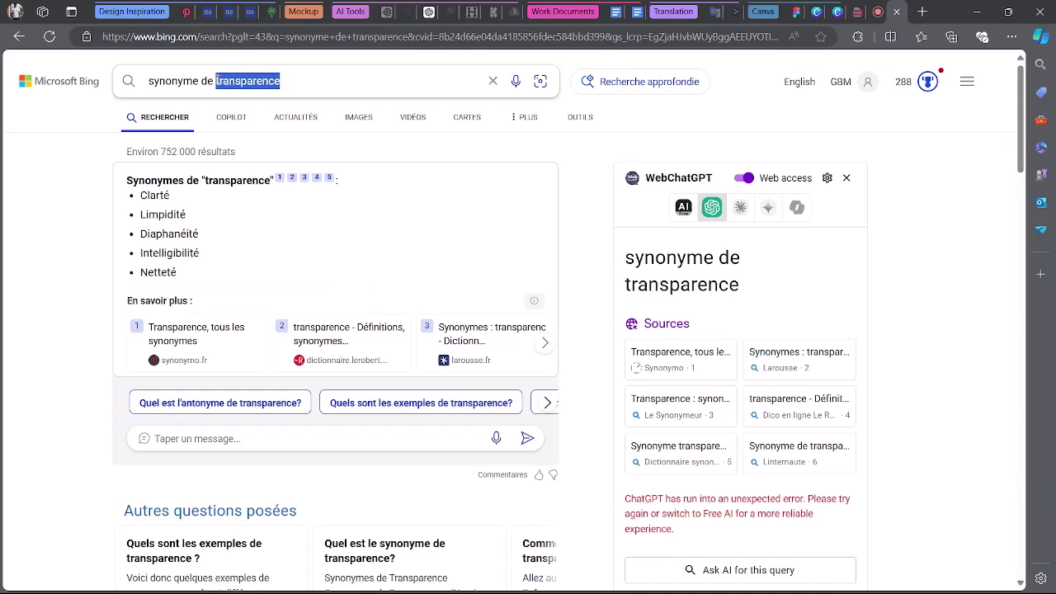
text(secr)
key(BackSpace)
text(u)
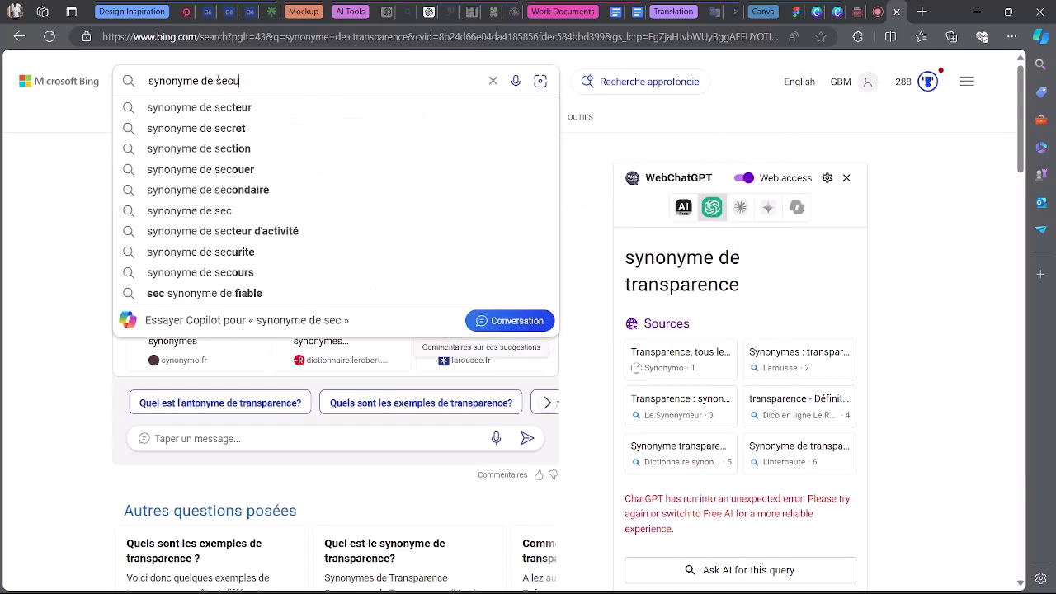
text(rité)
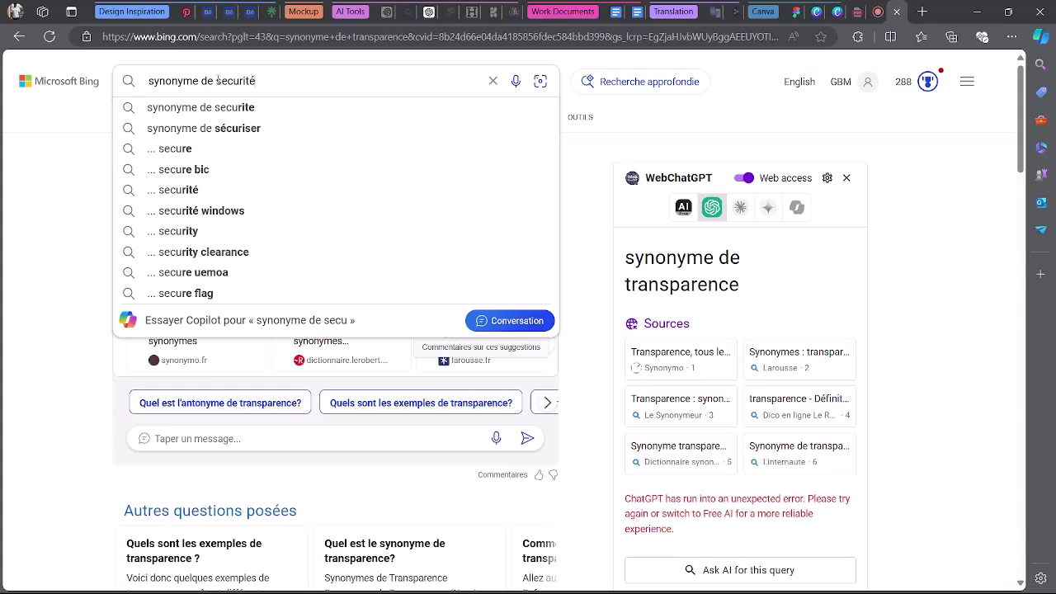
key(Return)
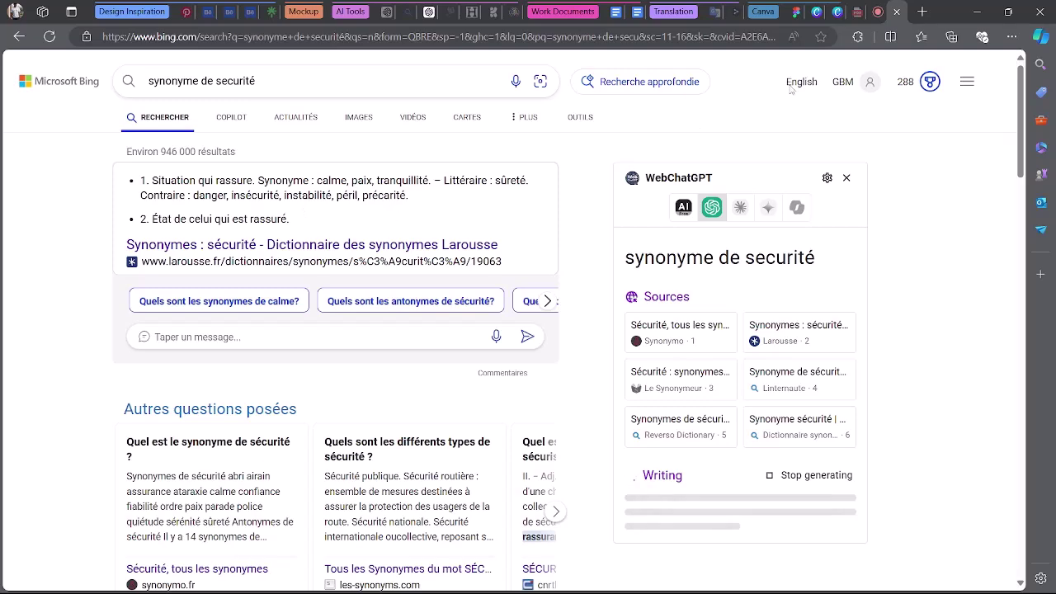
Replace Limpide, Accessible and Intelligibilité in the Sécurité list with Bing's sécurité synonyms.
click(789, 7)
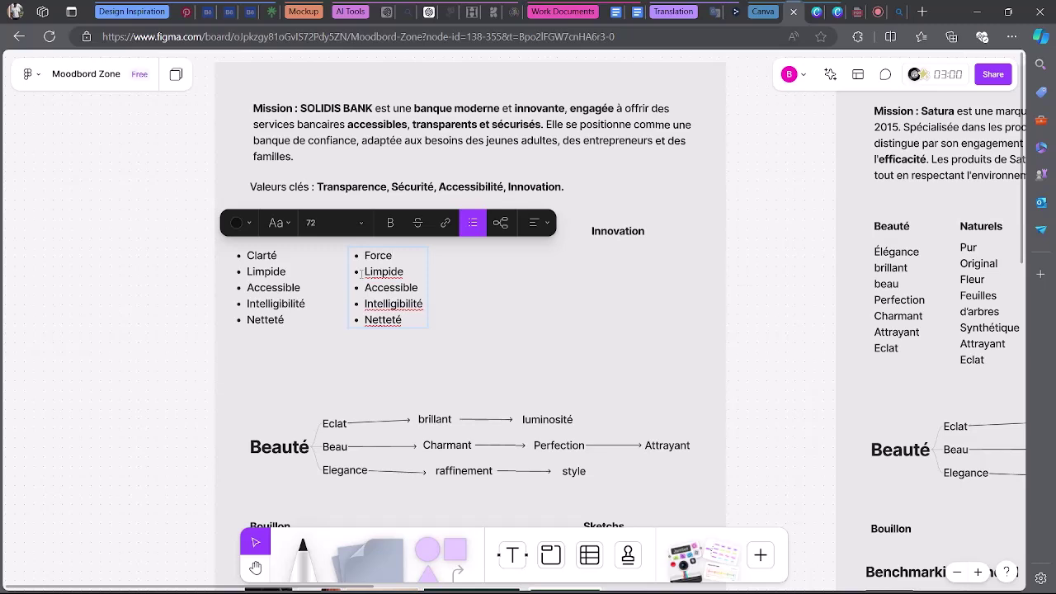
drag(366, 272, 405, 273)
text(Paix)
drag(365, 287, 415, 287)
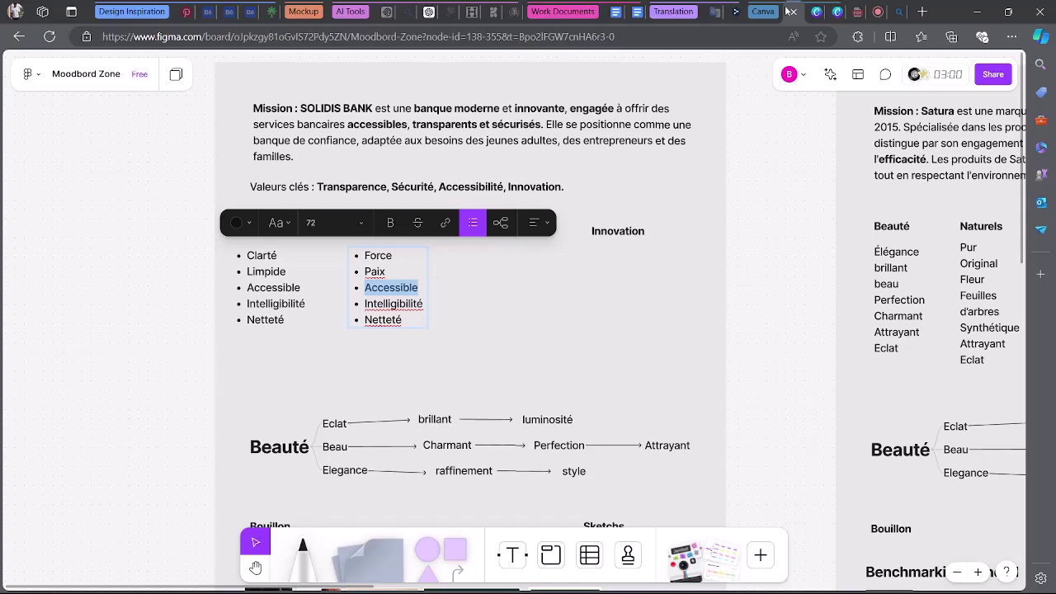
click(877, 11)
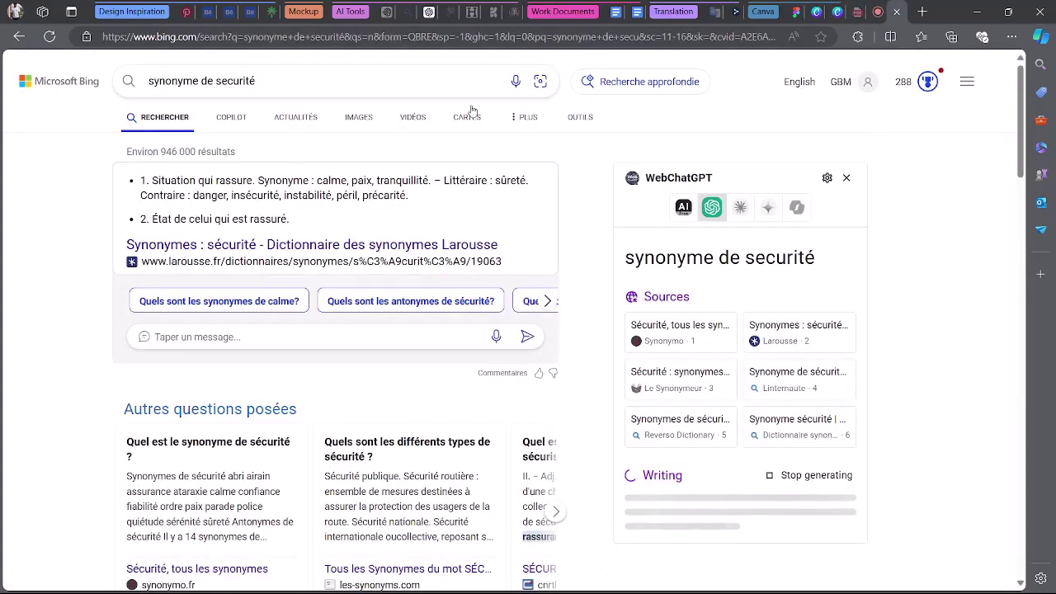
click(779, 11)
text(Calme)
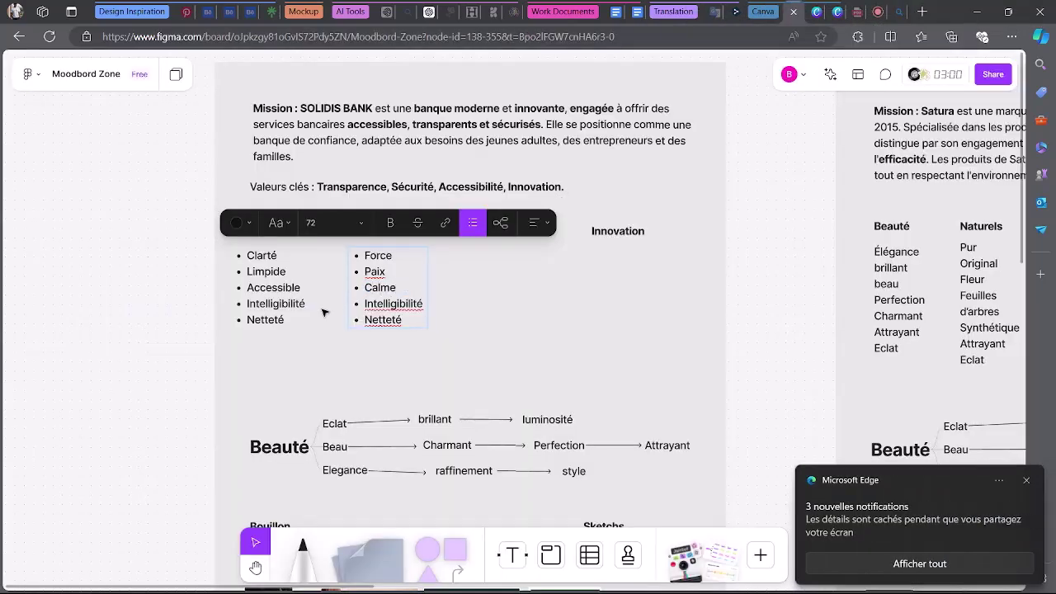
drag(365, 303, 426, 303)
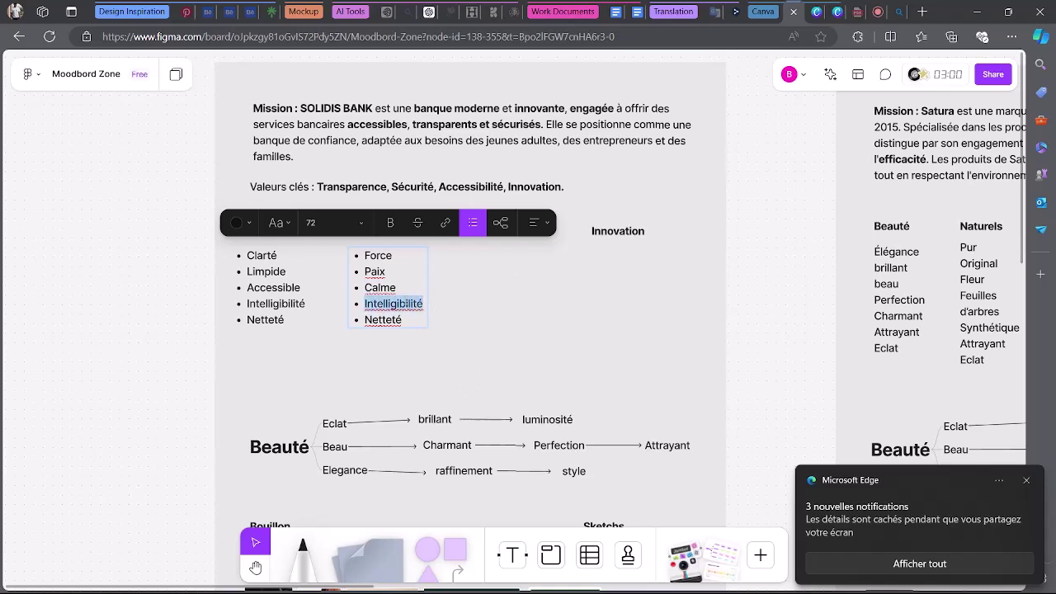
click(892, 8)
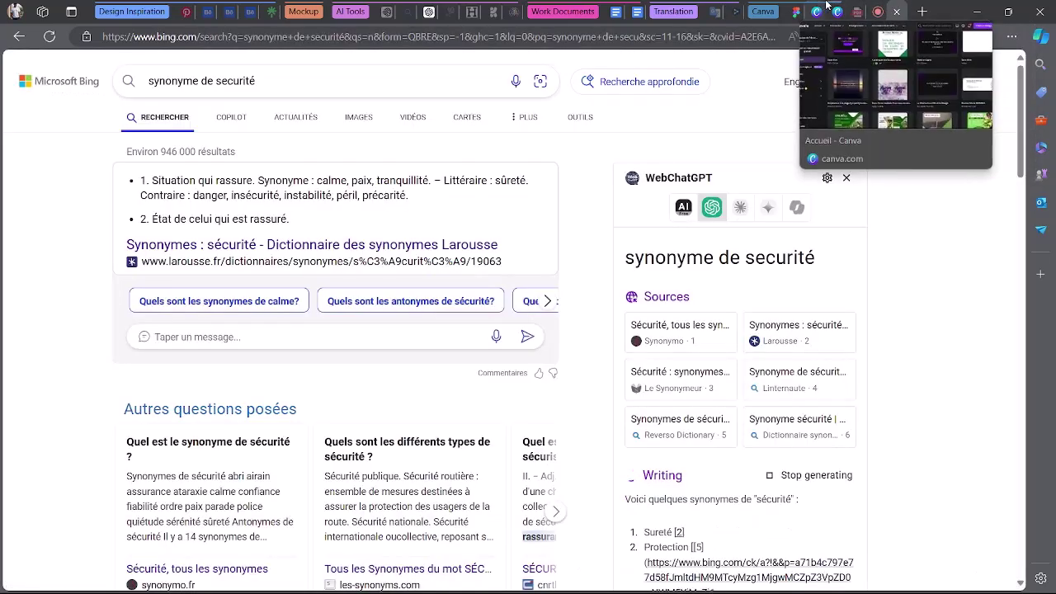
click(795, 11)
text(Sureté)
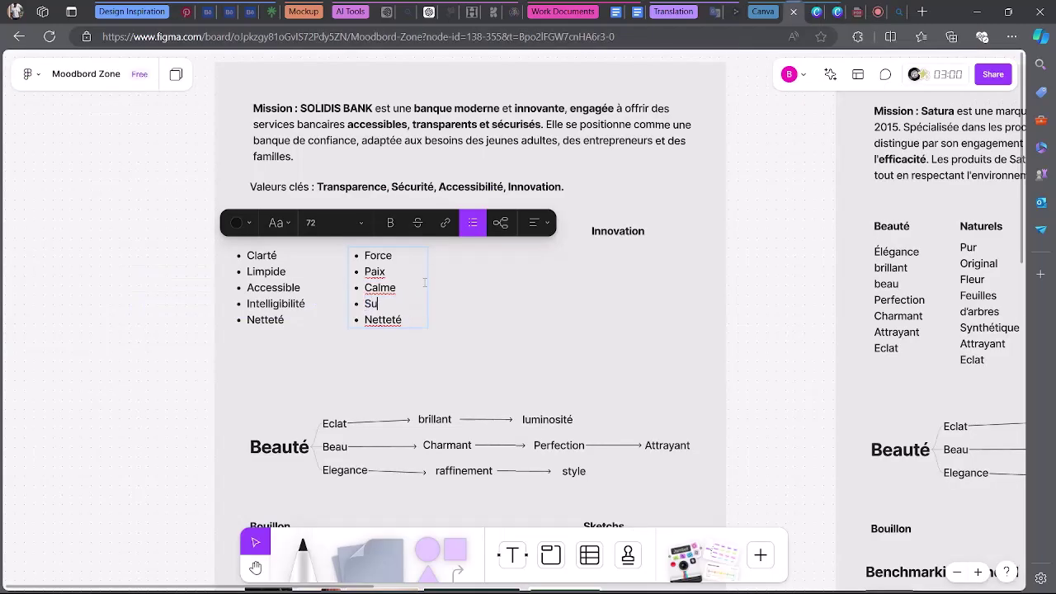
After checking the Meet chat, replace Nettété with Virgilence in the Sécurité list.
click(858, 11)
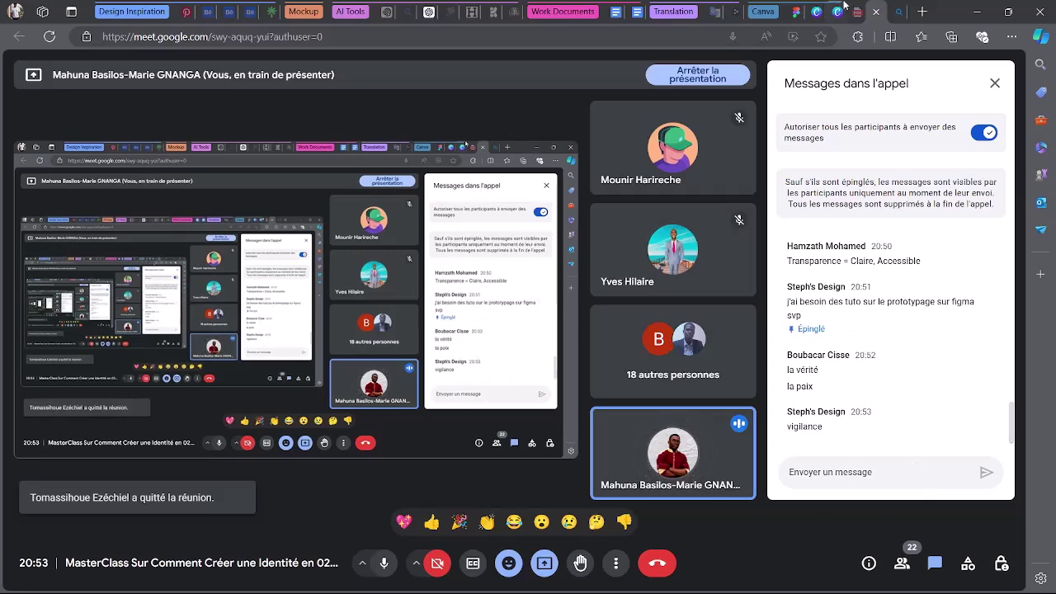
click(796, 12)
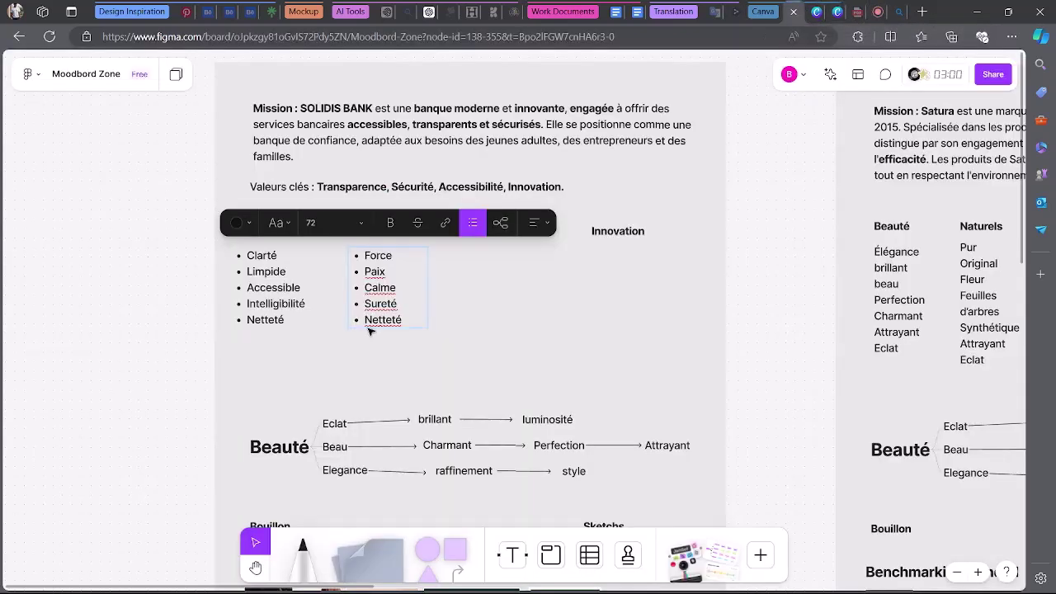
double_click(412, 321)
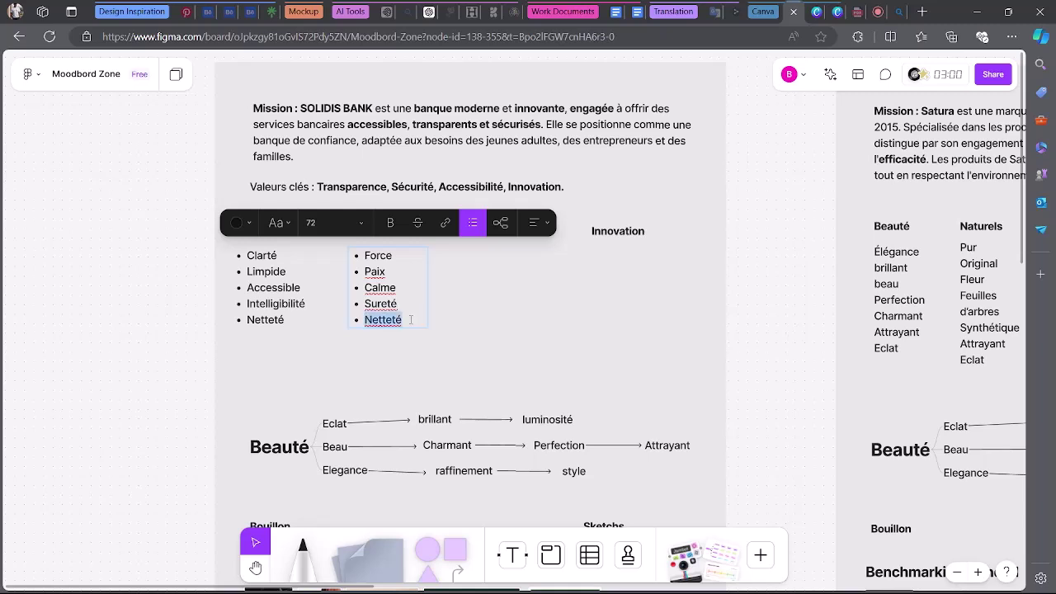
text(VBirgilence)
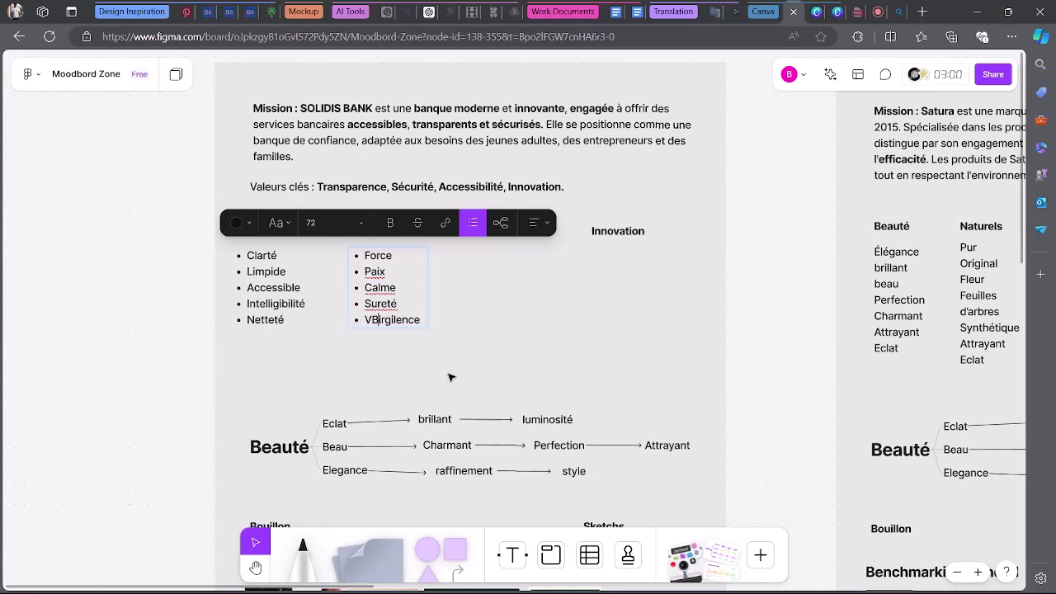
key(BackSpace)
key(Escape)
Nudge the Accessibilité heading left and duplicate the Sécurité list beneath it.
click(773, 231)
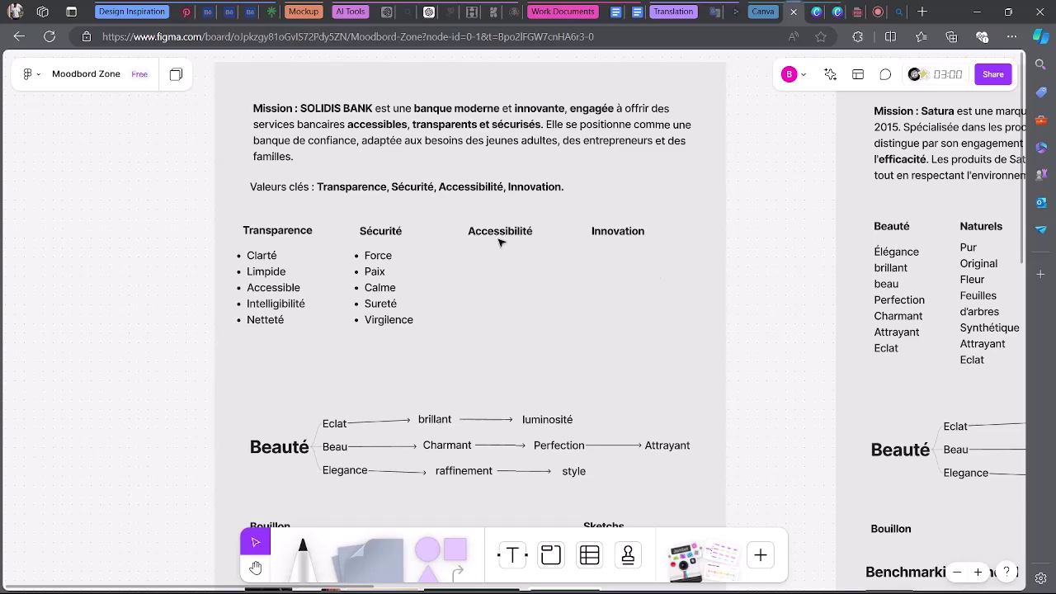
drag(499, 236, 494, 236)
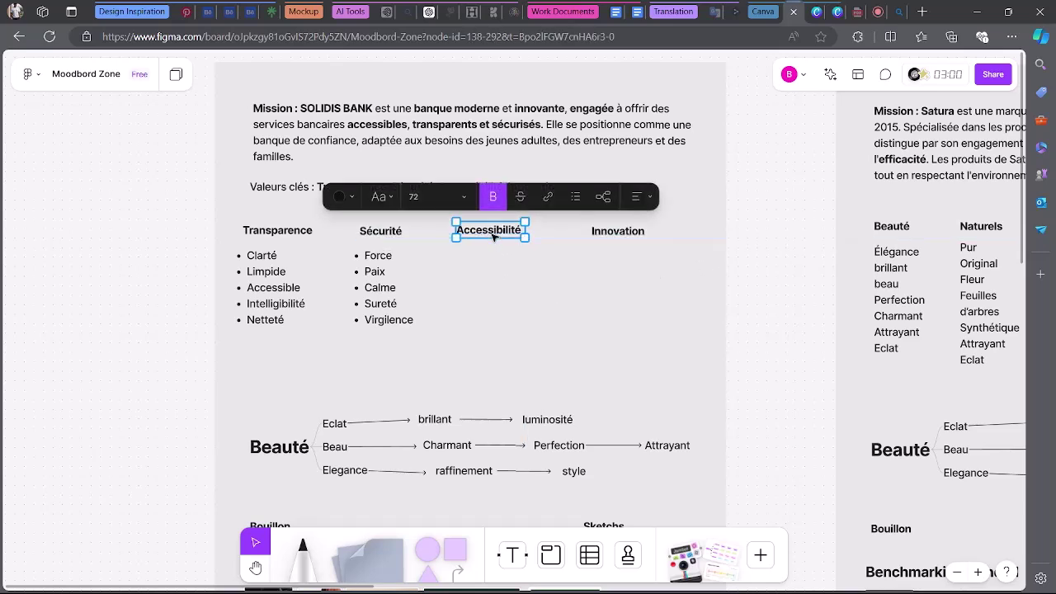
click(384, 285)
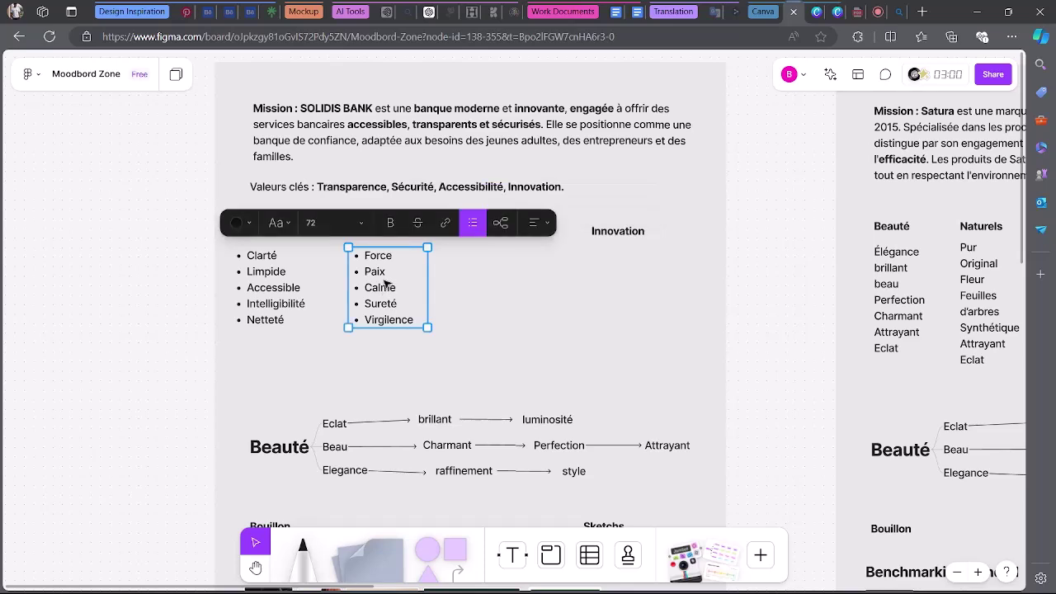
drag(384, 282, 495, 283)
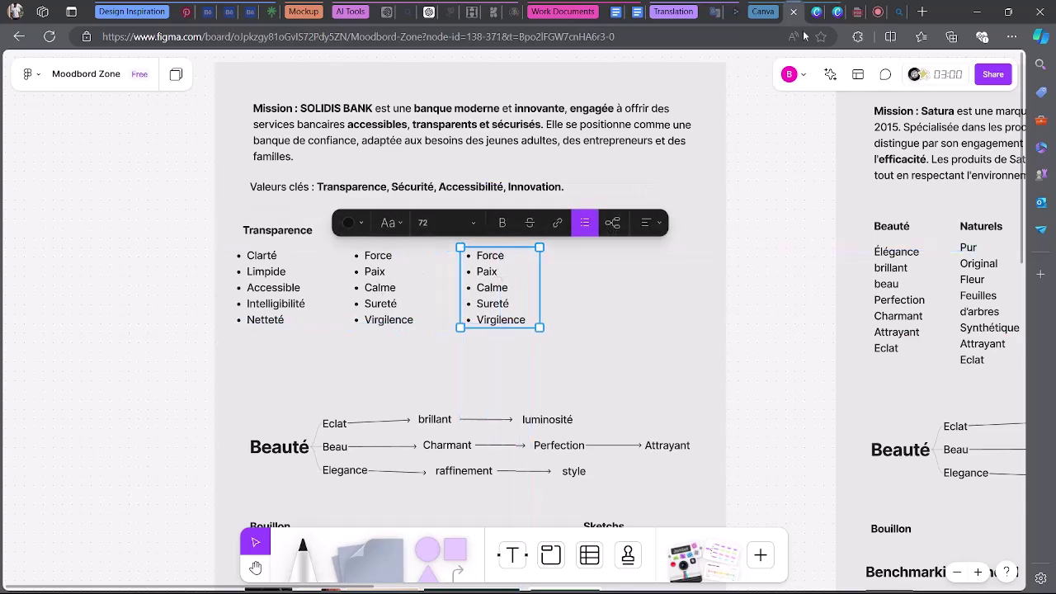
click(883, 12)
Search Bing for synonyms of accessibilité and select the suggested synonym list to copy.
double_click(217, 83)
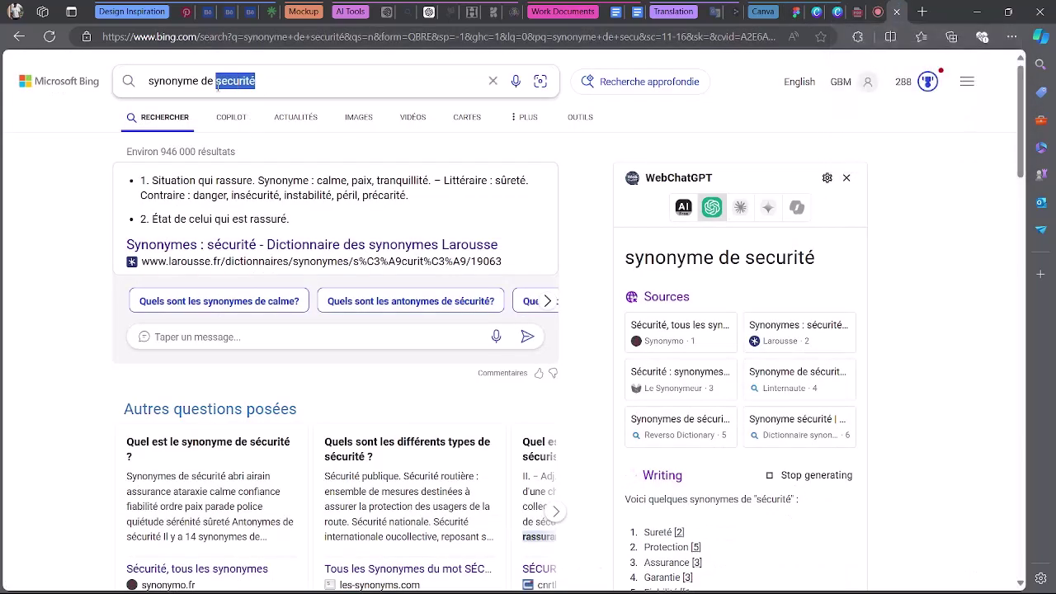
text(accce)
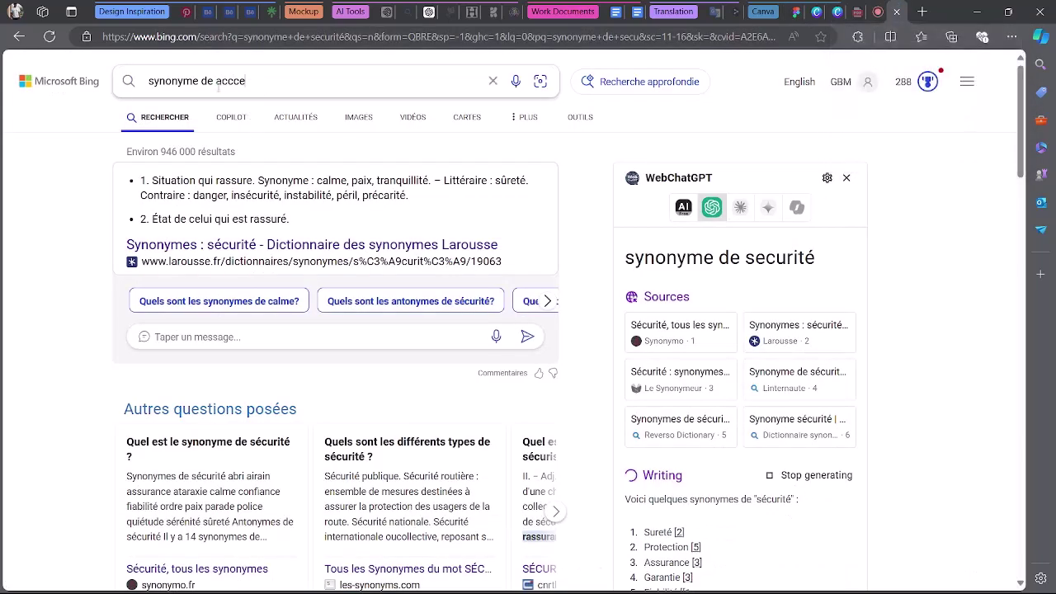
key(BackSpace)
key(BackSpace)
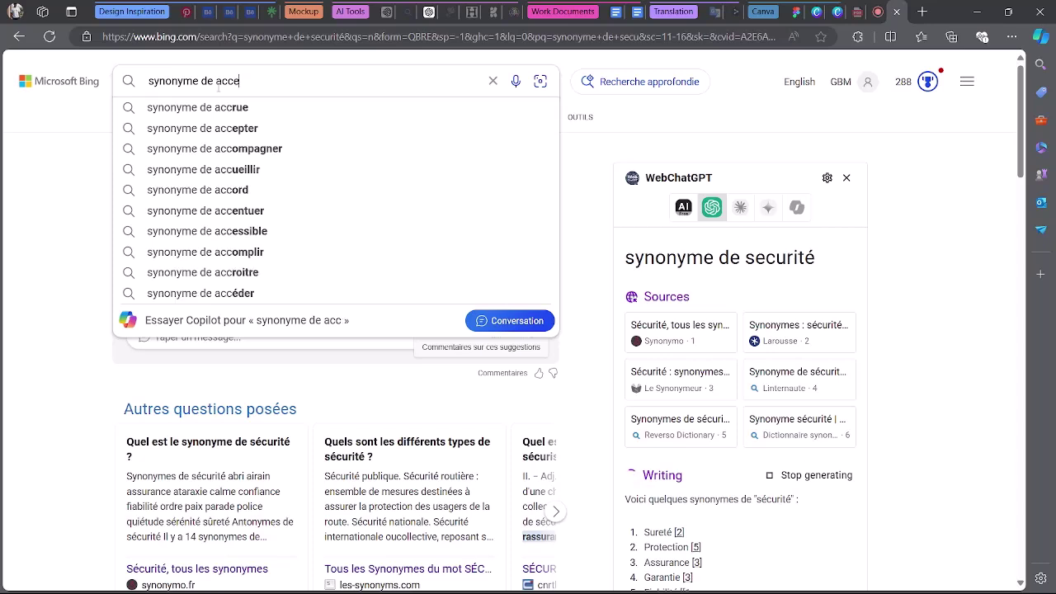
text(essibili)
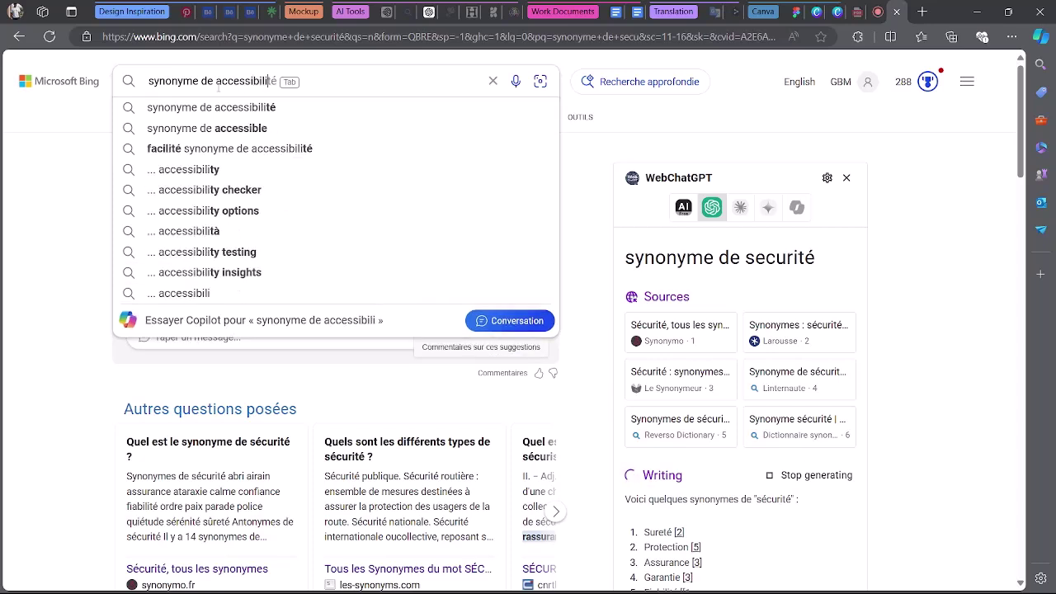
click(232, 108)
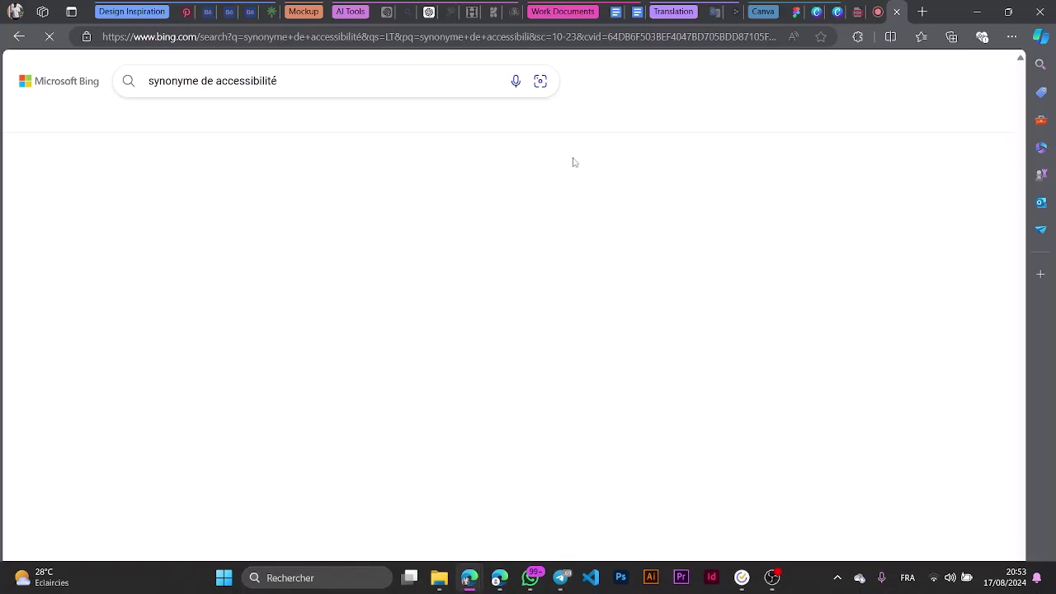
click(329, 85)
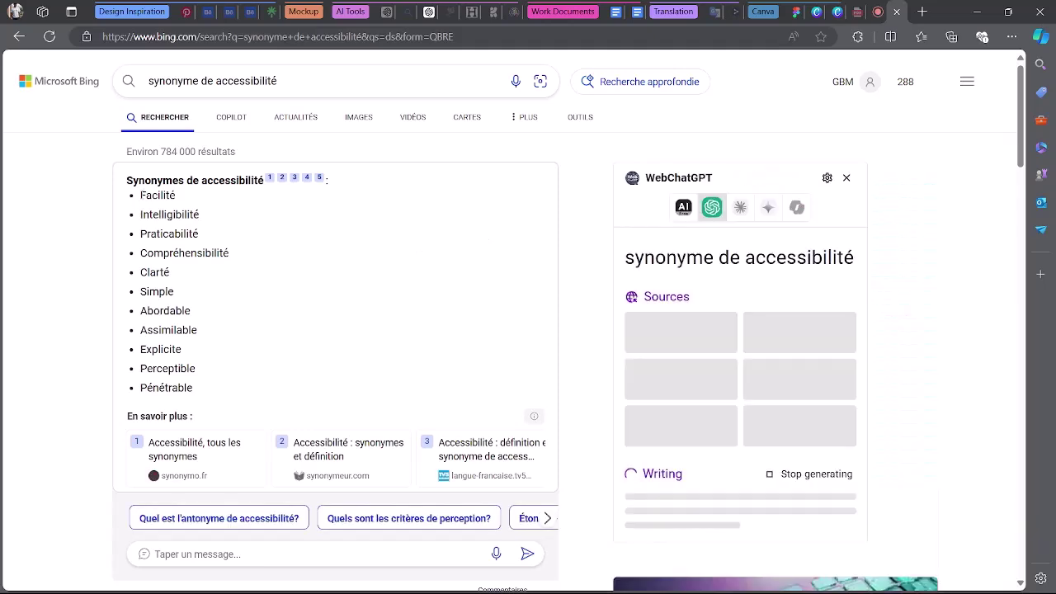
drag(139, 195, 224, 349)
key(ctrl+c)
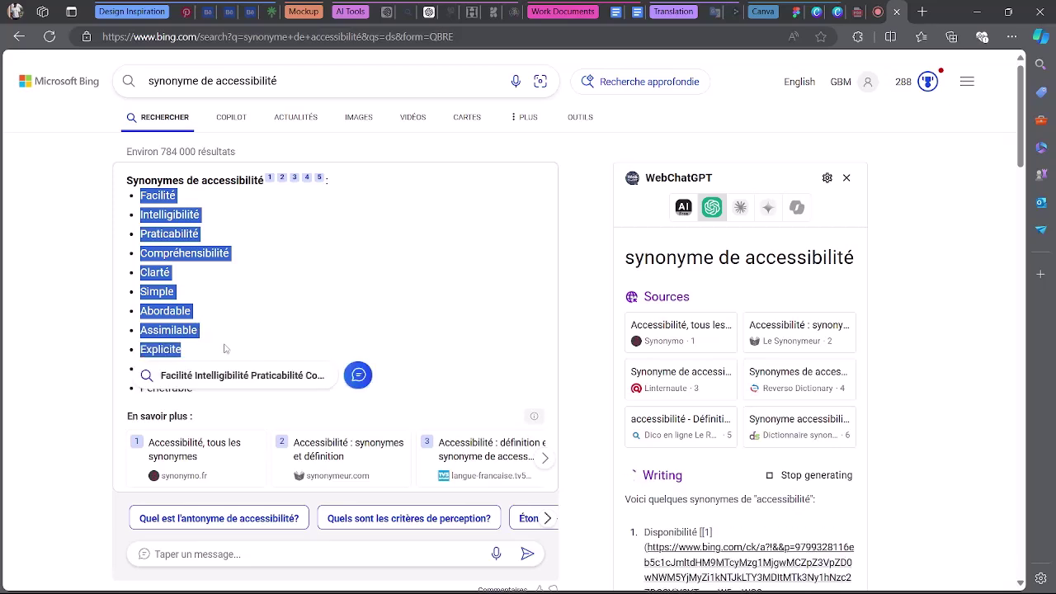
click(876, 10)
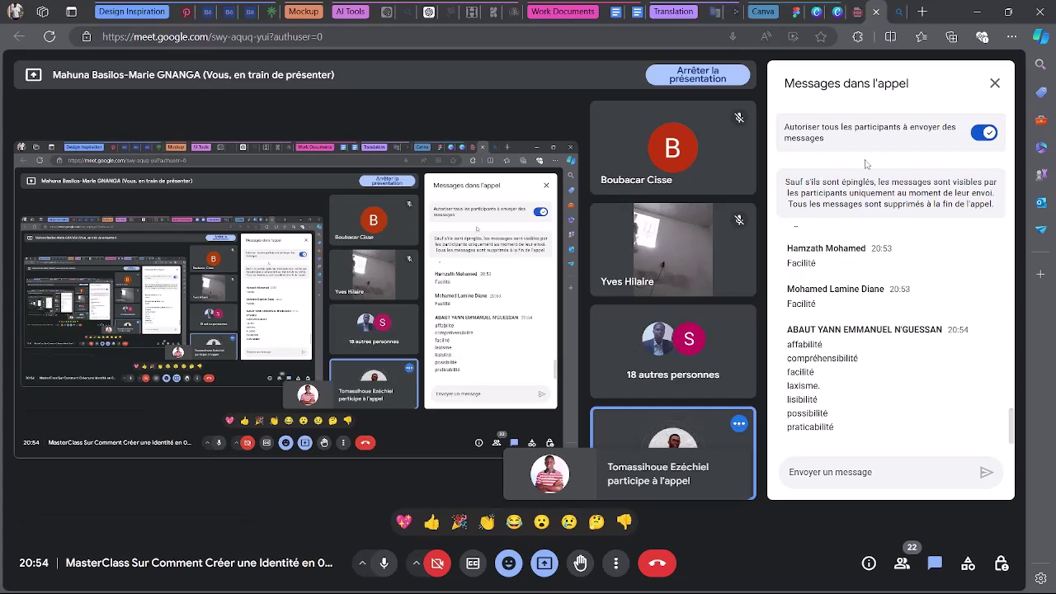
Leave the Meet chat and return to the FigJam Moodbord Zone board.
click(795, 12)
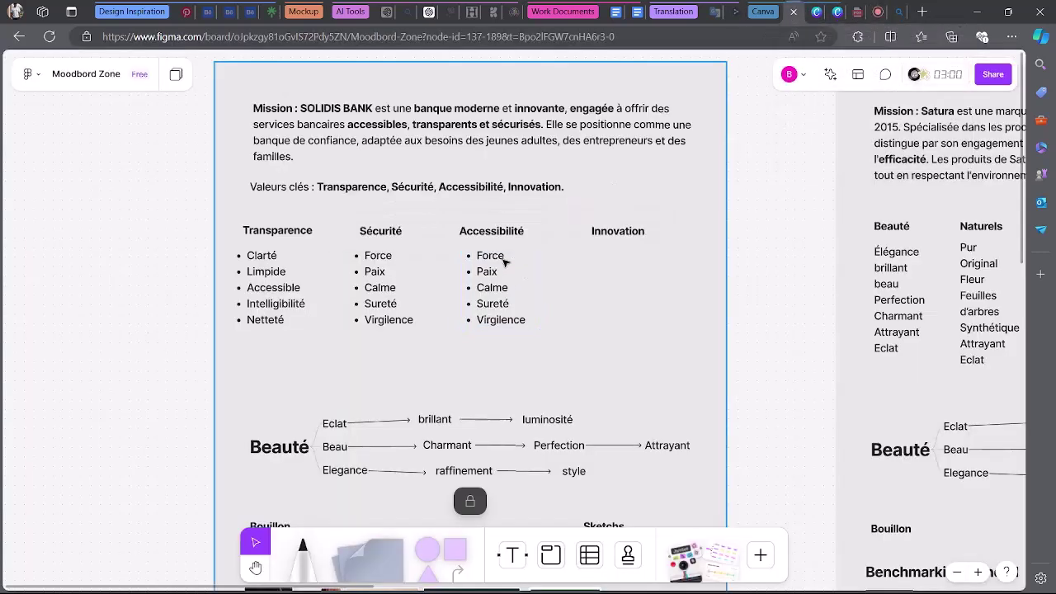
Paste the accessibilité synonyms over the copied list and widen it so Compréhensibilité fits.
double_click(504, 257)
key(ctrl+v)
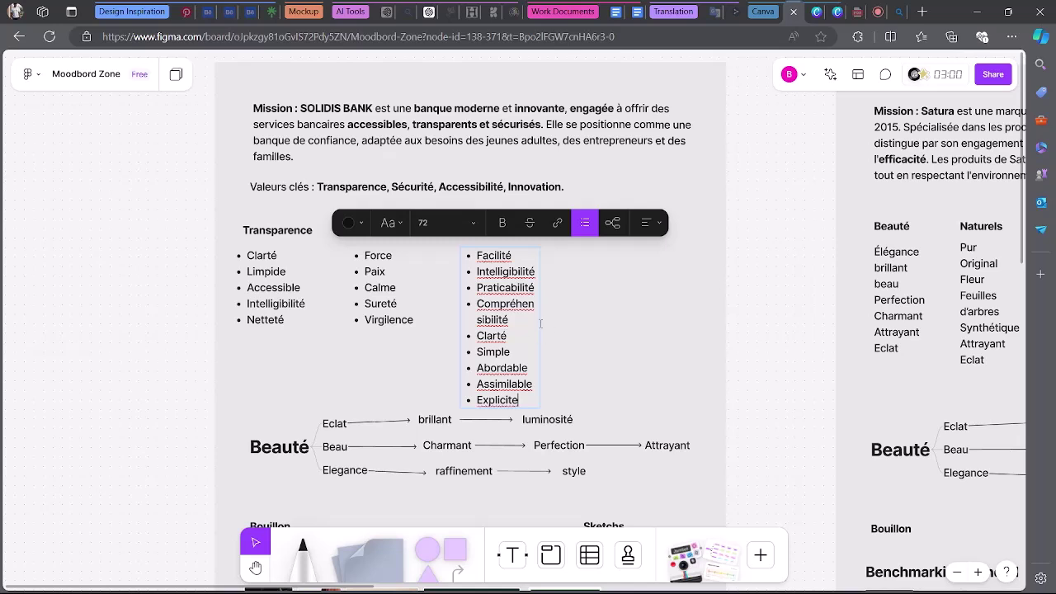
key(Escape)
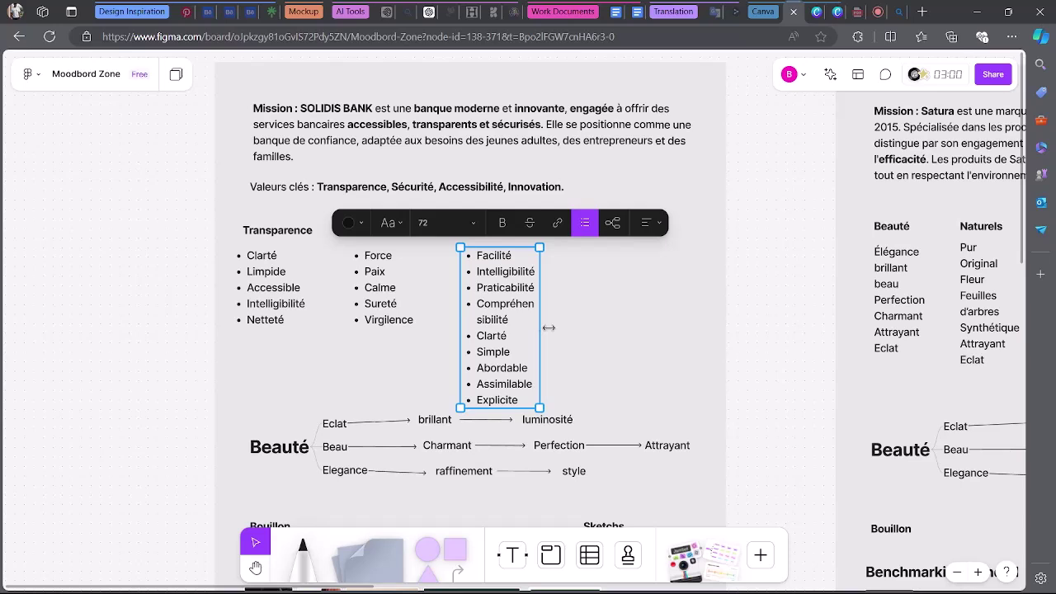
drag(548, 328, 473, 302)
Delete Intelligibilité and Praticabilité from the Accessibilité list.
double_click(573, 307)
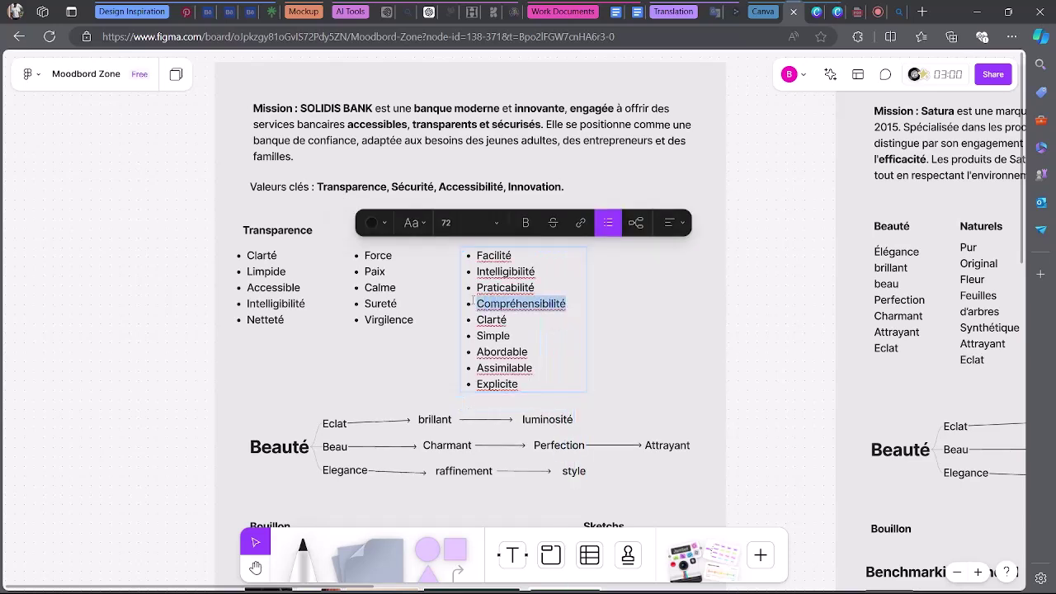
drag(536, 271, 476, 271)
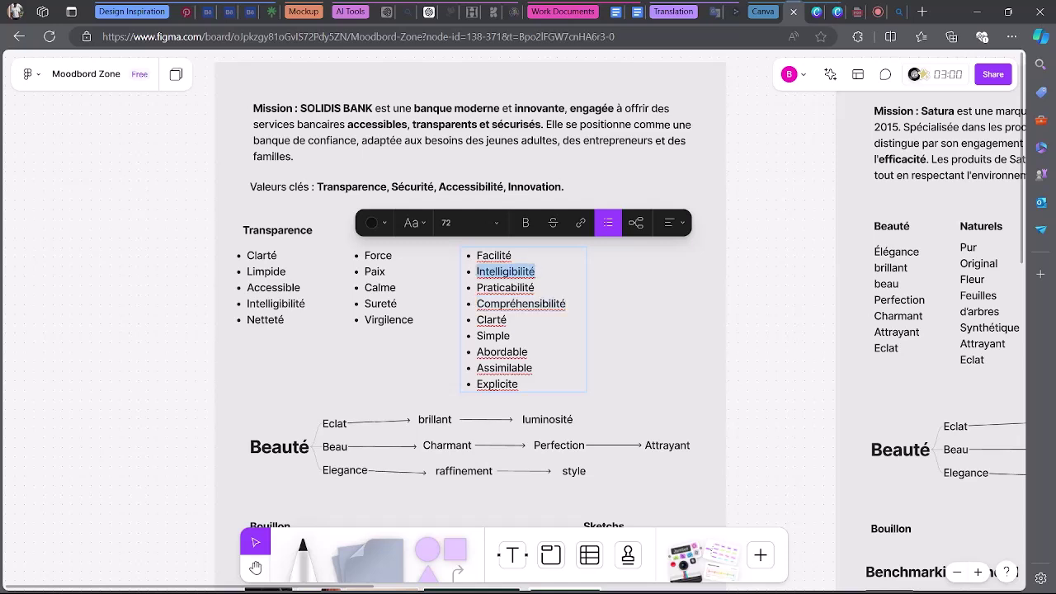
key(BackSpace)
key(BackSpace)
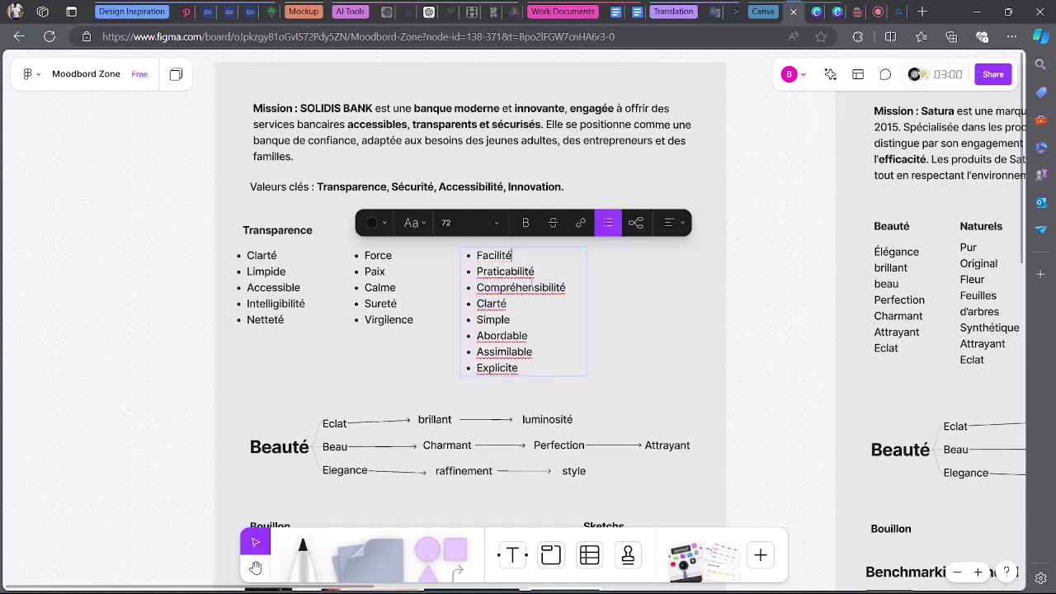
drag(546, 270, 468, 271)
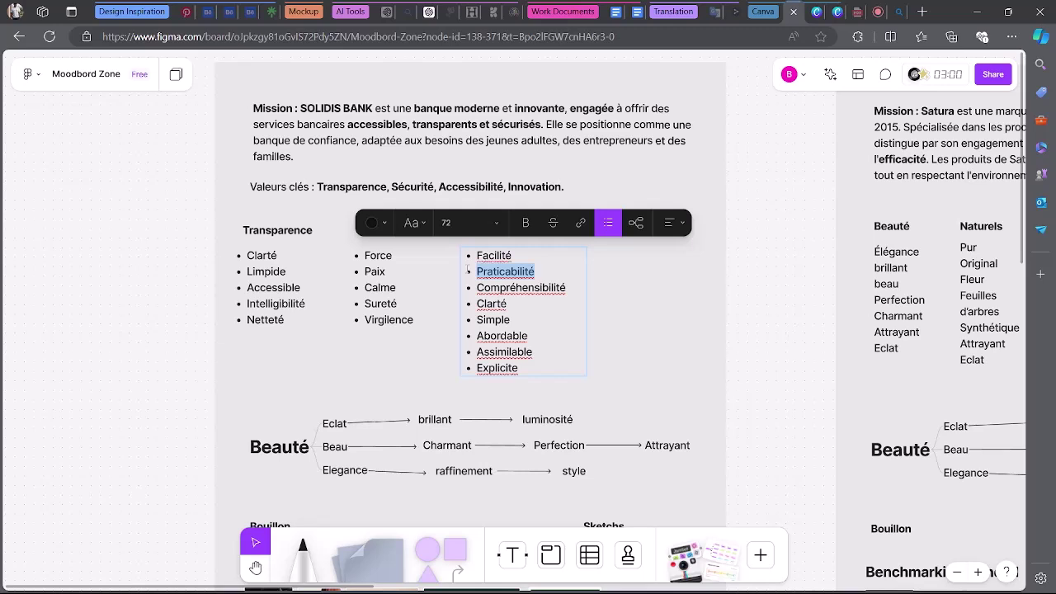
key(BackSpace)
key(BackSpace)
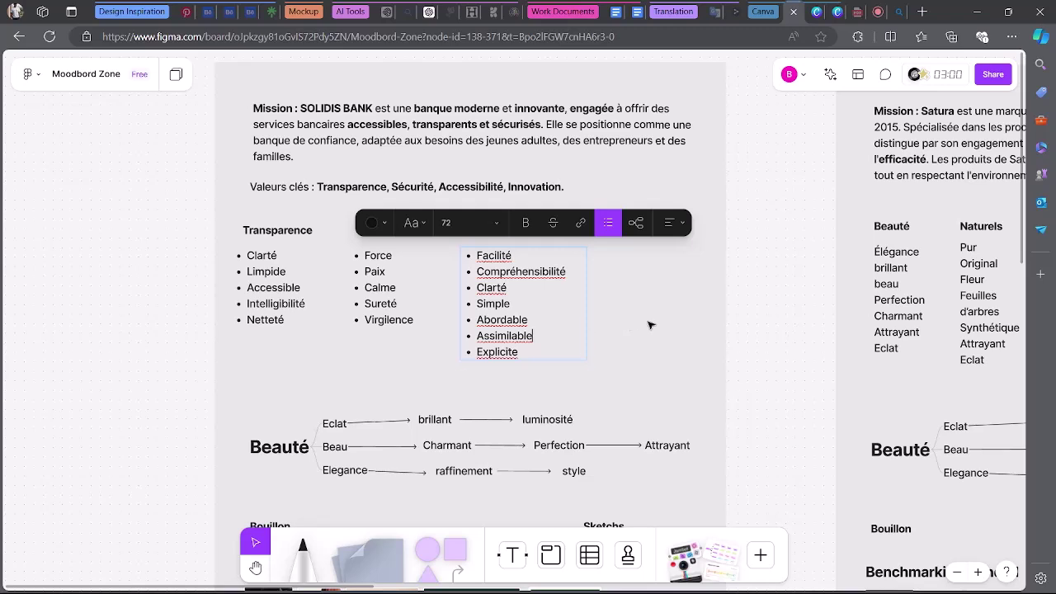
key(Escape)
key(Escape)
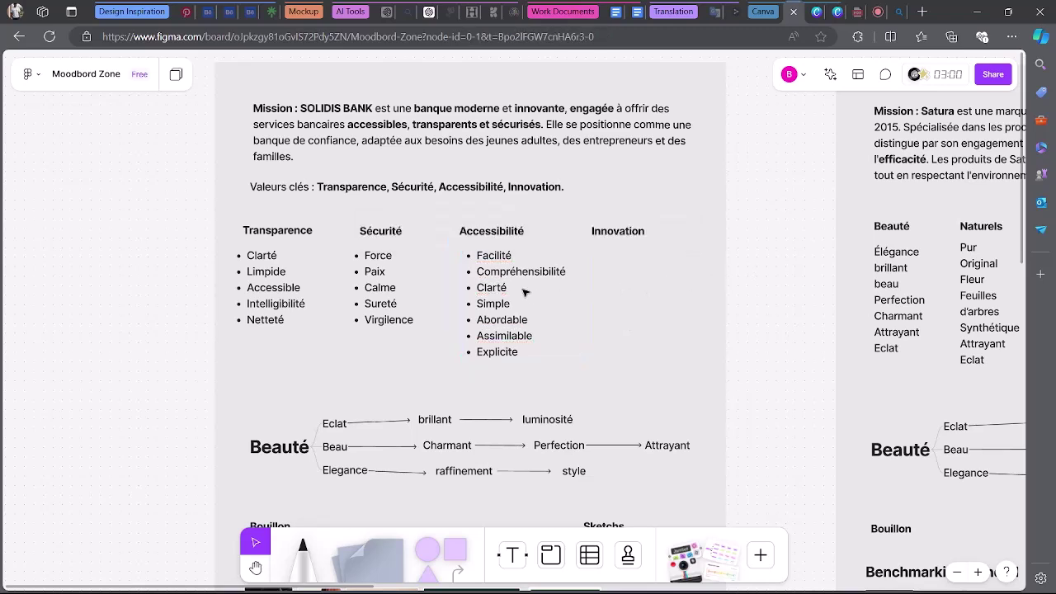
Shift the Accessibilité list slightly left to align it.
click(516, 276)
drag(500, 273, 490, 271)
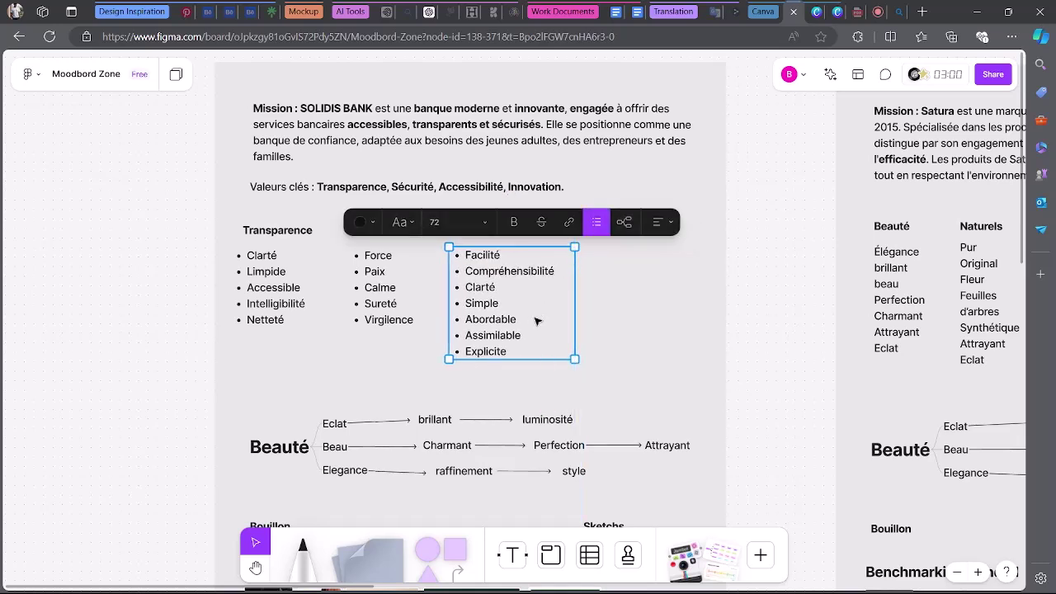
click(703, 310)
Duplicate the Accessibilité list under Innovation and clear its first bullet, Facilité.
click(631, 234)
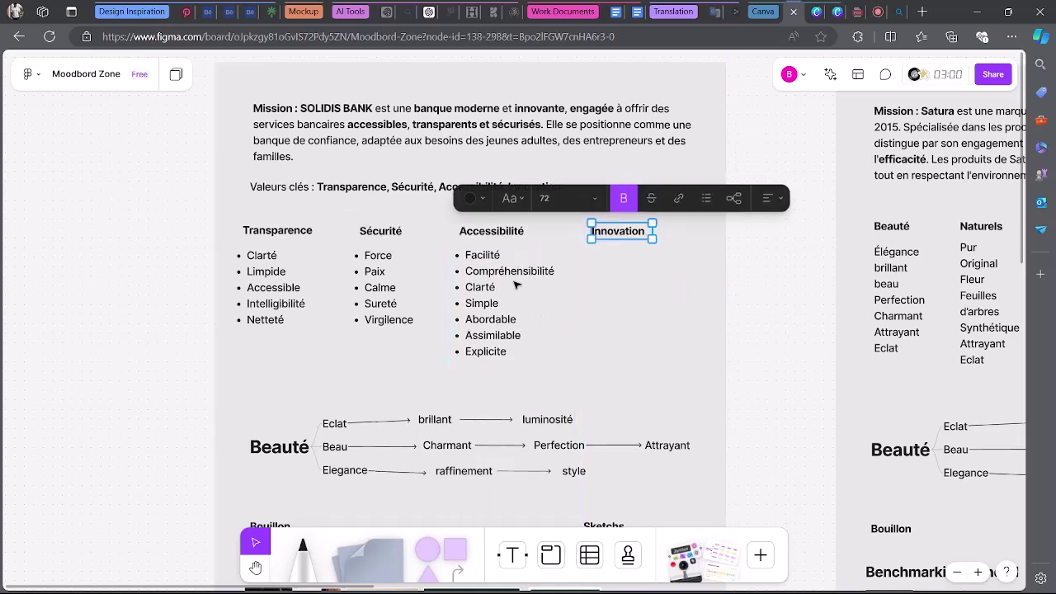
key(Escape)
click(498, 275)
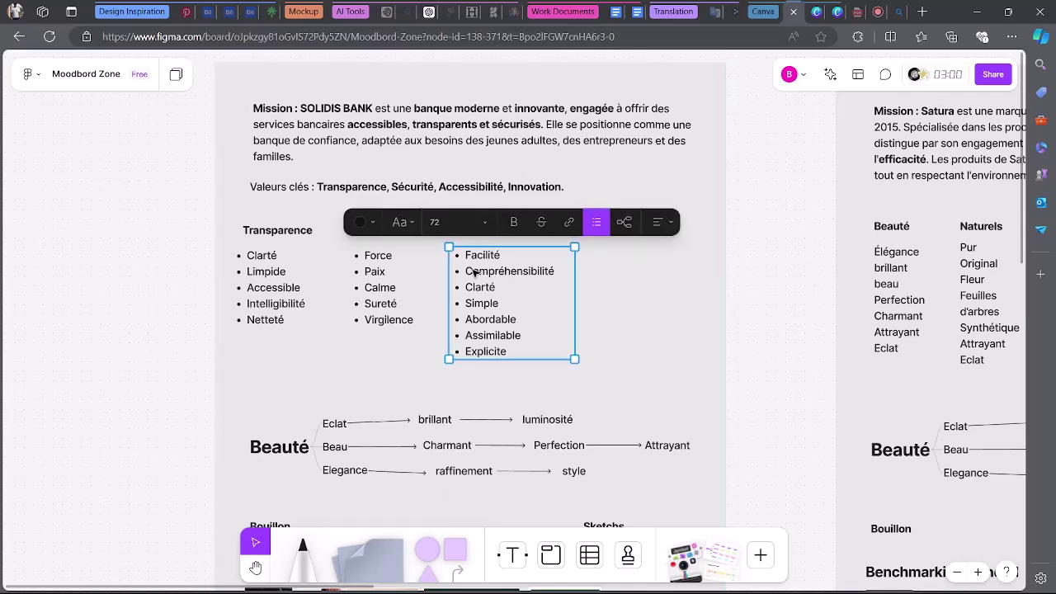
drag(475, 273, 640, 255)
double_click(610, 272)
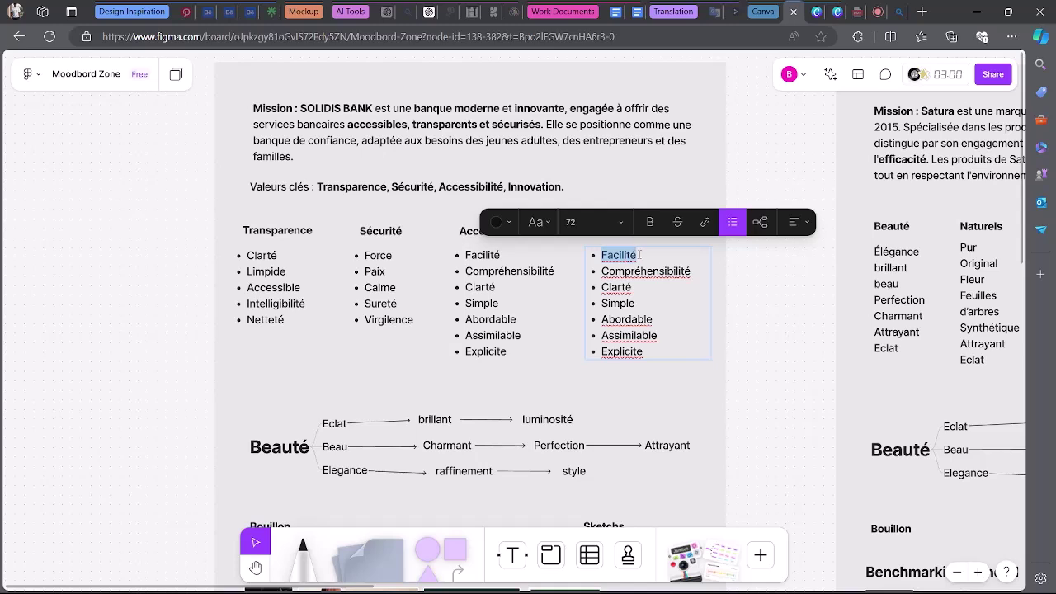
key(BackSpace)
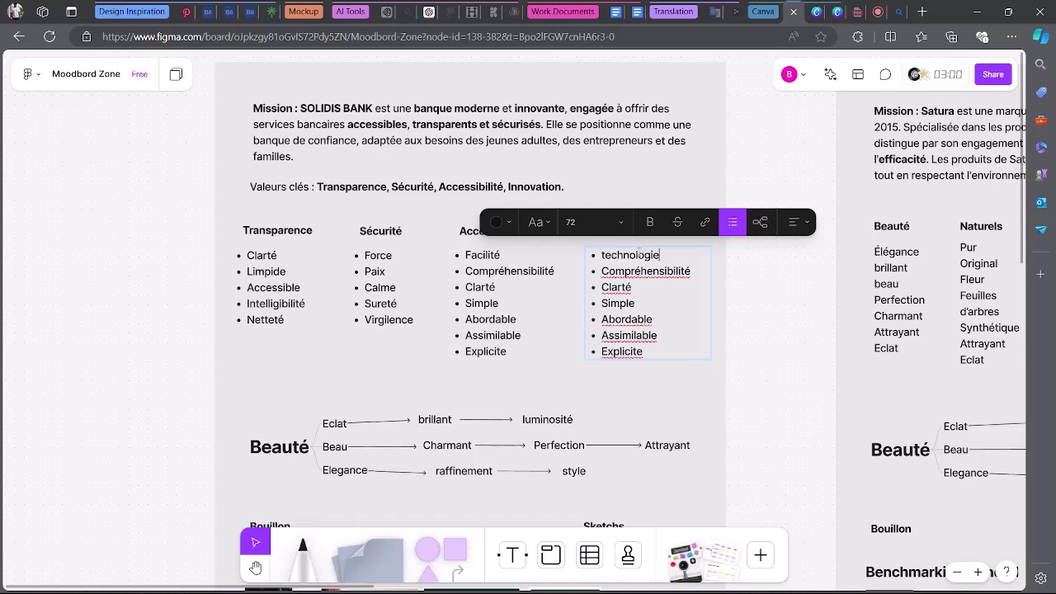
Change the Bing query to 'synonyme de innovation' and run the search.
click(899, 12)
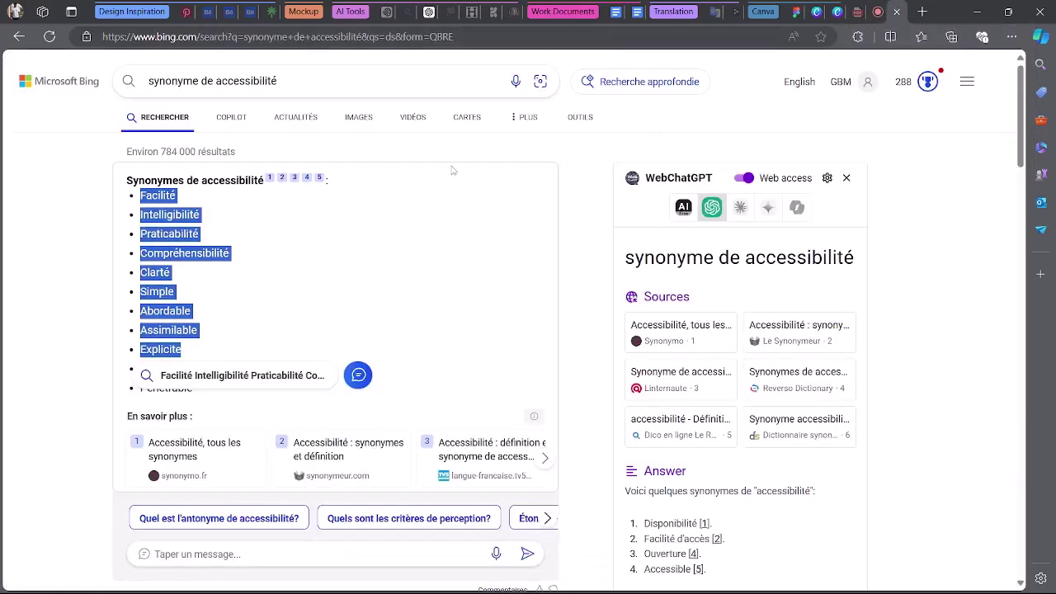
drag(277, 81, 214, 81)
key(BackSpace)
text(inn)
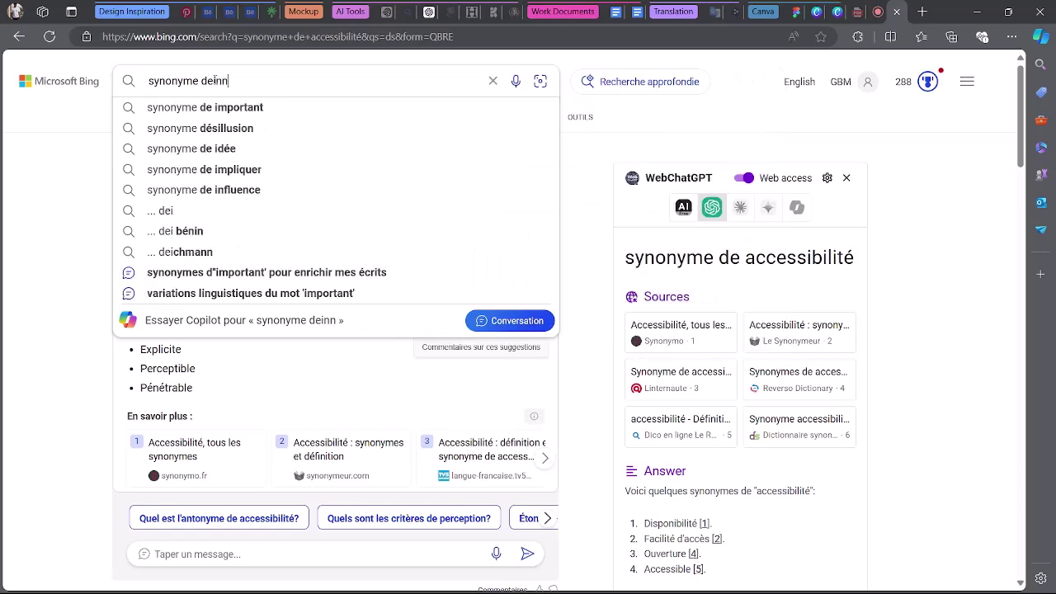
key(BackSpace)
key(BackSpace)
text(in)
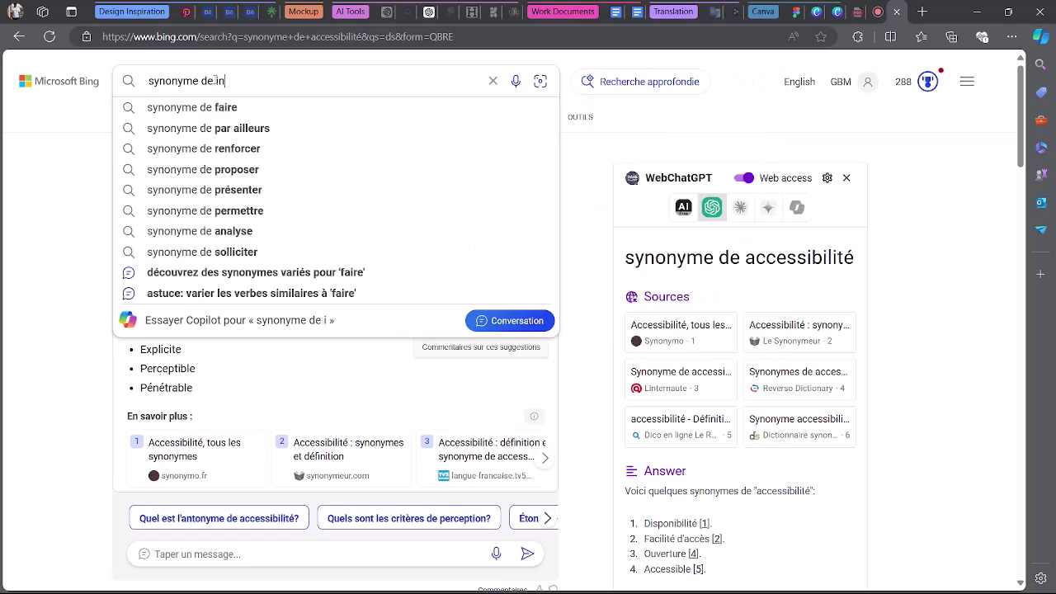
text(novation)
click(234, 112)
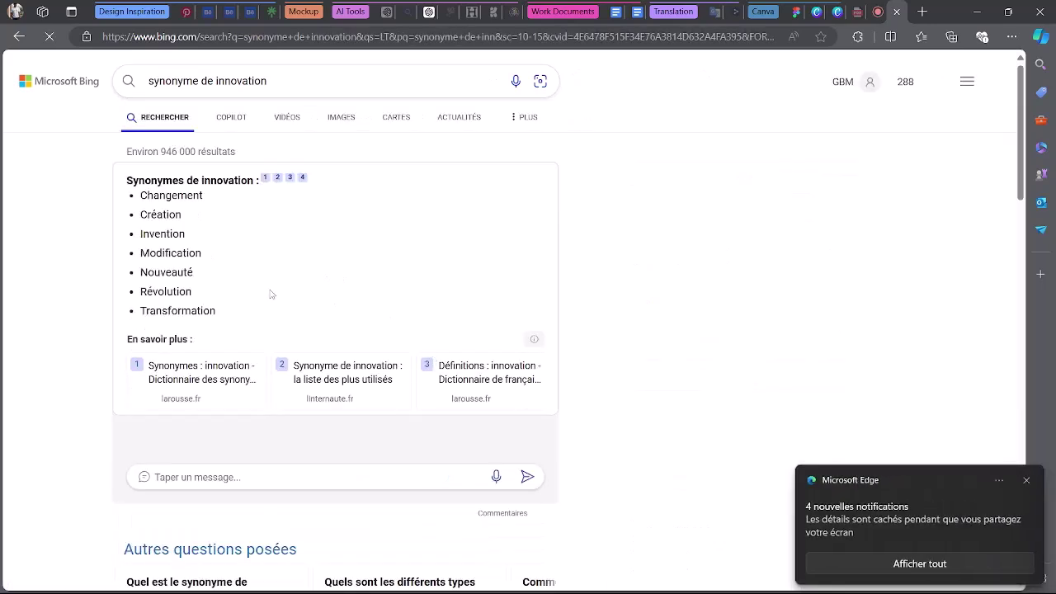
Select the innovation synonyms from Changement to Transformation, then return to FigJam.
drag(141, 196, 209, 273)
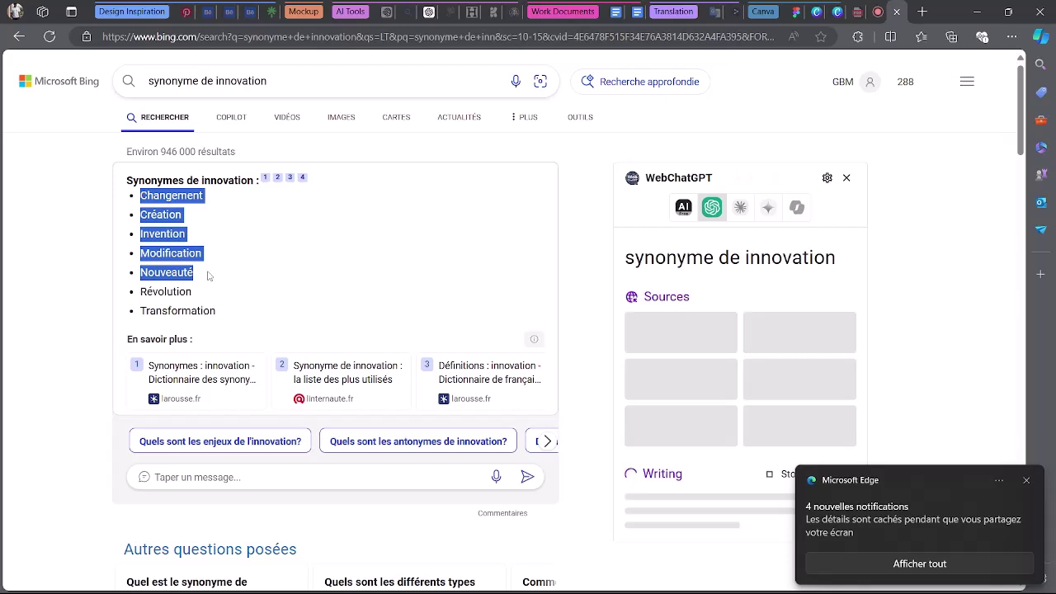
click(165, 235)
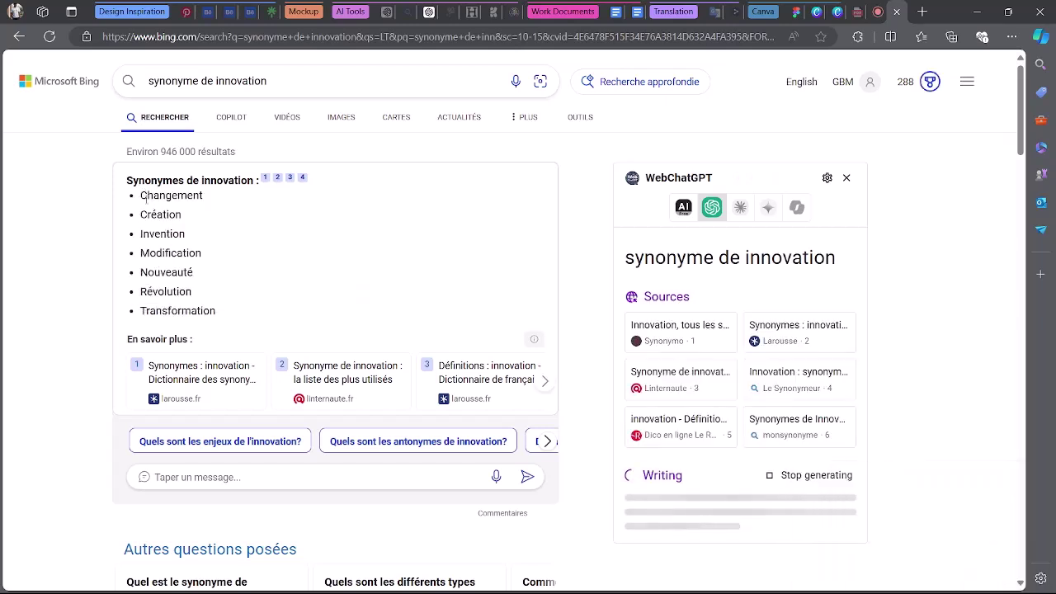
drag(141, 196, 227, 310)
key(ctrl+c)
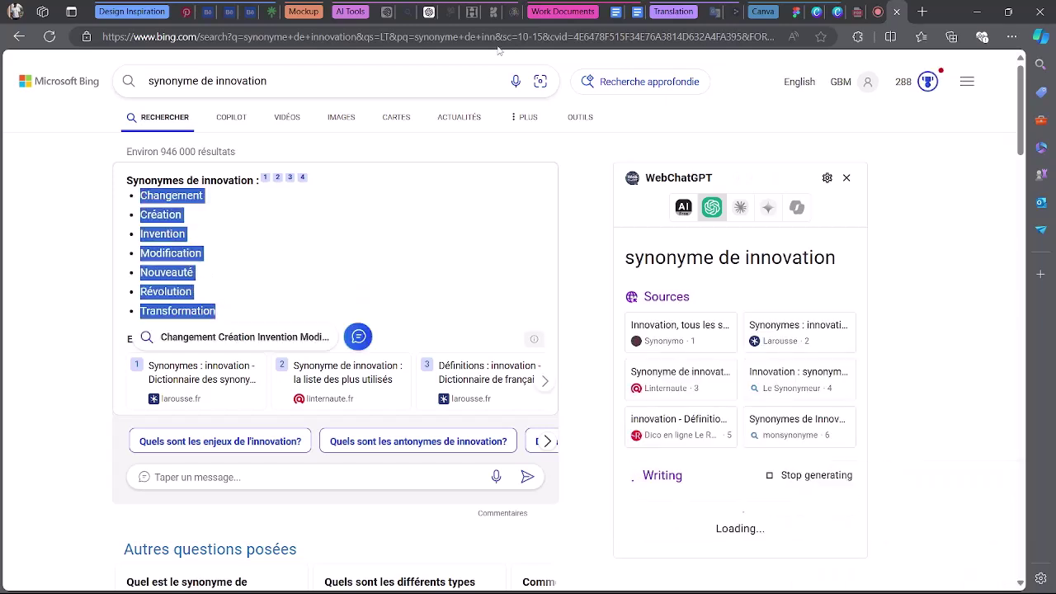
click(794, 10)
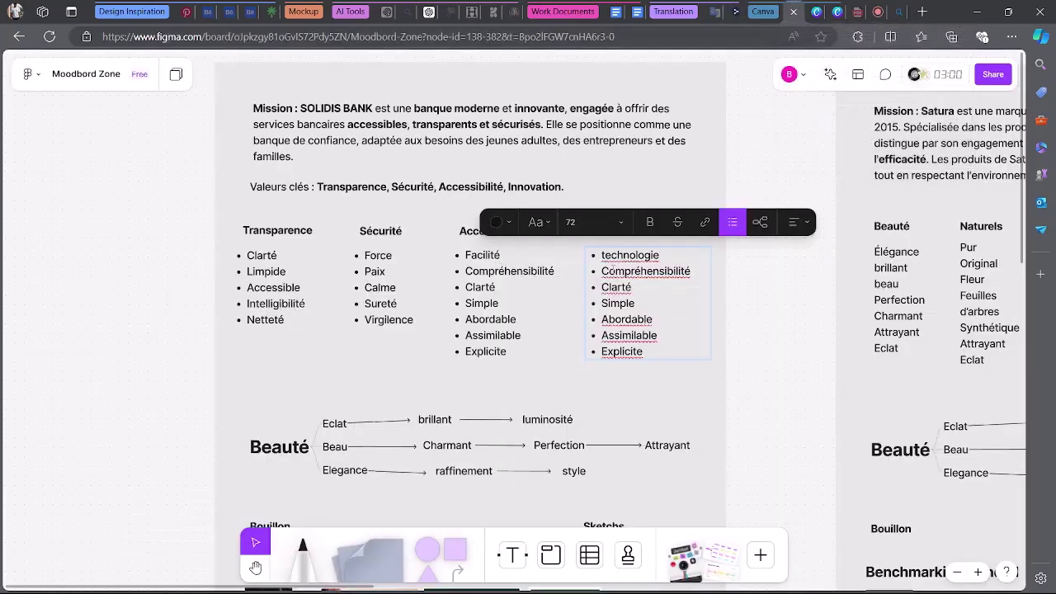
Paste the innovation synonyms Changement through Transformation over the fourth column's seven bullets, then return to Meet.
drag(661, 355, 601, 255)
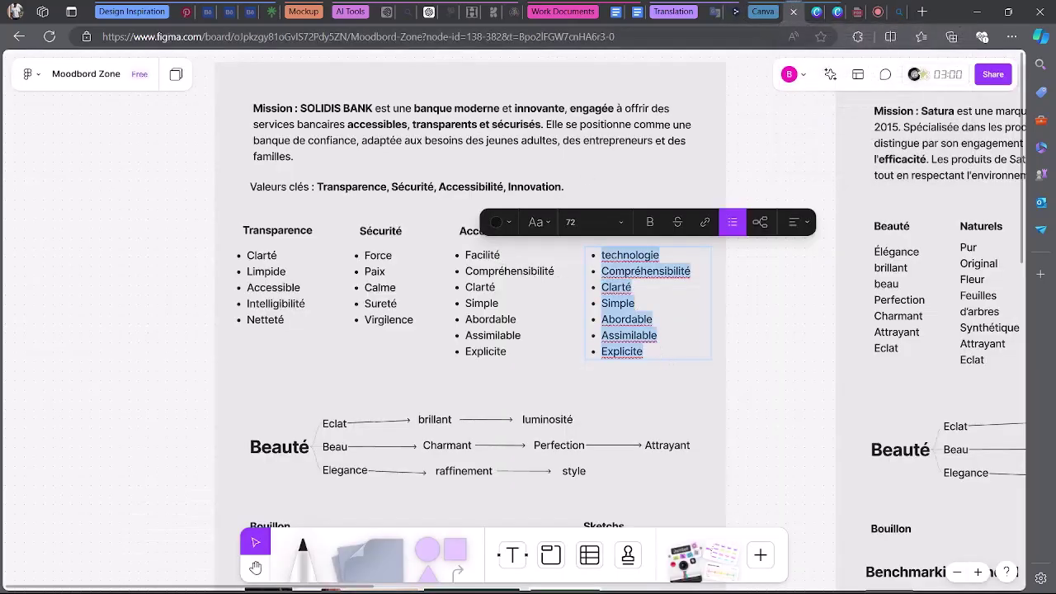
key(ctrl+v)
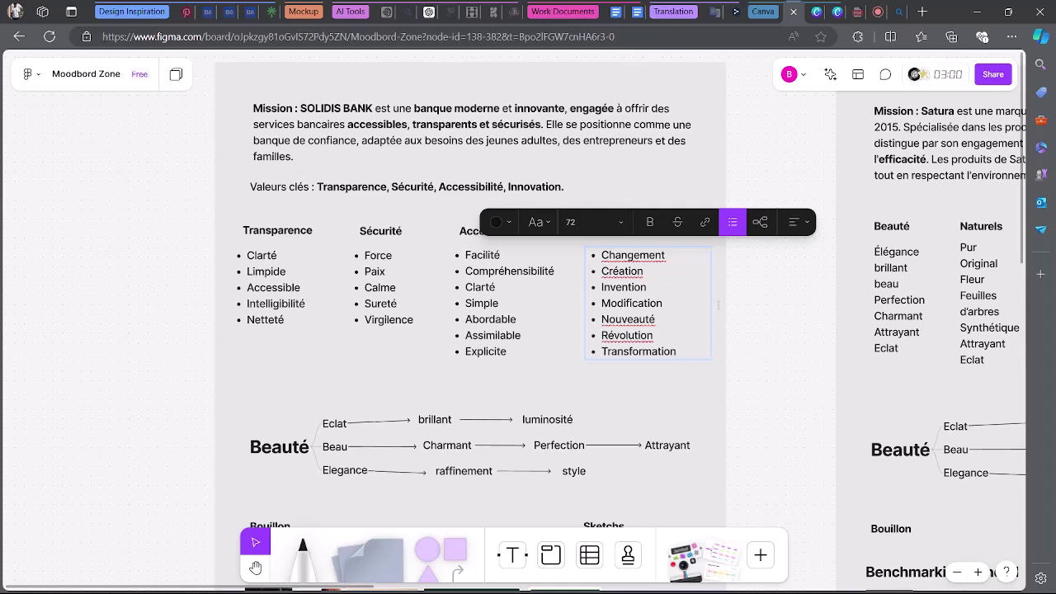
key(Escape)
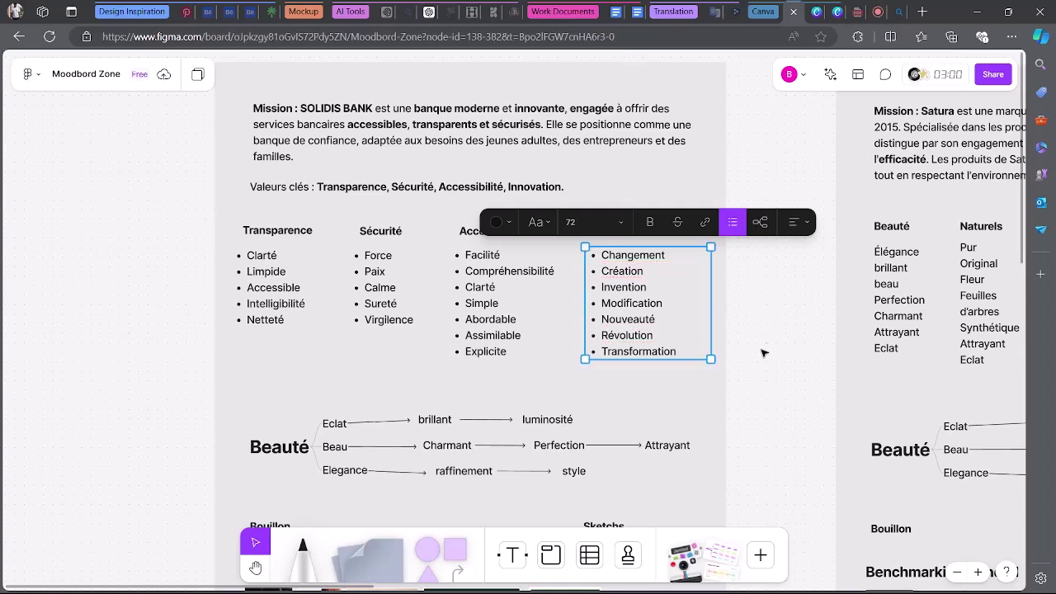
key(Escape)
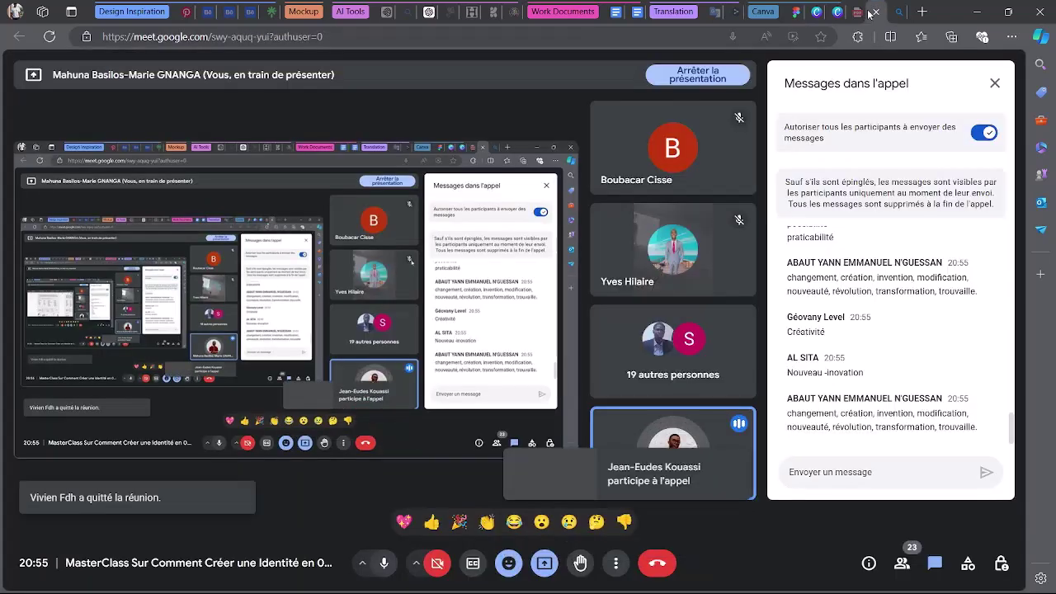
click(862, 12)
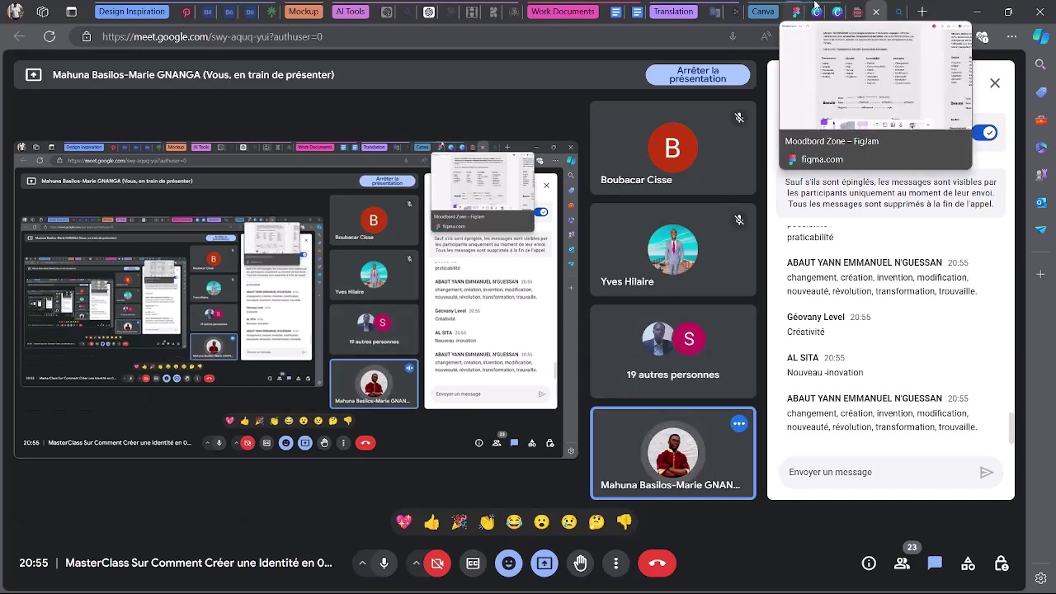
Go back to the FigJam Moodbord Zone board and bring the four value columns into view.
click(815, 7)
scroll(544, 408, up, 2)
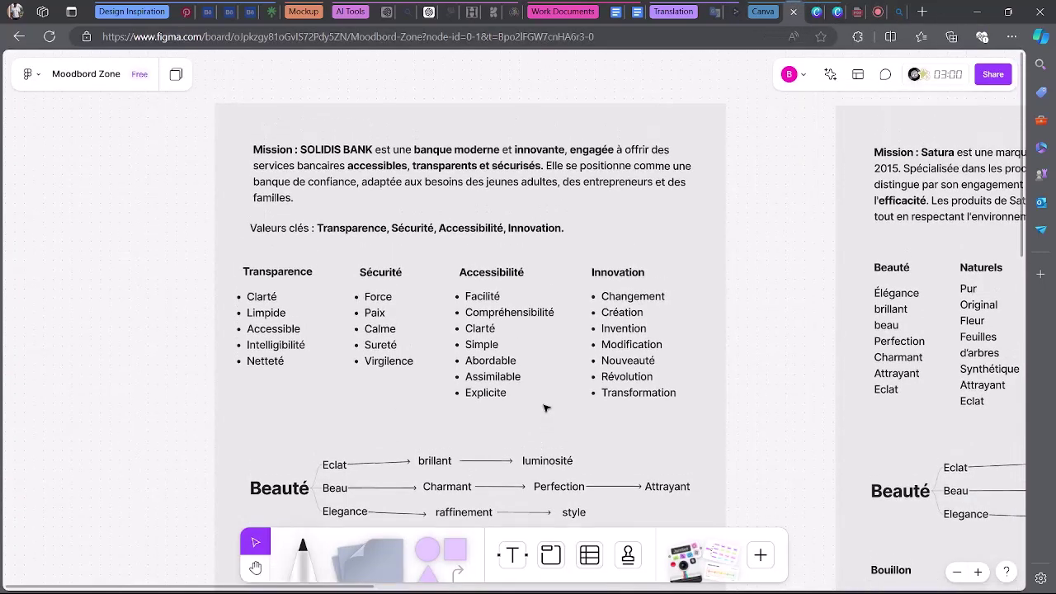
scroll(544, 408, down, 5)
scroll(544, 408, up, 3)
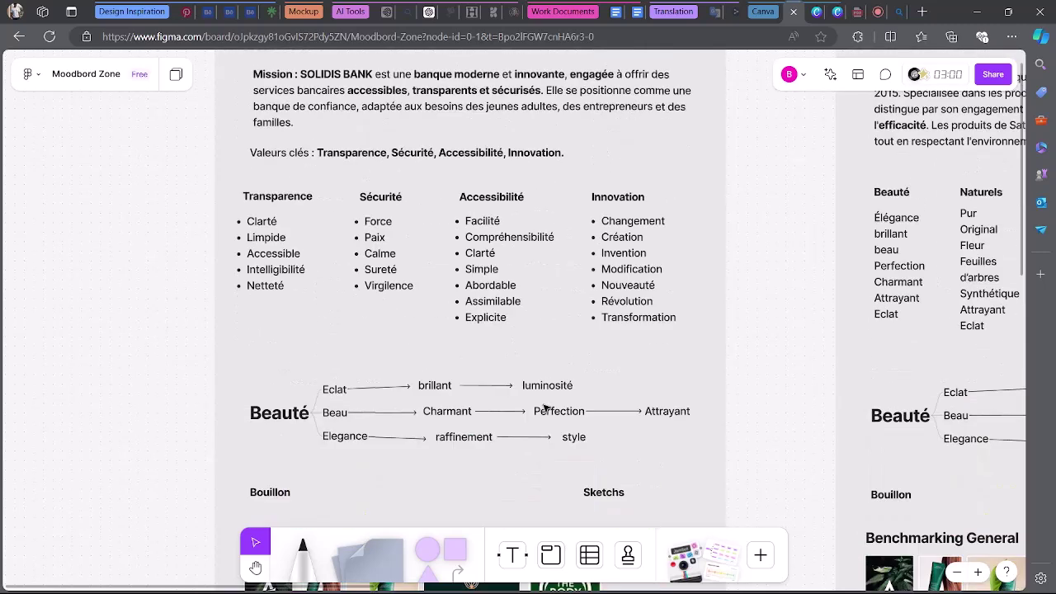
scroll(544, 406, up, 1)
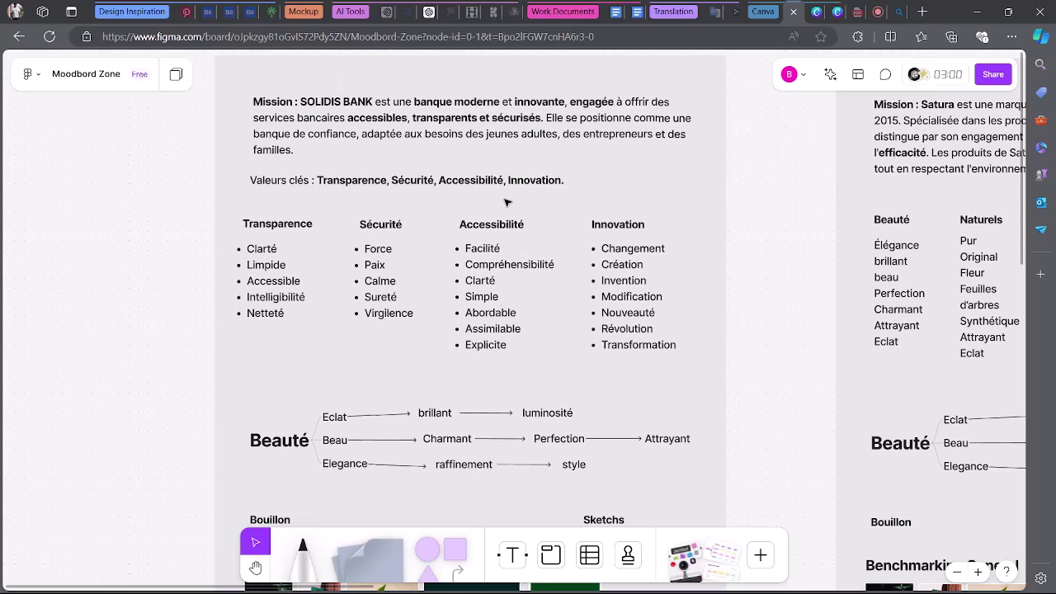
Move the Sécurité, Accessibilité and Innovation columns left so they sit closer together.
drag(339, 215, 431, 345)
drag(392, 263, 375, 261)
drag(445, 224, 505, 367)
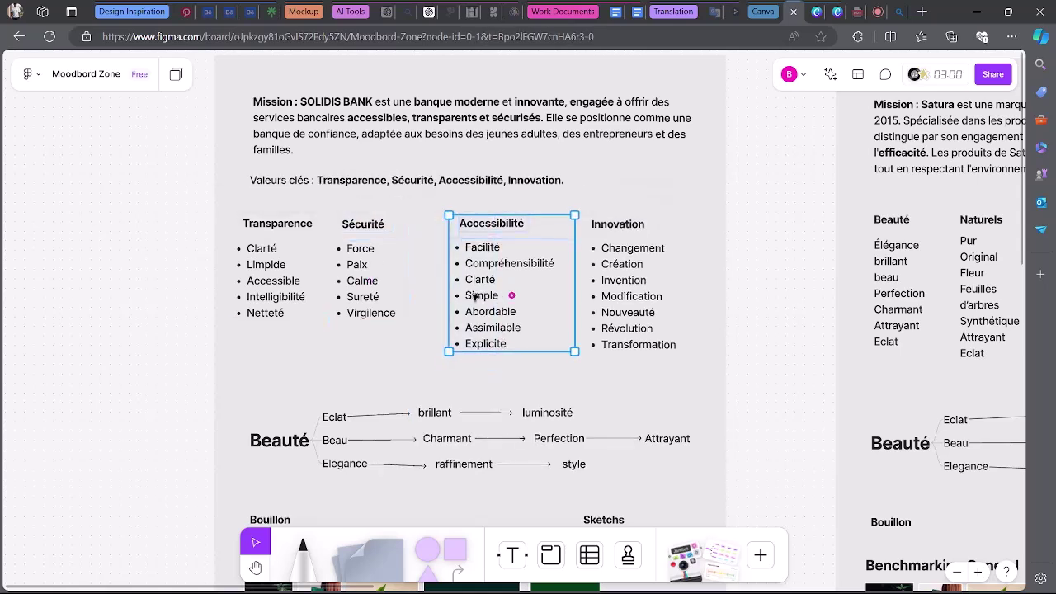
drag(485, 292, 458, 288)
drag(555, 224, 652, 370)
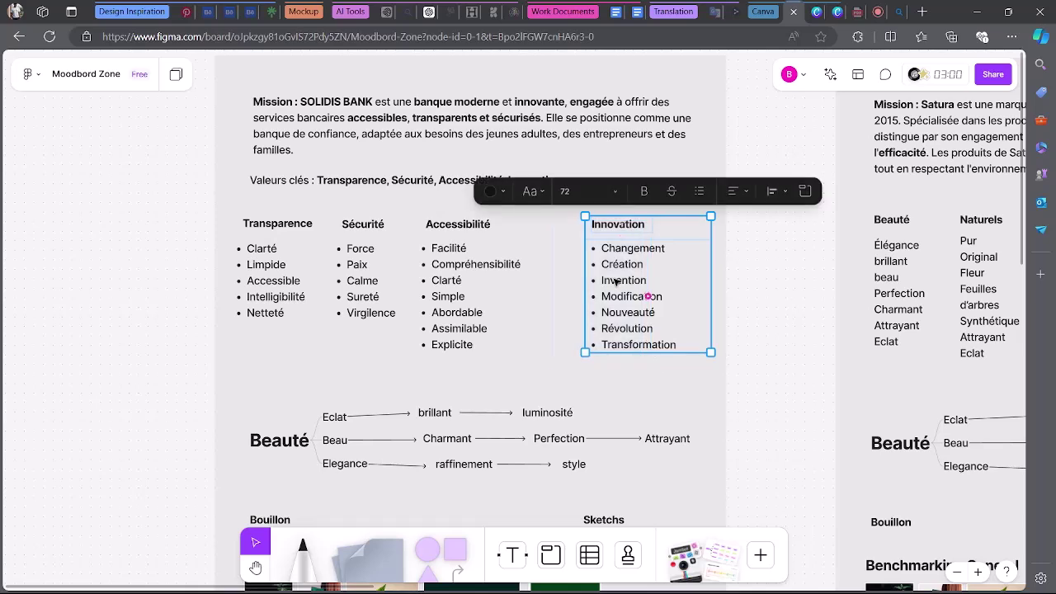
drag(608, 277, 578, 281)
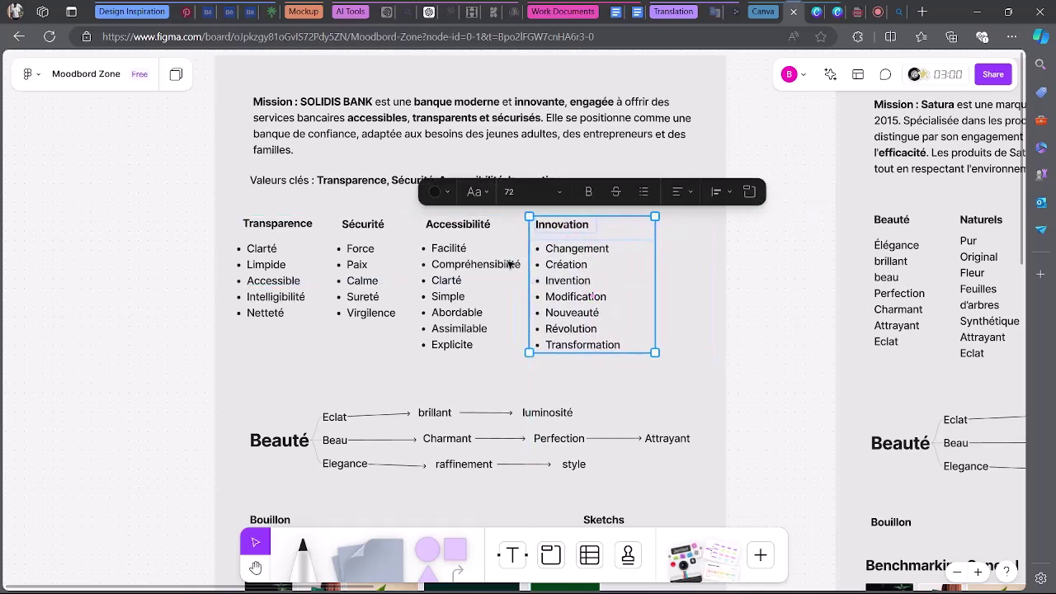
click(703, 268)
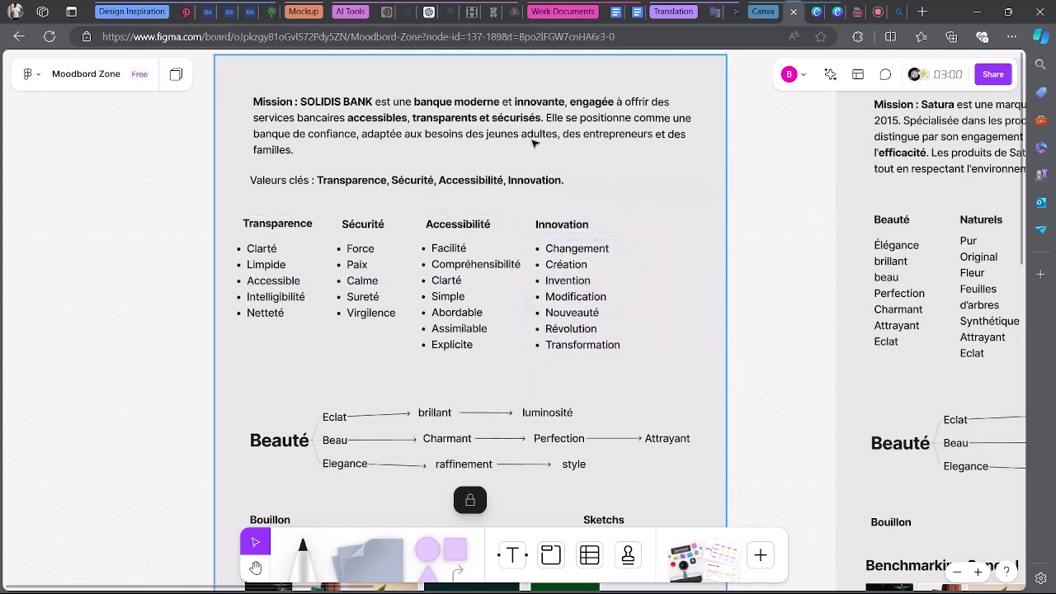
Highlight the word 'jeunes' in the Mission paragraph, then switch to the Meet call.
click(507, 141)
click(486, 136)
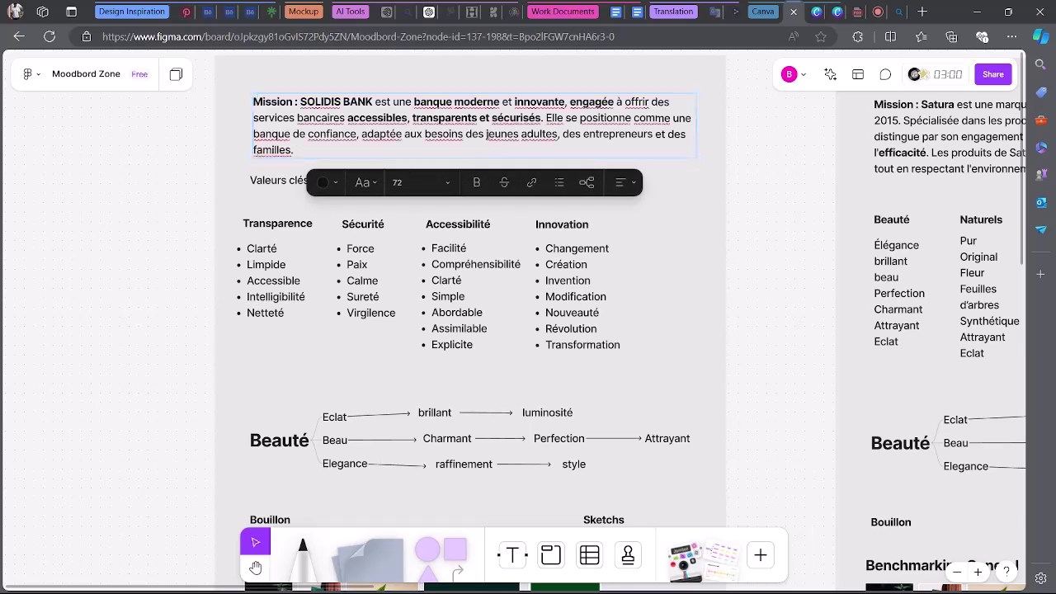
drag(487, 135, 519, 135)
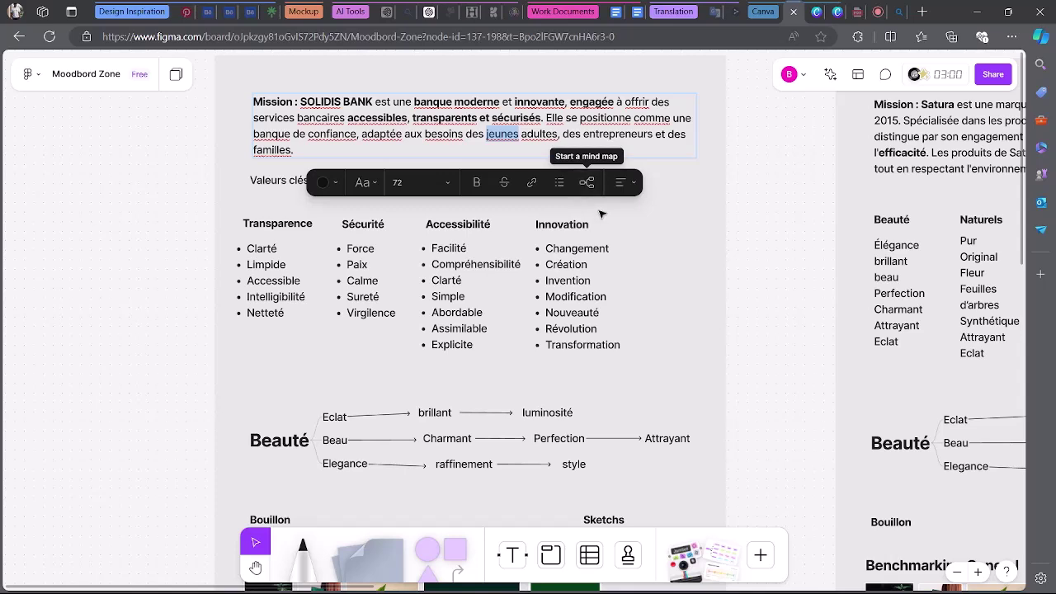
key(Escape)
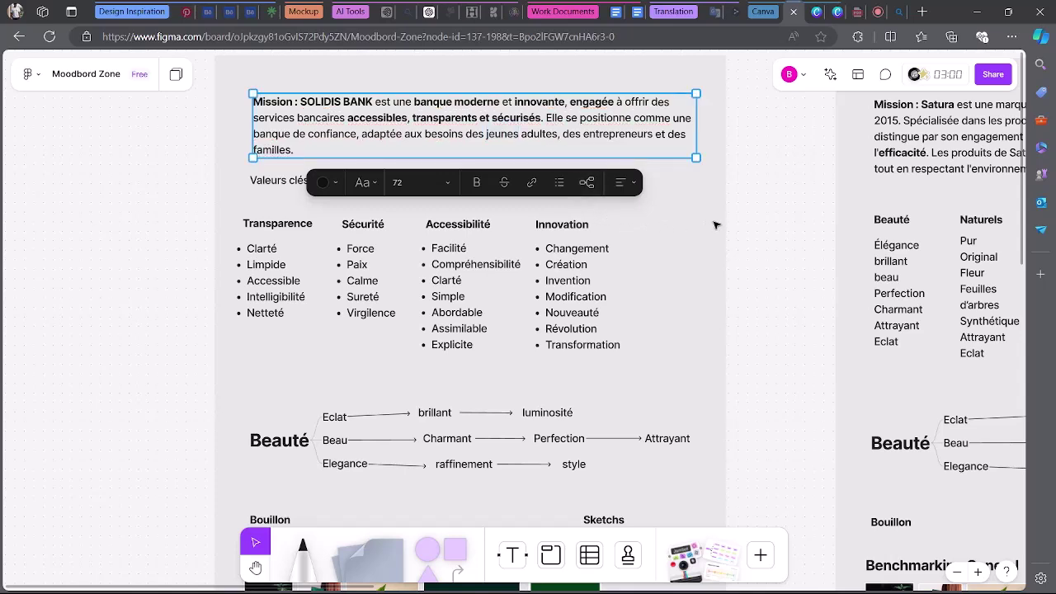
key(Escape)
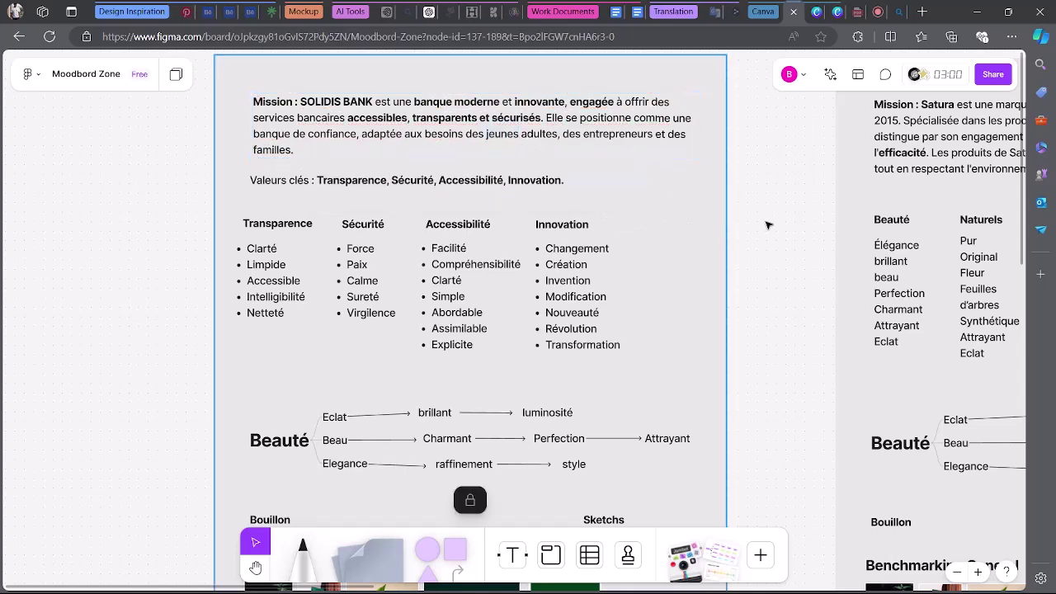
click(878, 8)
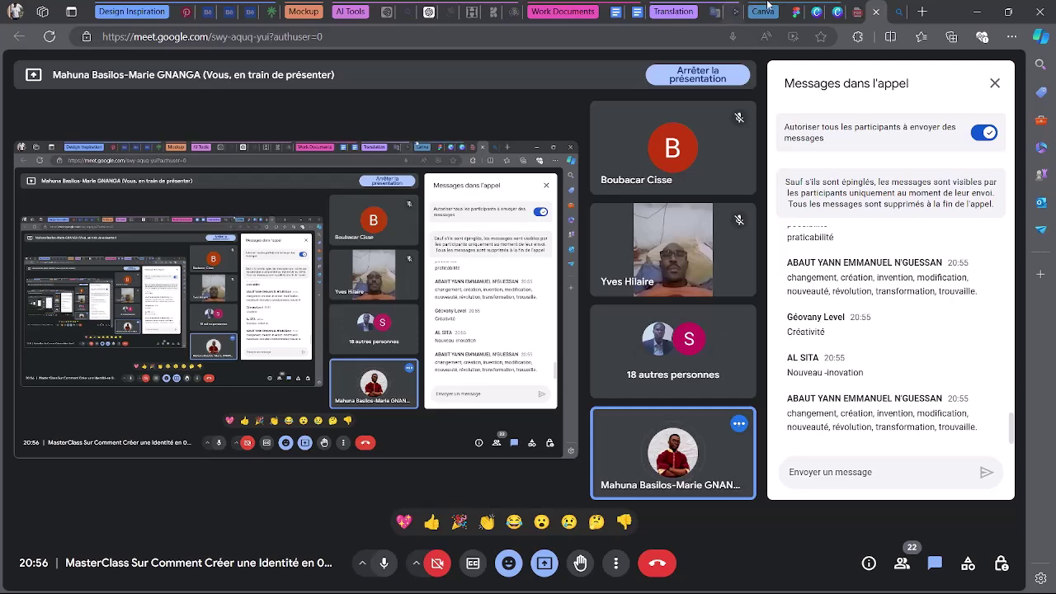
Pass through FigJam and Meet to the Bing 'synonyme de innovation' results and select 'innovation' in the query.
click(794, 11)
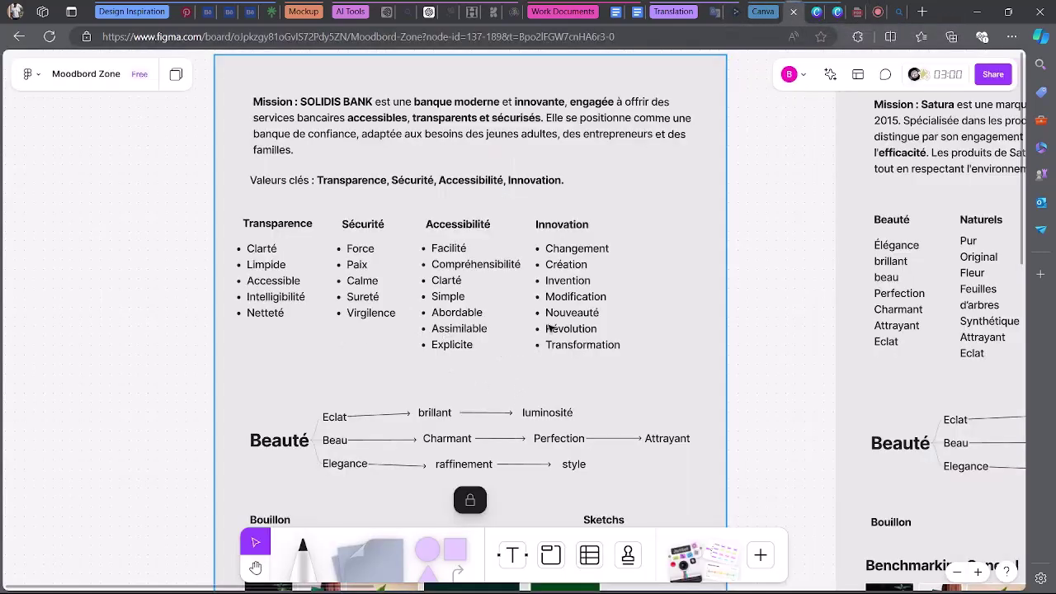
click(864, 11)
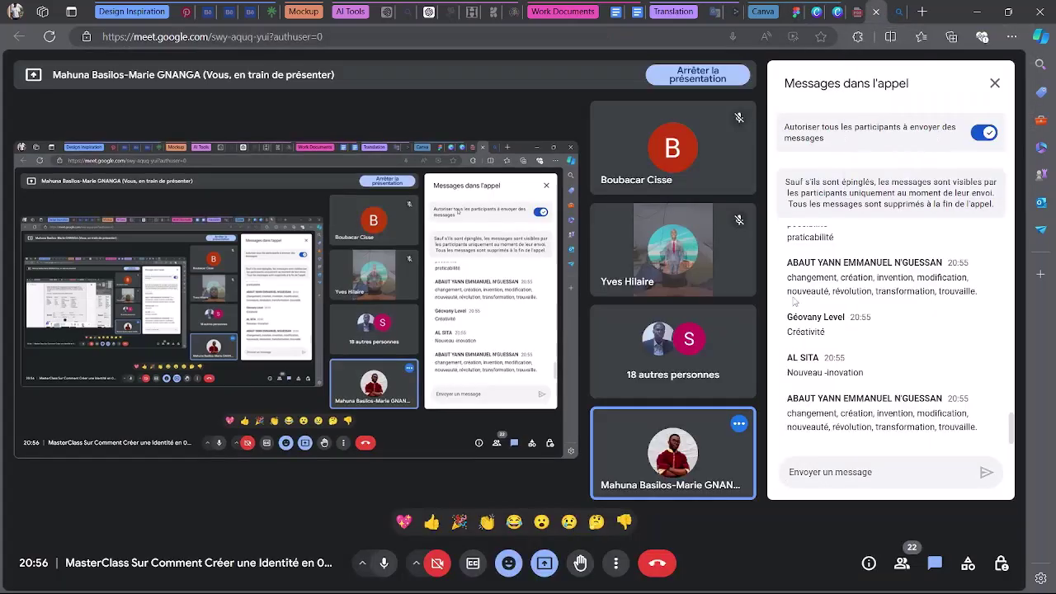
click(899, 12)
drag(280, 81, 216, 81)
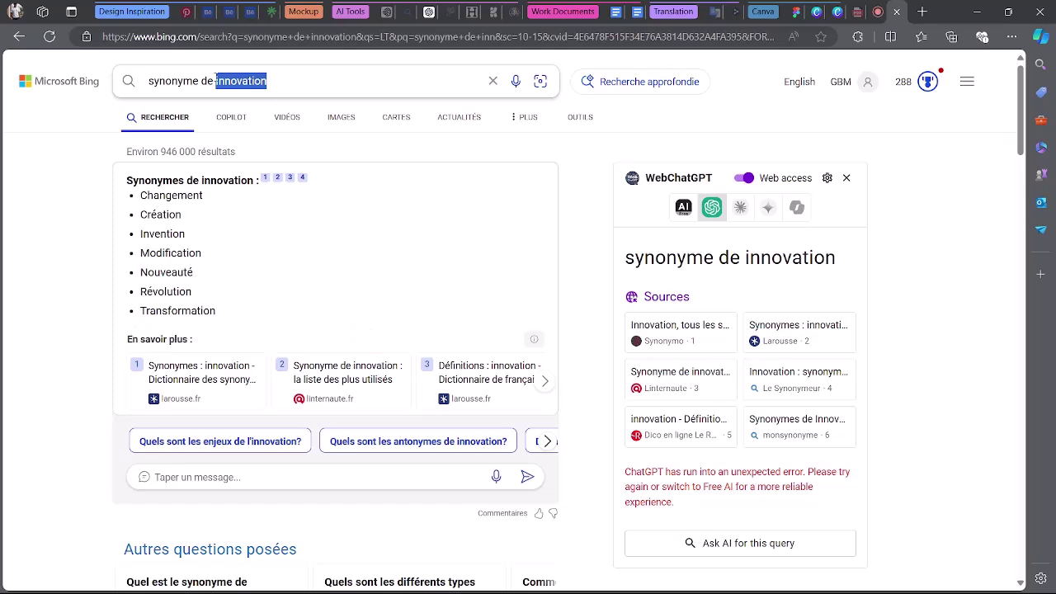
Search Bing for 'synonyme de jeune' (Adolescent, Cadet, Éphèbe) and return to FigJam.
text(jeune)
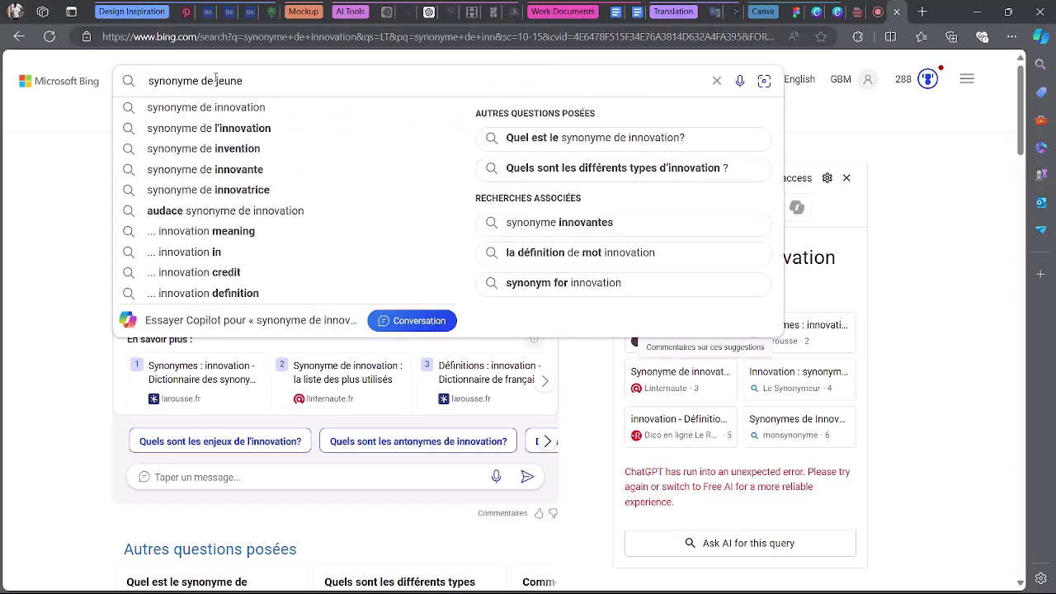
key(Return)
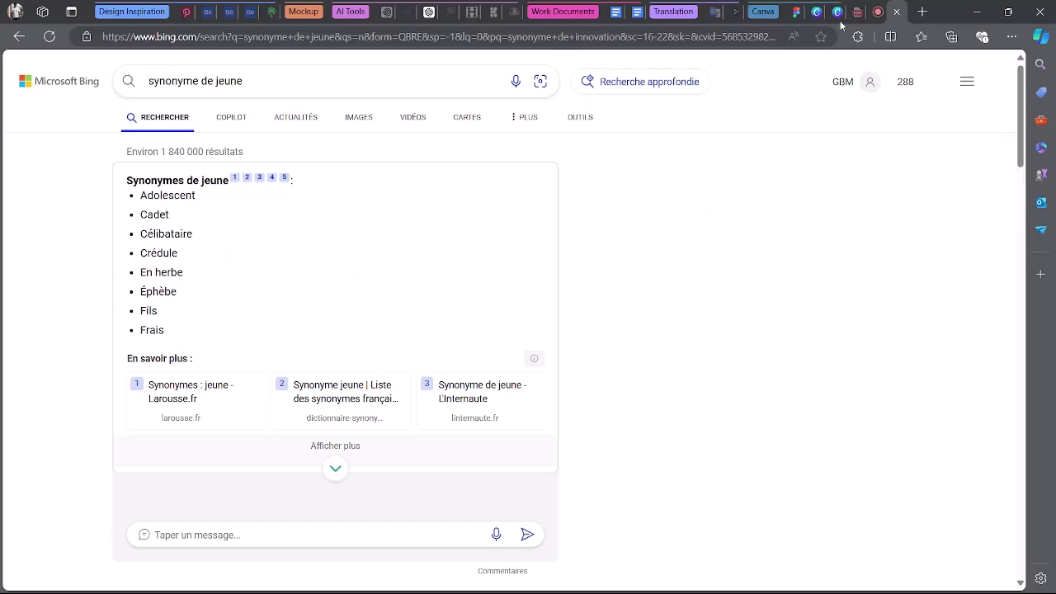
click(796, 11)
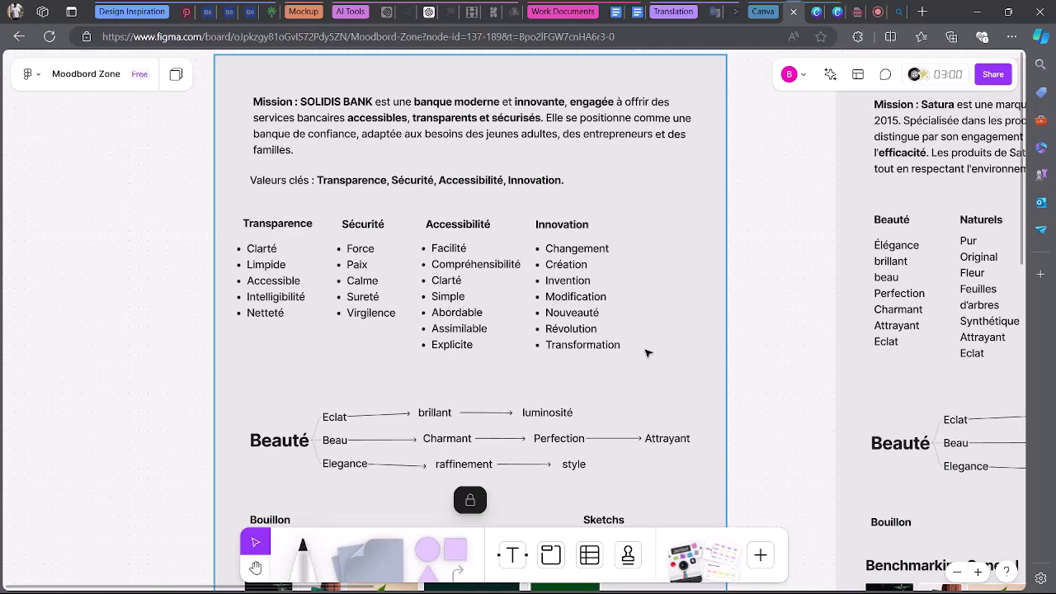
Nudge the Innovation, Accessibilité and Sécurité columns a few pixels right along the alignment guides.
drag(627, 217, 601, 315)
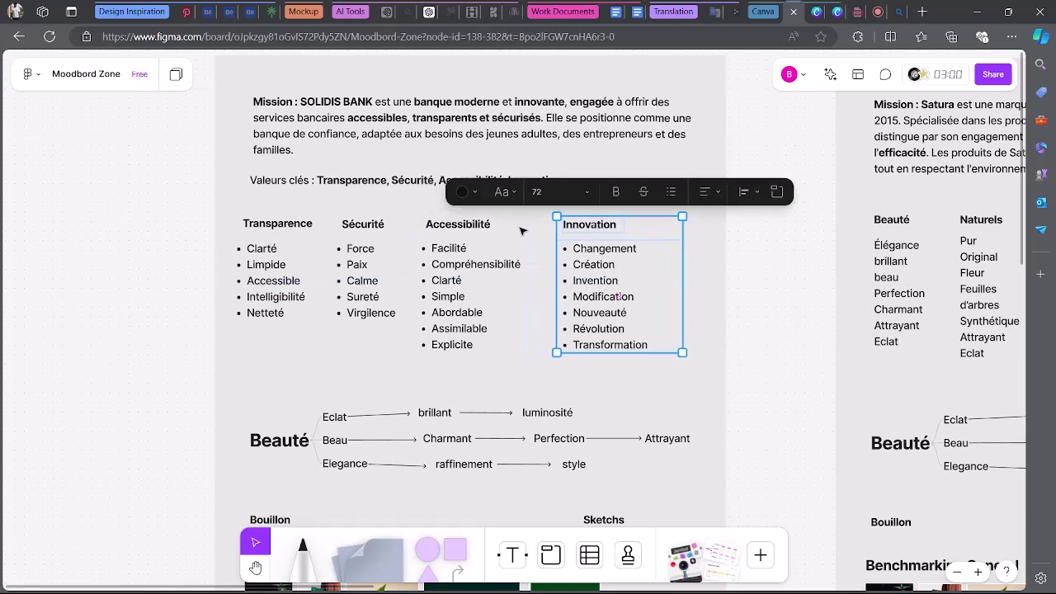
drag(521, 224, 463, 340)
drag(464, 292, 473, 293)
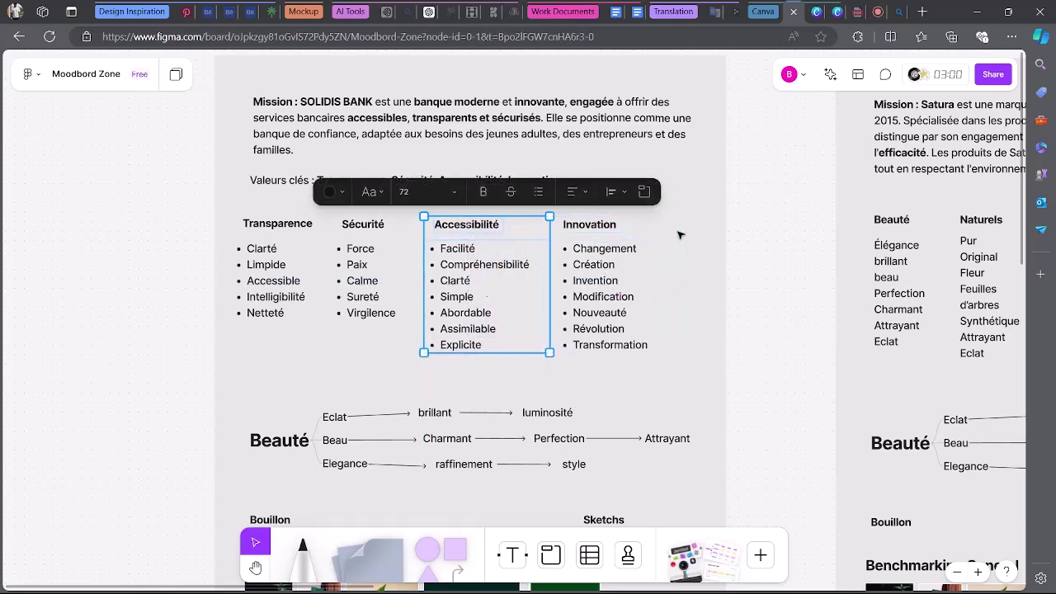
drag(673, 233, 589, 377)
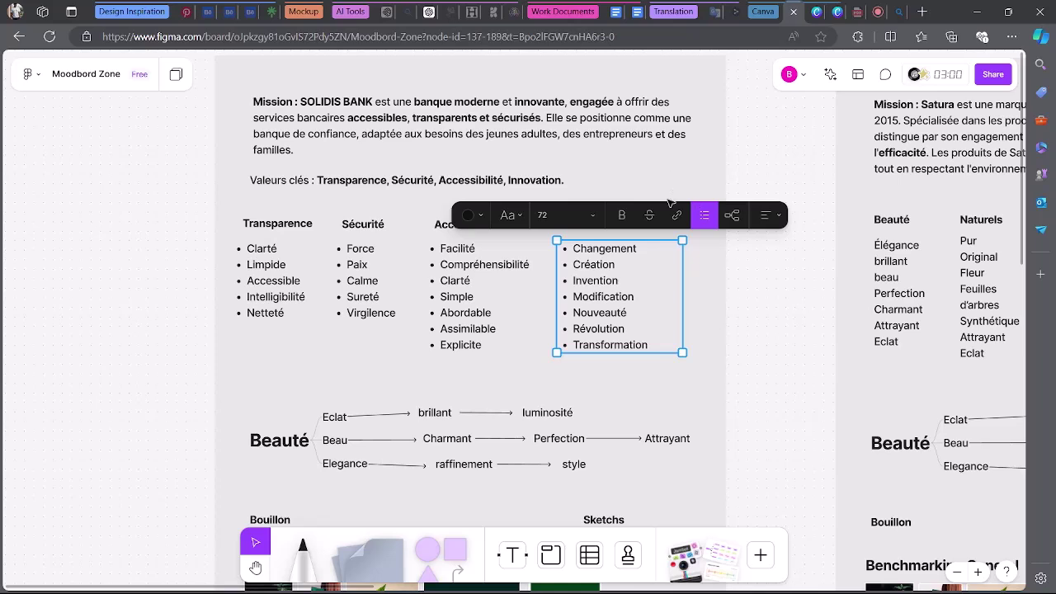
drag(667, 200, 551, 357)
drag(597, 297, 617, 298)
click(475, 297)
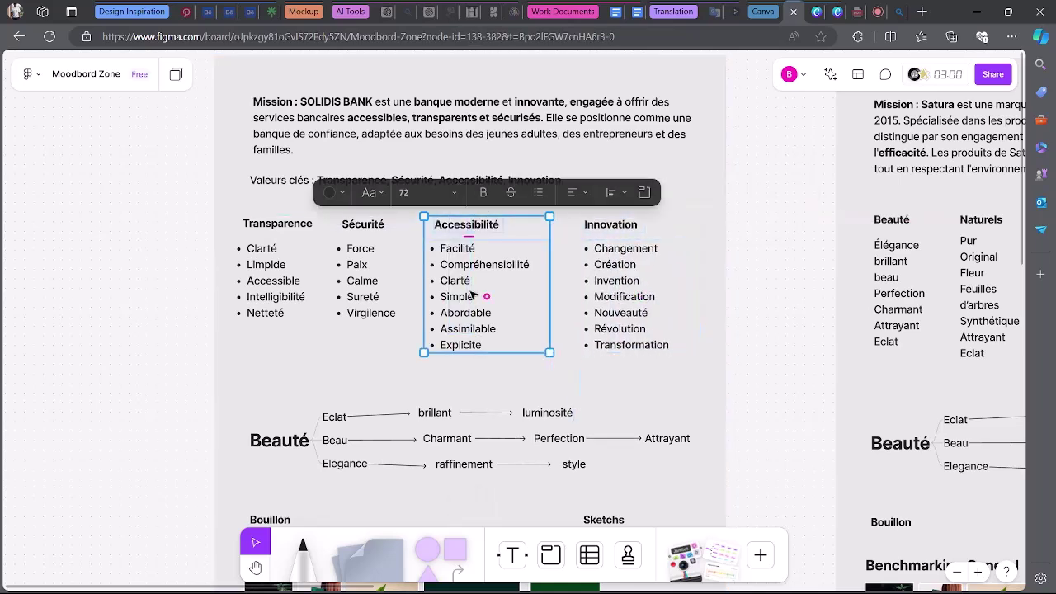
drag(475, 297, 487, 294)
drag(329, 223, 355, 347)
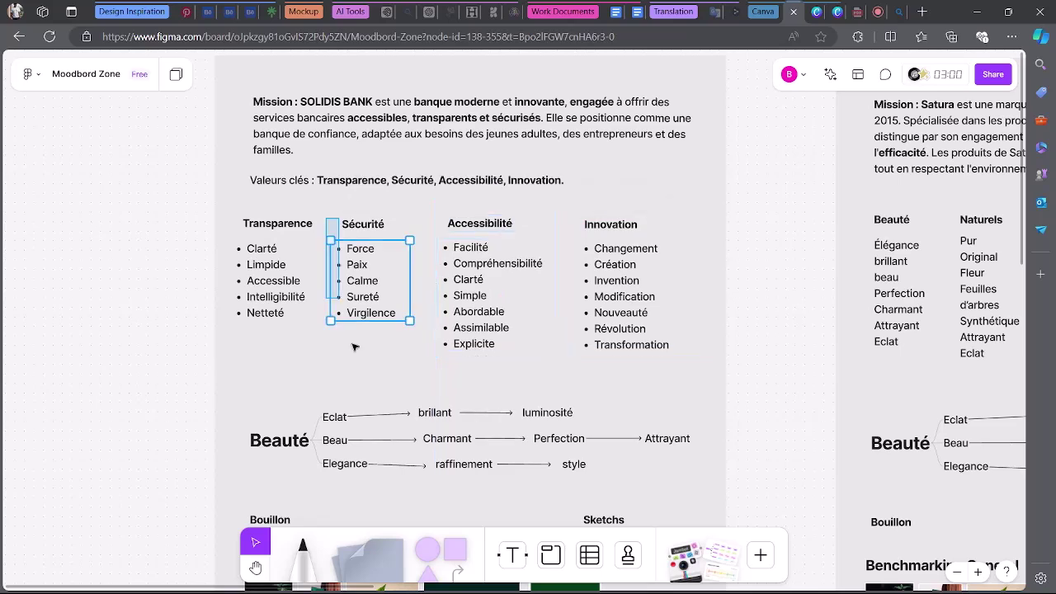
drag(358, 304, 369, 305)
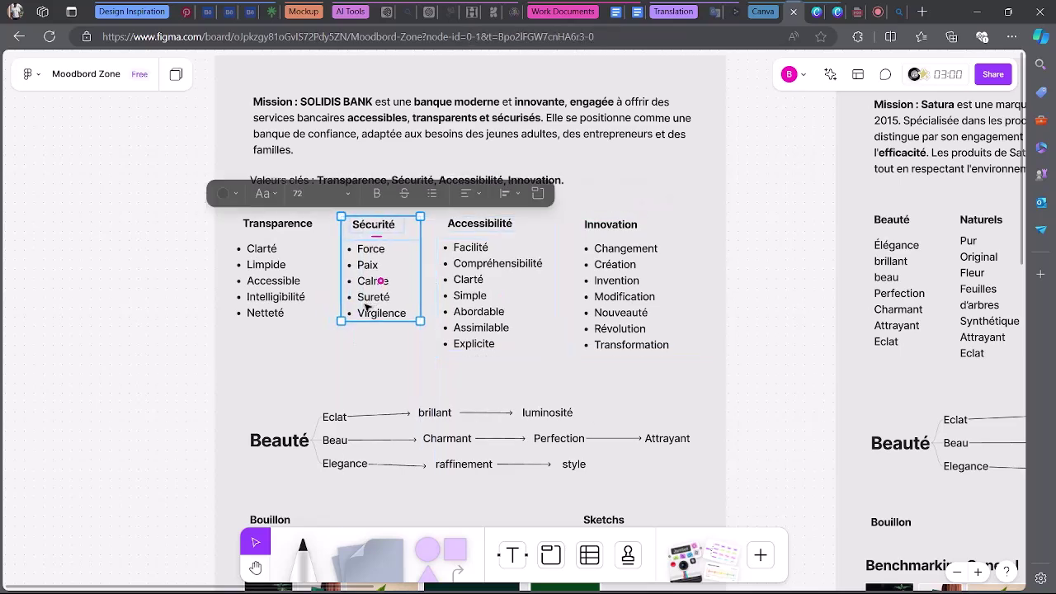
click(757, 360)
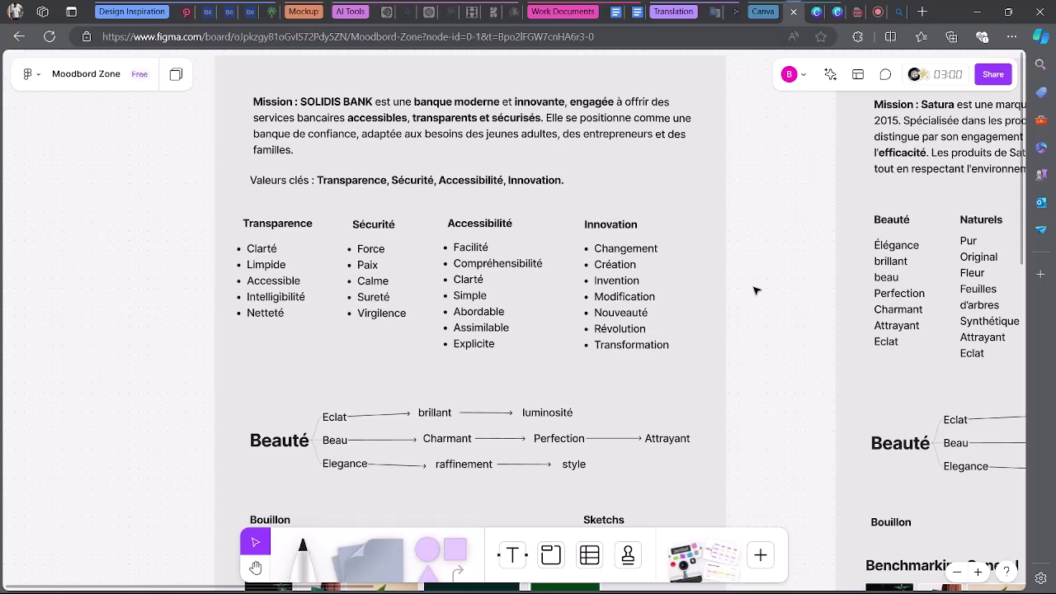
Scroll the board, then switch to the SOLIDIS Brief in Google Docs.
scroll(757, 290, down, 1)
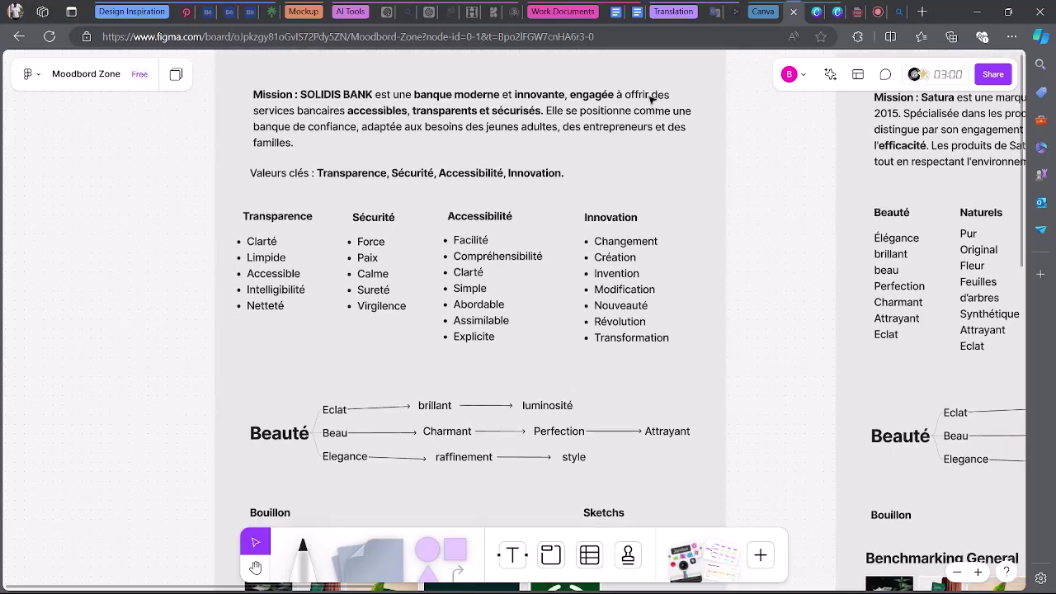
click(615, 9)
Select the start of the Brief's main objective sentence, then clear the selection.
scroll(558, 367, down, 3)
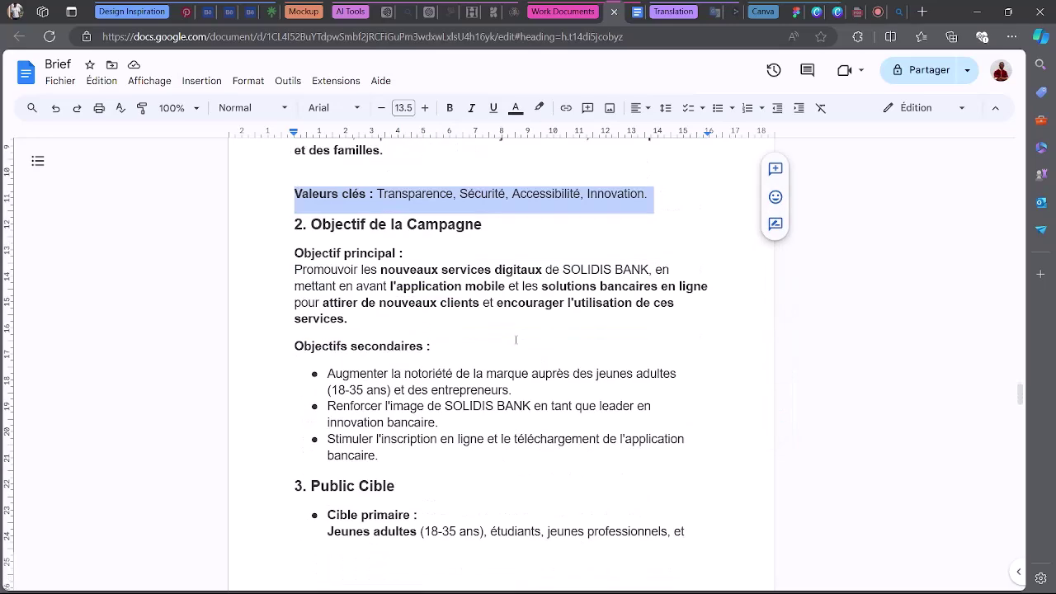
click(448, 285)
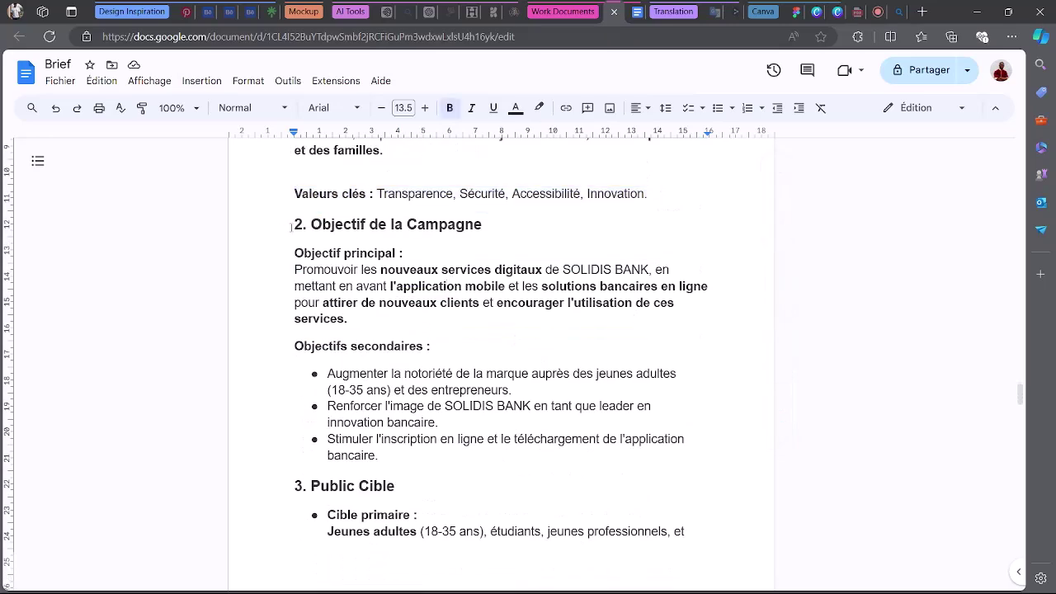
drag(284, 269, 583, 273)
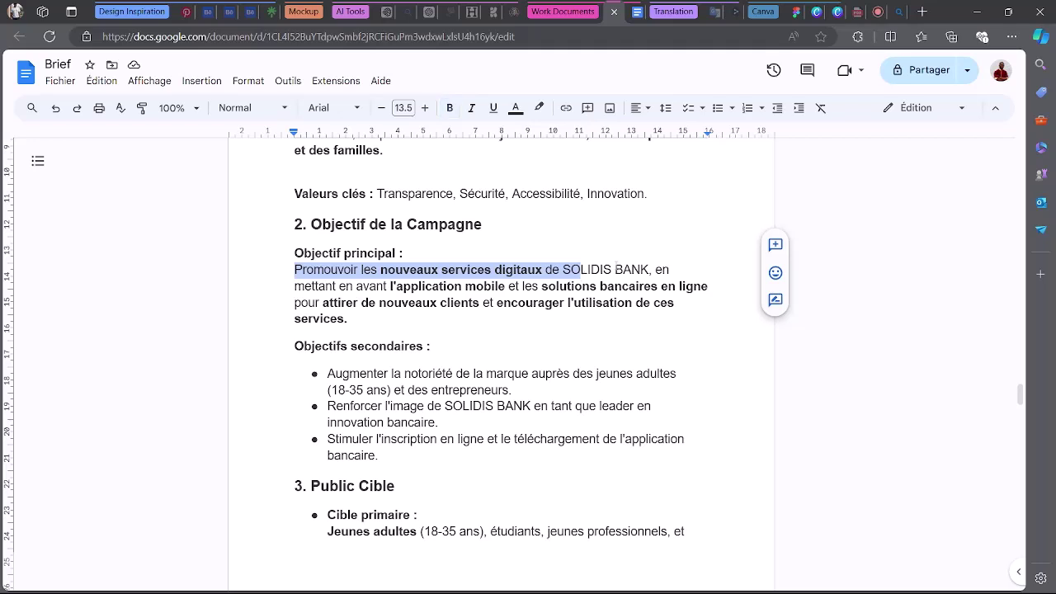
click(353, 304)
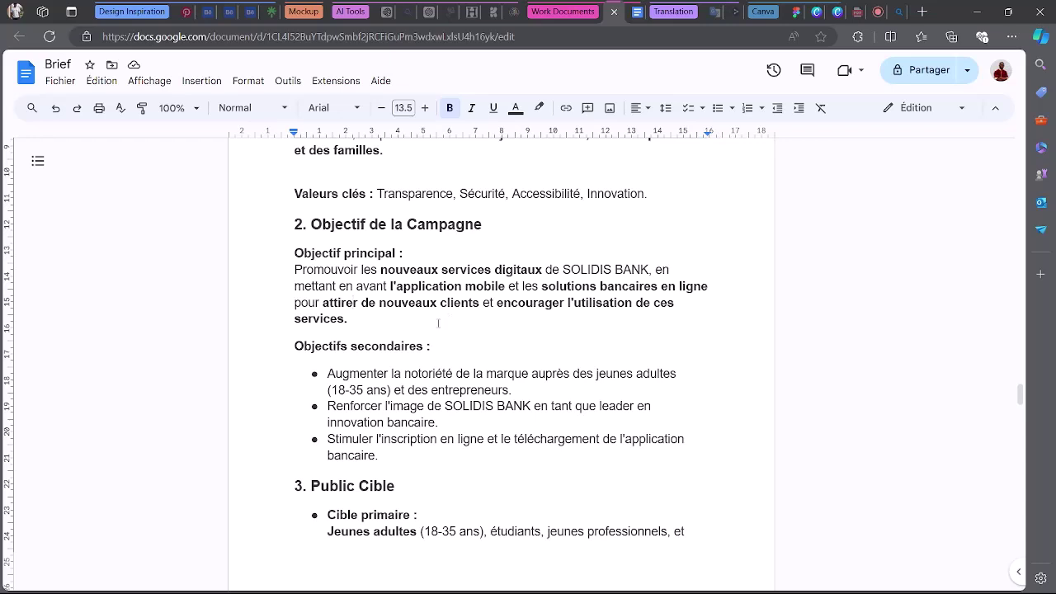
Scroll through the Brief's key values, then return to the Moodbord Zone board.
scroll(438, 322, up, 1)
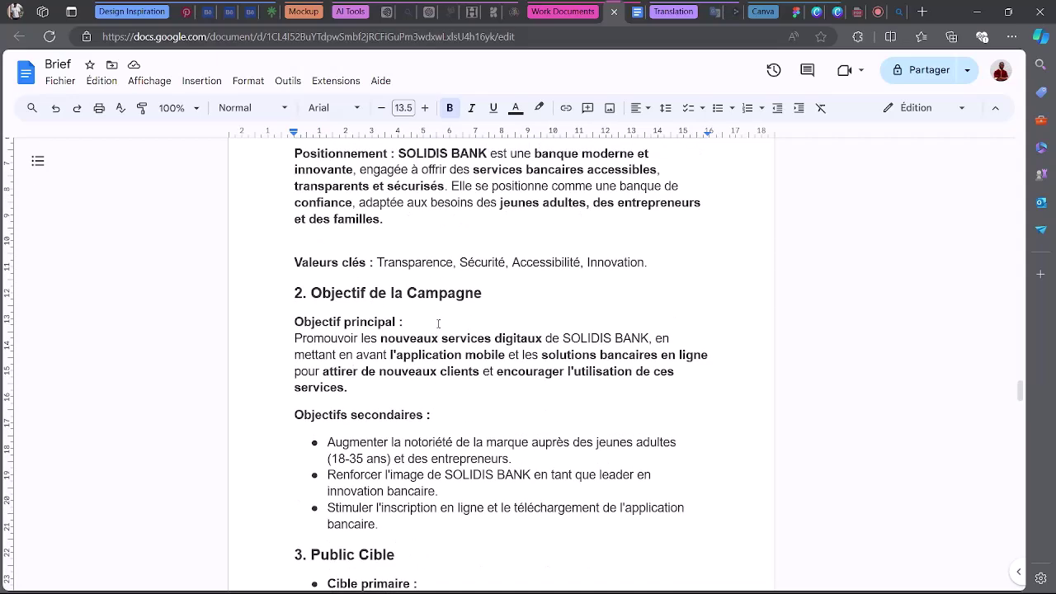
scroll(438, 323, down, 3)
scroll(437, 322, up, 4)
scroll(438, 322, down, 3)
scroll(438, 322, up, 3)
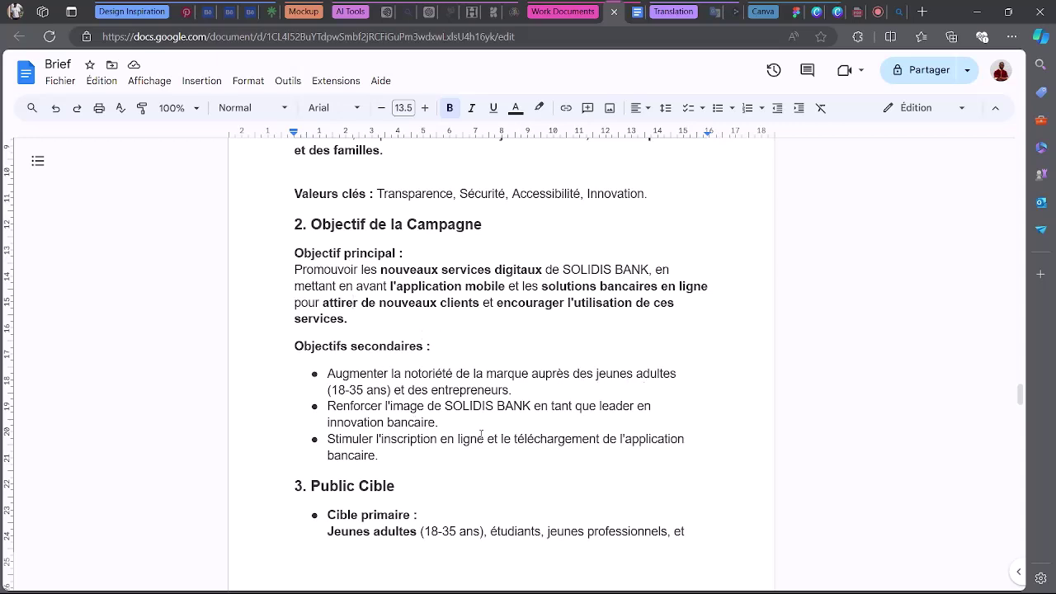
click(795, 12)
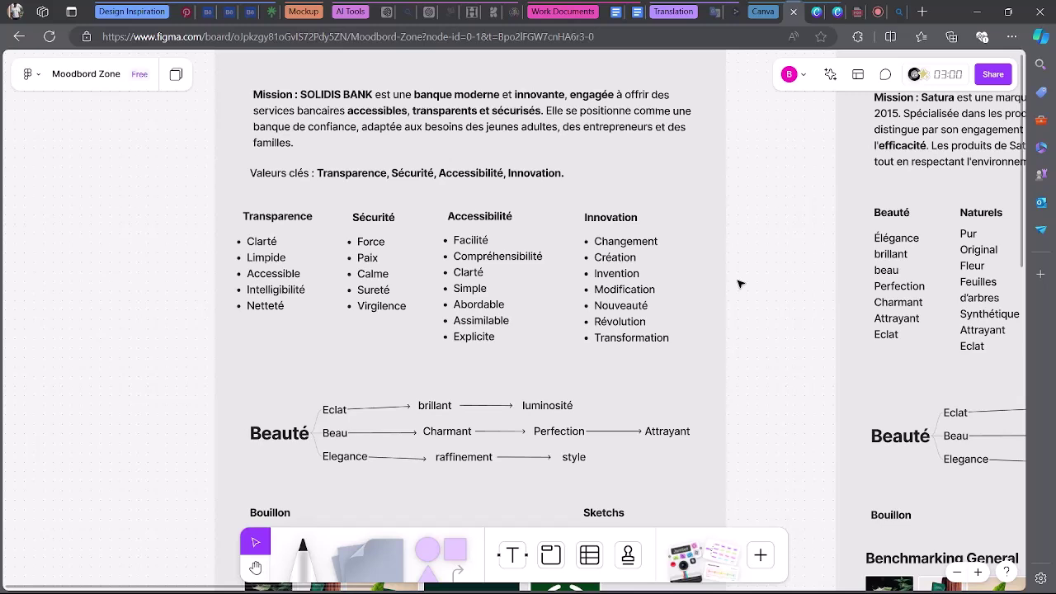
Select the Beauté mind map nodes inside the SOLIDIS frame.
scroll(740, 284, down, 1)
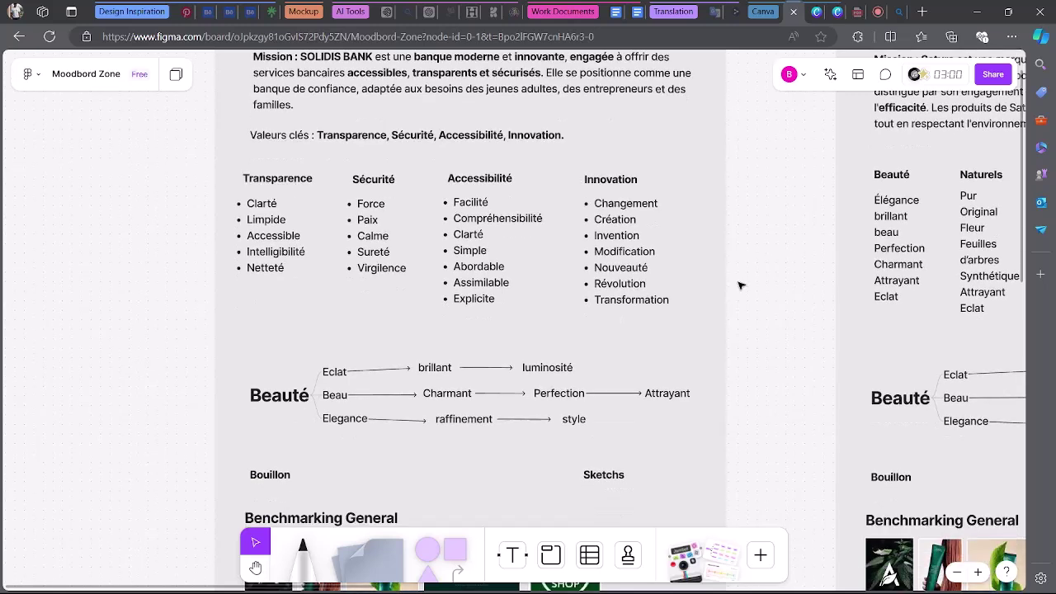
scroll(741, 284, up, 1)
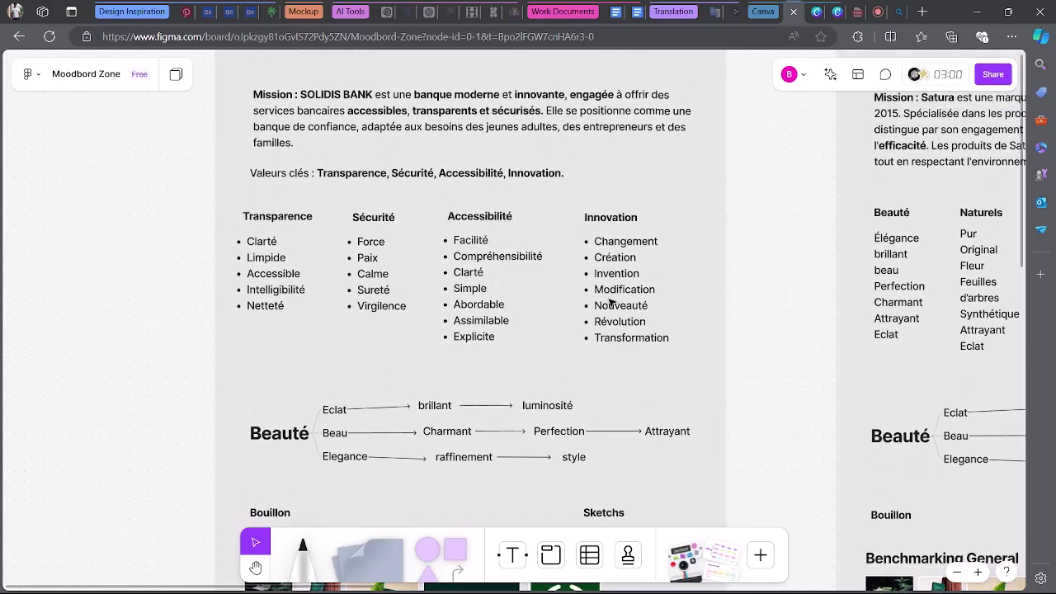
scroll(561, 291, down, 1)
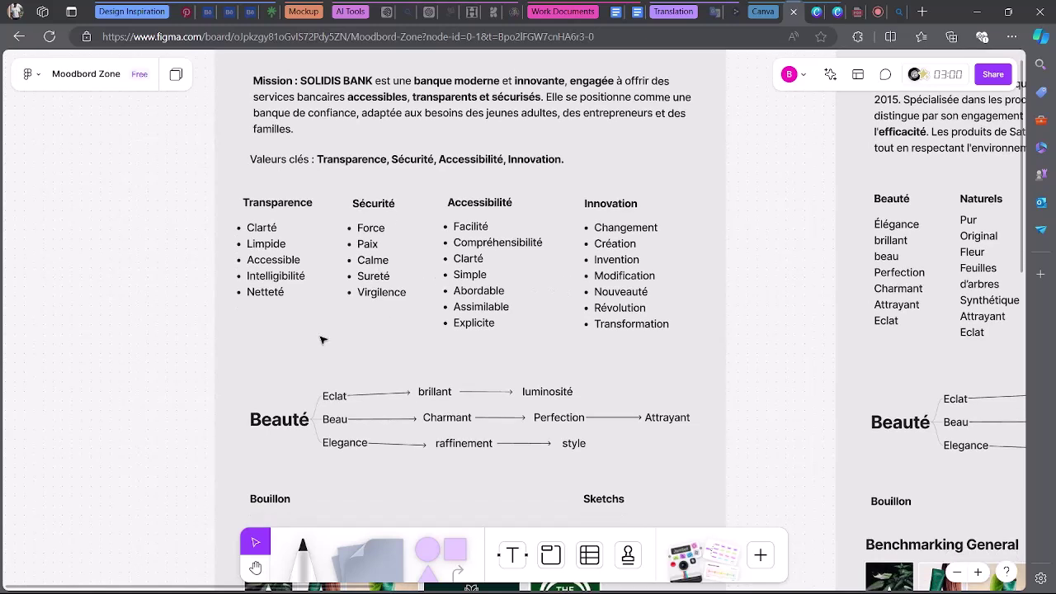
drag(275, 391, 648, 464)
click(262, 368)
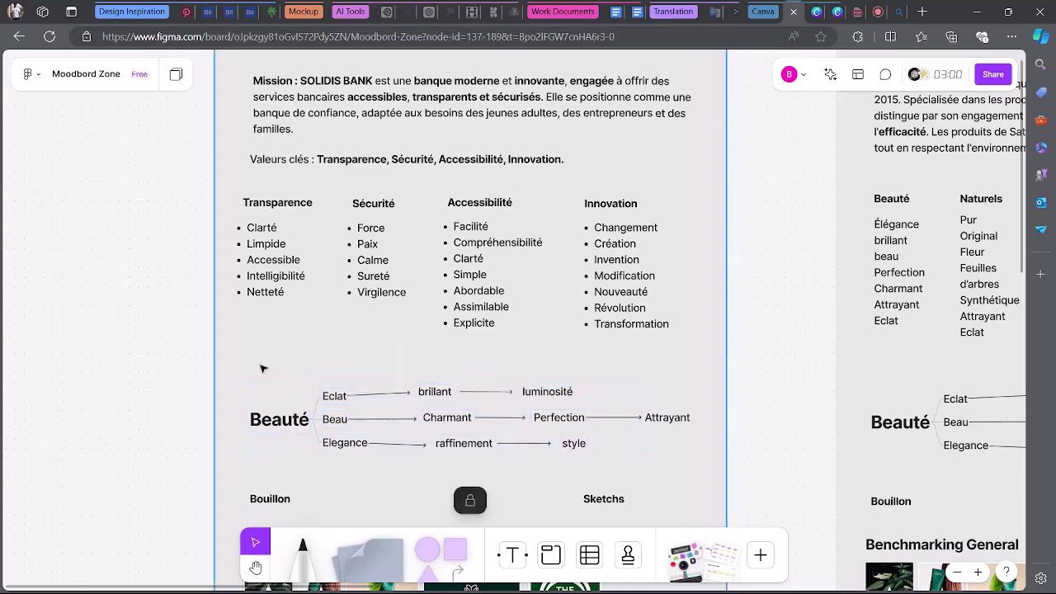
drag(262, 368, 698, 459)
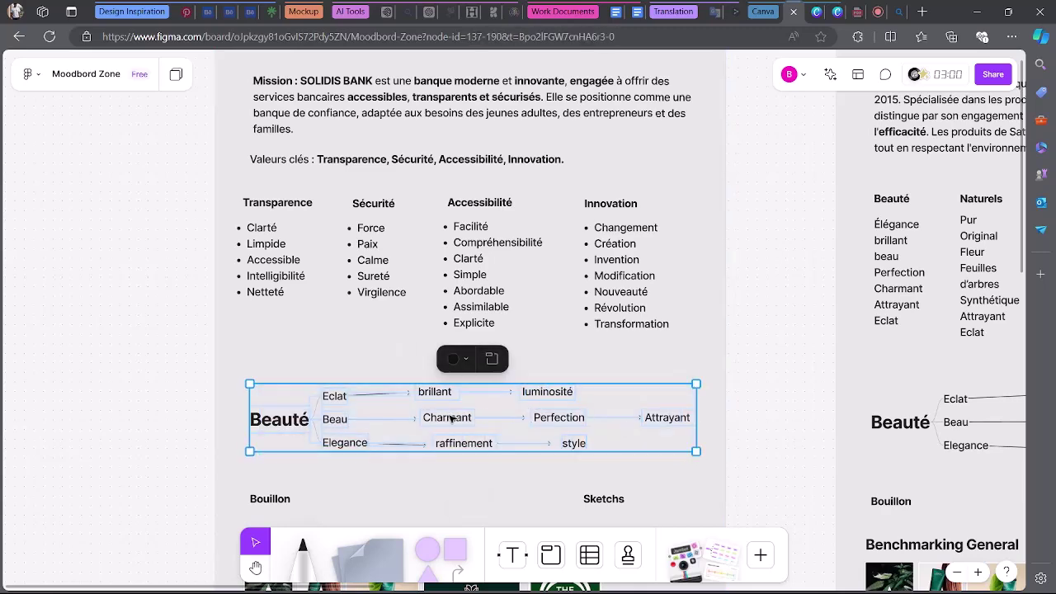
Move the Bouillon, Sketchs and Benchmarking General block left, out of the SOLIDIS frame.
scroll(577, 396, down, 5)
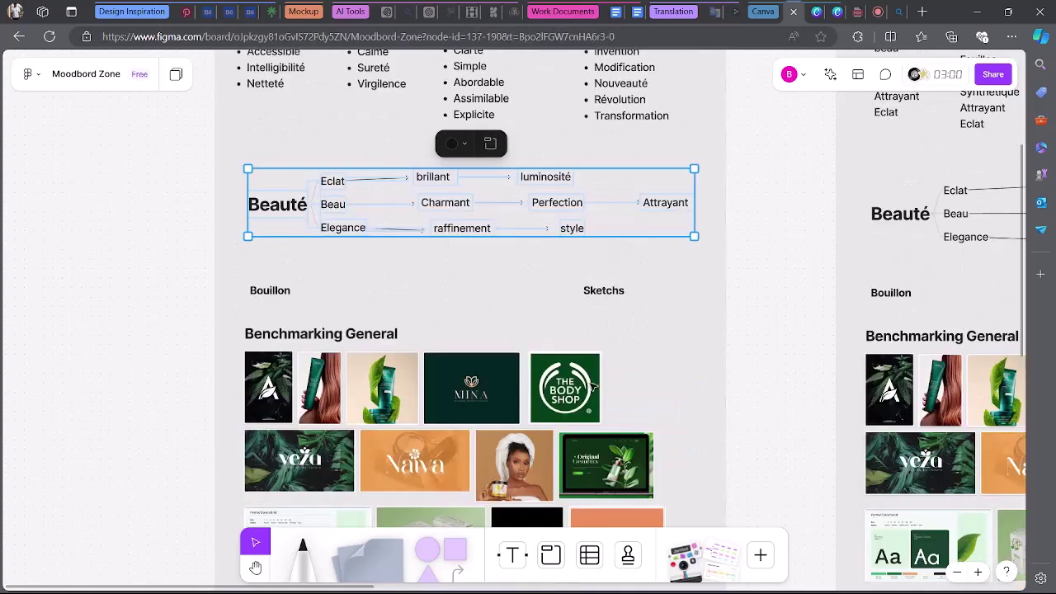
scroll(592, 388, down, 4)
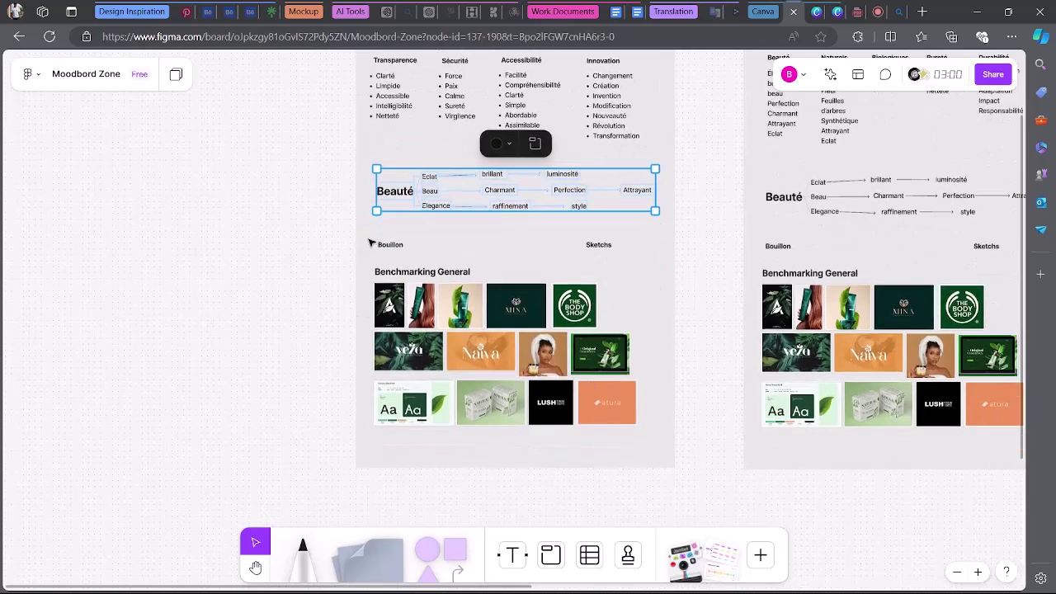
drag(370, 243, 641, 427)
mouse_move(583, 312)
mouse_down()
mouse_move(181, 302)
mouse_move(284, 306)
mouse_up()
key(Escape)
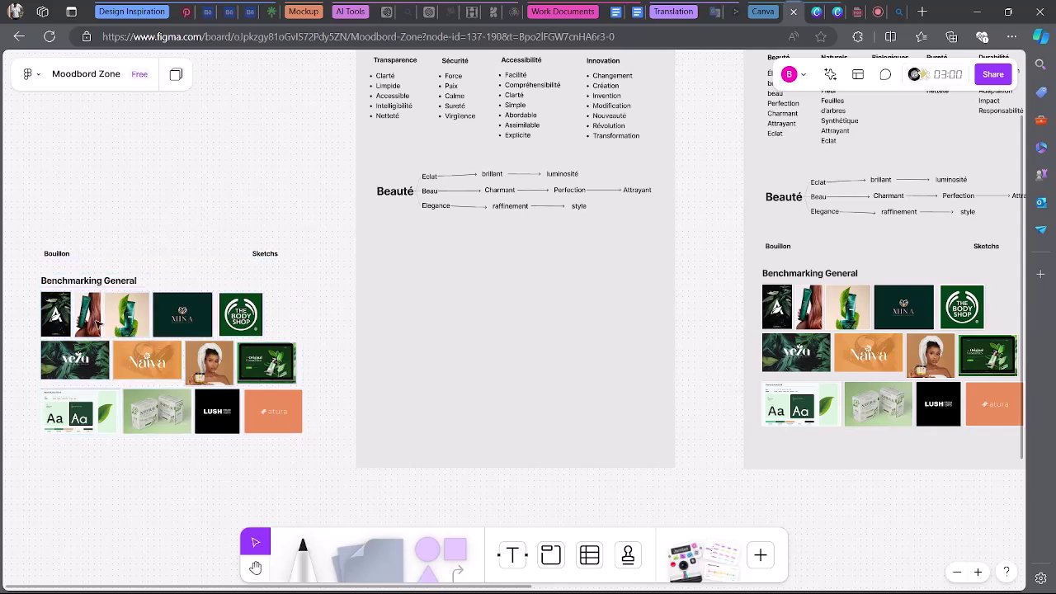
Delete the Benchmarking General images and scroll back over the frame.
drag(33, 321, 309, 457)
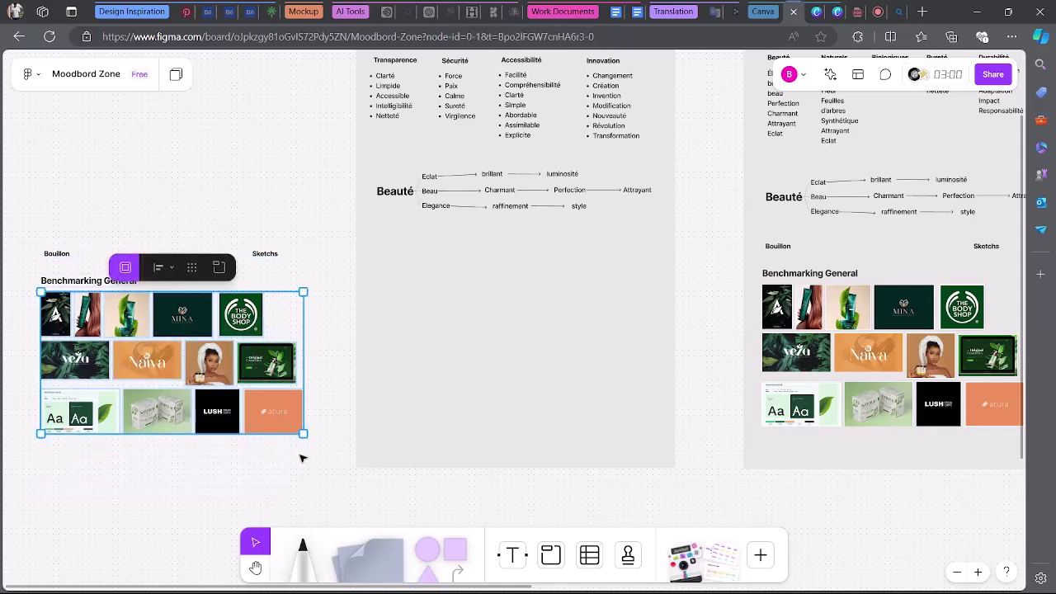
key(Delete)
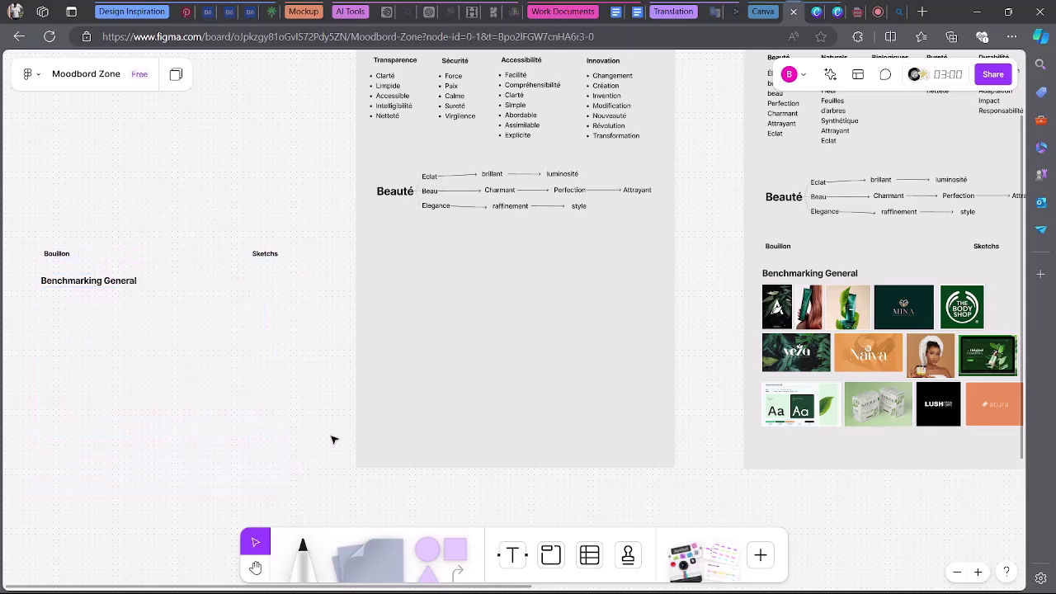
scroll(319, 301, up, 1)
scroll(577, 169, up, 5)
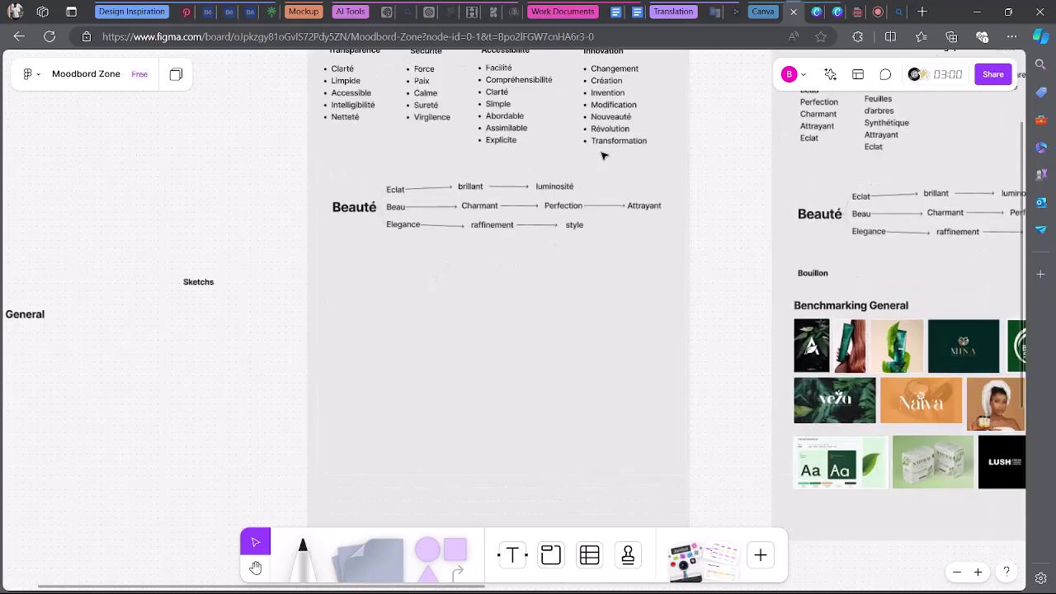
scroll(249, 179, down, 6)
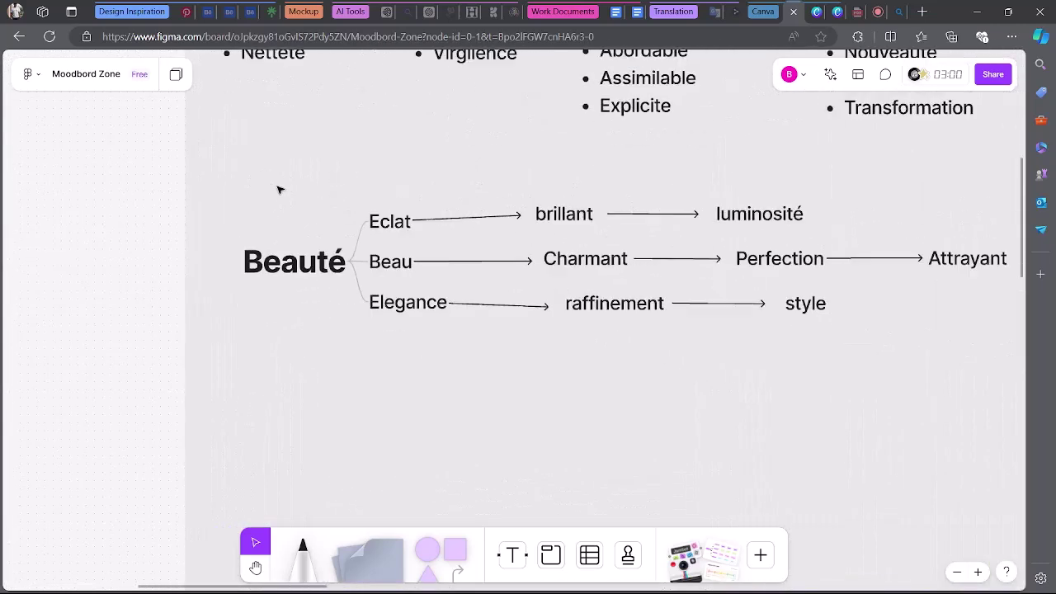
scroll(539, 189, up, 2)
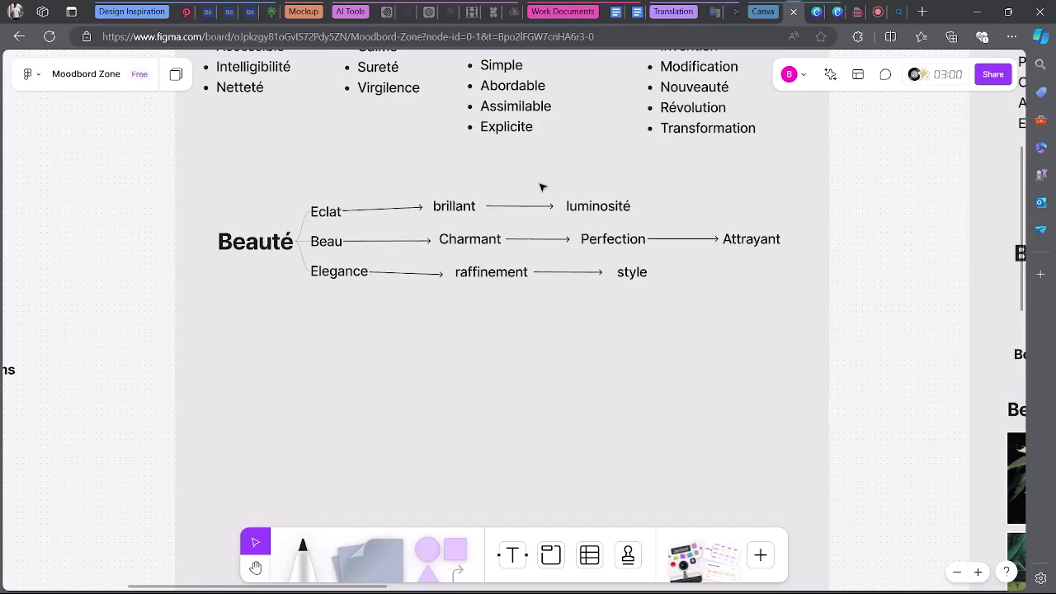
scroll(540, 188, up, 1)
scroll(541, 186, up, 3)
scroll(542, 186, down, 3)
scroll(542, 186, up, 2)
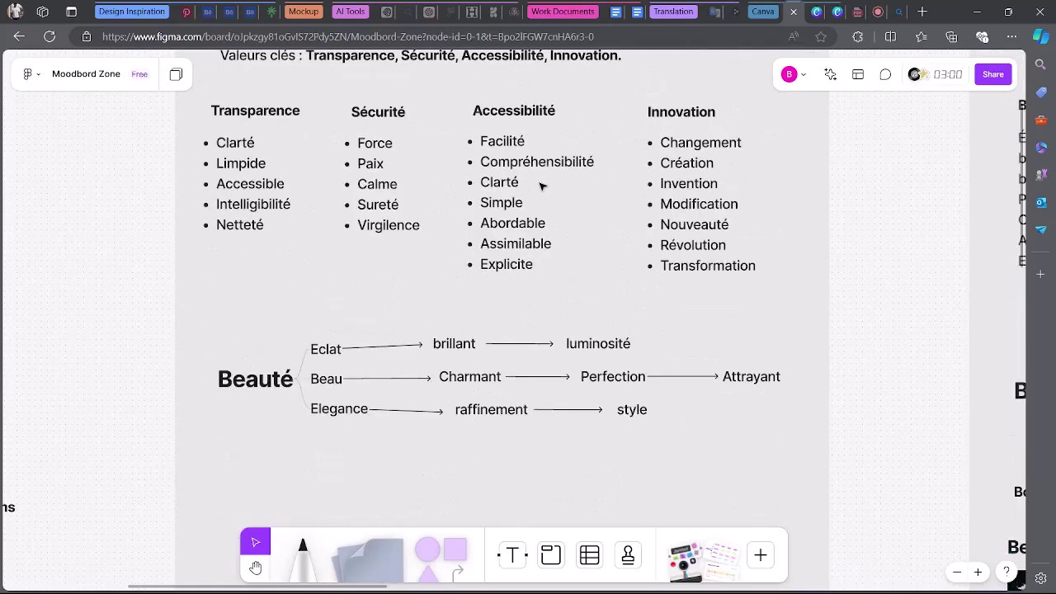
scroll(542, 187, down, 2)
scroll(542, 187, down, 1)
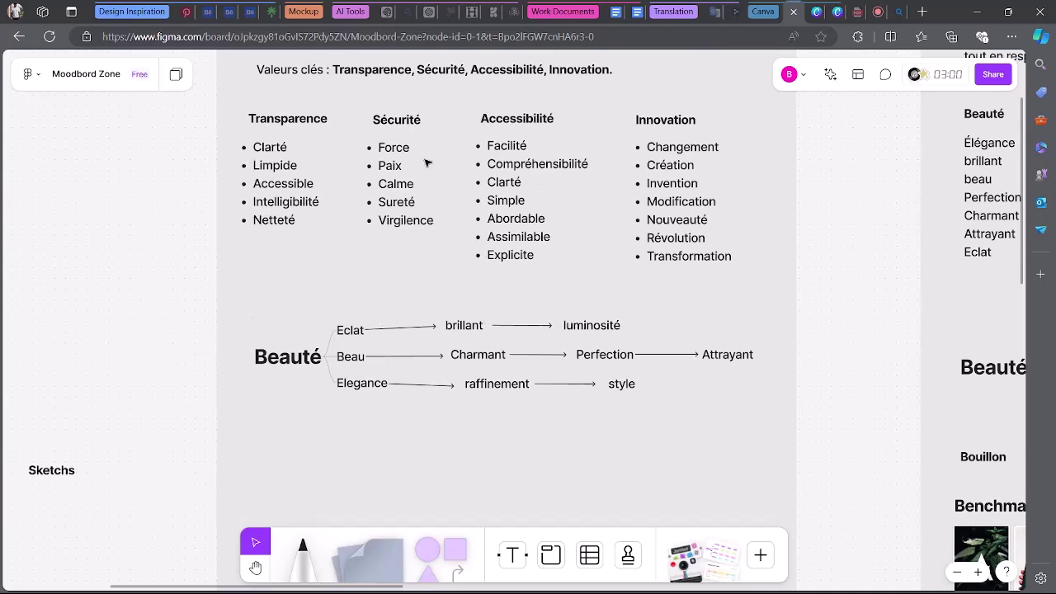
scroll(427, 375, down, 1)
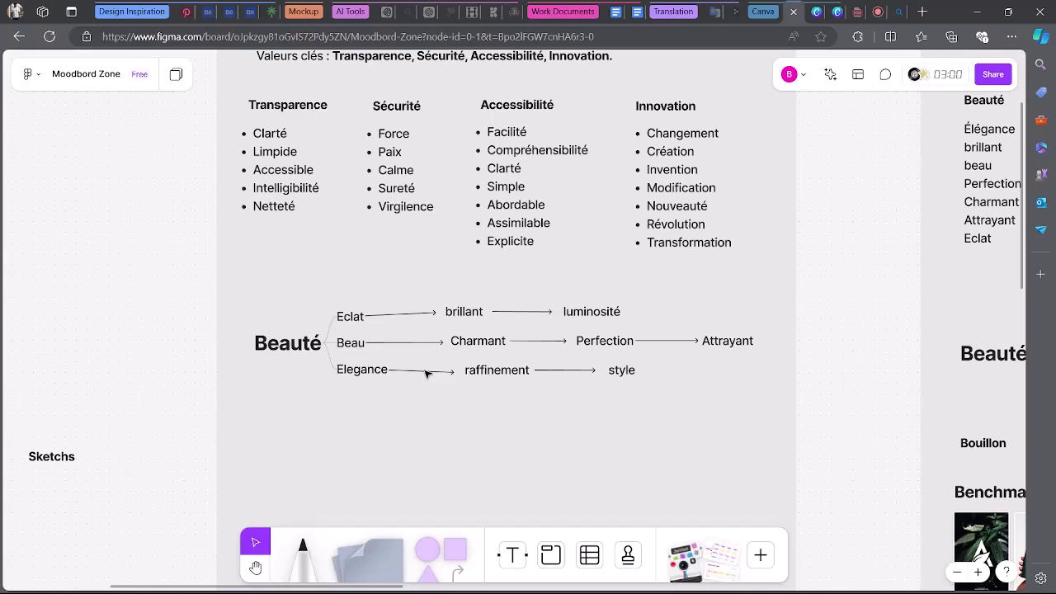
Rename the word tree's Beauté centre to 'Transparence' and shift the tree slightly left.
click(306, 346)
double_click(305, 346)
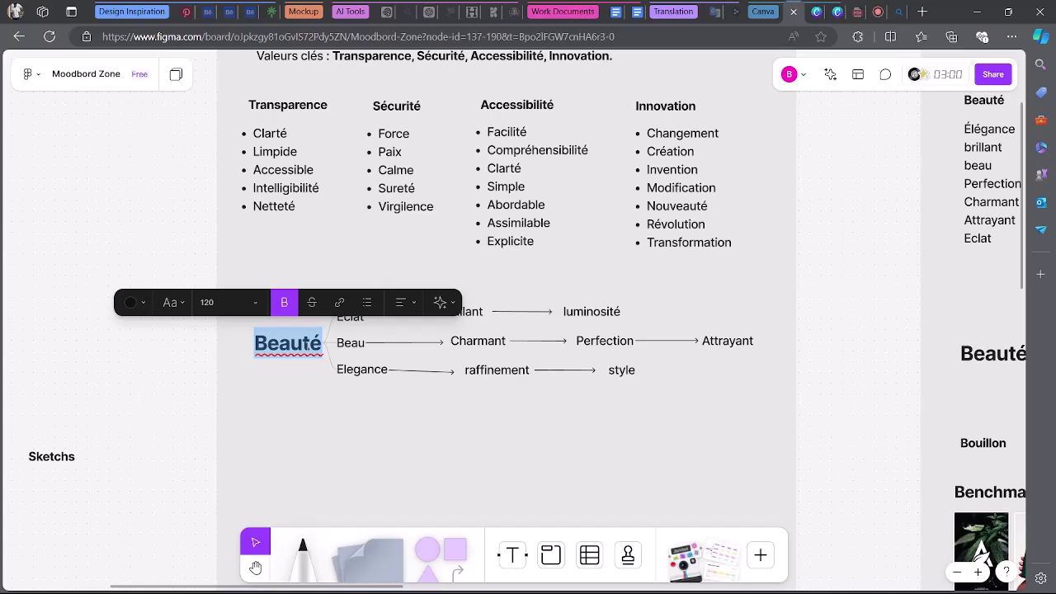
text(Tra)
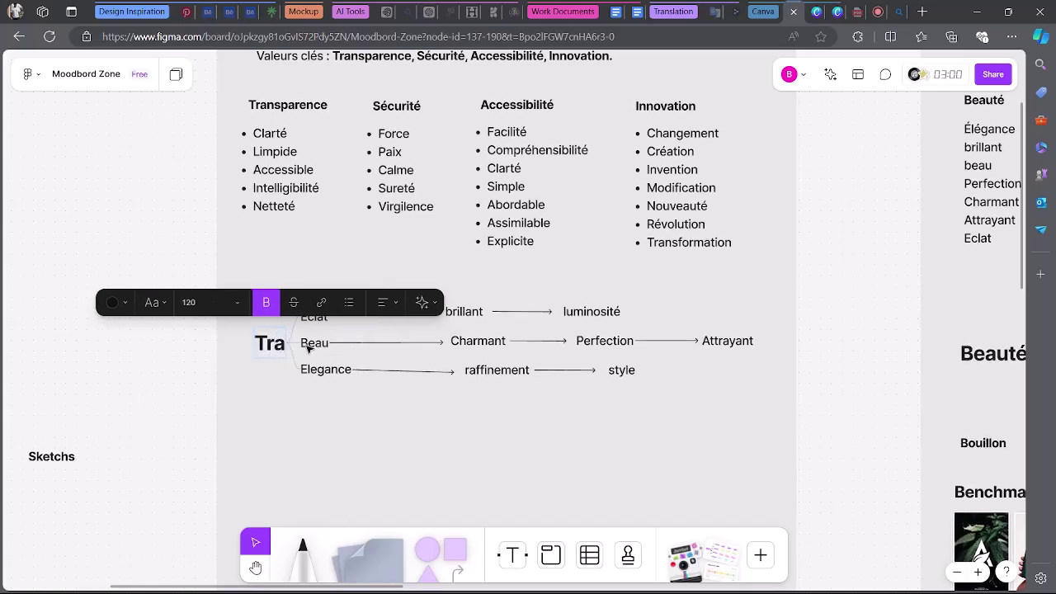
text(nsparence)
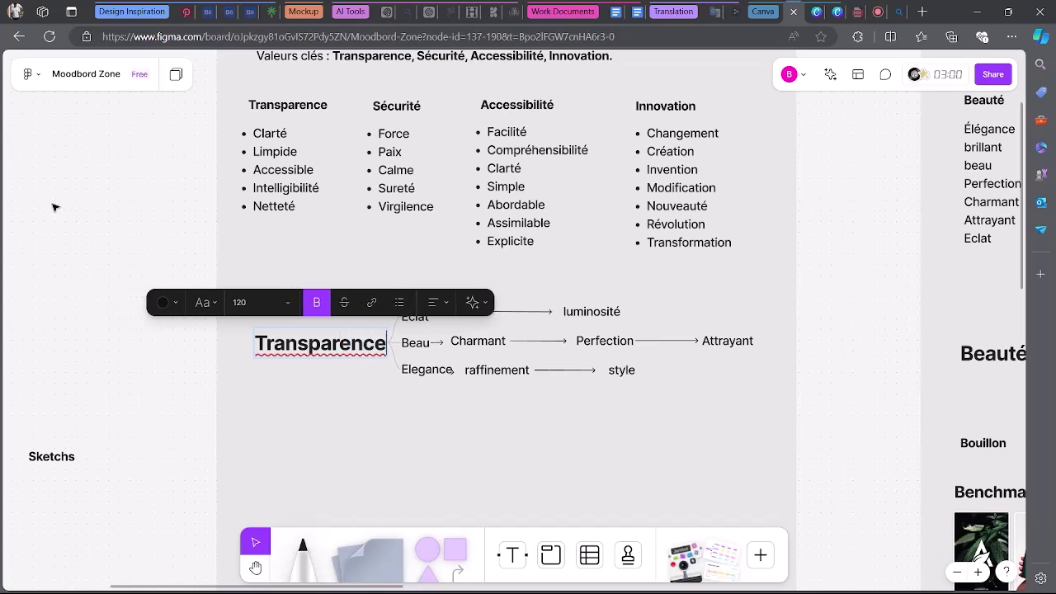
key(Escape)
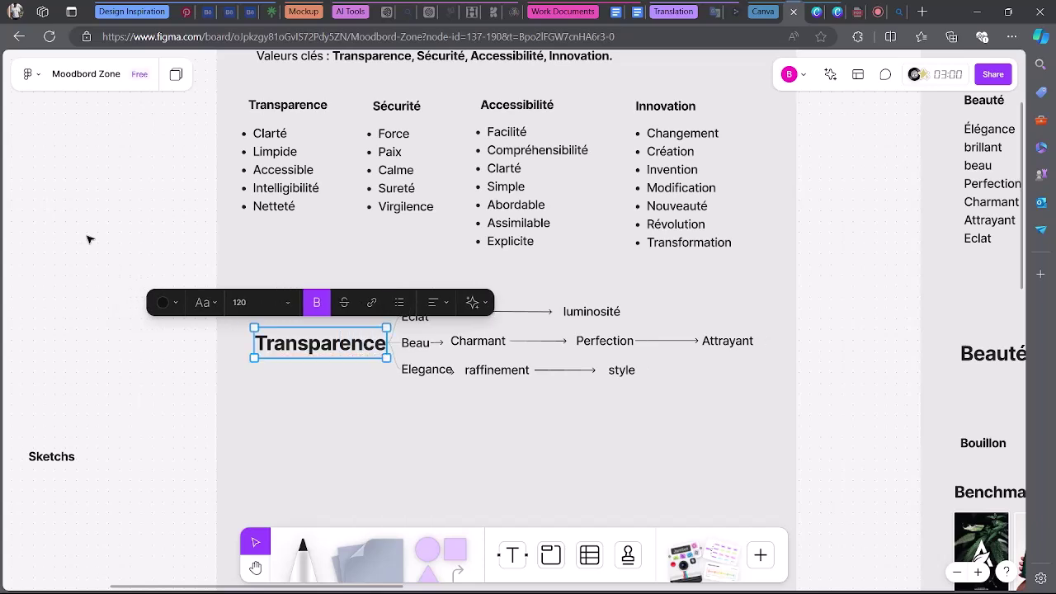
mouse_move(282, 347)
mouse_down()
mouse_move(248, 346)
mouse_move(262, 347)
mouse_up()
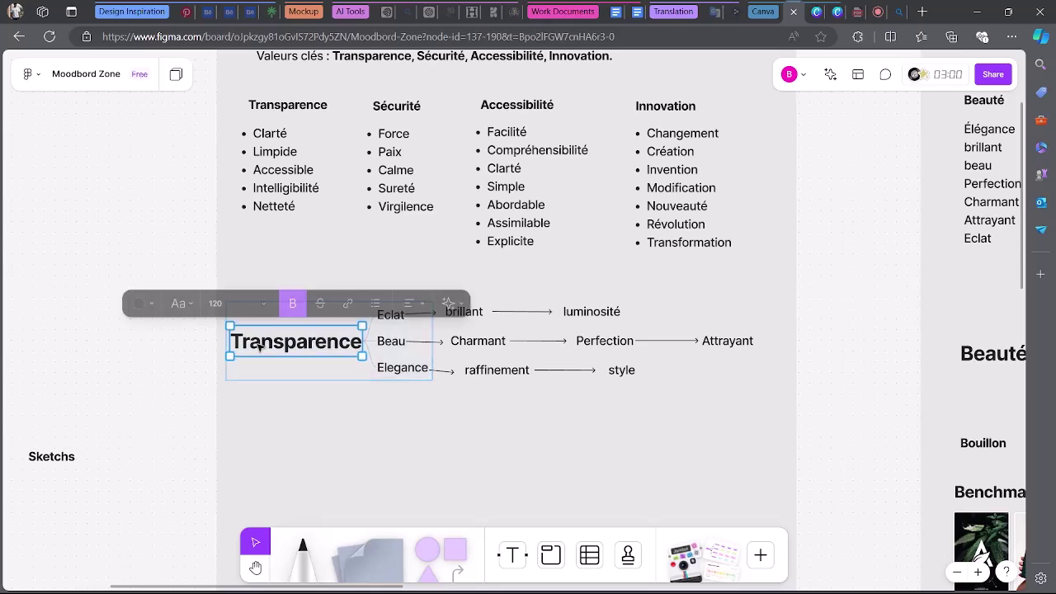
click(106, 250)
Rename the Eclat branch to 'Clarté'.
double_click(397, 316)
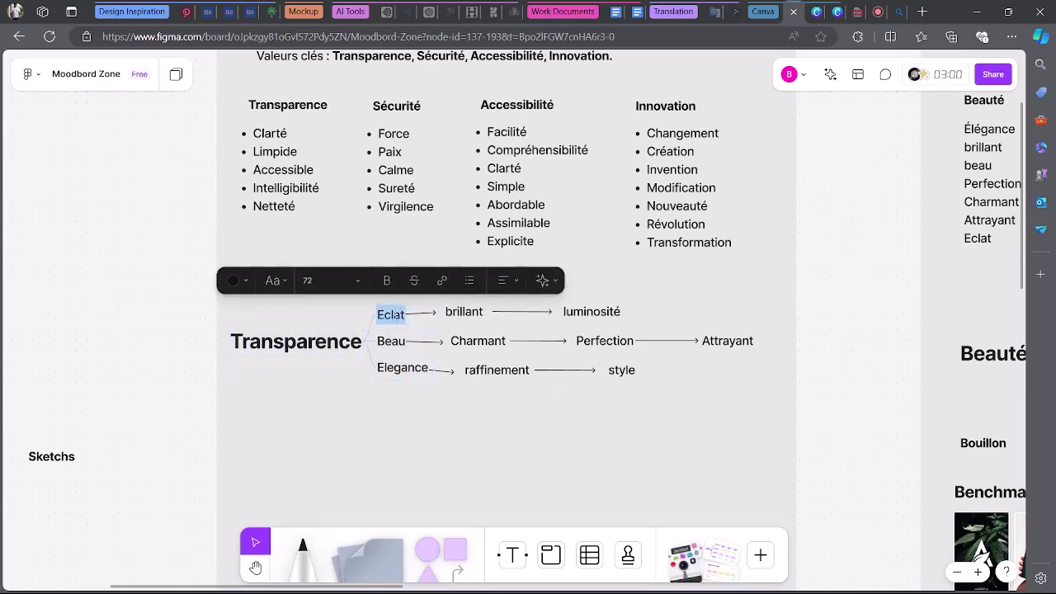
text(Cla)
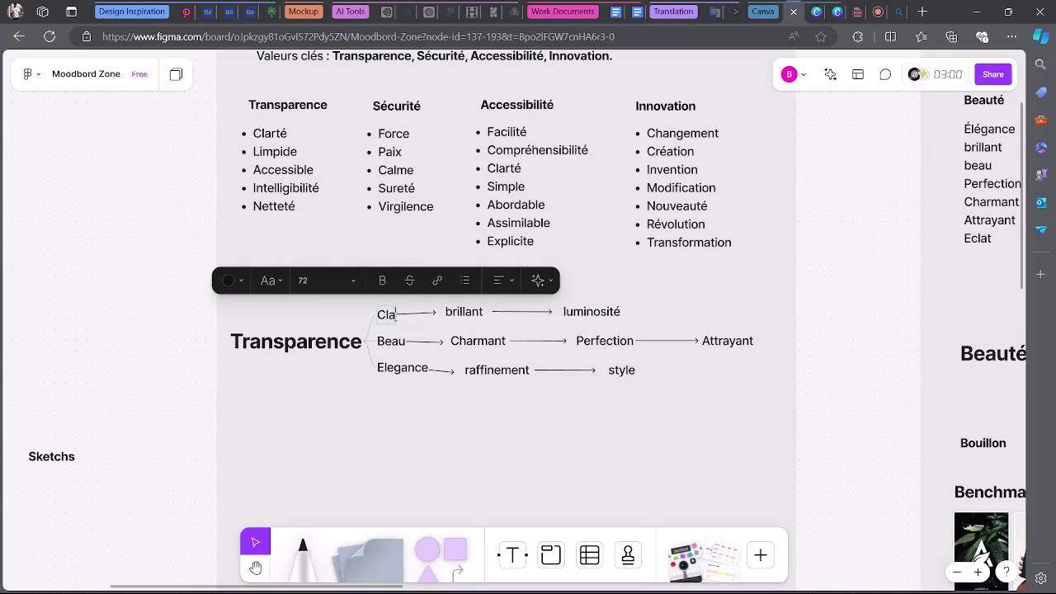
text(rté)
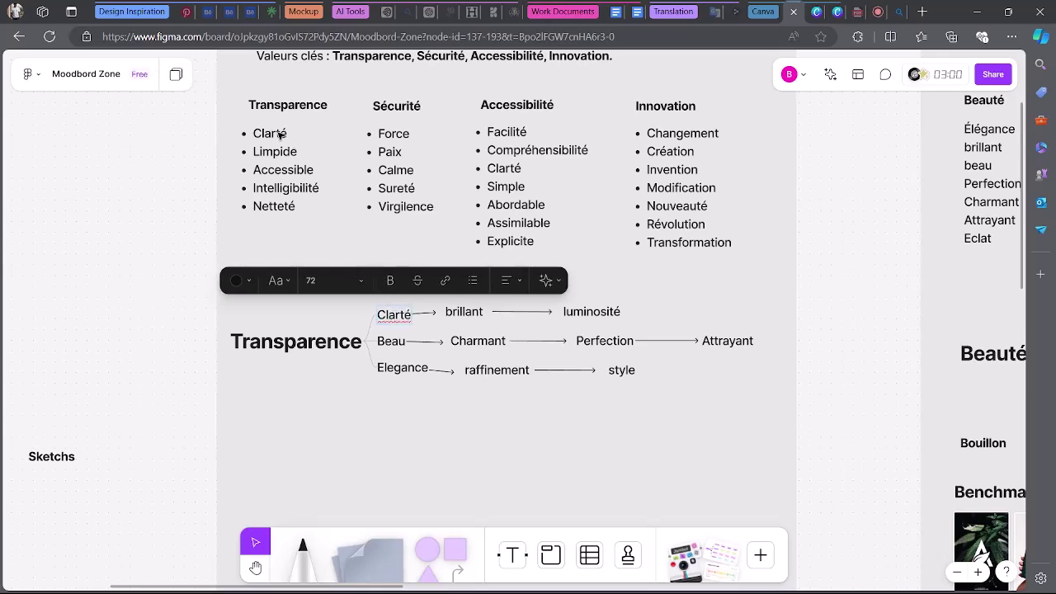
key(Escape)
click(323, 435)
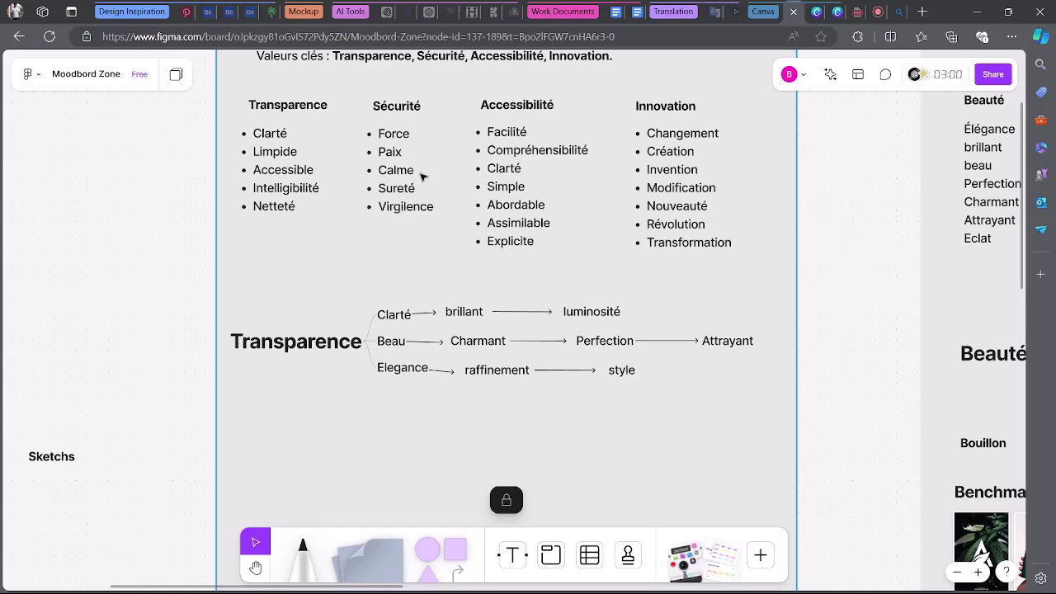
Glance at the Windows notification centre and quick settings, then return to the board.
mouse_move(930, 575)
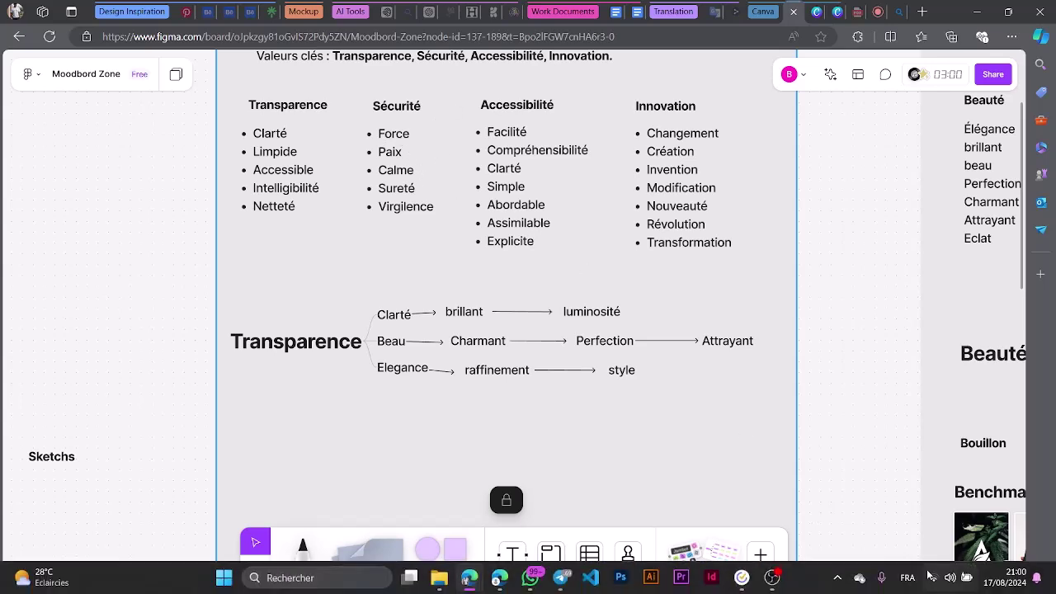
click(993, 577)
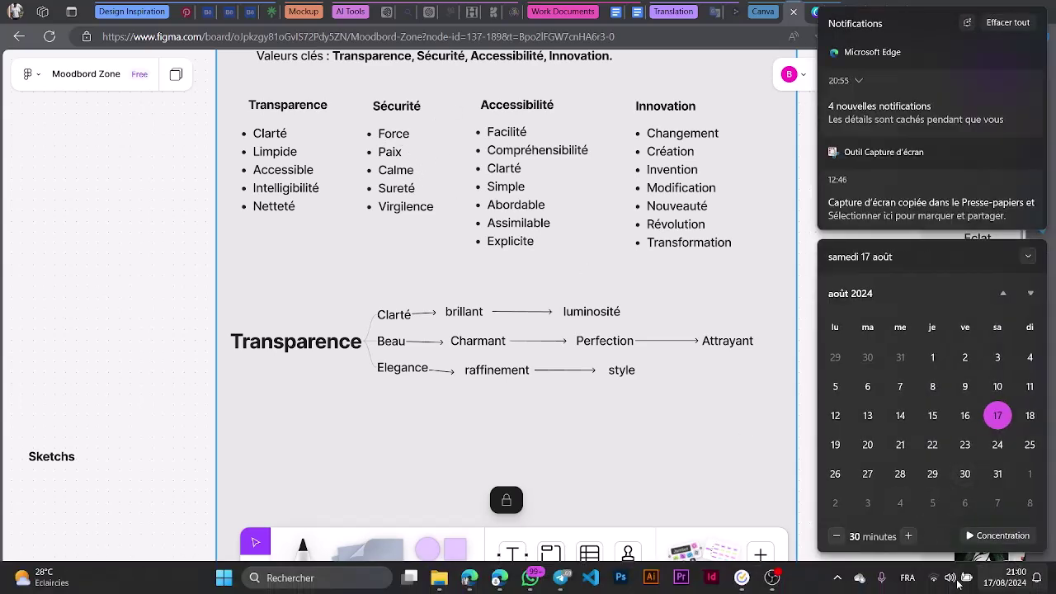
click(950, 577)
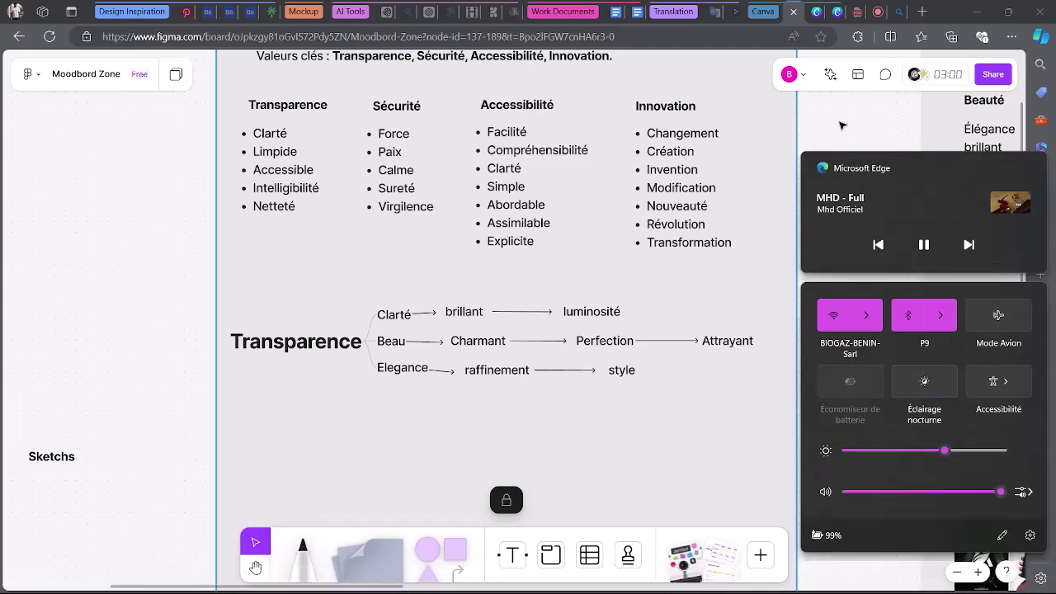
click(842, 124)
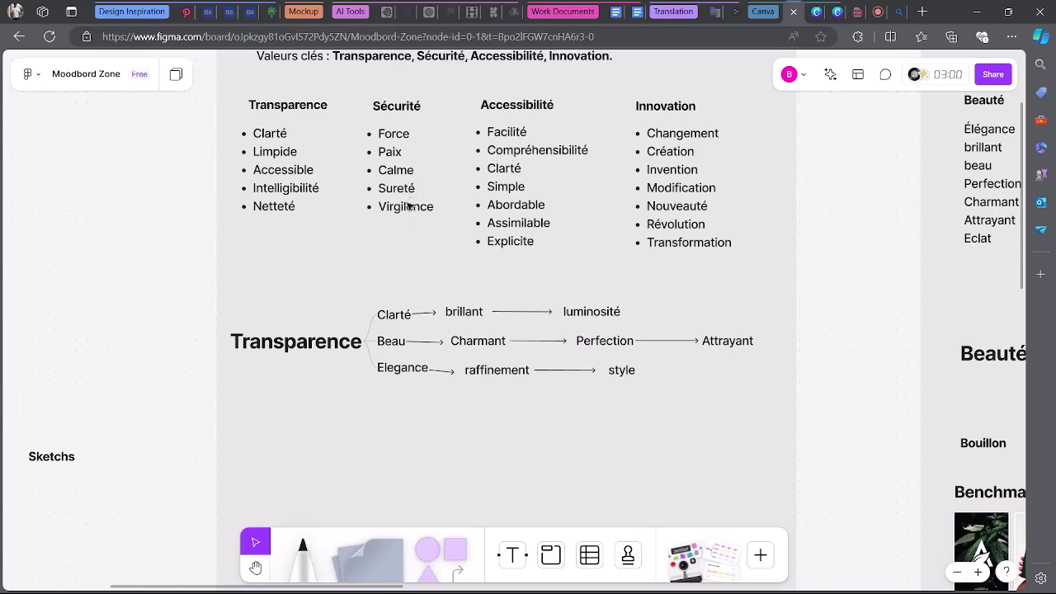
Replace the word brillant with Sureté in the Transparence tree and bring up the Meet call.
double_click(476, 316)
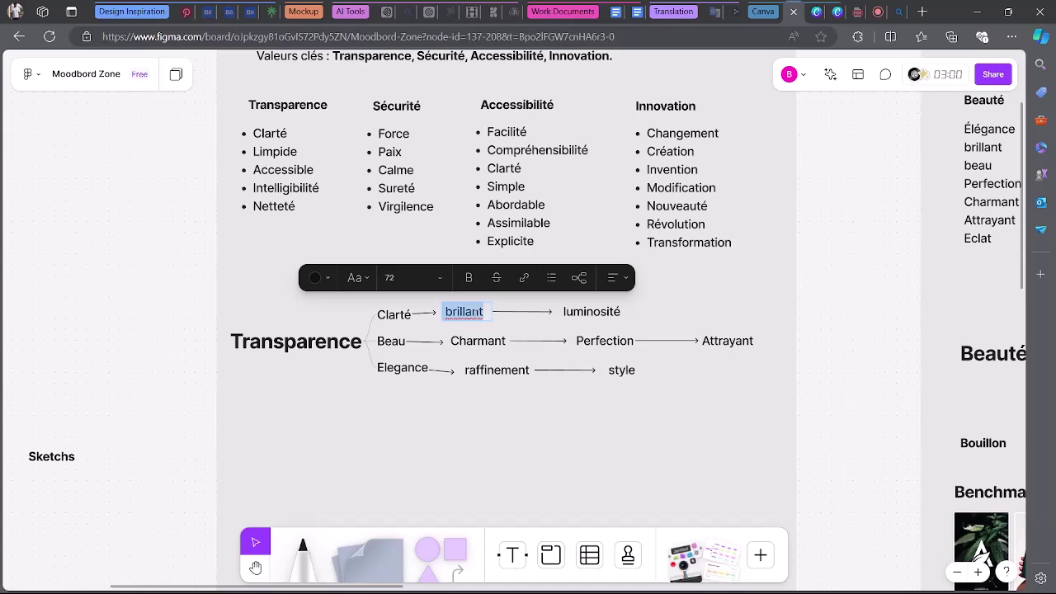
text(Sureté)
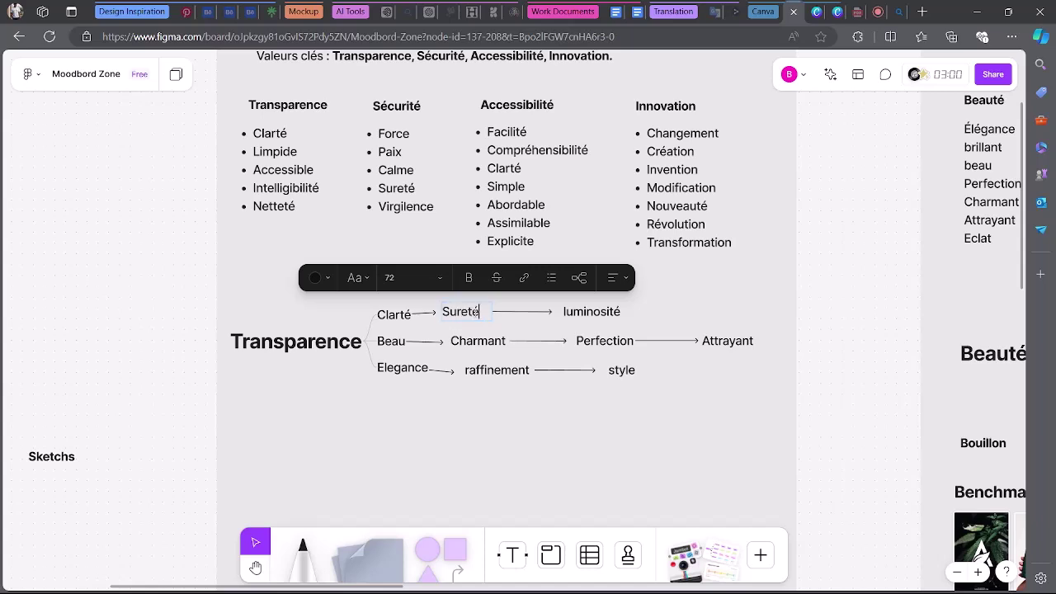
click(879, 11)
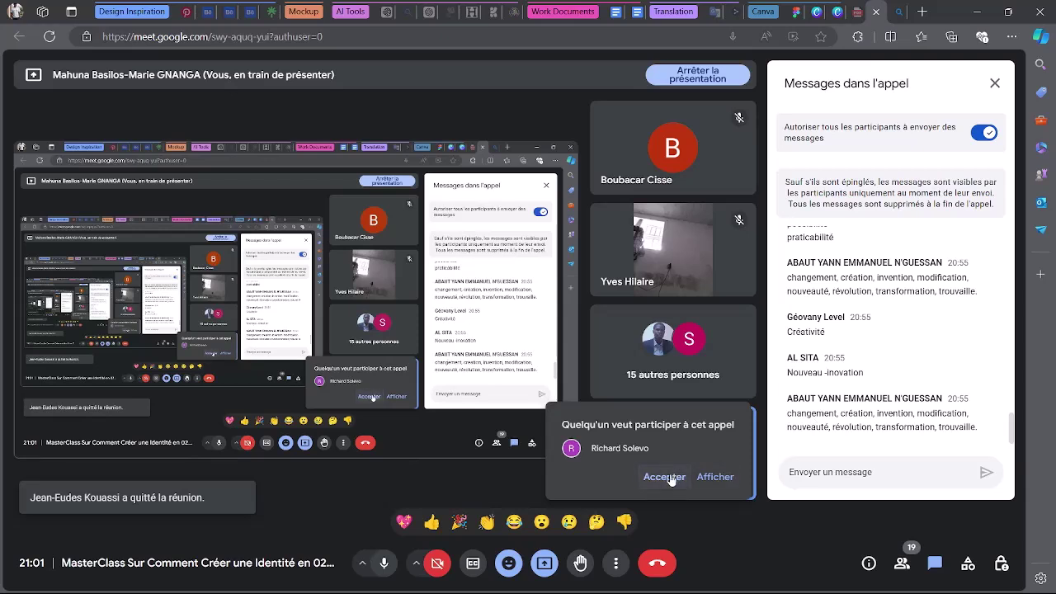
Admit the person requesting to join the Meet call and return to the FigJam board.
click(670, 477)
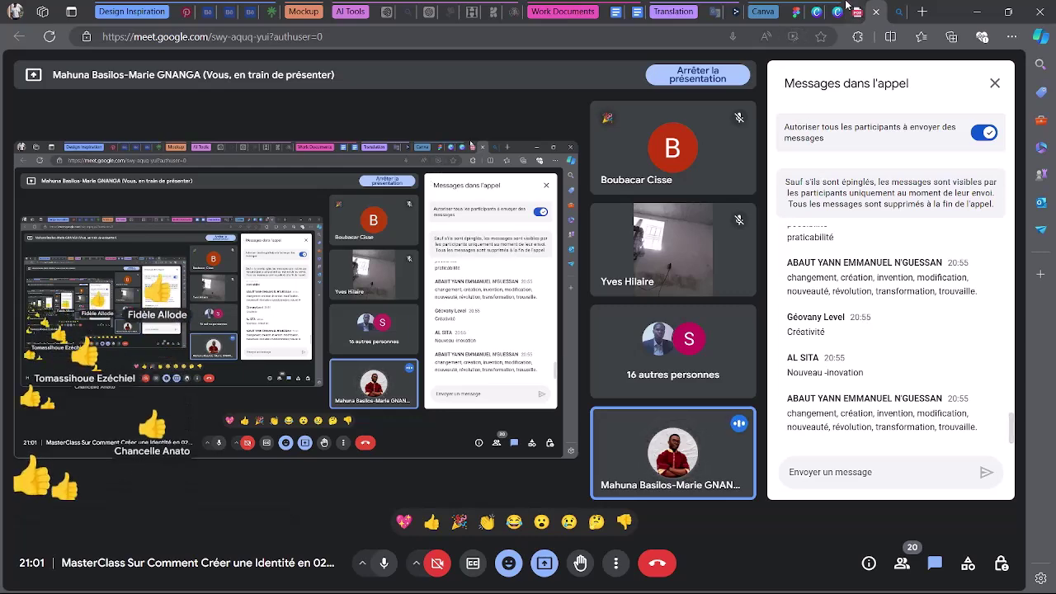
click(795, 10)
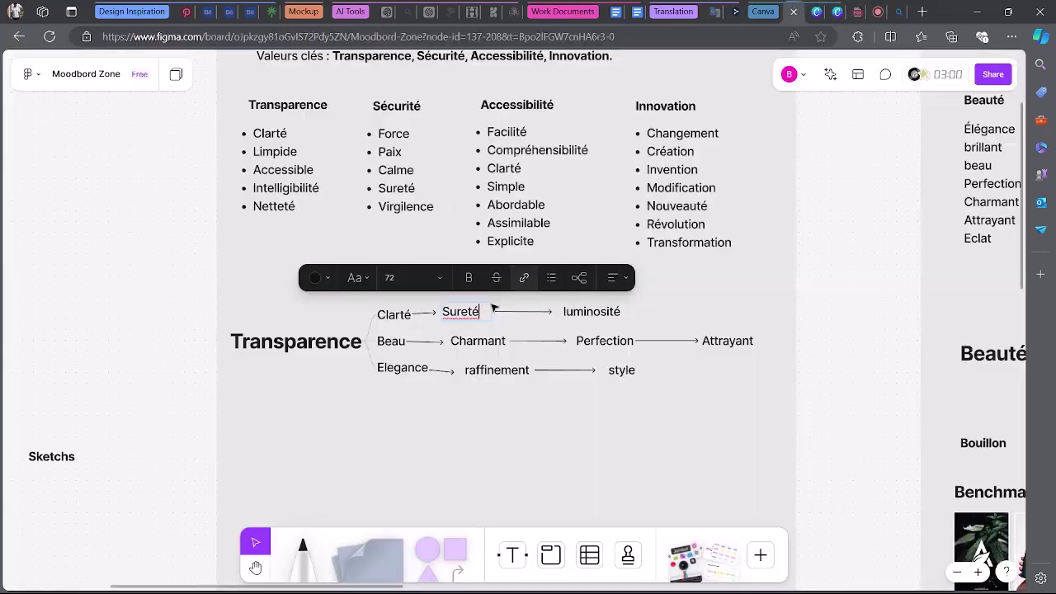
Finish and deselect the Sureté label, then briefly enter and leave editing on luminosité.
key(Escape)
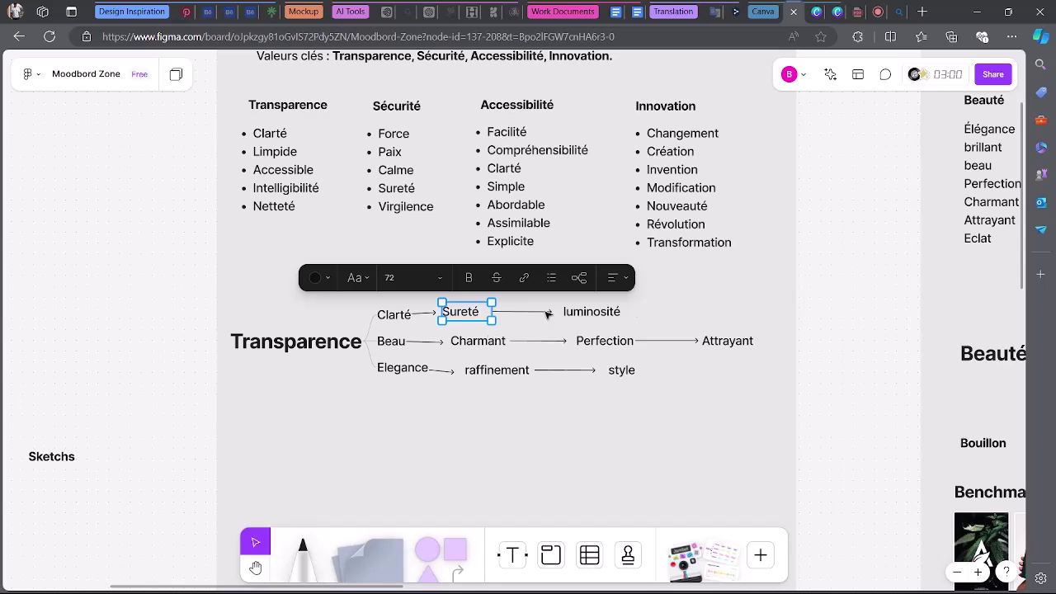
click(760, 306)
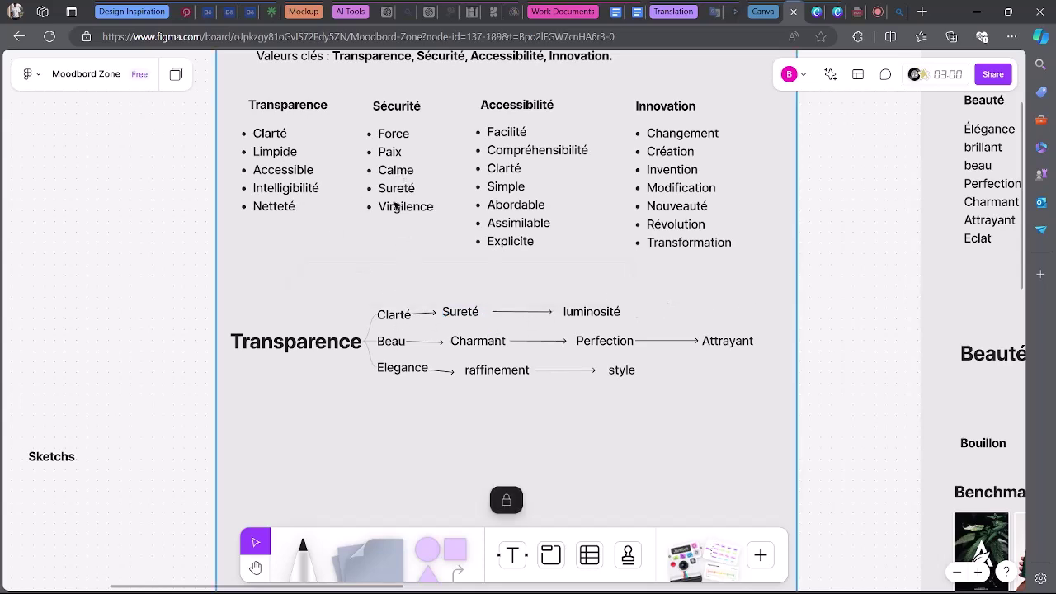
click(477, 315)
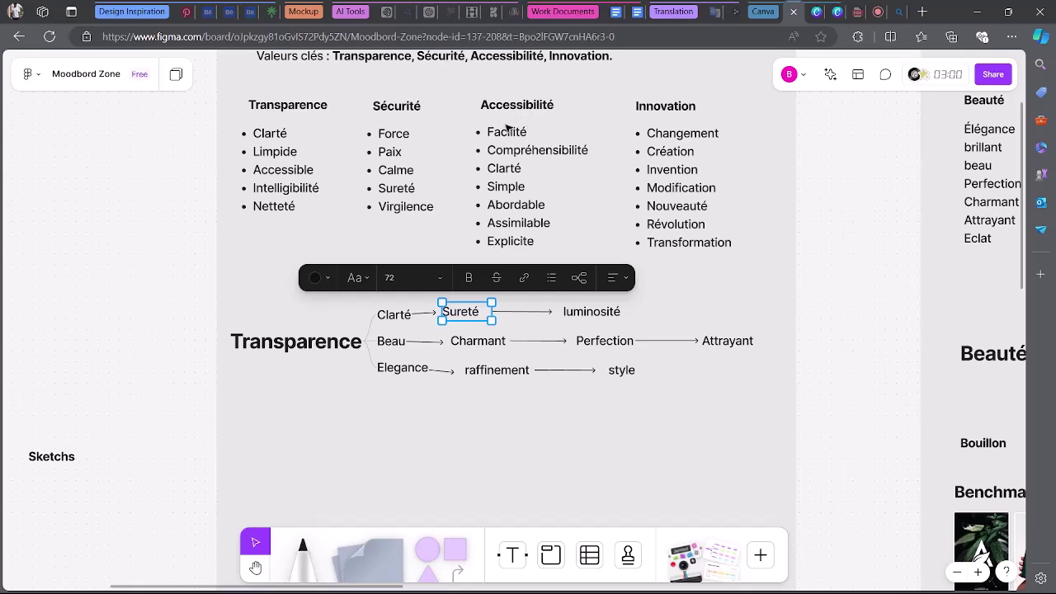
click(577, 197)
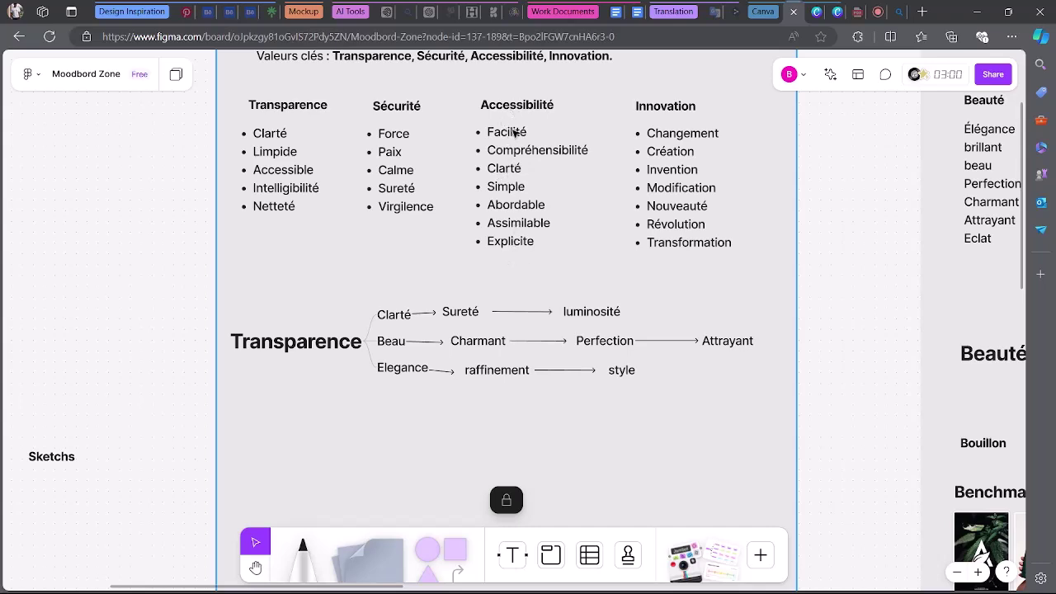
double_click(601, 314)
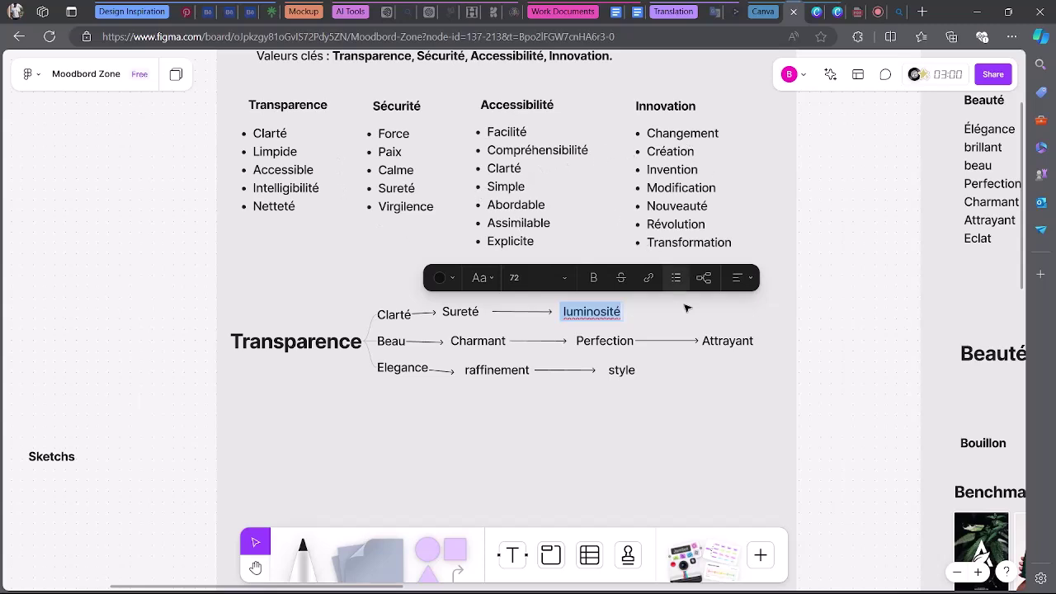
key(Escape)
Retype luminosité as 'creation', admitting another participant to the Meet call midway.
click(815, 303)
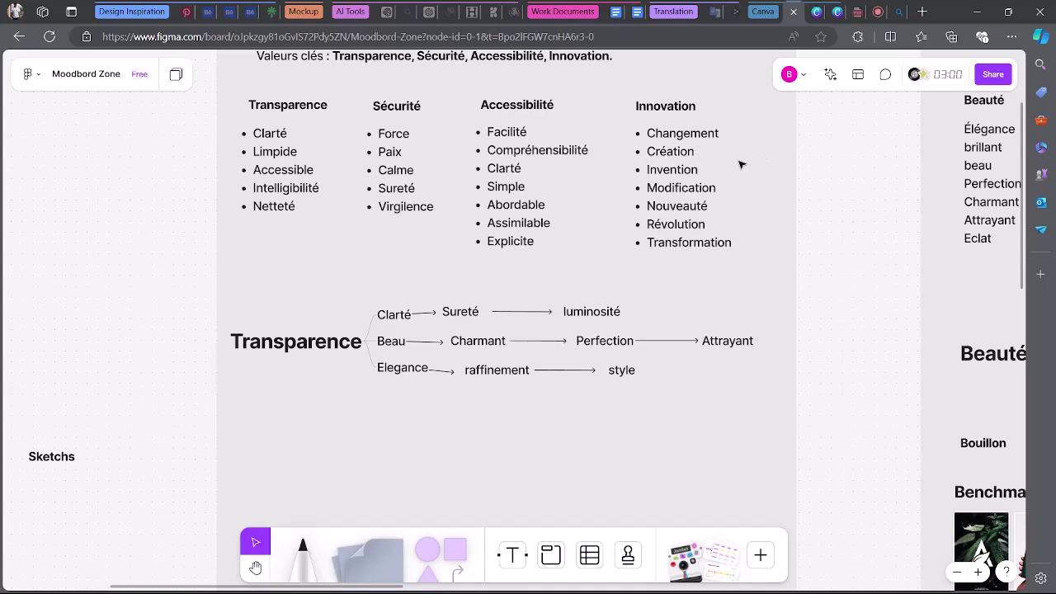
double_click(606, 312)
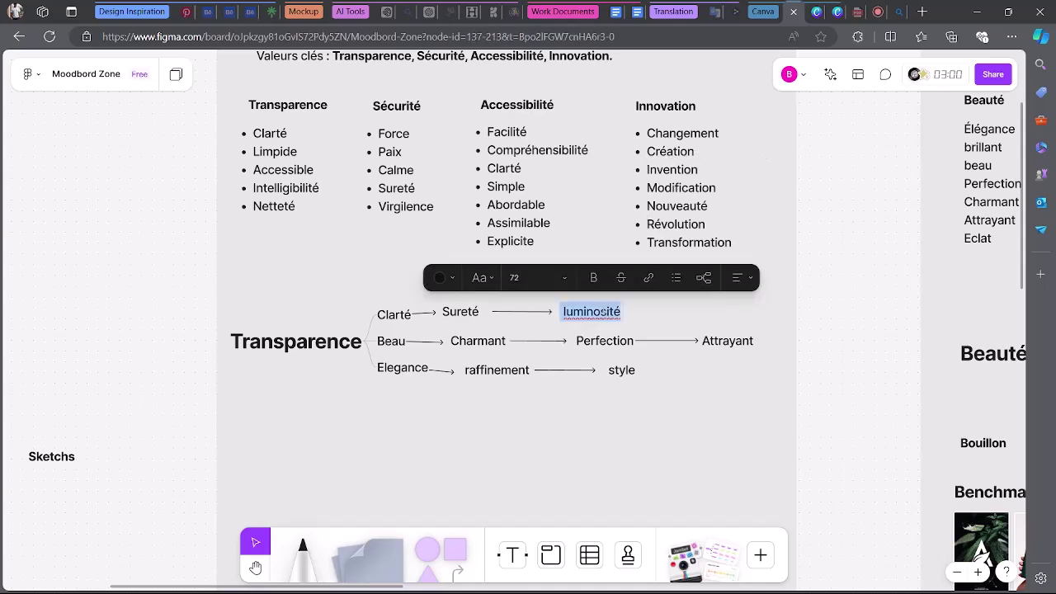
text(creati)
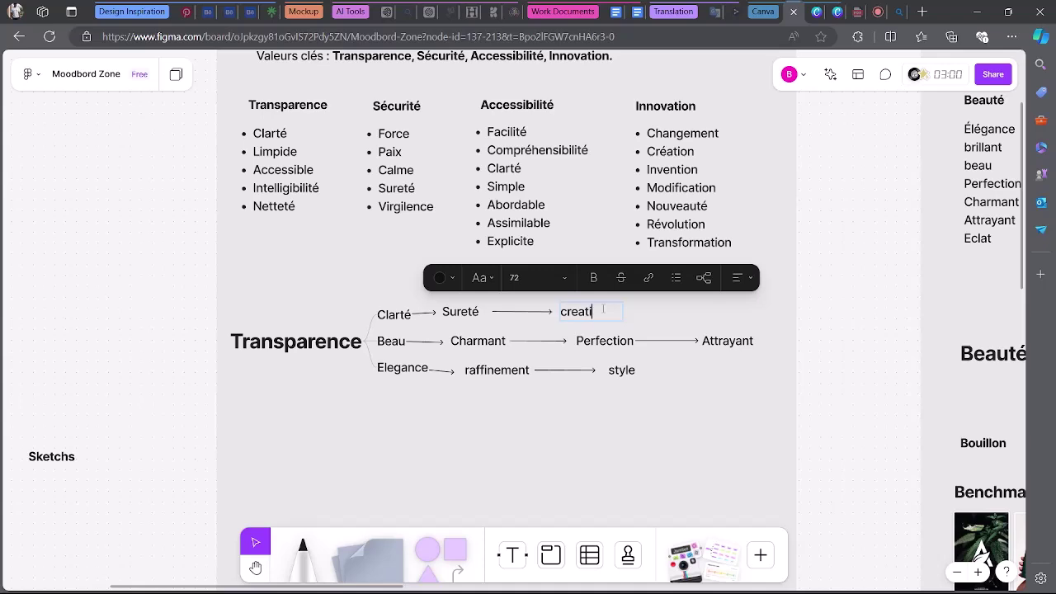
text(on)
click(878, 11)
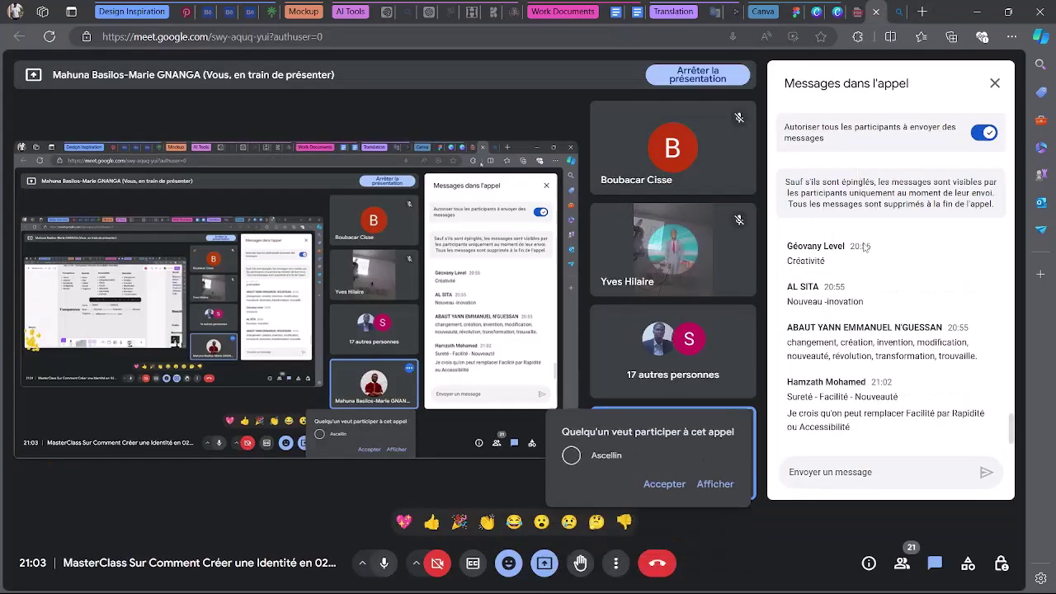
click(677, 477)
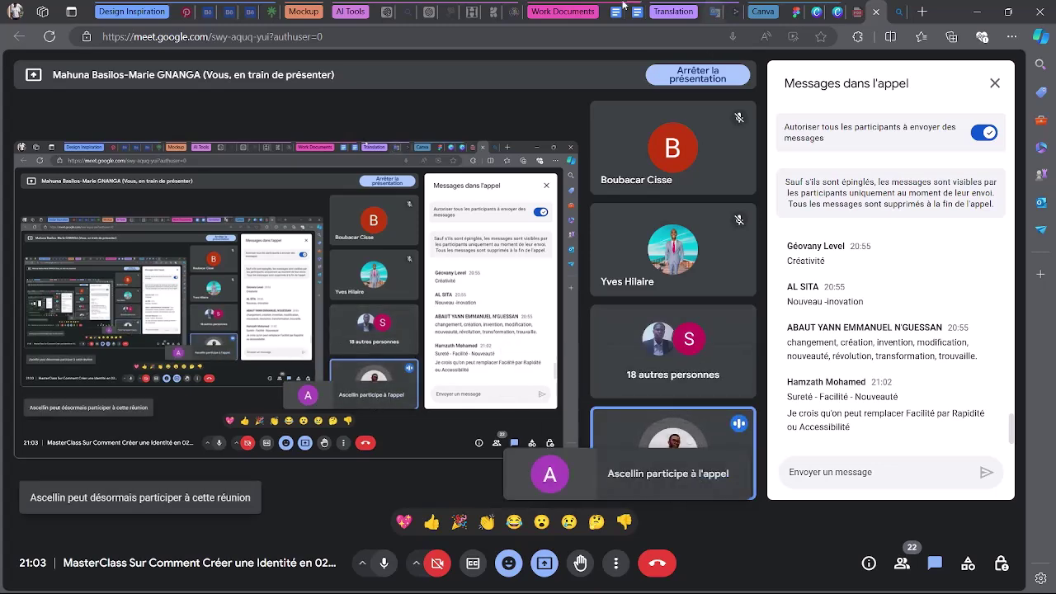
click(794, 11)
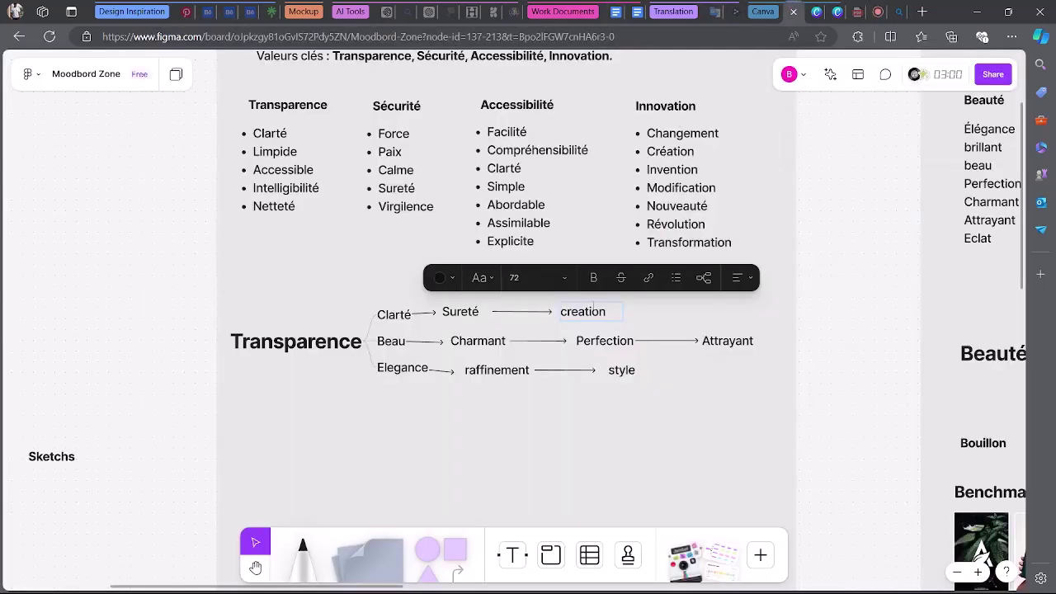
Rename Beau to Netteté, Charmant to Paix, and Perfection to 'Expliite' on the second branch.
key(Escape)
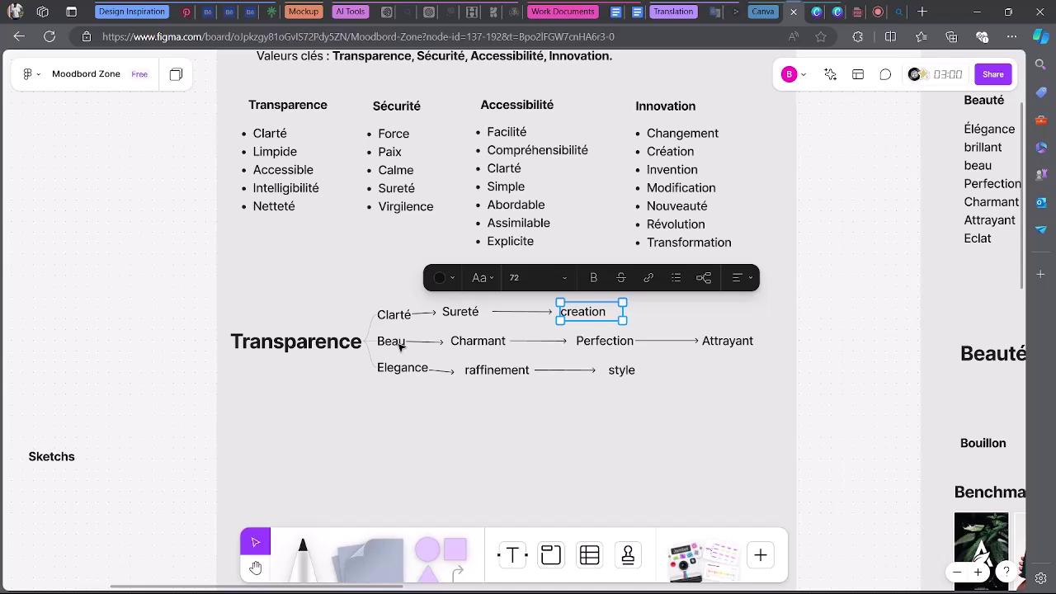
click(399, 343)
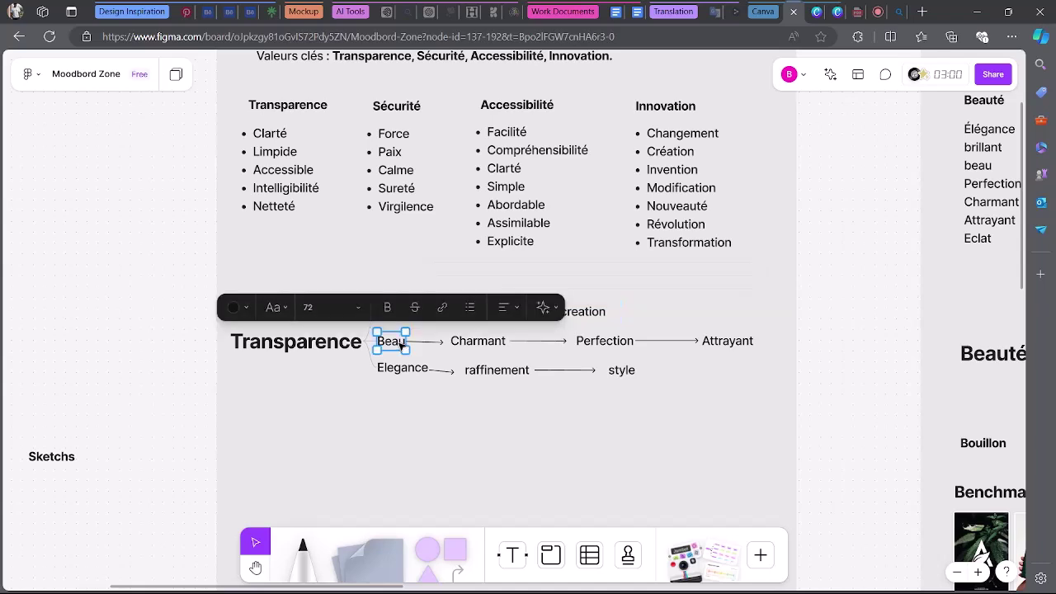
double_click(402, 343)
text(Netteté)
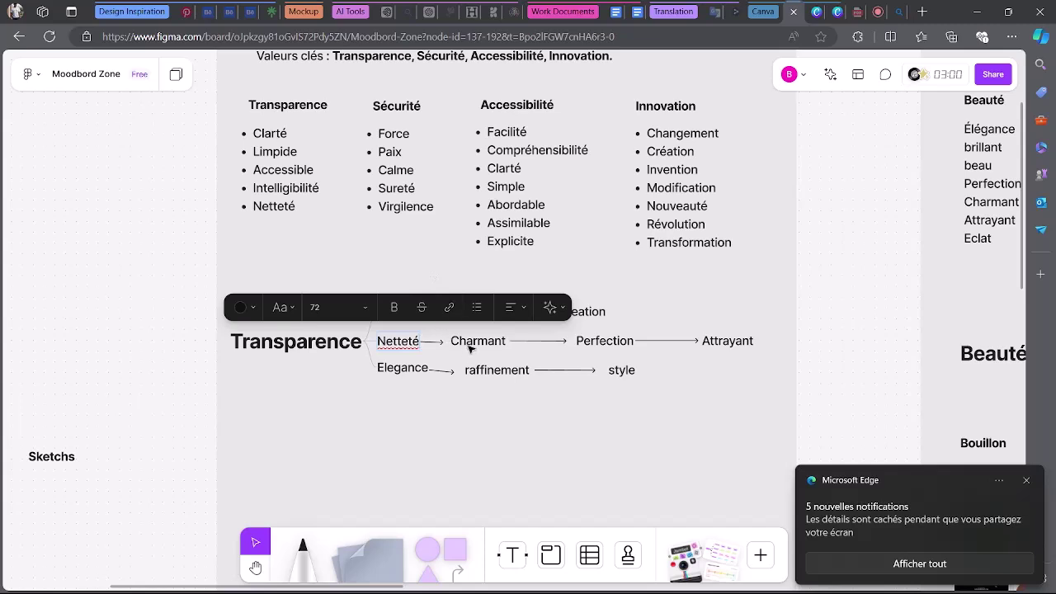
double_click(470, 346)
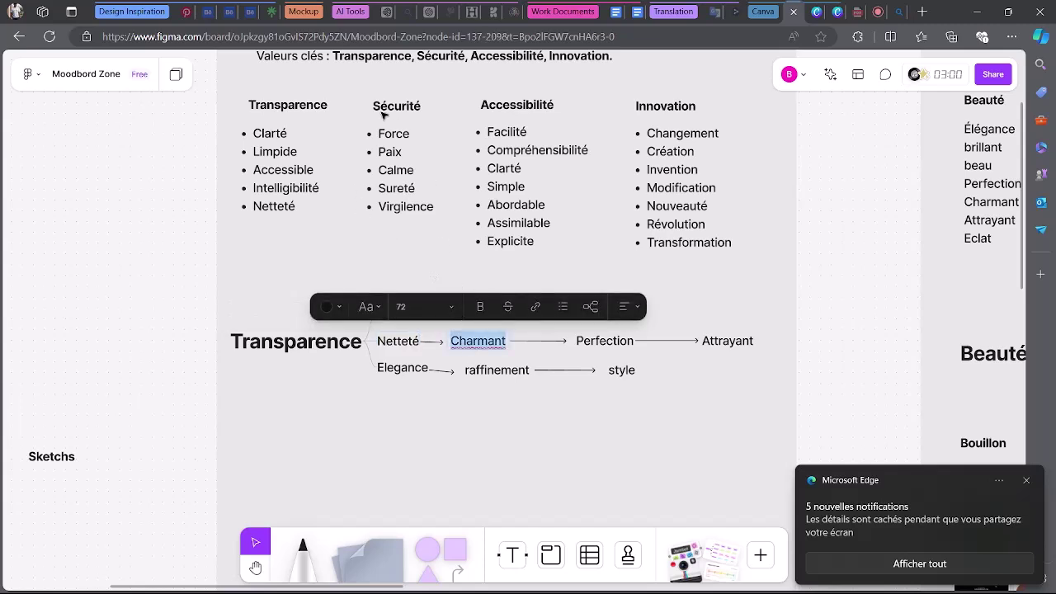
text(P)
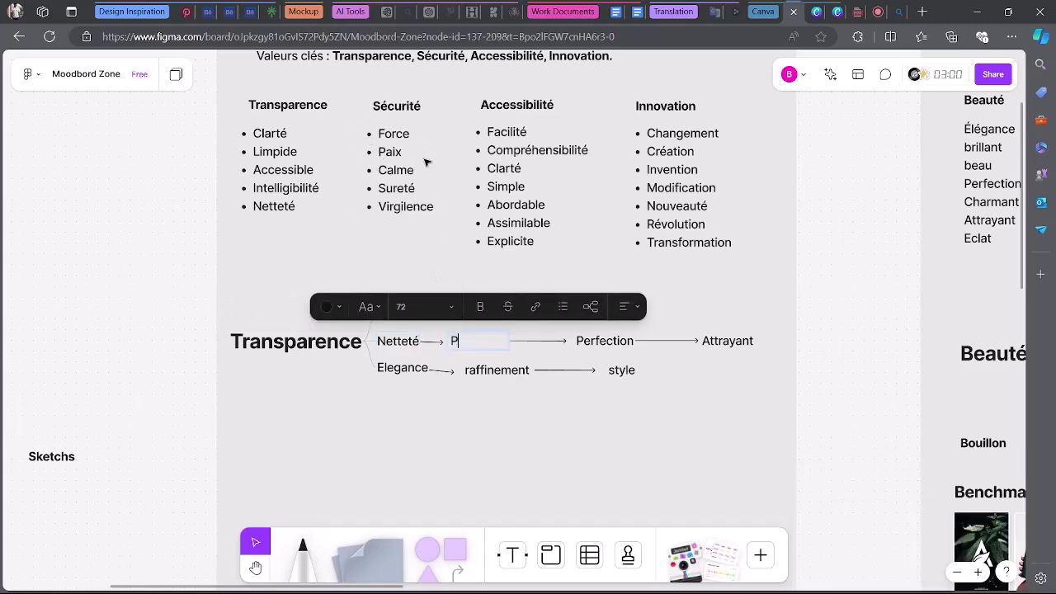
text(aix)
double_click(605, 342)
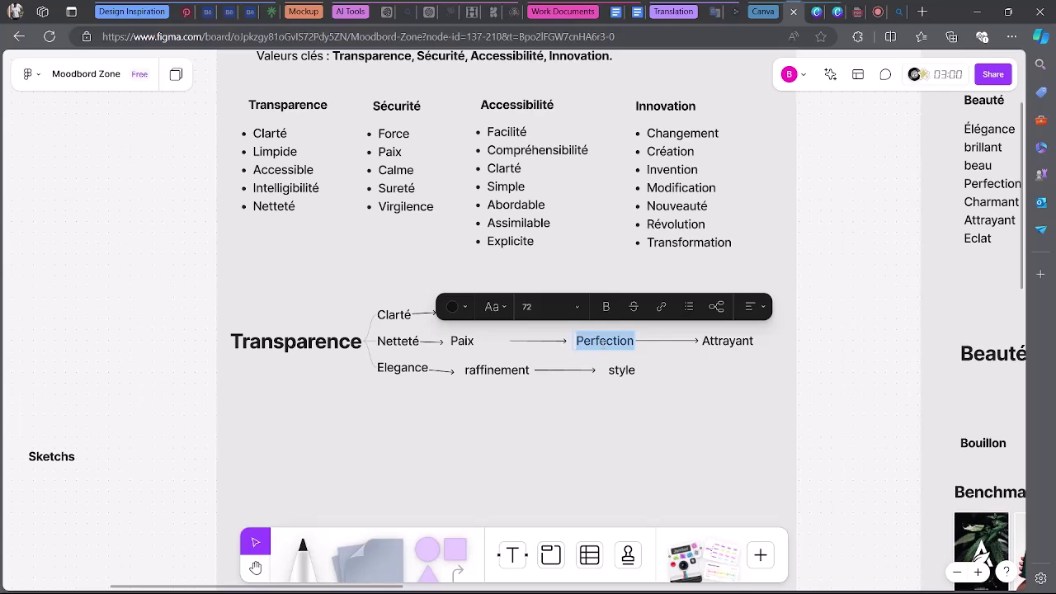
text(Expli)
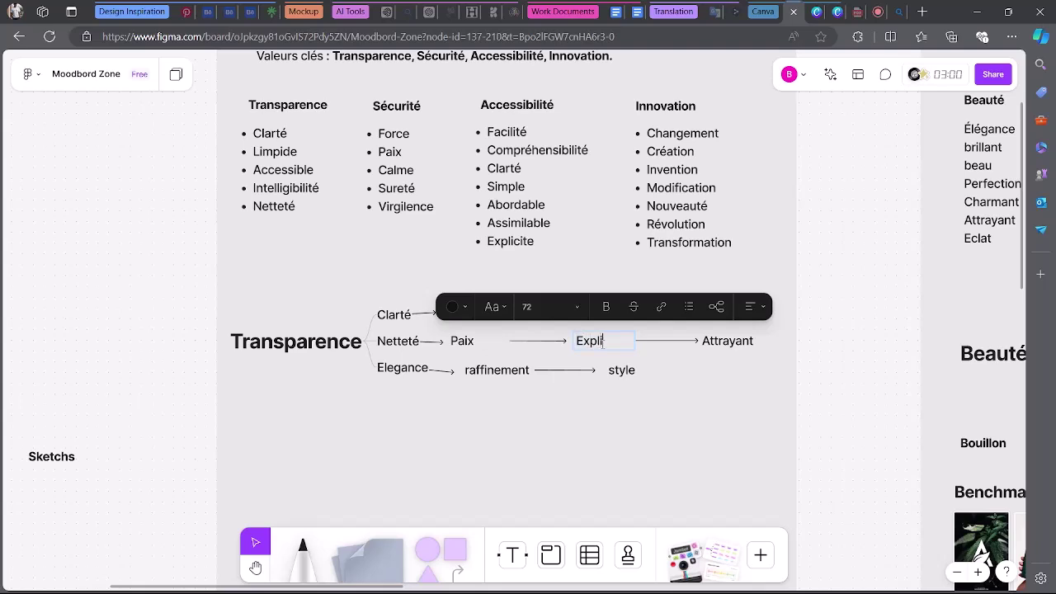
text(ite)
Replace Attrayant with Nouveauté and raise it level with its arrow.
double_click(729, 344)
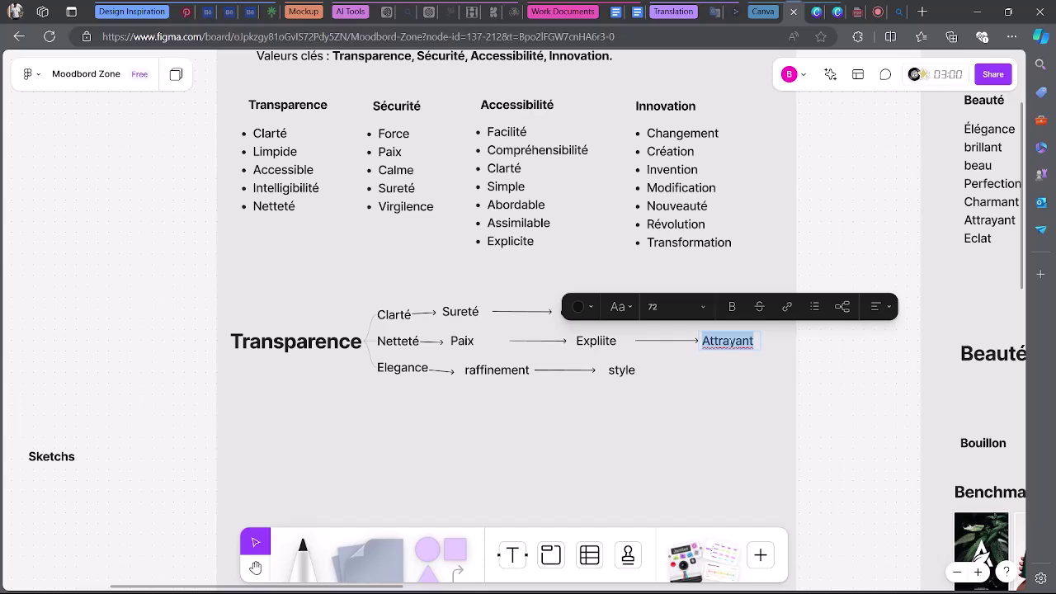
text(Nouve)
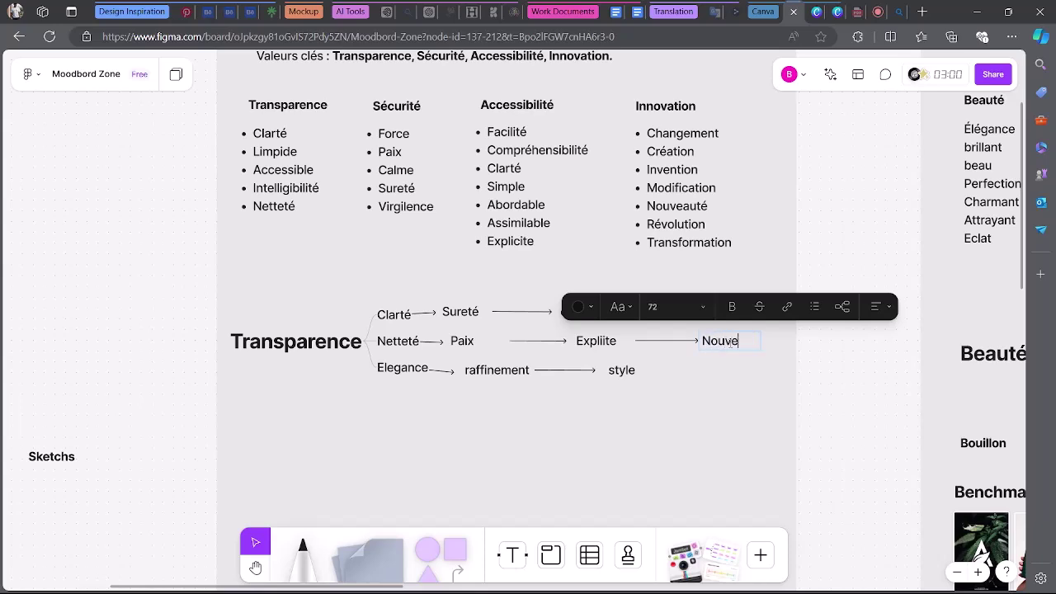
key(BackSpace)
text(eauté)
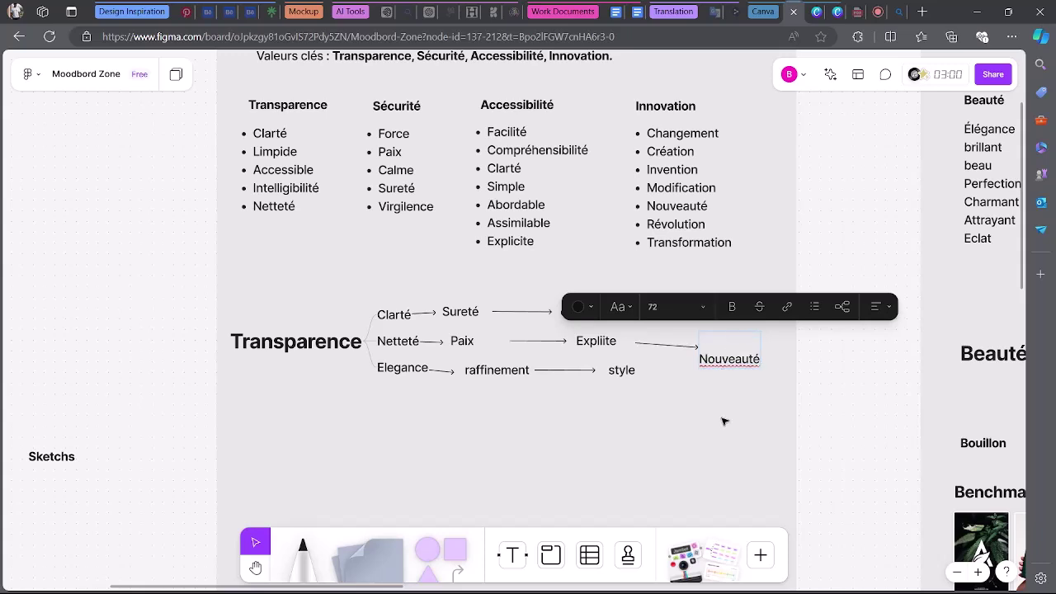
key(Escape)
drag(749, 358, 758, 334)
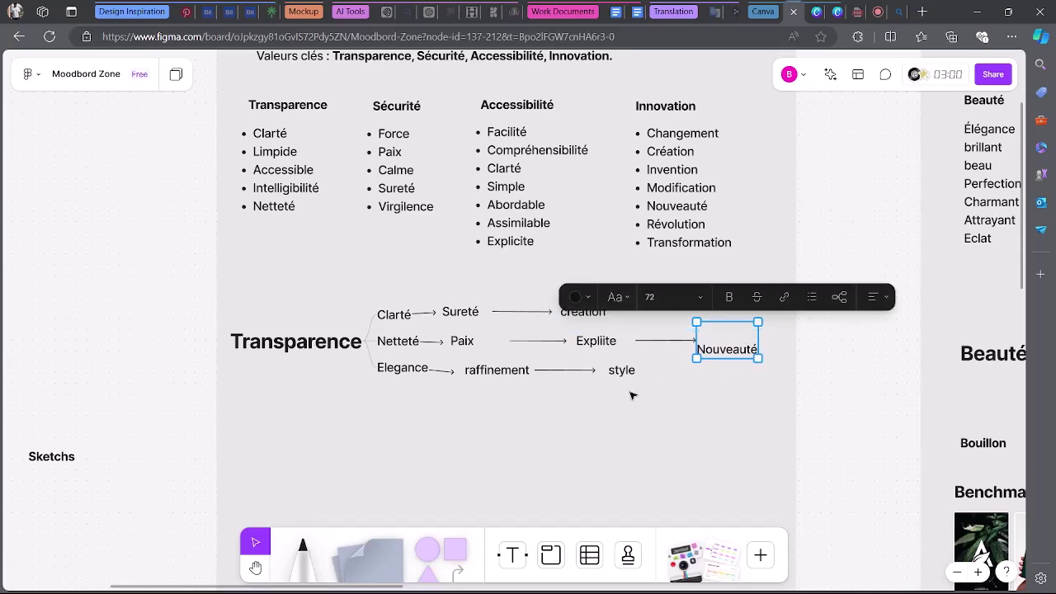
Correct the misspelt Expliite to Explicite by inserting the missing c.
click(610, 348)
click(604, 341)
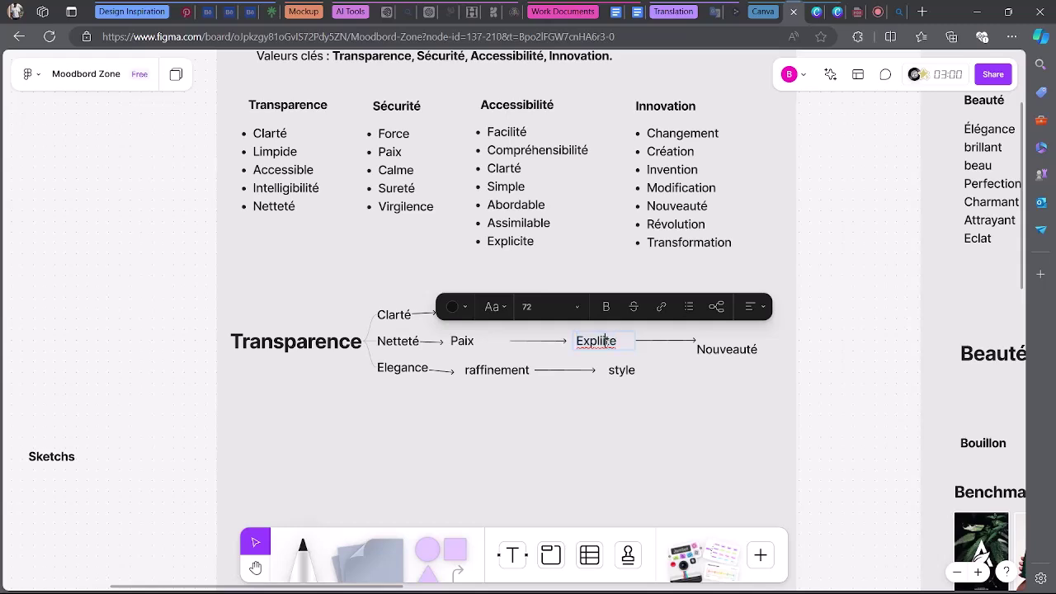
text(ci)
key(Escape)
mouse_move(605, 351)
mouse_down()
mouse_move(564, 350)
mouse_move(594, 350)
mouse_up()
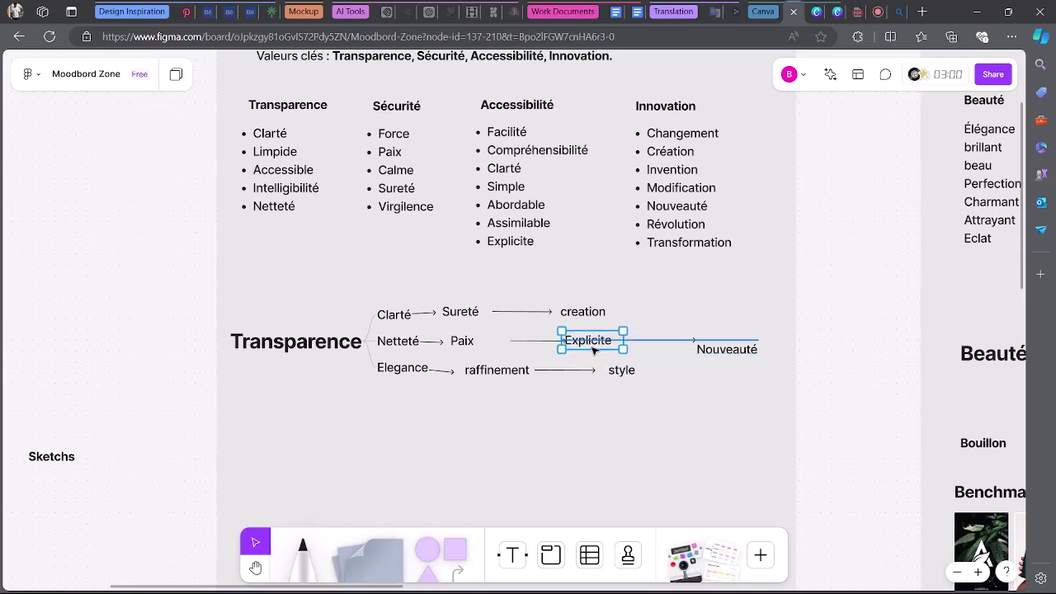
Align Explicite and Nouveauté with their connector arrows on the Netteté branch.
click(521, 341)
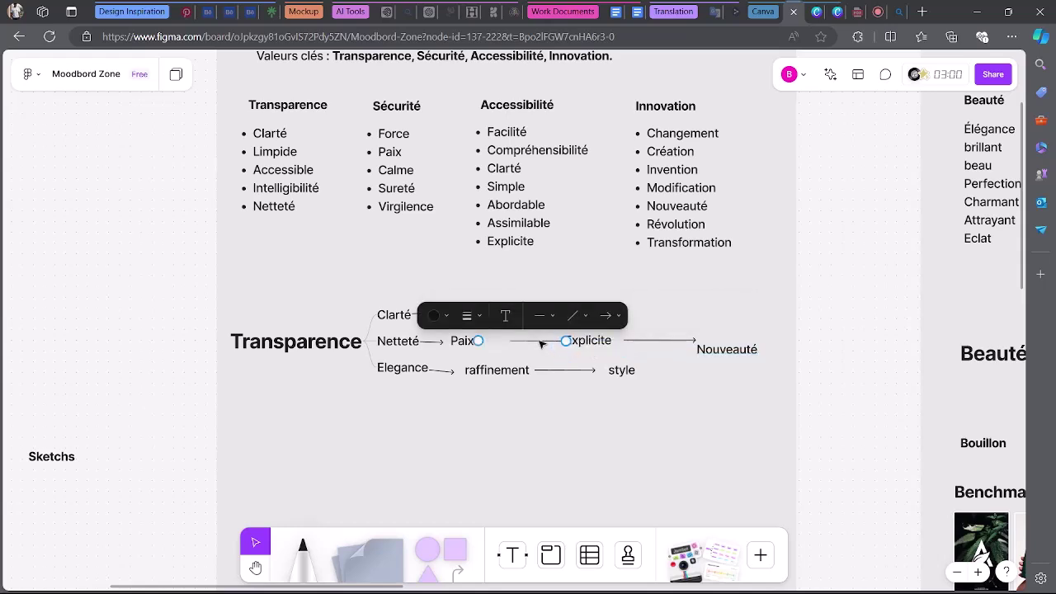
click(668, 437)
click(582, 345)
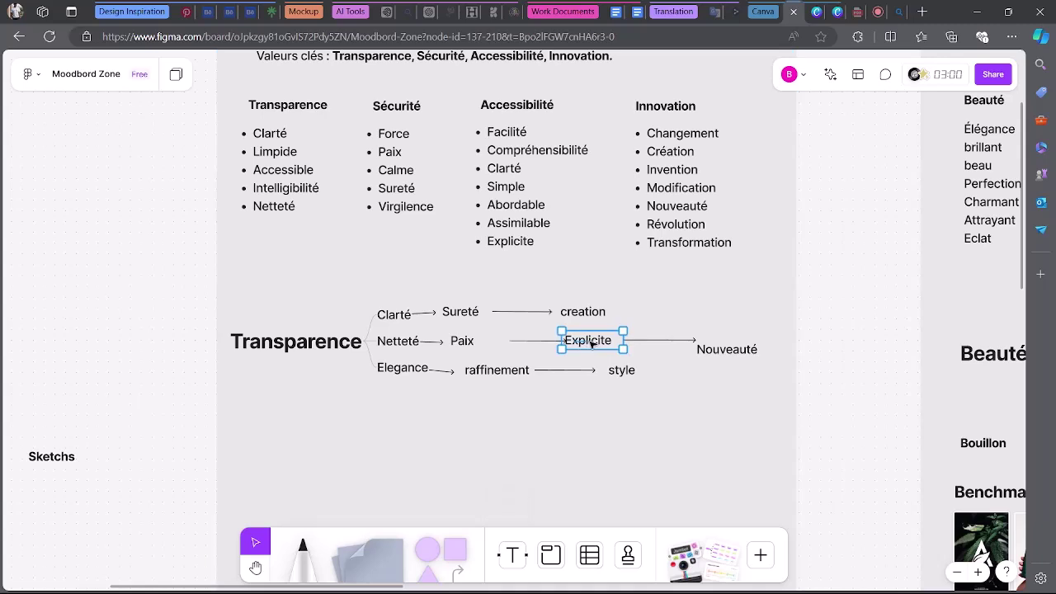
drag(607, 349, 618, 350)
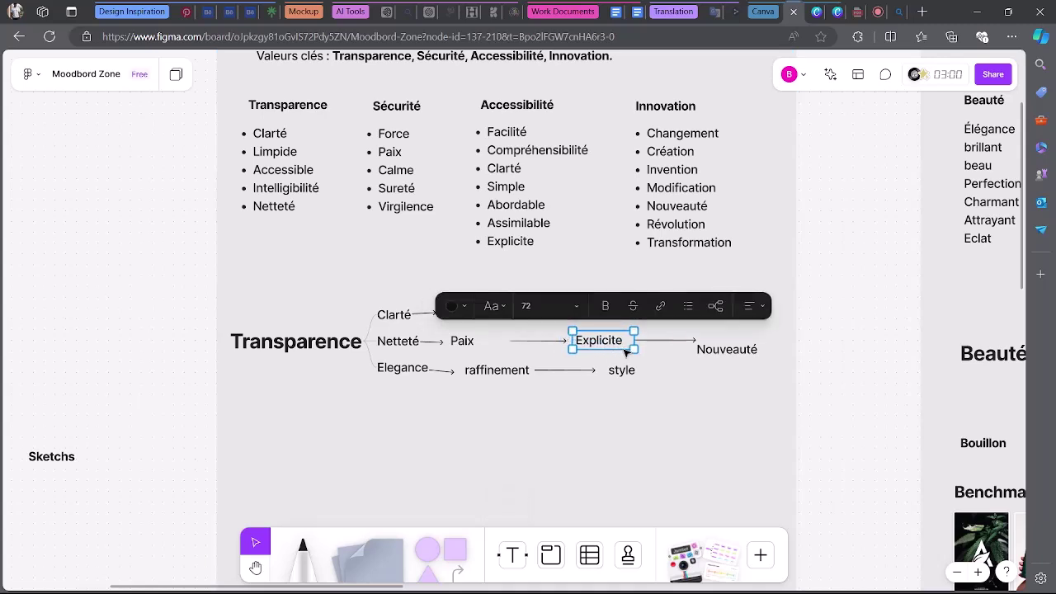
click(748, 350)
drag(748, 351, 751, 350)
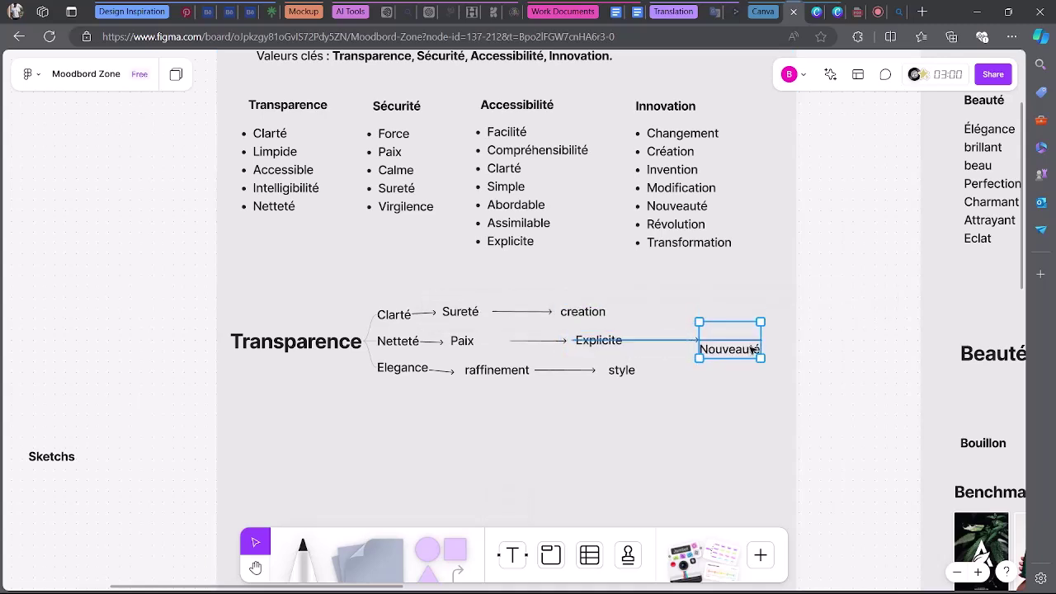
double_click(751, 349)
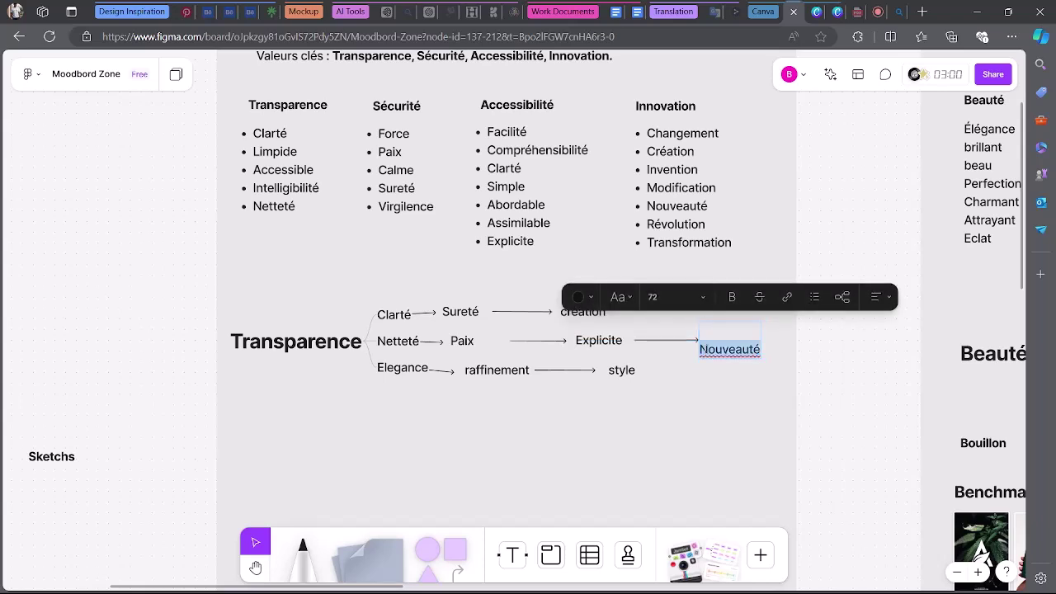
key(Left)
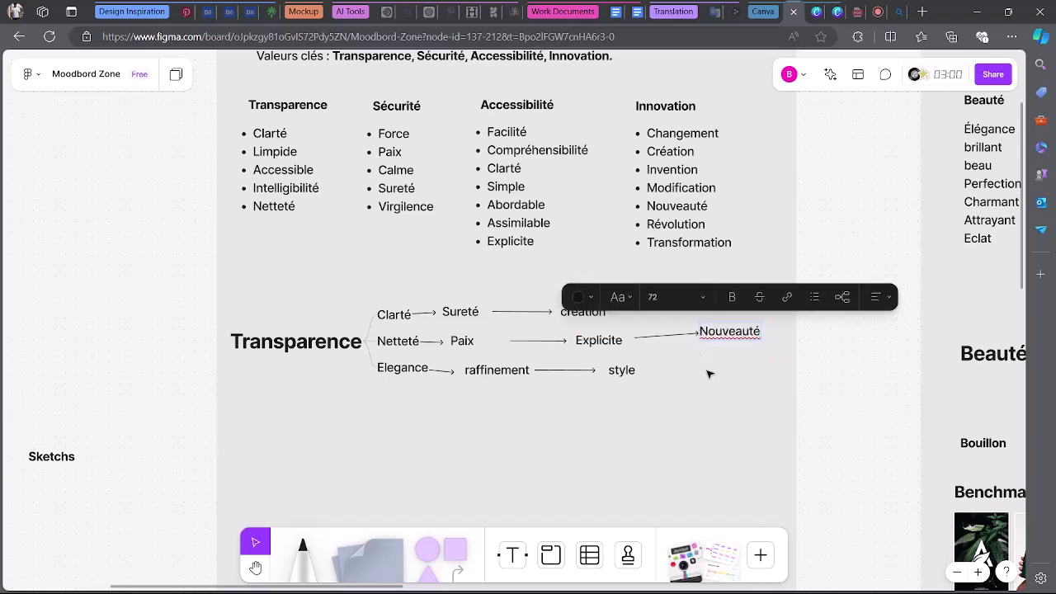
key(Escape)
drag(731, 331, 730, 340)
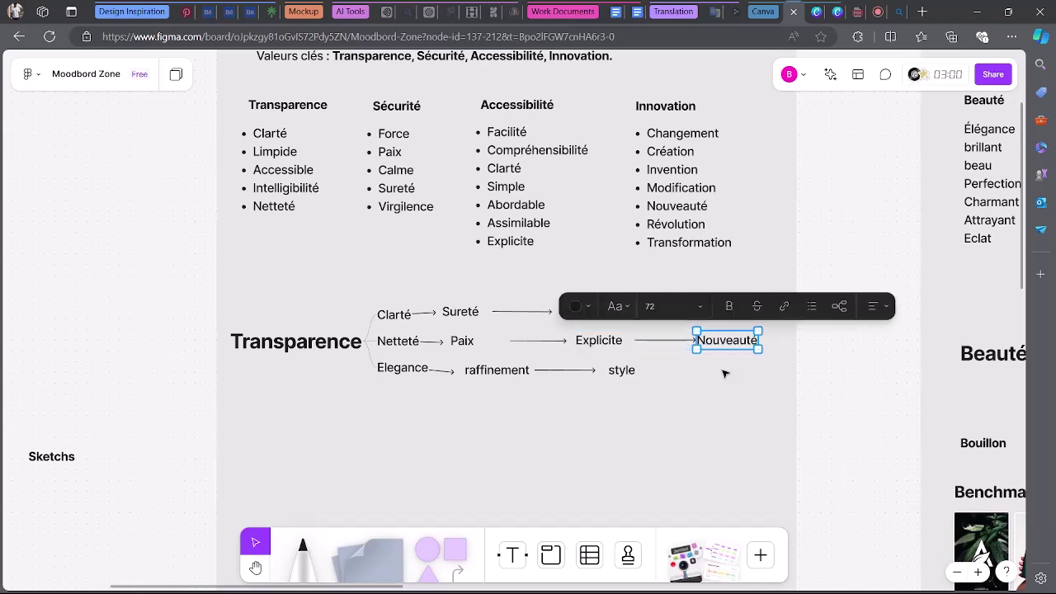
click(723, 372)
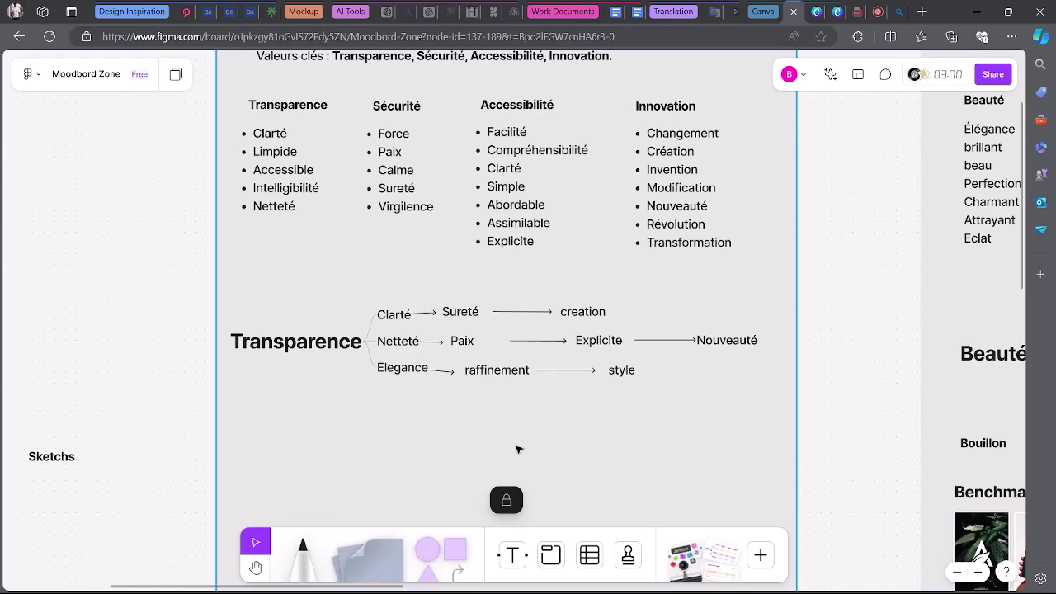
Replace Elegance with Accesible at the start of the bottom branch.
double_click(403, 372)
text(Acced)
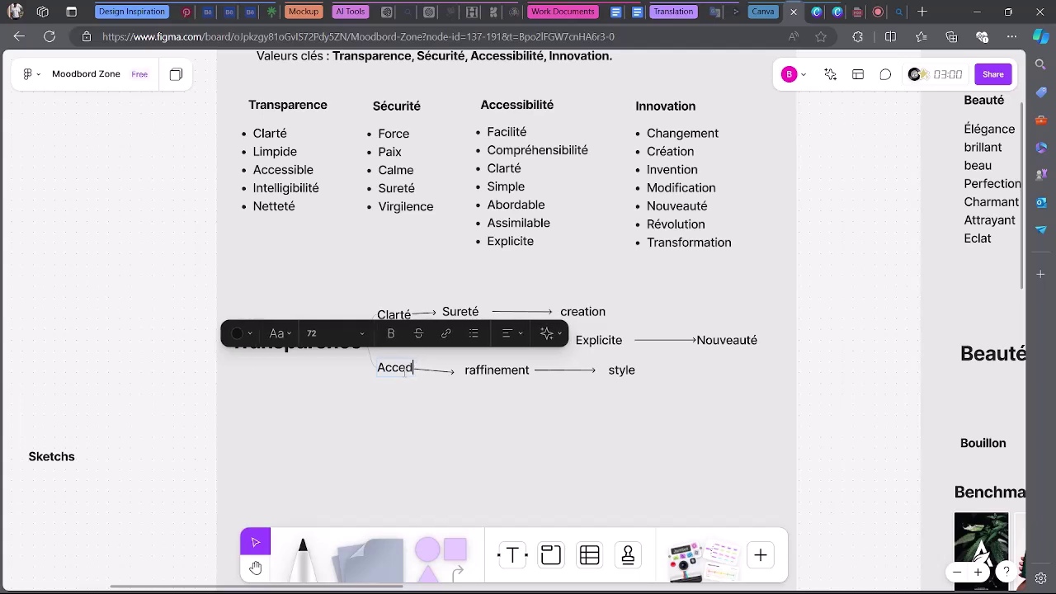
key(BackSpace)
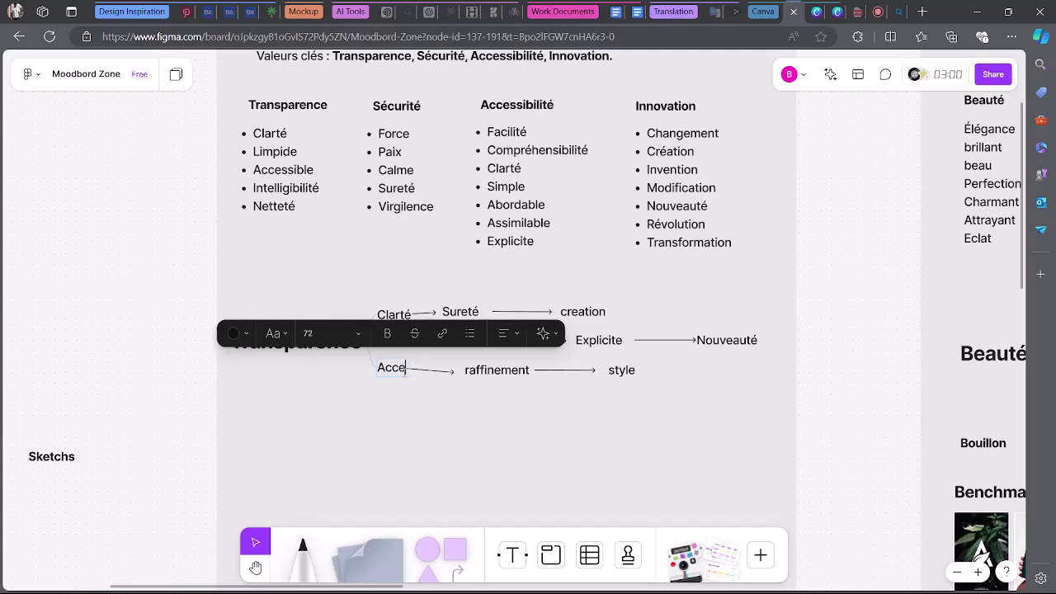
text(sible)
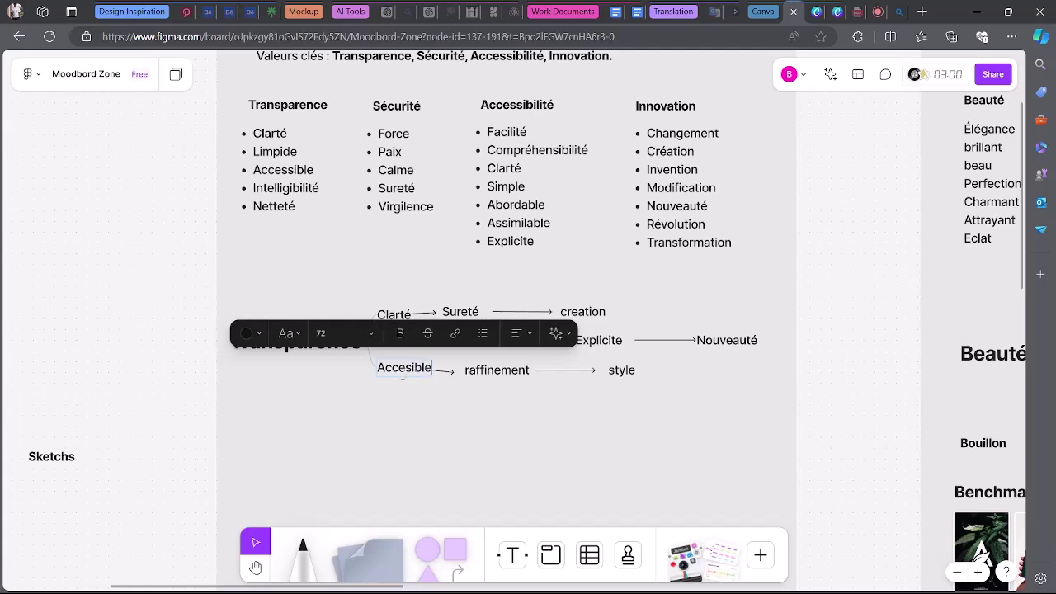
Nudge raffinement into line and retype it as Virgilence.
click(486, 383)
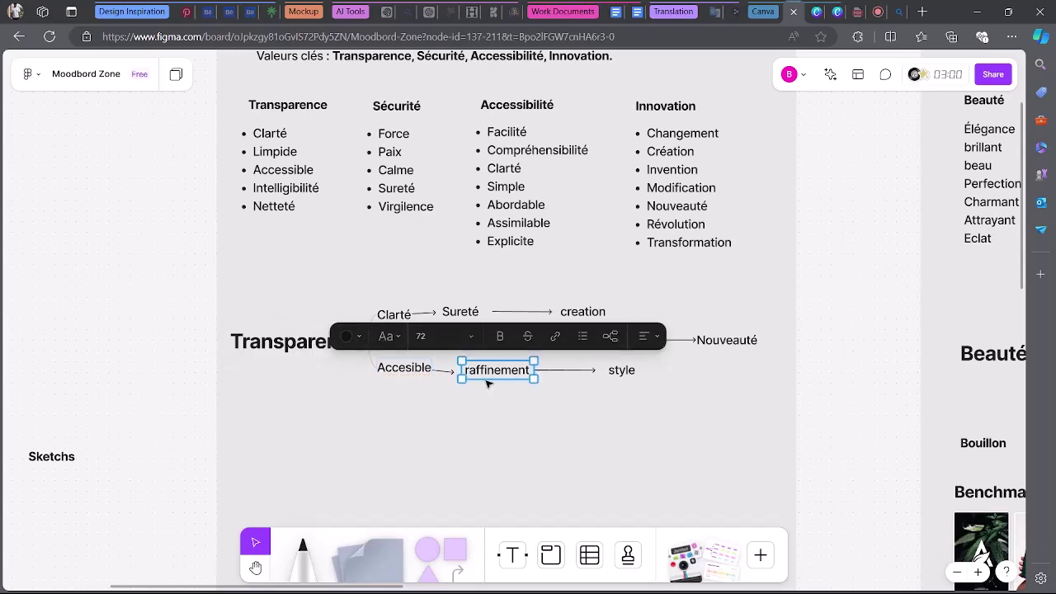
drag(490, 378, 493, 377)
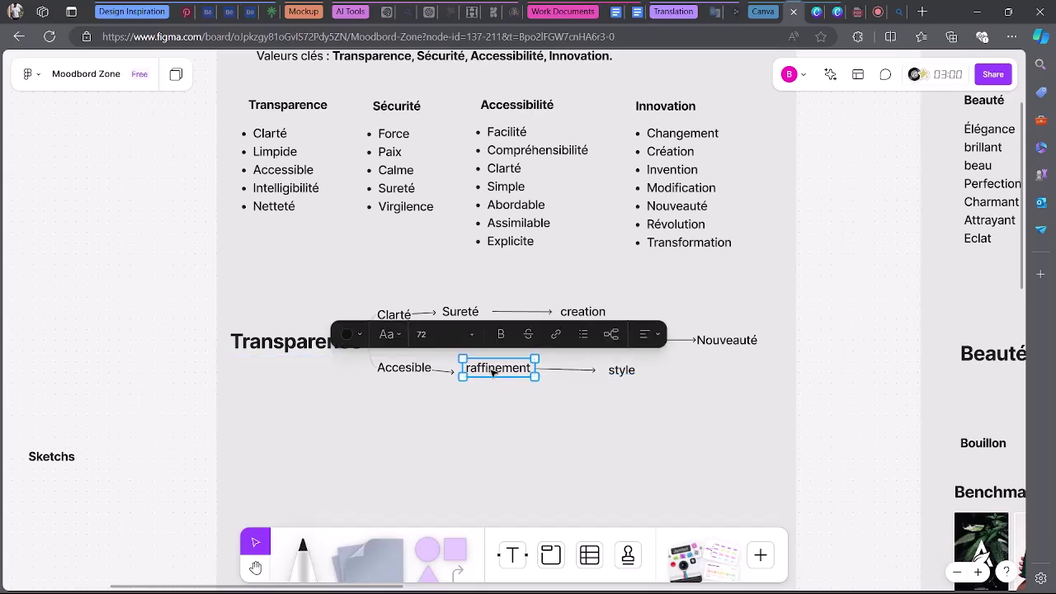
click(511, 428)
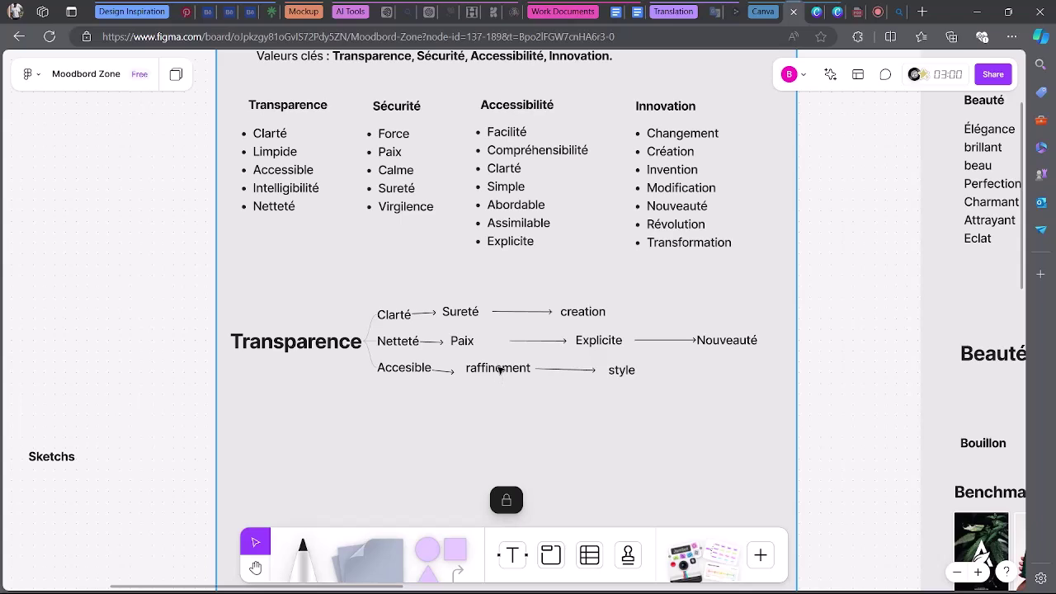
double_click(499, 368)
text(V)
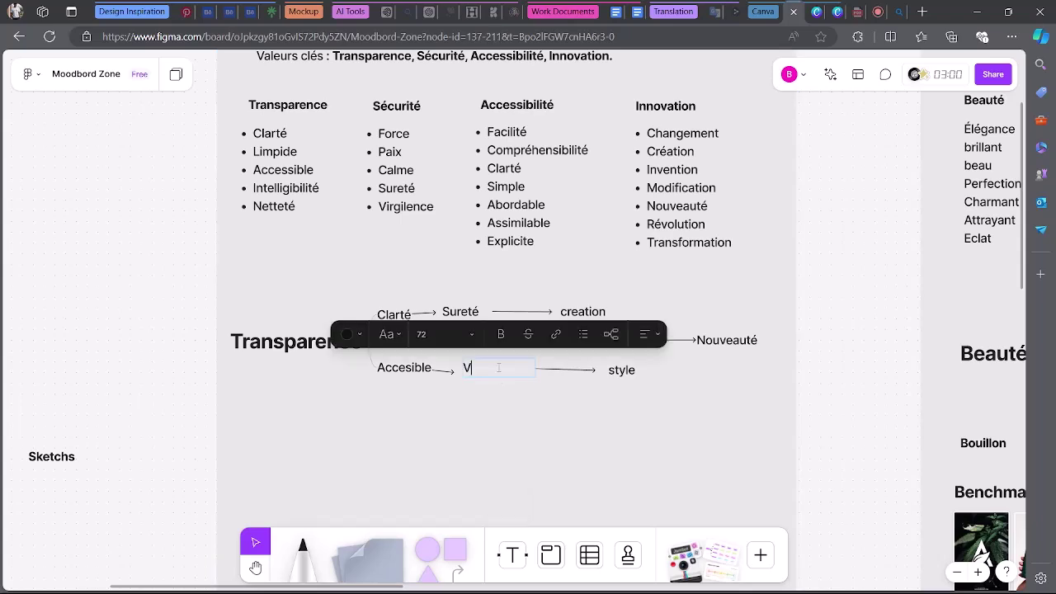
text(irgilence)
Replace the word style at the branch end with Création.
click(622, 370)
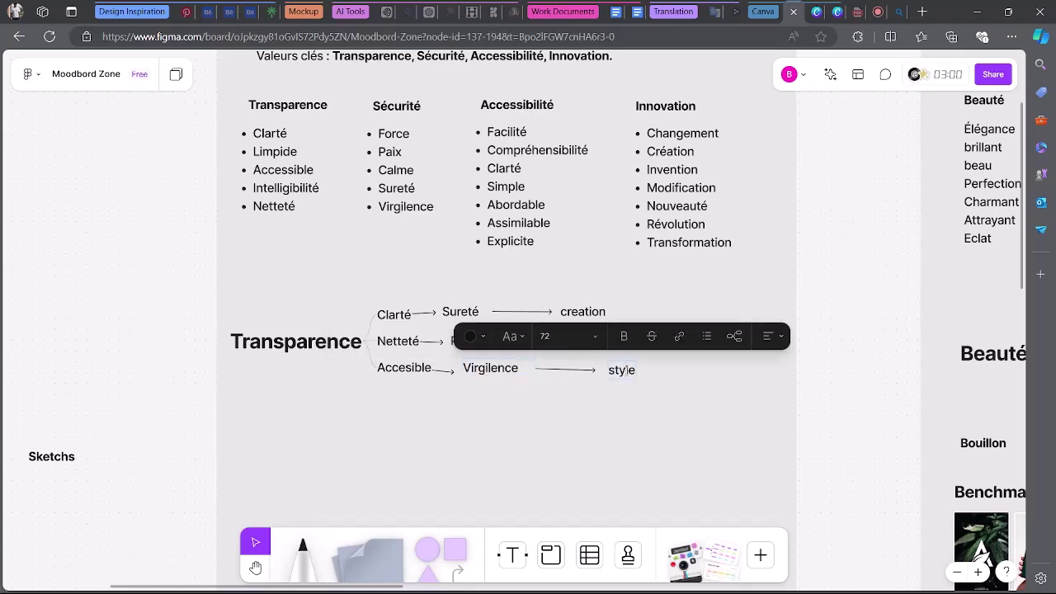
double_click(622, 369)
text(Création)
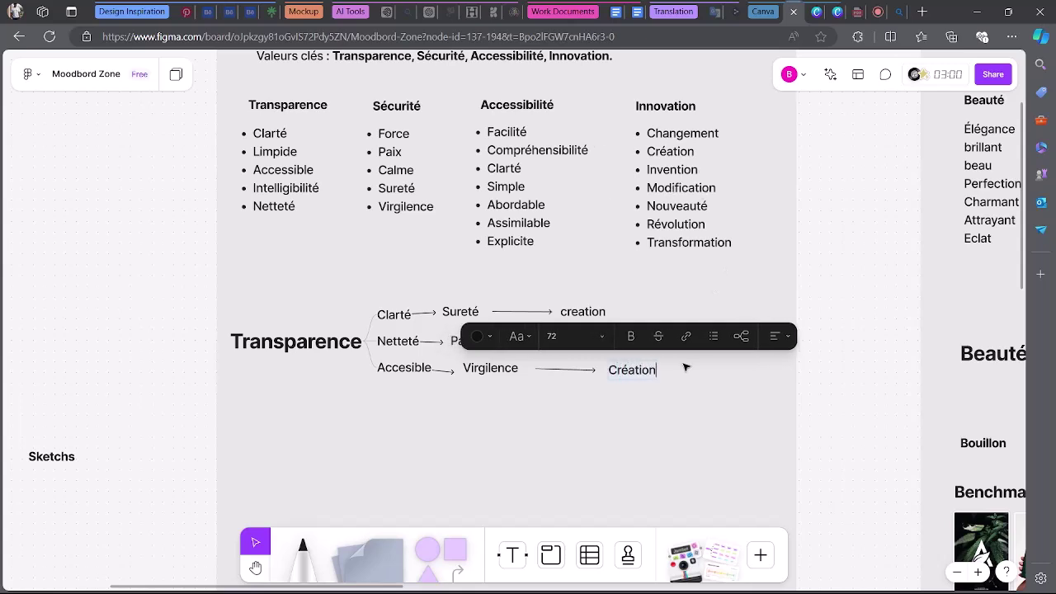
key(Escape)
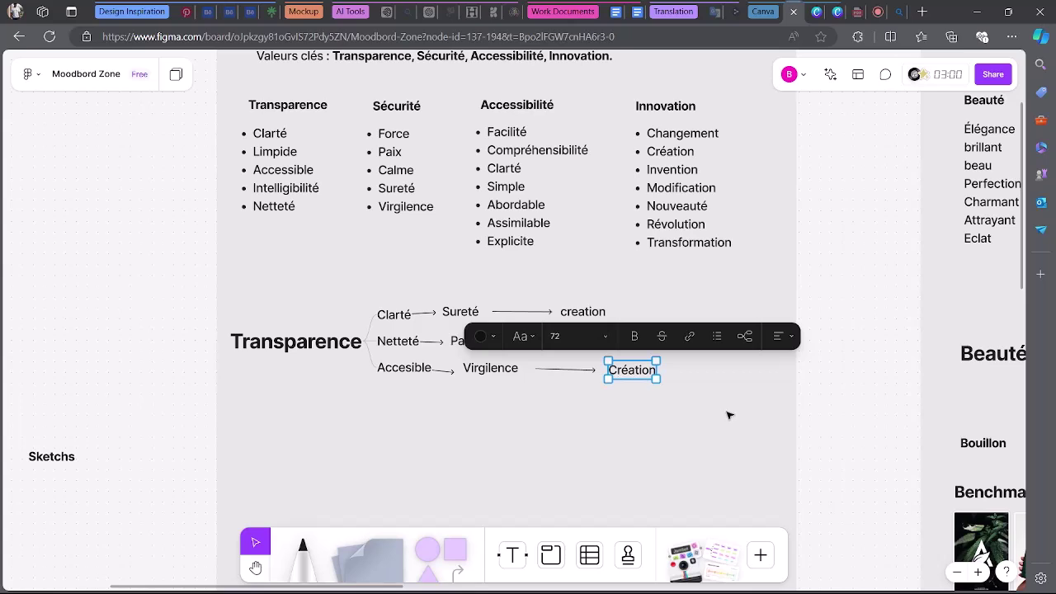
key(Escape)
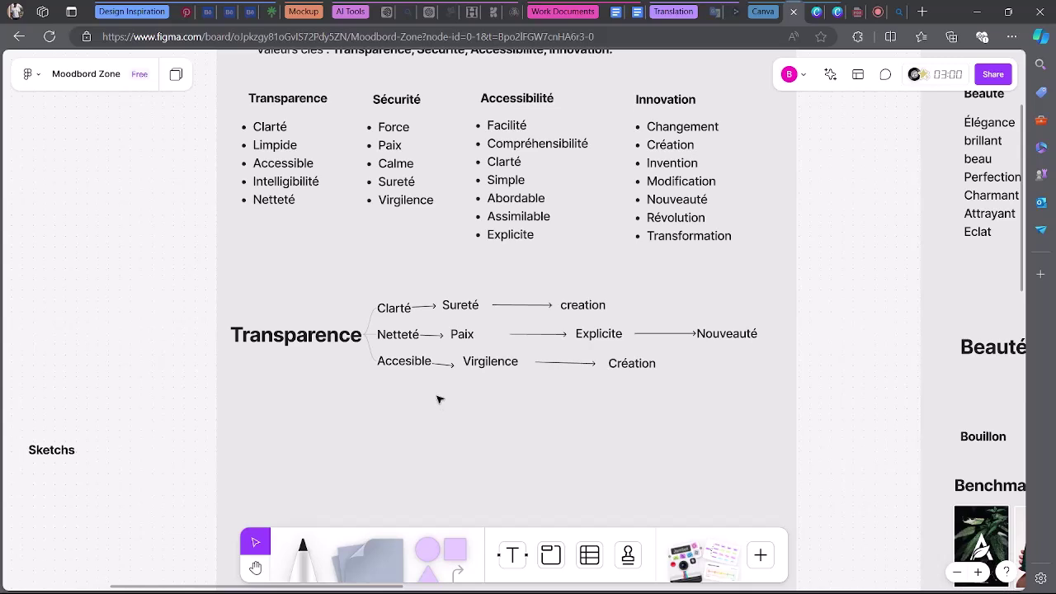
scroll(410, 411, down, 1)
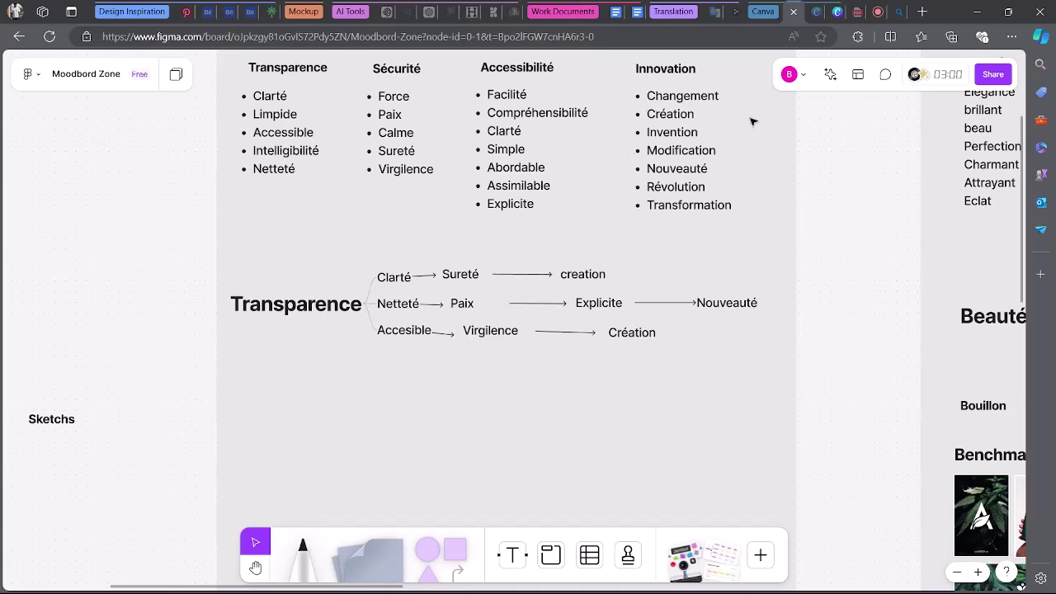
Move the Sketchs label slightly higher on the board.
scroll(682, 345, down, 1)
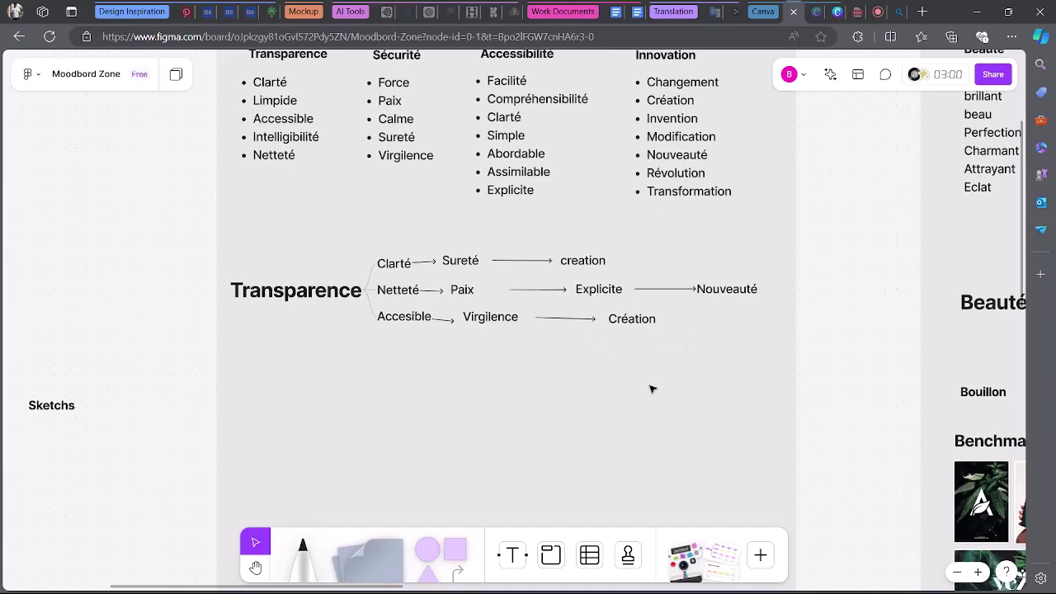
scroll(651, 388, up, 1)
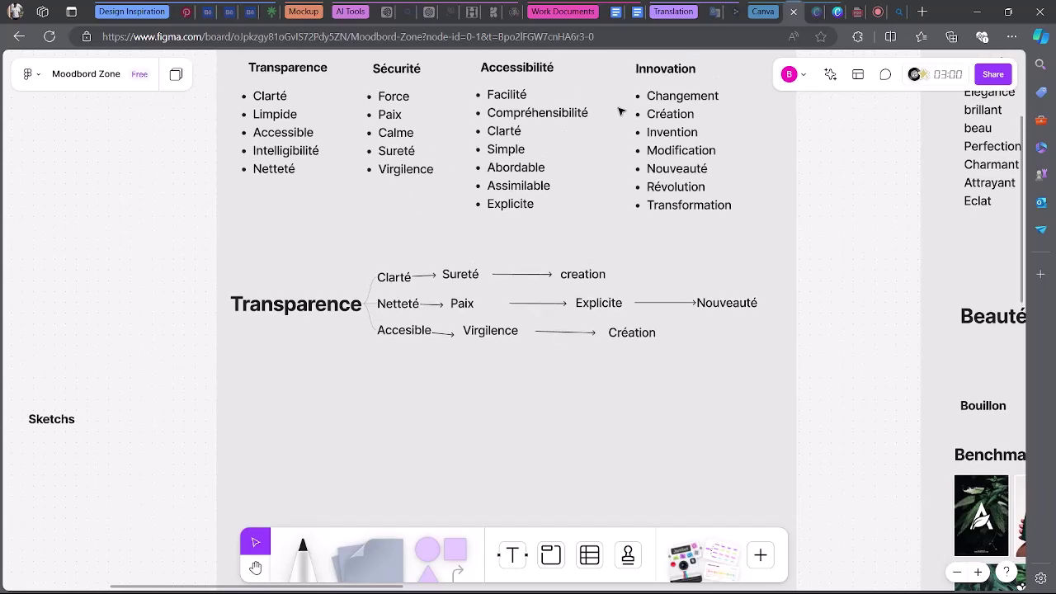
scroll(558, 344, down, 5)
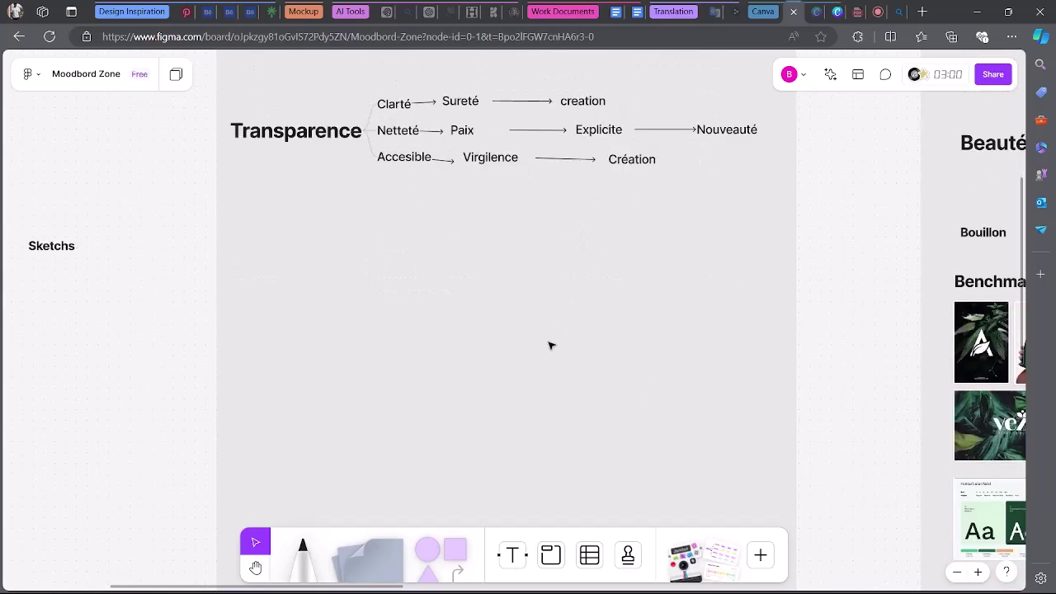
scroll(494, 395, down, 1)
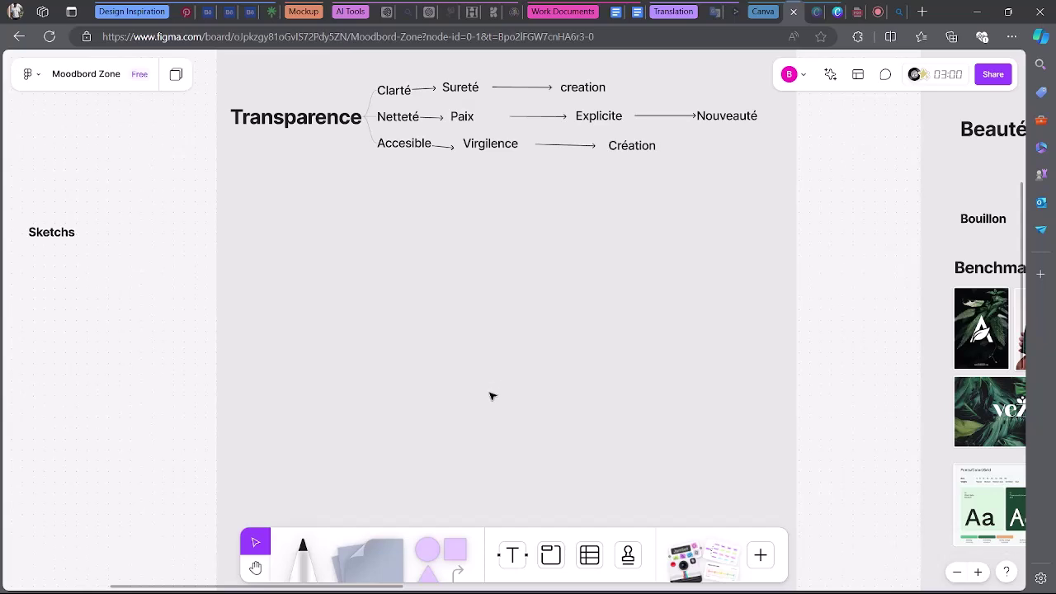
scroll(492, 396, down, 2)
scroll(492, 396, down, 2)
scroll(492, 396, up, 1)
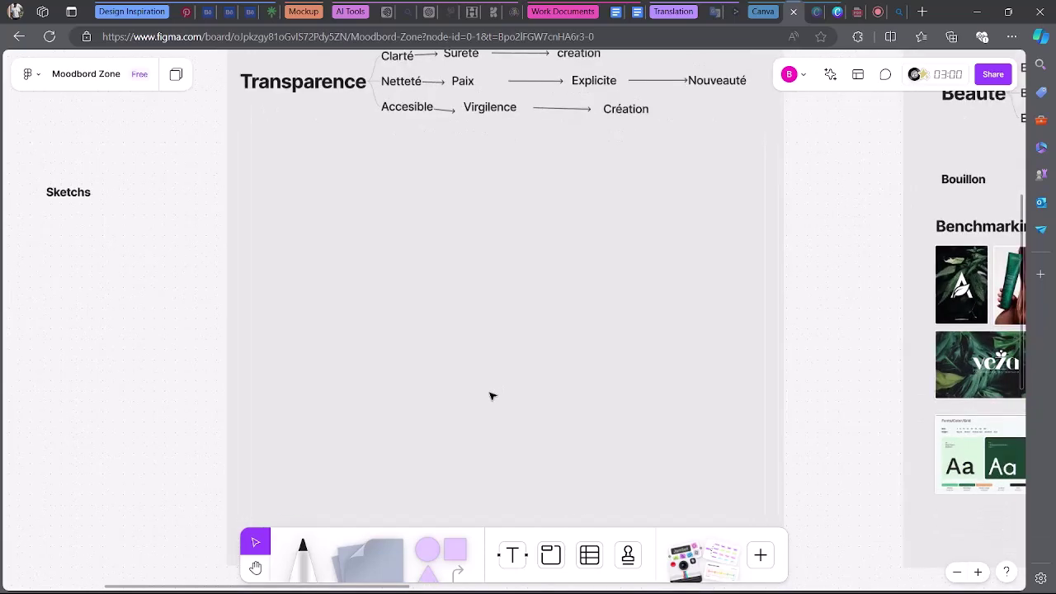
scroll(492, 396, down, 2)
scroll(324, 391, left, 2)
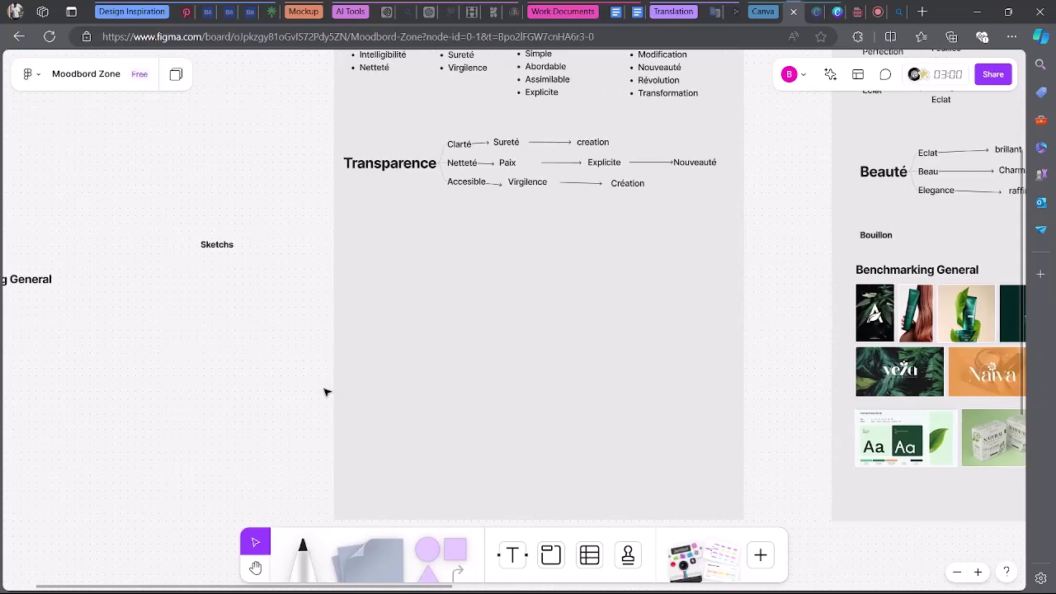
scroll(325, 391, left, 5)
scroll(326, 392, right, 5)
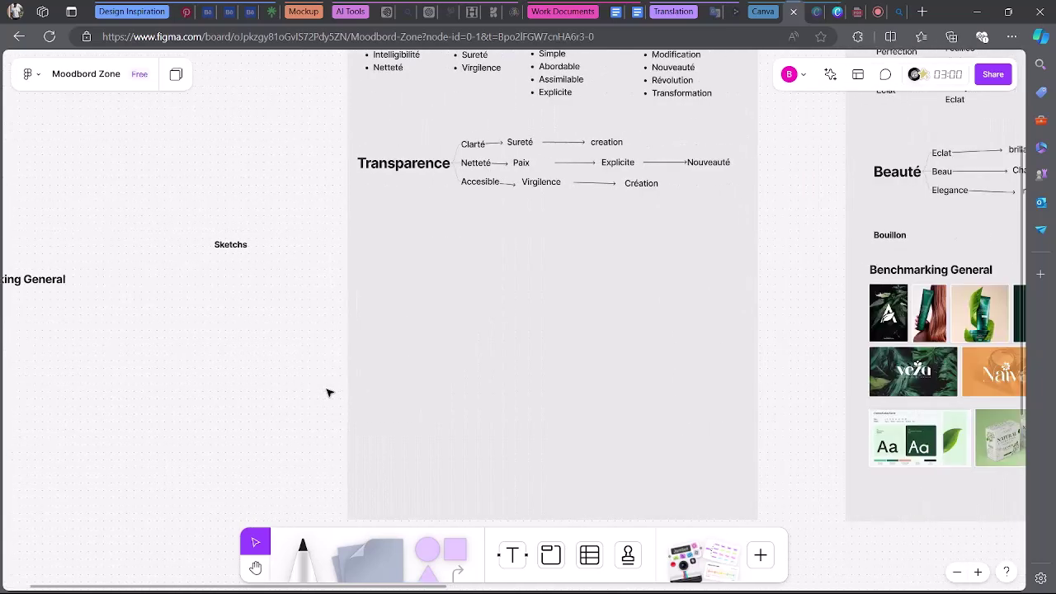
scroll(327, 392, left, 3)
click(304, 246)
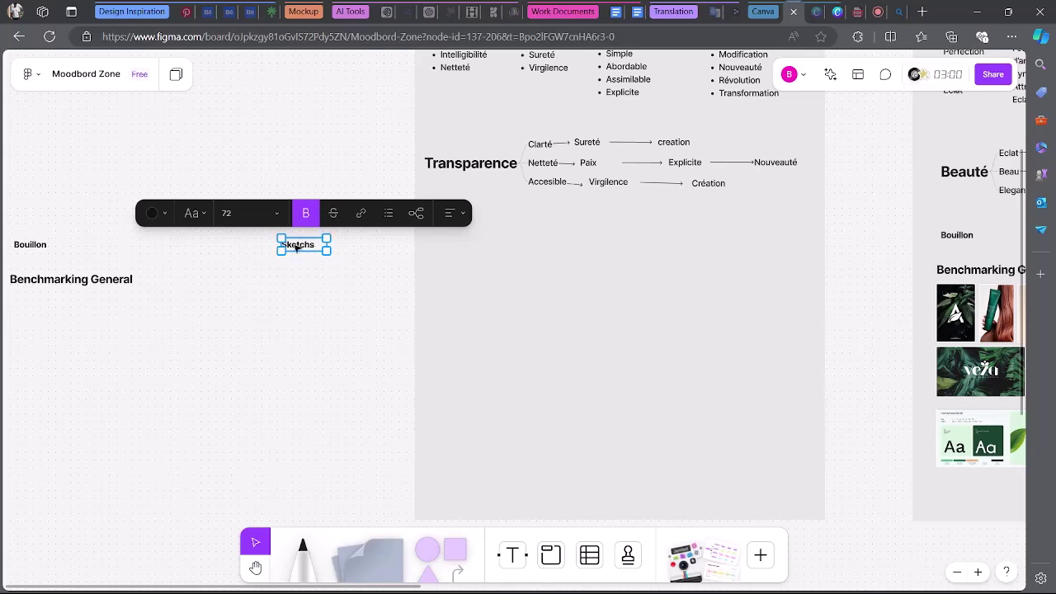
mouse_move(301, 245)
mouse_down()
mouse_move(341, 242)
mouse_move(347, 253)
mouse_move(301, 222)
mouse_up()
Drag the Benchmarking General heading into the grey section beneath the Transparence map.
click(108, 284)
drag(108, 285, 523, 240)
scroll(664, 371, up, 3)
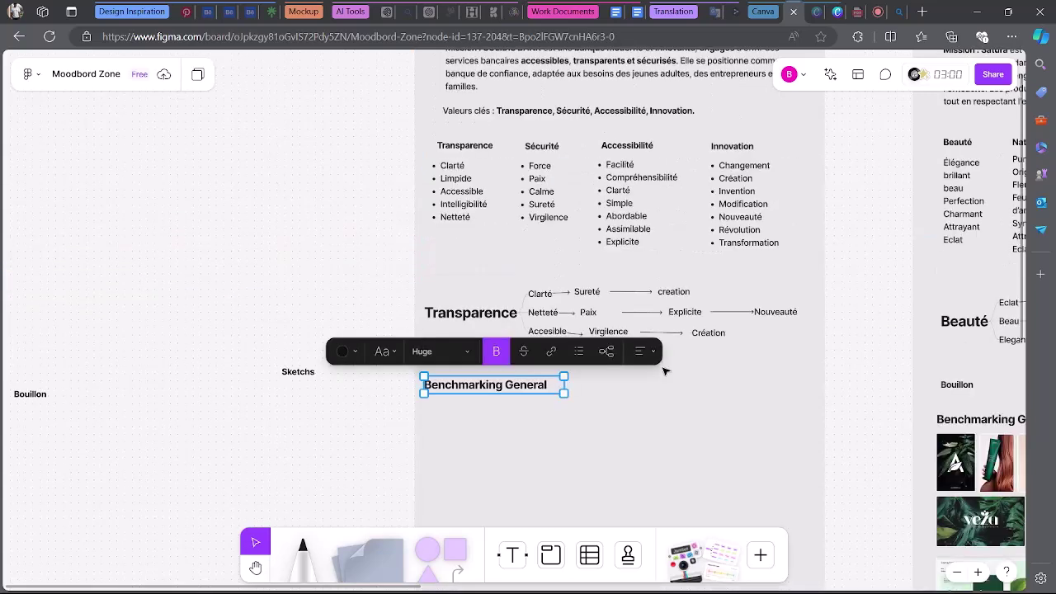
scroll(665, 372, down, 2)
scroll(665, 371, down, 2)
scroll(667, 370, up, 1)
scroll(701, 376, down, 1)
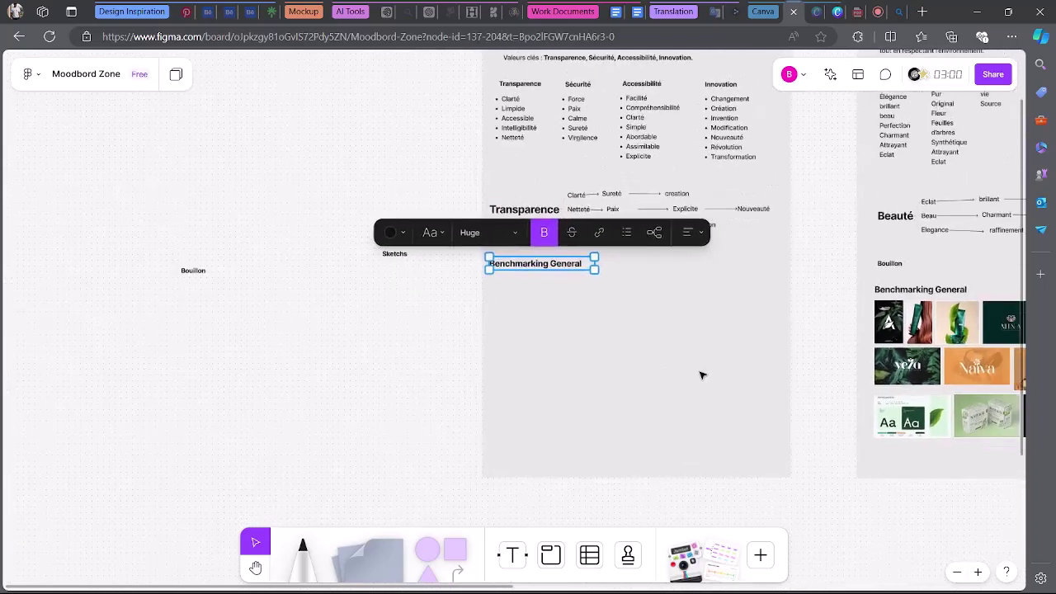
scroll(742, 376, up, 1)
scroll(506, 276, up, 2)
scroll(662, 292, up, 1)
scroll(739, 291, up, 1)
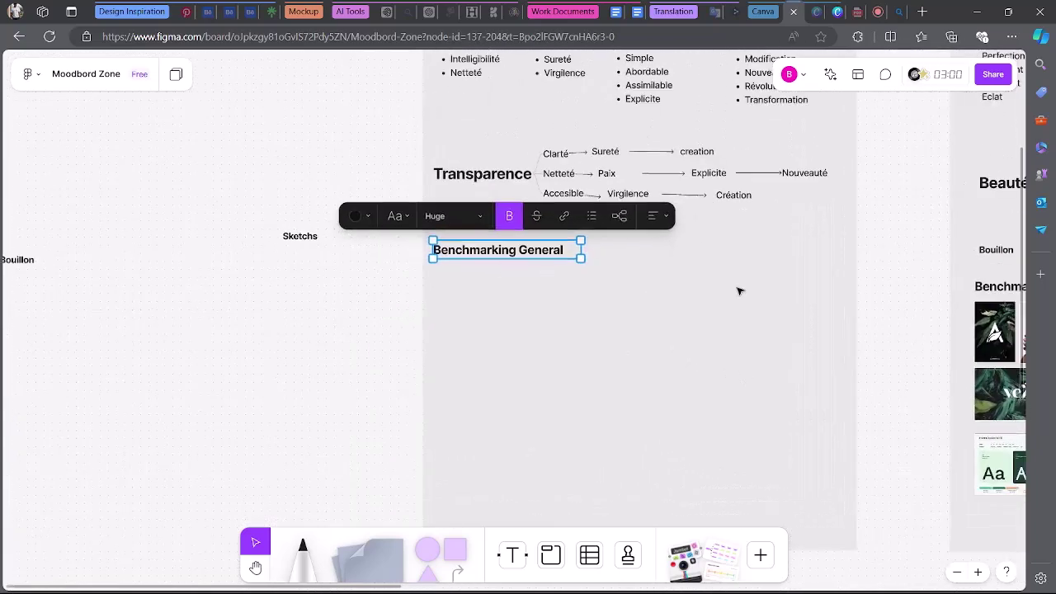
scroll(739, 291, right, 10)
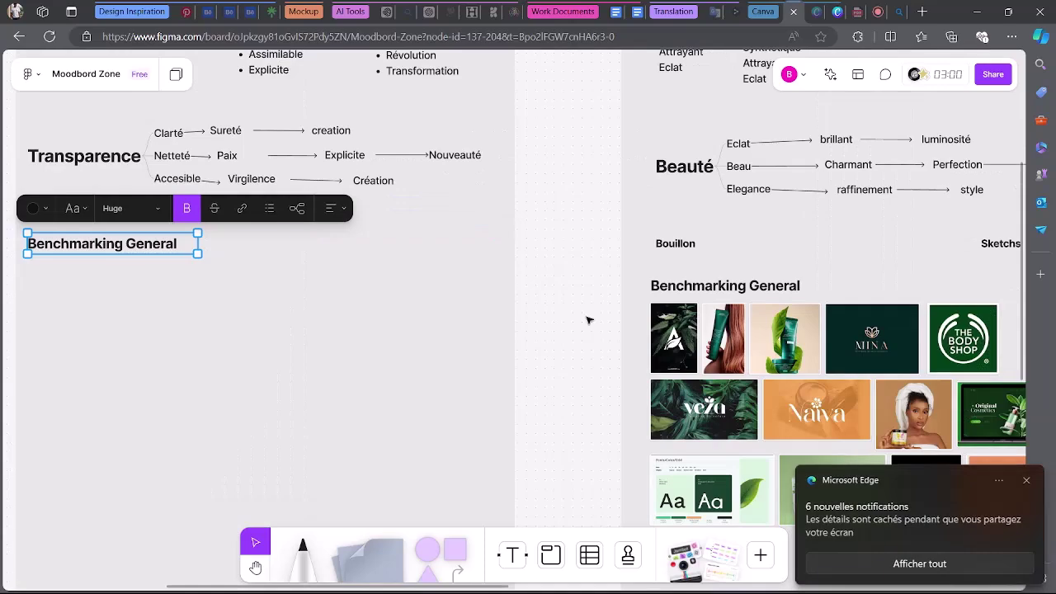
scroll(494, 333, left, 5)
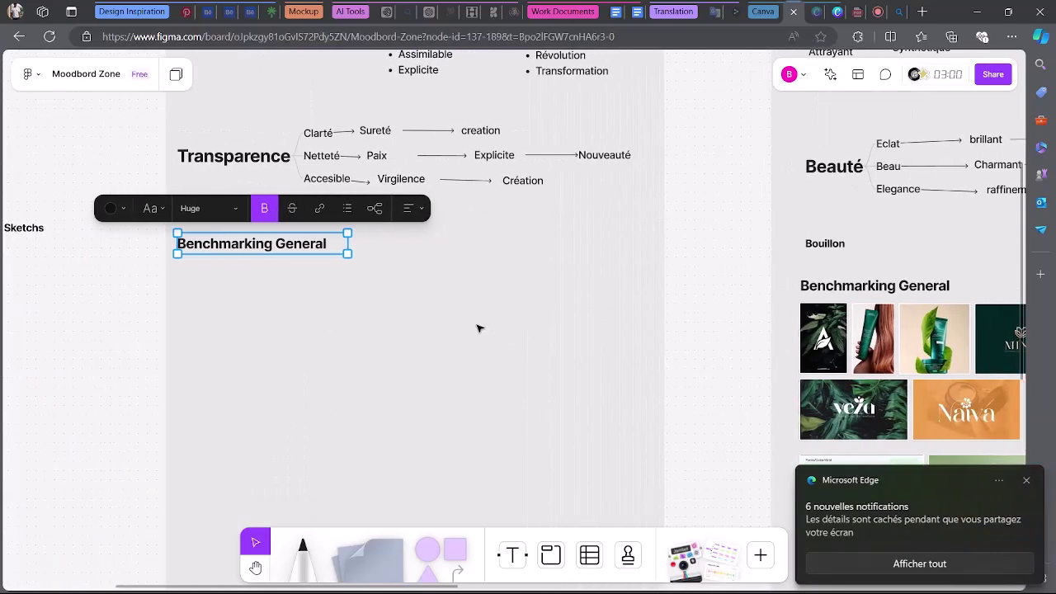
click(479, 328)
click(708, 408)
scroll(372, 372, down, 3)
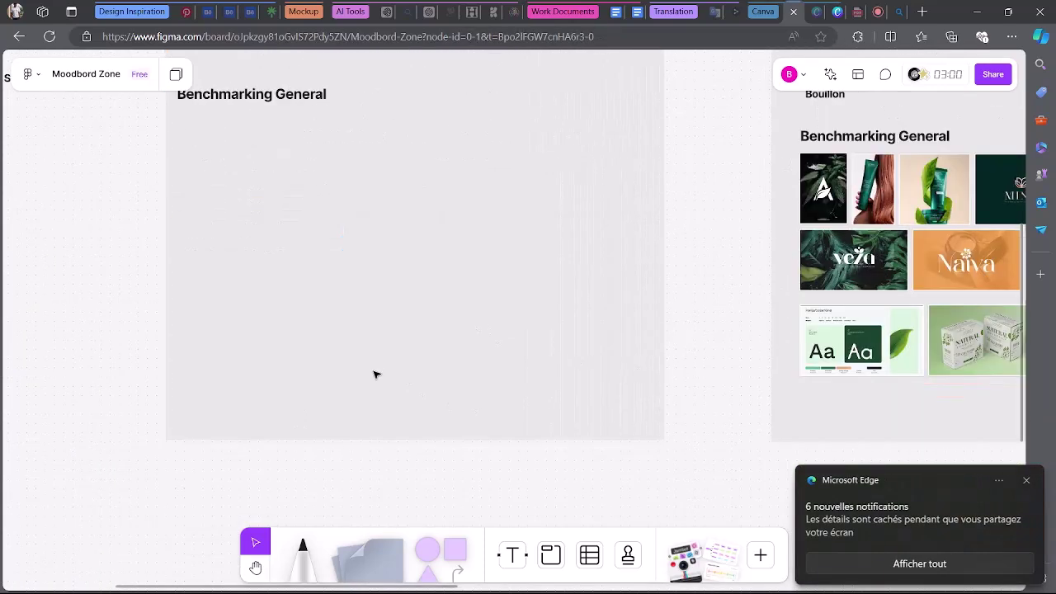
scroll(372, 372, up, 2)
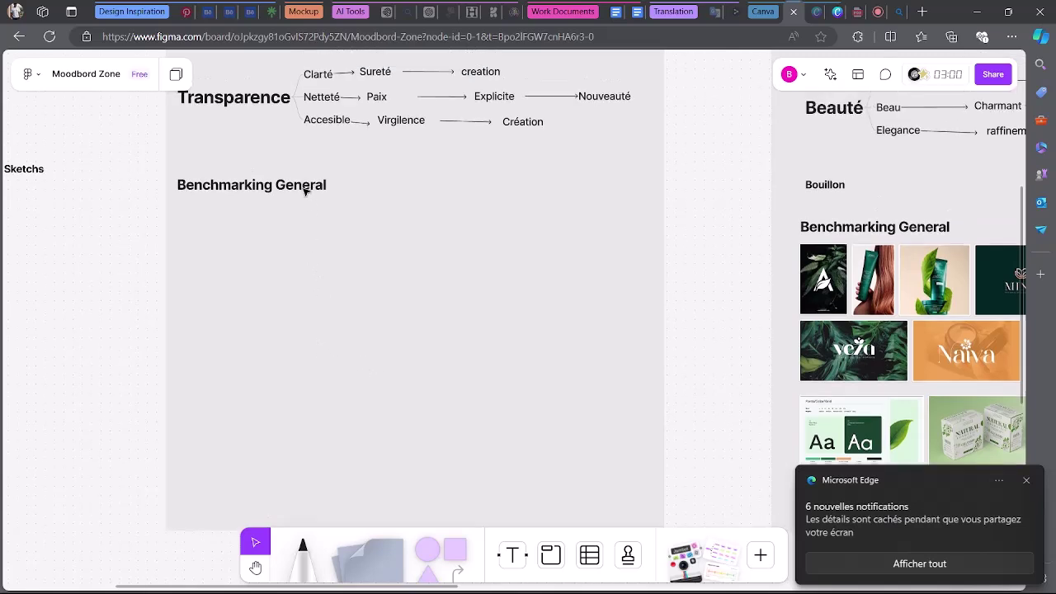
Nudge the Benchmarking General heading up into alignment and deselect it.
click(307, 188)
drag(307, 188, 309, 172)
scroll(331, 278, up, 1)
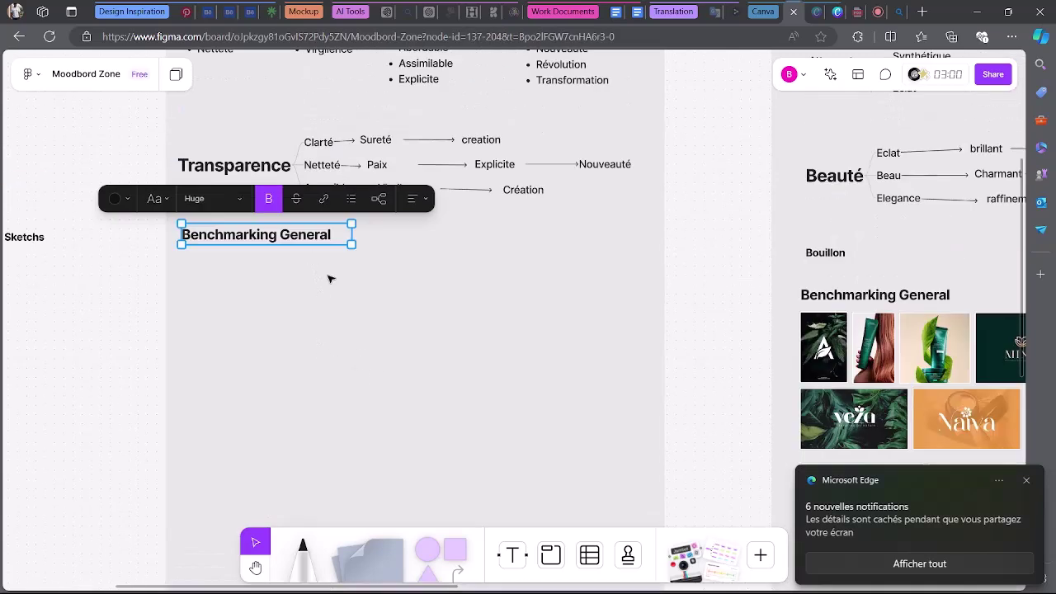
scroll(297, 319, left, 1)
scroll(283, 316, left, 2)
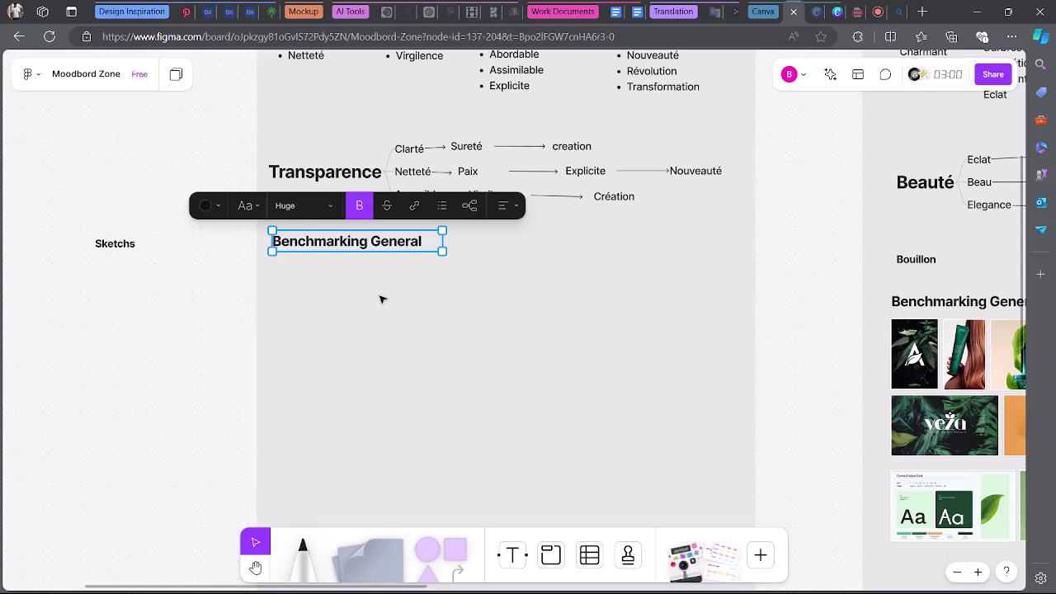
scroll(380, 299, up, 3)
scroll(396, 313, down, 2)
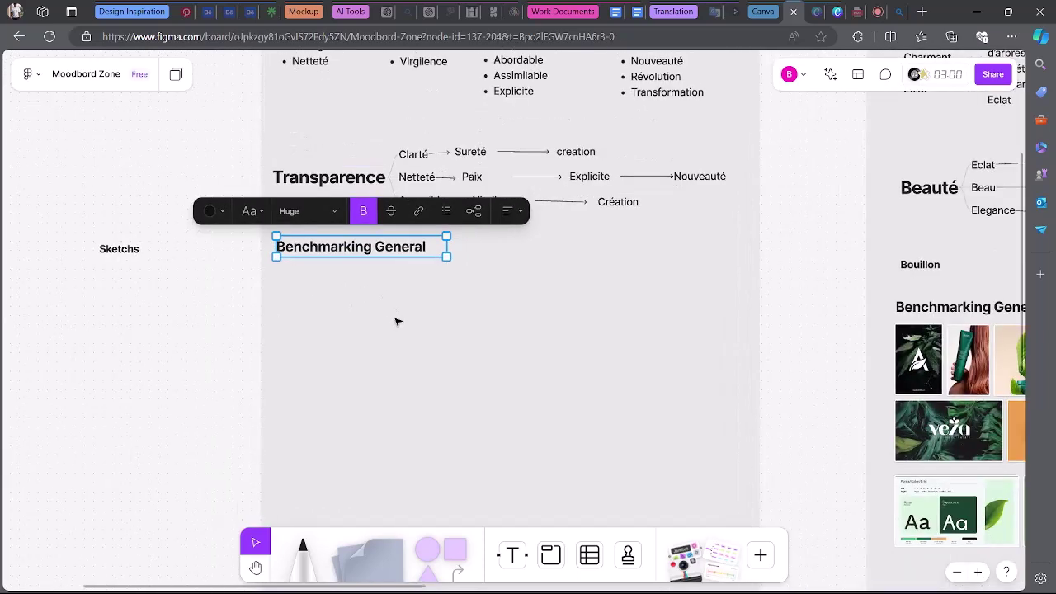
click(739, 296)
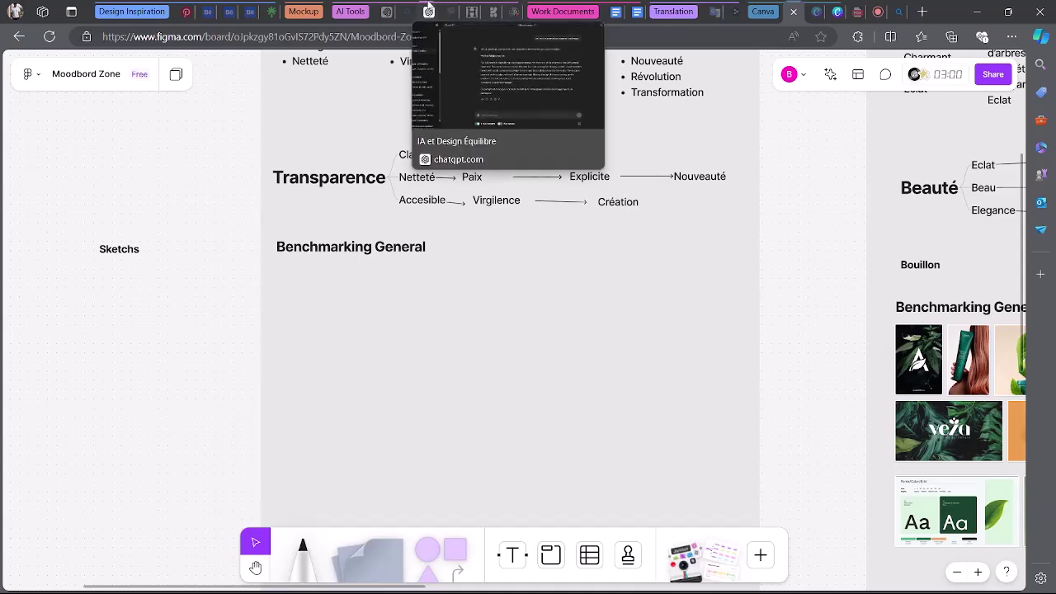
Send ChatGPT the prompt 'rappeller les 5 etapes du design thinking et l'analye SWOT', asking for brevity.
click(428, 8)
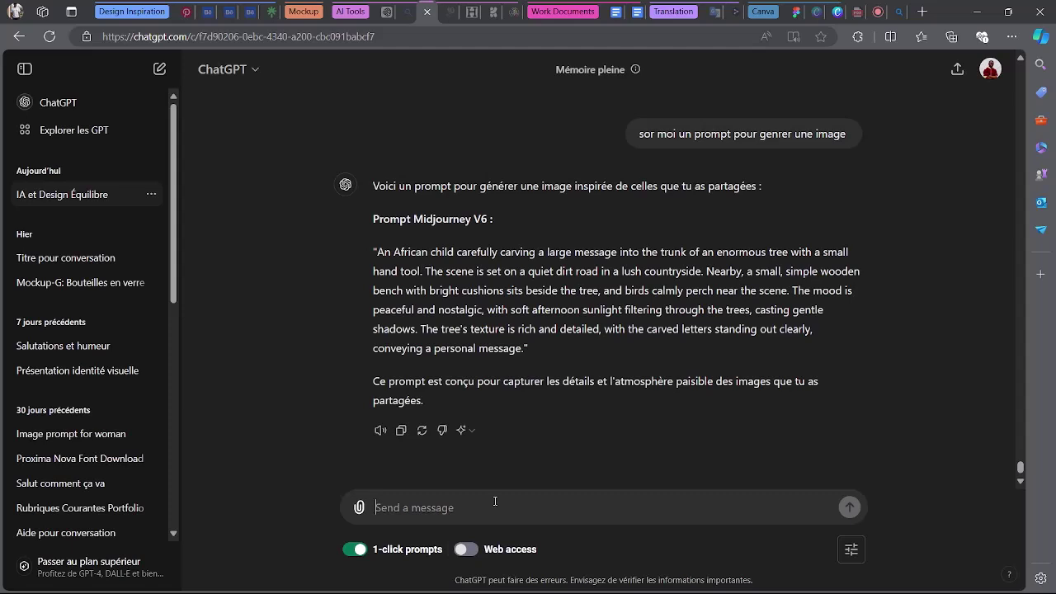
text(rappeller les 5)
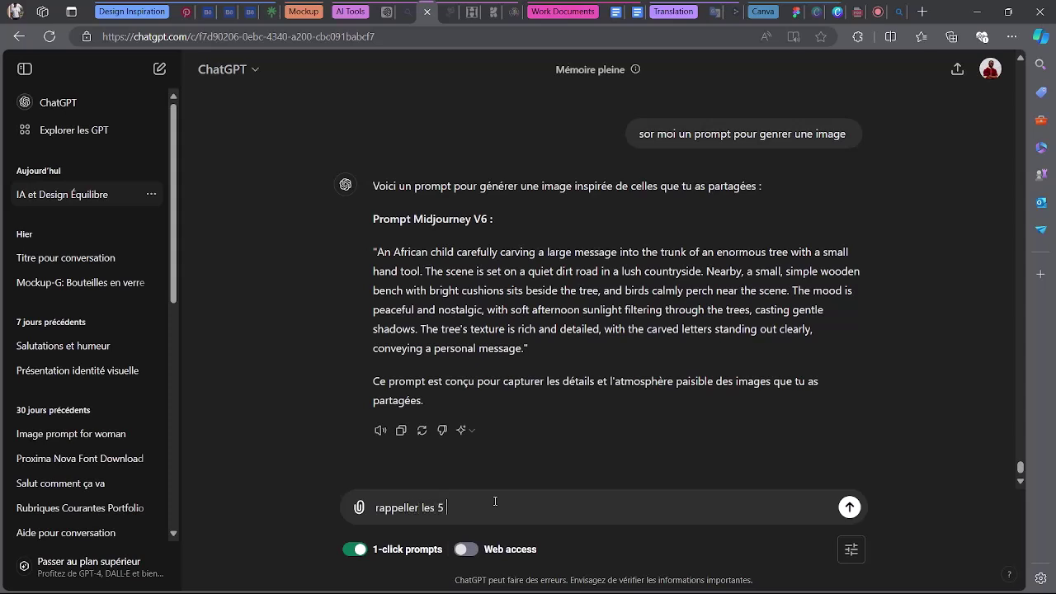
text( etapes du design)
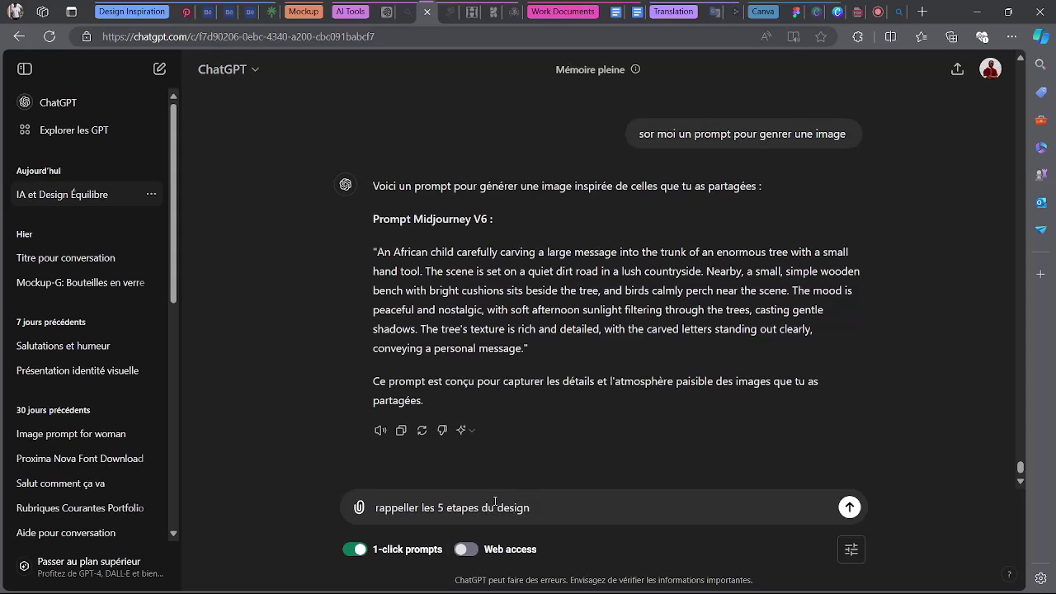
text(inking et l)
text('analy)
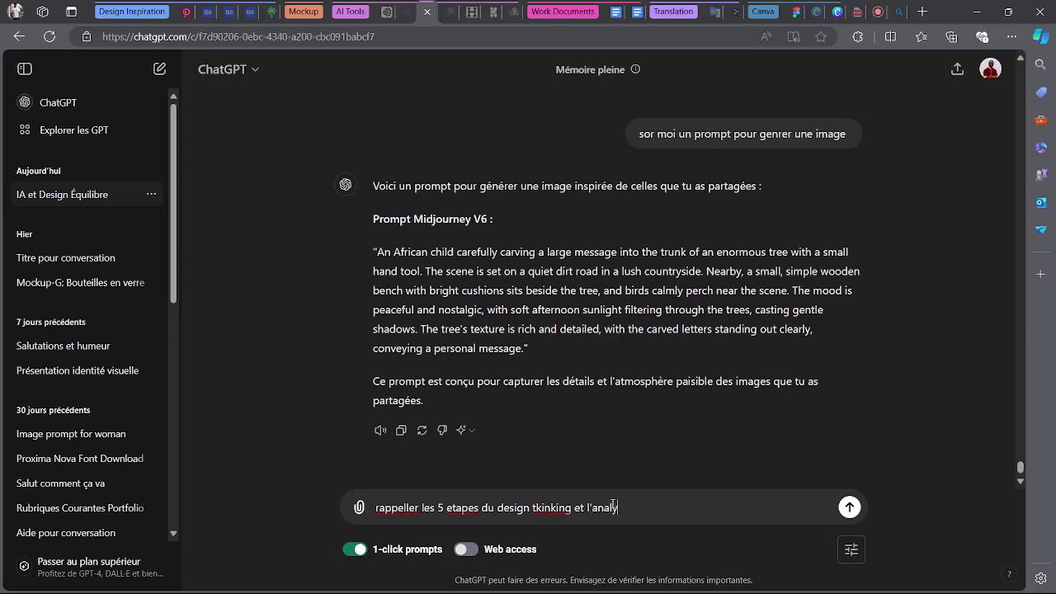
text(e SWOT .soit bref)
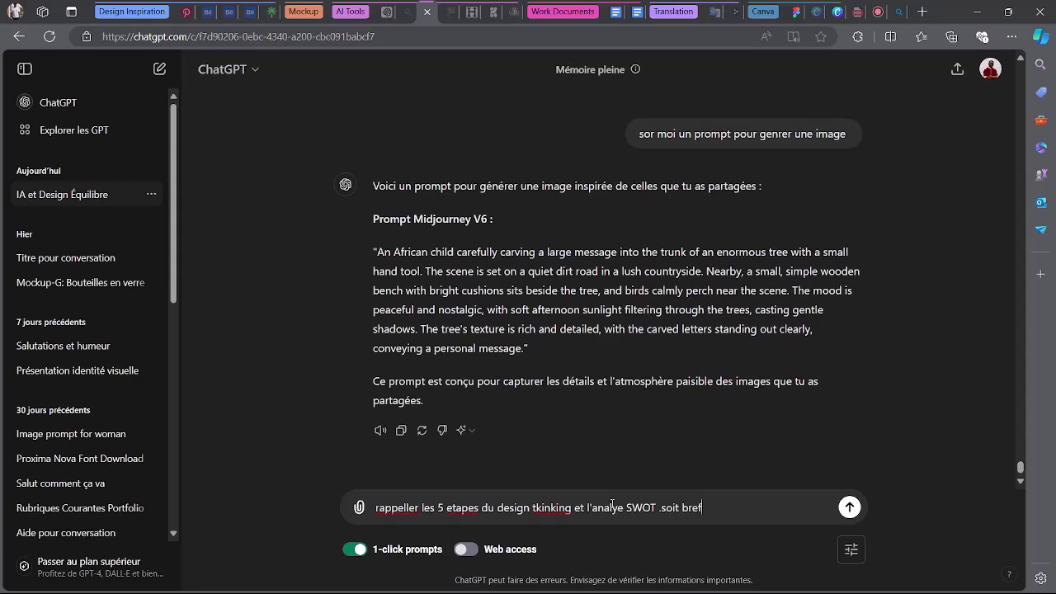
key(Return)
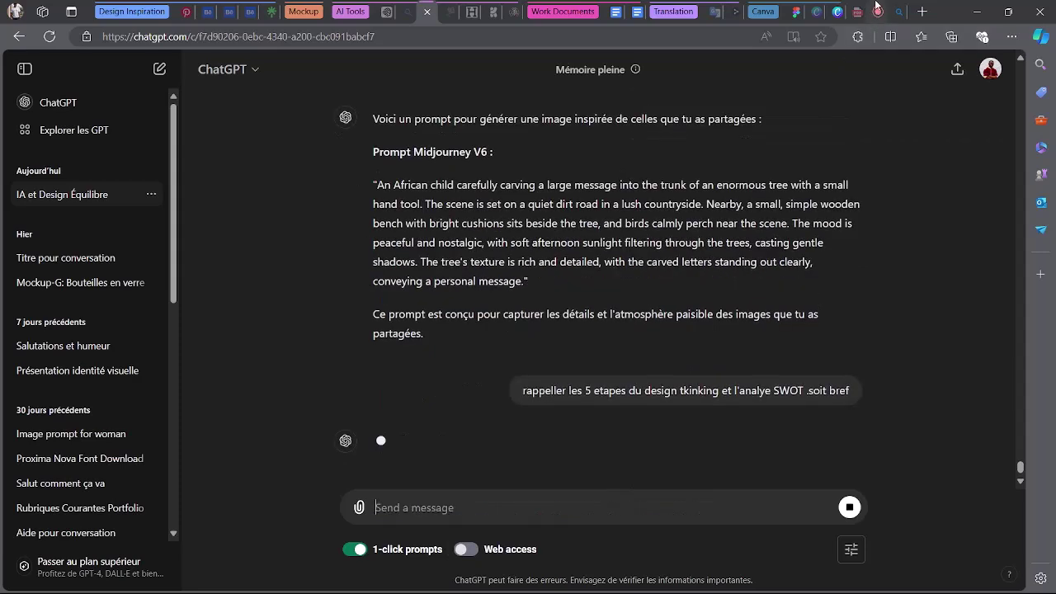
click(878, 12)
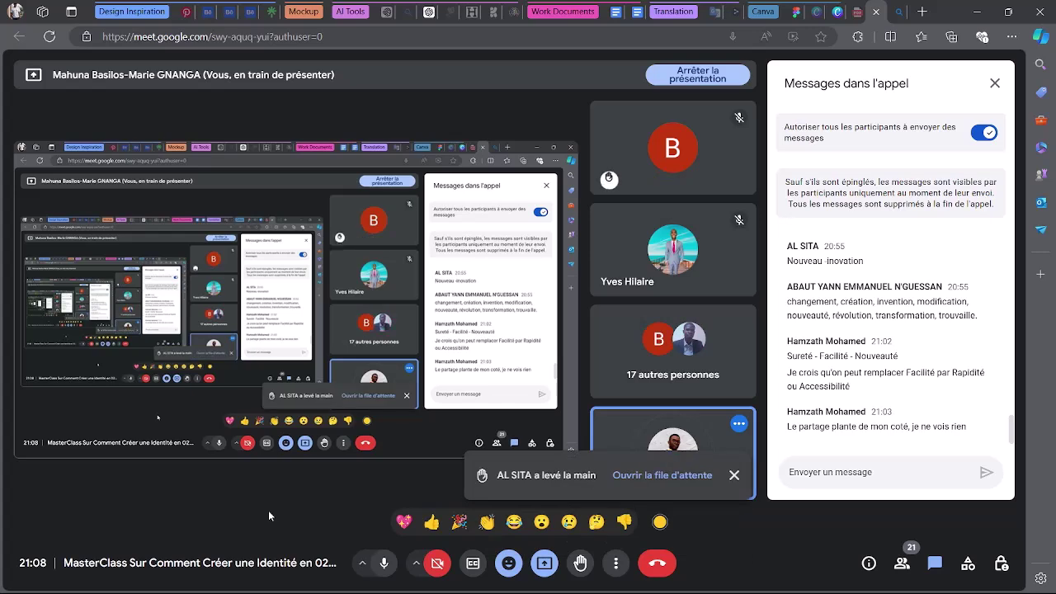
Dismiss the raised-hand notification and scroll through the Messages dans l'appel panel.
click(733, 475)
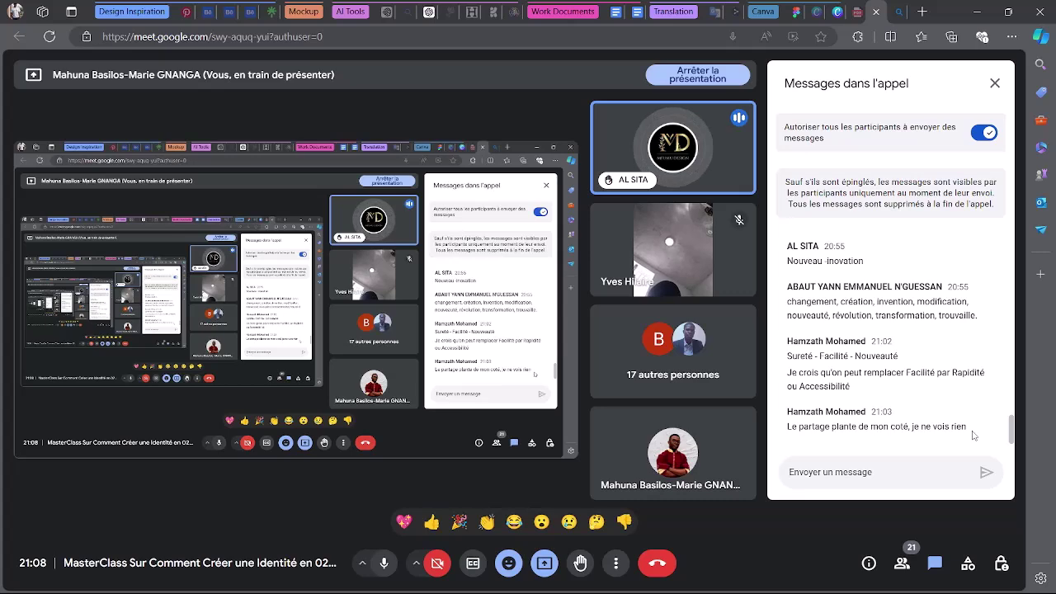
scroll(971, 425, up, 1)
scroll(969, 421, up, 10)
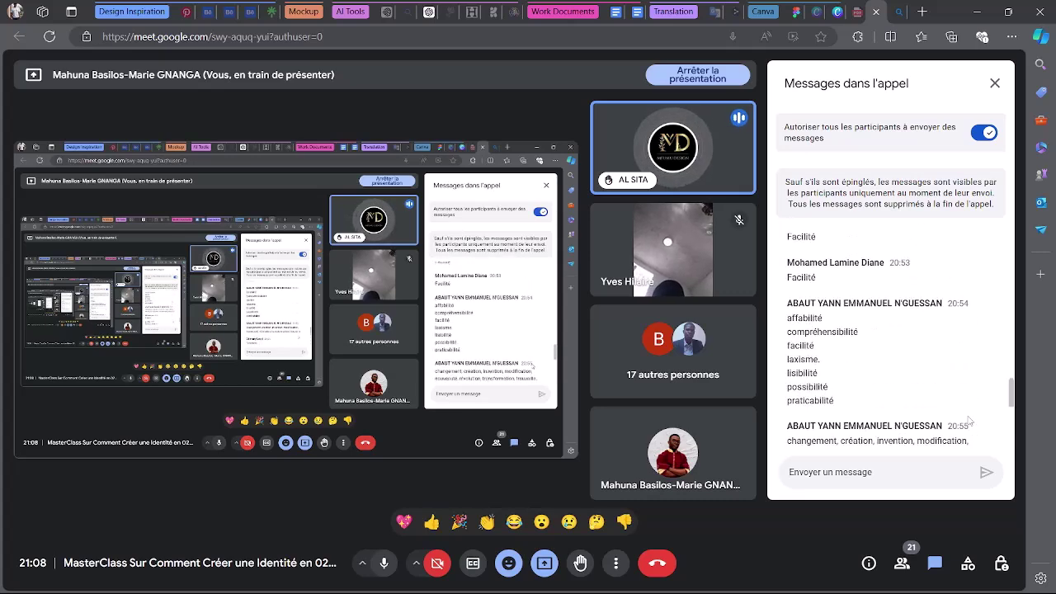
scroll(969, 420, down, 11)
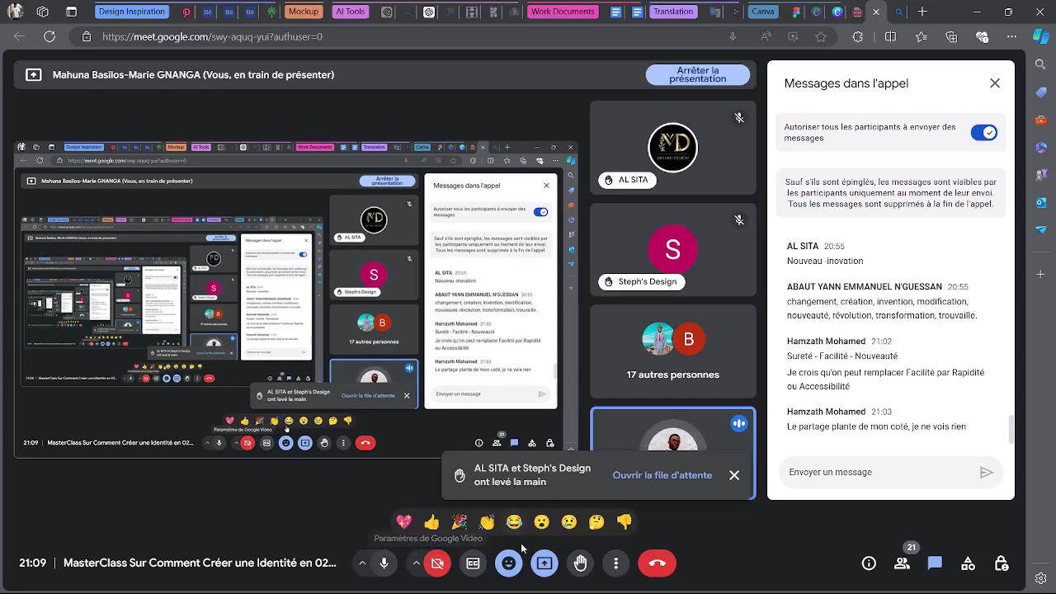
click(546, 566)
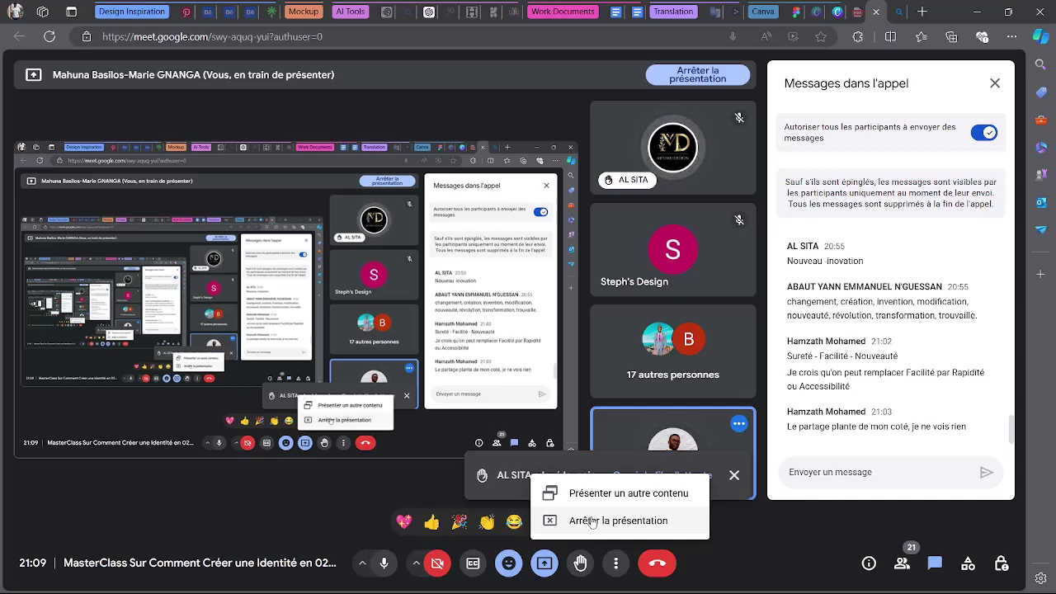
click(846, 522)
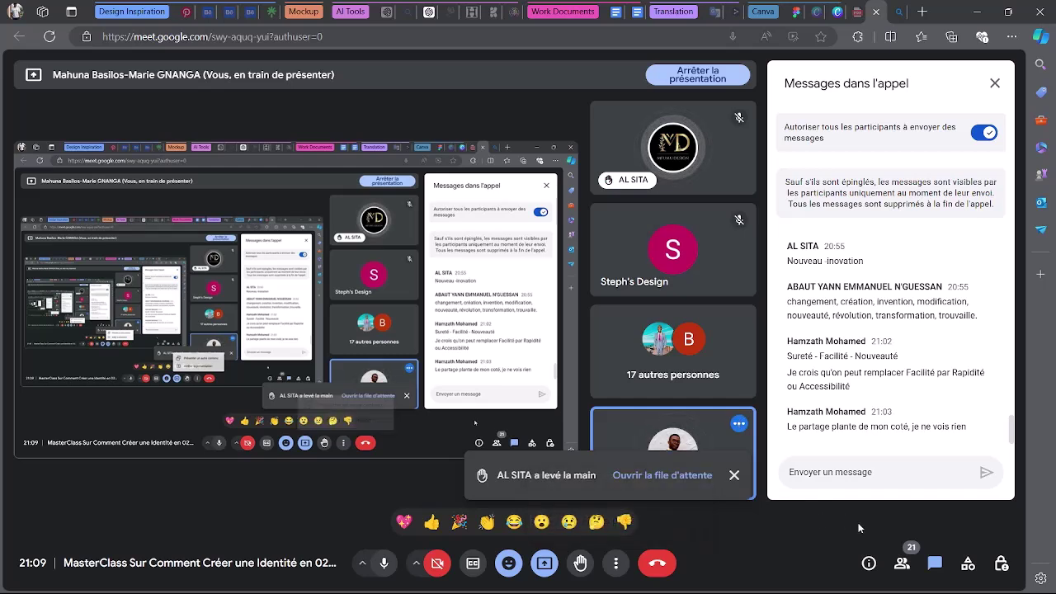
click(732, 476)
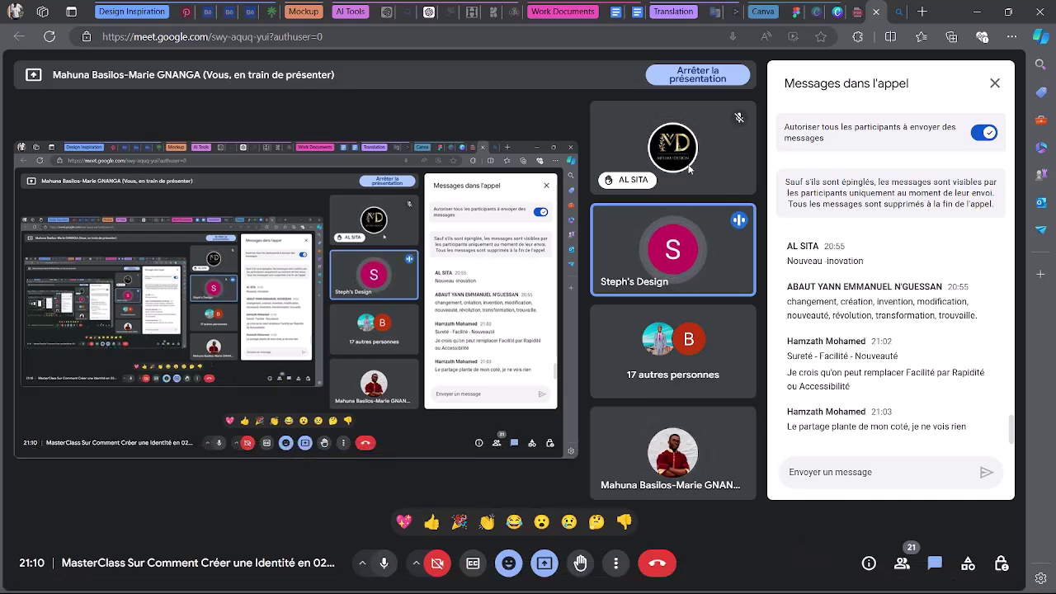
scroll(819, 382, up, 5)
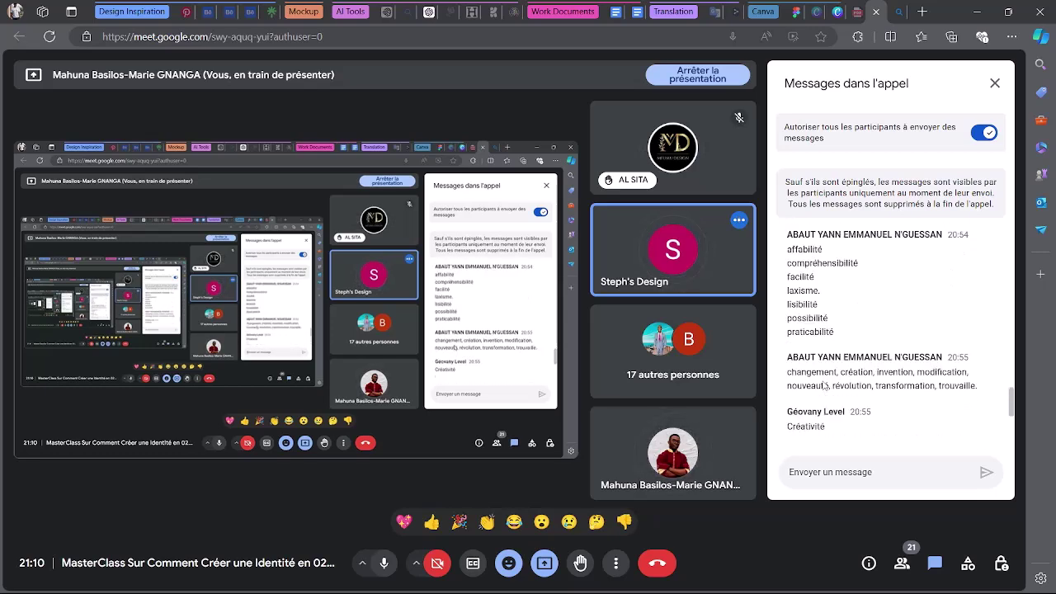
scroll(824, 385, down, 5)
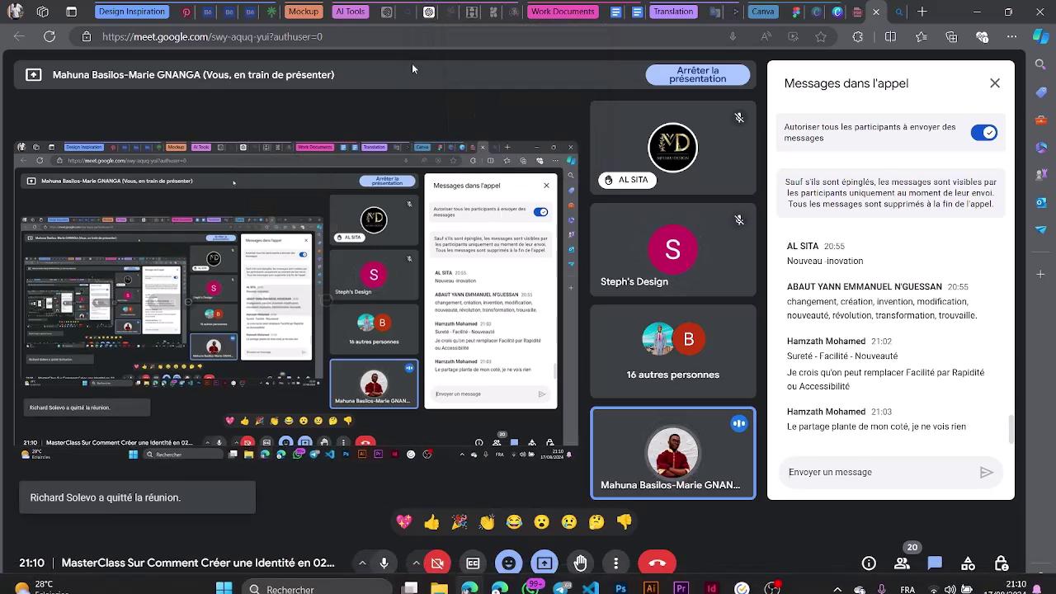
Read the ChatGPT reply listing the Design Thinking stages, Empathie to Test, and the four SWOT components.
click(428, 10)
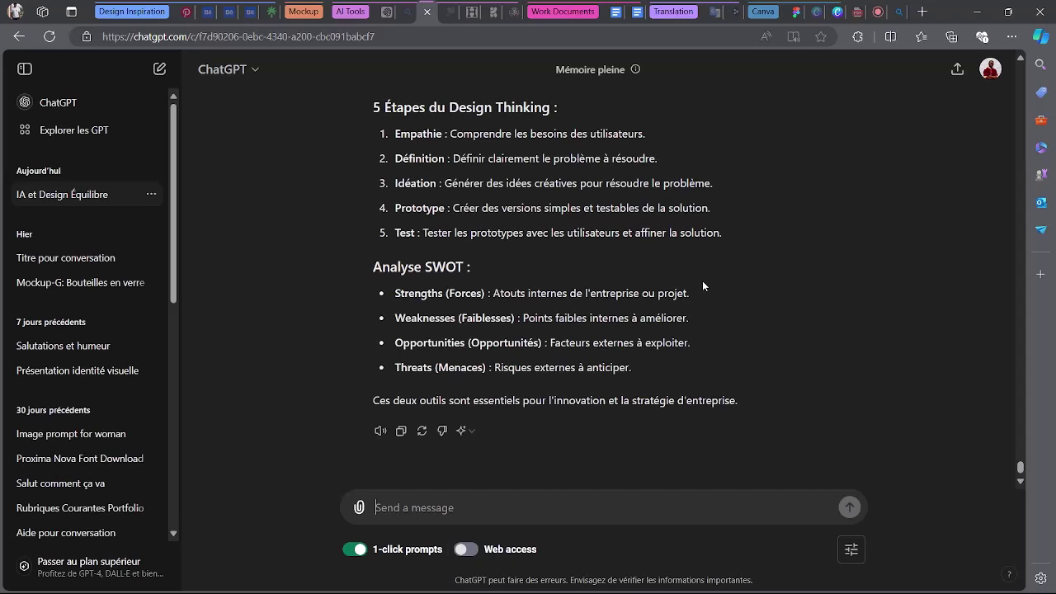
scroll(699, 288, up, 1)
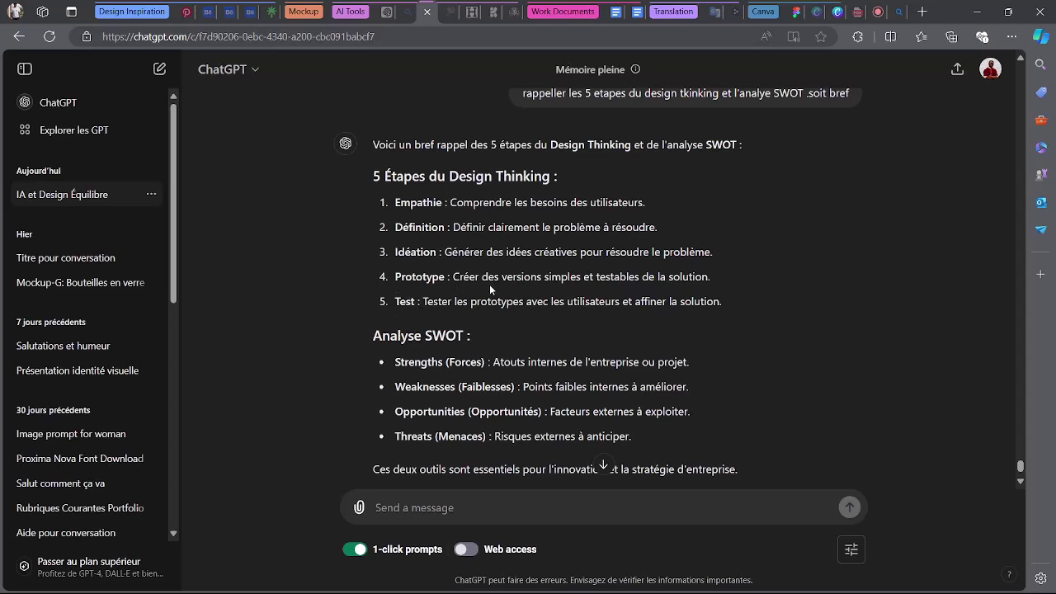
scroll(489, 284, down, 2)
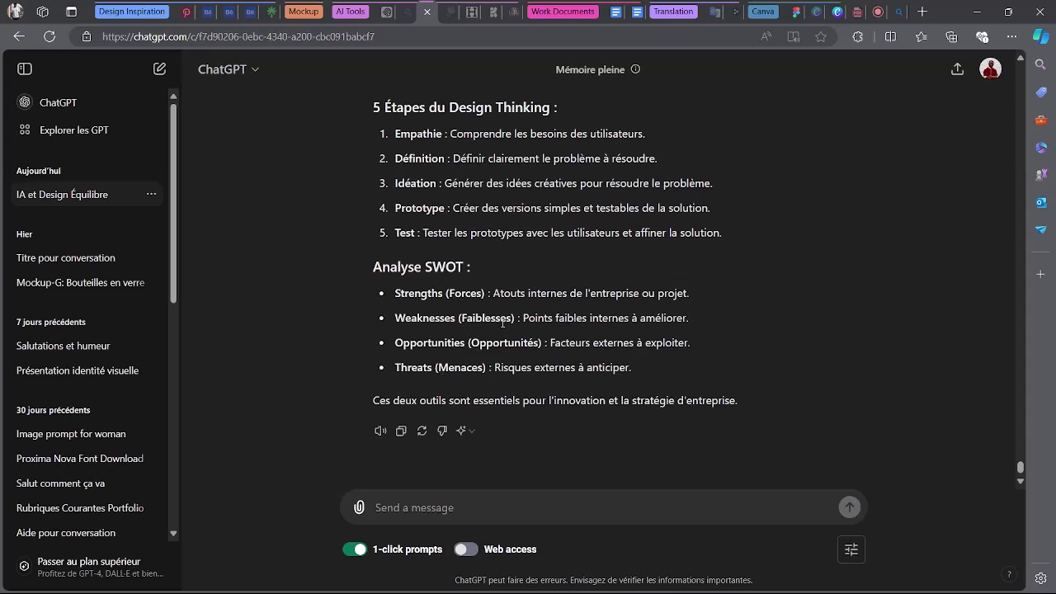
scroll(502, 322, up, 3)
scroll(503, 325, down, 3)
scroll(399, 152, up, 1)
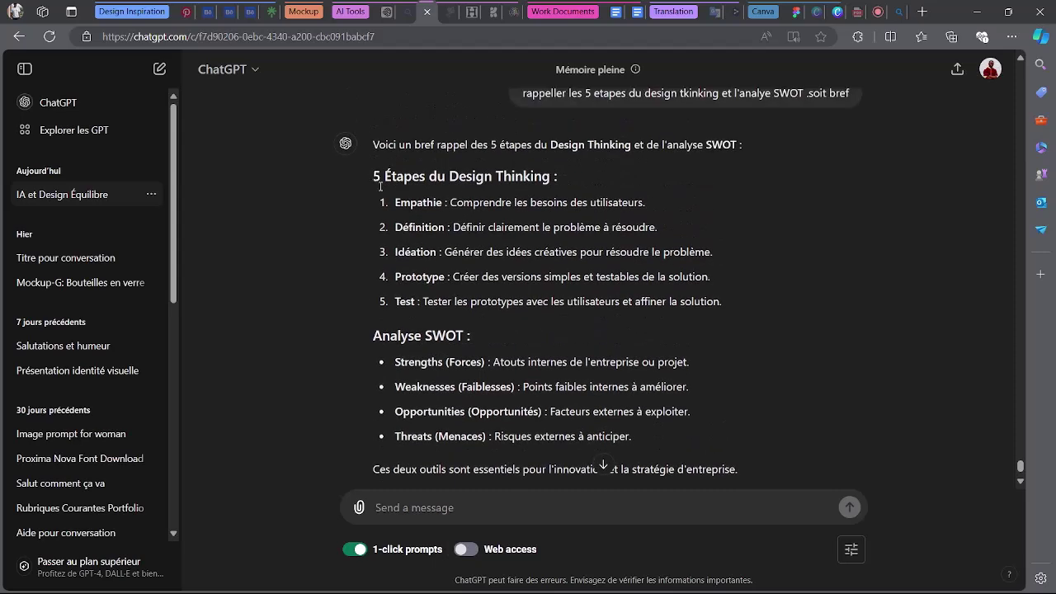
Copy the Design Thinking heading and its five steps into the Meet chat message box.
drag(380, 186, 764, 303)
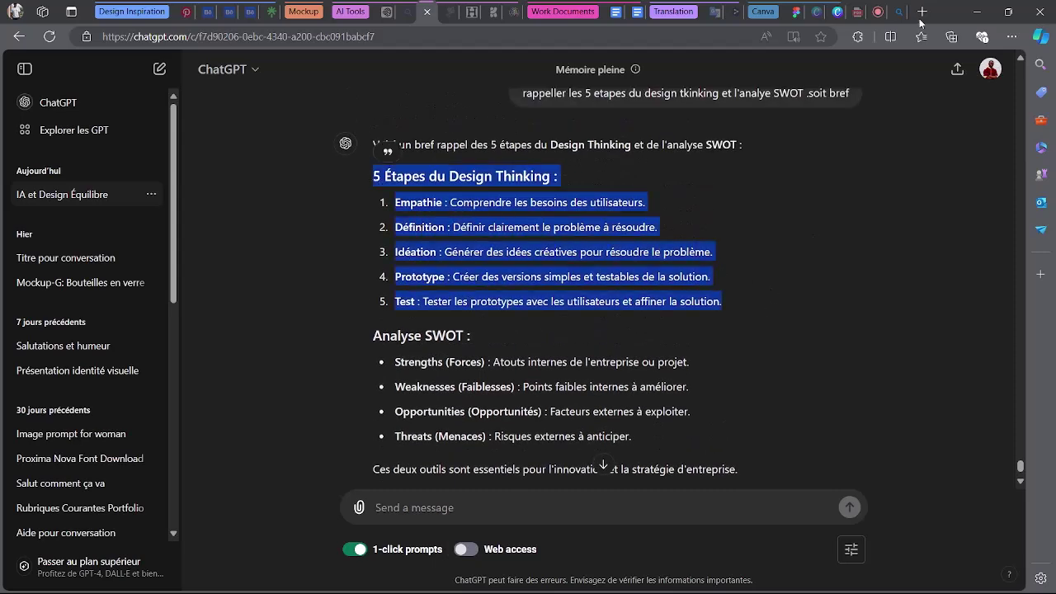
click(862, 11)
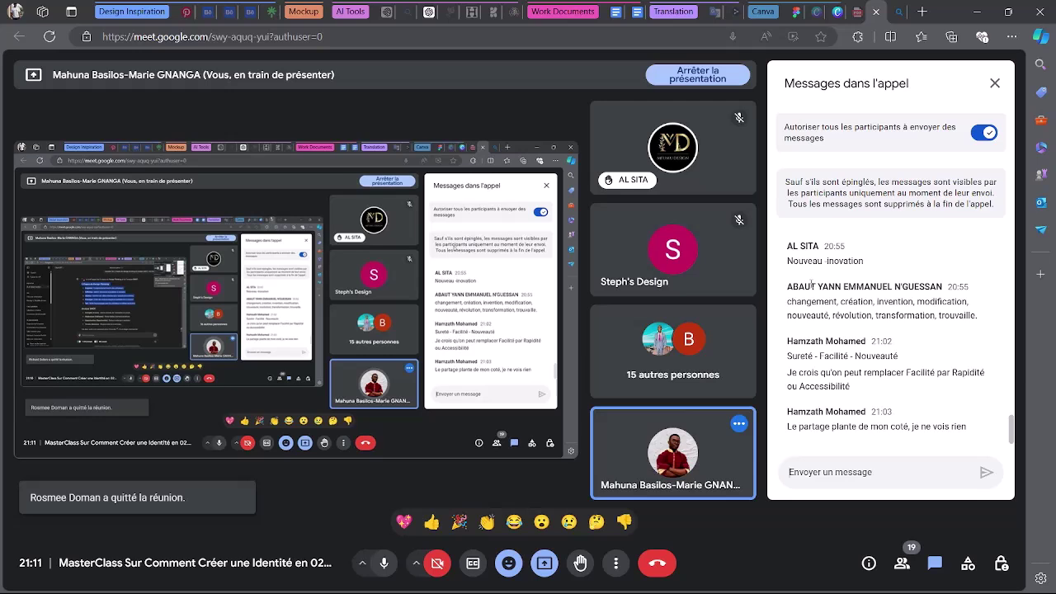
click(843, 473)
key(ctrl+v)
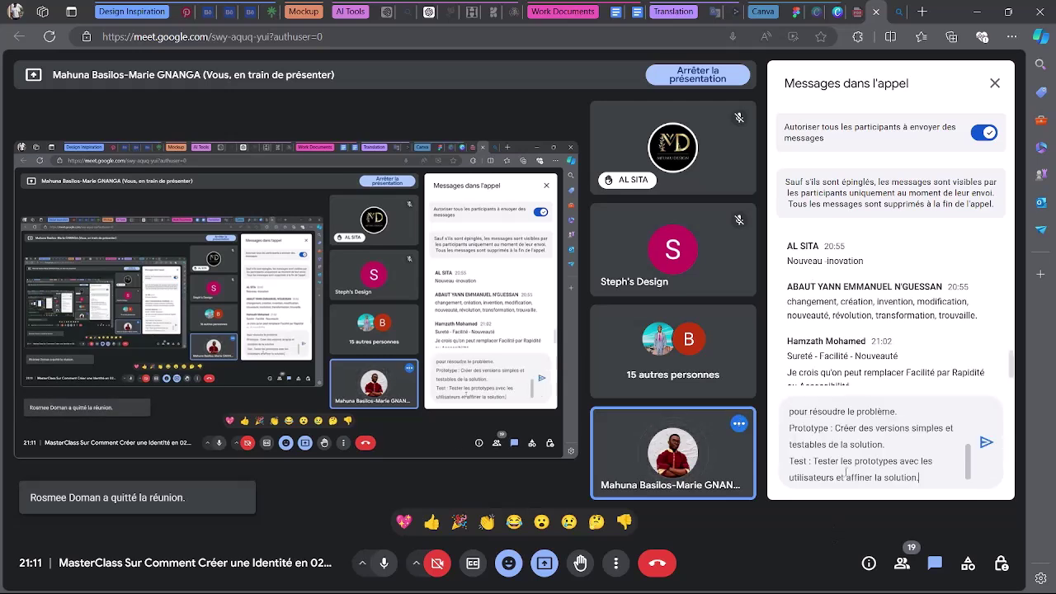
click(985, 442)
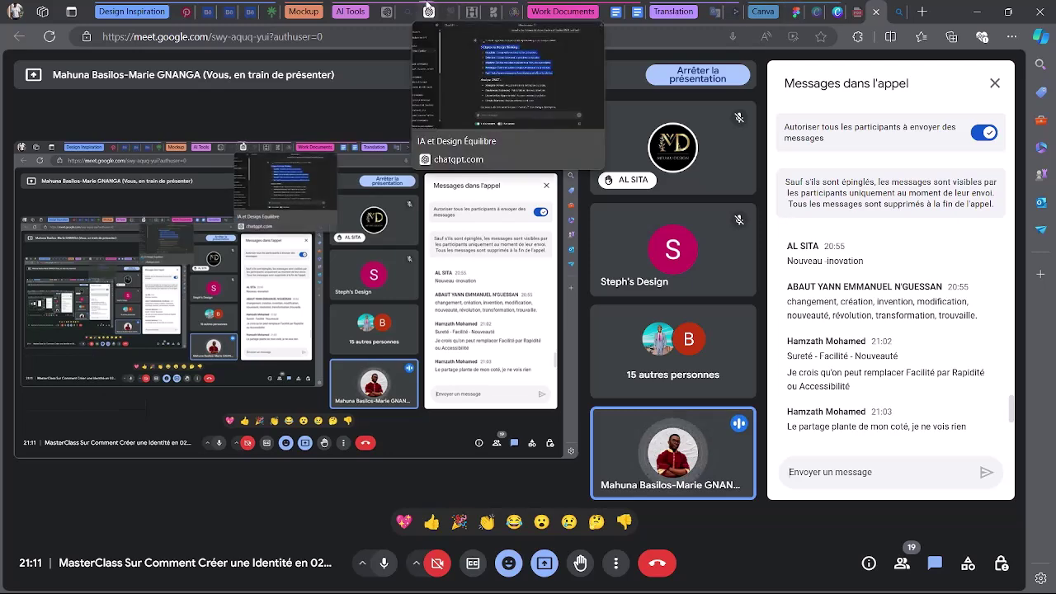
Add the Analyse SWOT section and its four points to the message and send it.
click(428, 11)
drag(375, 346, 647, 445)
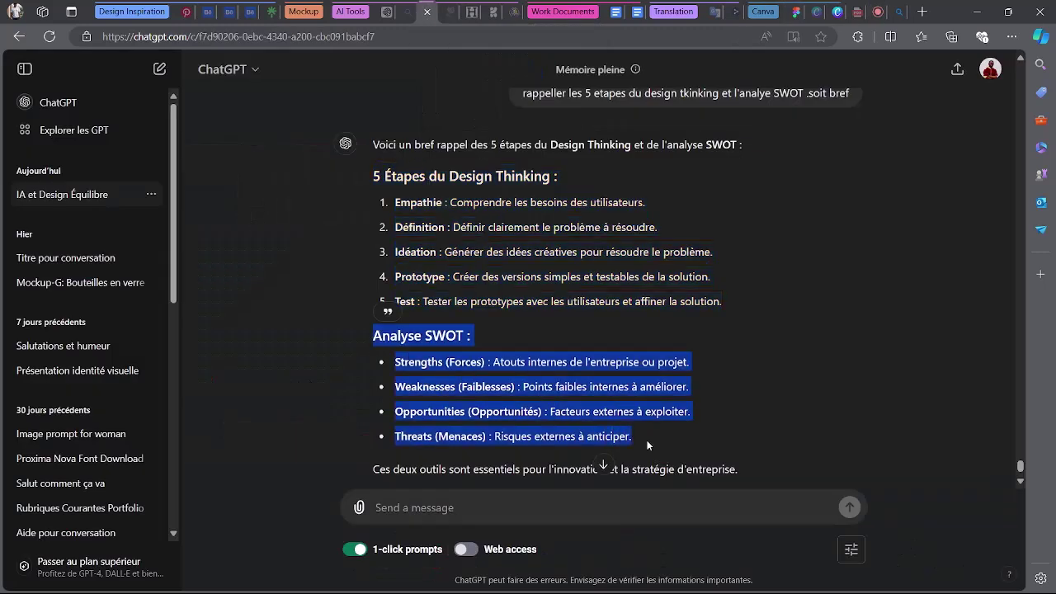
click(858, 11)
click(849, 466)
key(ctrl+v)
key(Return)
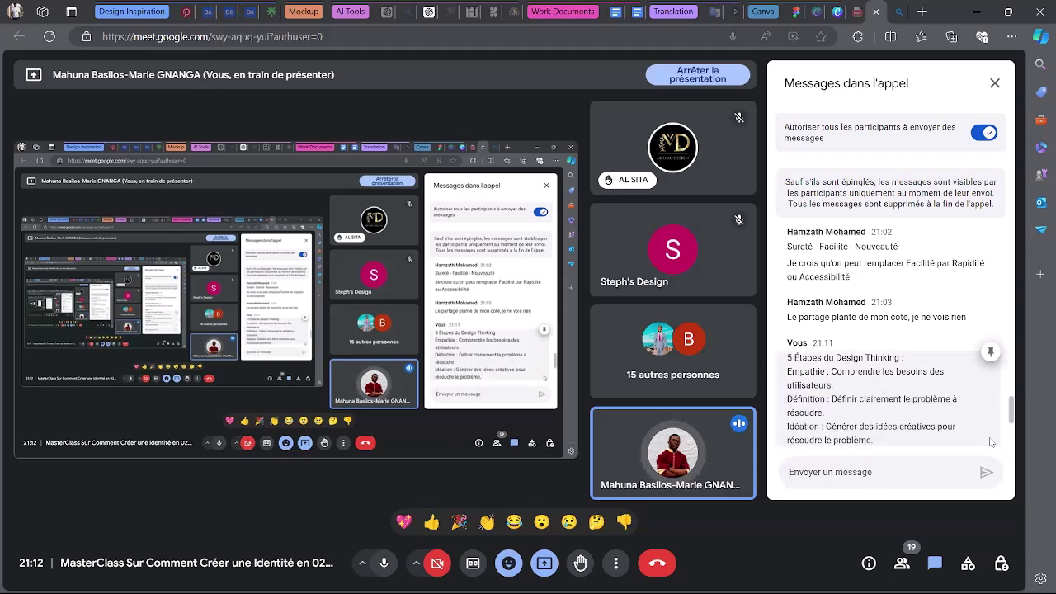
scroll(852, 324, down, 2)
scroll(851, 325, down, 1)
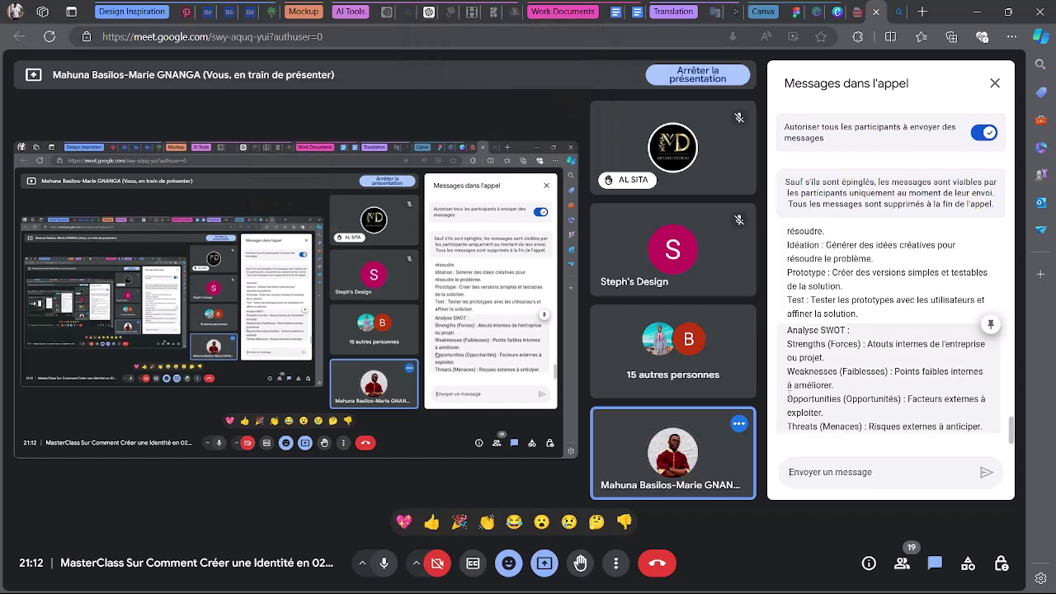
Look over the Benchmarking General heading and the SOLIDIS BANK mission text on the Moodbord Zone board.
click(796, 13)
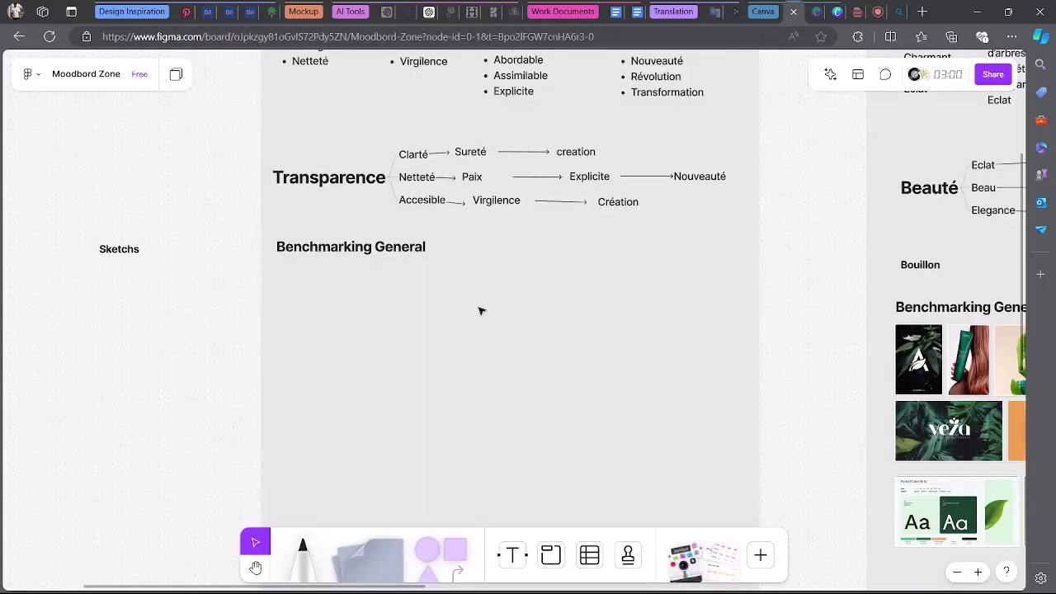
click(386, 253)
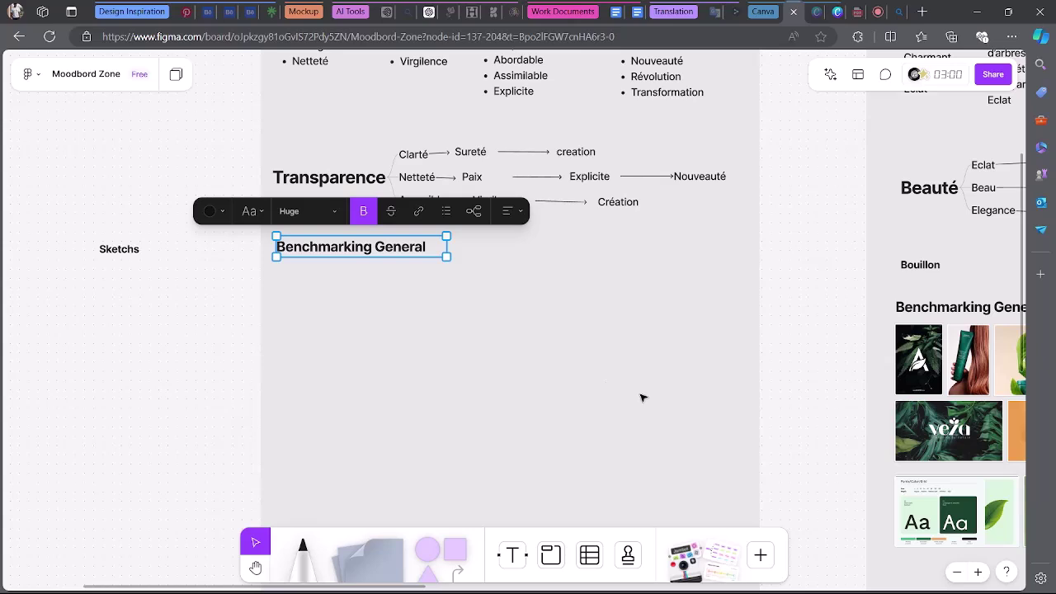
click(778, 335)
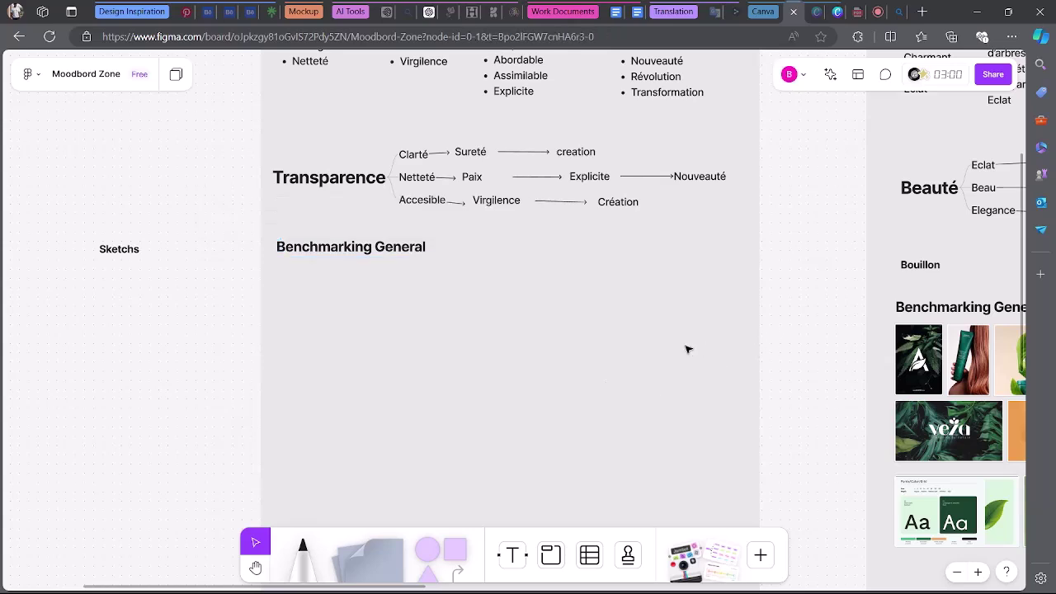
scroll(687, 349, up, 4)
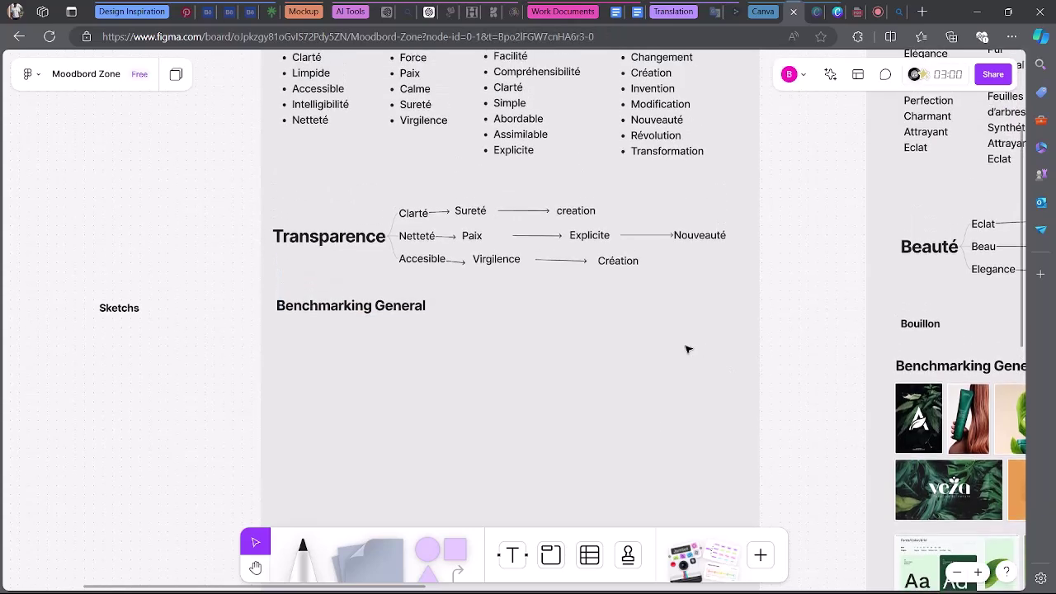
scroll(687, 349, up, 1)
scroll(687, 349, down, 4)
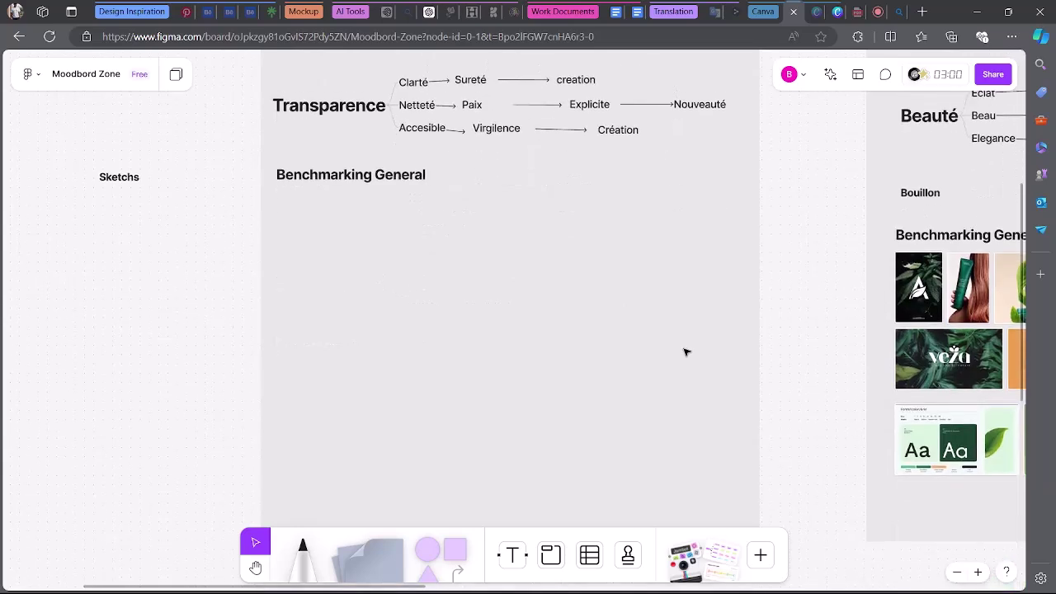
scroll(684, 352, up, 10)
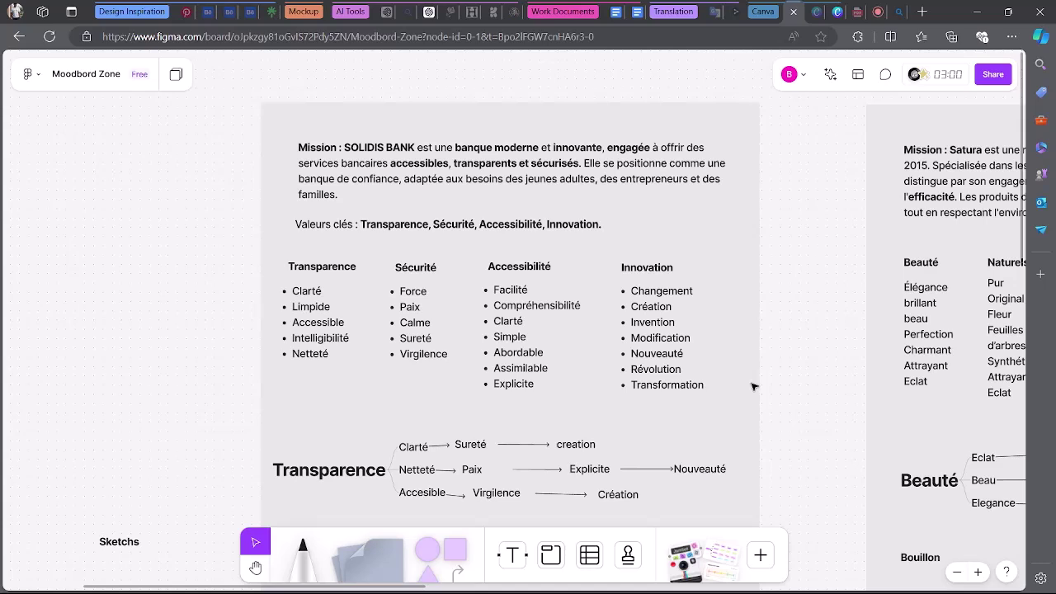
scroll(684, 376, down, 4)
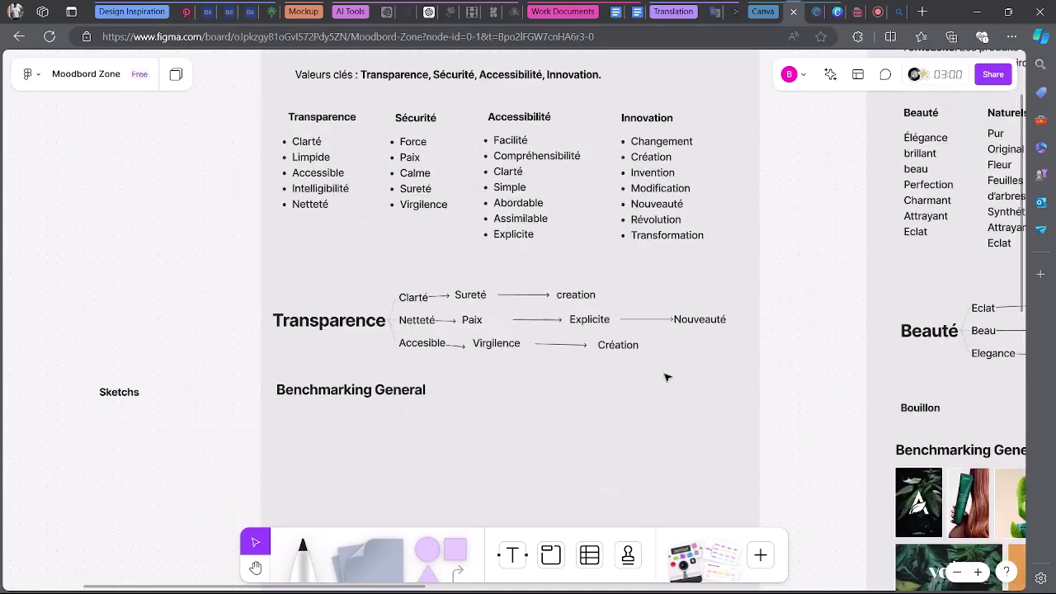
scroll(471, 251, up, 2)
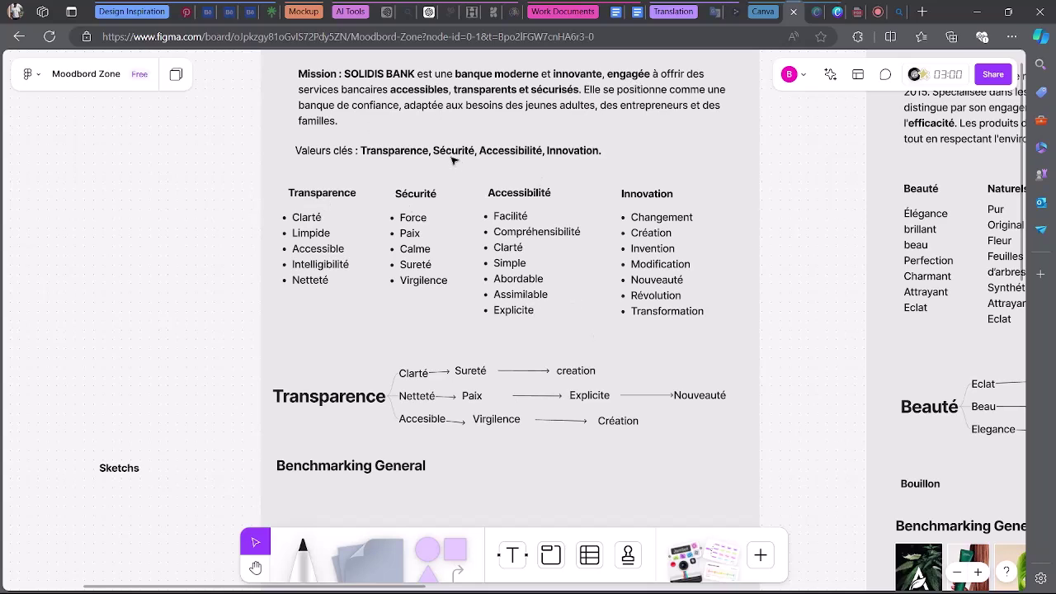
click(183, 9)
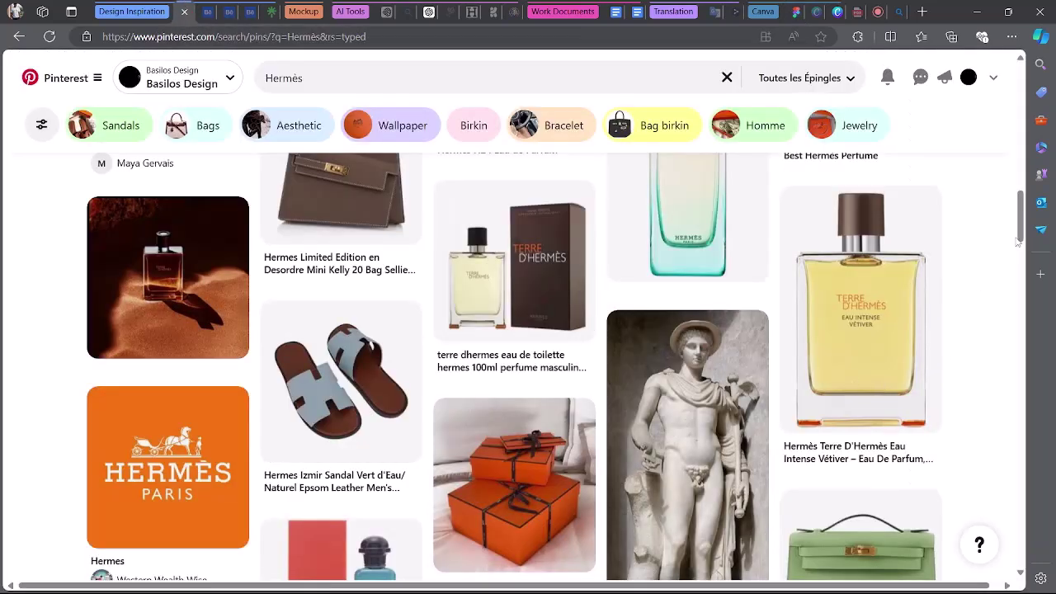
Replace the Hermès Pinterest search with 'logo bank'.
click(1027, 482)
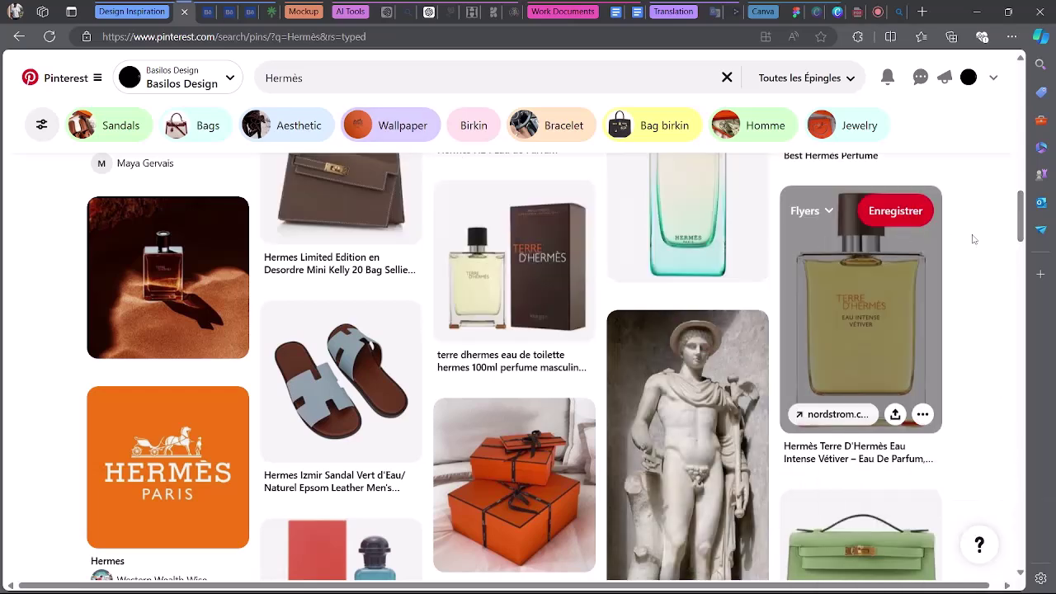
drag(1020, 216, 1005, 99)
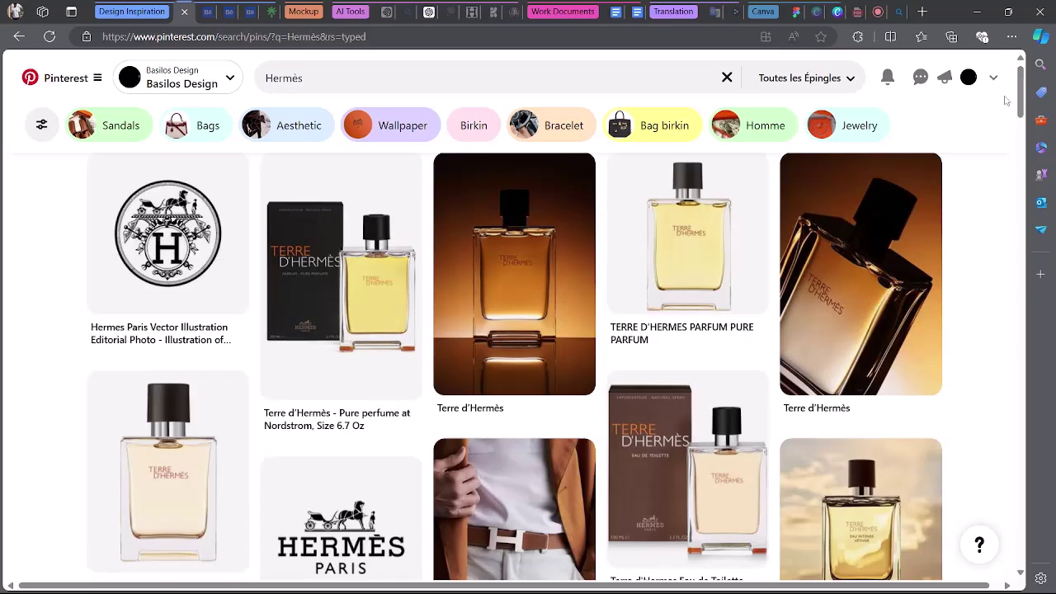
click(314, 78)
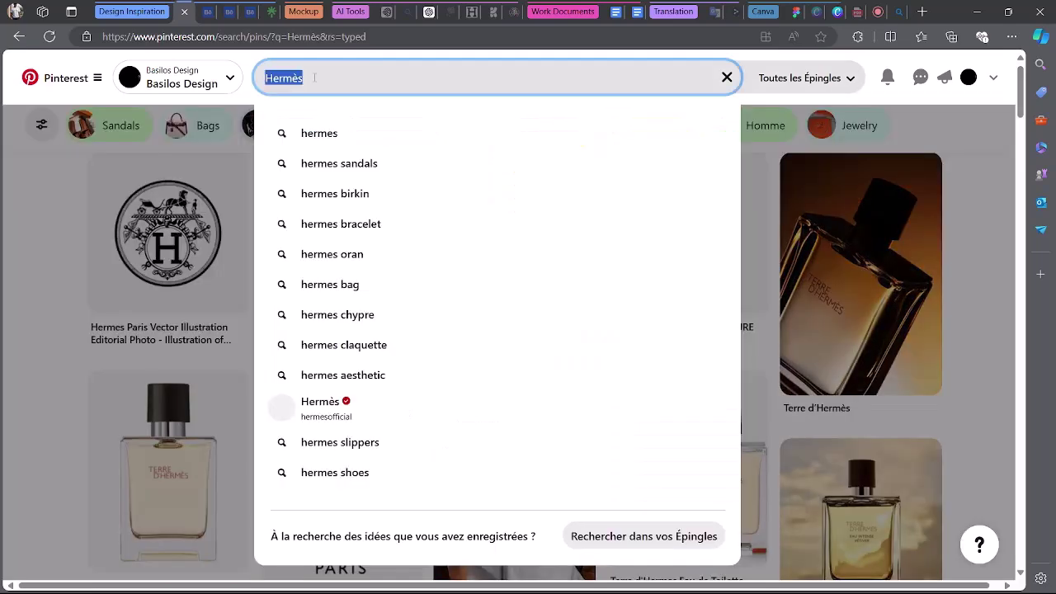
key(BackSpace)
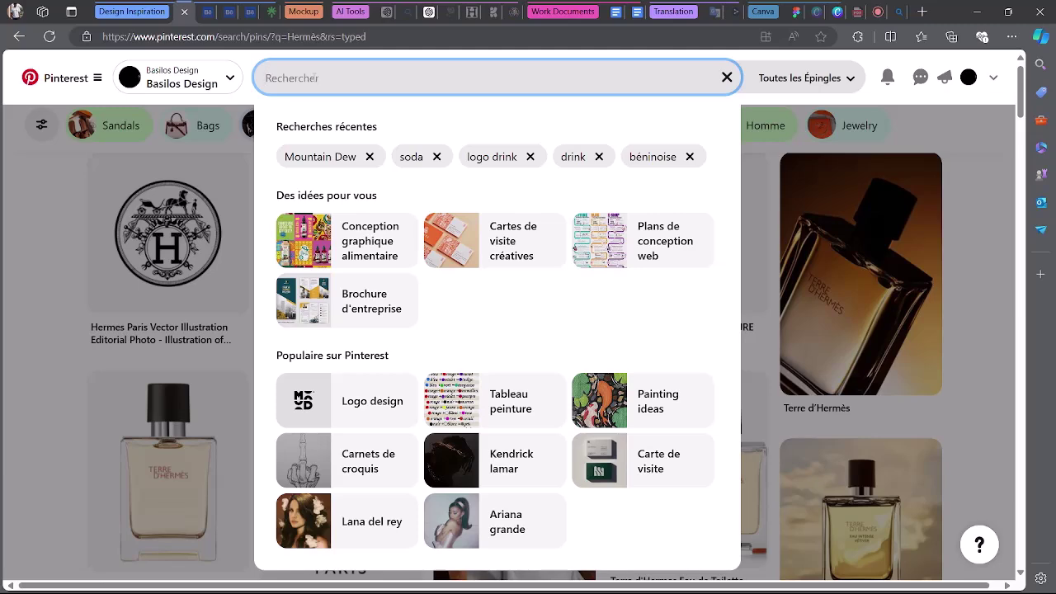
text(lodgo)
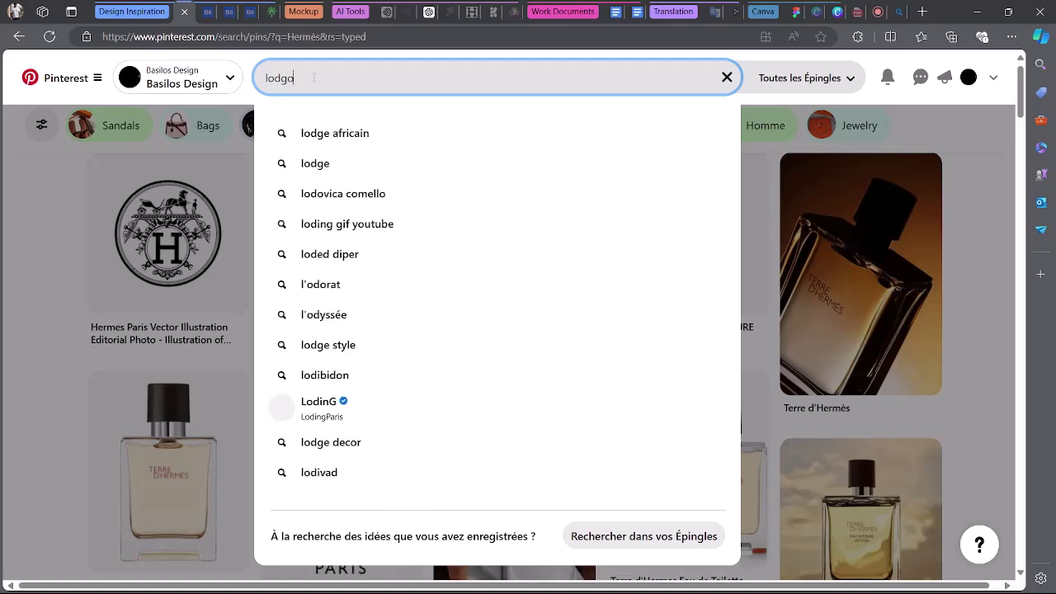
key(BackSpace)
key(BackSpace)
key(BackSpace)
text(g)
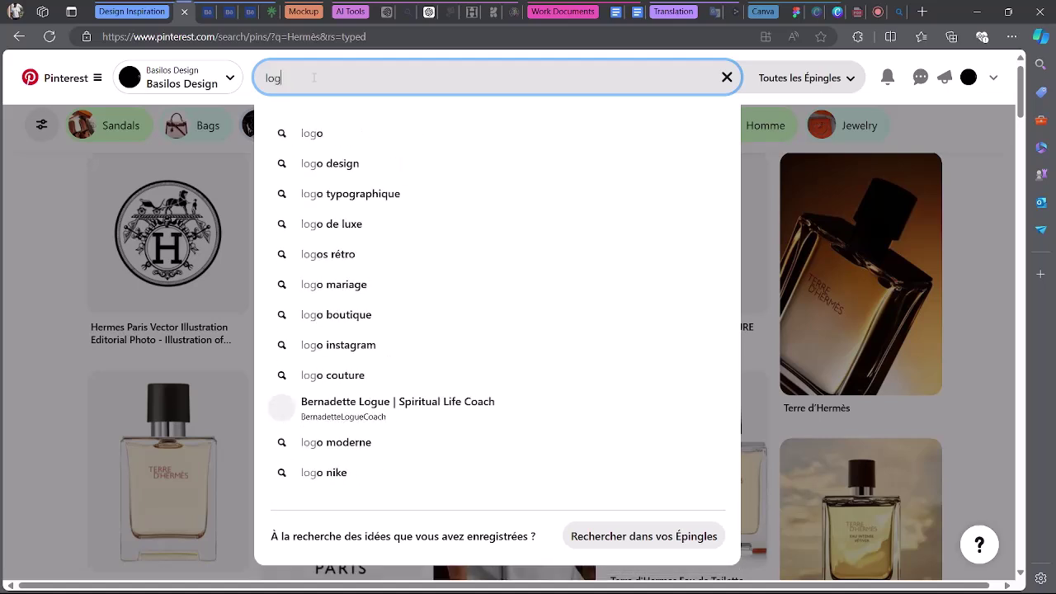
text(o bank)
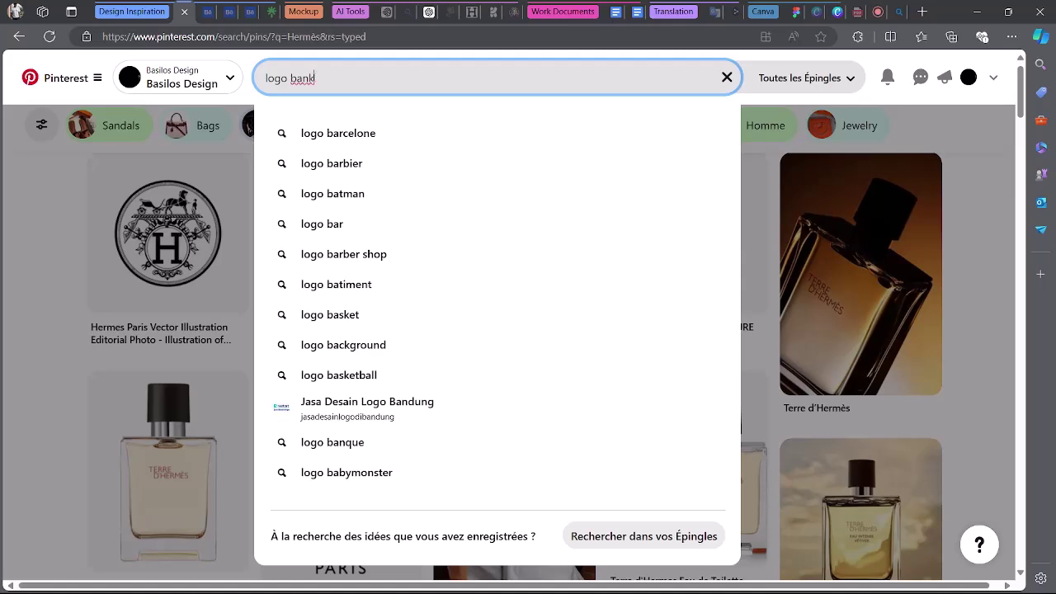
key(Return)
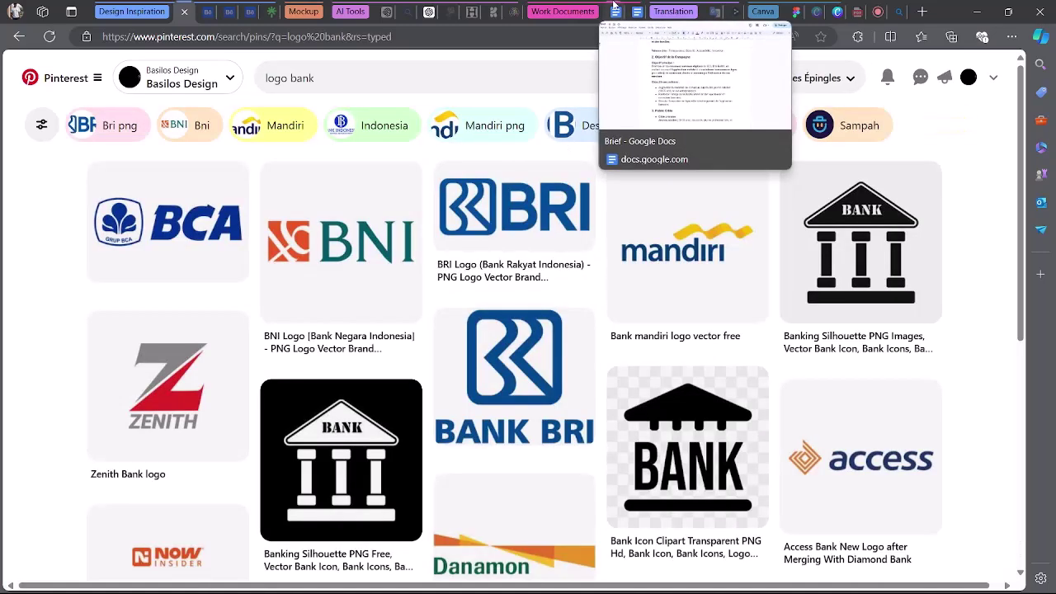
Glance at the Brief document, then browse the bank logo results.
click(615, 11)
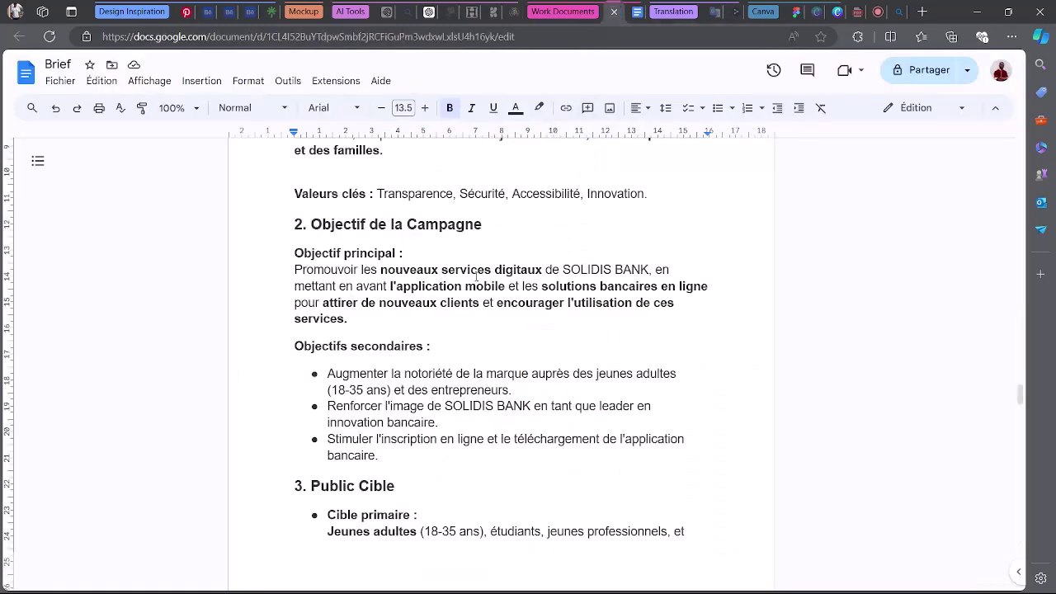
click(187, 11)
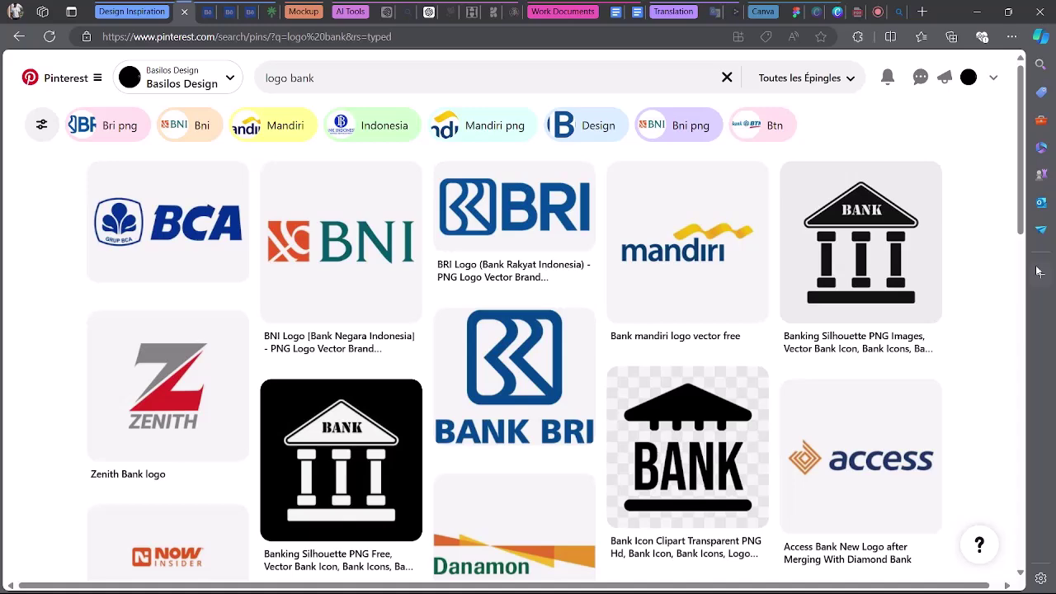
scroll(1006, 275, down, 4)
scroll(1006, 276, up, 4)
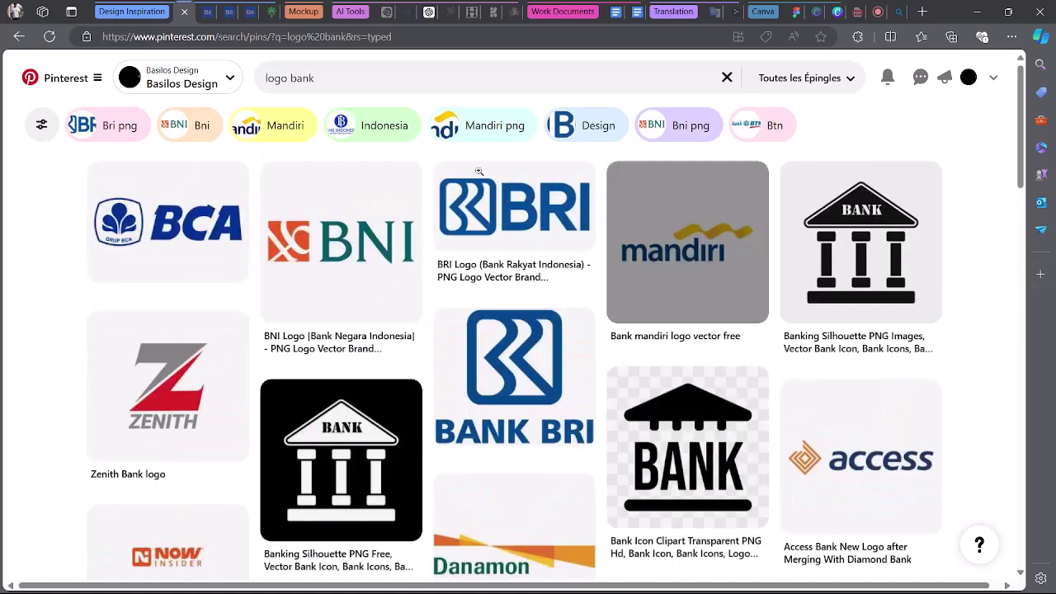
click(369, 87)
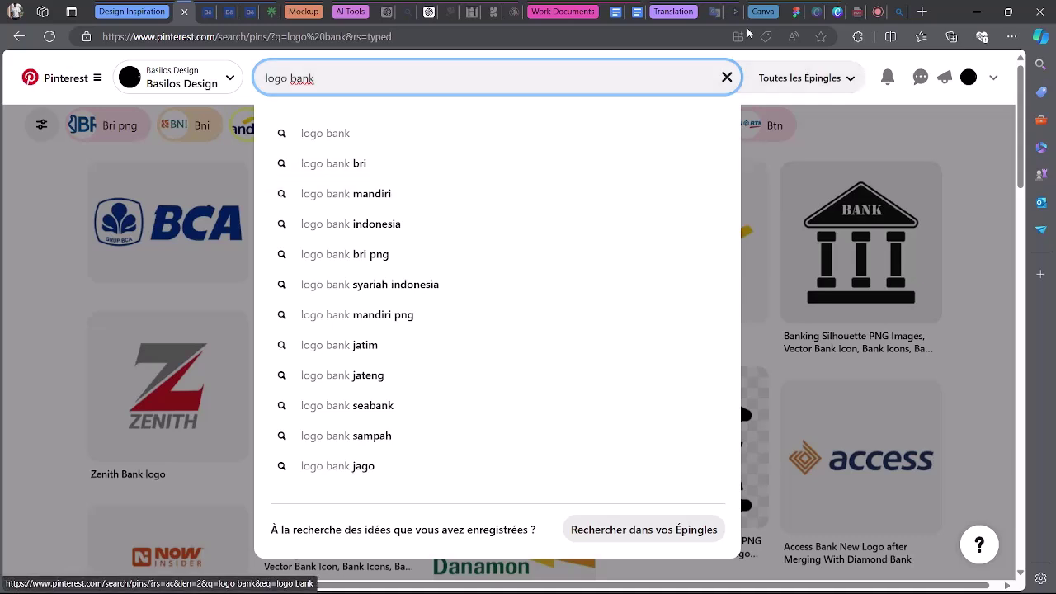
click(793, 10)
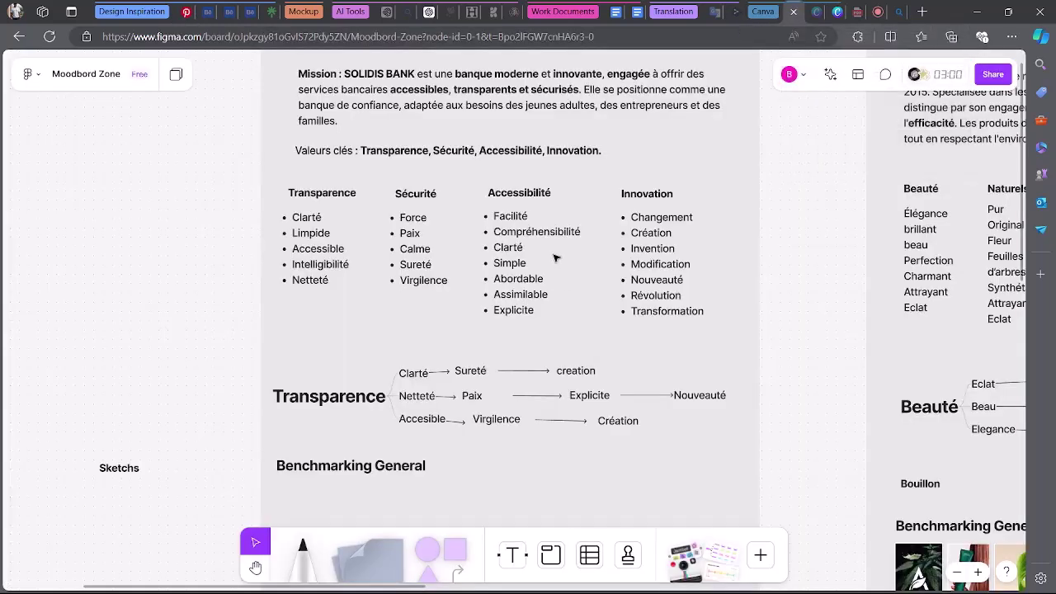
Reread the SOLIDIS BANK mission text, highlighting 'banque moderne', then exit editing.
double_click(464, 77)
click(456, 75)
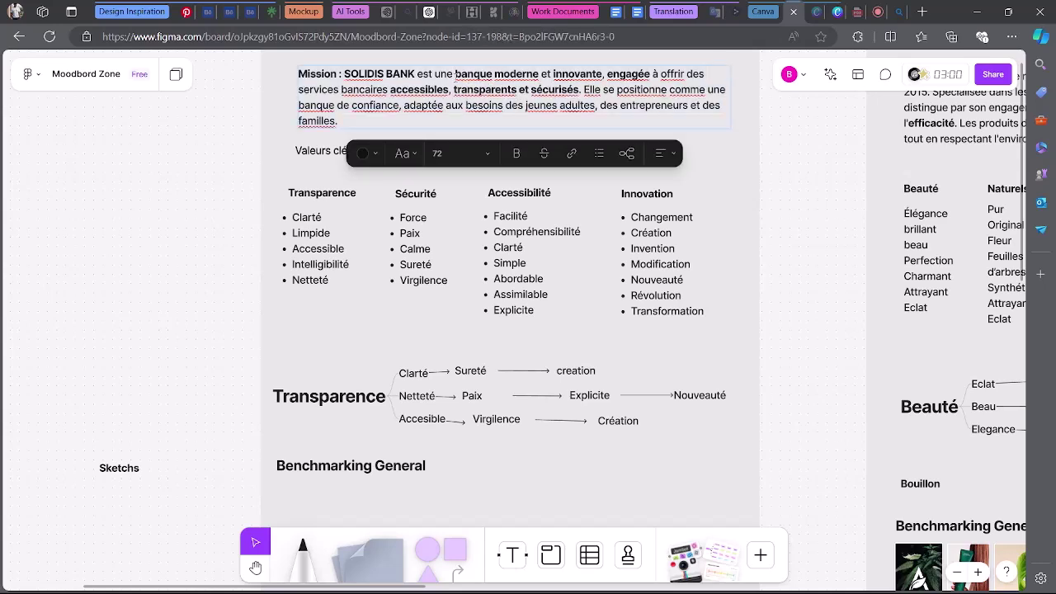
drag(455, 74, 528, 74)
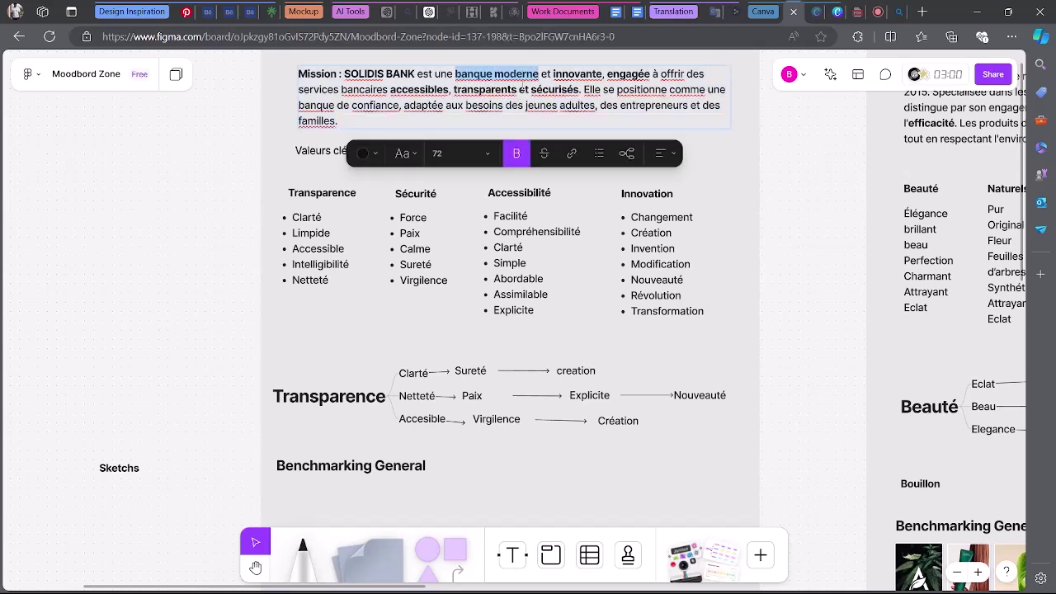
click(448, 89)
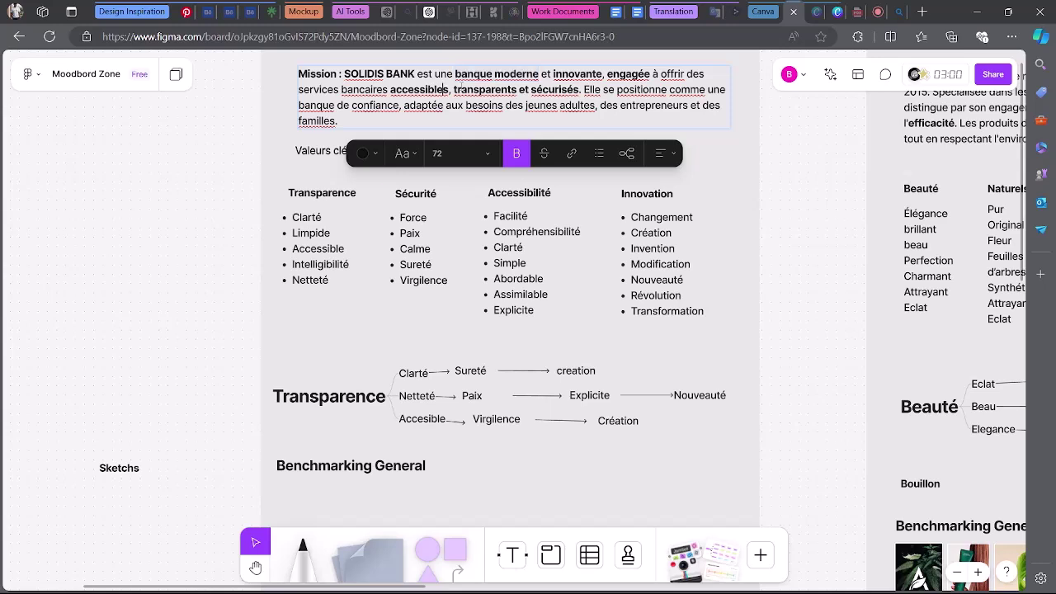
key(Escape)
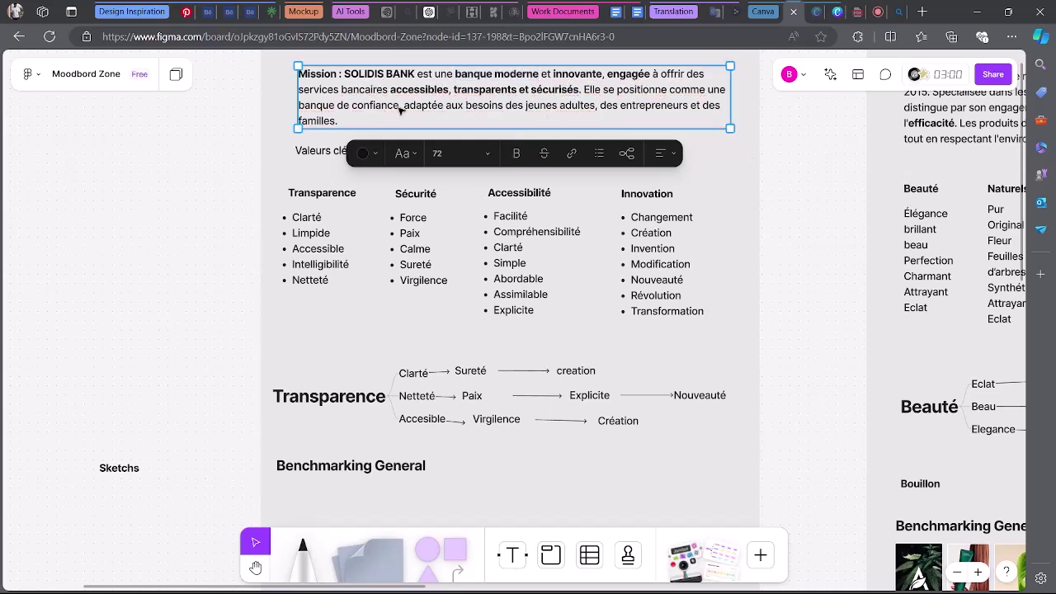
click(187, 11)
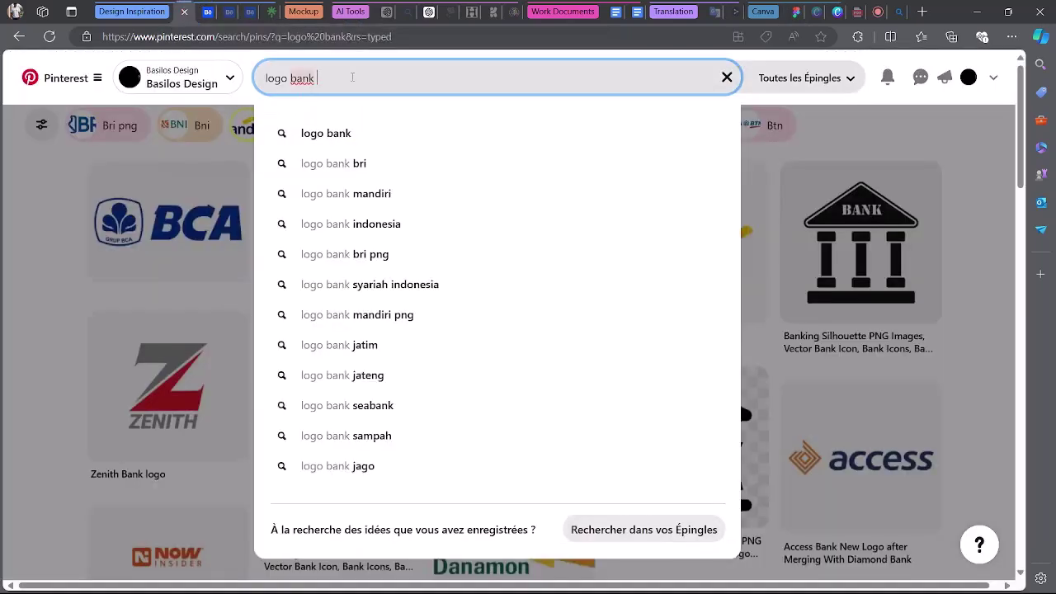
Search 'logo bank design', then download and copy the Bankr Logo Concept image.
text(design)
key(Return)
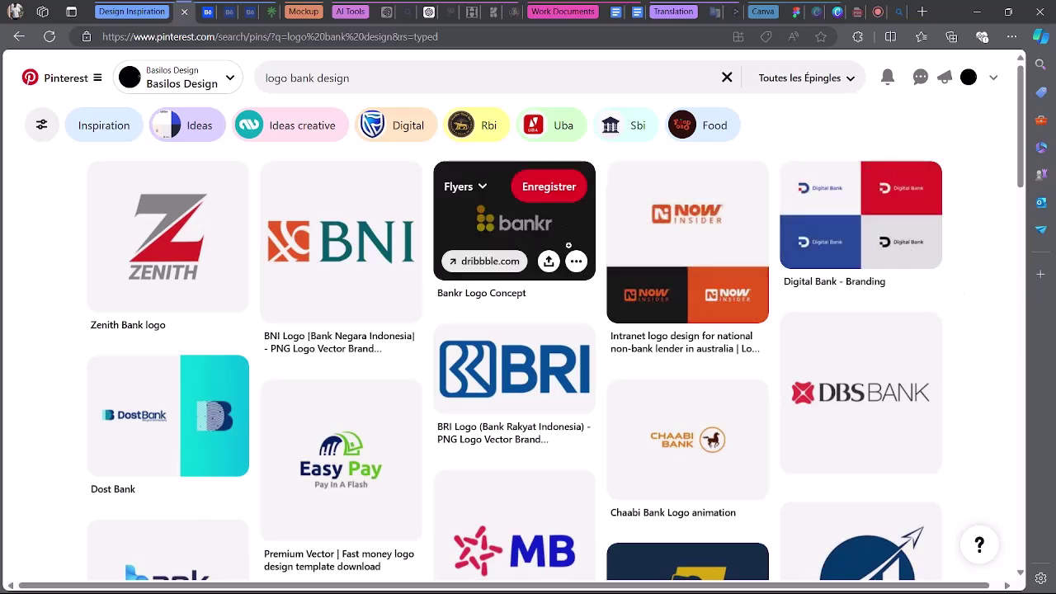
click(575, 261)
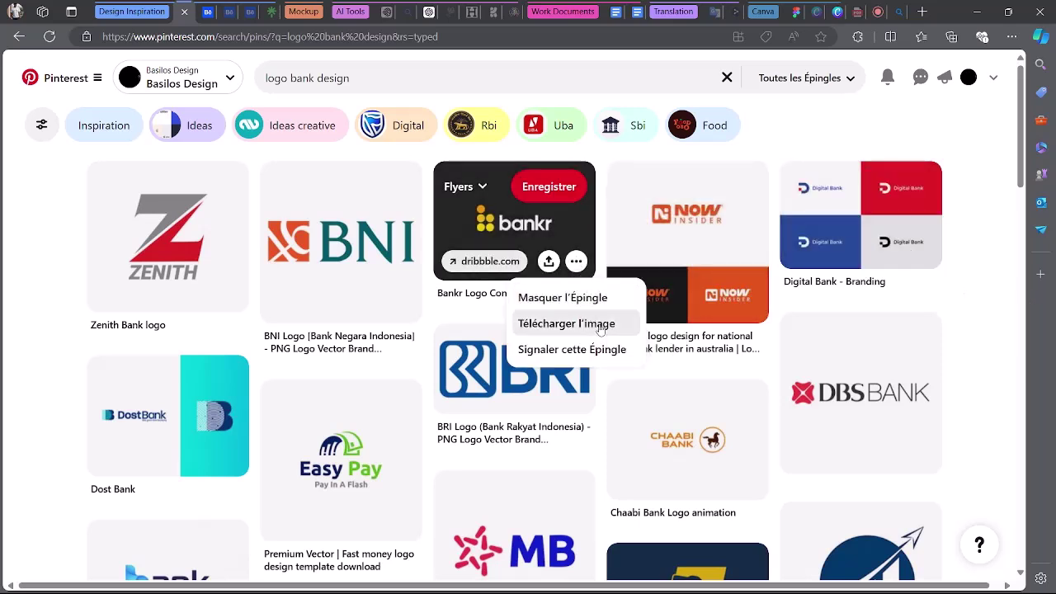
click(598, 322)
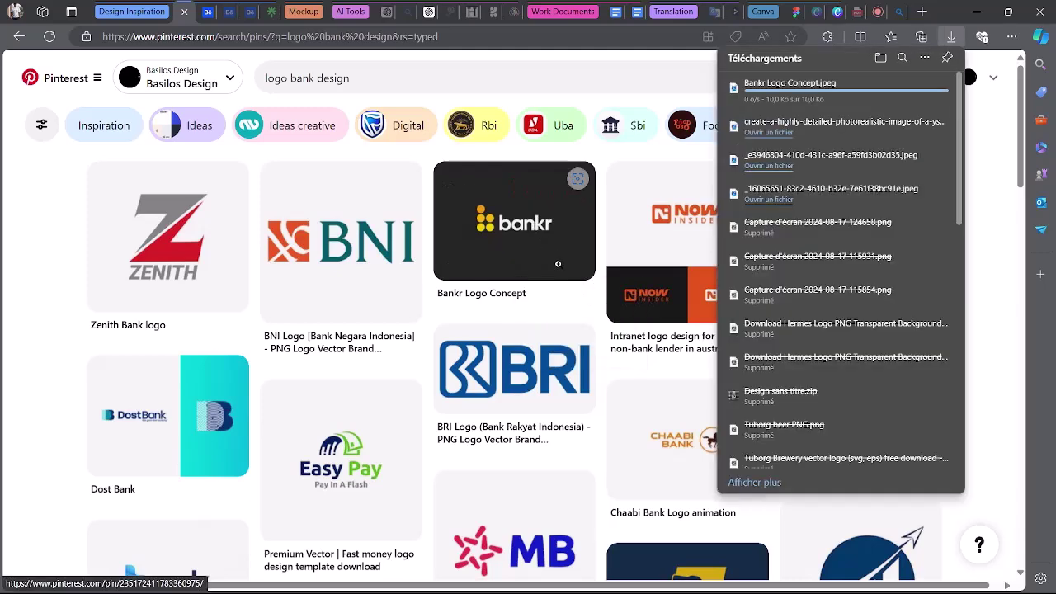
right_click(538, 256)
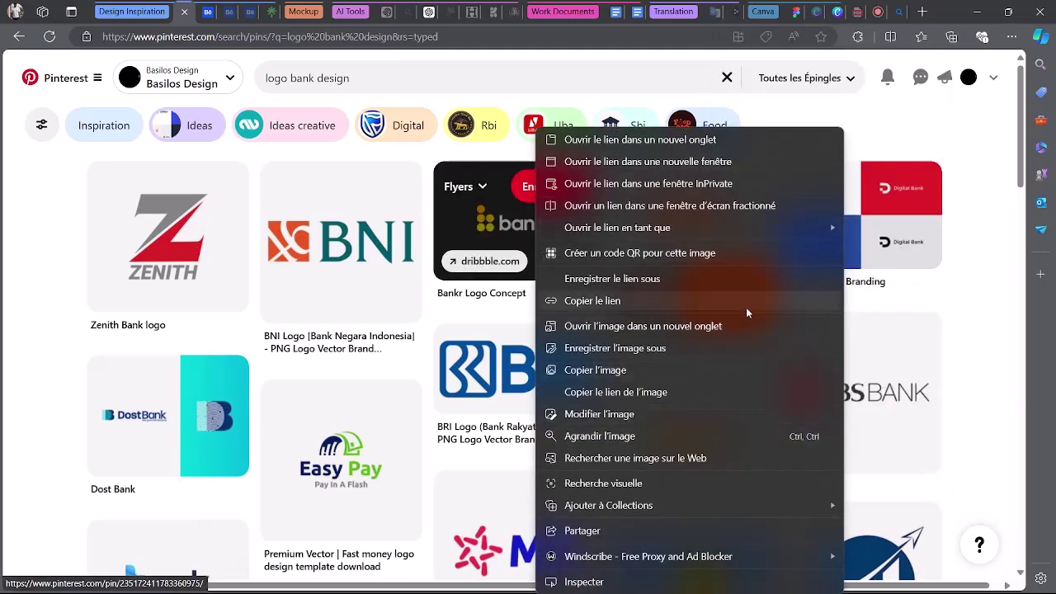
click(763, 372)
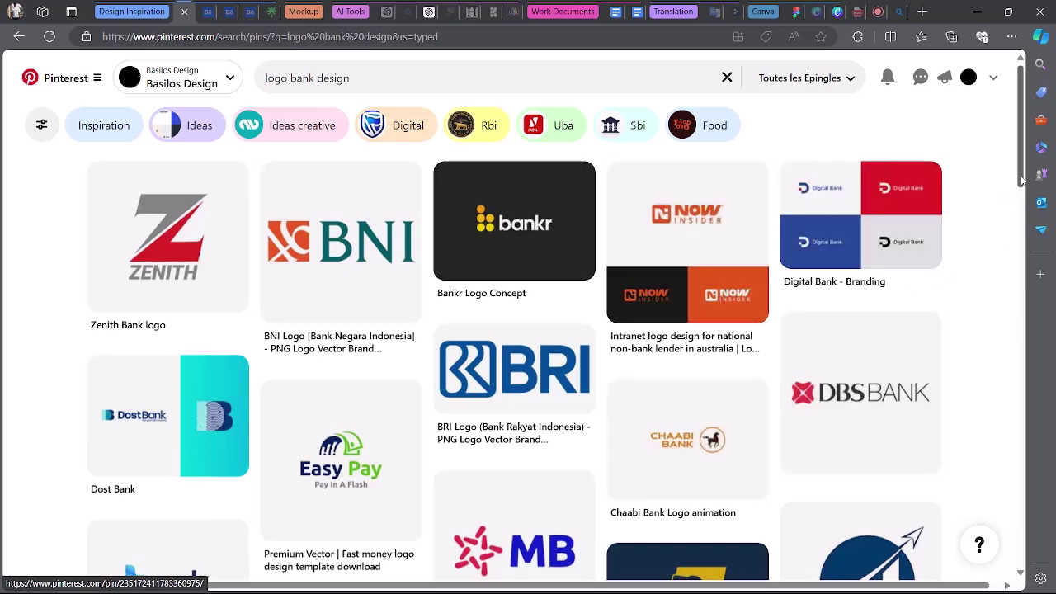
drag(1021, 180, 1022, 103)
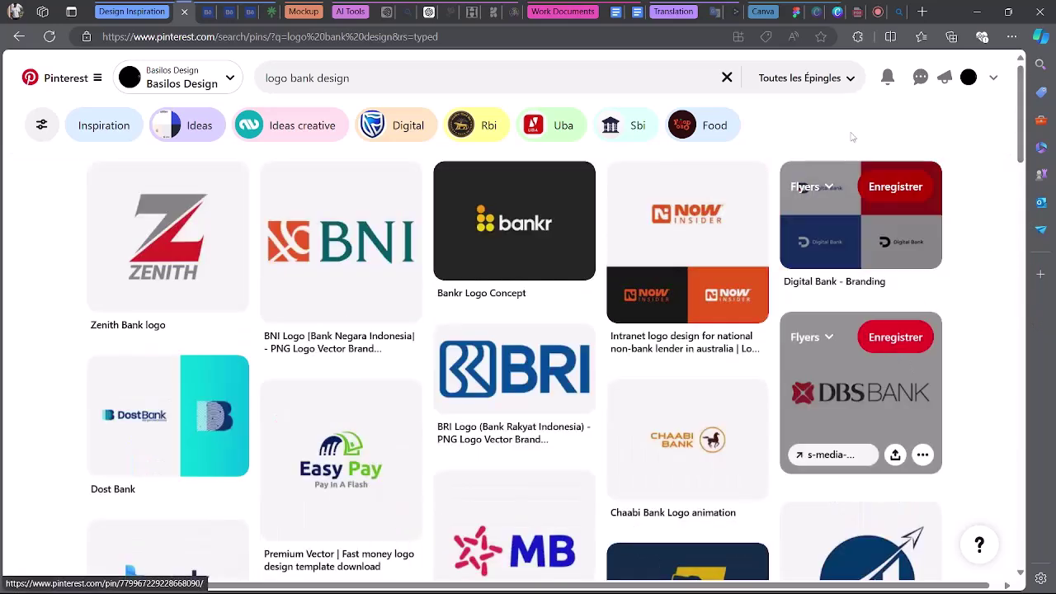
click(796, 12)
scroll(351, 438, down, 5)
Paste the Bankr logo under the Benchmarking General heading, enlarge it, then return to Pinterest's results.
click(343, 292)
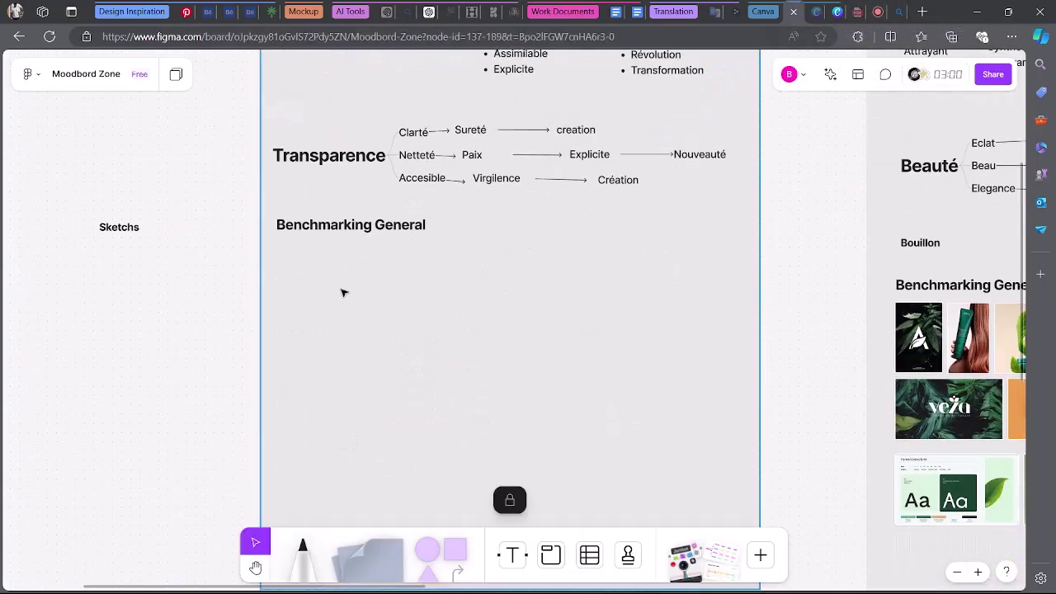
right_click(343, 292)
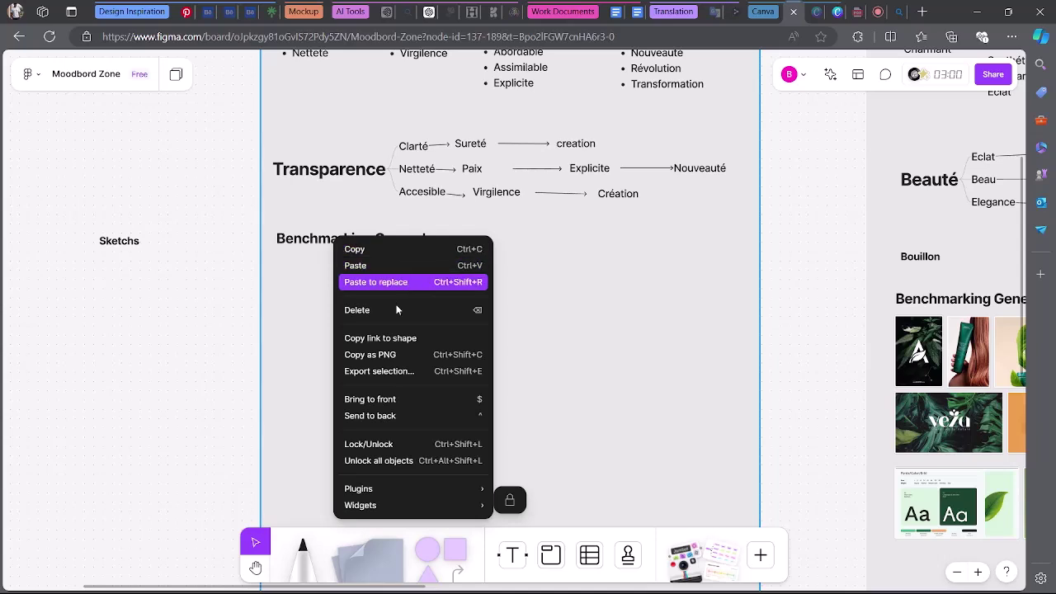
click(544, 336)
scroll(469, 349, down, 2)
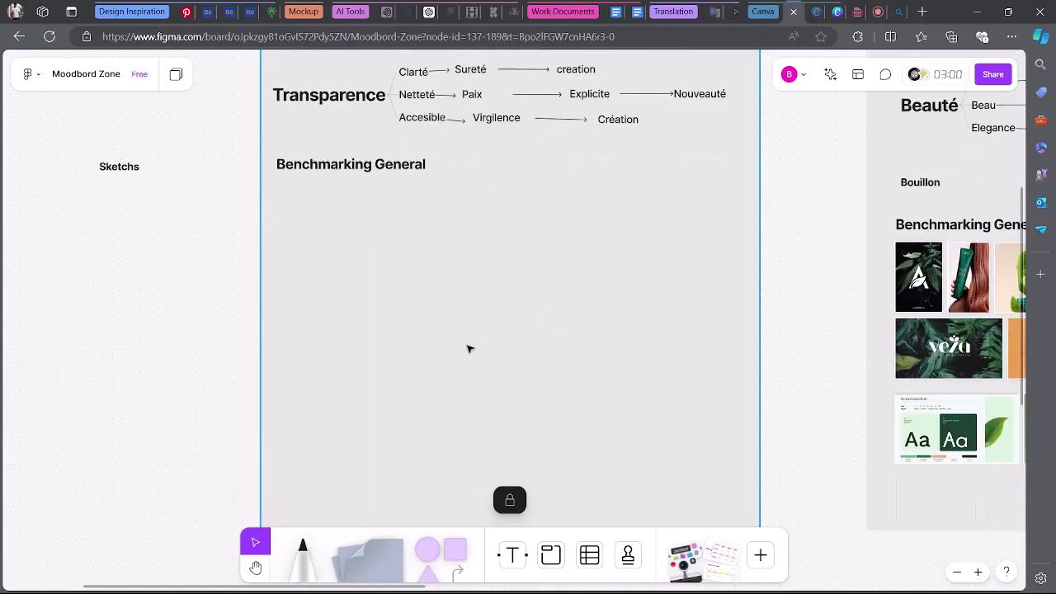
key(ctrl+v)
drag(534, 283, 320, 226)
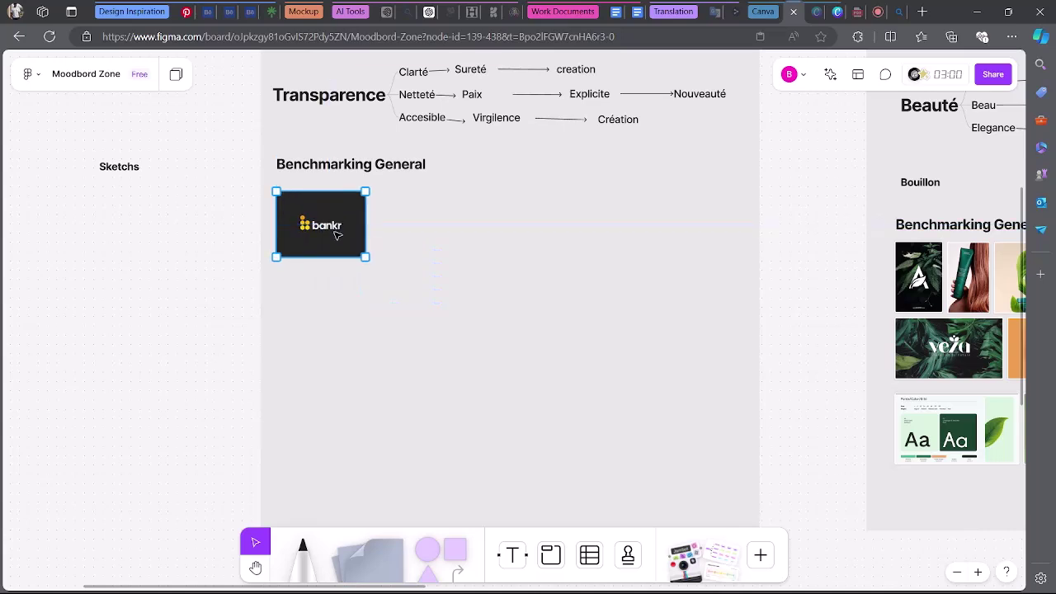
click(457, 257)
scroll(507, 289, up, 1)
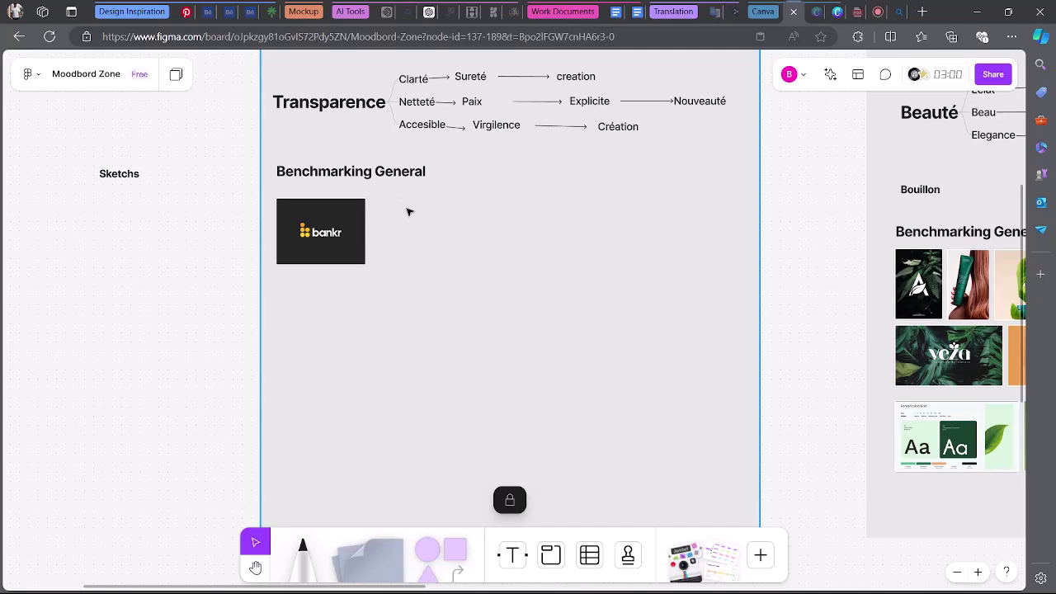
click(188, 11)
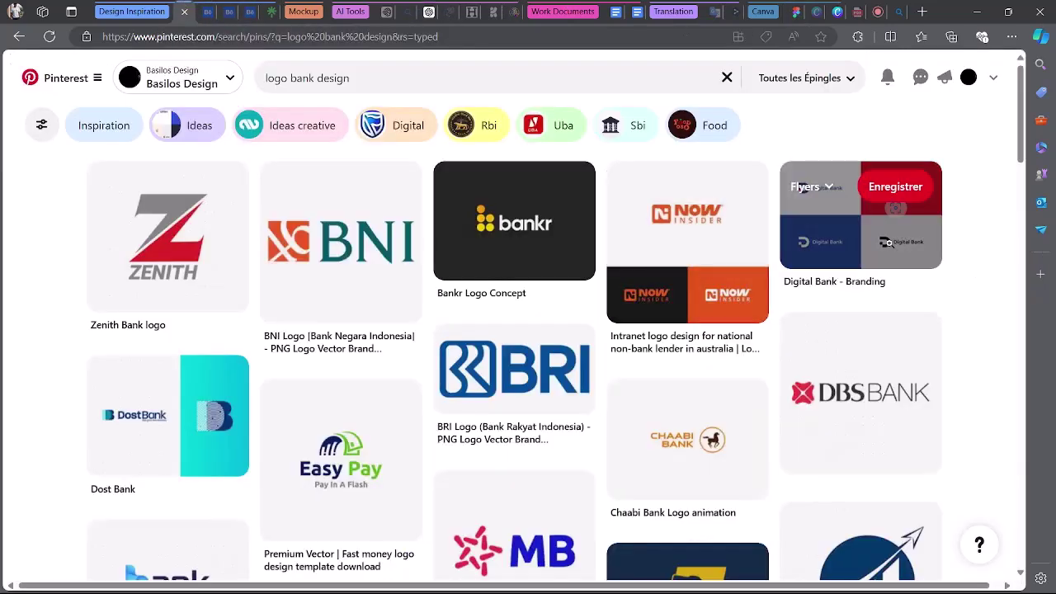
Copy the four-tile Digital Bank branding image from its Pinterest pin.
right_click(824, 216)
click(690, 370)
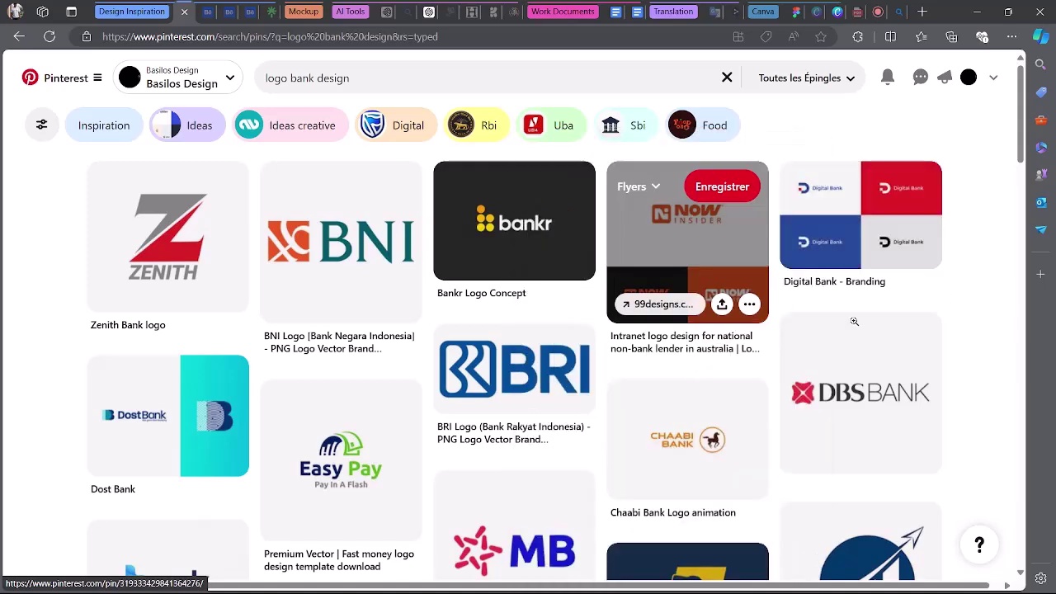
scroll(999, 396, down, 10)
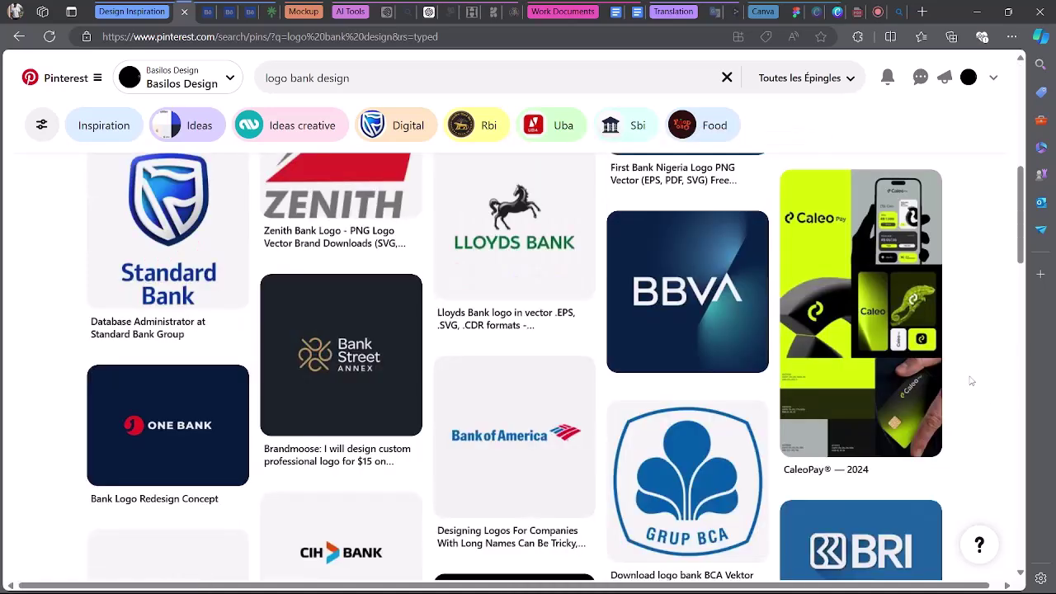
scroll(968, 376, down, 4)
scroll(966, 374, down, 1)
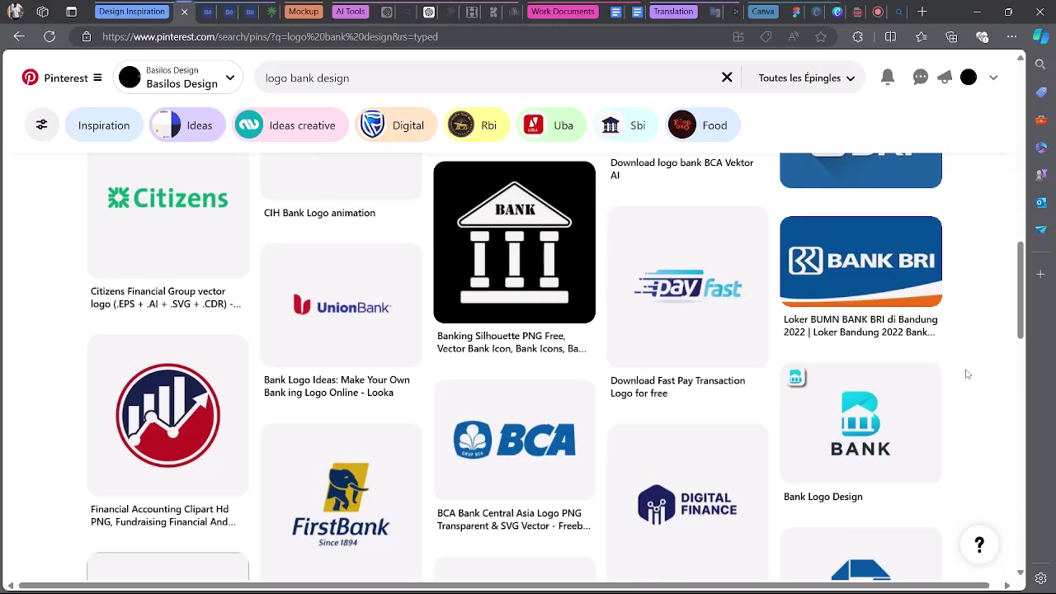
scroll(967, 374, down, 2)
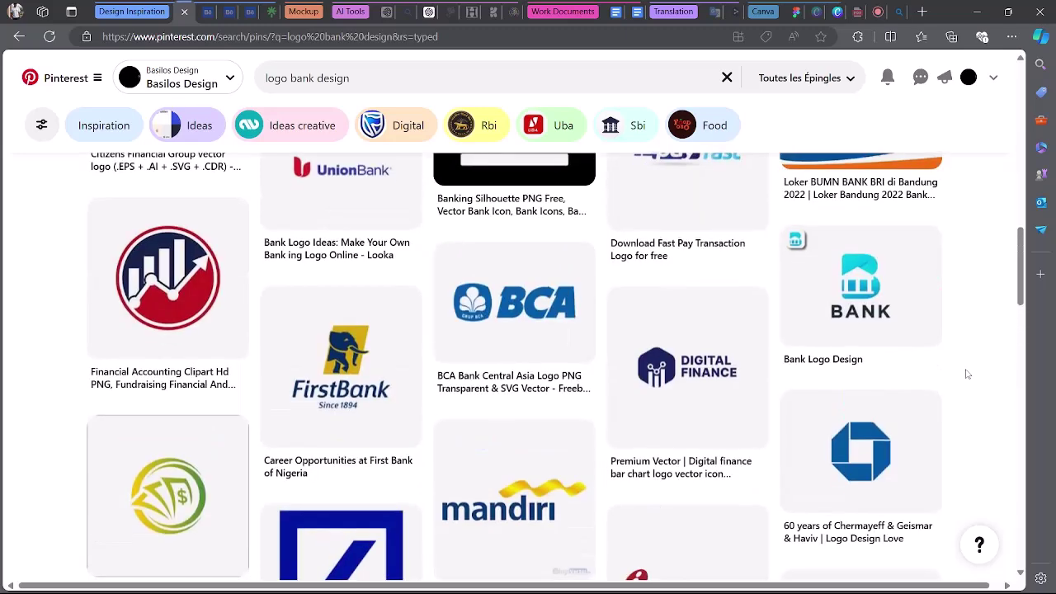
scroll(967, 374, down, 1)
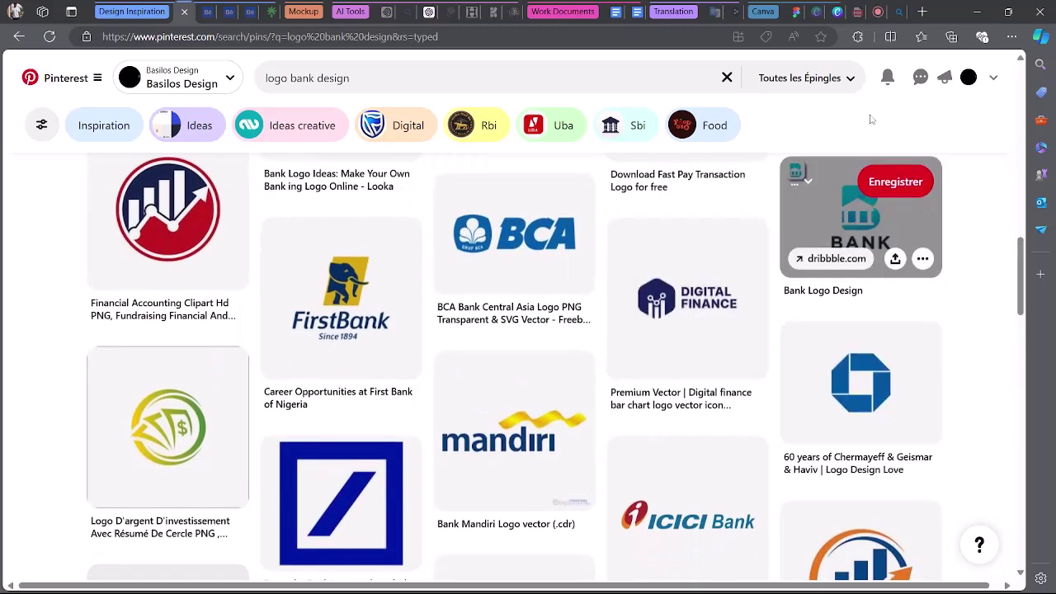
Paste the four-tile Digital Bank image onto the moodboard beside the Bankr logo.
click(795, 11)
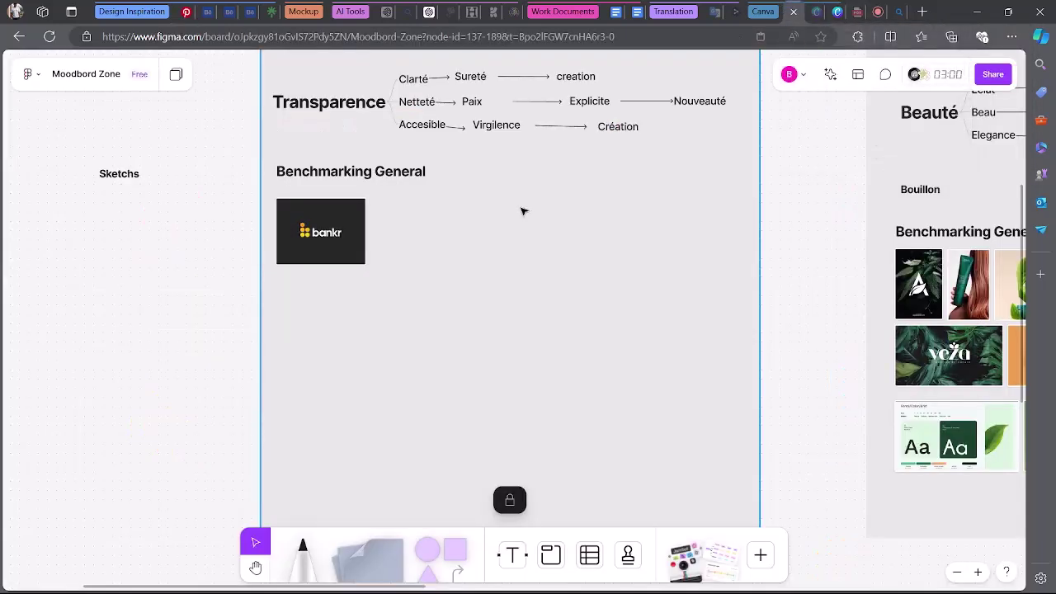
key(ctrl+v)
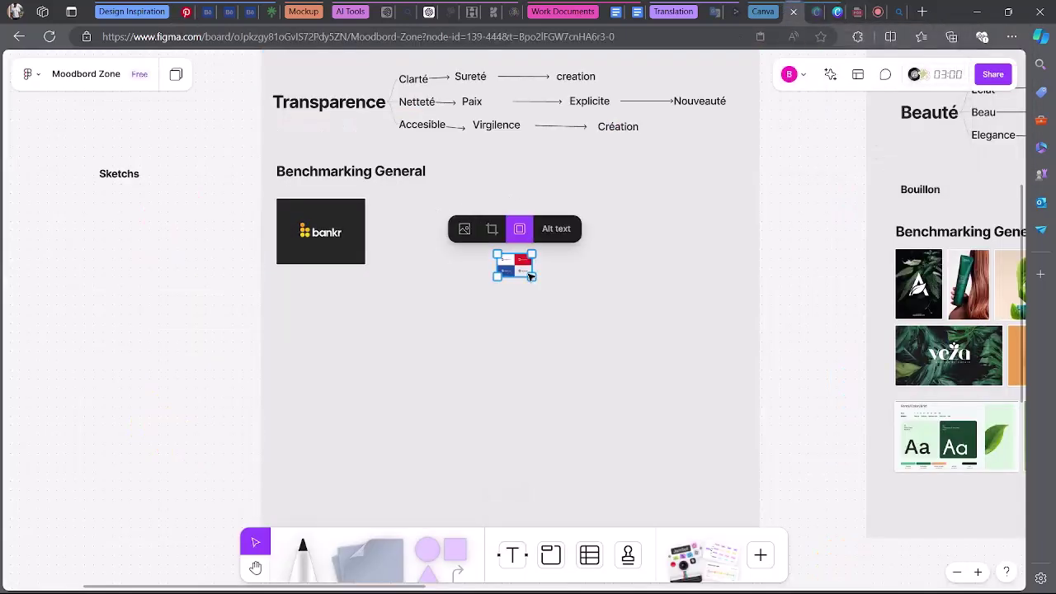
drag(524, 272, 426, 222)
Back on the 'logo bank design' results, copy the blue octagon Chermayeff & Geismar & Haviv logo.
click(188, 10)
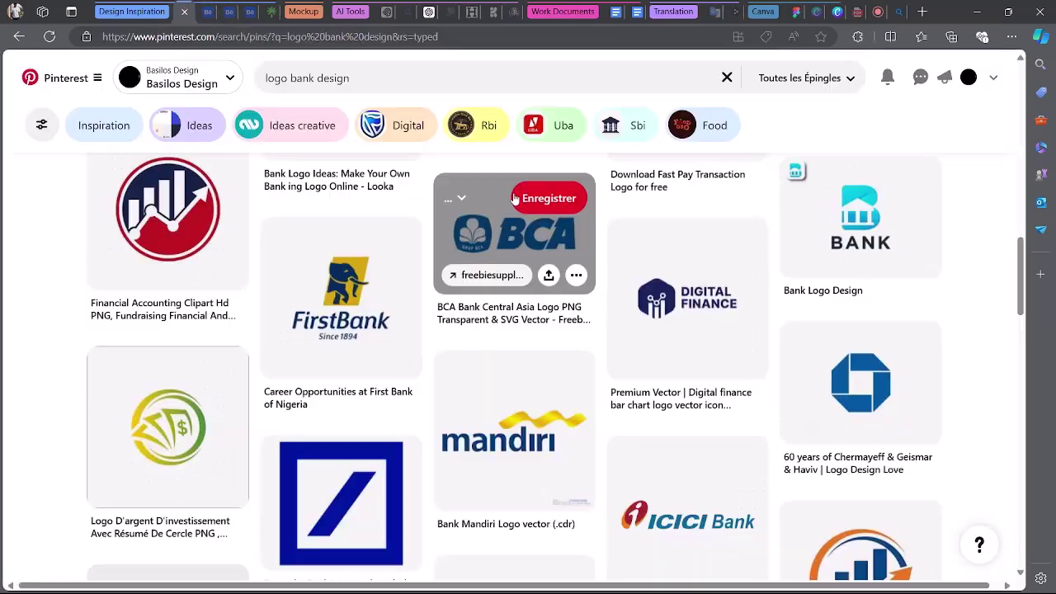
scroll(1002, 302, up, 1)
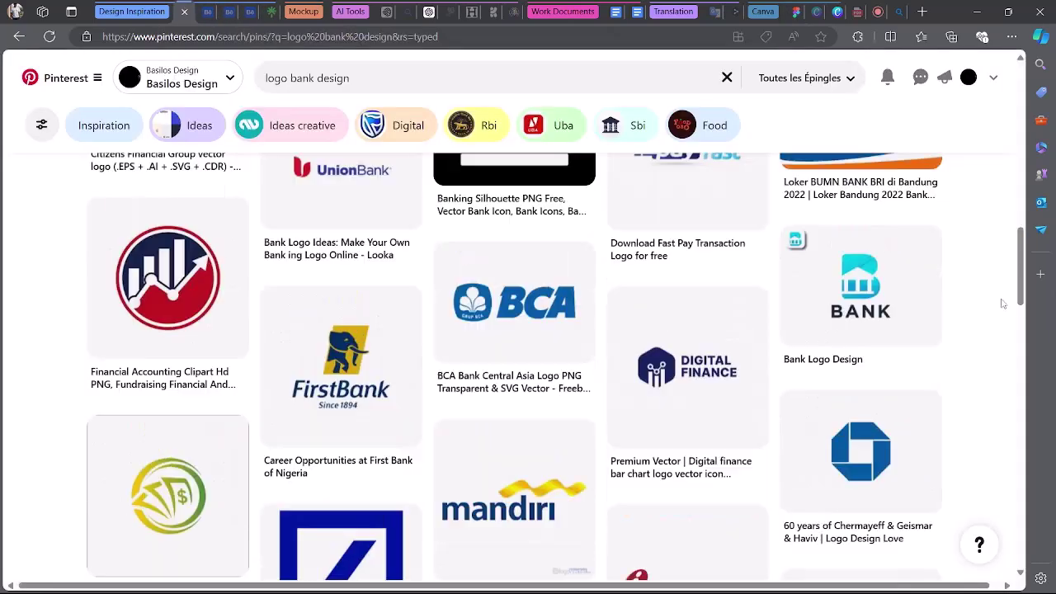
scroll(1002, 304, down, 3)
mouse_move(840, 241)
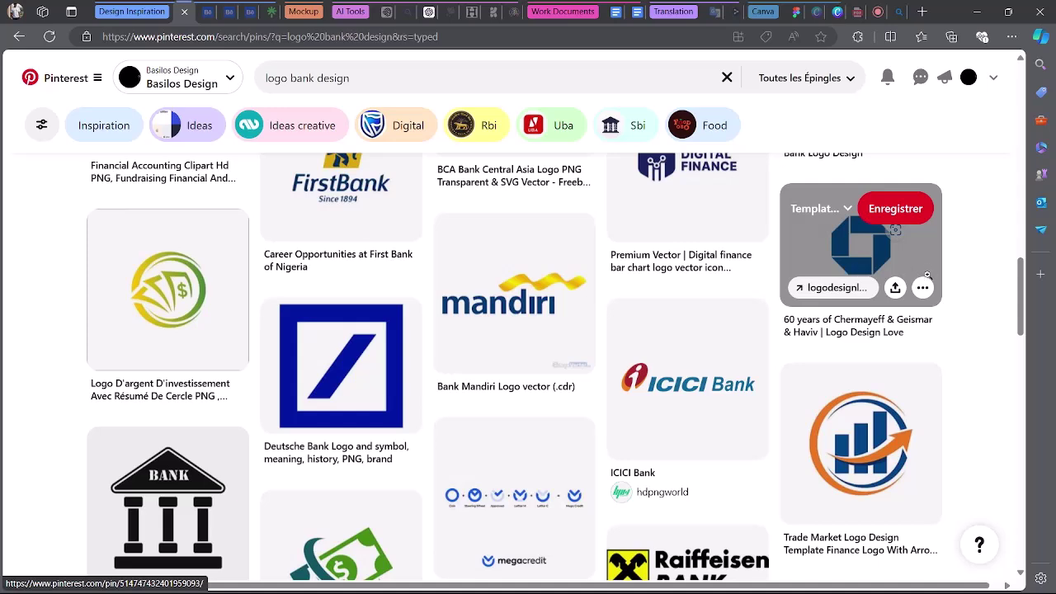
right_click(853, 259)
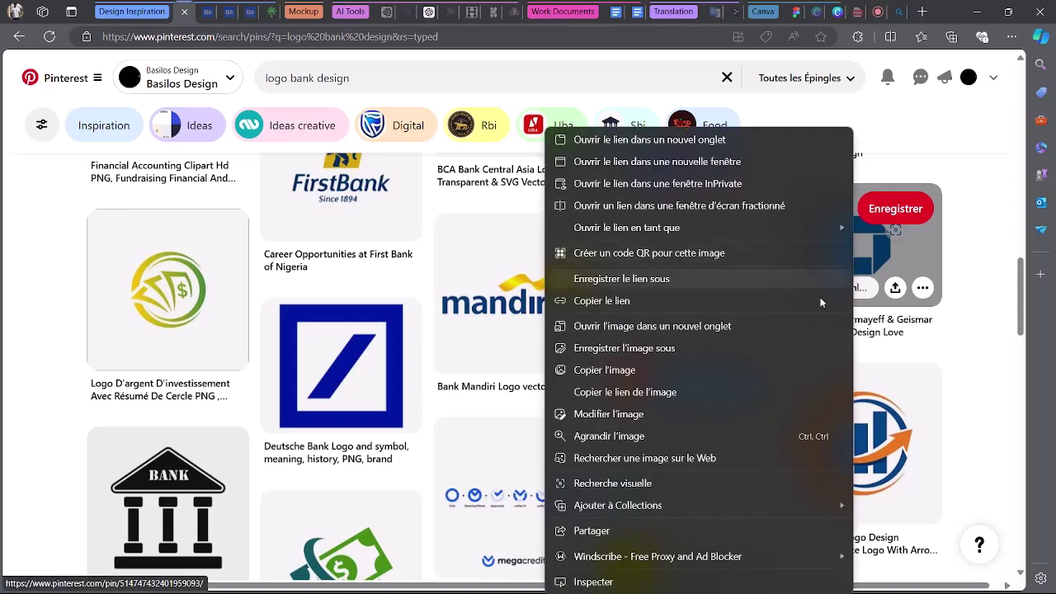
click(708, 368)
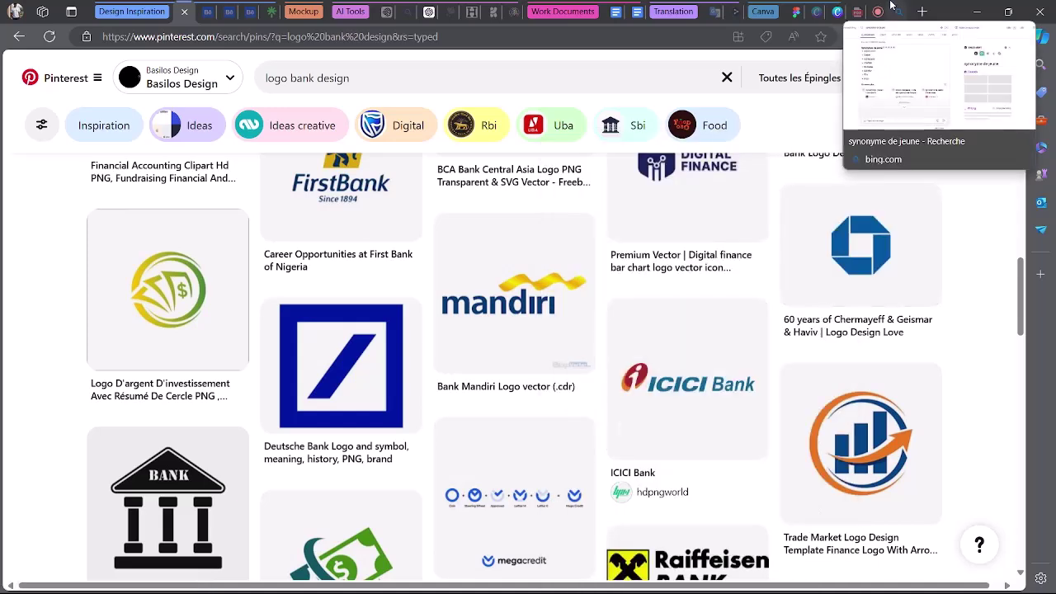
Paste the blue octagon logo enlarged beside the Digital Bank tiles, then return to Pinterest.
click(796, 12)
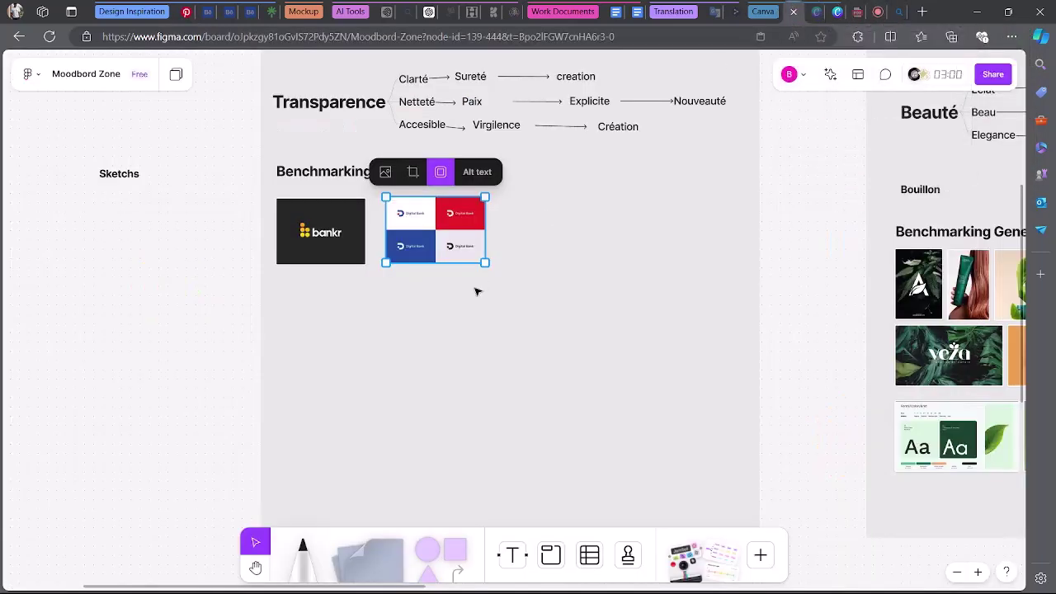
key(Escape)
key(ctrl+v)
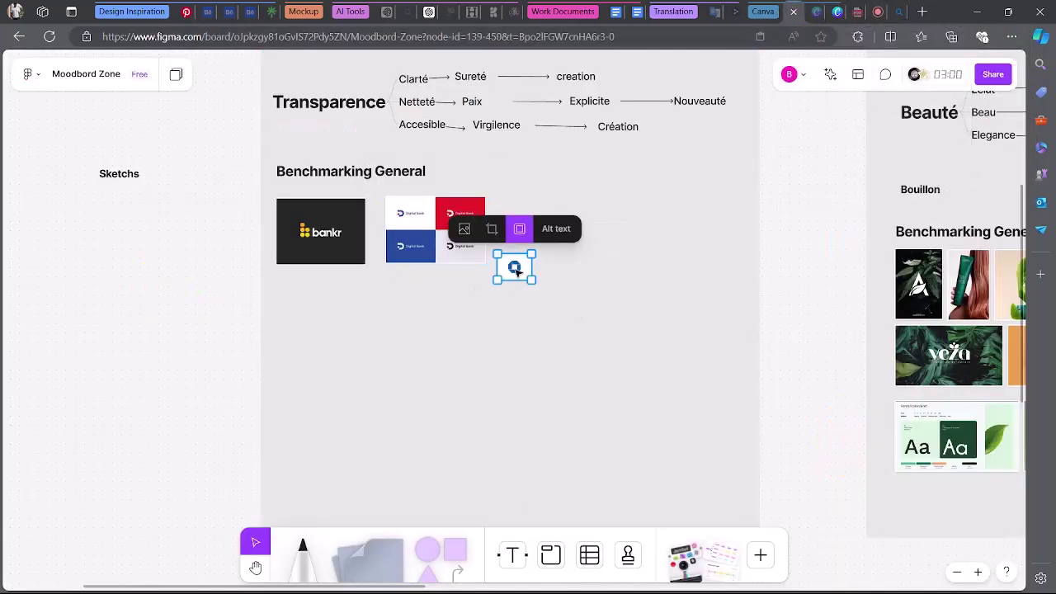
drag(531, 282, 573, 241)
click(825, 334)
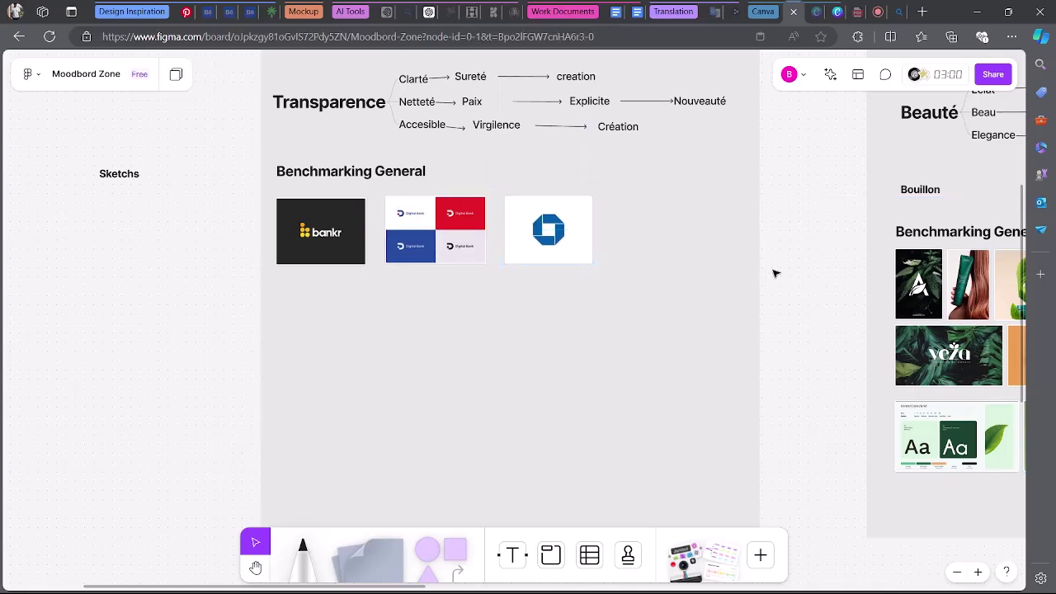
click(870, 8)
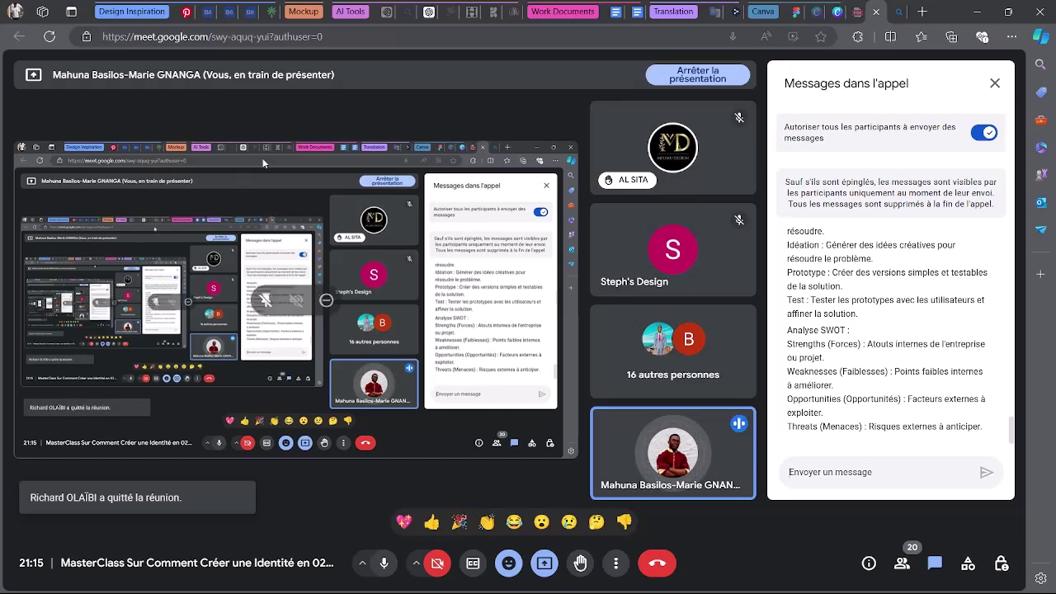
click(187, 7)
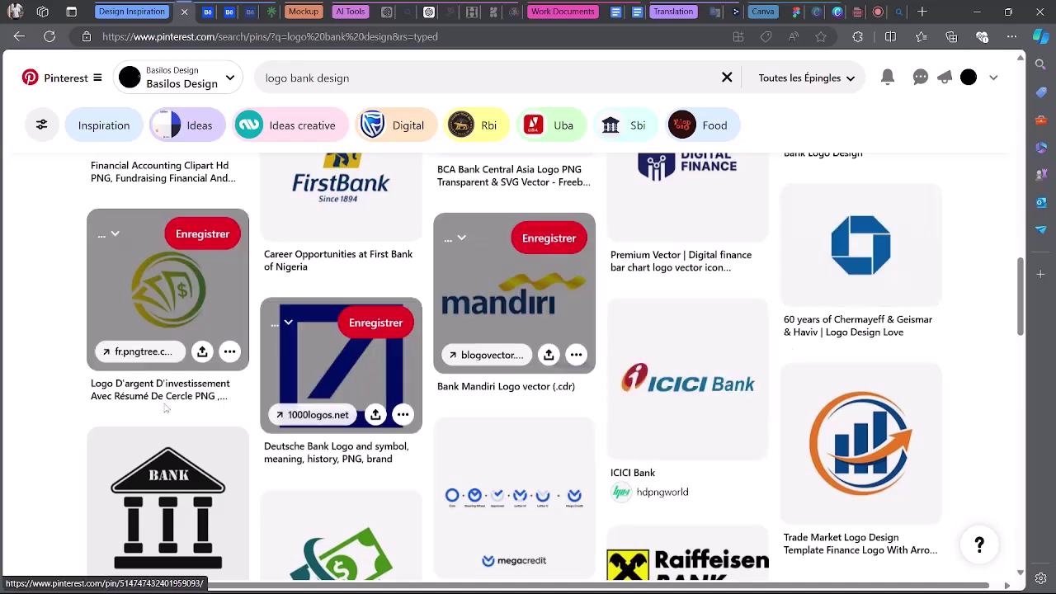
scroll(864, 324, down, 2)
scroll(864, 324, down, 1)
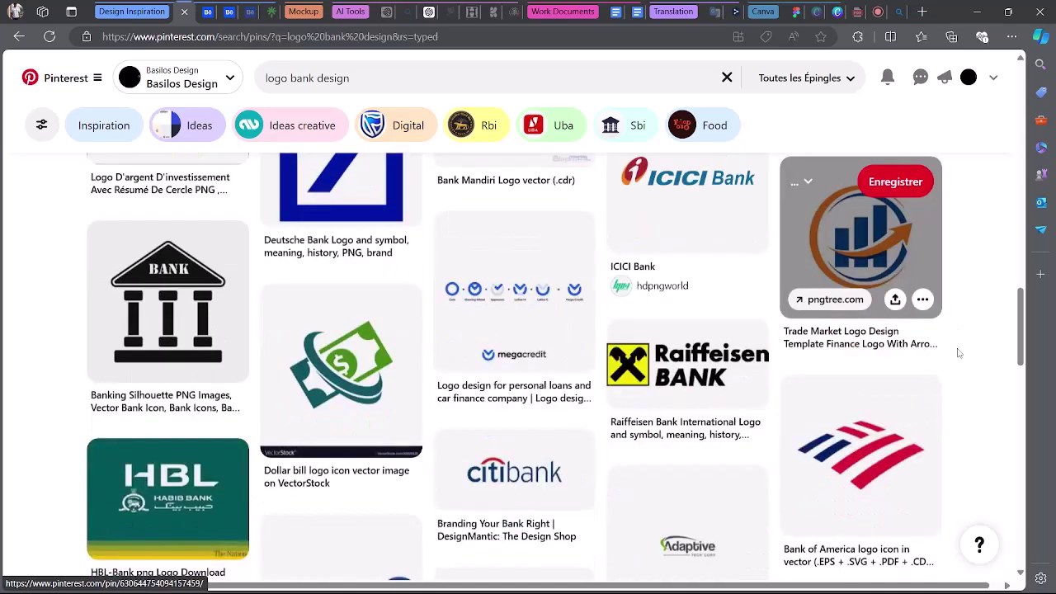
scroll(347, 313, down, 5)
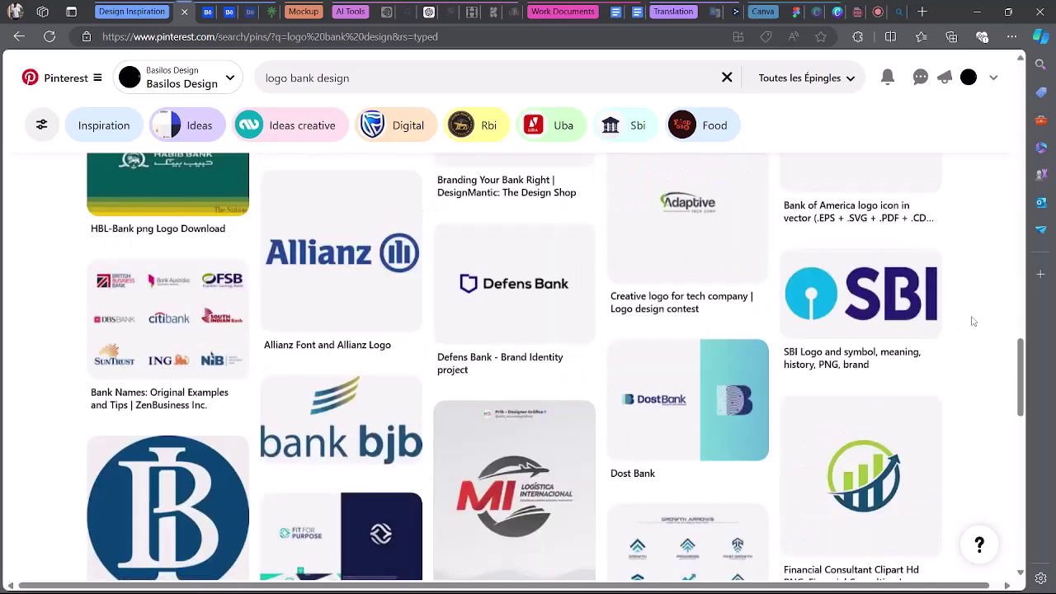
scroll(973, 320, down, 6)
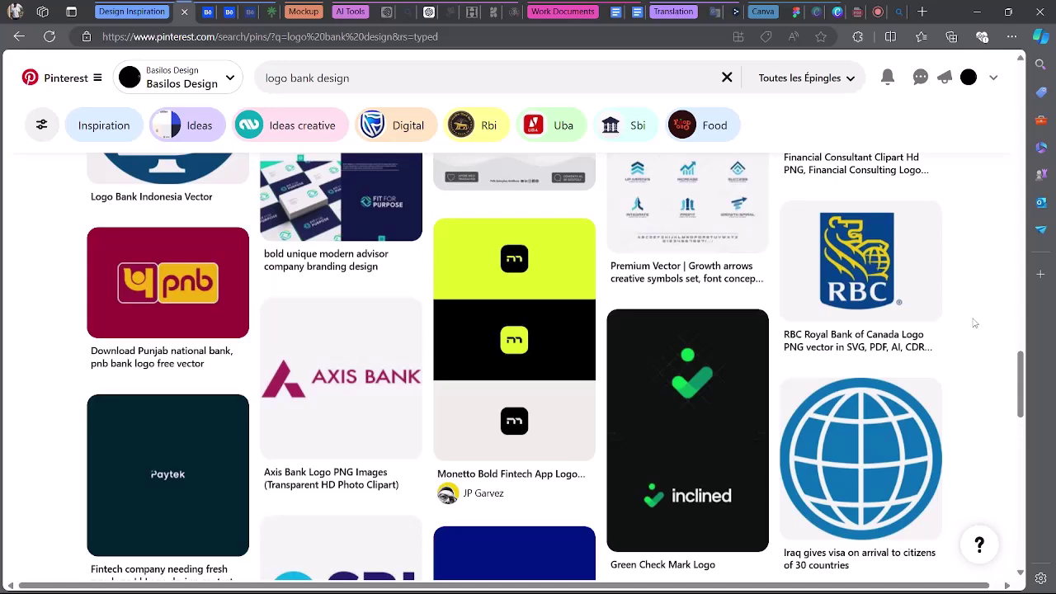
scroll(973, 324, down, 7)
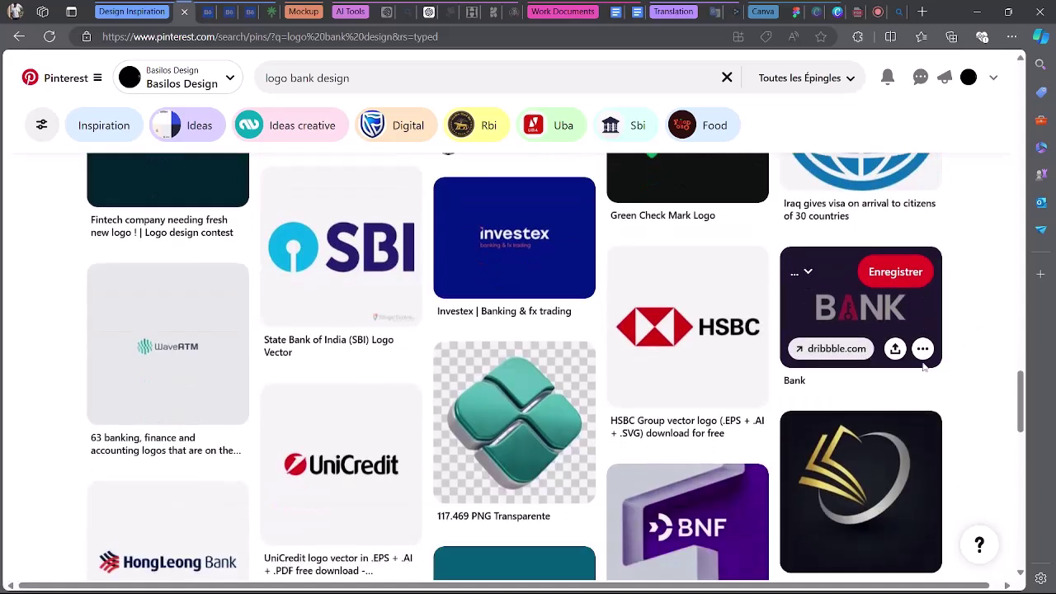
scroll(932, 367, down, 3)
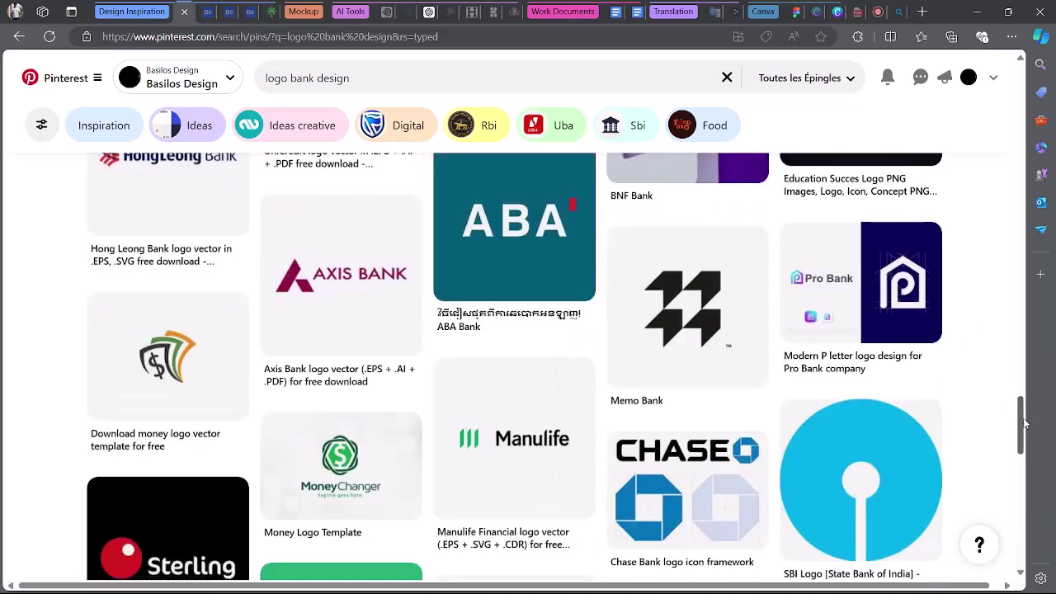
scroll(1025, 423, down, 4)
scroll(1023, 464, down, 6)
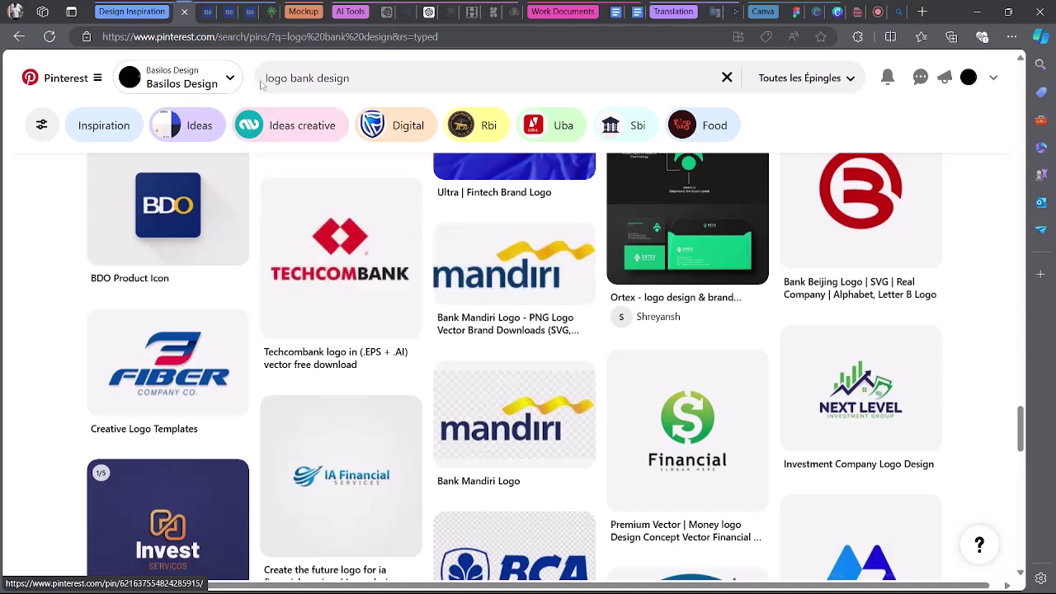
Change the Pinterest search to 'logo clarté' and scroll through the resulting pins.
drag(350, 78, 294, 78)
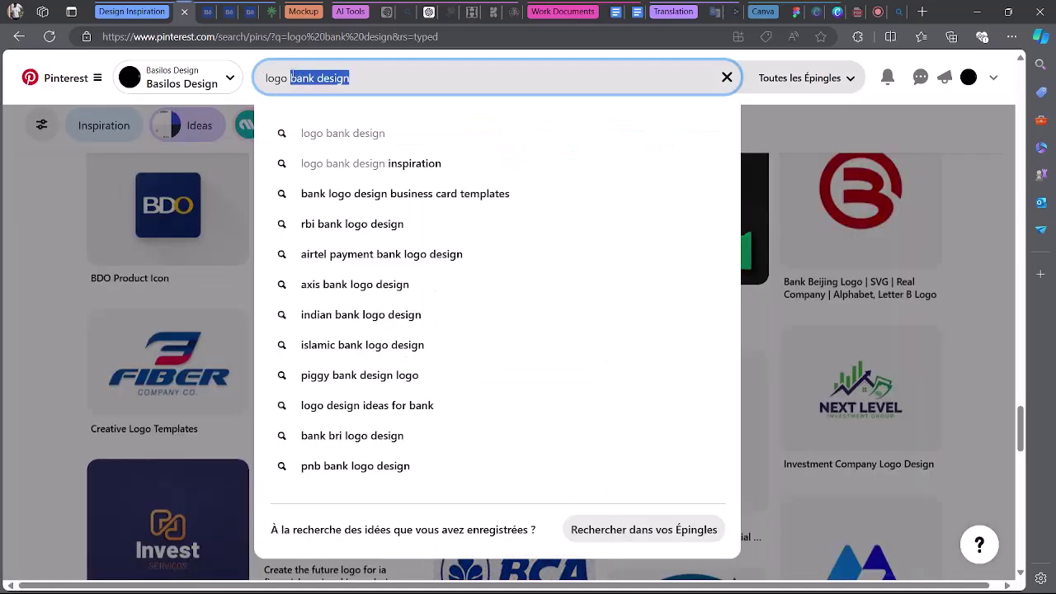
text(clarté)
key(Return)
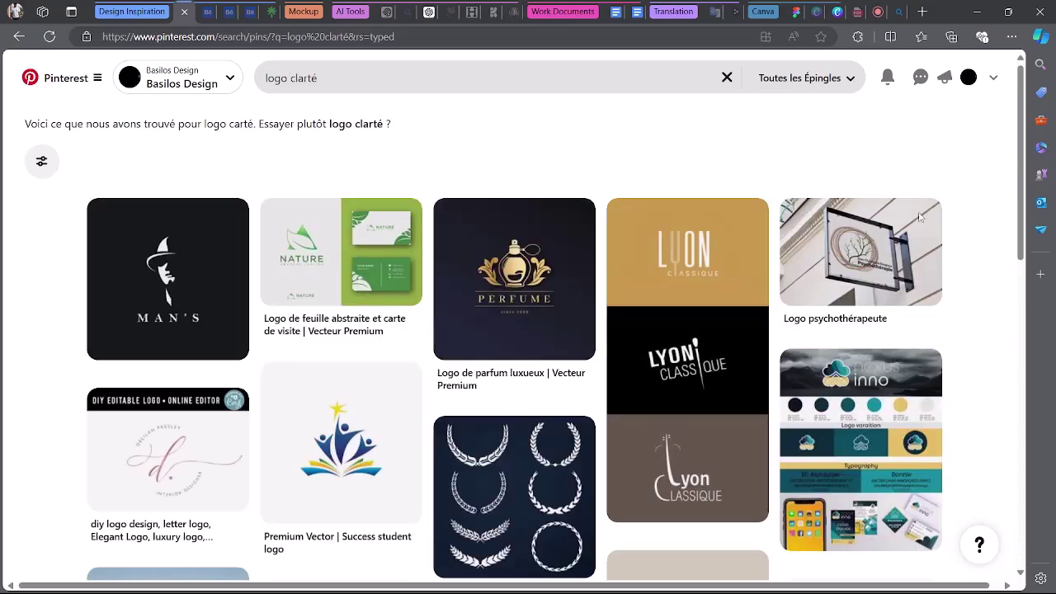
scroll(990, 263, down, 4)
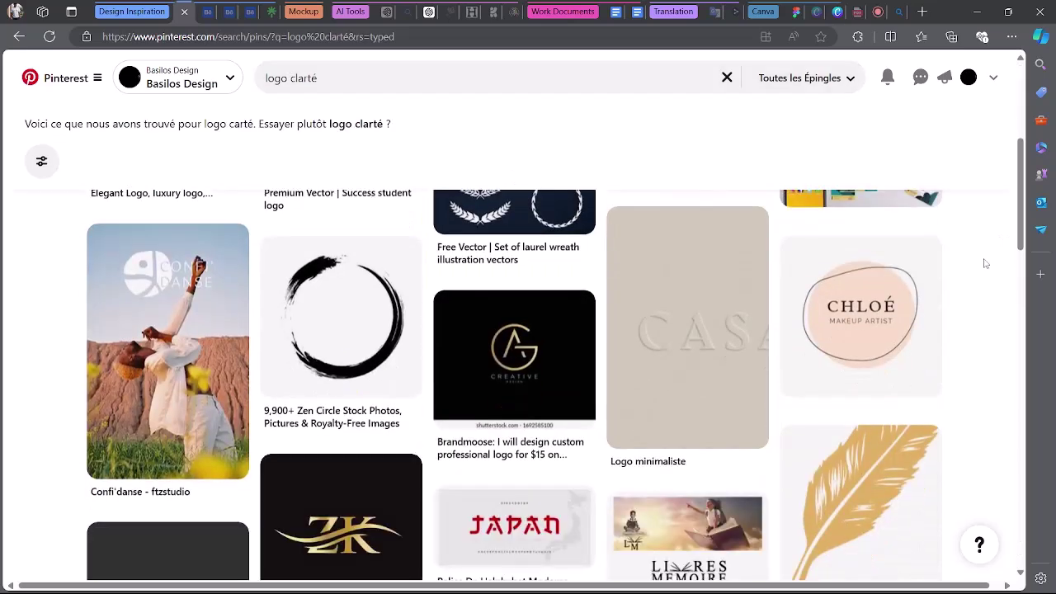
scroll(984, 263, down, 15)
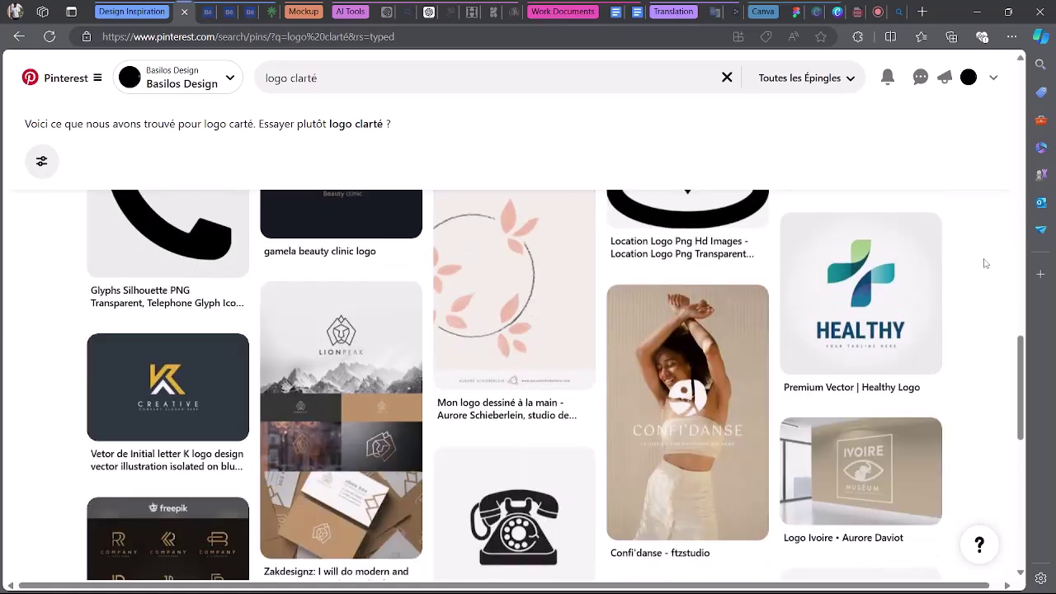
scroll(984, 263, down, 8)
scroll(984, 263, down, 4)
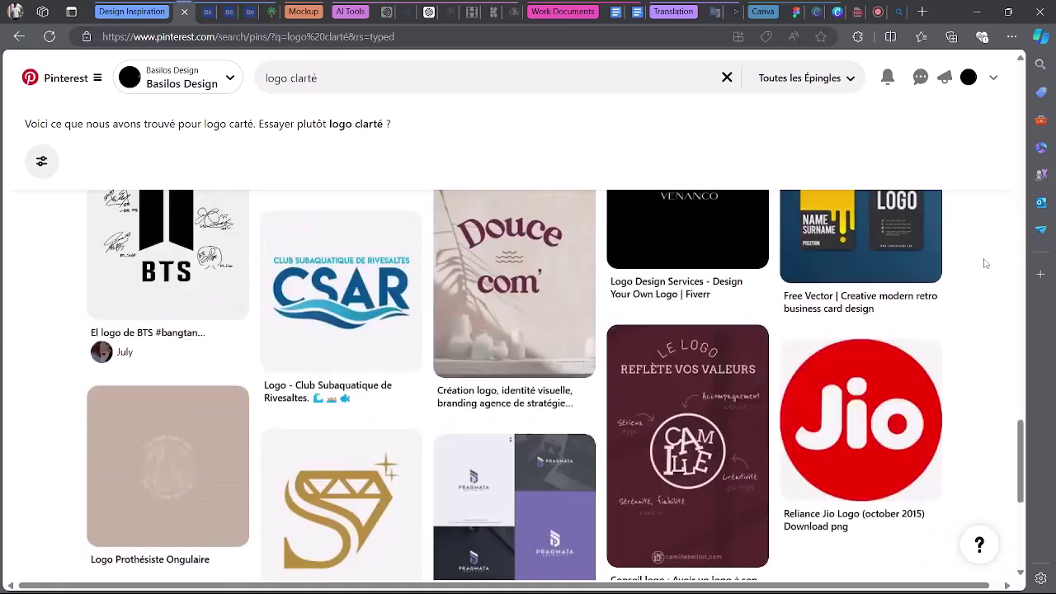
scroll(983, 263, down, 8)
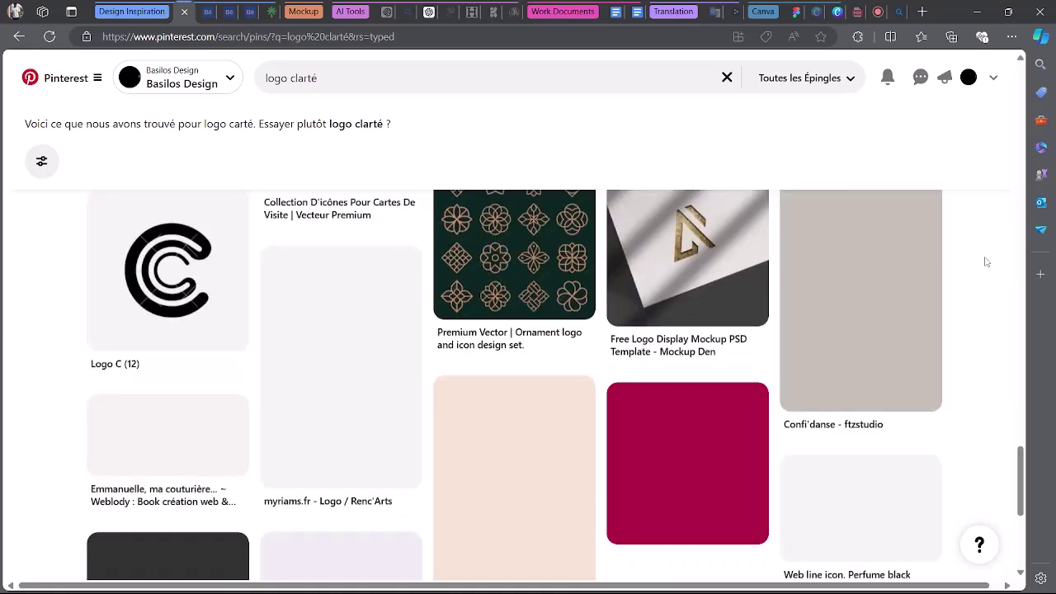
scroll(984, 263, down, 5)
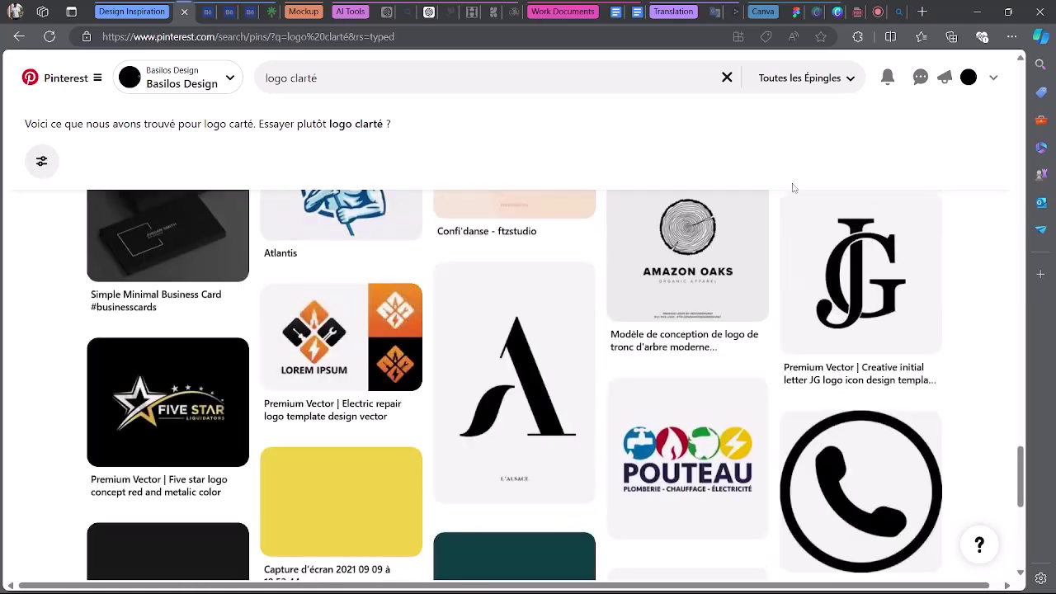
scroll(830, 183, down, 4)
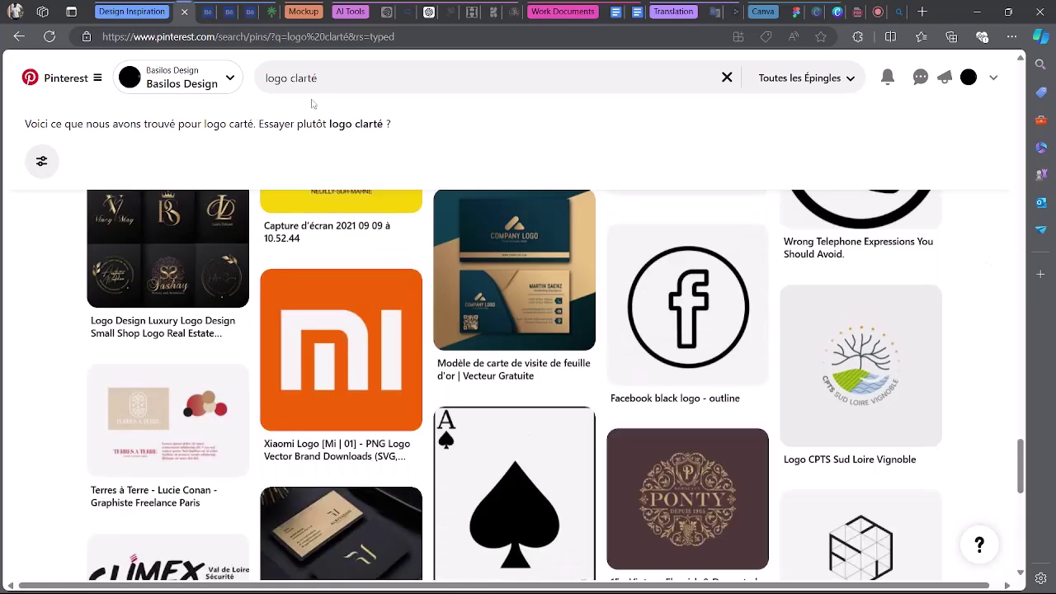
click(333, 76)
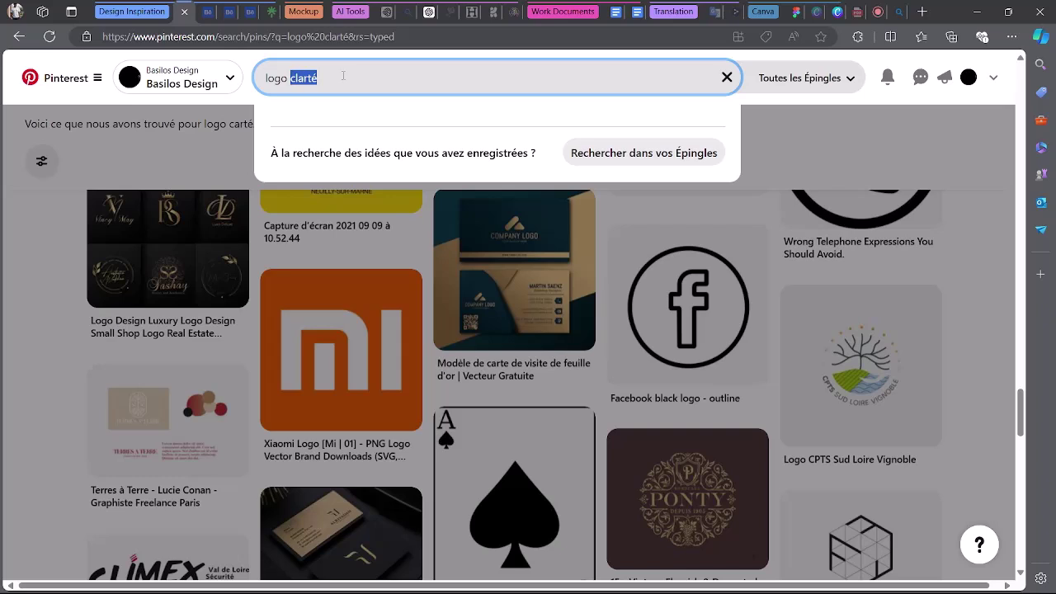
Search 'logo transparence digital', browse the pins, then trim the query back to 'logo'.
text(transparenc)
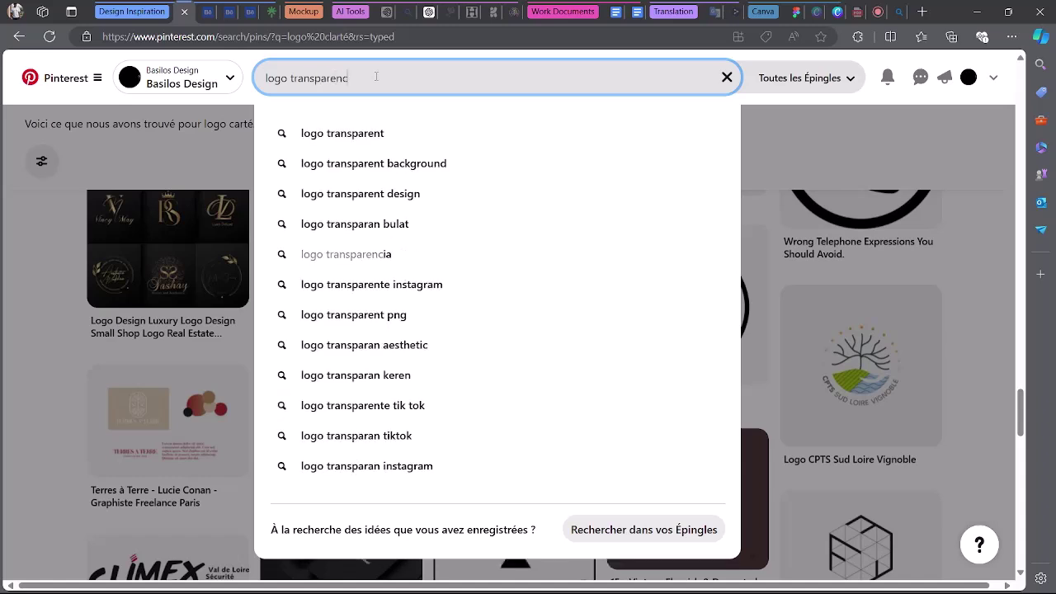
text(e digital)
key(Return)
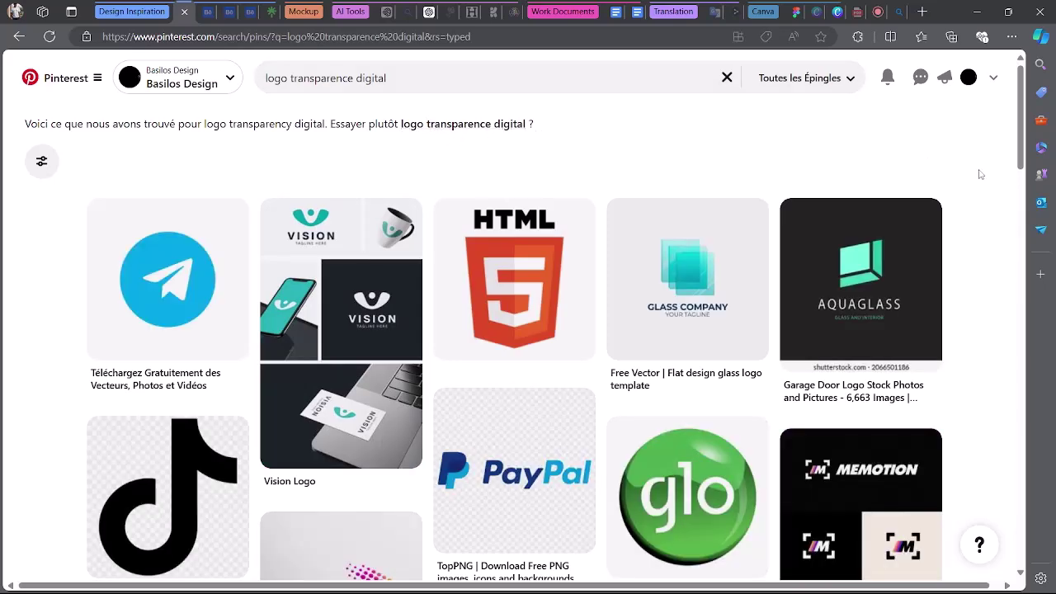
scroll(980, 174, down, 3)
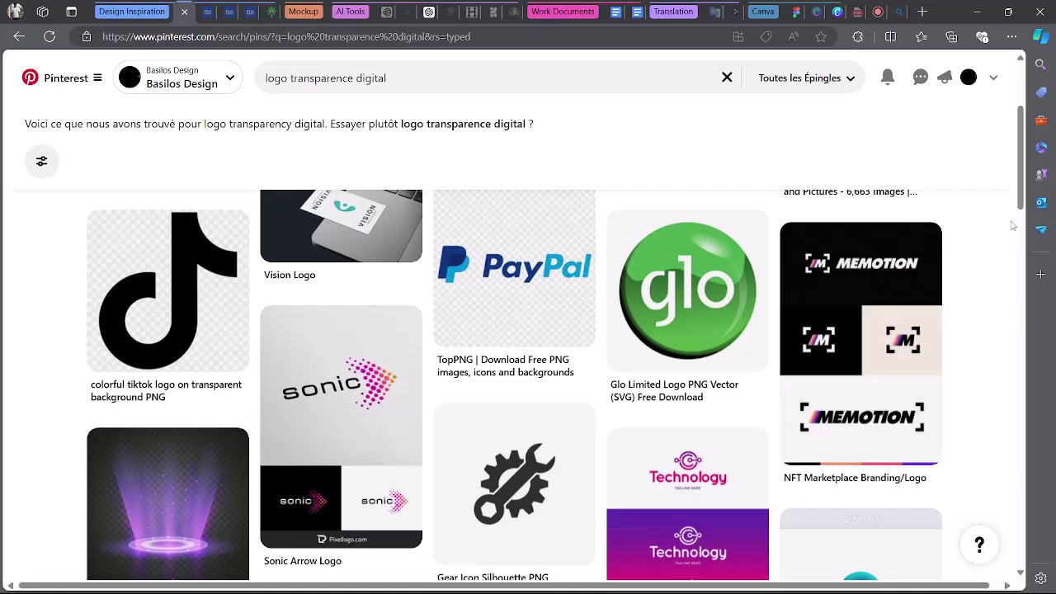
scroll(784, 400, down, 3)
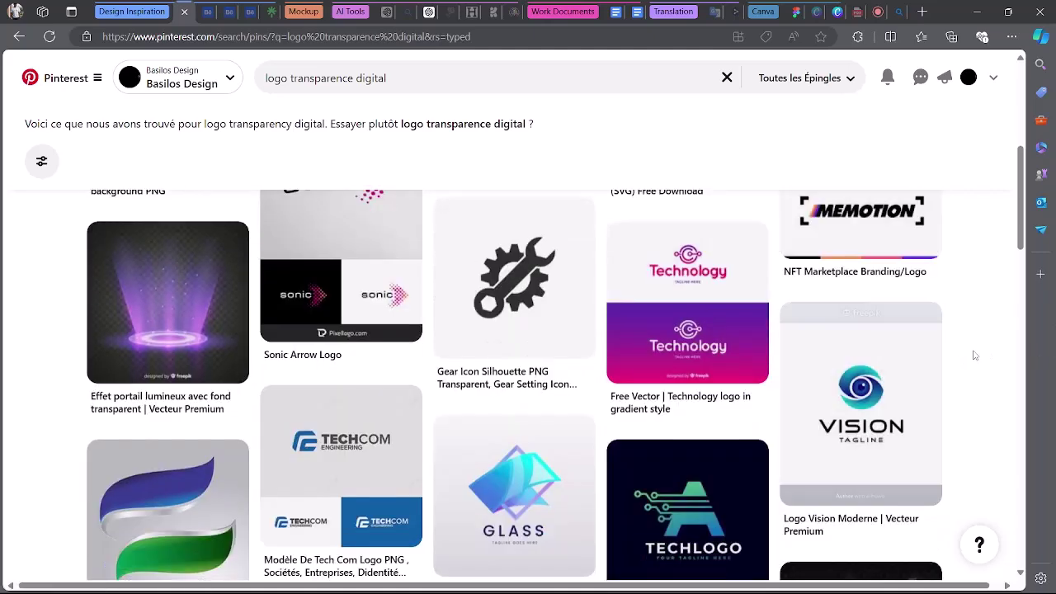
scroll(973, 354, down, 5)
scroll(973, 355, down, 5)
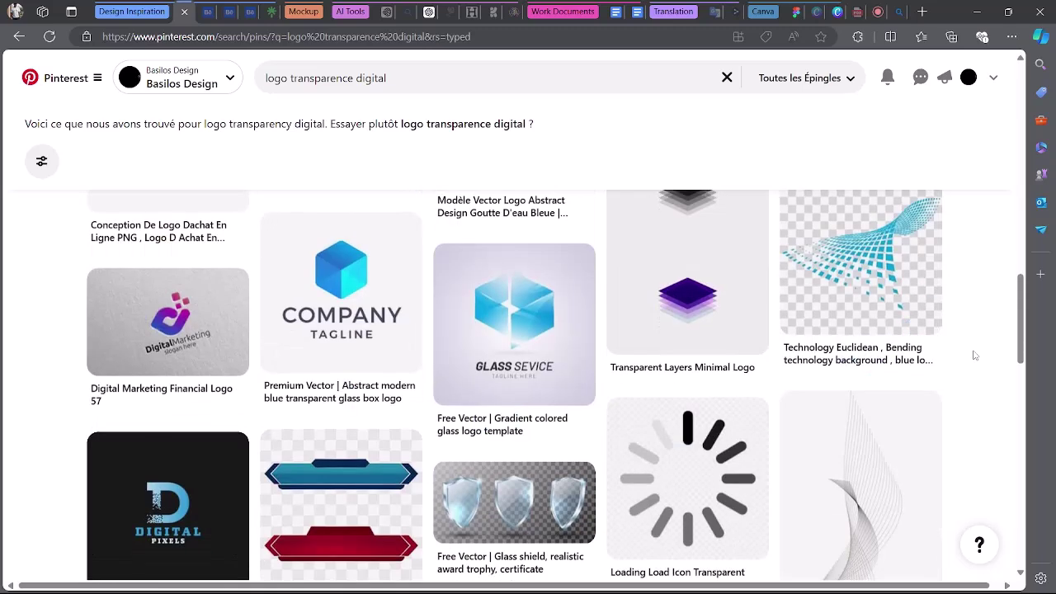
scroll(933, 374, down, 1)
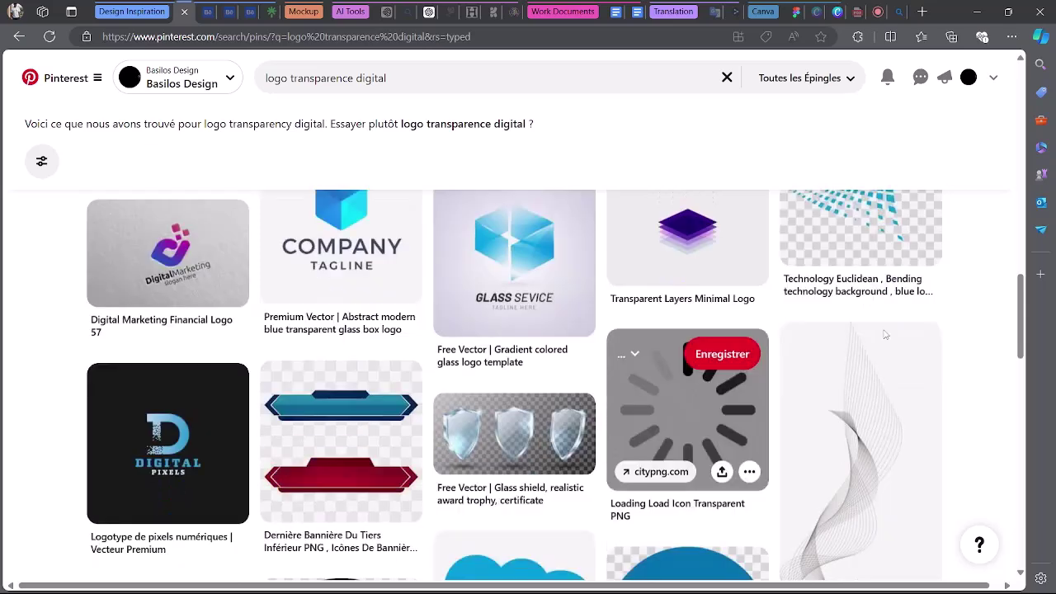
scroll(1028, 309, down, 6)
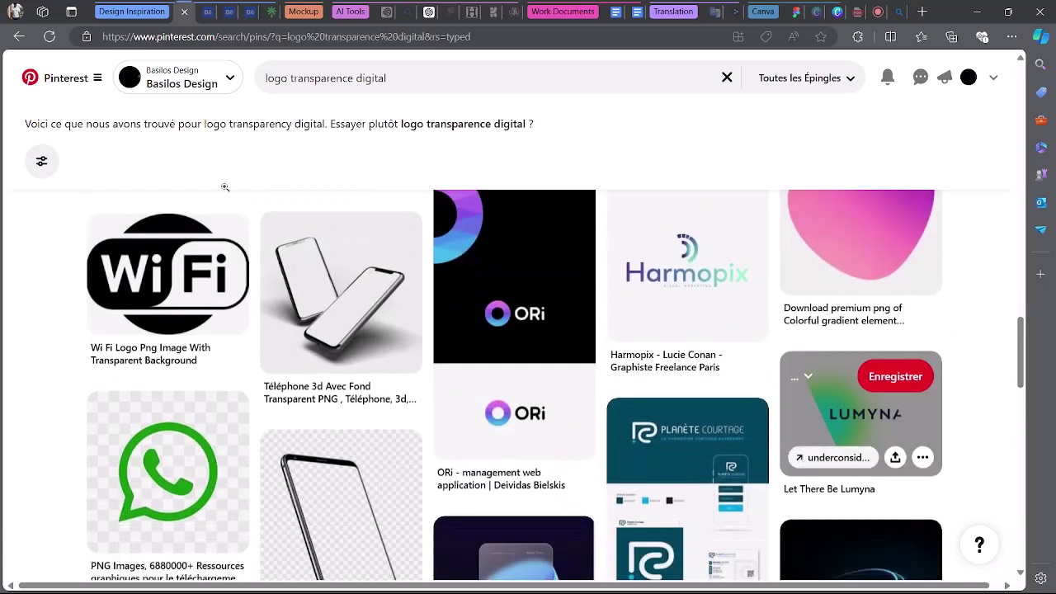
drag(386, 77, 304, 77)
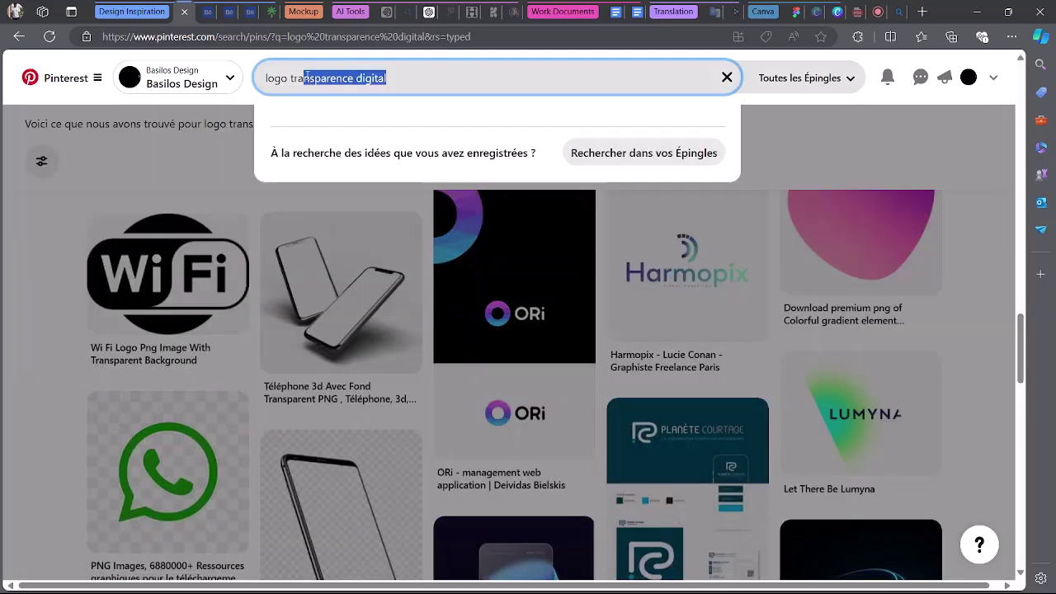
key(BackSpace)
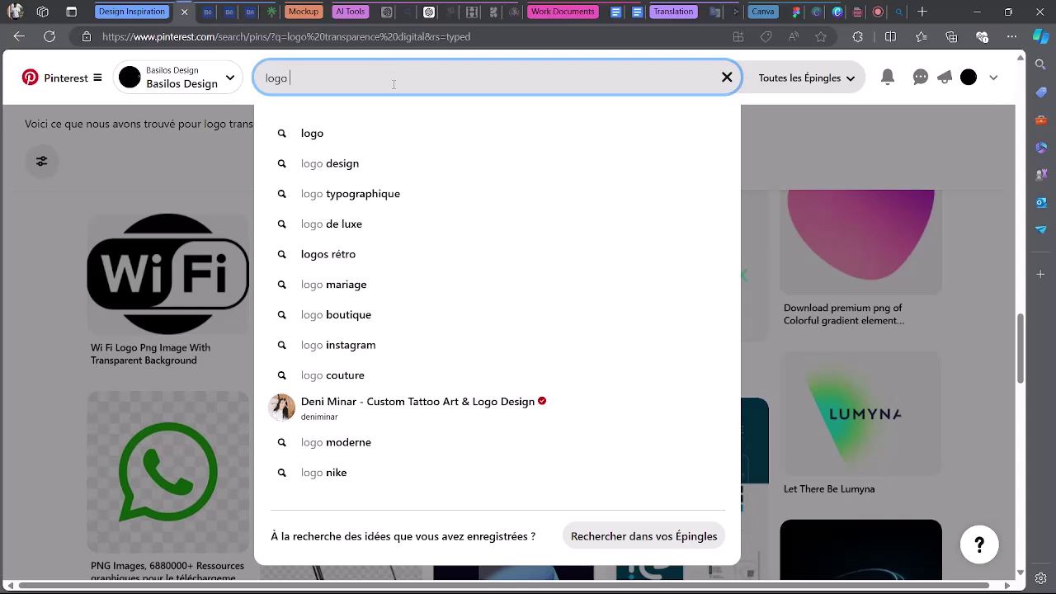
click(796, 10)
scroll(675, 300, up, 5)
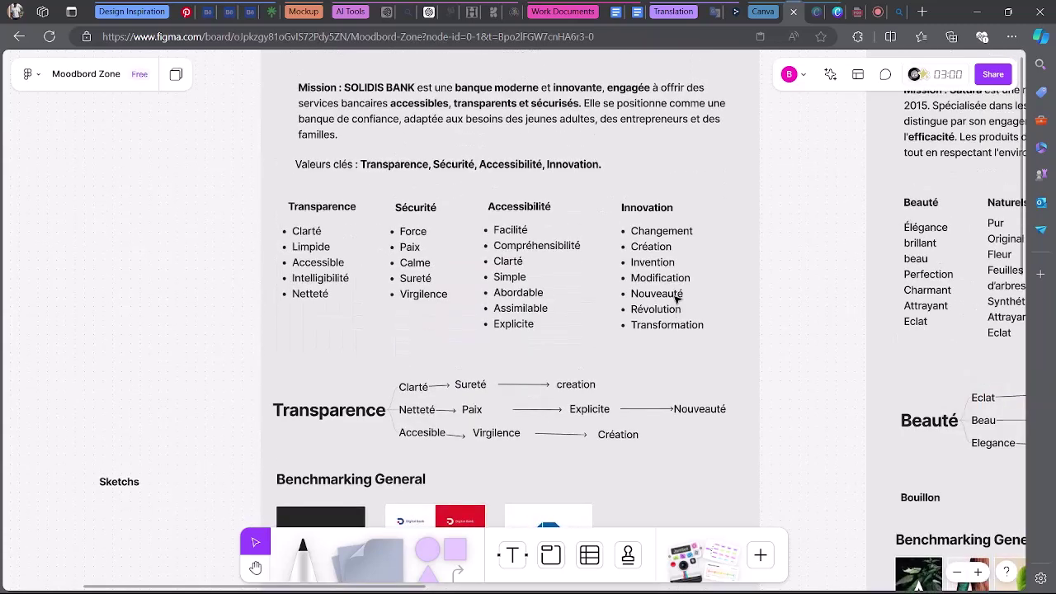
scroll(675, 300, down, 1)
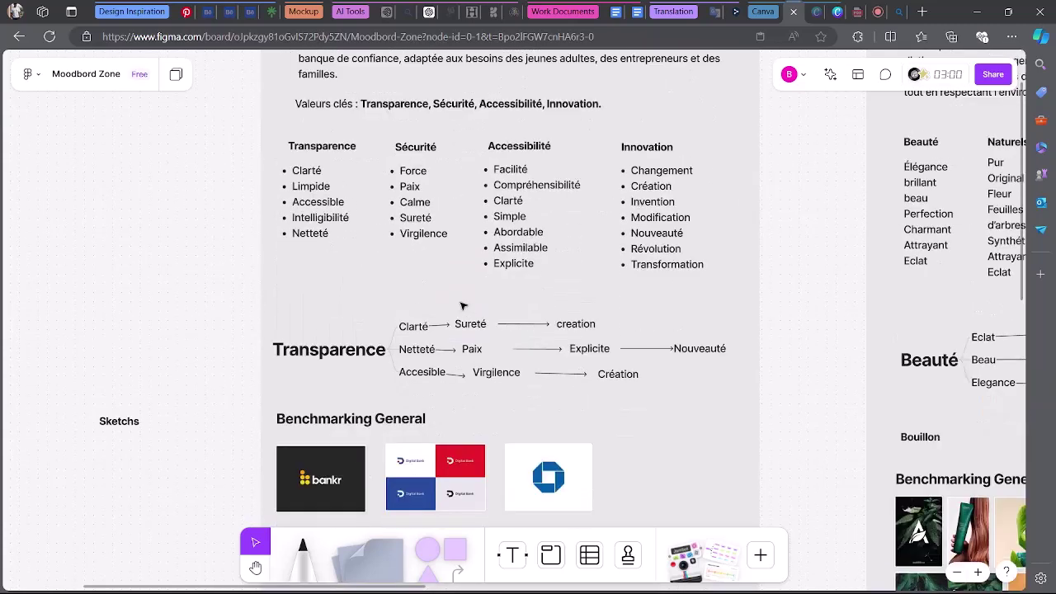
scroll(501, 307, down, 2)
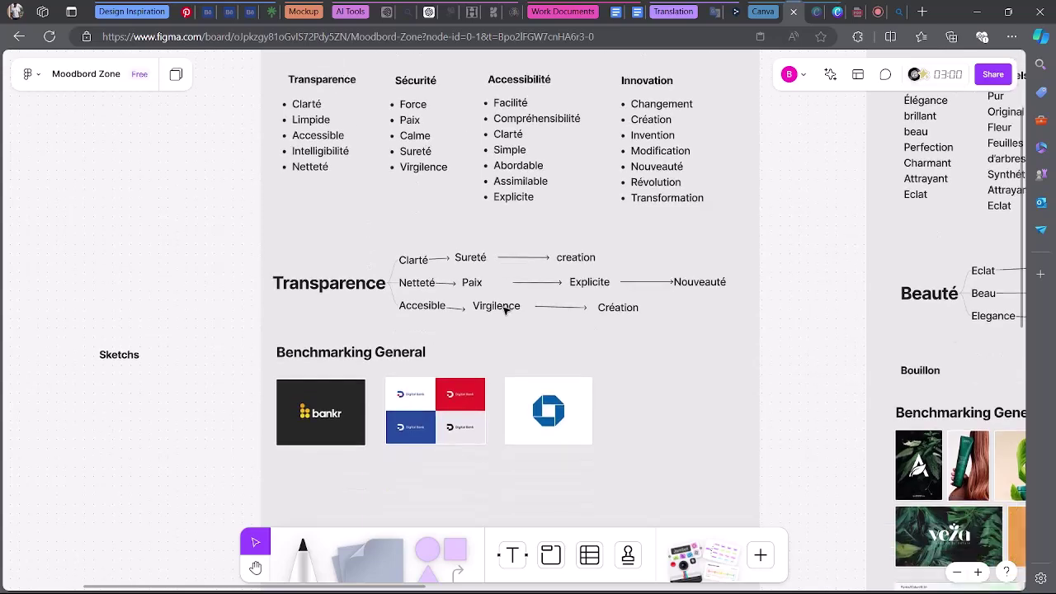
scroll(501, 307, up, 2)
Search Pinterest for 'security', then refine the query to 'security bank'.
click(181, 6)
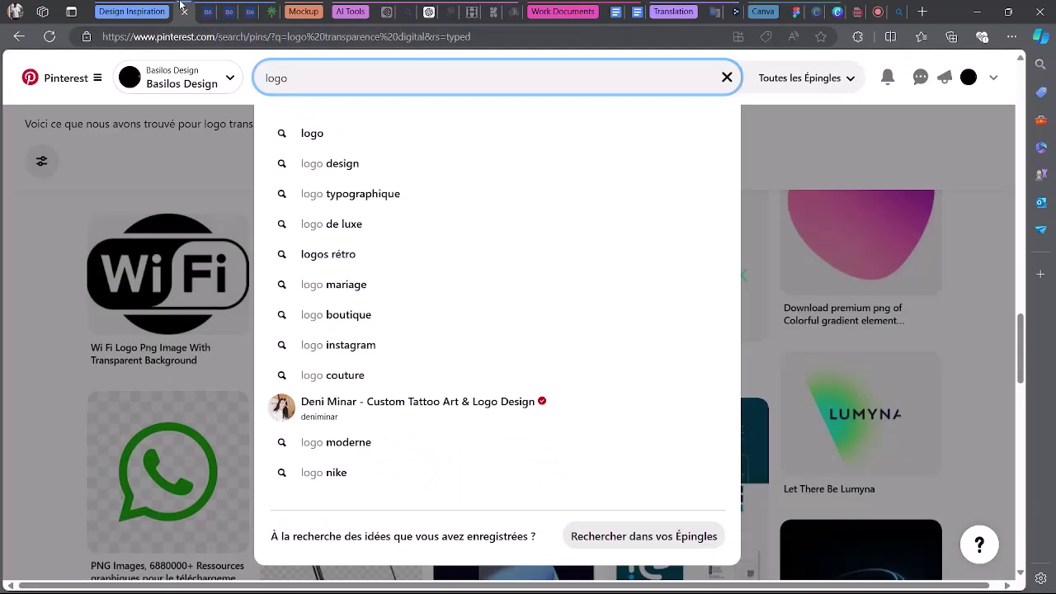
double_click(277, 78)
text(se)
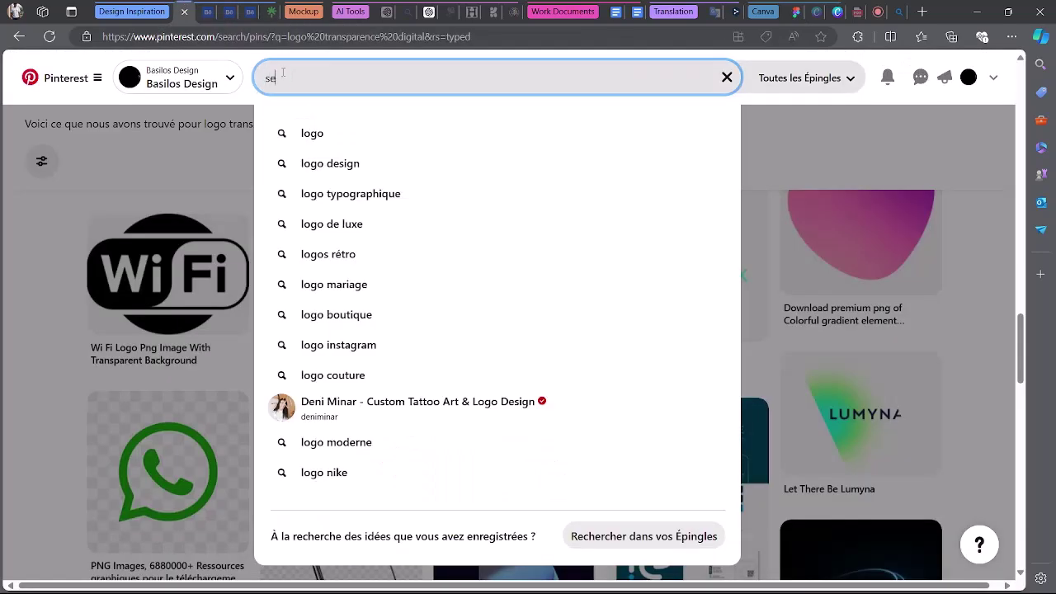
text(cri)
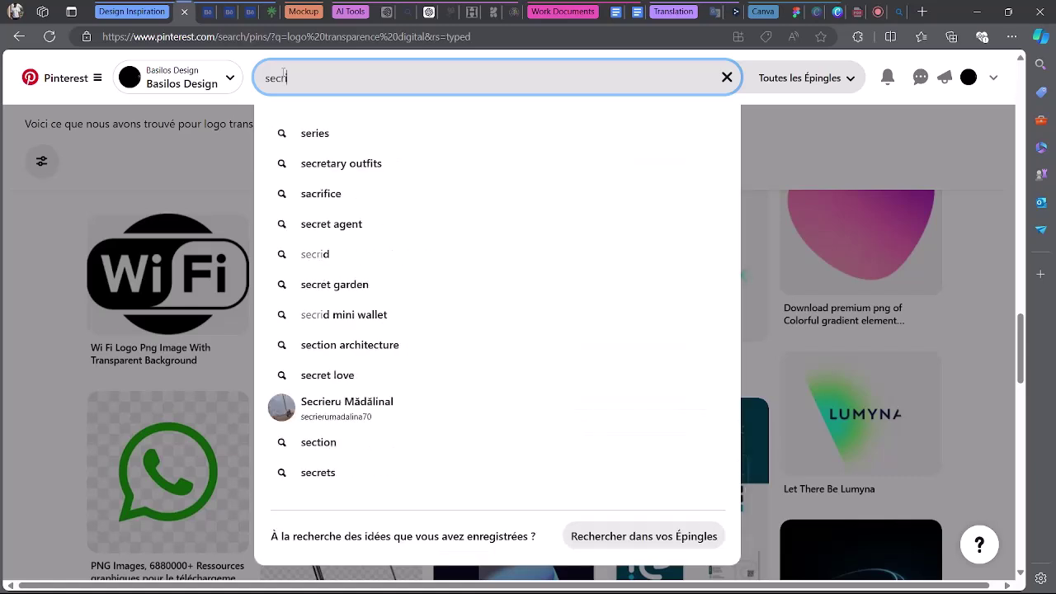
key(BackSpace)
key(BackSpace)
text(u)
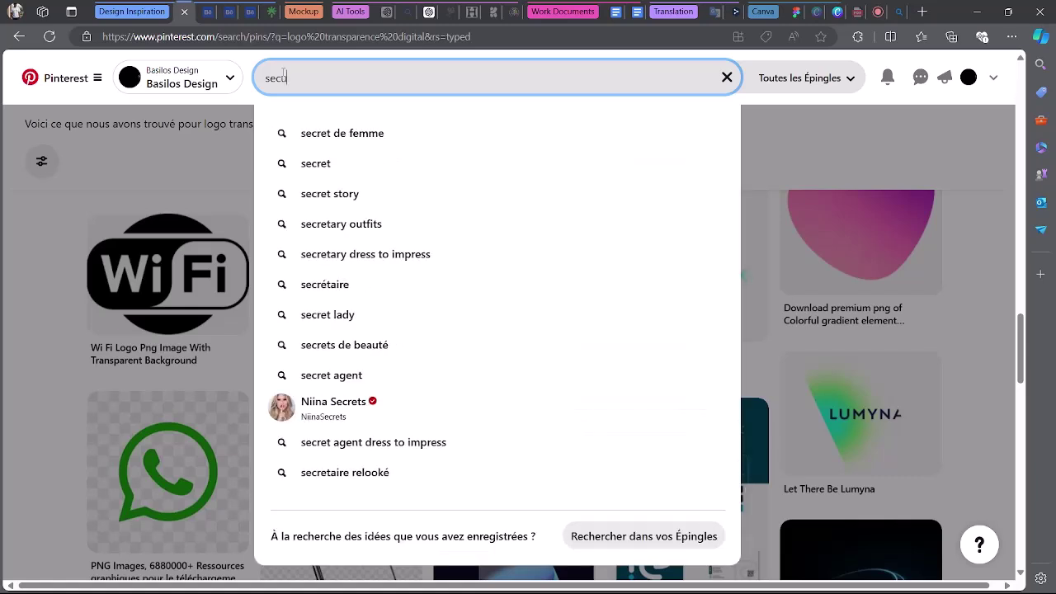
text(rity)
key(Return)
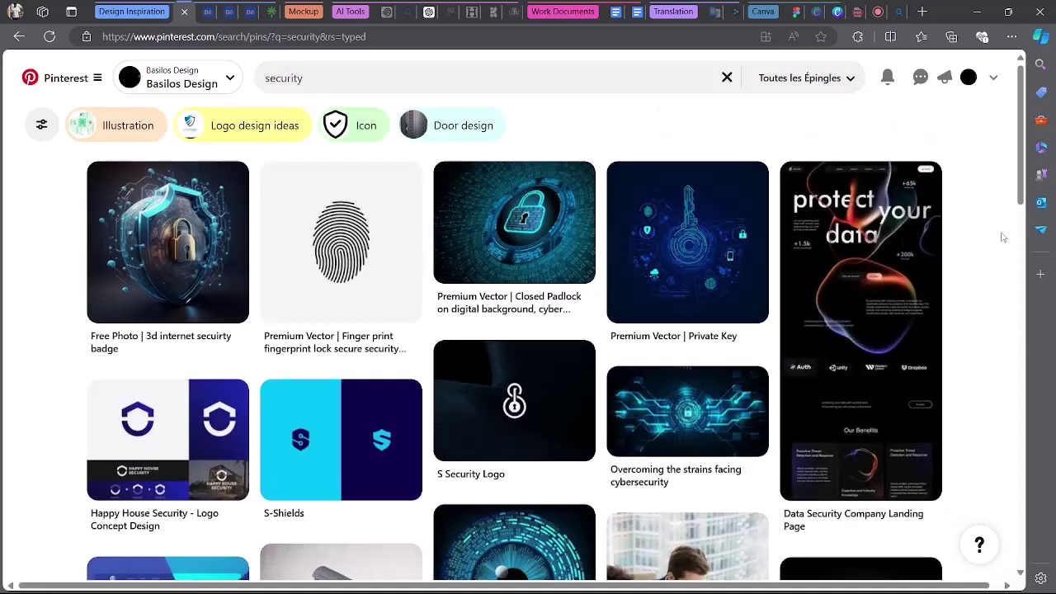
scroll(984, 253, down, 3)
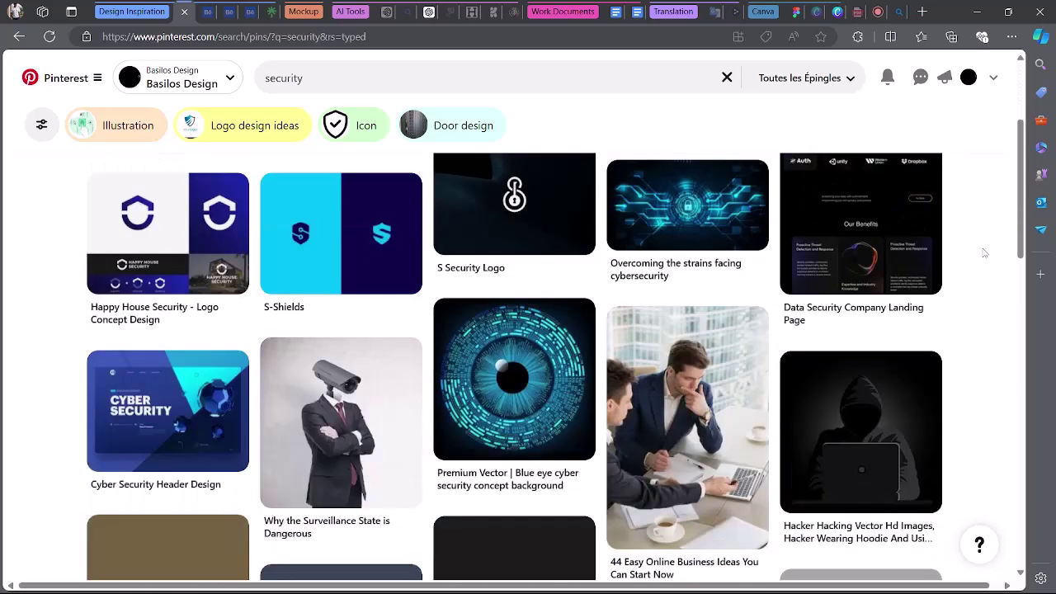
click(323, 79)
text(bank)
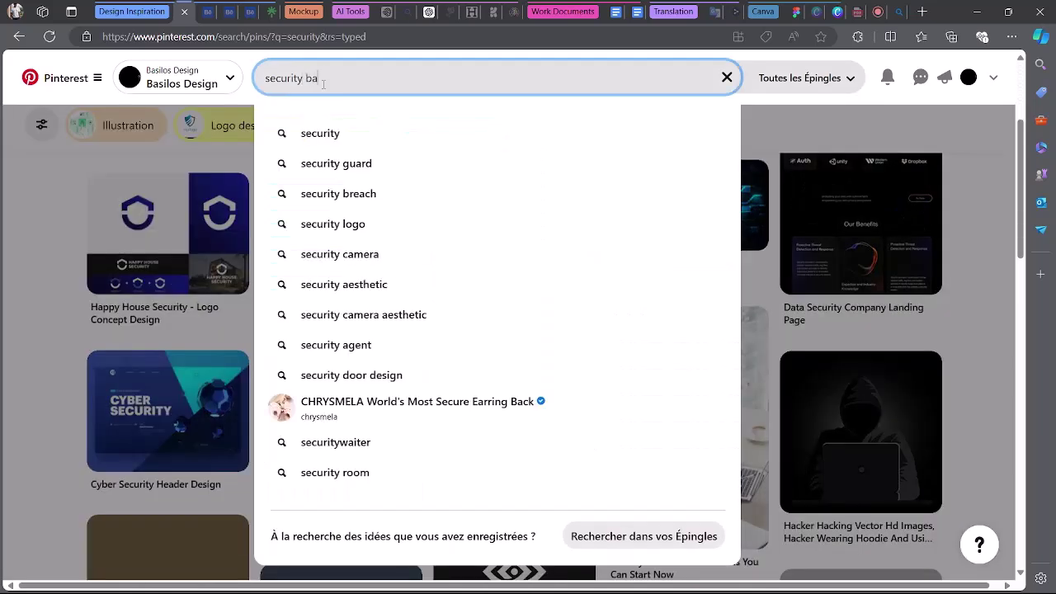
key(Return)
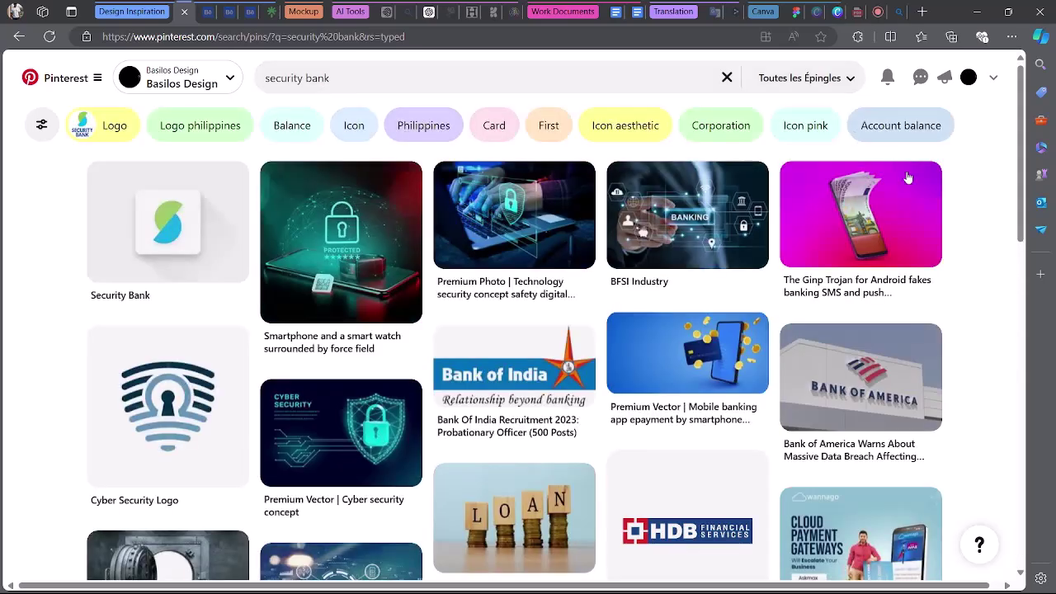
Copy the Security Bank logo image and go back to the Moodbord Zone board.
scroll(978, 227, down, 1)
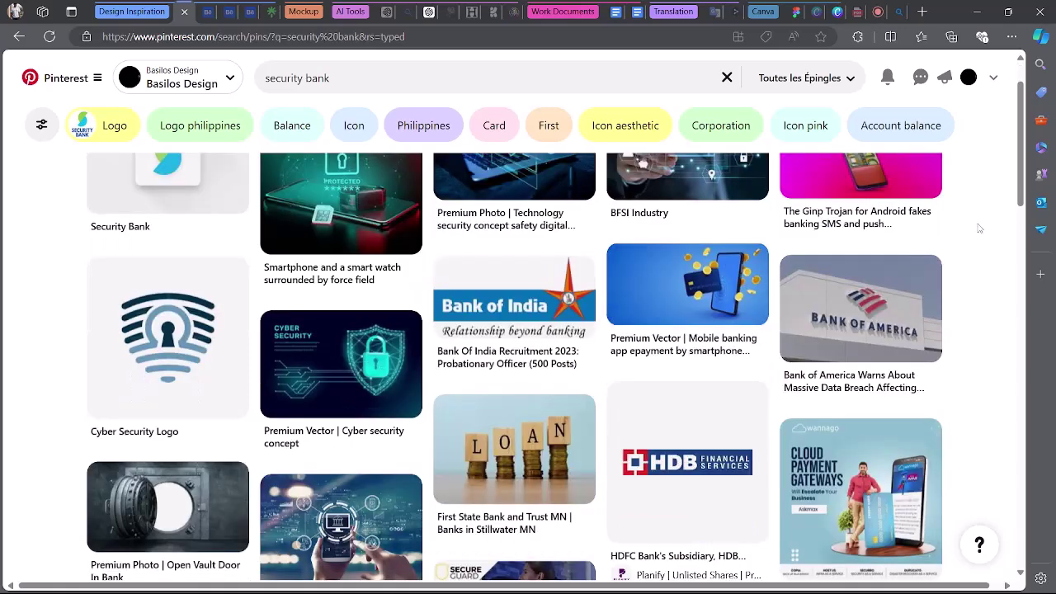
scroll(189, 285, up, 1)
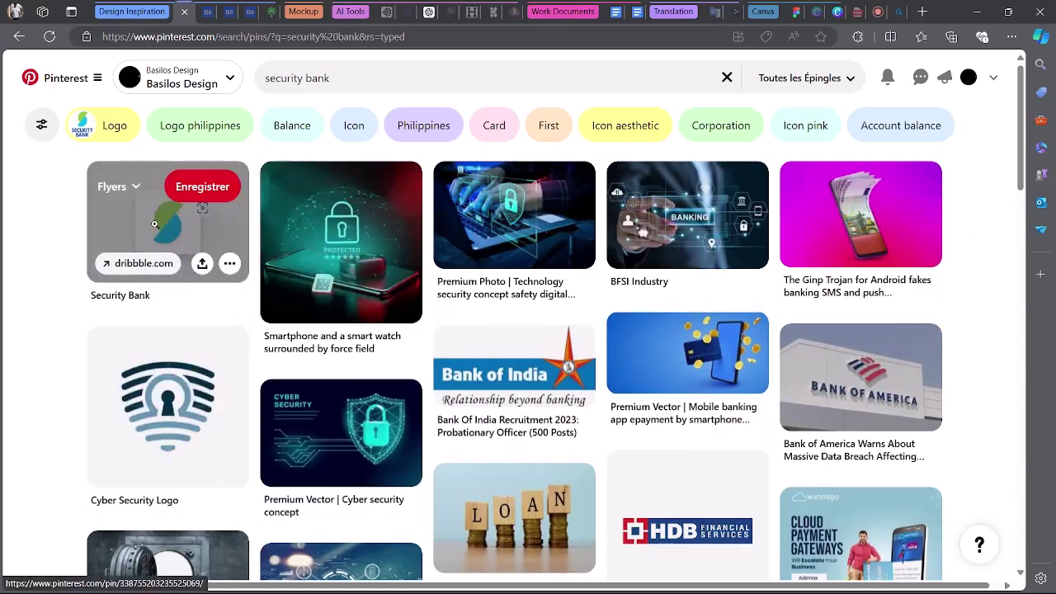
right_click(154, 224)
click(322, 372)
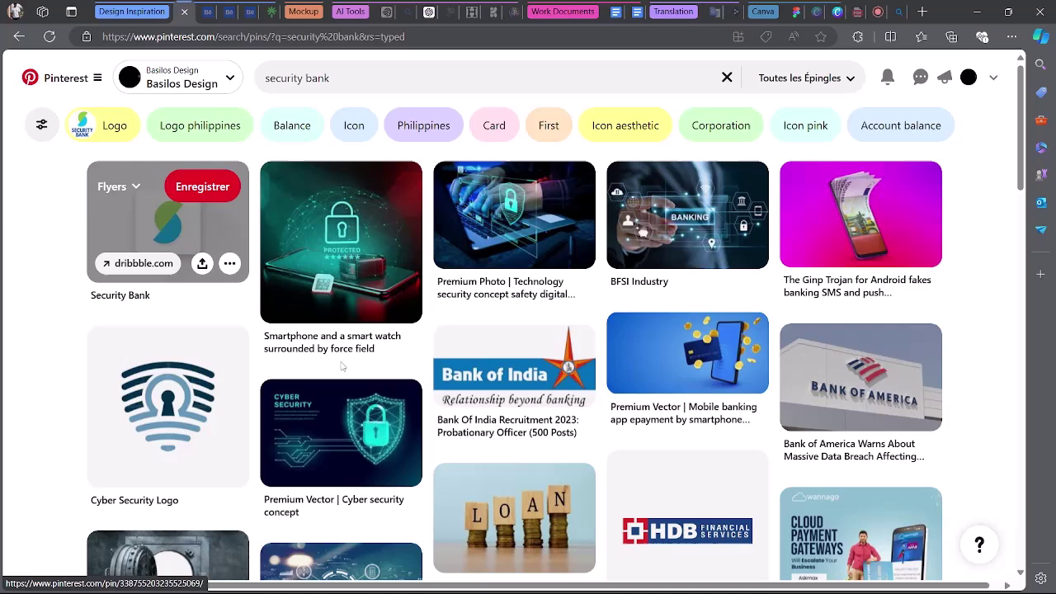
click(790, 13)
scroll(646, 432, down, 4)
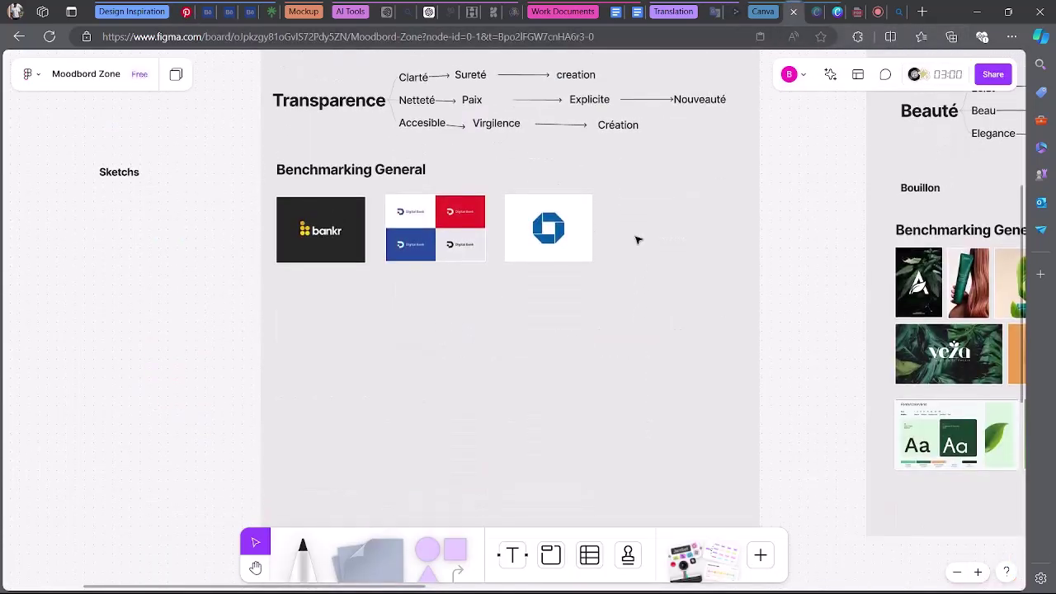
Paste the Security Bank logo enlarged beside the blue octagon, then return to the 'security bank' results.
key(ctrl+v)
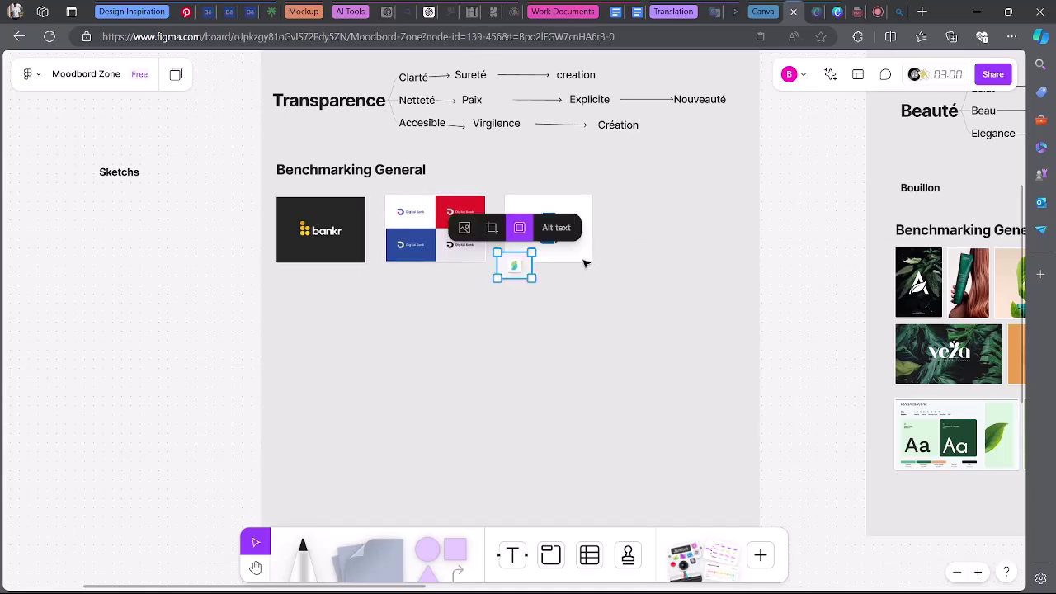
drag(524, 279, 695, 266)
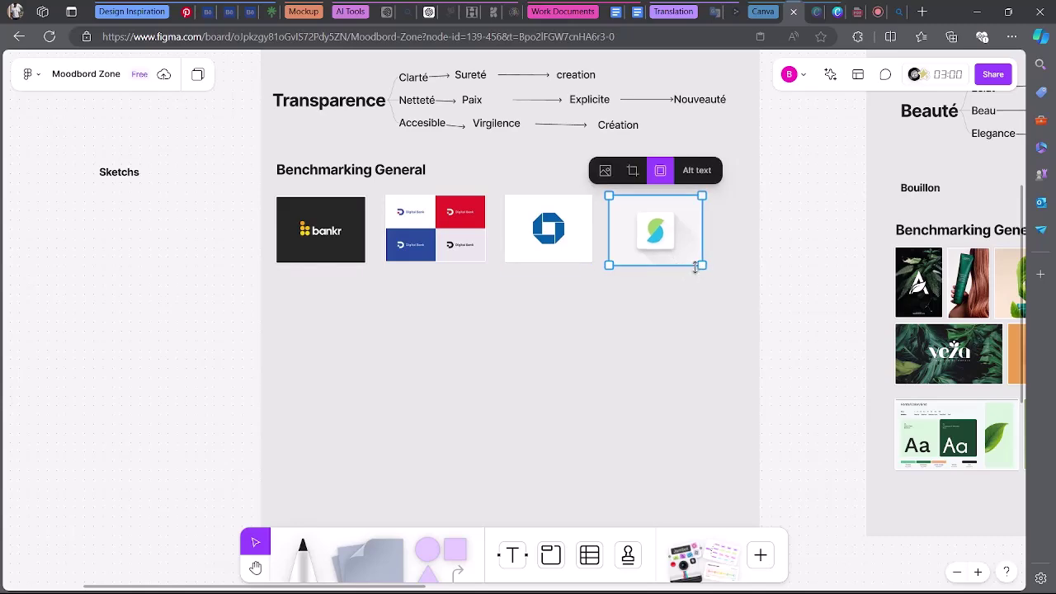
click(186, 12)
scroll(824, 439, down, 5)
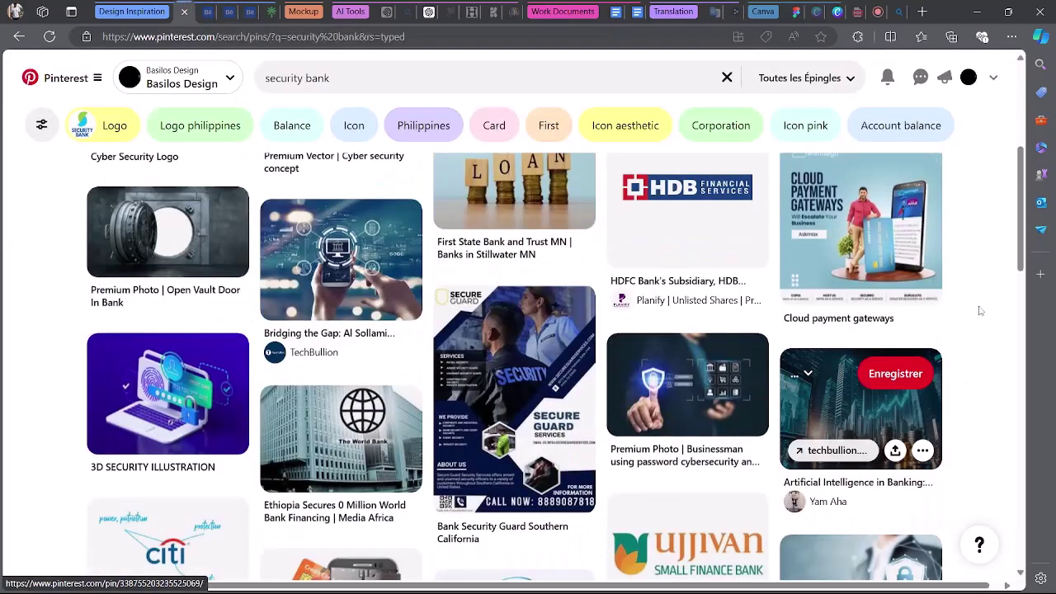
scroll(1025, 241, down, 5)
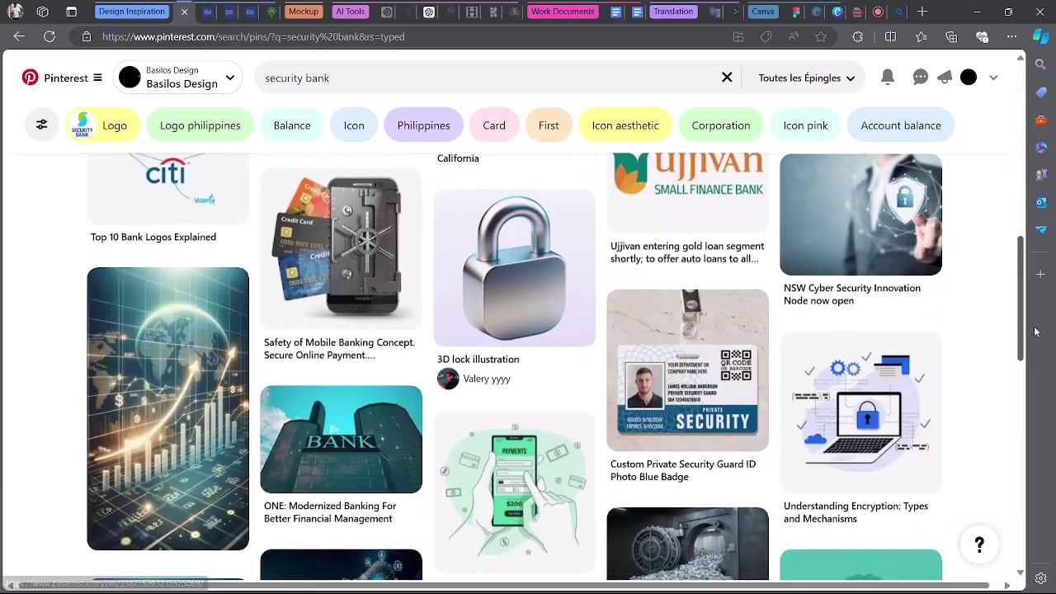
Change the Pinterest search from 'security bank' to 'technology bank'.
scroll(421, 345, down, 5)
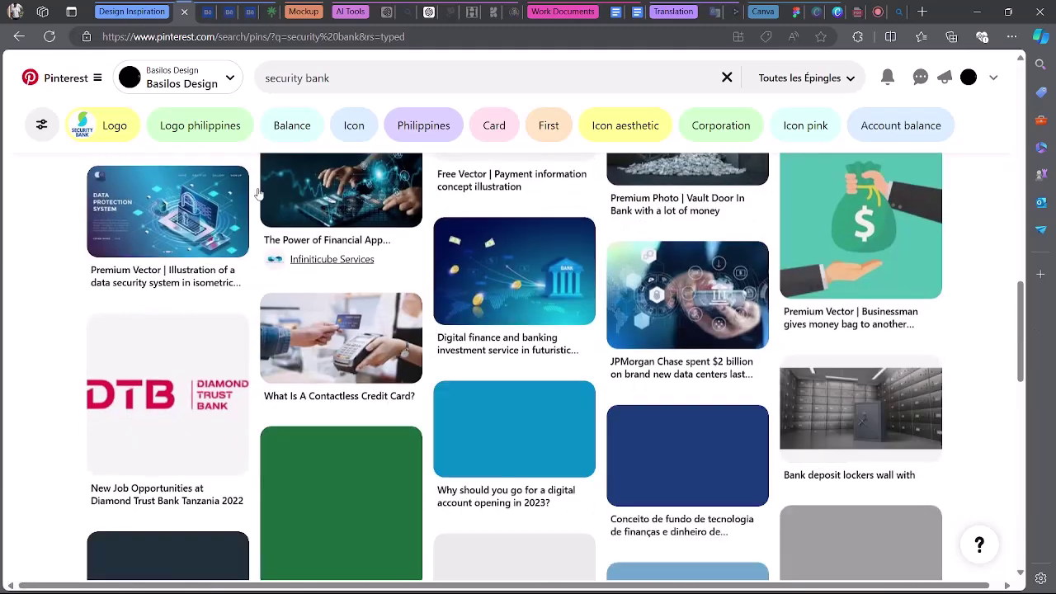
double_click(296, 78)
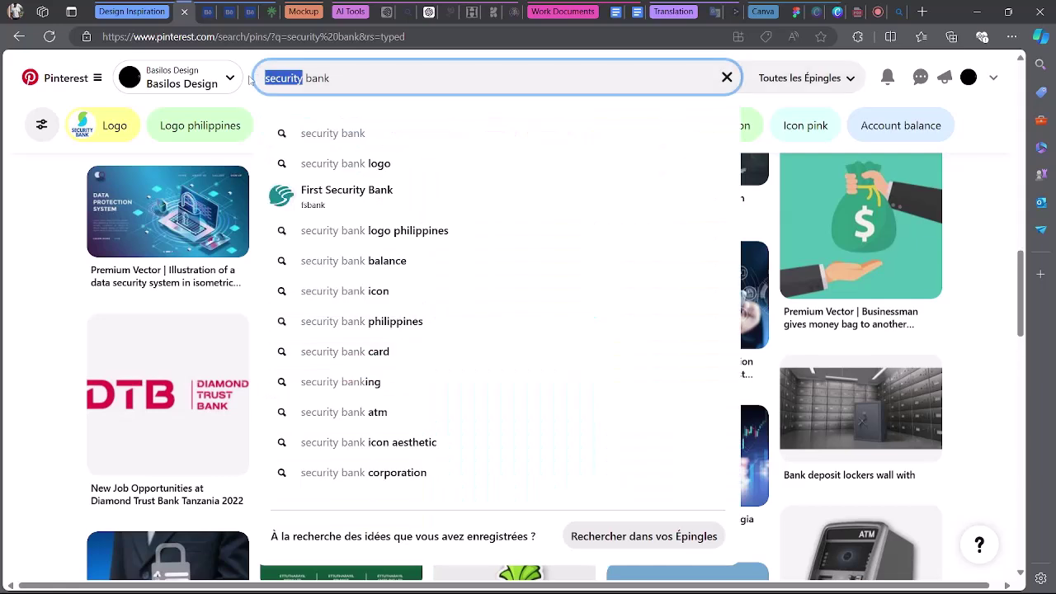
text(tec)
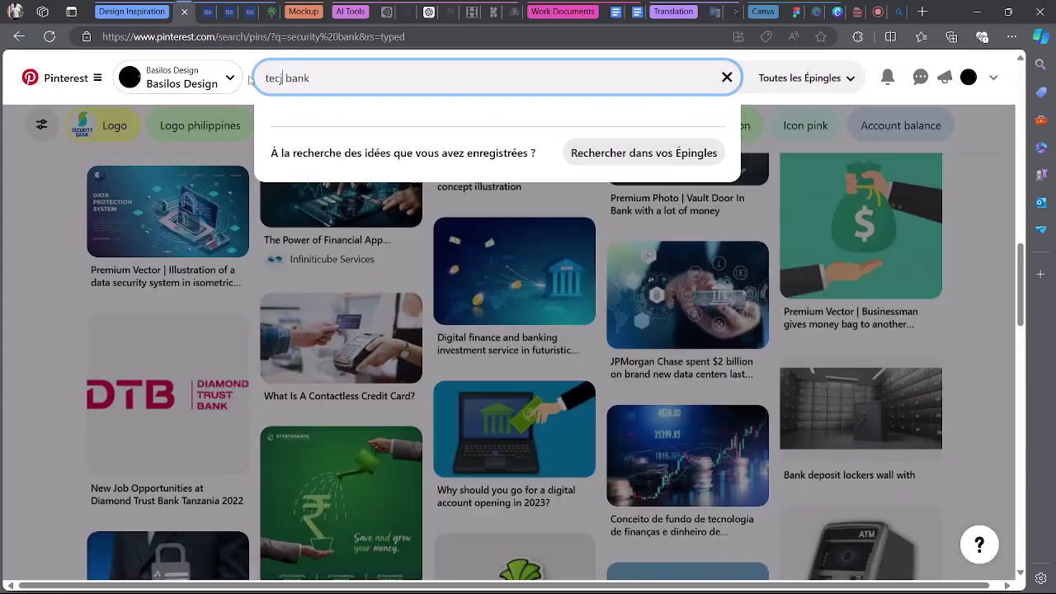
text(hnologi)
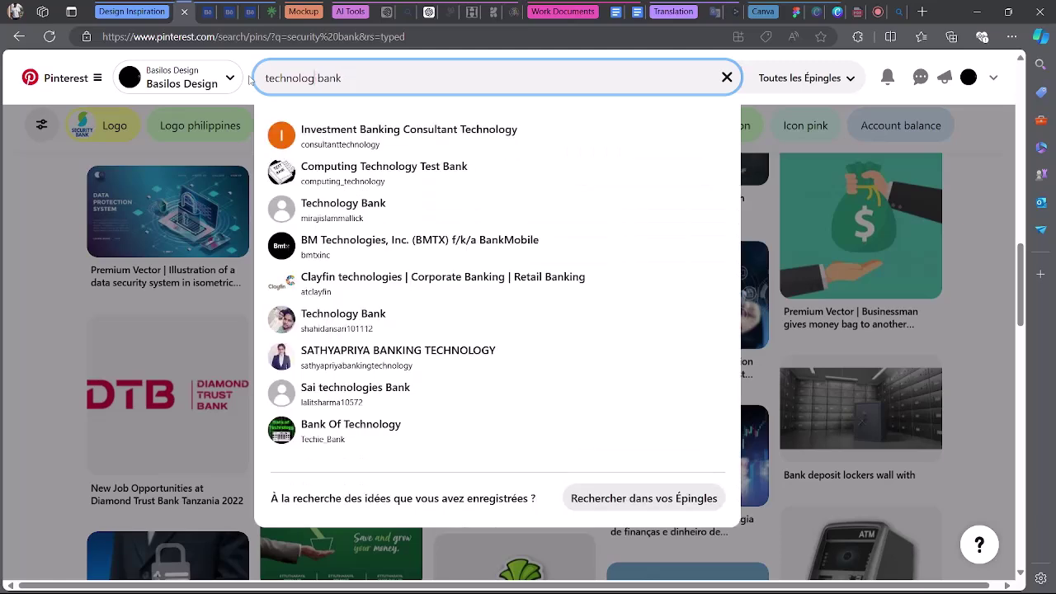
text(y)
key(Return)
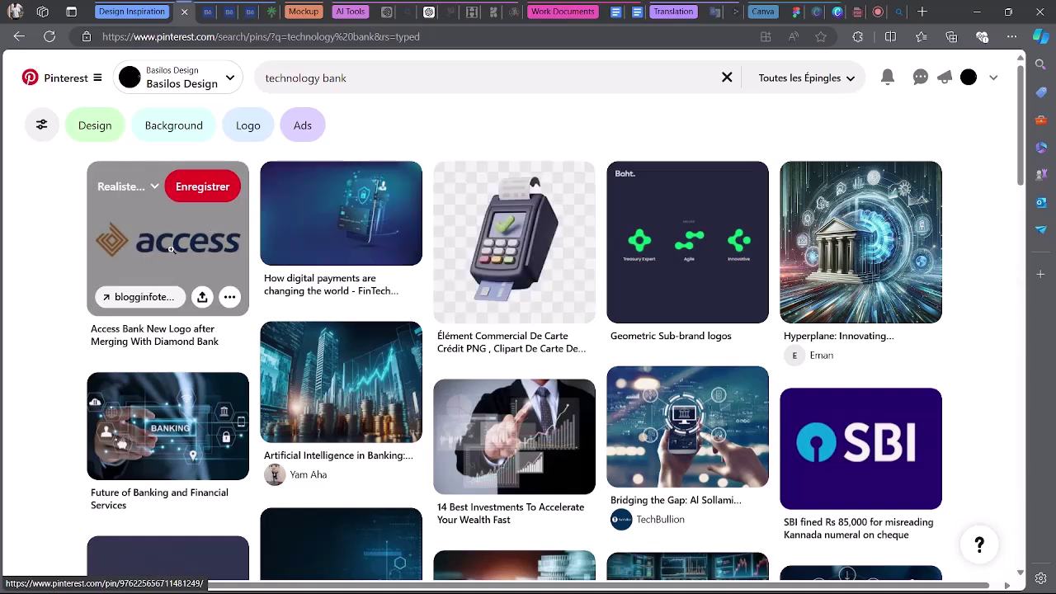
Copy the Access Bank logo image from the results and go back to the FigJam moodboard.
right_click(163, 267)
click(324, 367)
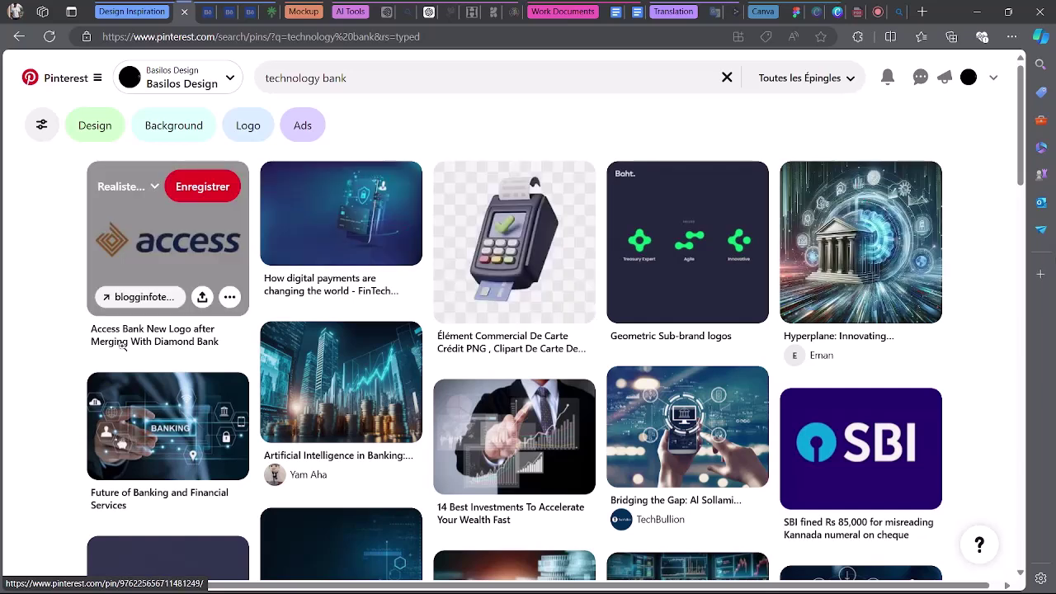
scroll(604, 450, down, 1)
scroll(964, 363, down, 4)
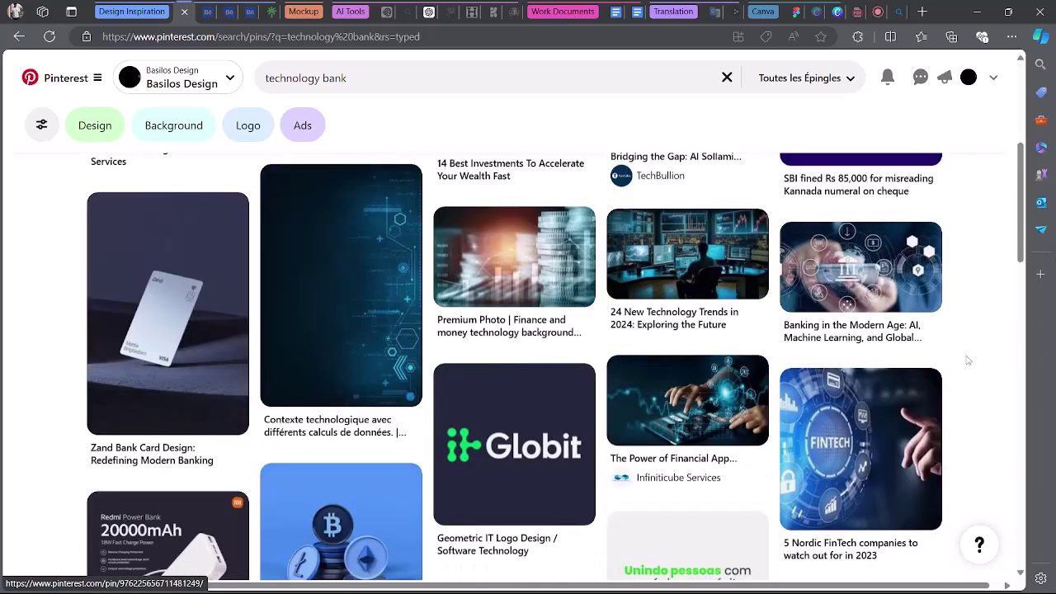
scroll(968, 359, down, 3)
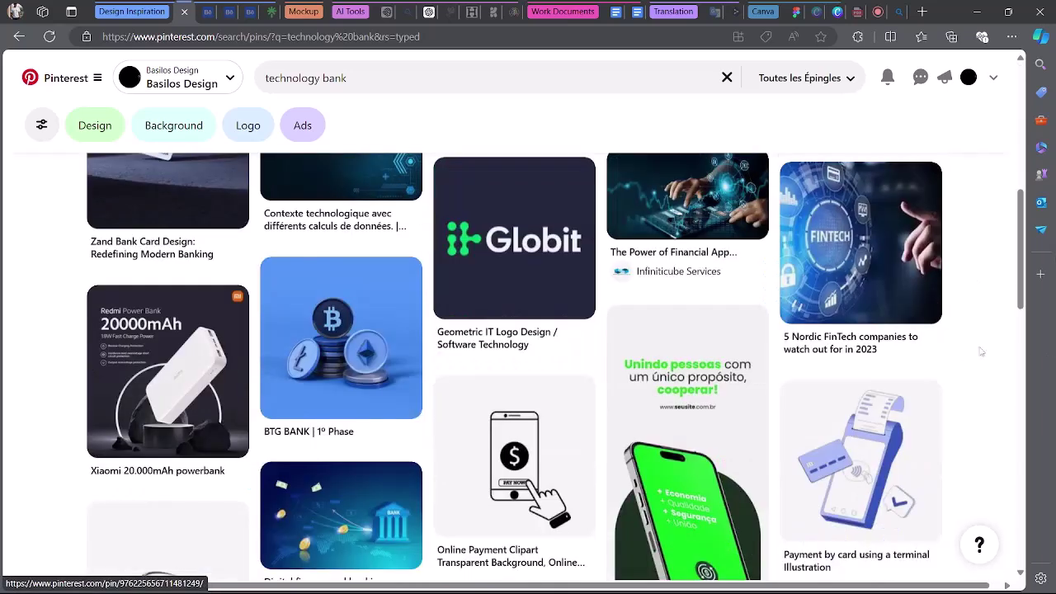
click(795, 11)
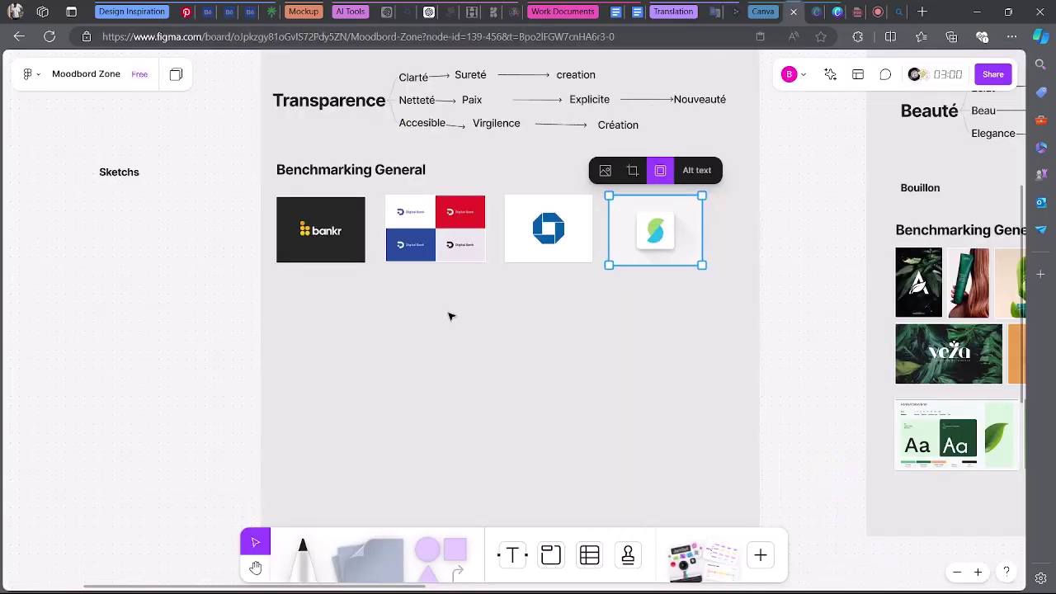
Paste the Access Bank logo, enlarged, directly below the Bankr logo.
click(307, 288)
key(ctrl+v)
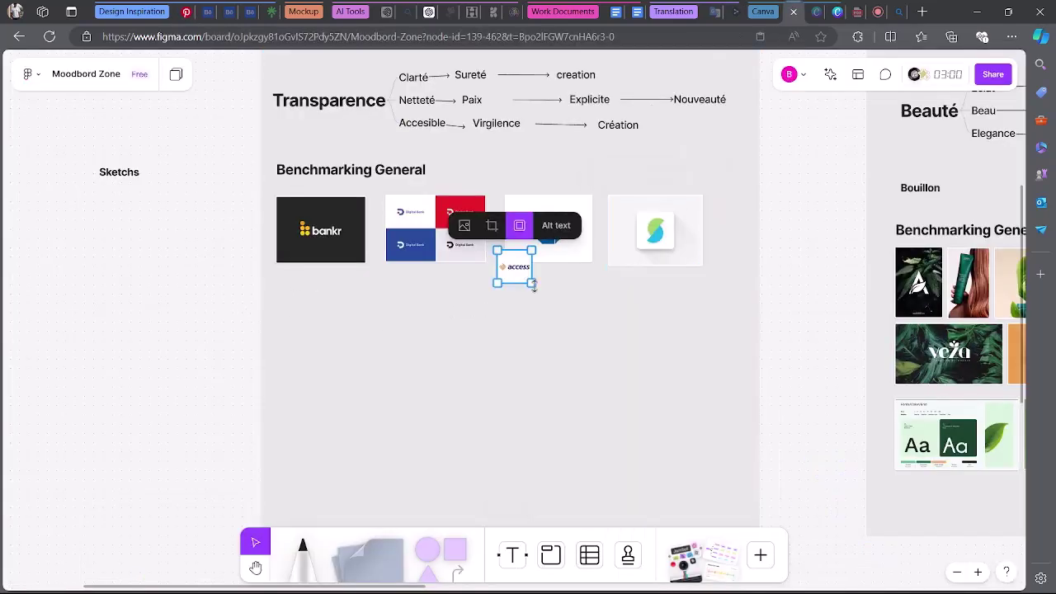
drag(534, 284, 362, 361)
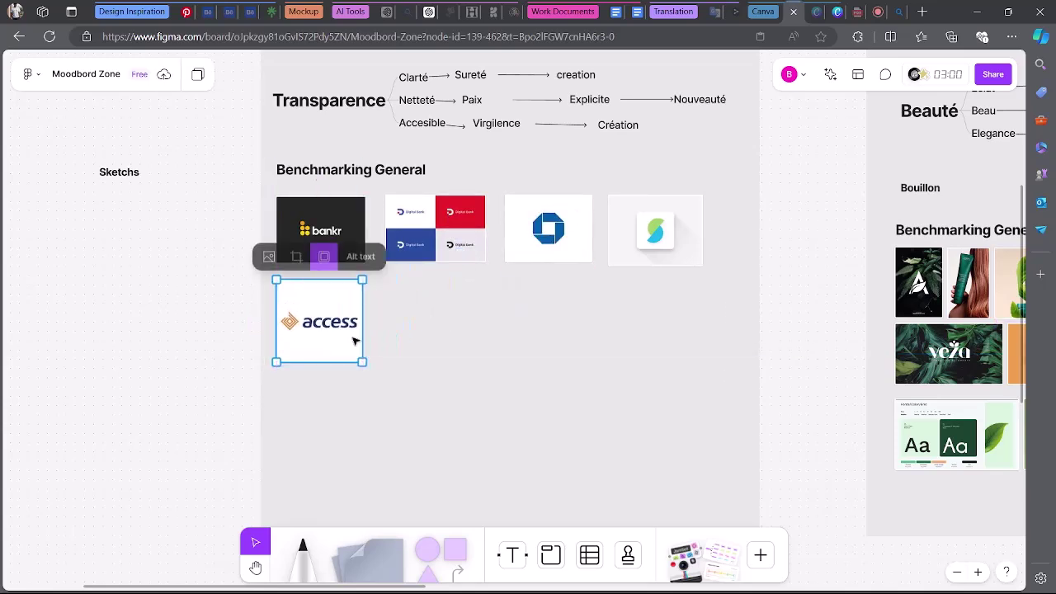
drag(278, 310, 279, 310)
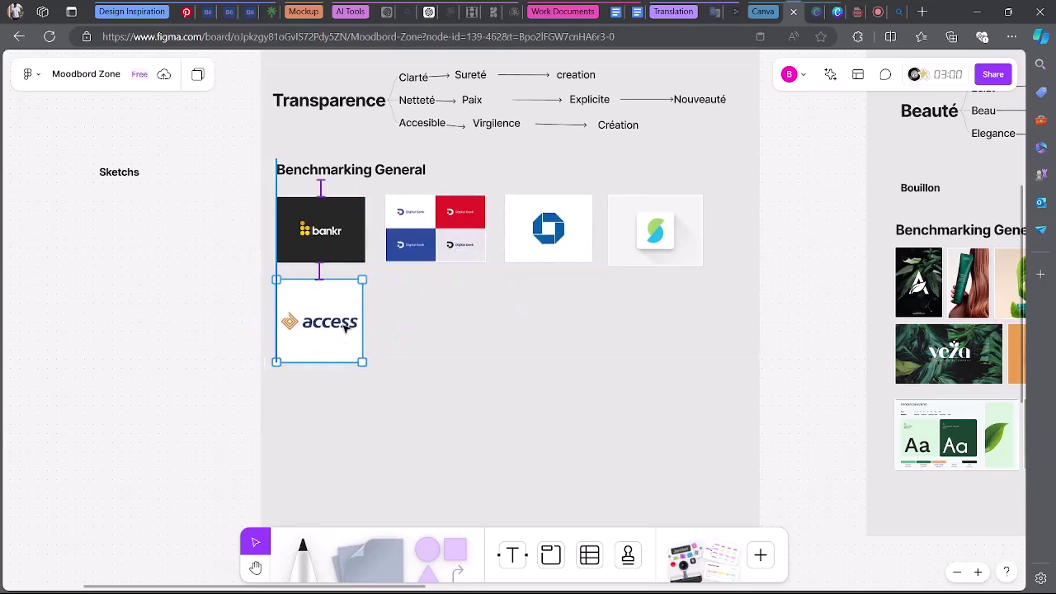
Copy the Globit logo image from the 'technology bank' pins and return to the moodboard.
click(186, 10)
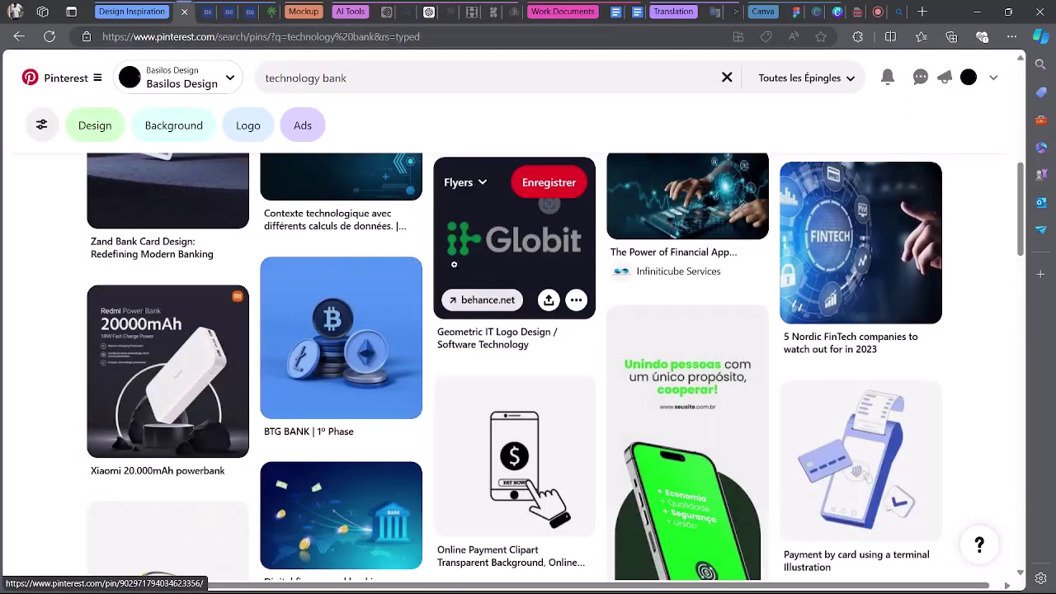
right_click(479, 248)
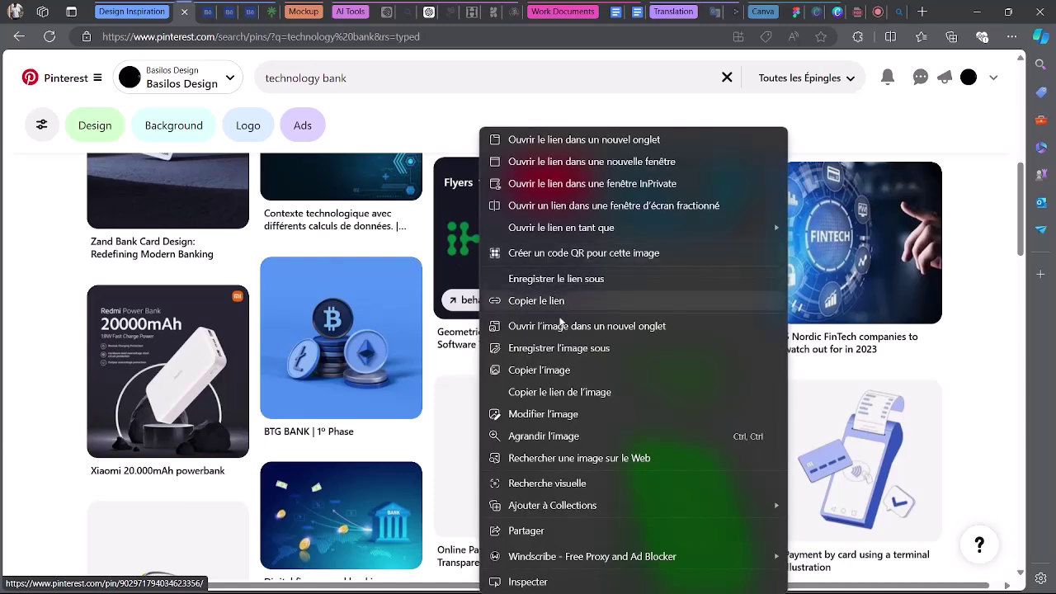
click(577, 369)
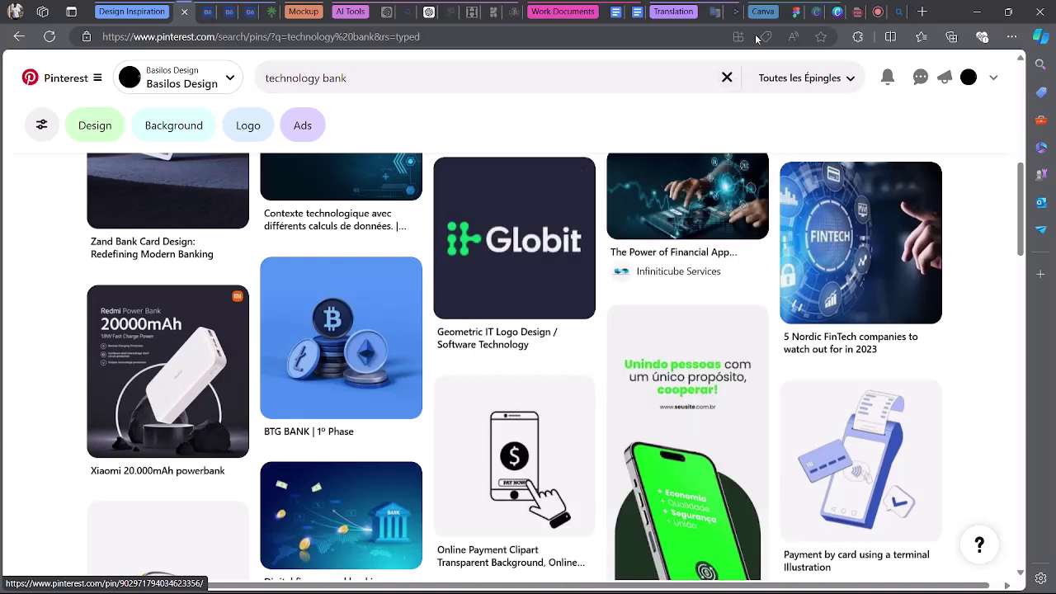
click(792, 10)
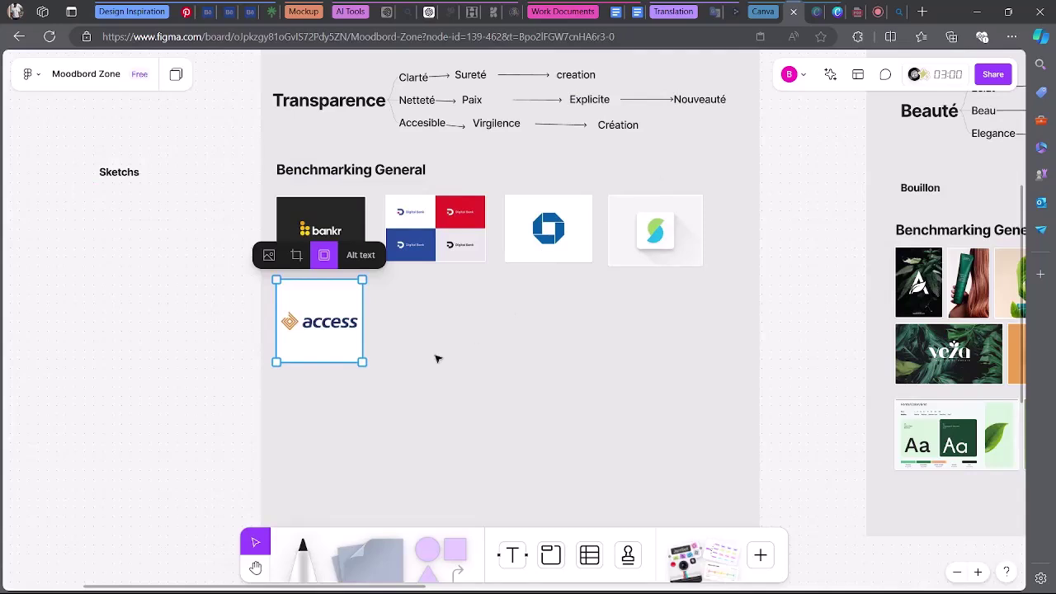
Paste the Globit logo into Benchmarking General, enlarge it, and size it like the Access logo beside it.
click(465, 337)
scroll(467, 339, up, 4)
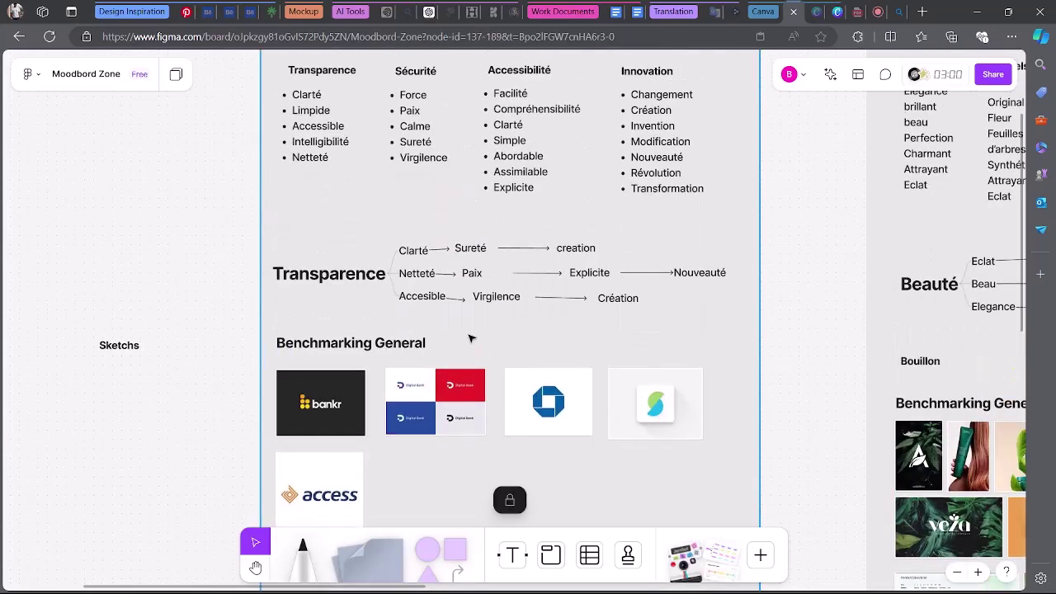
scroll(471, 337, down, 5)
right_click(417, 239)
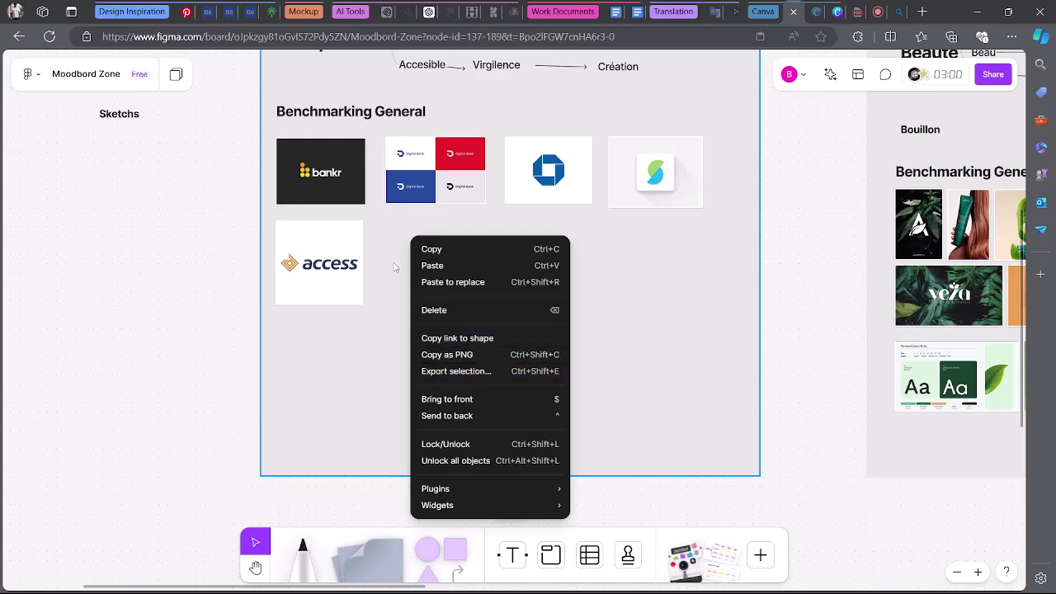
click(404, 265)
key(ctrl+v)
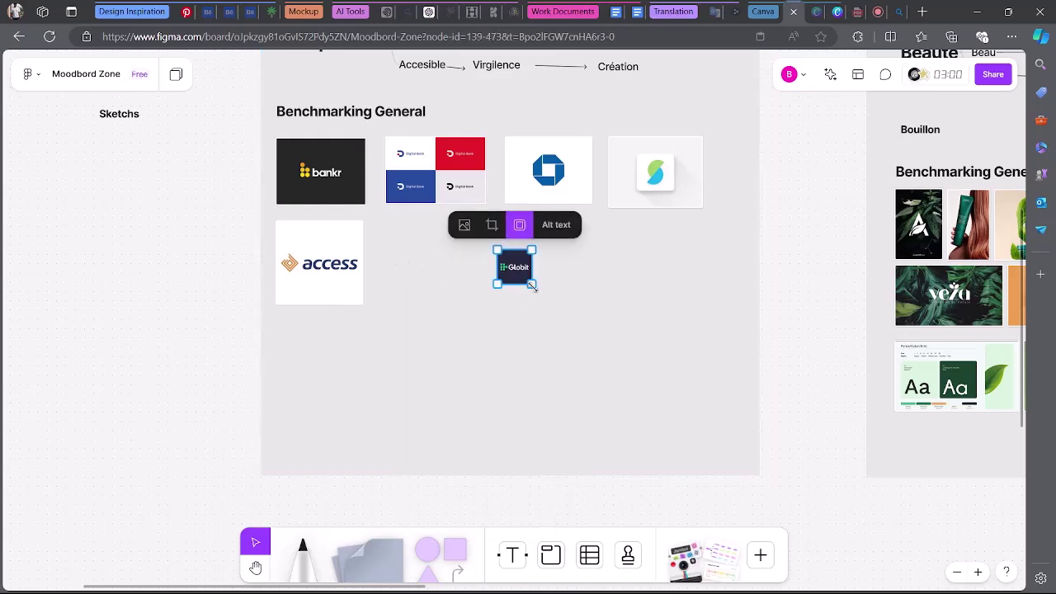
drag(532, 286, 583, 335)
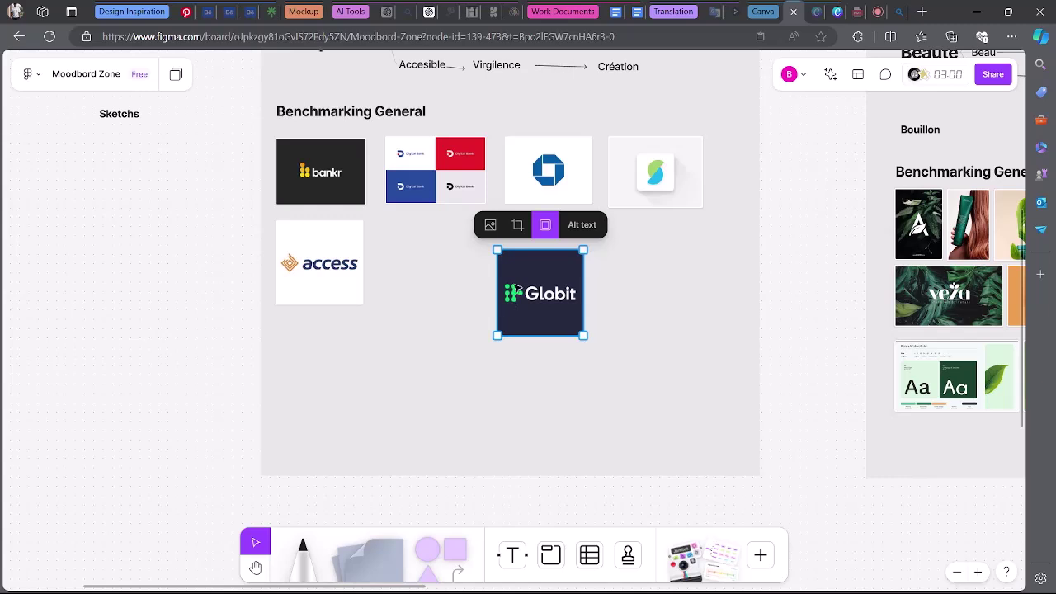
drag(515, 287, 418, 286)
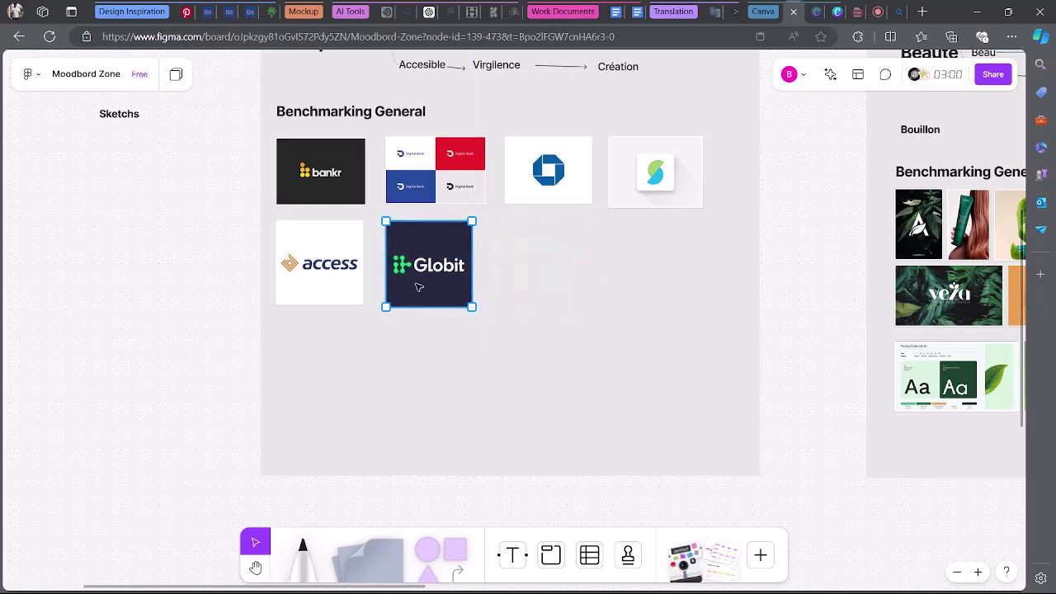
drag(472, 263, 423, 273)
drag(471, 313, 450, 285)
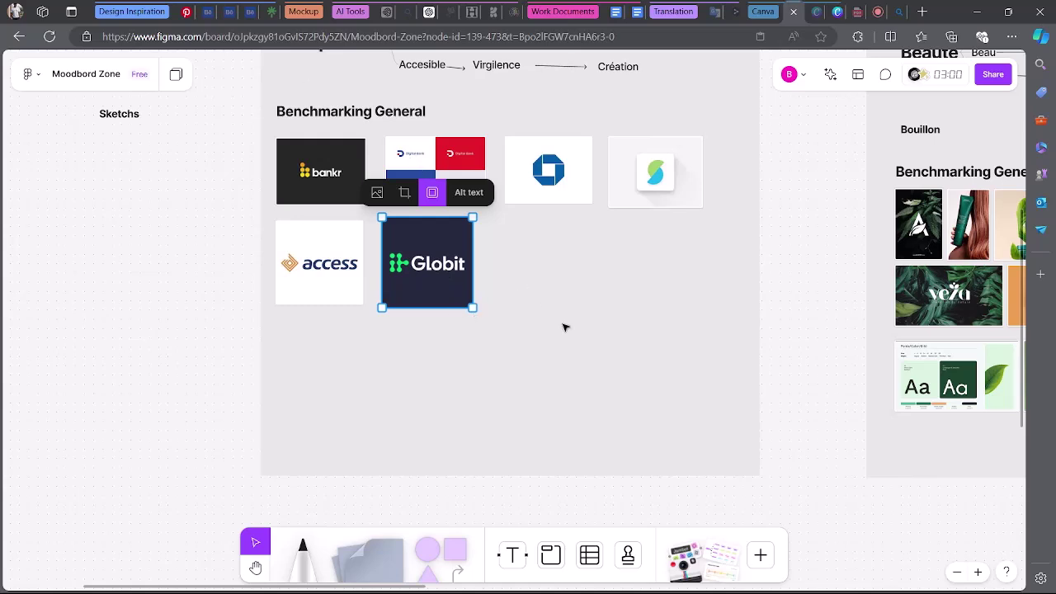
Replace the technology bank search on Pinterest with a search for 'paix'.
click(185, 11)
scroll(545, 279, down, 9)
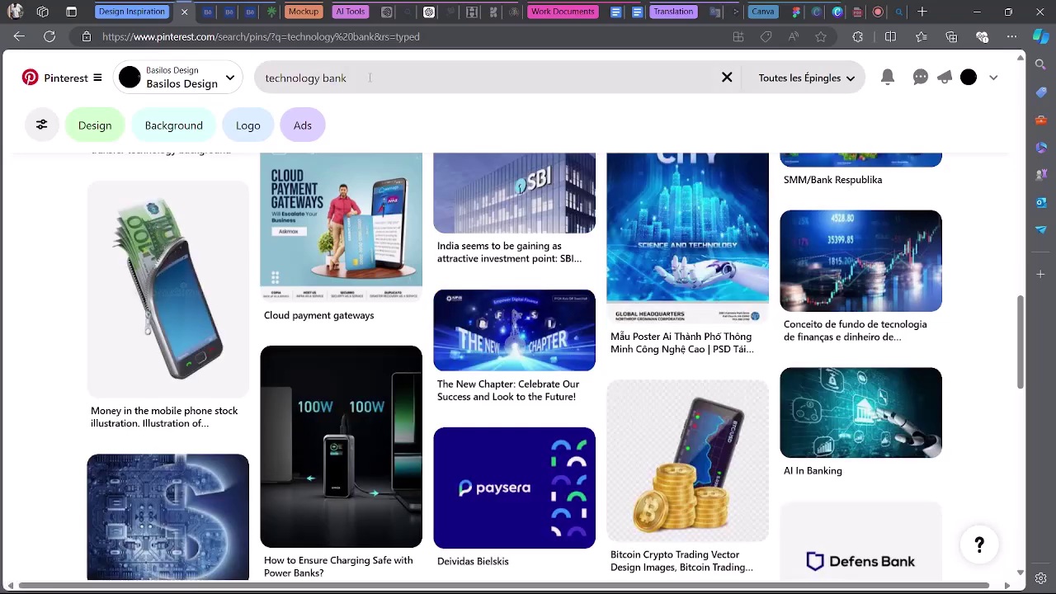
triple_click(369, 78)
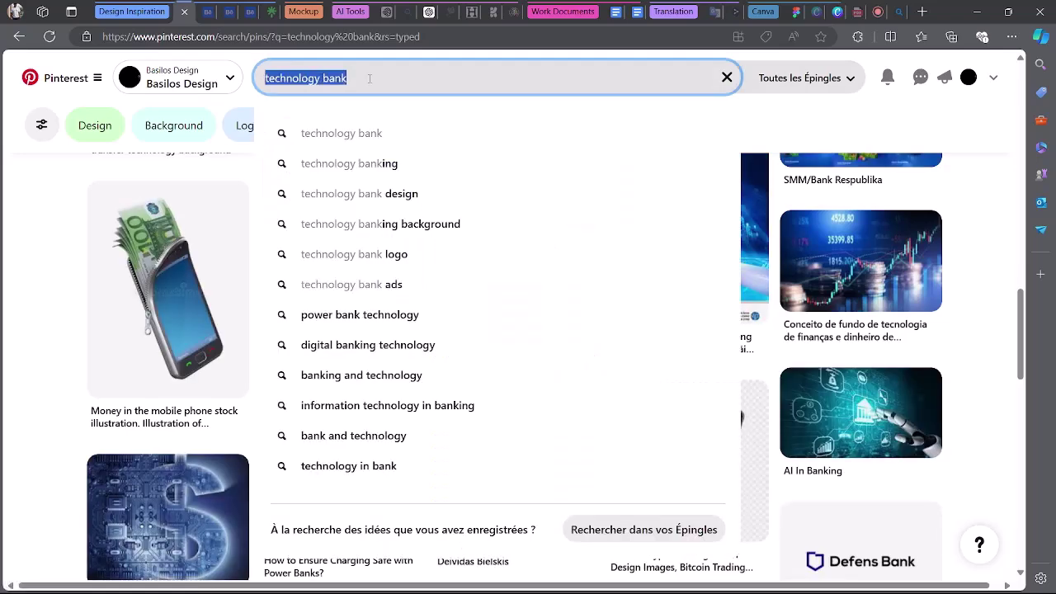
text(paix)
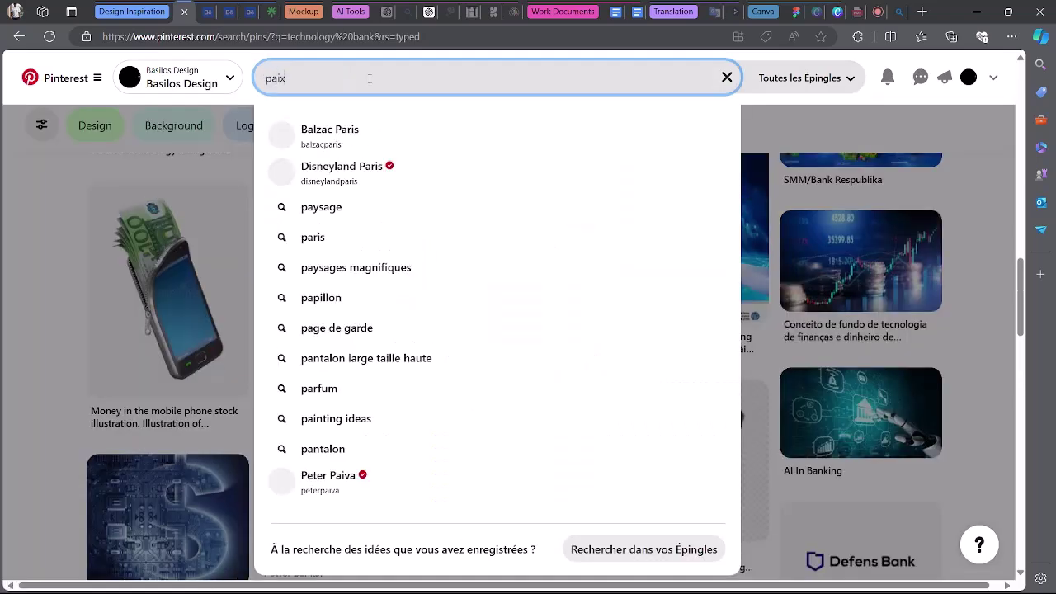
key(Return)
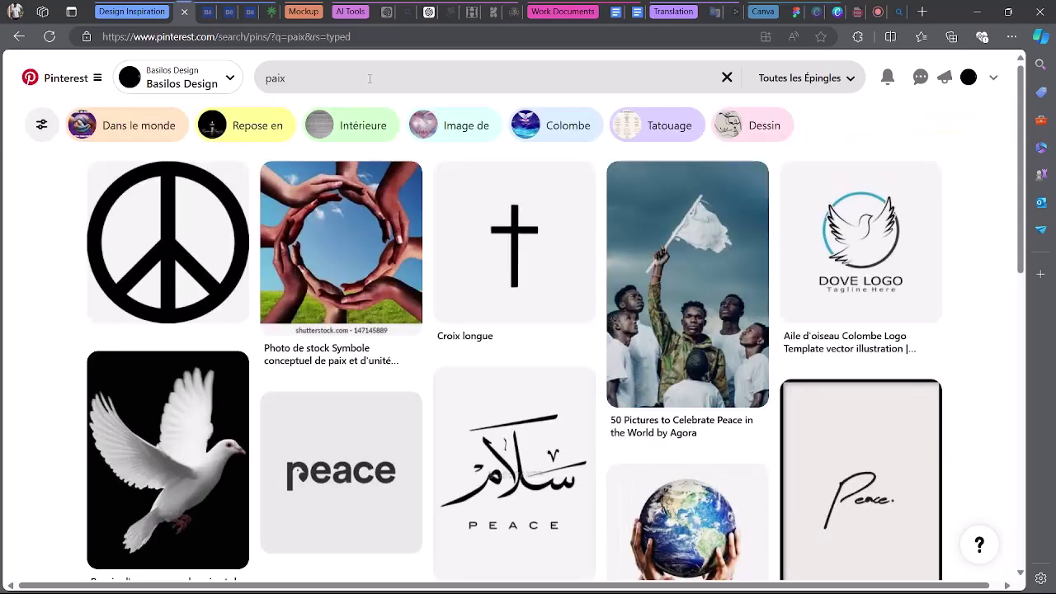
Scroll through the paix results of dove, peace-sign and meditation pins.
scroll(369, 78, down, 5)
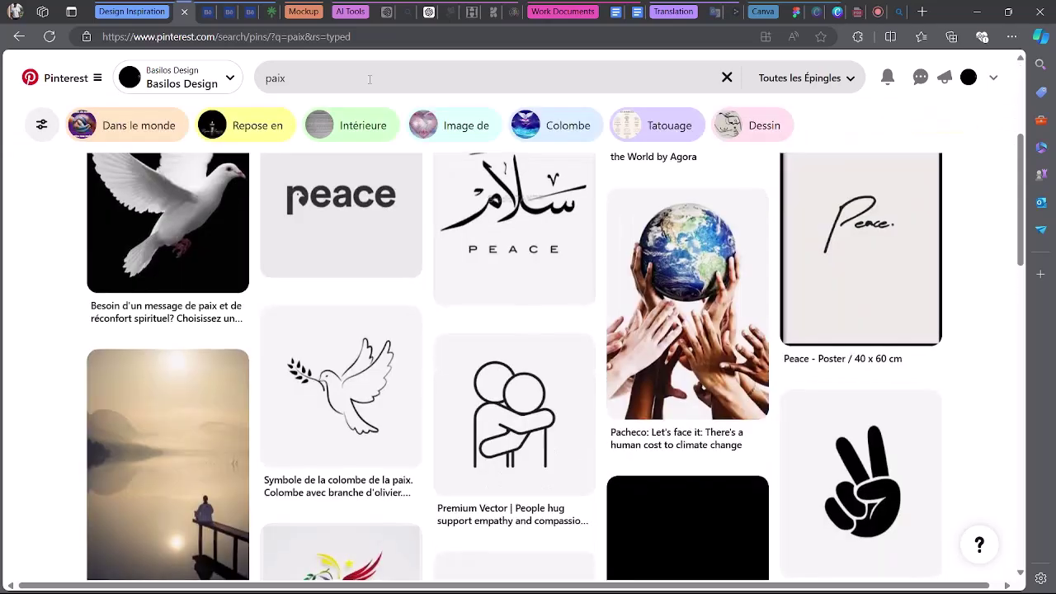
scroll(369, 79, down, 4)
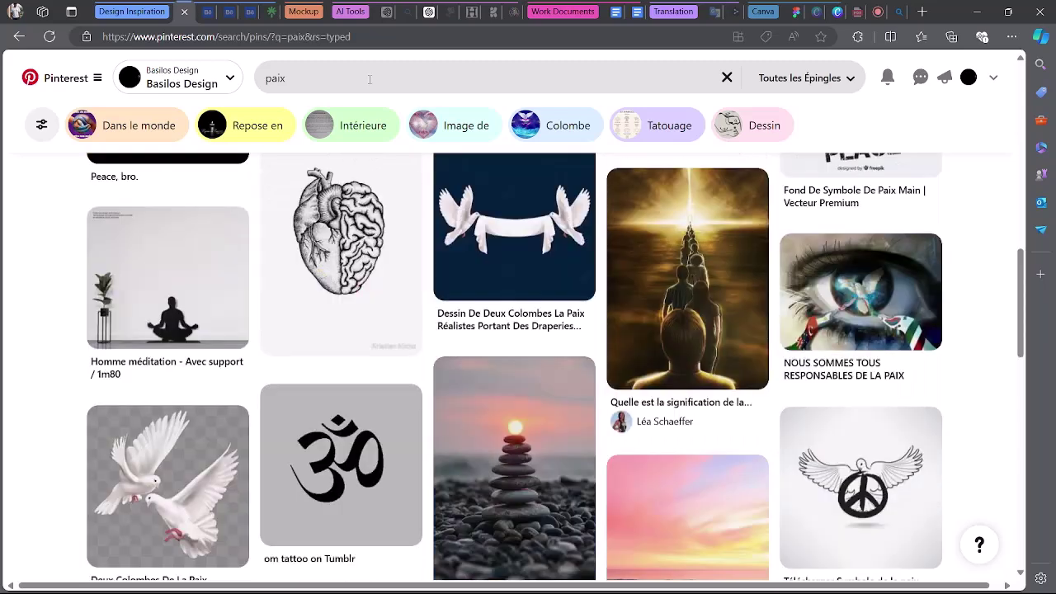
scroll(369, 78, up, 3)
scroll(370, 79, up, 4)
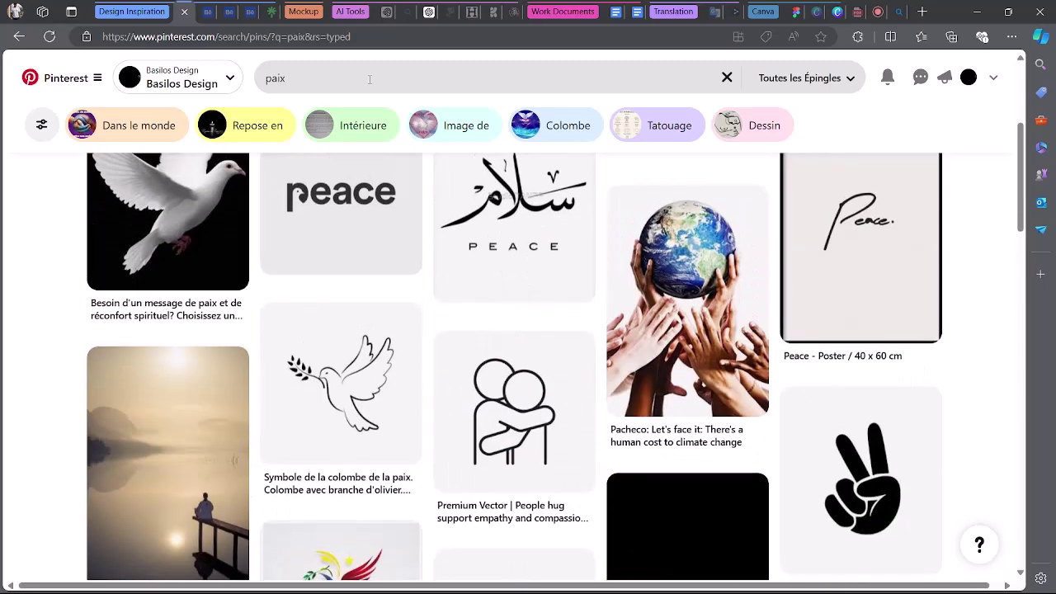
scroll(434, 304, down, 10)
scroll(434, 303, up, 9)
scroll(433, 303, down, 1)
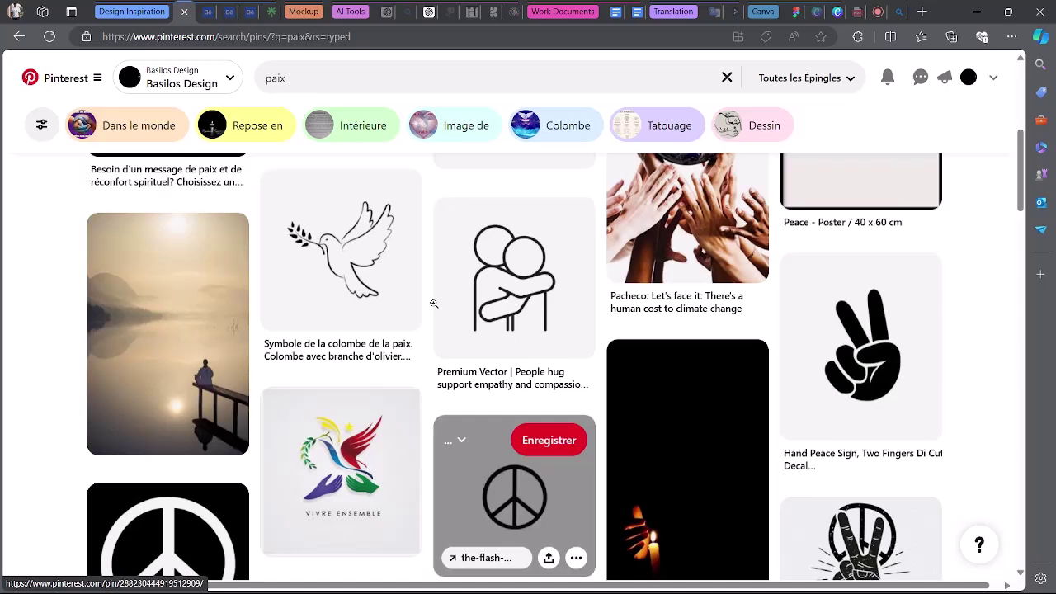
scroll(434, 303, down, 7)
scroll(684, 387, down, 2)
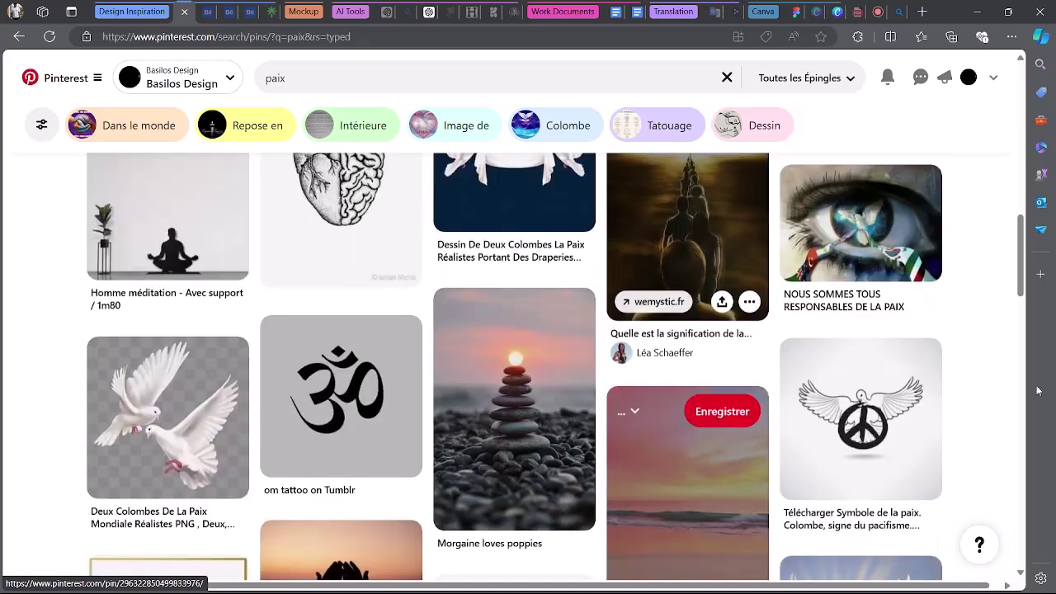
scroll(237, 361, down, 1)
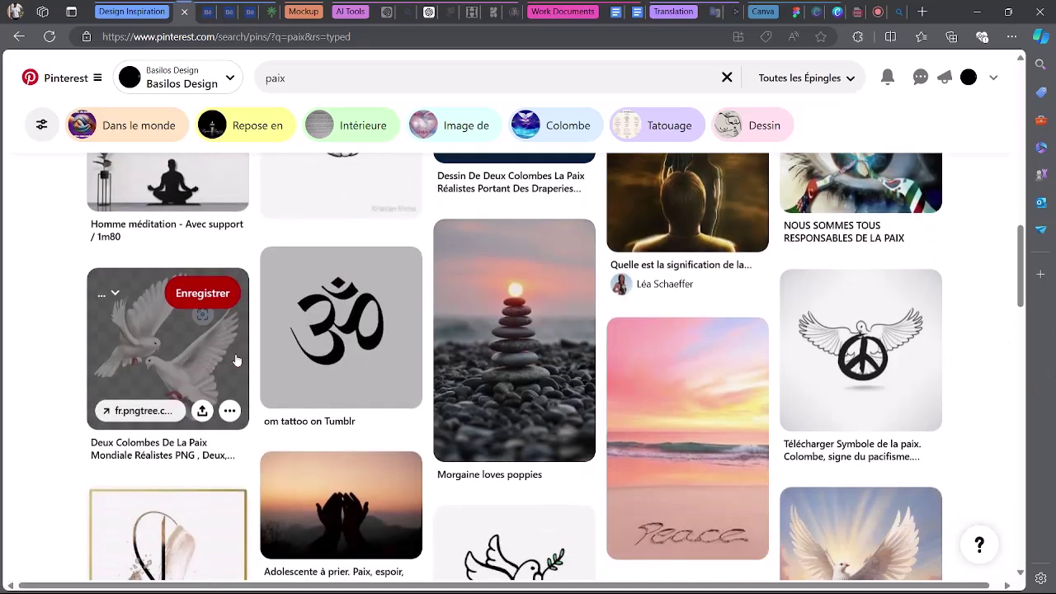
scroll(248, 351, up, 3)
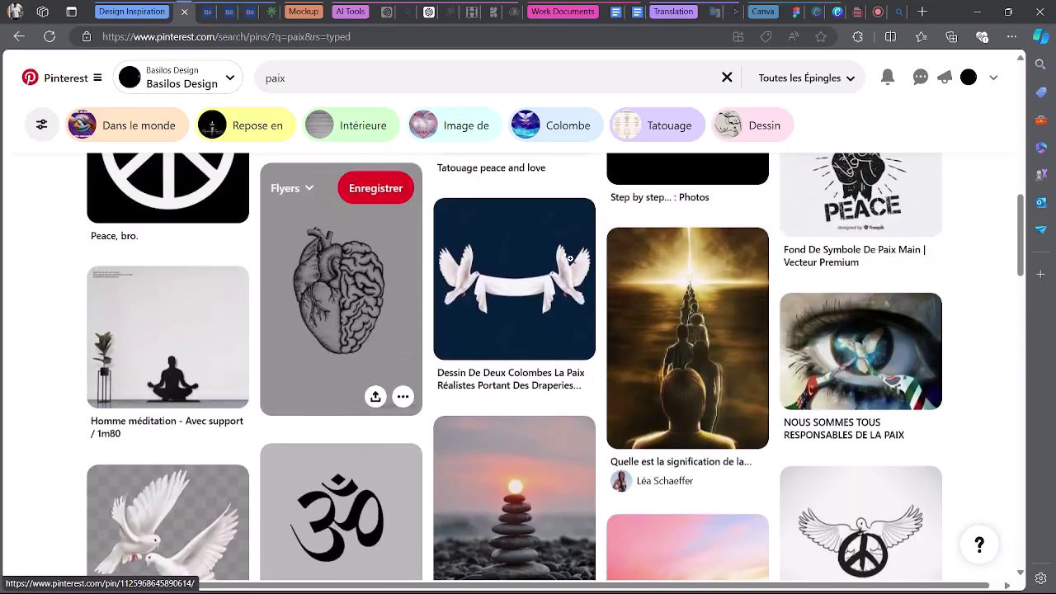
scroll(569, 258, down, 6)
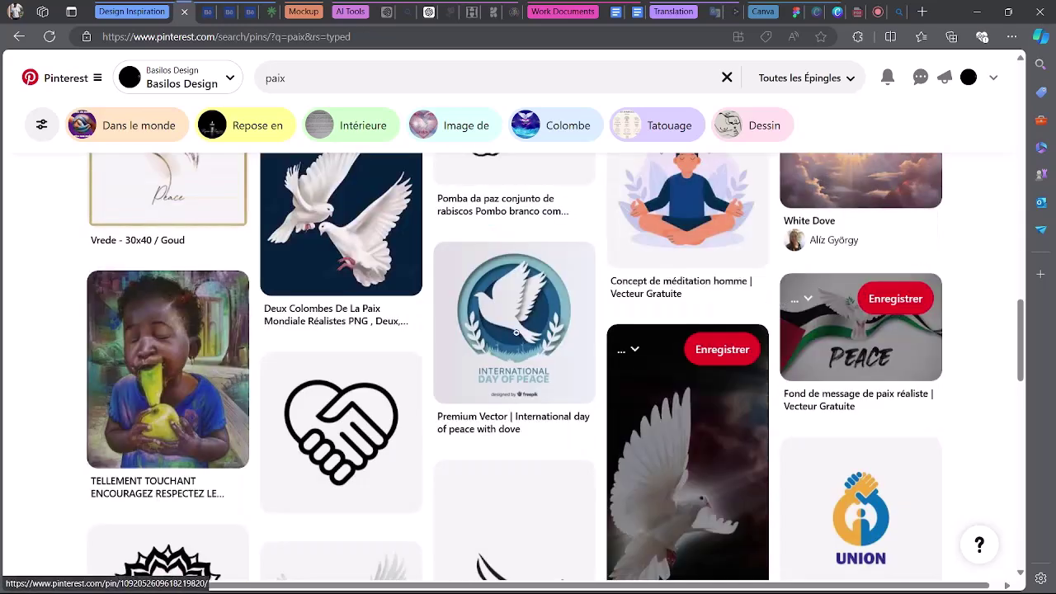
click(341, 74)
Search 'paix of technology', browse its world-peace and tech pins, then return to FigJam.
text(of technology)
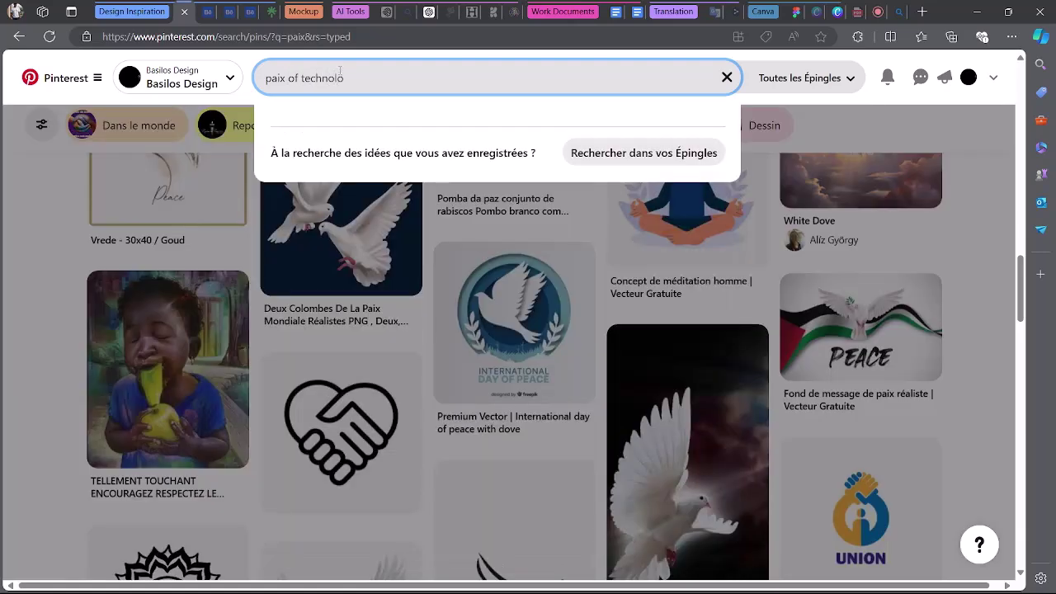
key(Return)
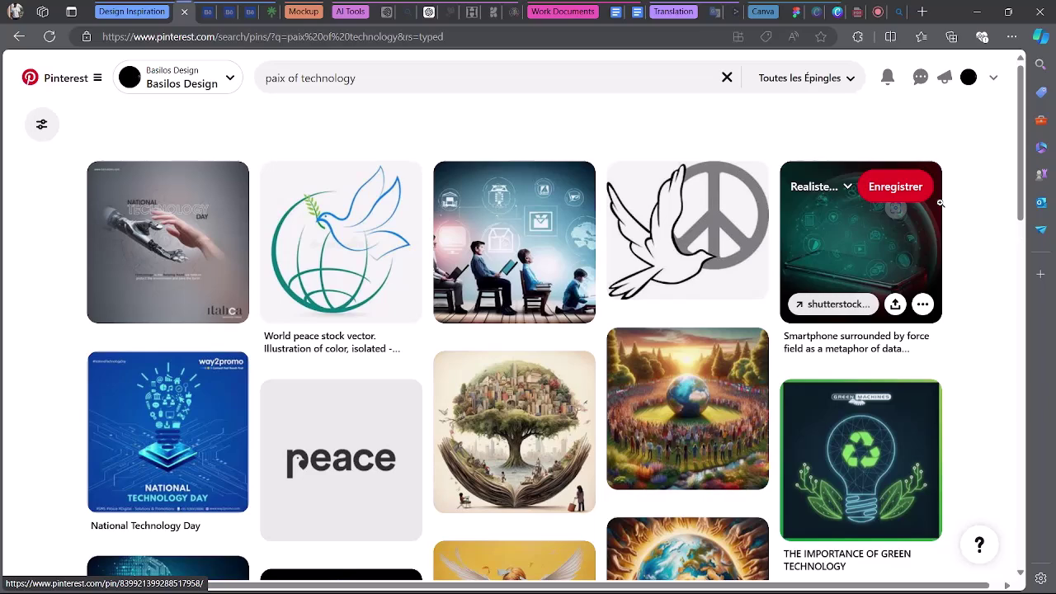
scroll(981, 245, down, 5)
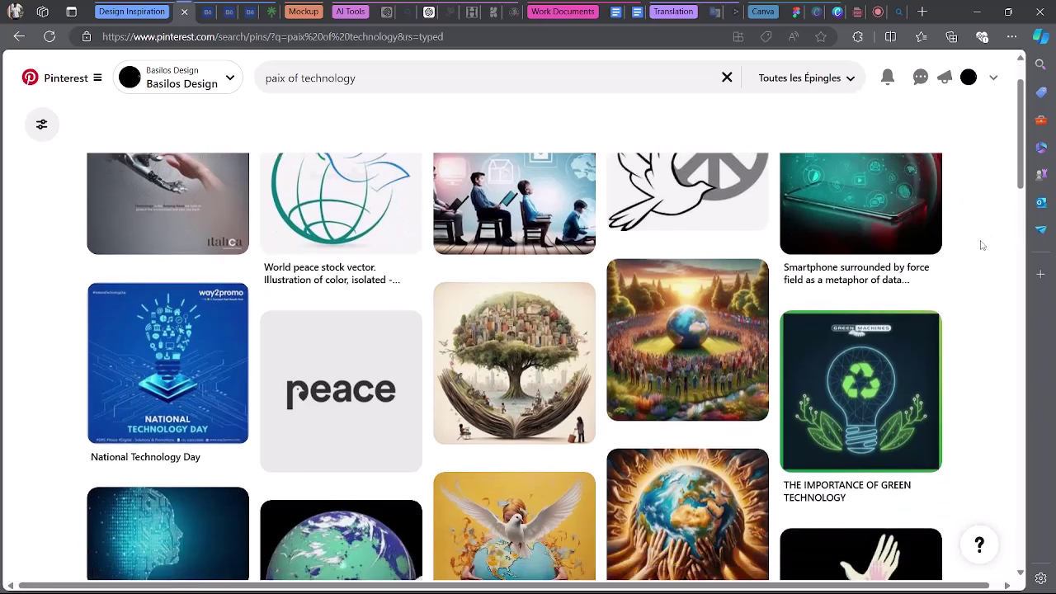
scroll(982, 246, down, 5)
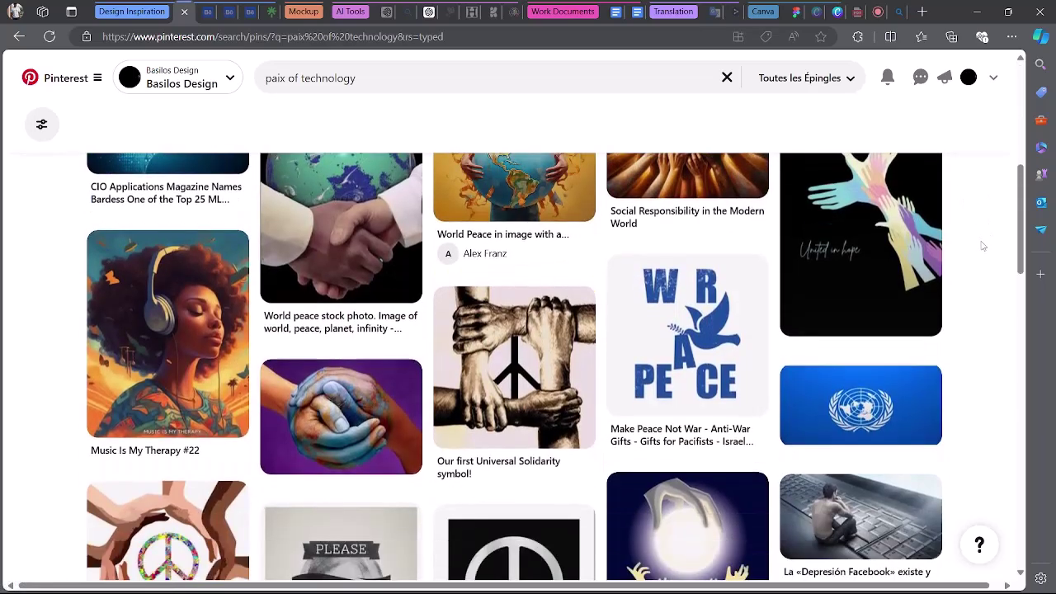
drag(1020, 278, 1007, 537)
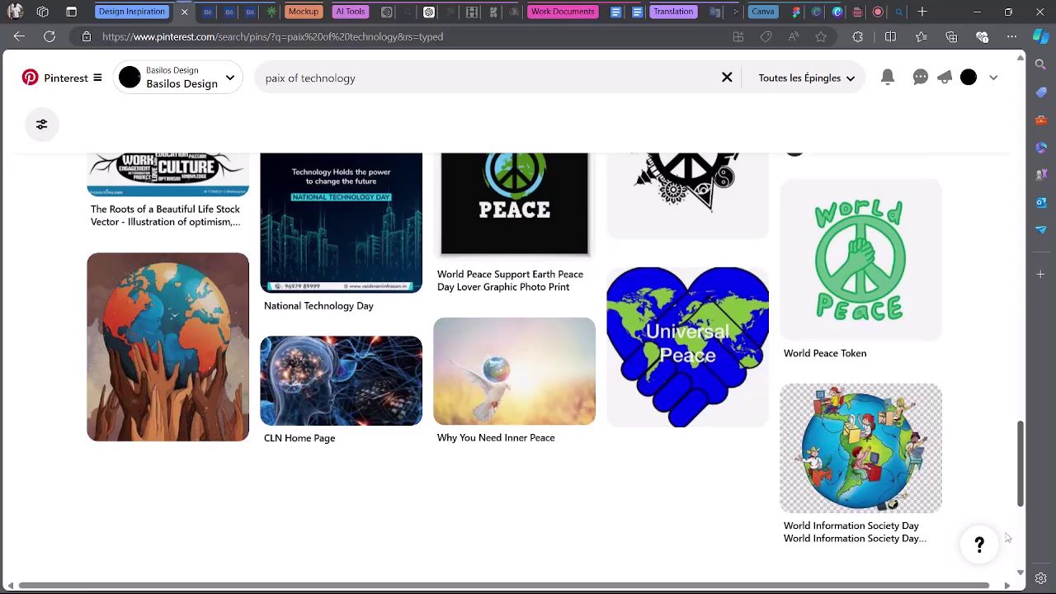
scroll(1006, 537, down, 4)
scroll(855, 396, down, 3)
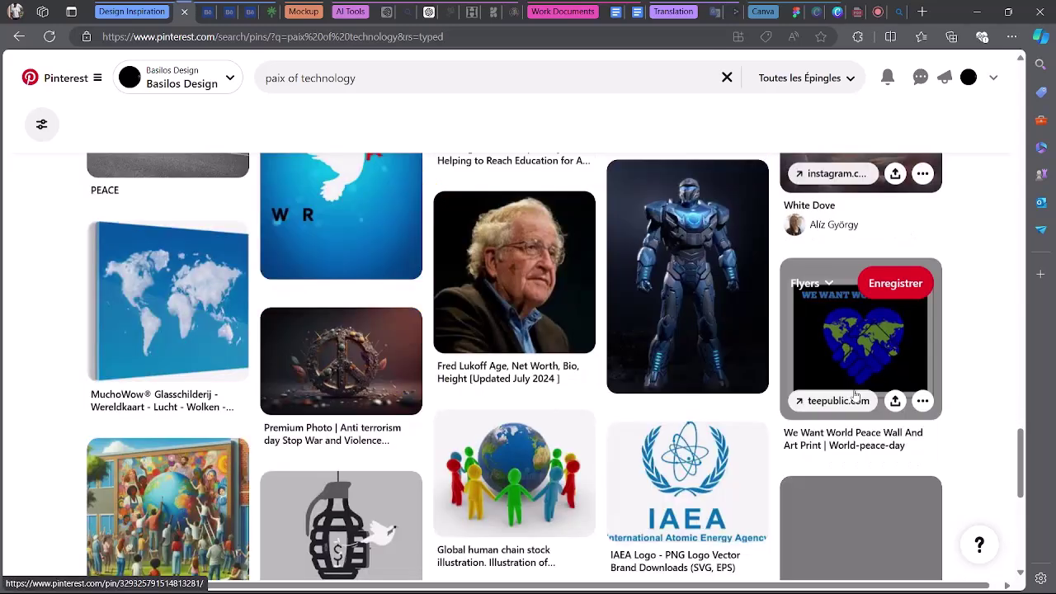
scroll(855, 395, down, 3)
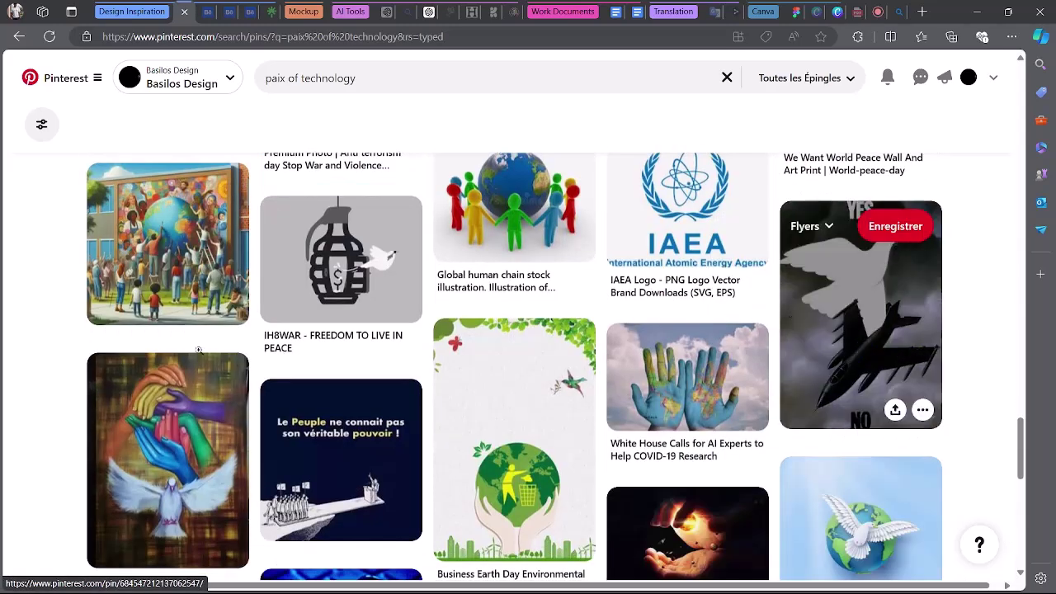
click(791, 9)
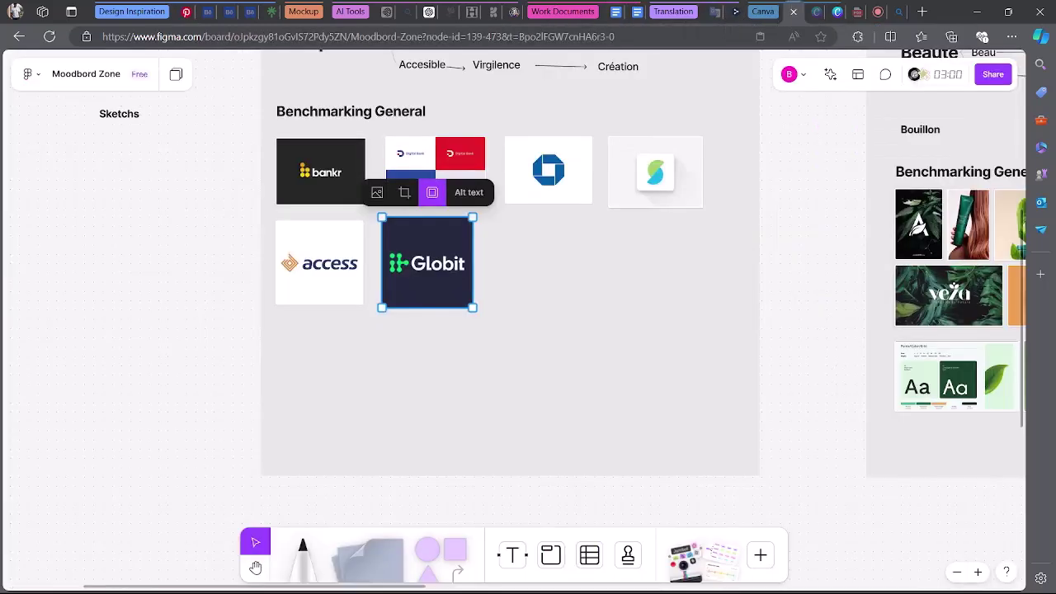
Deselect the Globit logo and scroll up to the Transparence keyword lists.
click(588, 302)
scroll(593, 297, up, 5)
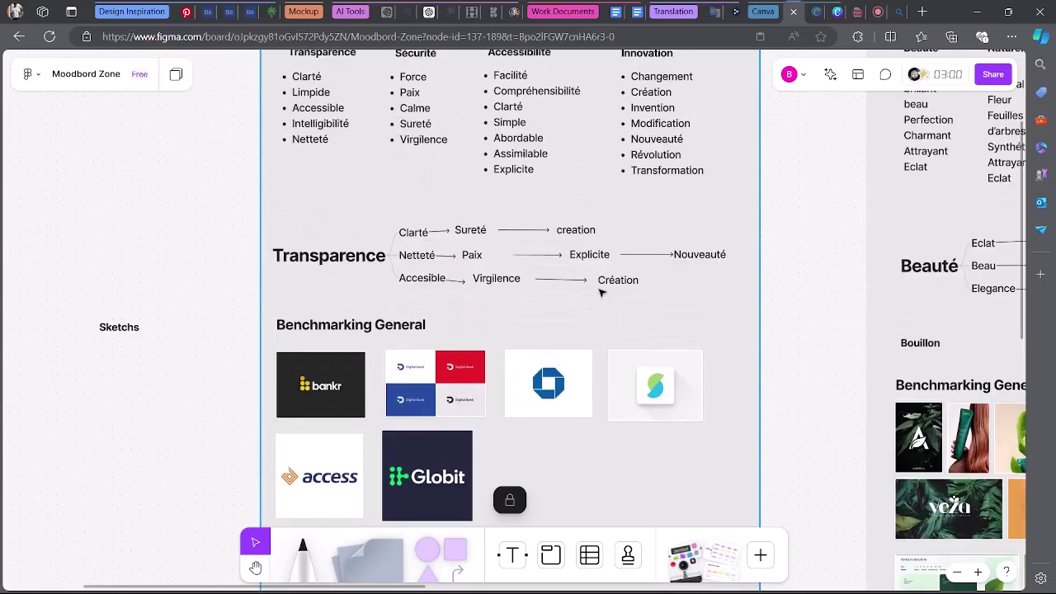
scroll(599, 292, up, 1)
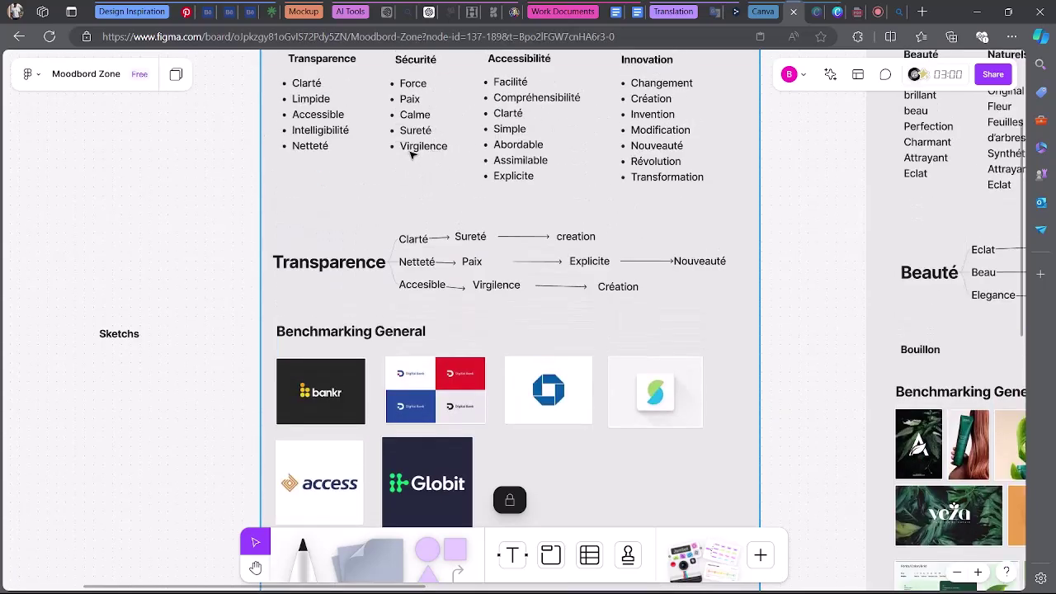
Search Pinterest for 'virgilence' and scroll through the results.
click(189, 8)
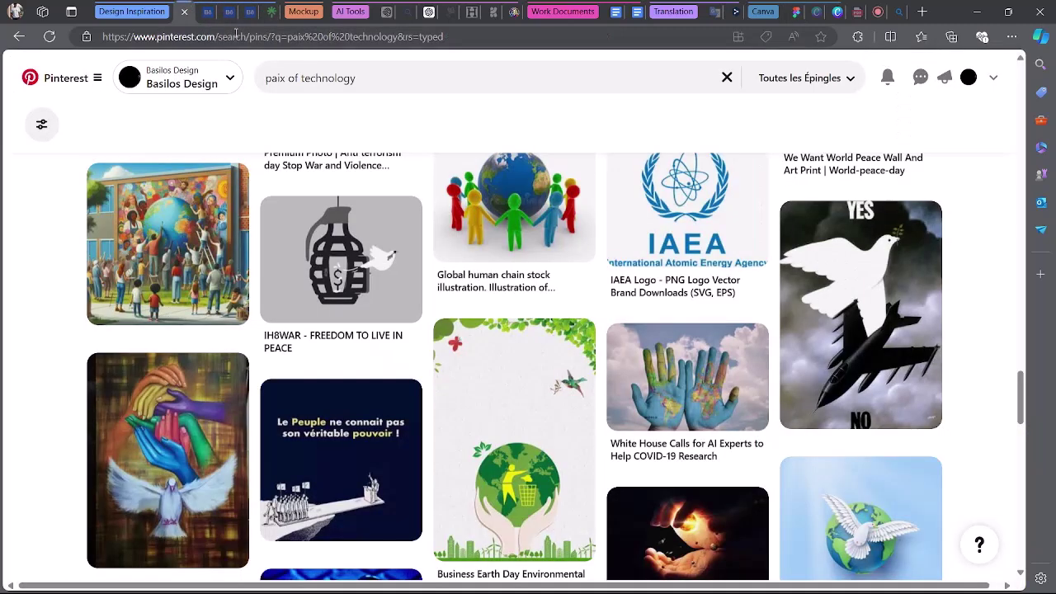
click(380, 79)
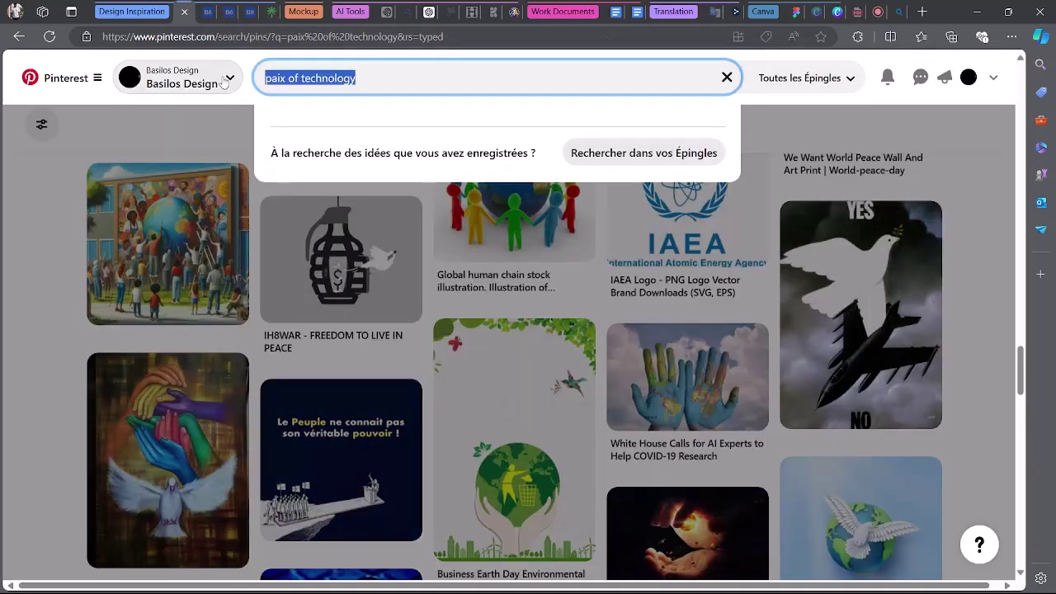
text(vir)
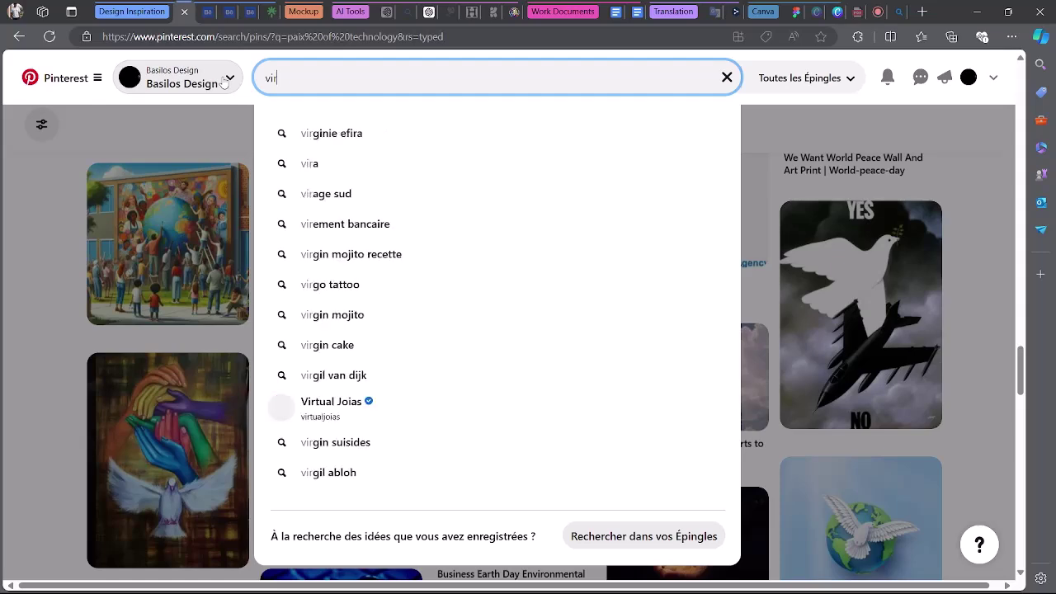
text(gilence)
key(Return)
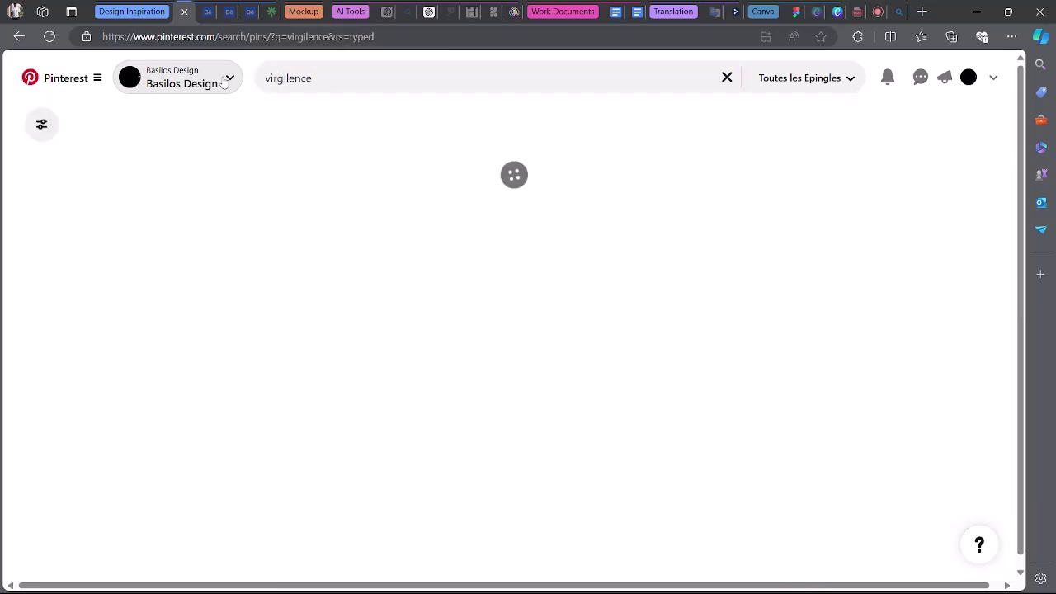
scroll(474, 194, down, 4)
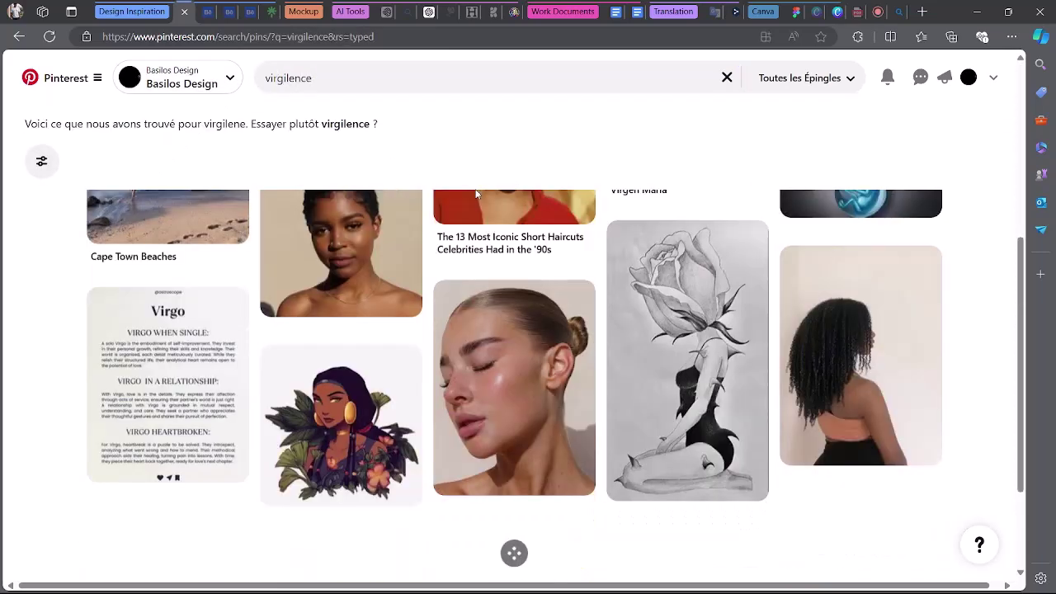
scroll(511, 346, down, 3)
scroll(677, 318, down, 5)
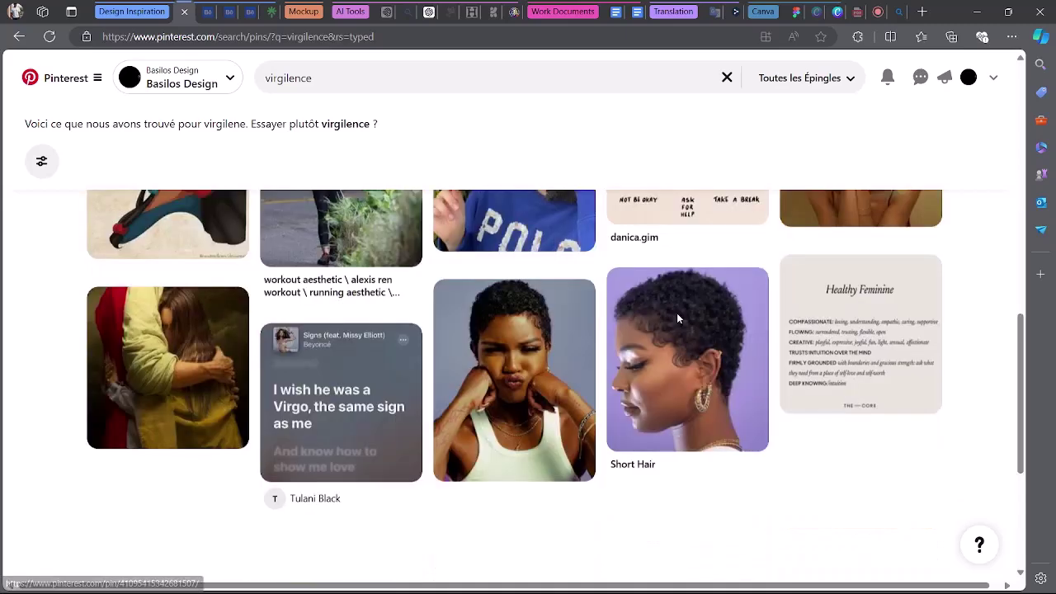
scroll(677, 318, down, 3)
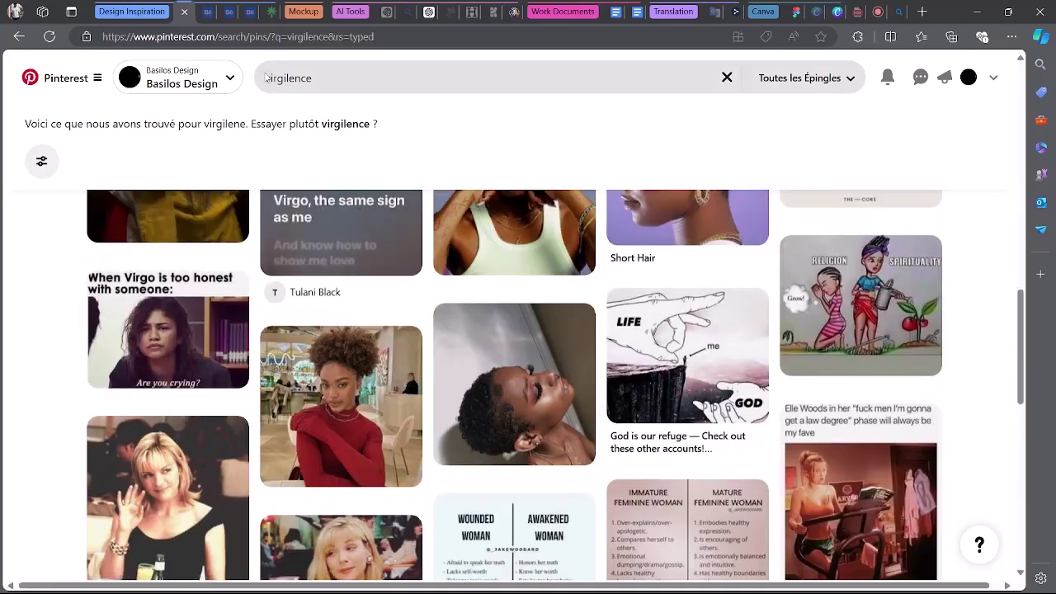
Narrow the search to 'logo virgilence' and browse the cross, dove and heart logo pins.
click(266, 78)
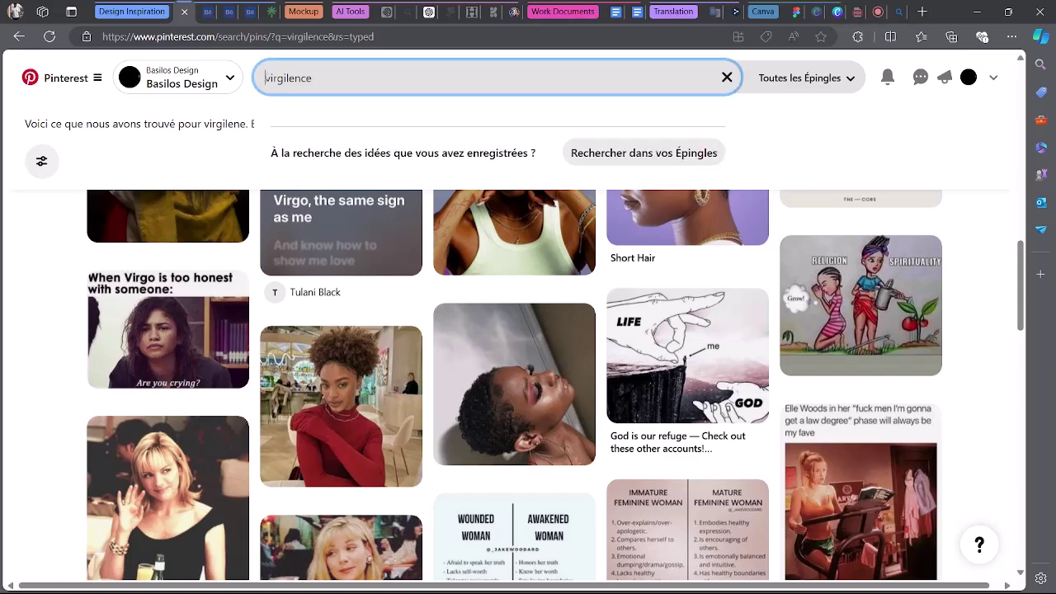
text(logo)
key(Return)
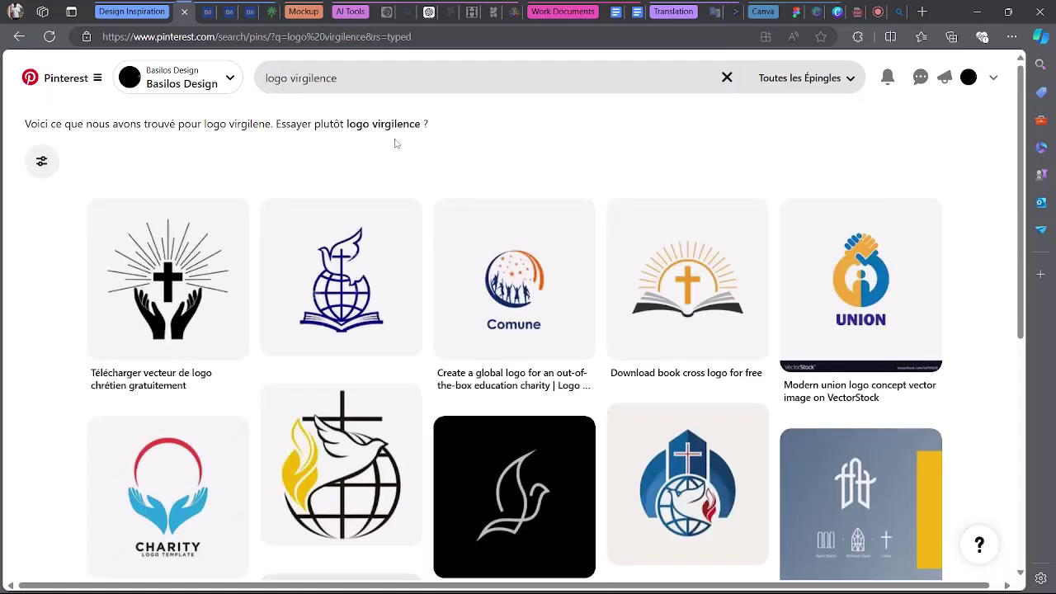
scroll(980, 240, down, 4)
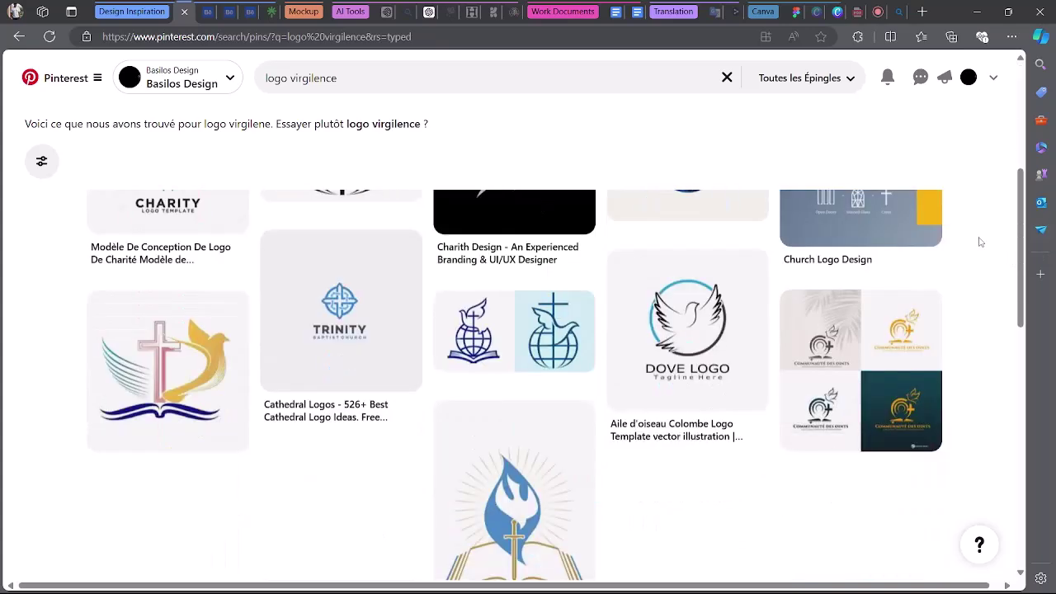
scroll(980, 241, down, 4)
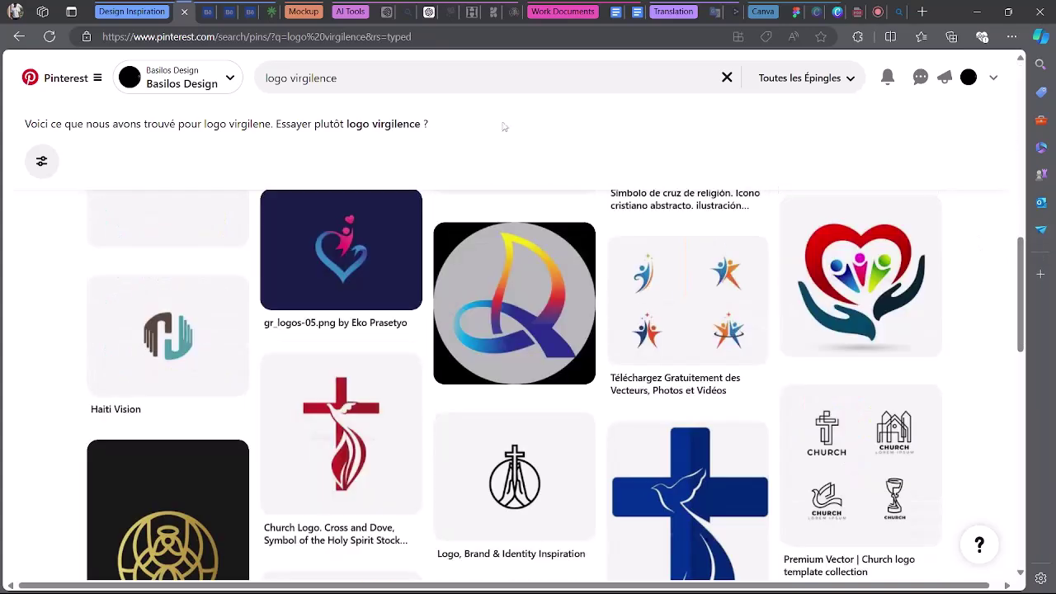
Search Pinterest for 'logo virgilence technology'.
click(371, 81)
text(technolo)
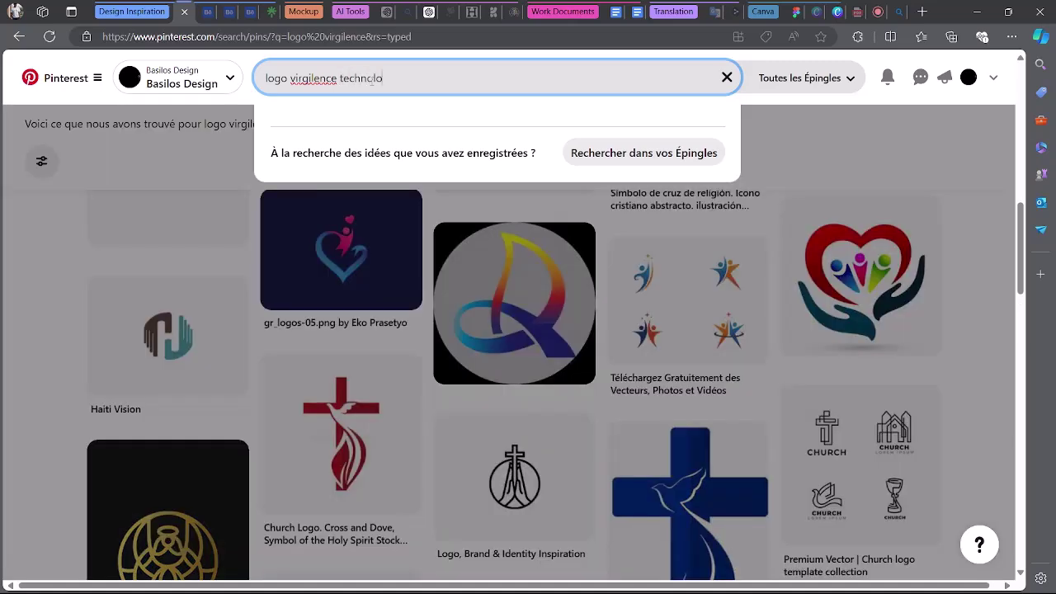
text(gy)
key(Return)
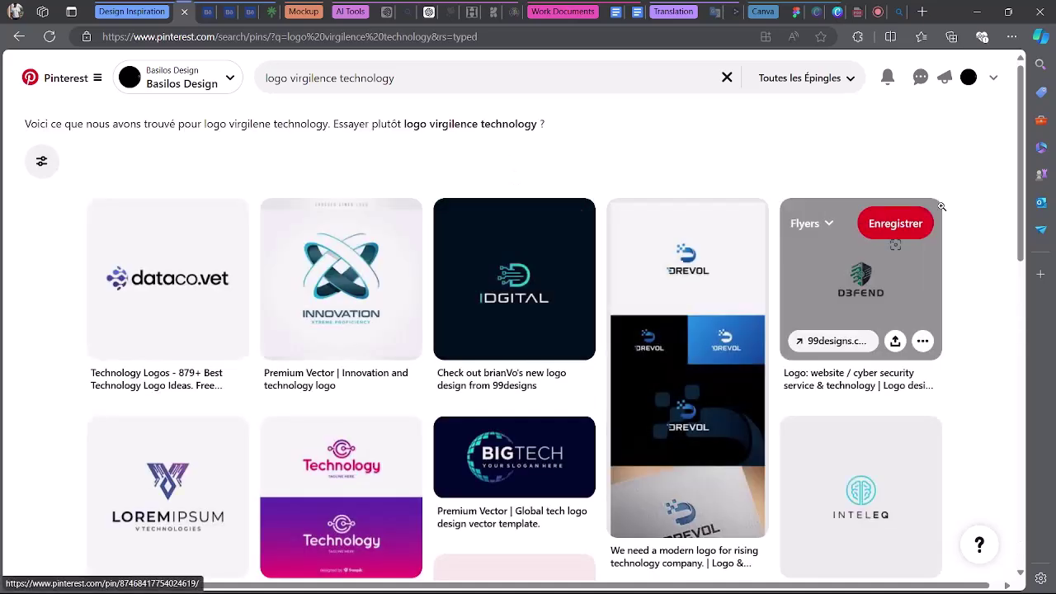
Start saving the dataco.vet logo pin image, then cancel the save.
right_click(110, 286)
click(311, 350)
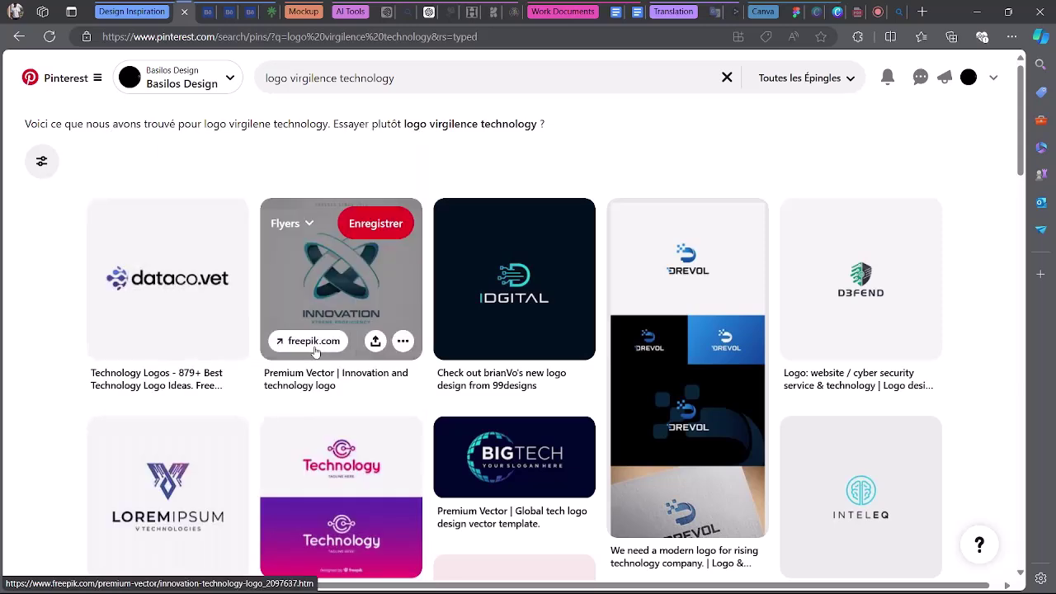
scroll(572, 348, down, 4)
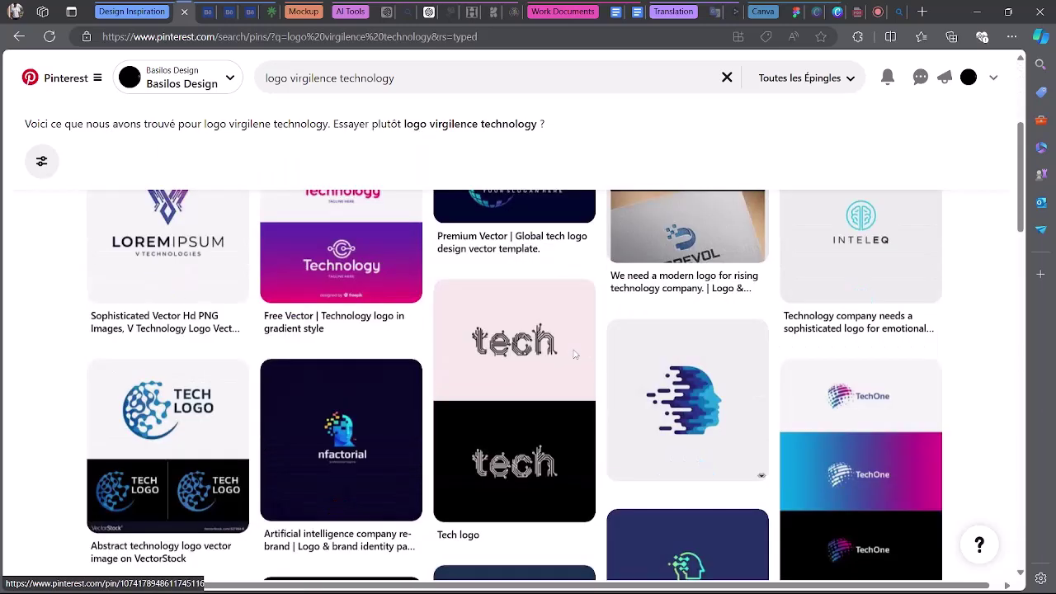
scroll(575, 353, down, 7)
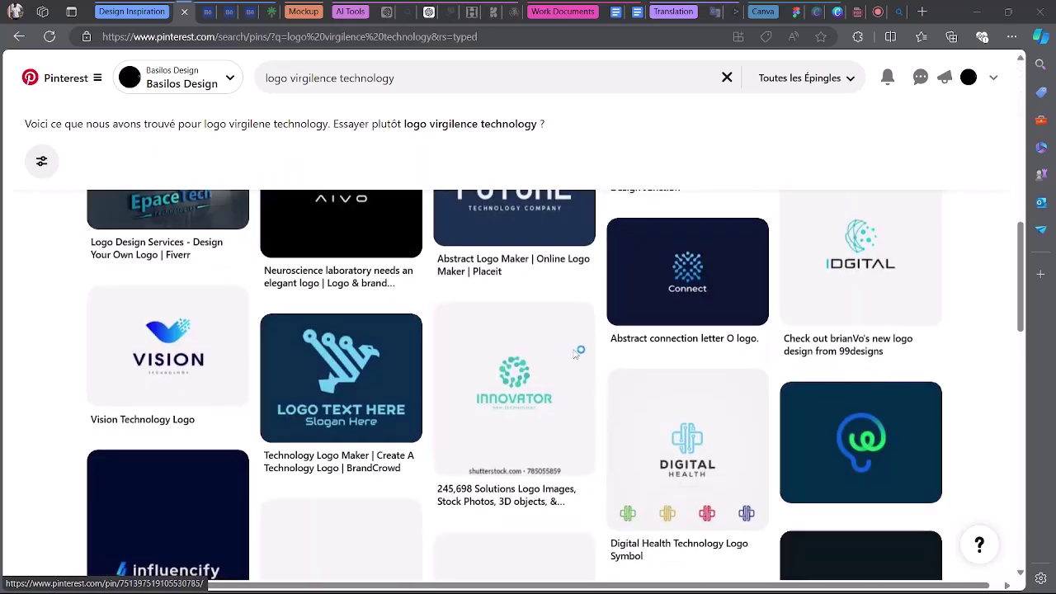
click(479, 306)
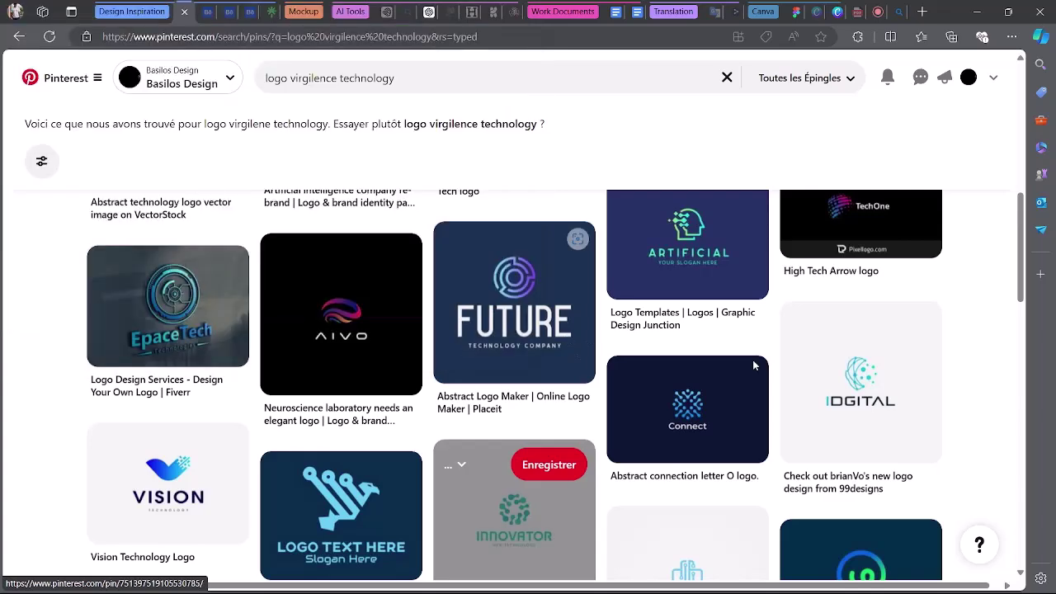
Scroll through tech logo pins such as IDGITAL, Innovation, BIGTECH and D3FEND.
scroll(753, 365, down, 5)
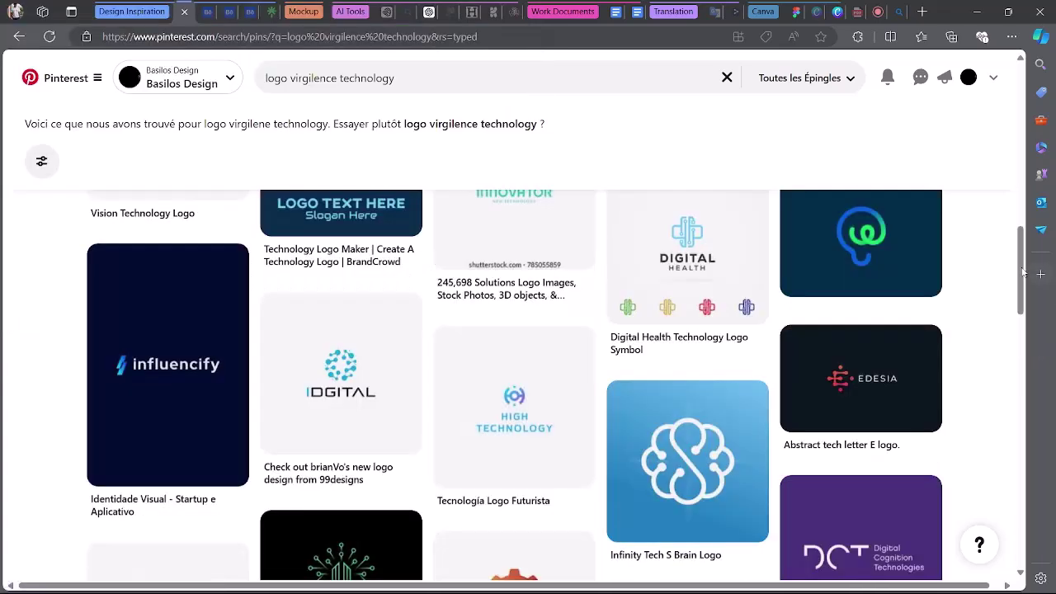
drag(1023, 273, 1030, 506)
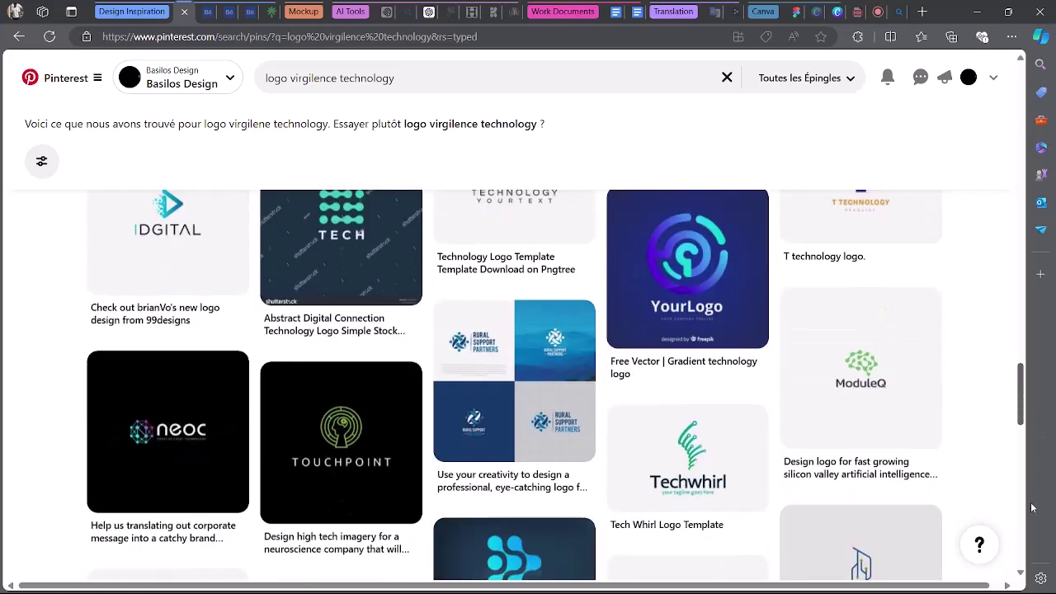
scroll(1031, 507, down, 2)
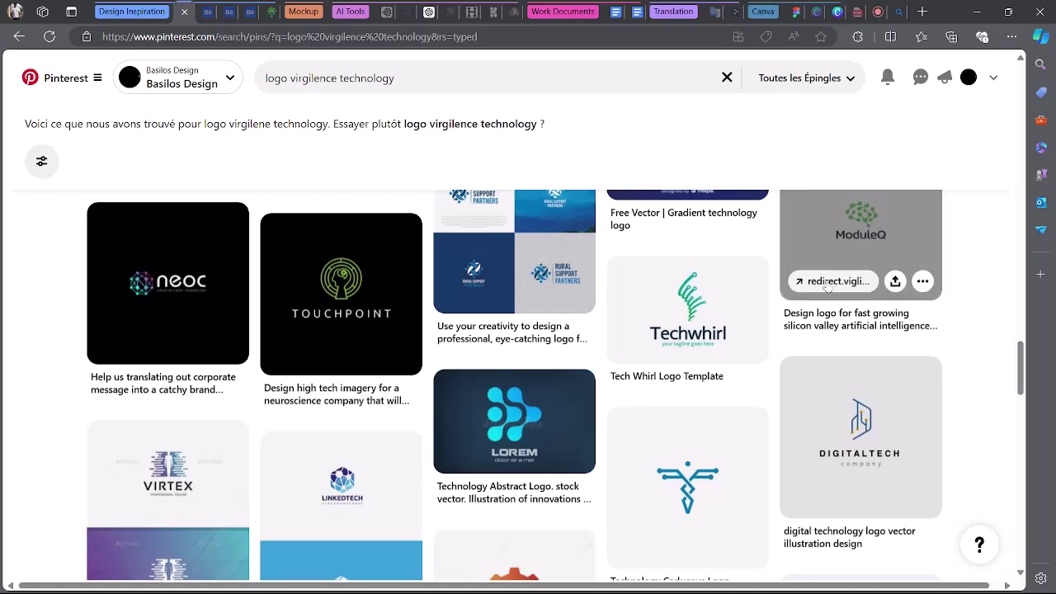
scroll(527, 280, down, 5)
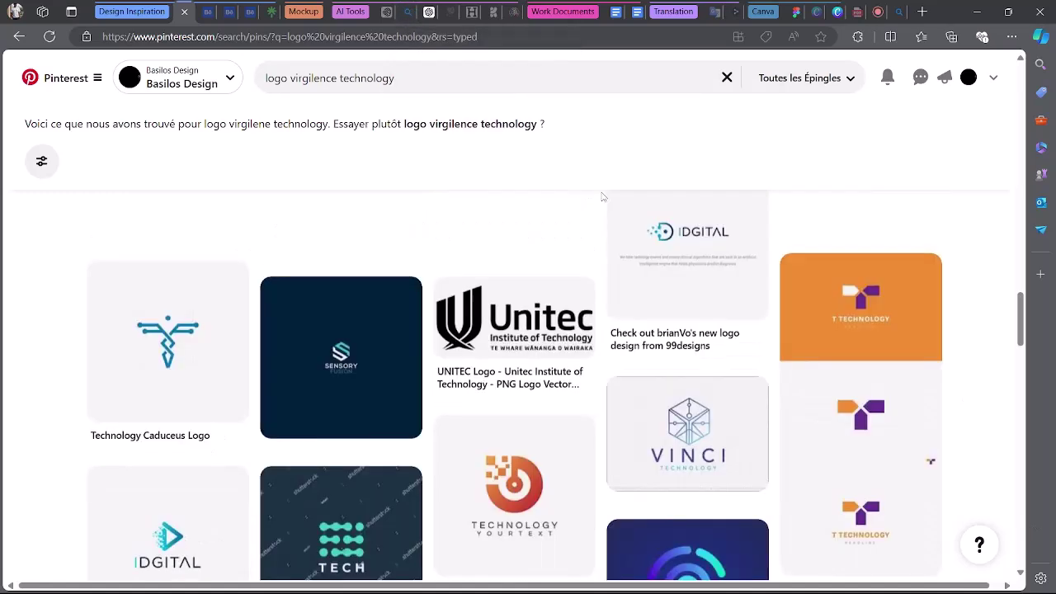
drag(1020, 326, 1020, 99)
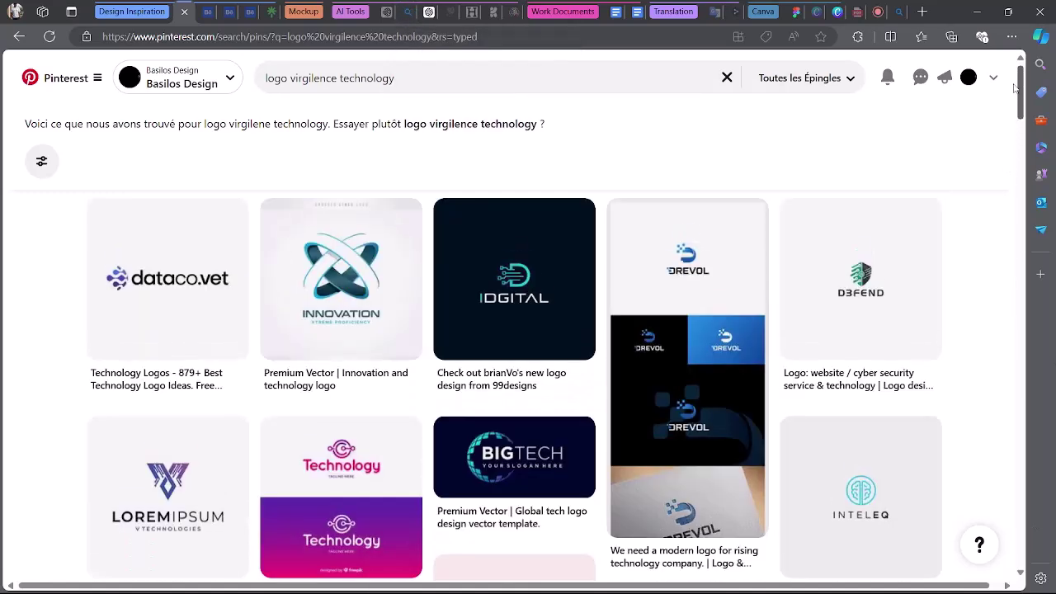
Return to the Google Meet call with the chat showing the Design Thinking and SWOT message.
click(870, 6)
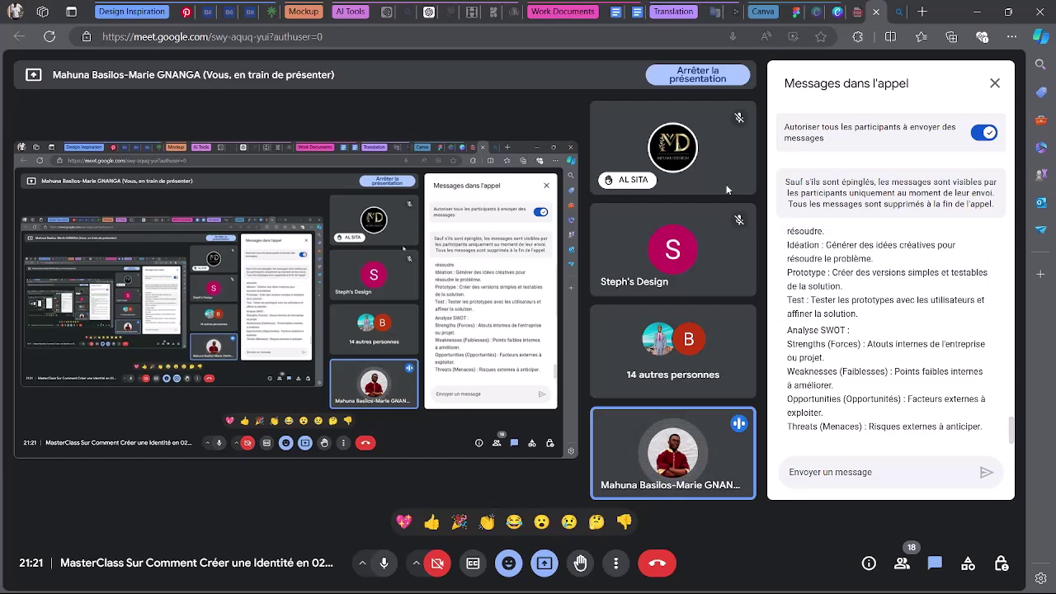
Scroll the SOLIDIS Brief to the Brief Créatif page and select the Positionnement paragraph.
click(624, 11)
scroll(595, 319, up, 10)
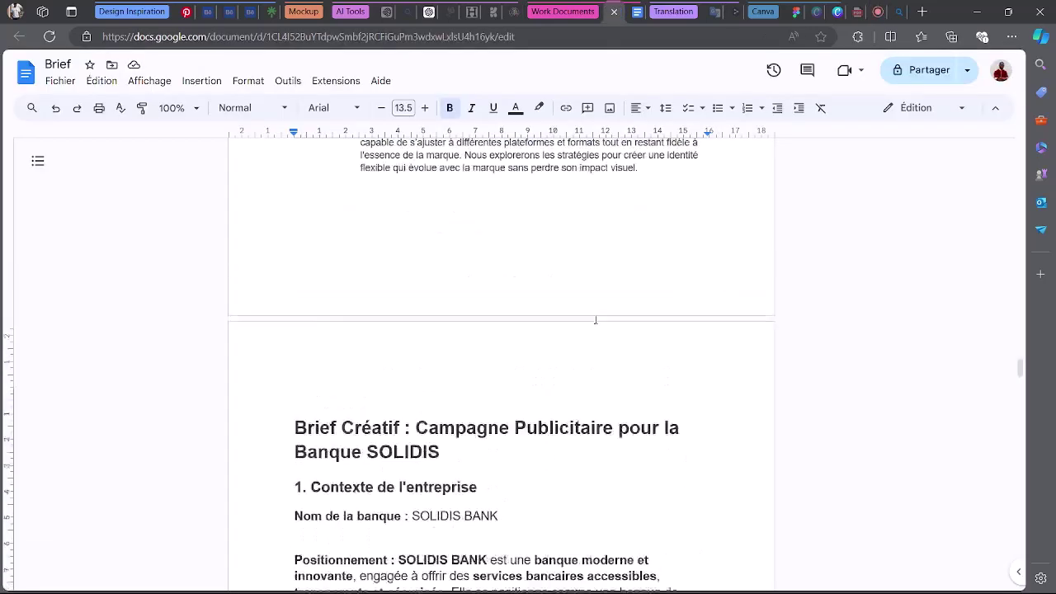
scroll(595, 319, down, 7)
scroll(596, 320, down, 2)
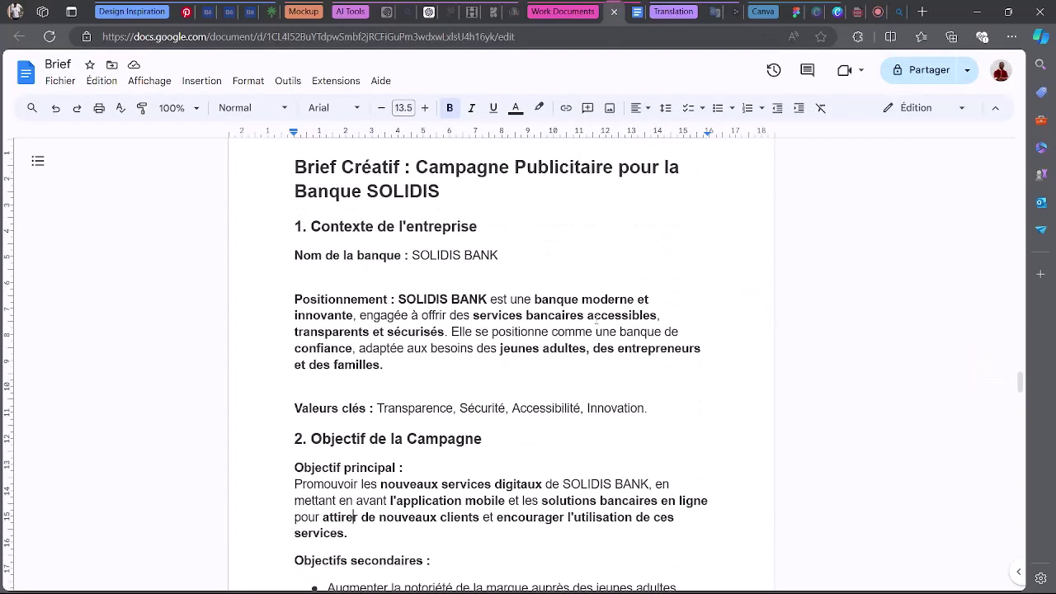
scroll(596, 320, down, 2)
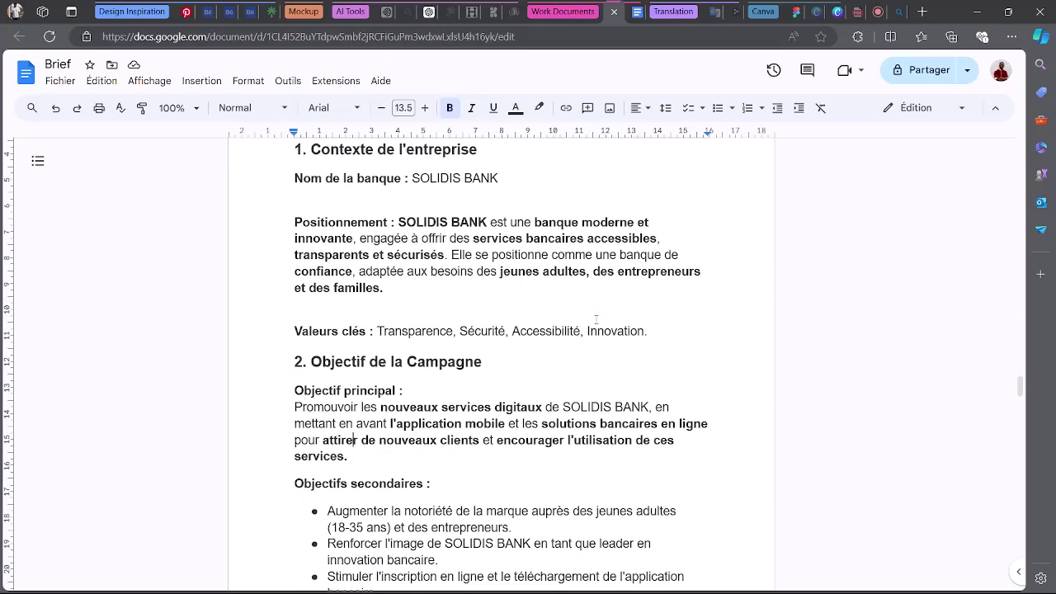
scroll(518, 316, up, 2)
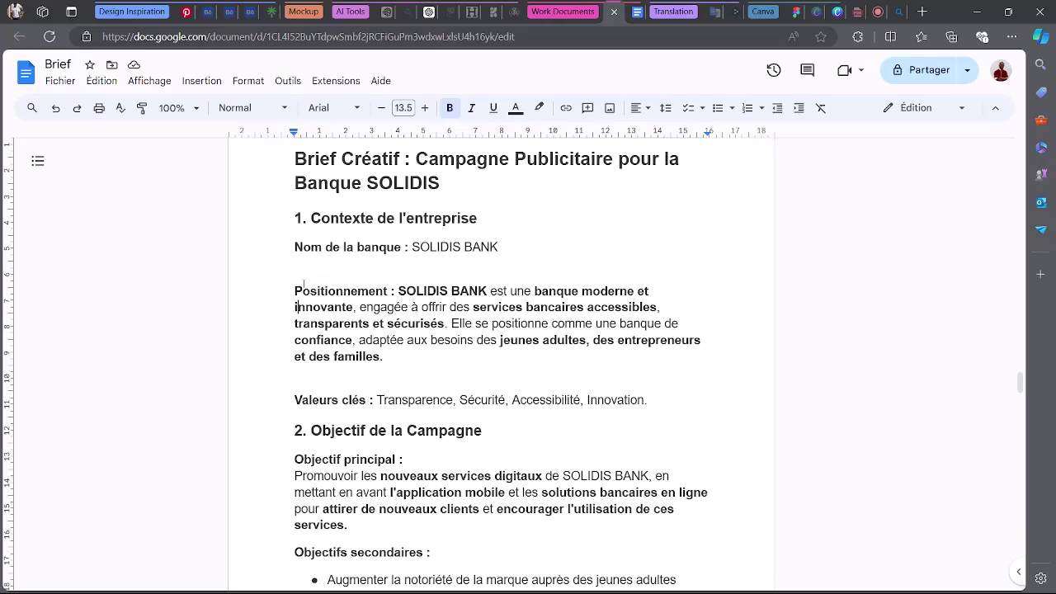
drag(295, 290, 528, 358)
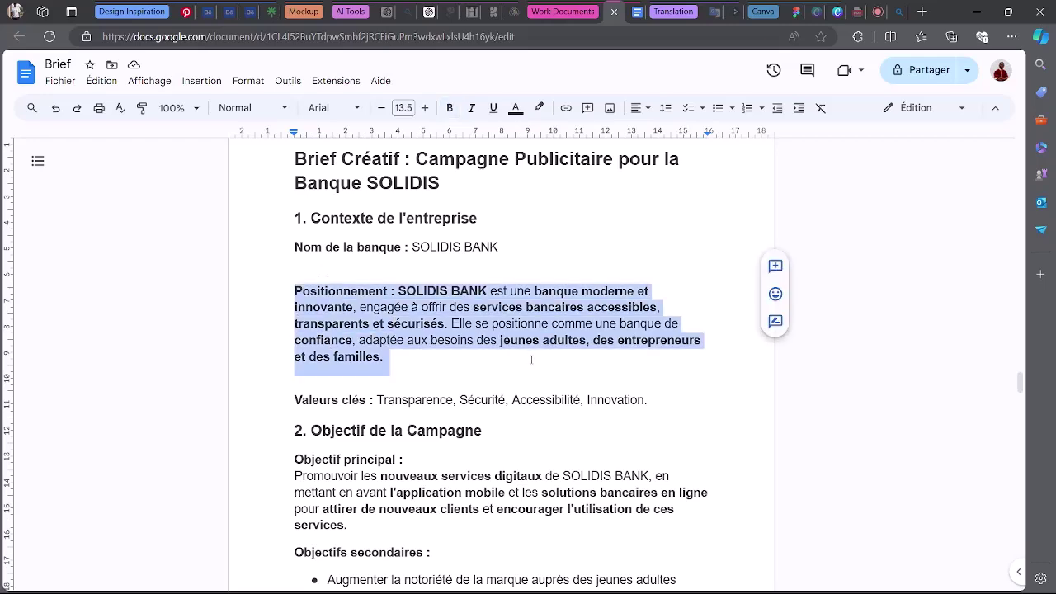
click(428, 12)
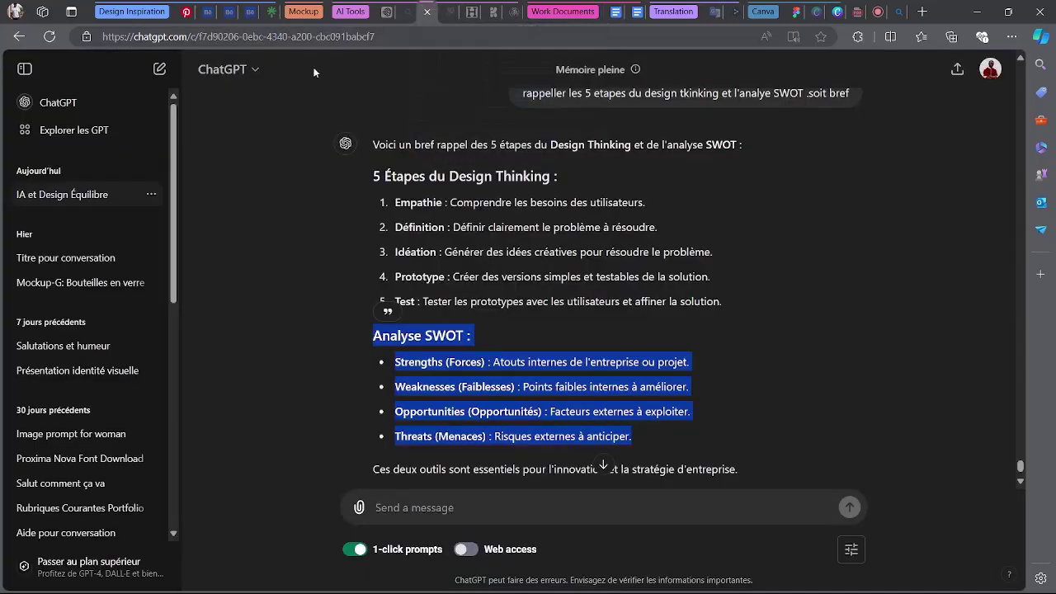
In a new chat, send 'salut !', then announce working together on a bank's visual identity.
click(78, 97)
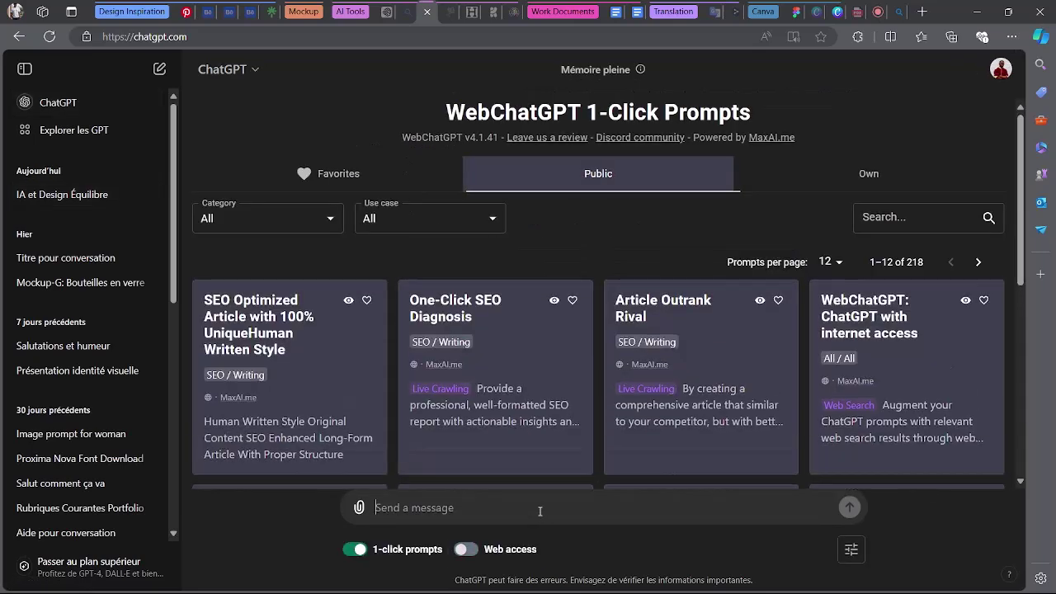
text(salu)
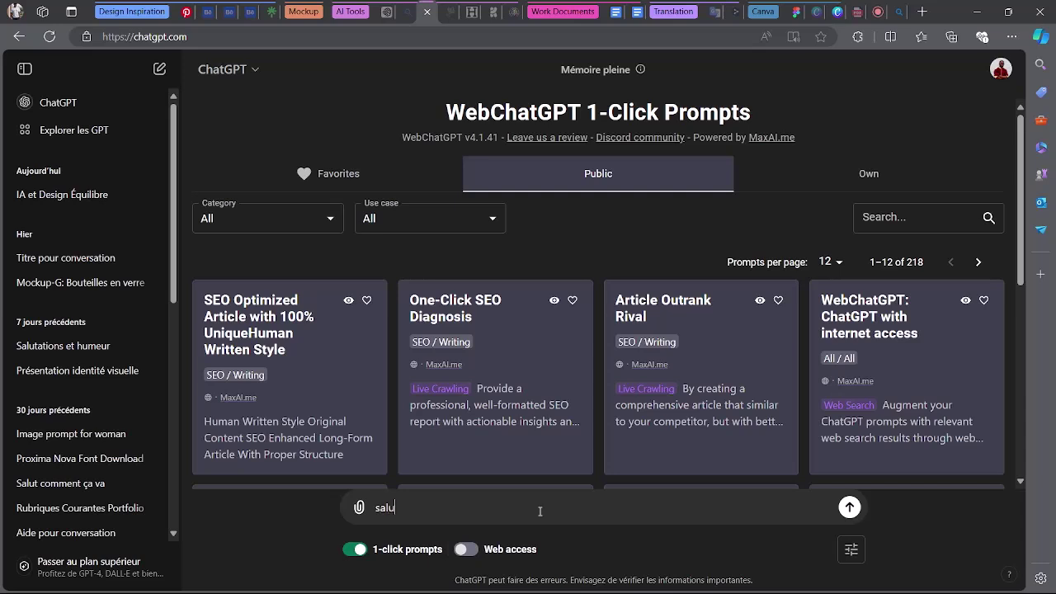
text(t !)
key(Return)
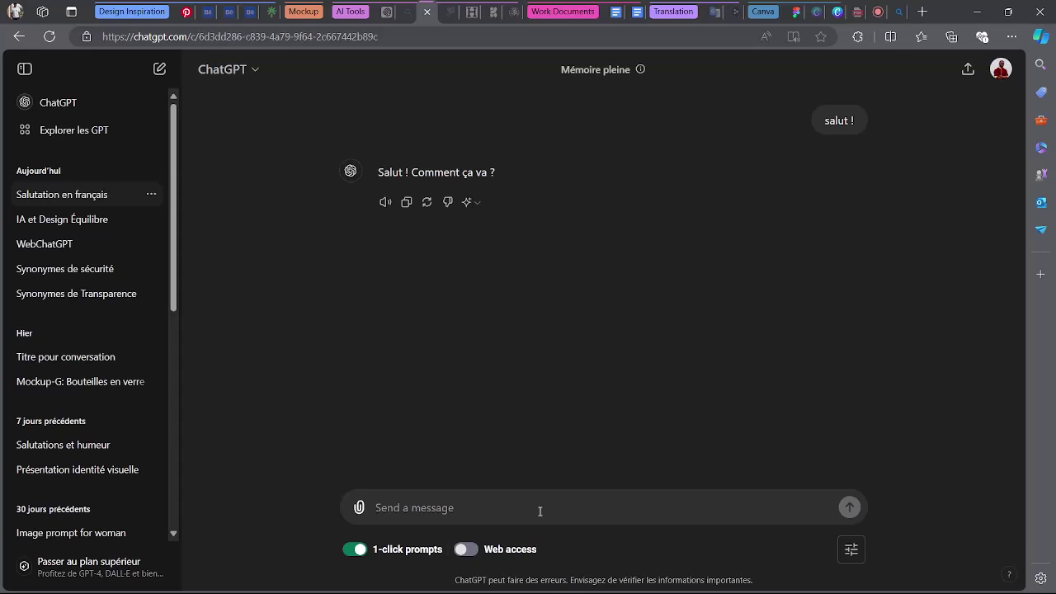
text(auj)
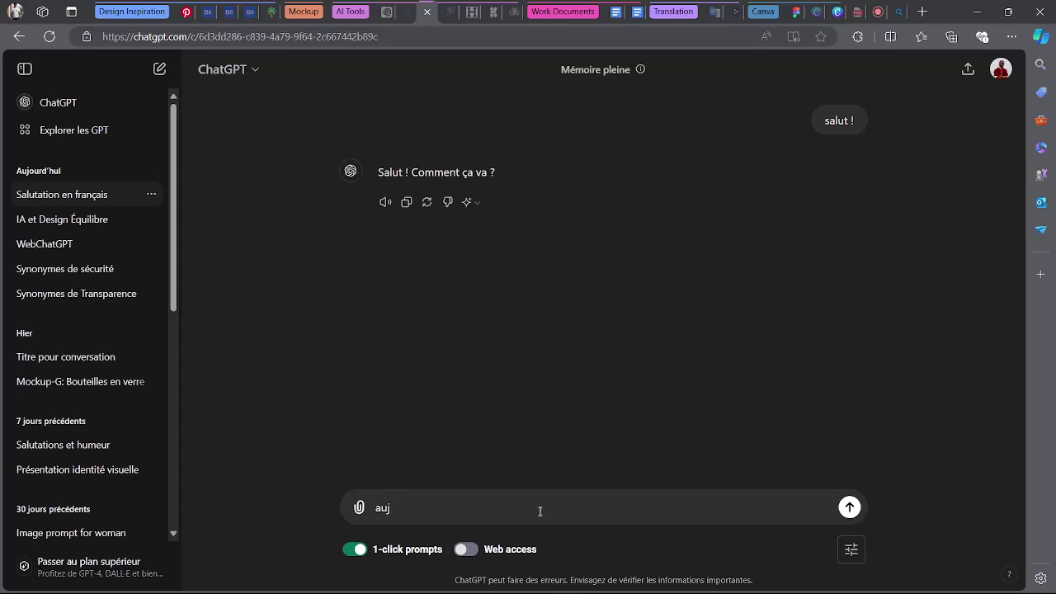
text(jouurd'hui nous allons travailler )
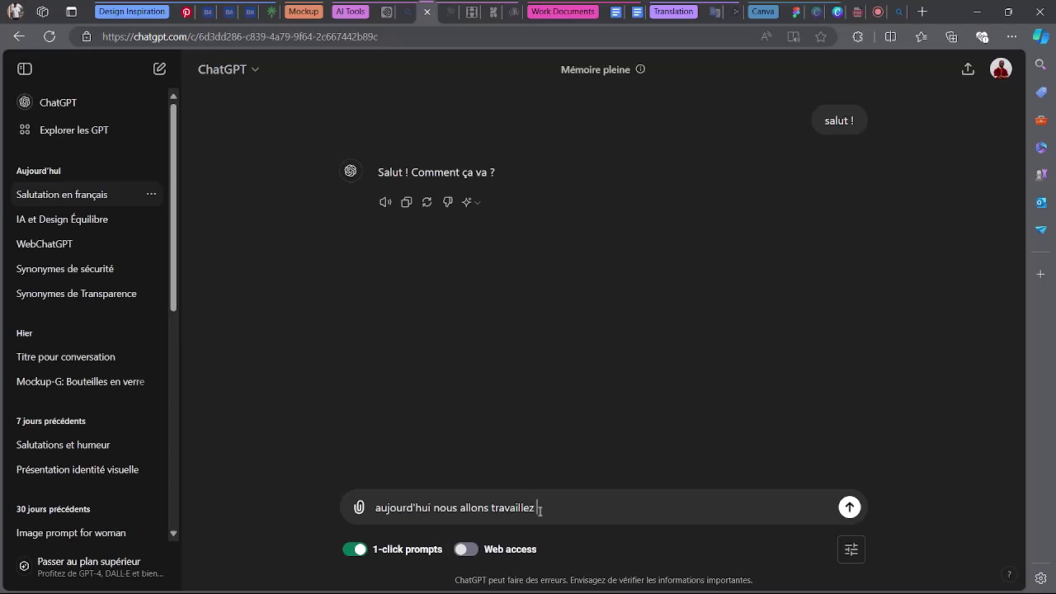
text(ensemble sur une ident)
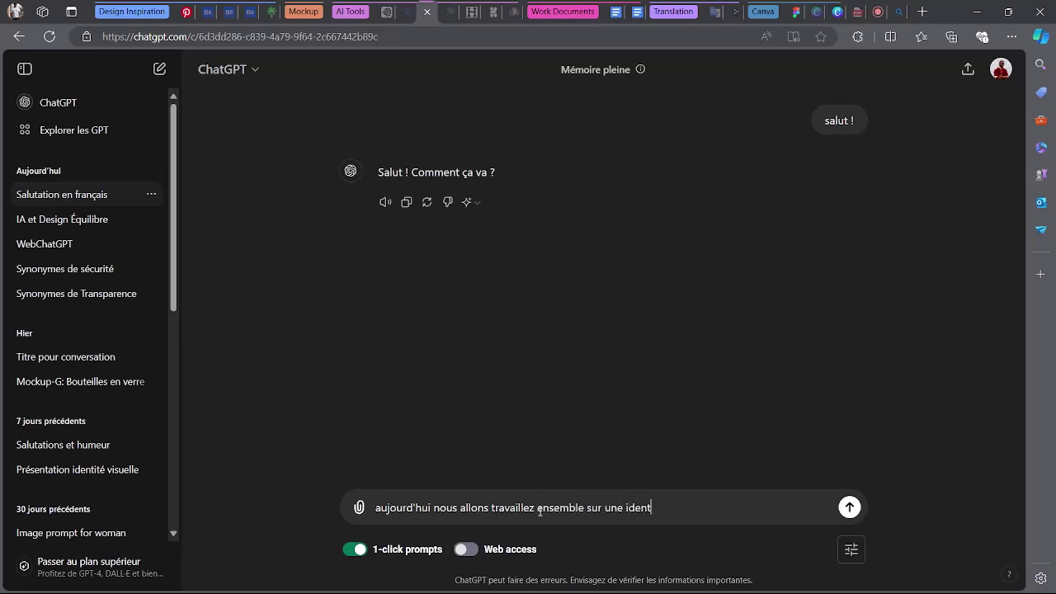
text(ité visuels)
text(pouir u)
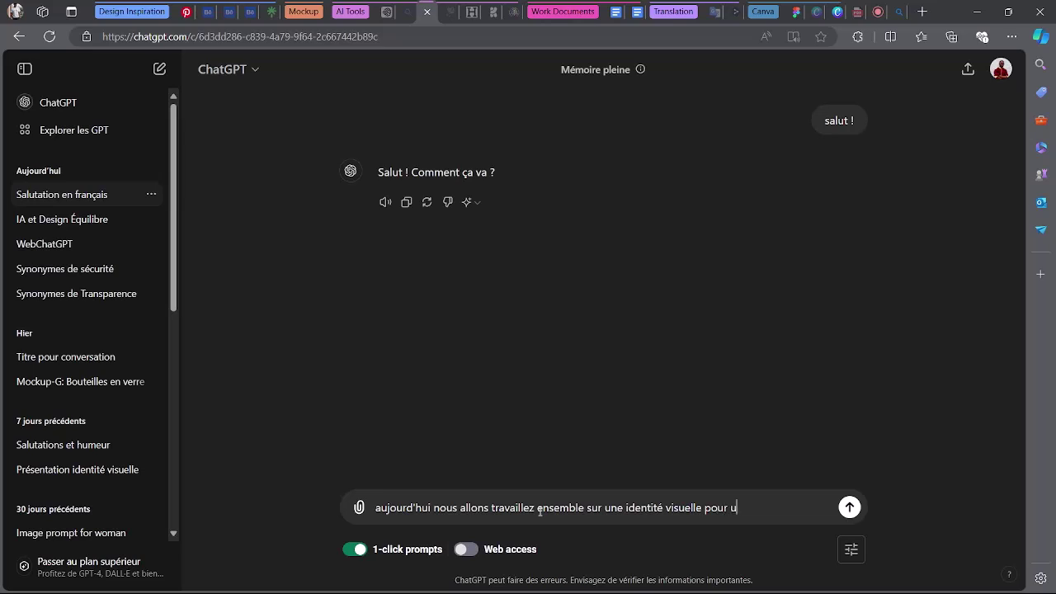
text(ne banque es tu pret ?)
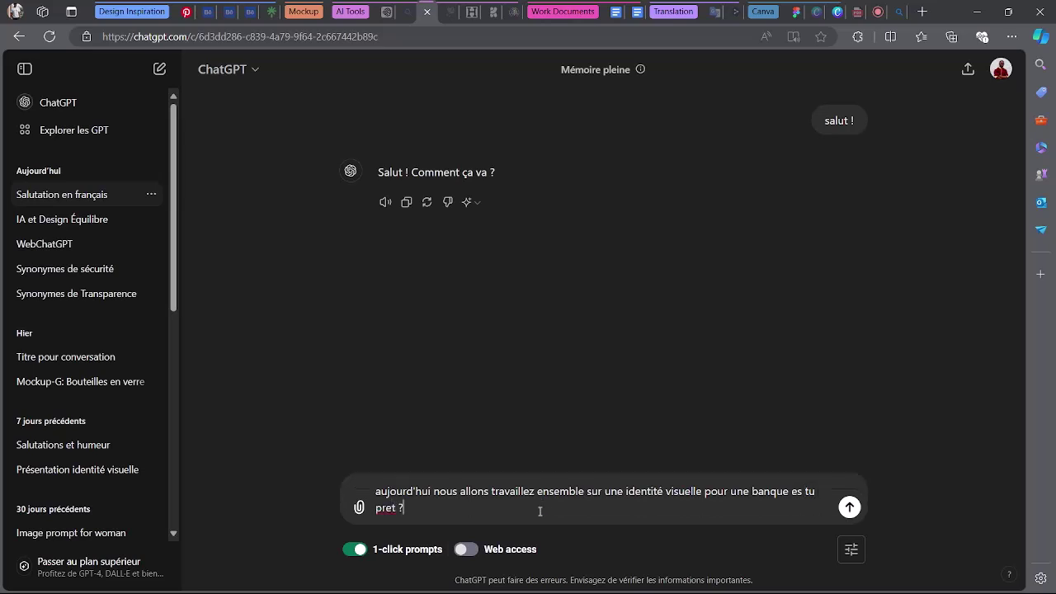
key(Return)
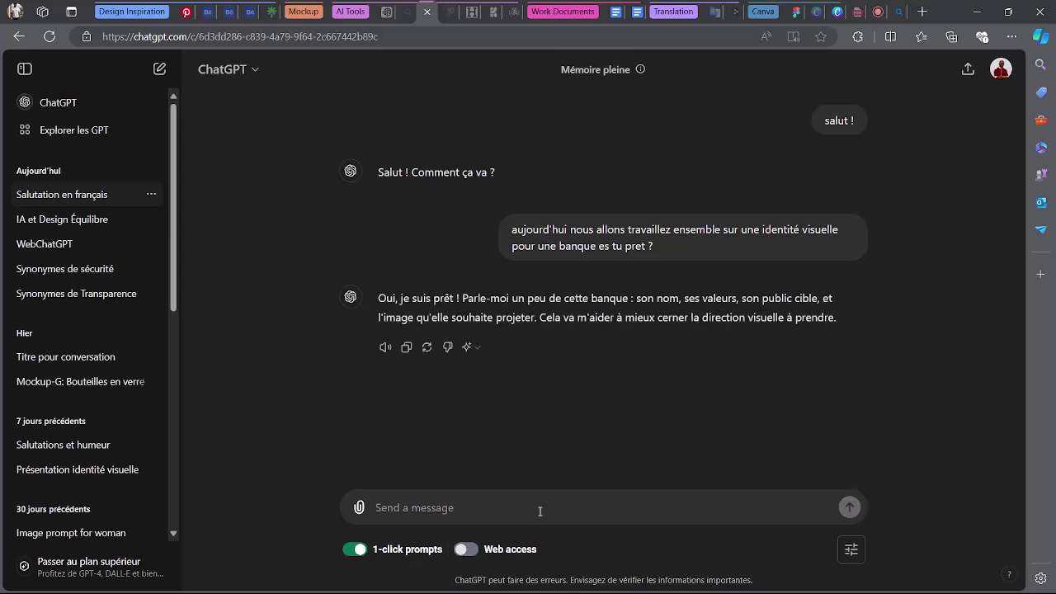
Draft a message announcing the brief and asking ChatGPT to reply 'okay bien recue'.
text(super )
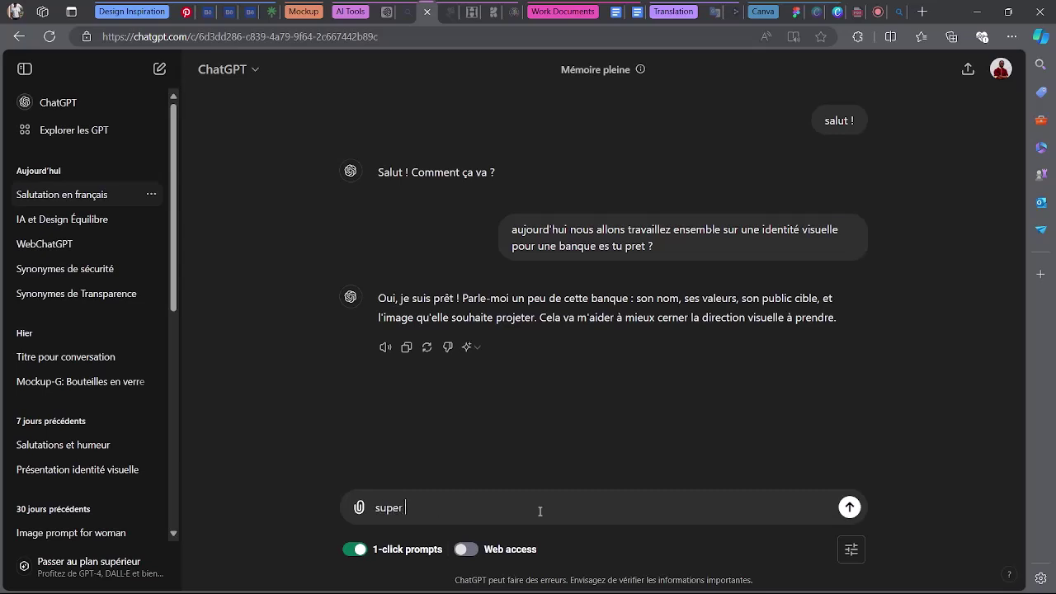
text(jevais t'envoyer le b)
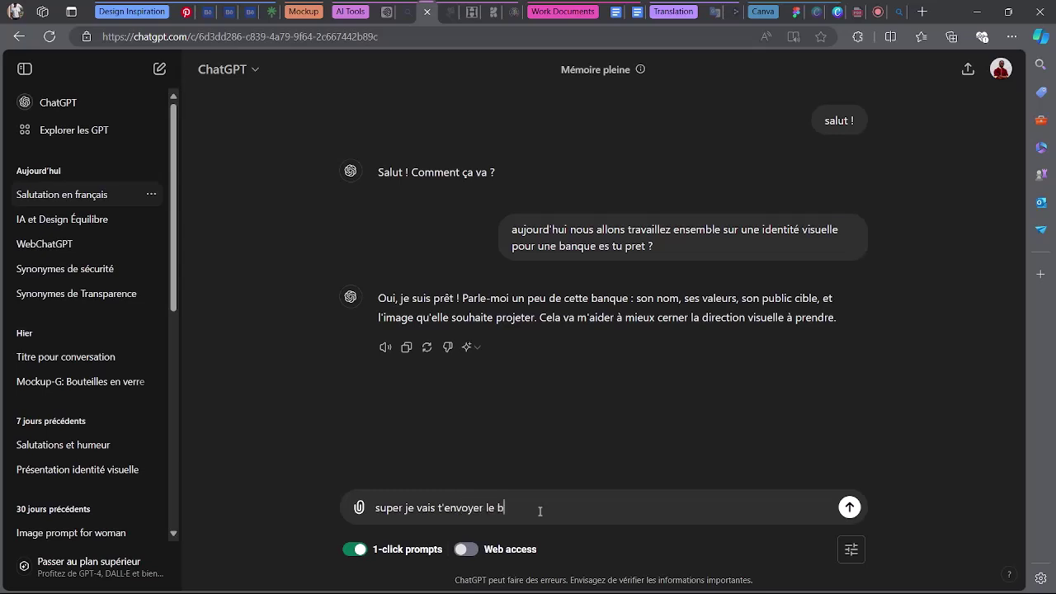
text(ried)
text( que)
text( tu verras)
text( et apr)
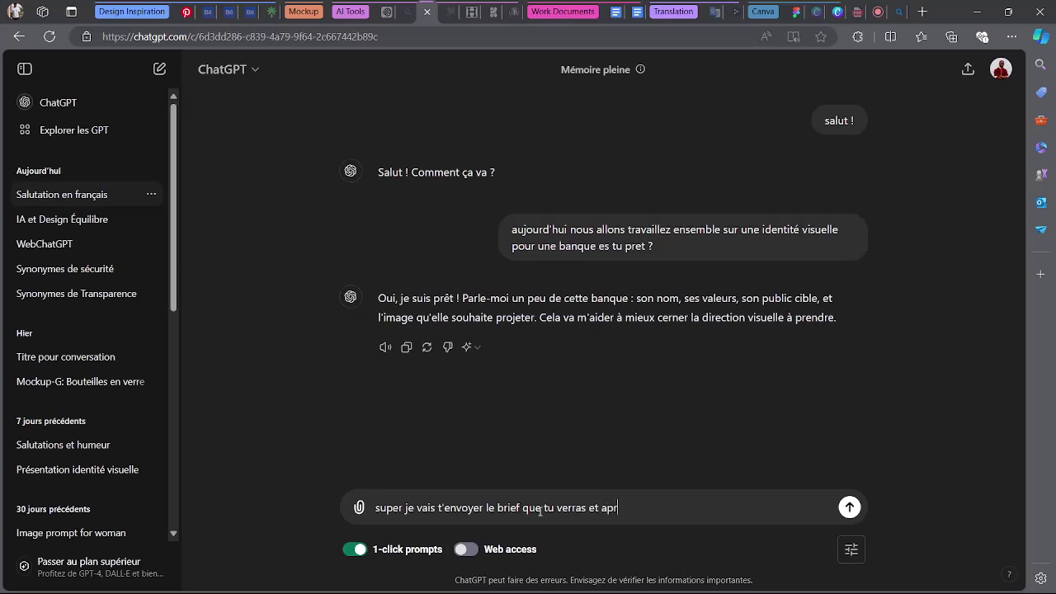
text(ès ce message tu)
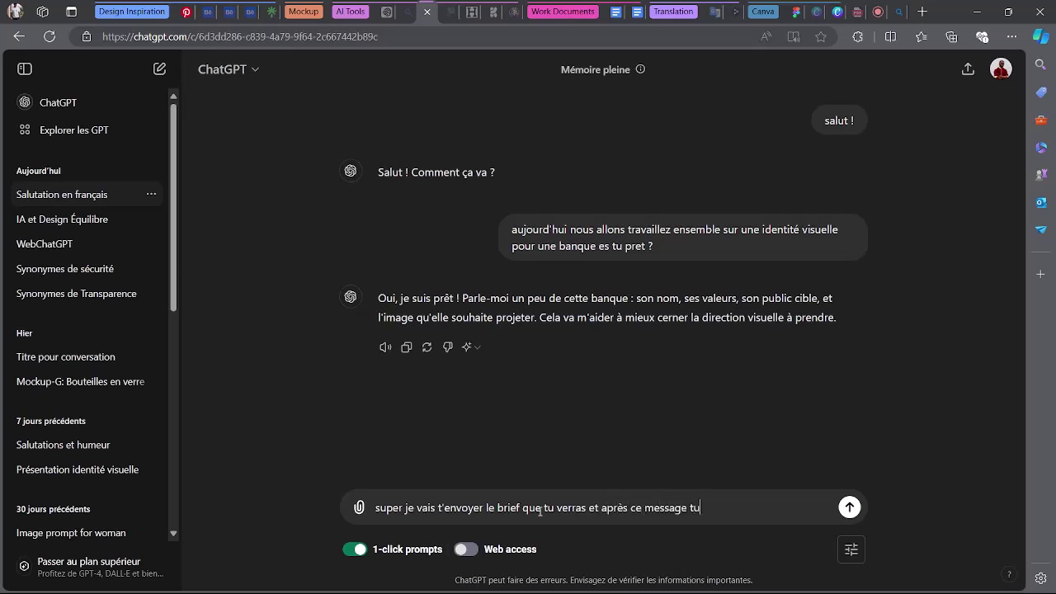
text( repin)
key(BackSpace)
key(BackSpace)
text(ondras okay bien)
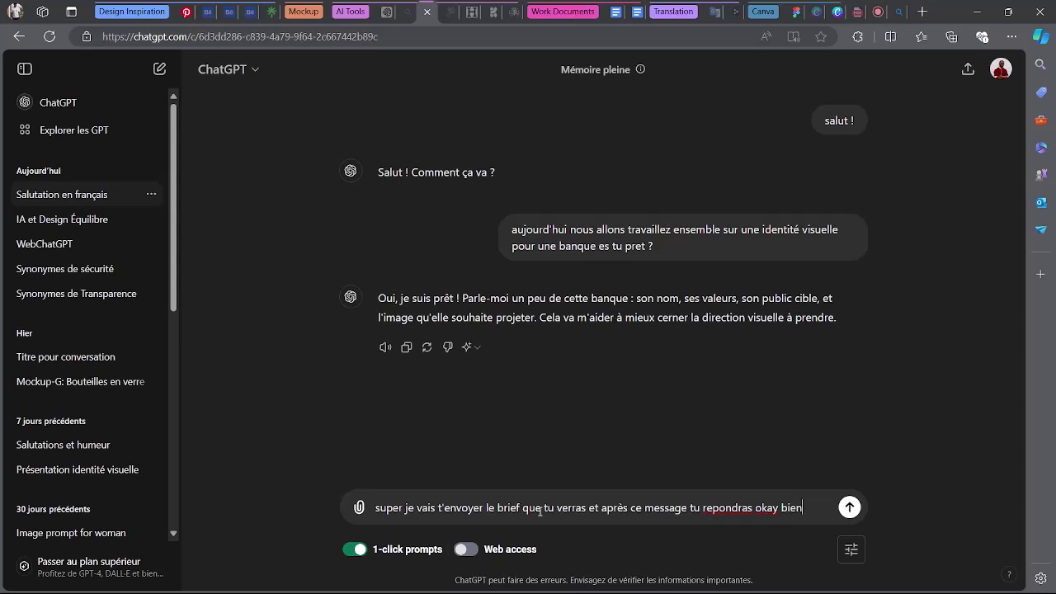
text( recue)
In the Brief document, select the text from the company context heading down through the Public Cible section.
click(615, 11)
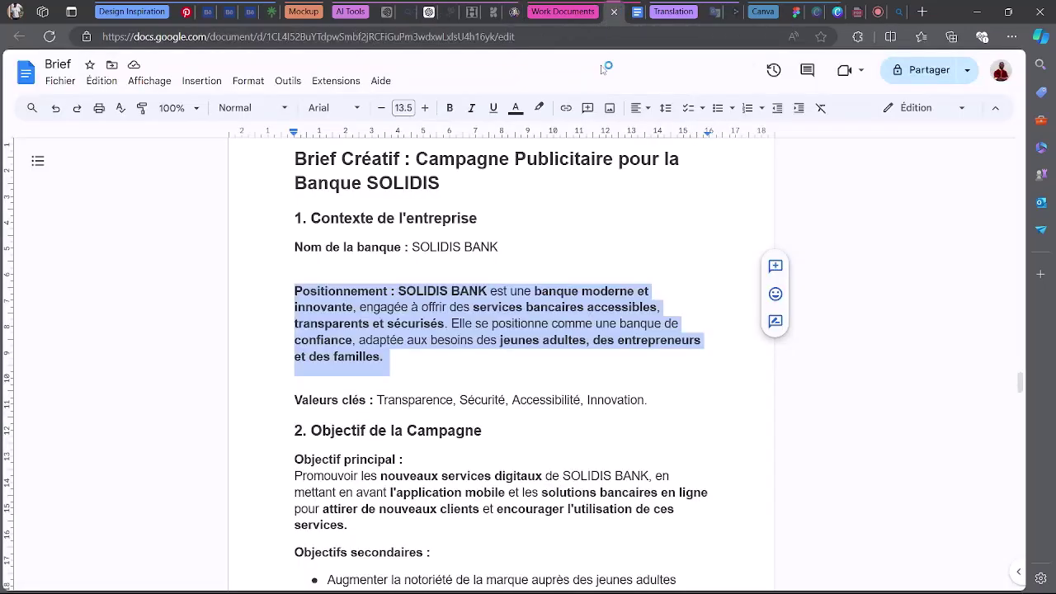
click(295, 282)
drag(299, 217, 380, 590)
key(ctrl+c)
scroll(448, 456, down, 5)
scroll(448, 456, down, 5)
drag(448, 453, 666, 513)
scroll(581, 346, down, 1)
scroll(528, 301, down, 7)
scroll(534, 300, up, 13)
scroll(533, 303, down, 3)
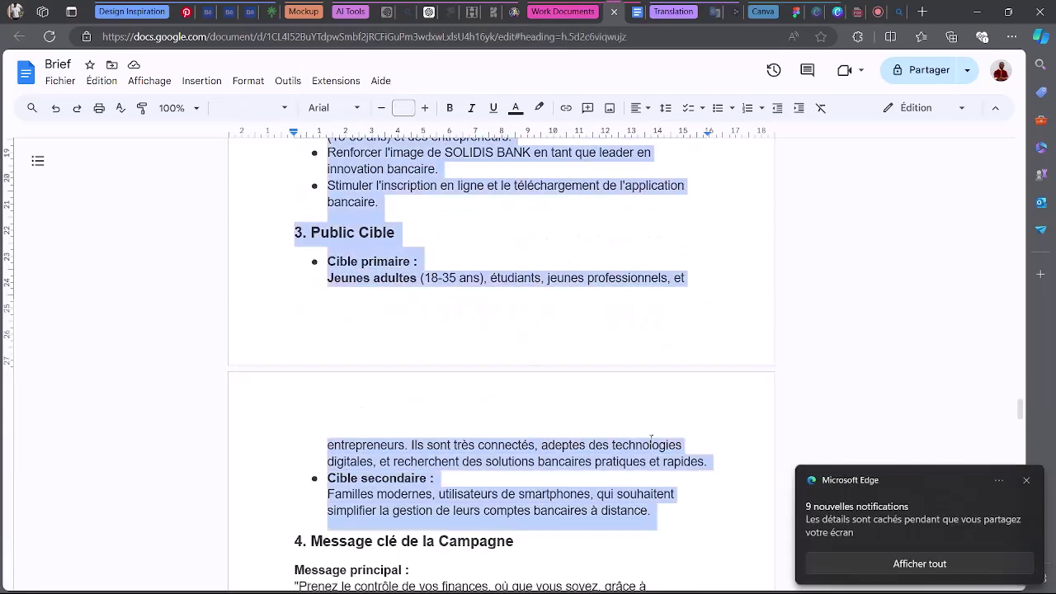
In the ChatGPT message, correct 'recue' to 'reçue' and end the line with a colon.
click(417, 12)
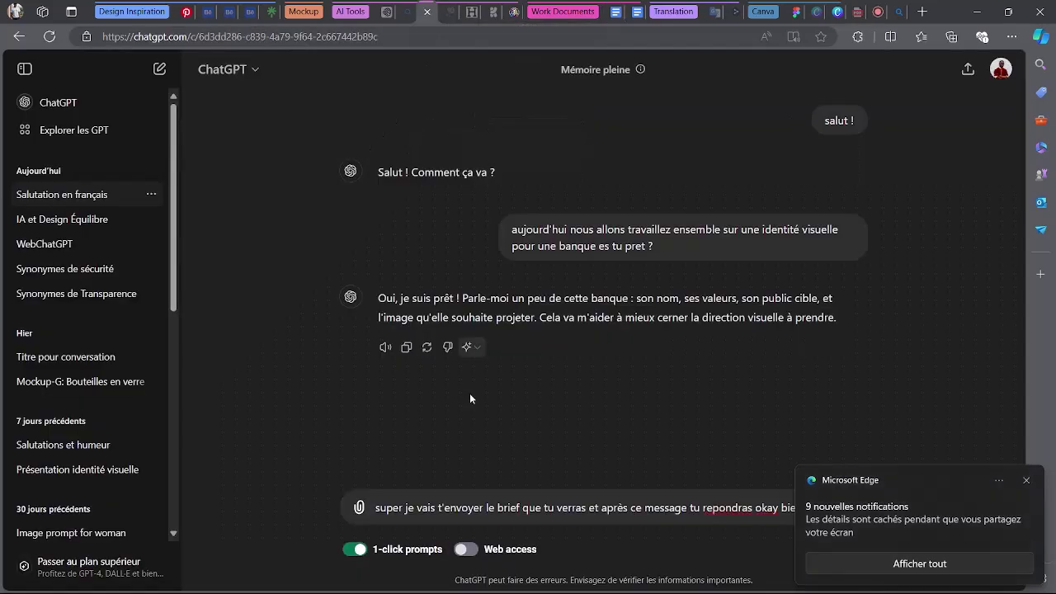
click(1026, 480)
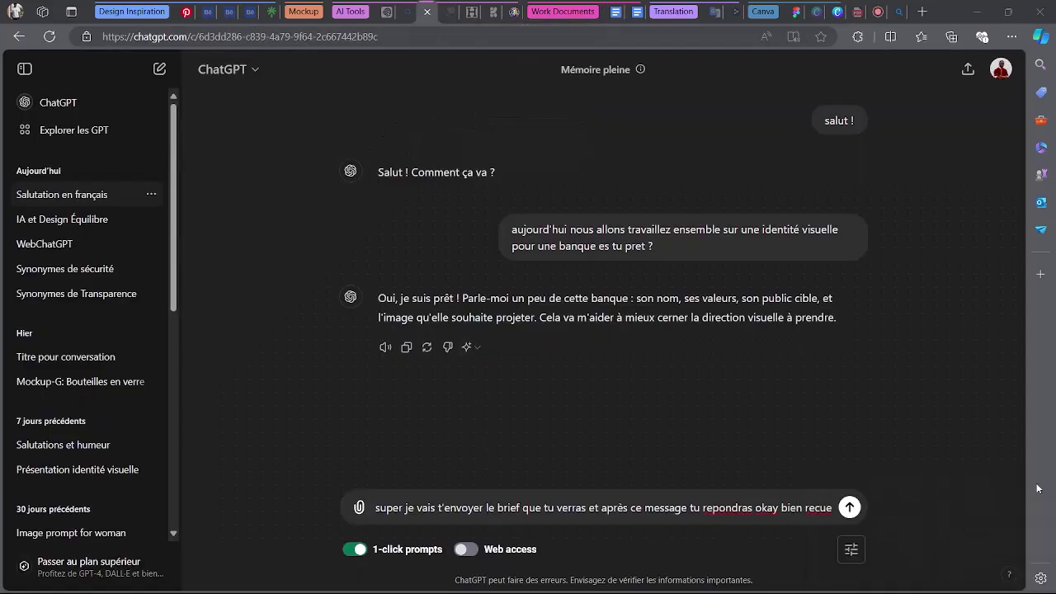
click(818, 507)
click(825, 461)
text(:)
Paste the SOLIDIS brief on a new line and send the message to ChatGPT.
key(shift+Return)
key(shift+Return)
key(ctrl+v)
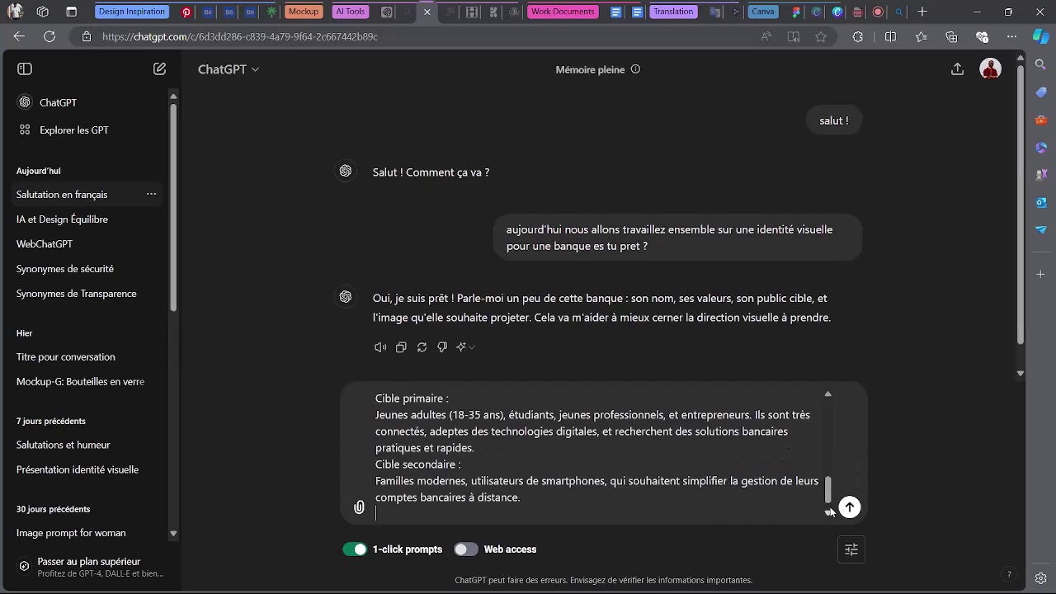
key(Return)
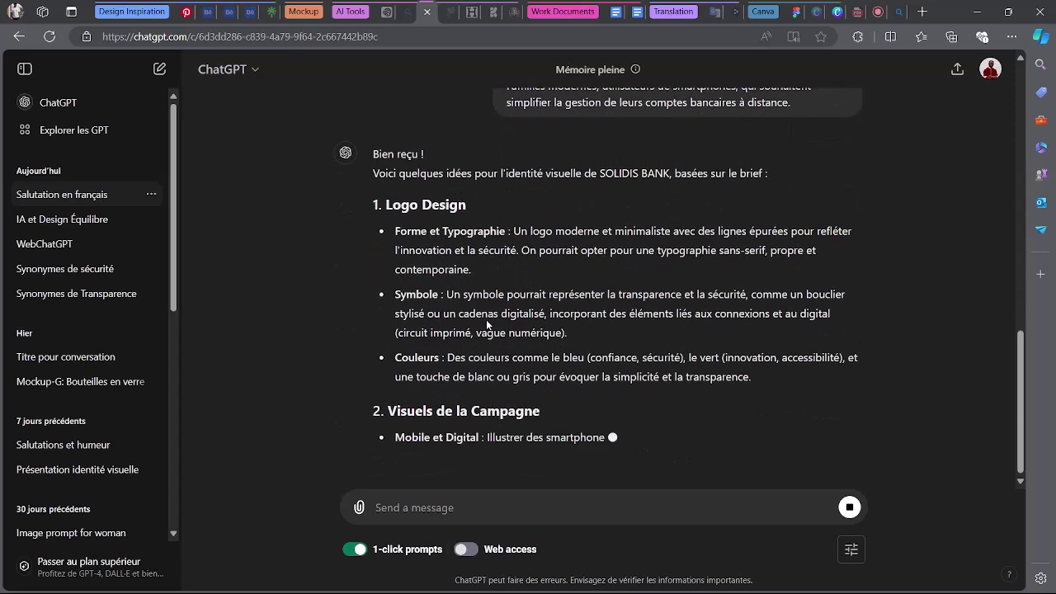
scroll(477, 320, up, 2)
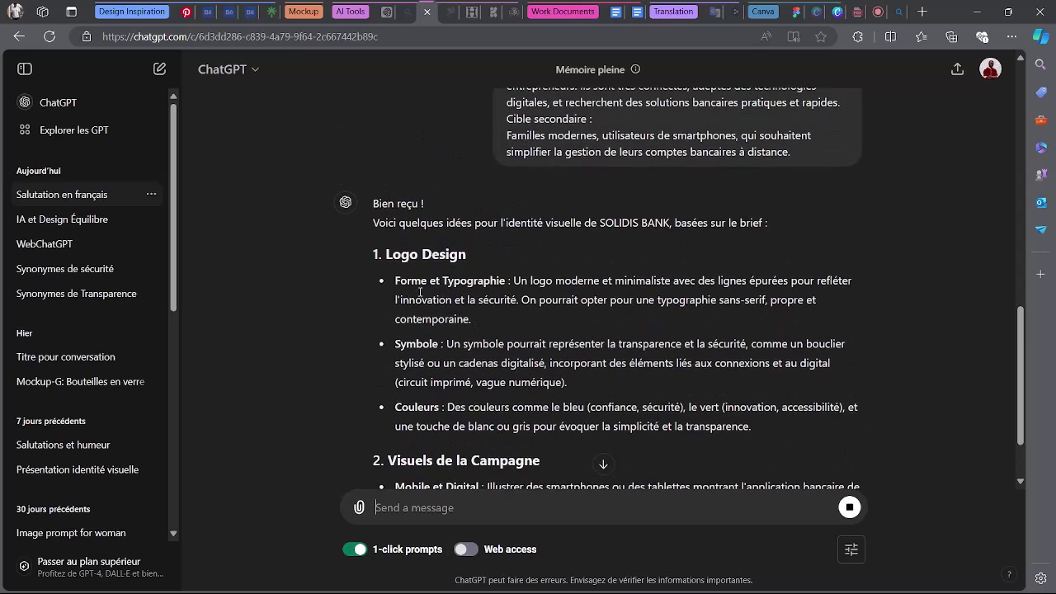
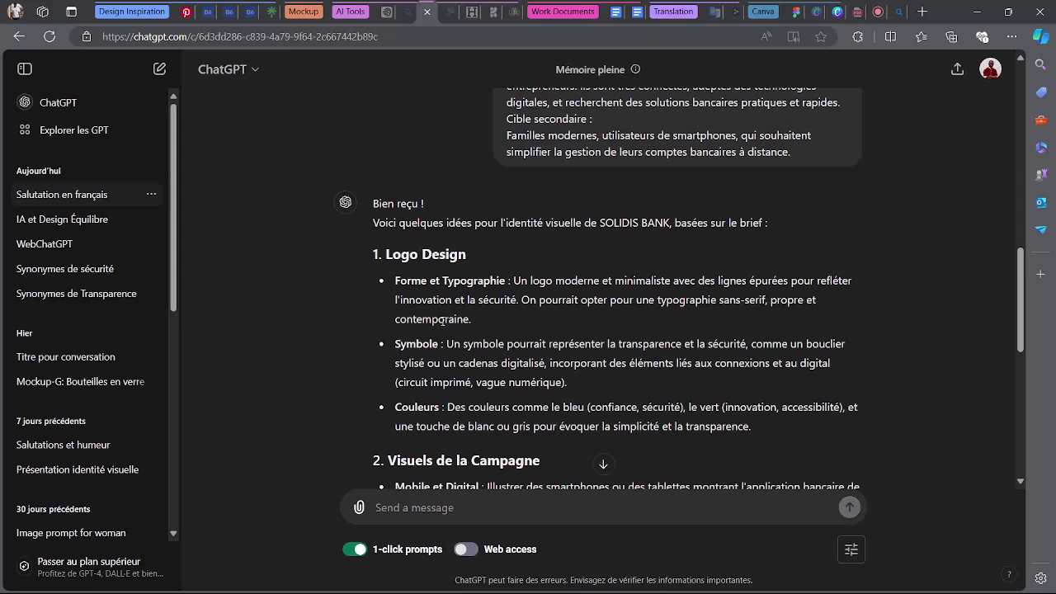
Select ChatGPT's Logo Design section, from form and symbol ideas through the Couleurs bullet.
scroll(587, 354, down, 3)
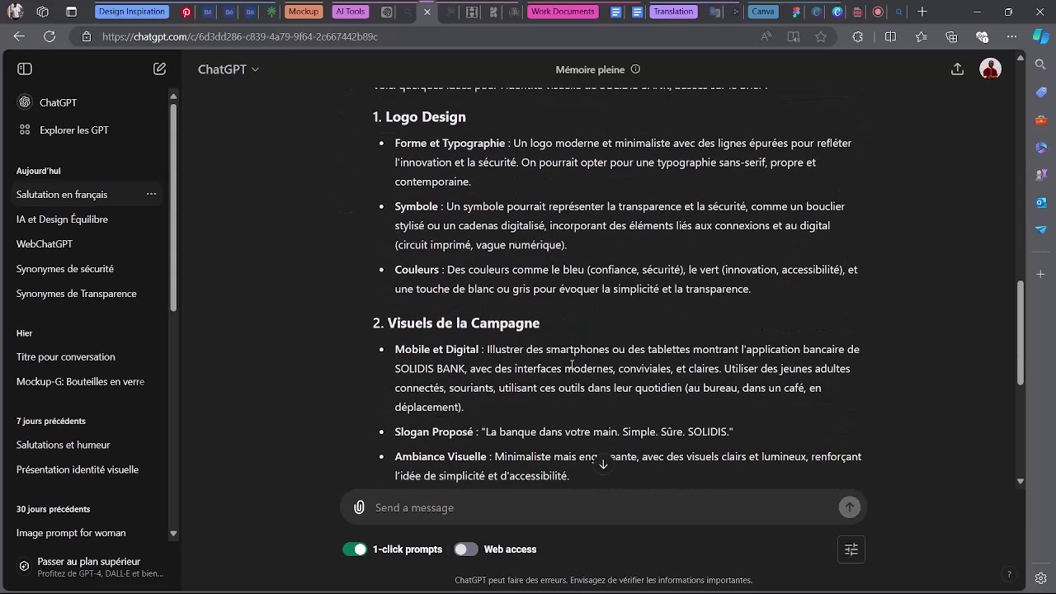
scroll(571, 366, down, 3)
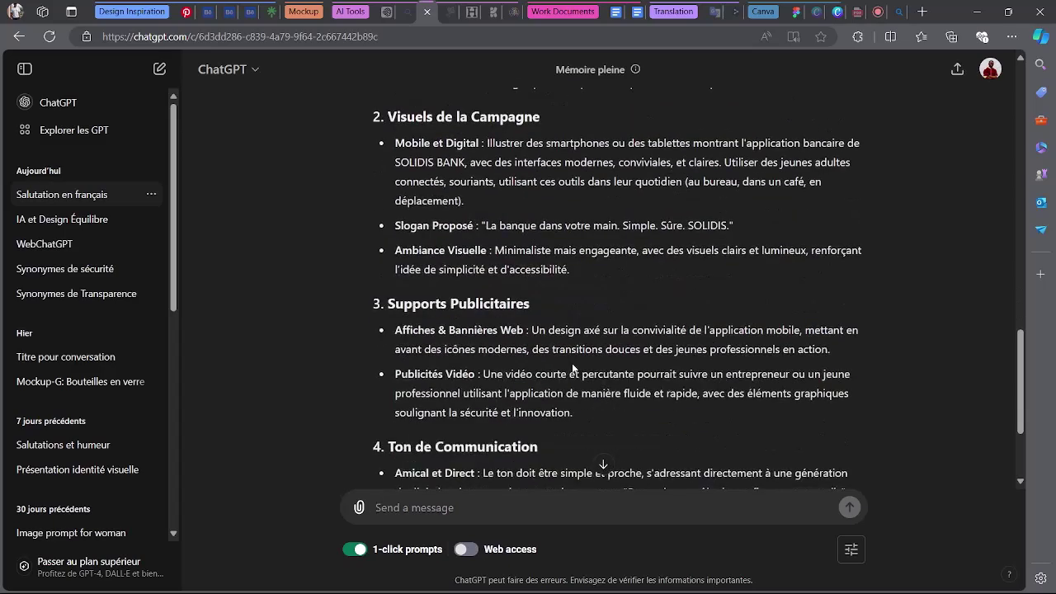
scroll(573, 369, up, 1)
scroll(574, 368, down, 3)
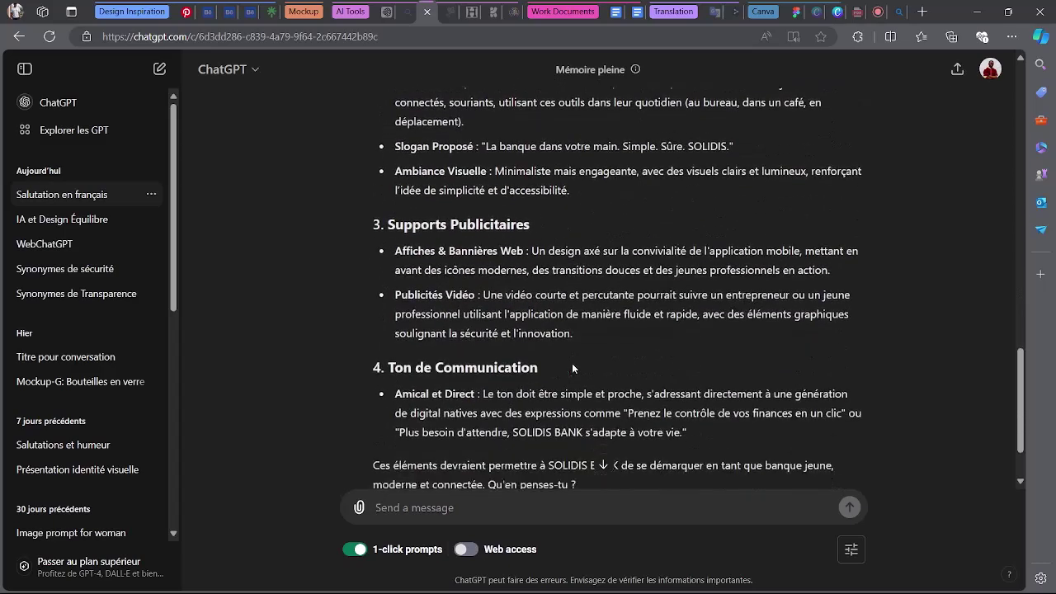
scroll(571, 369, up, 5)
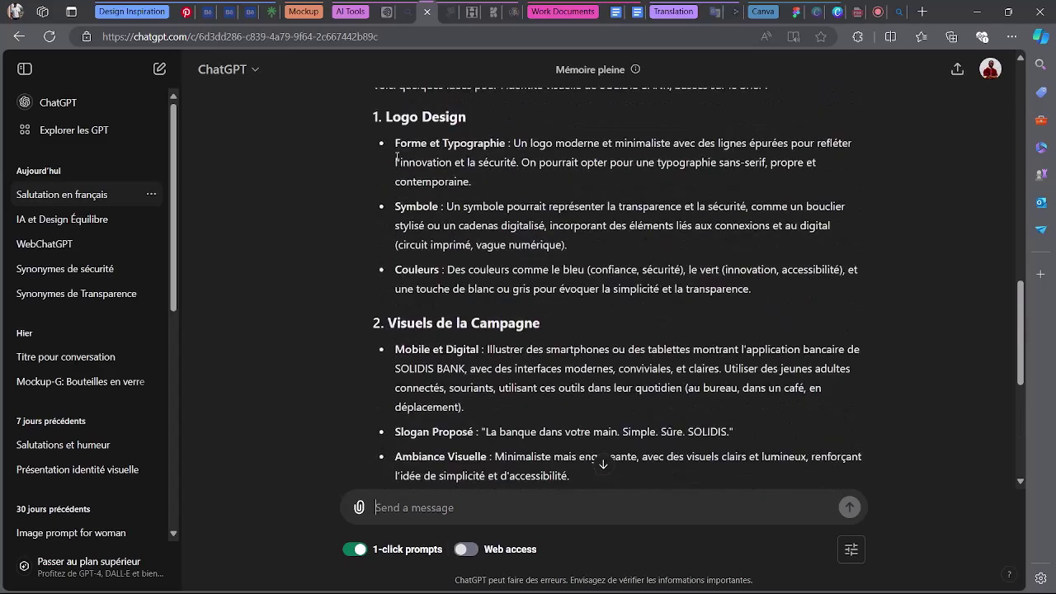
drag(384, 117, 825, 288)
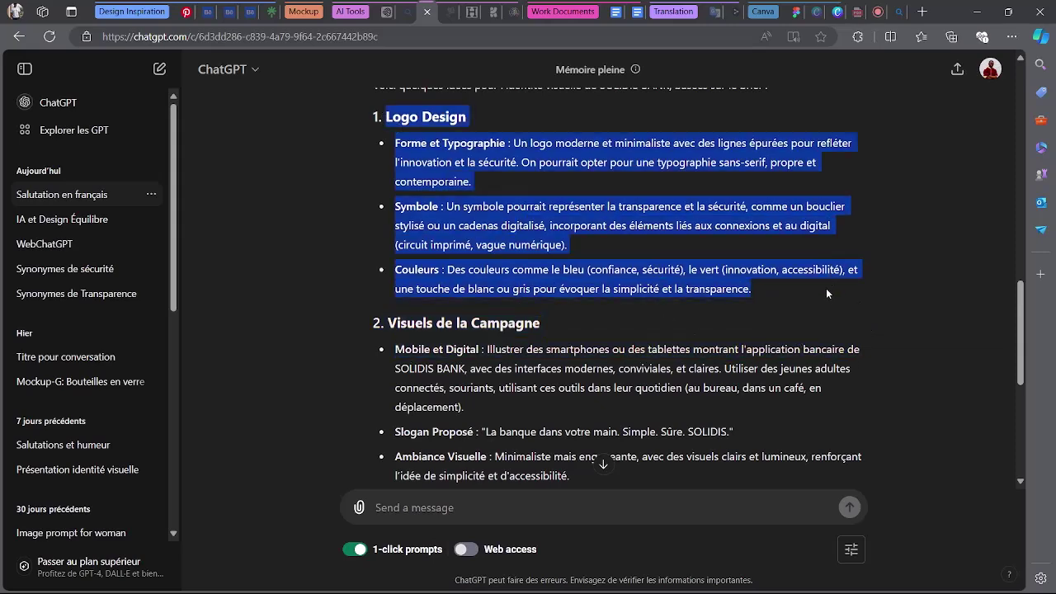
click(793, 8)
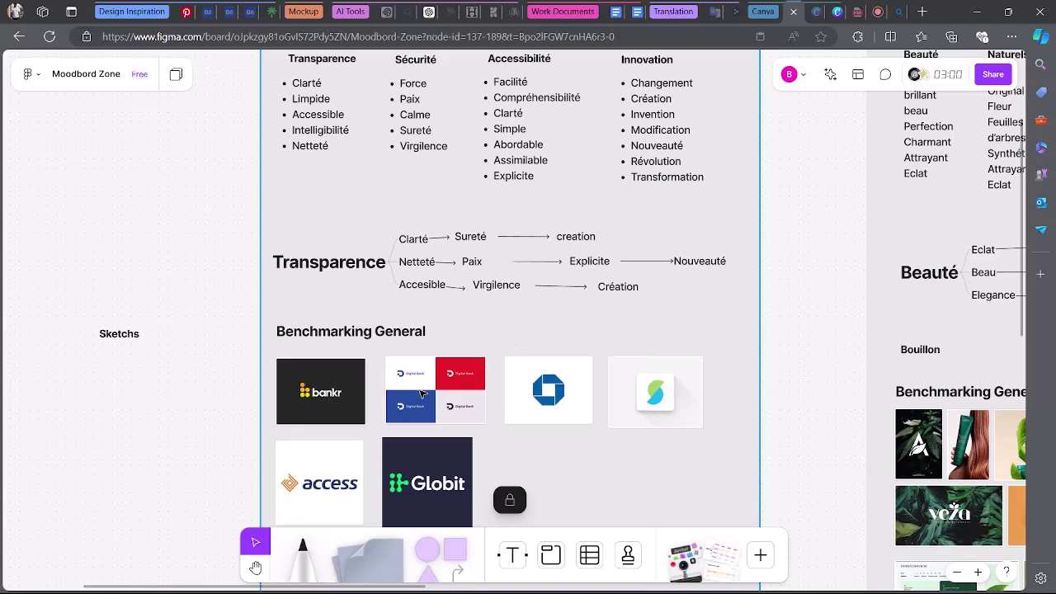
scroll(419, 394, down, 1)
scroll(398, 416, up, 1)
scroll(393, 419, down, 1)
scroll(395, 419, up, 1)
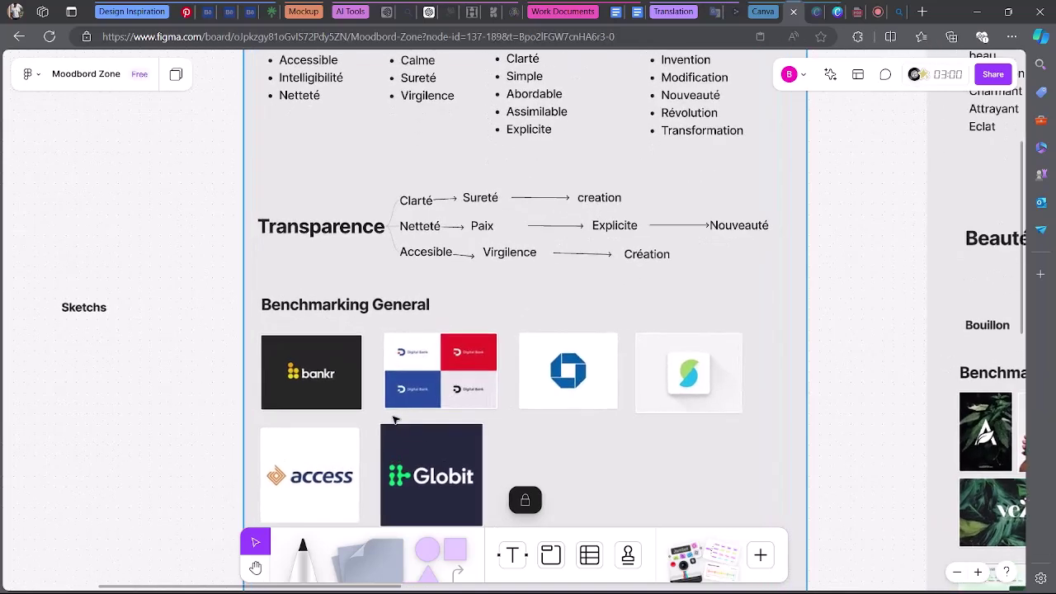
scroll(393, 420, up, 3)
scroll(394, 420, down, 3)
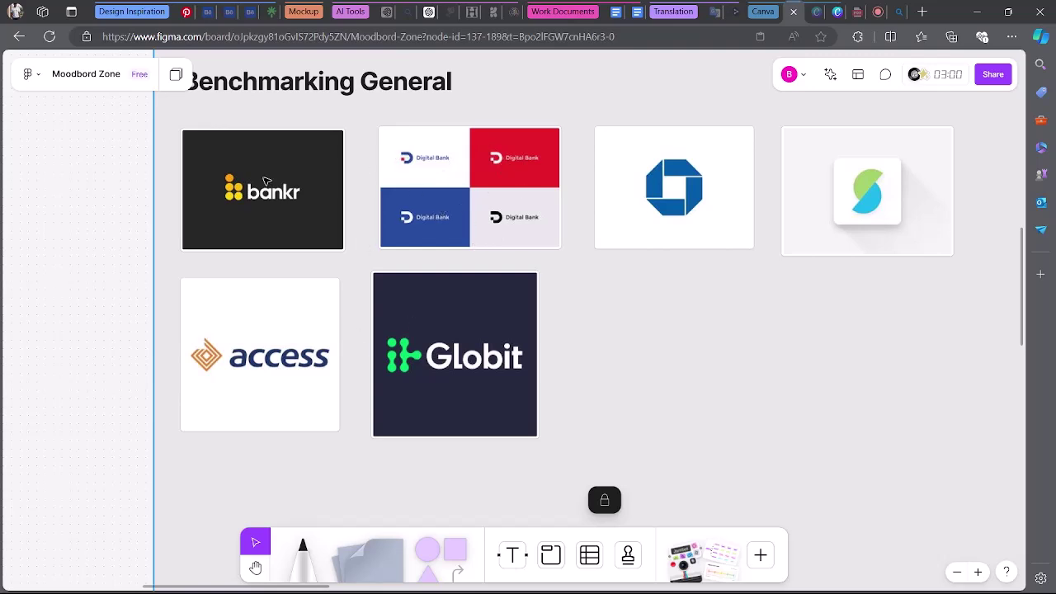
scroll(514, 285, down, 2)
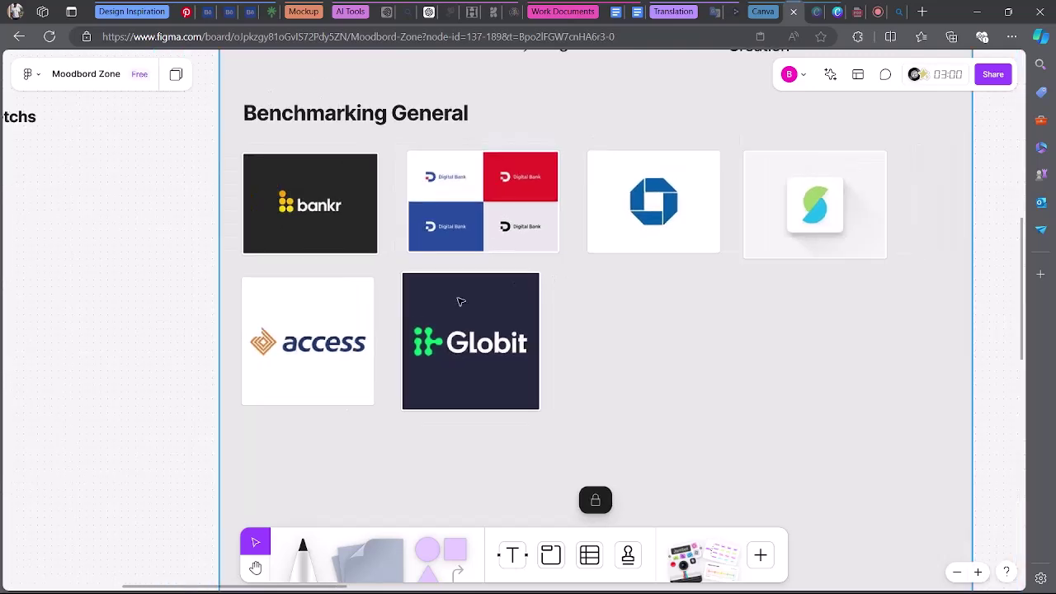
scroll(460, 302, down, 3)
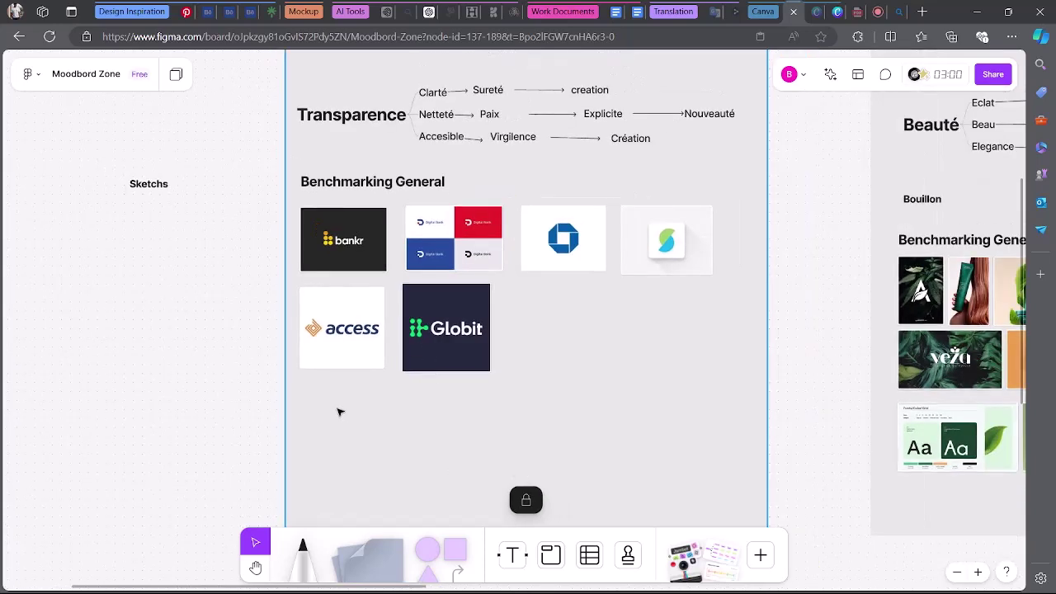
scroll(275, 407, down, 3)
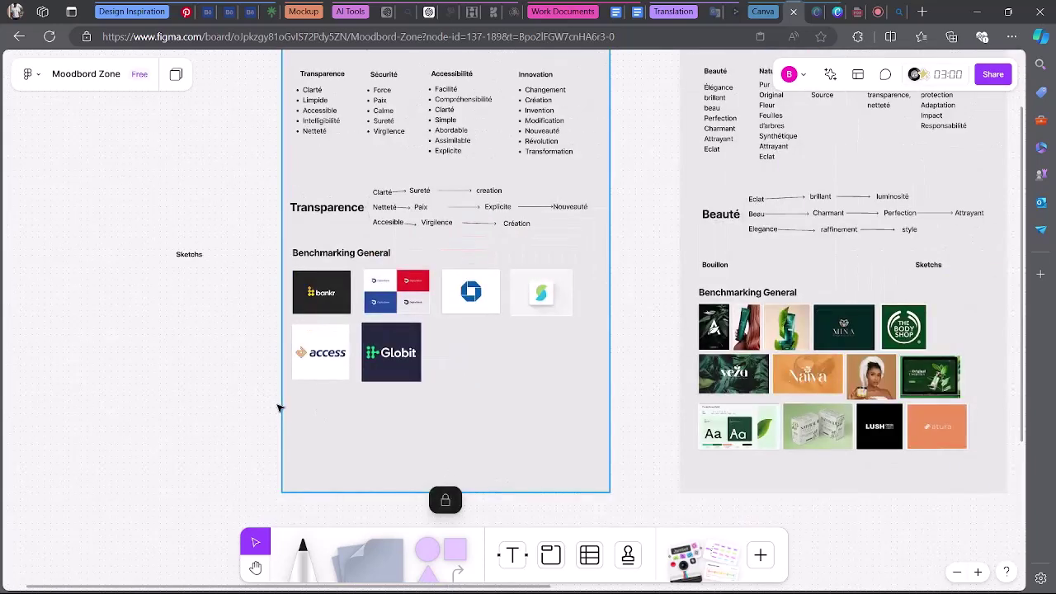
scroll(280, 408, down, 1)
scroll(217, 407, up, 3)
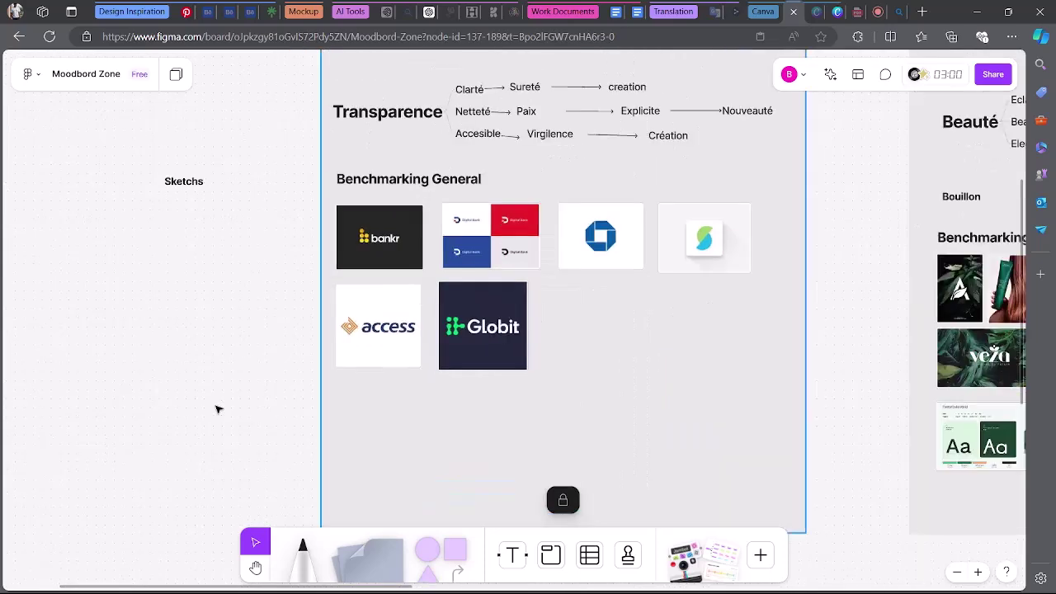
scroll(219, 409, down, 5)
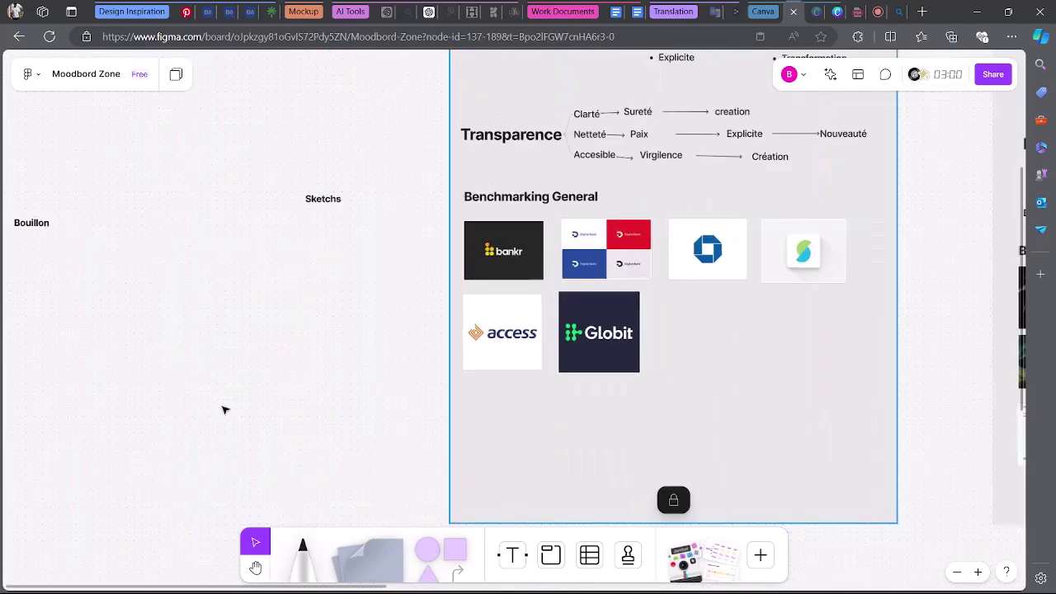
scroll(225, 409, left, 3)
scroll(225, 409, left, 1)
scroll(287, 325, down, 1)
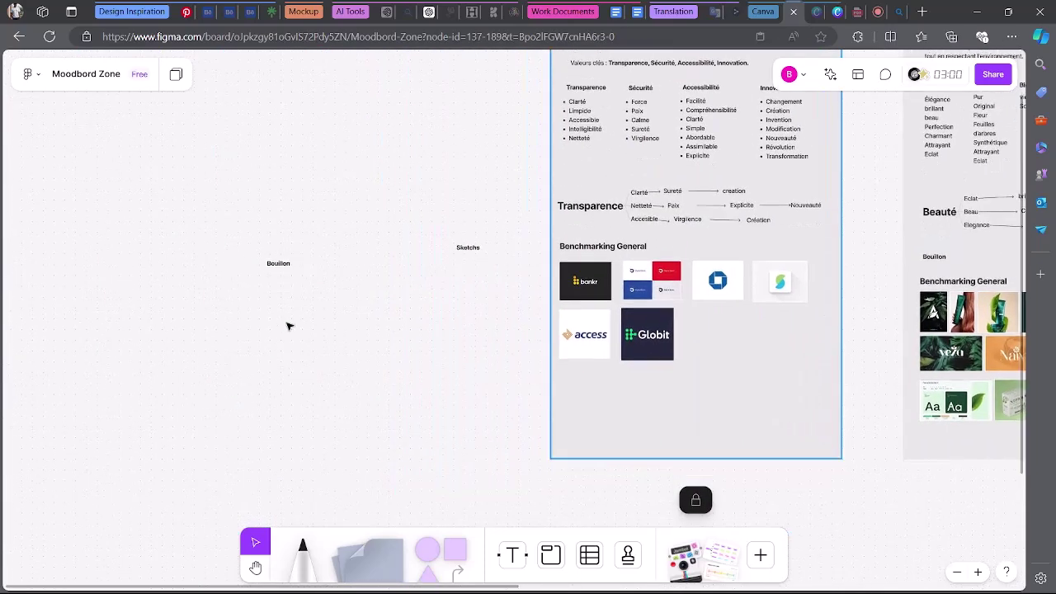
Replace the Bouillon label with the pasted Logo Design notes and widen the text block.
double_click(278, 263)
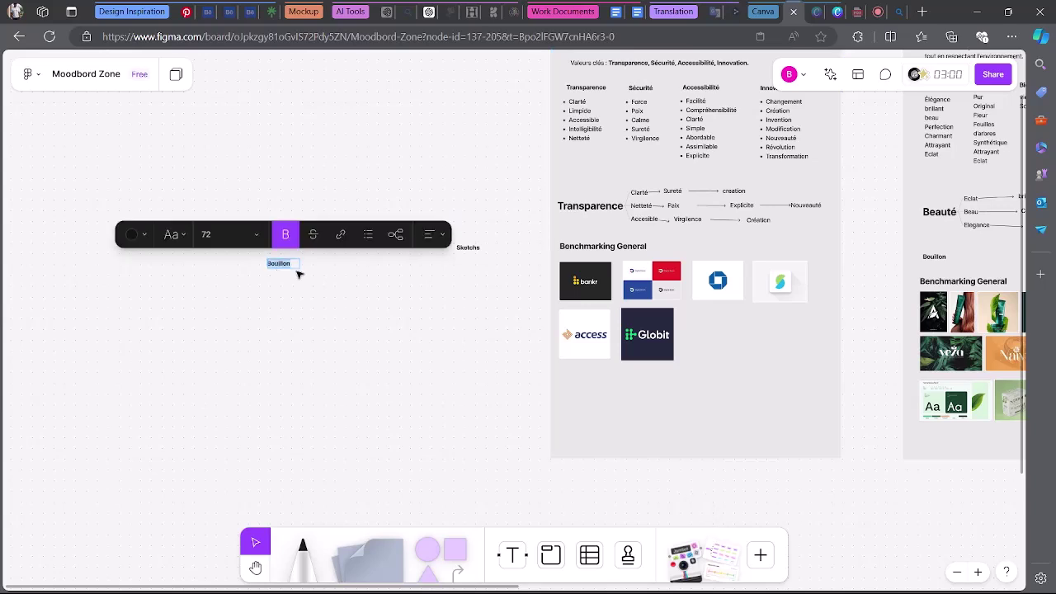
key(ctrl+v)
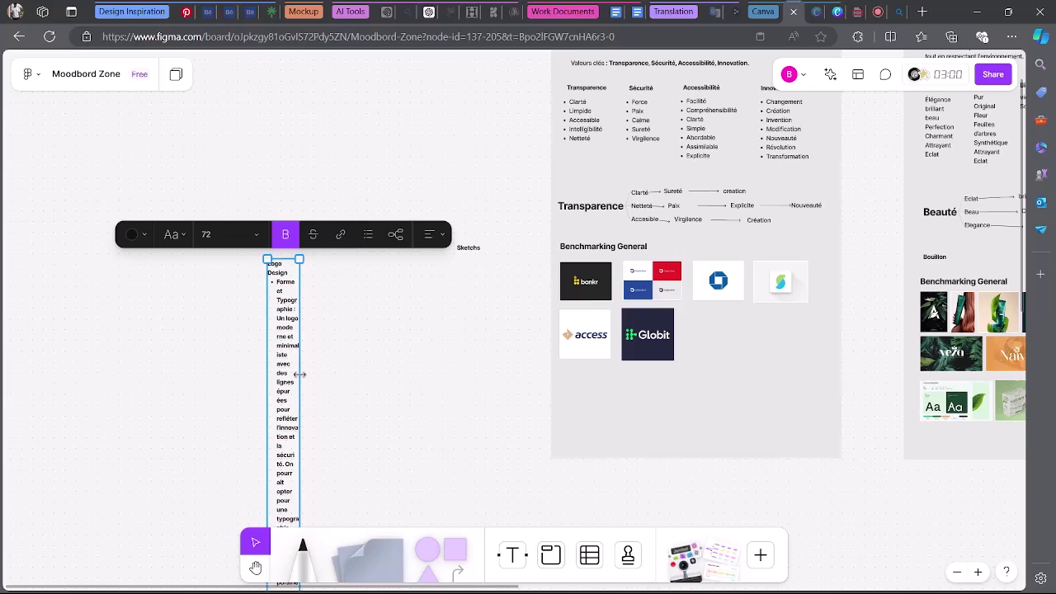
drag(300, 376, 494, 376)
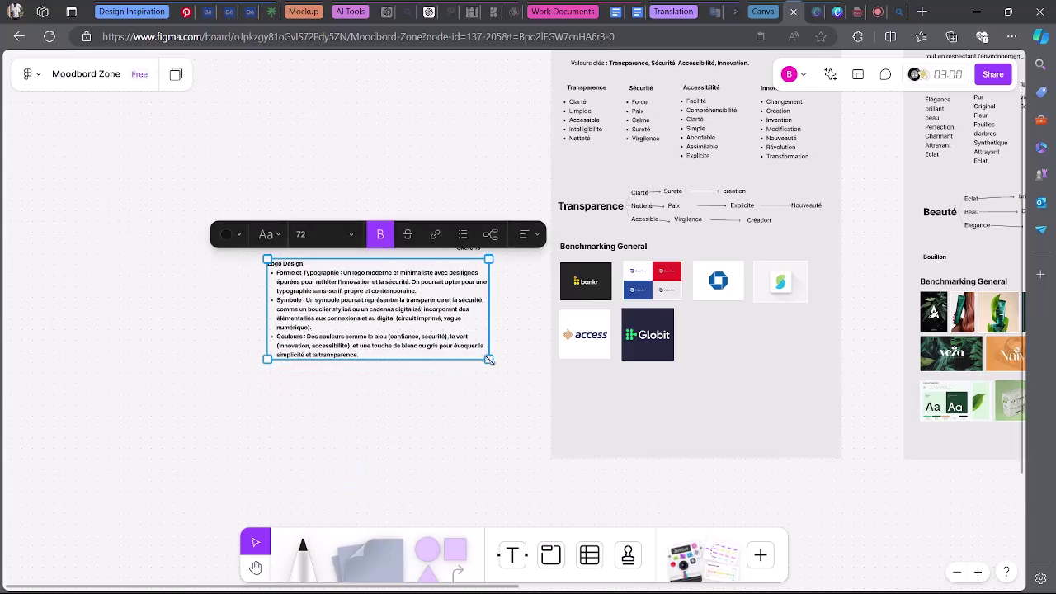
click(432, 404)
Move the Logo Design notes to the upper left and scale them to size 104.
scroll(422, 379, up, 5)
scroll(422, 379, down, 4)
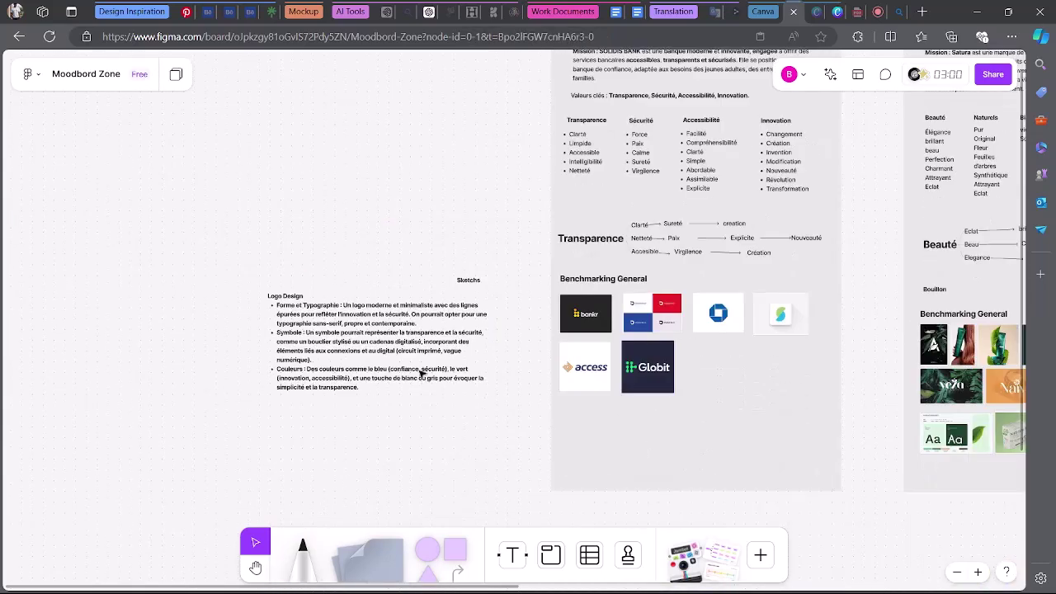
scroll(421, 371, up, 1)
drag(381, 367, 326, 142)
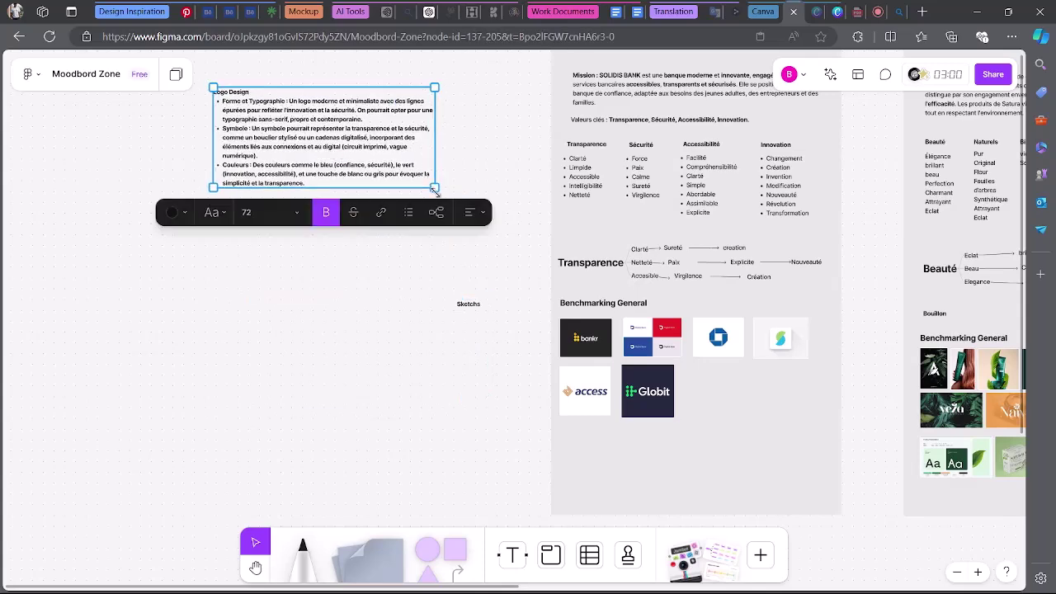
drag(436, 190, 347, 171)
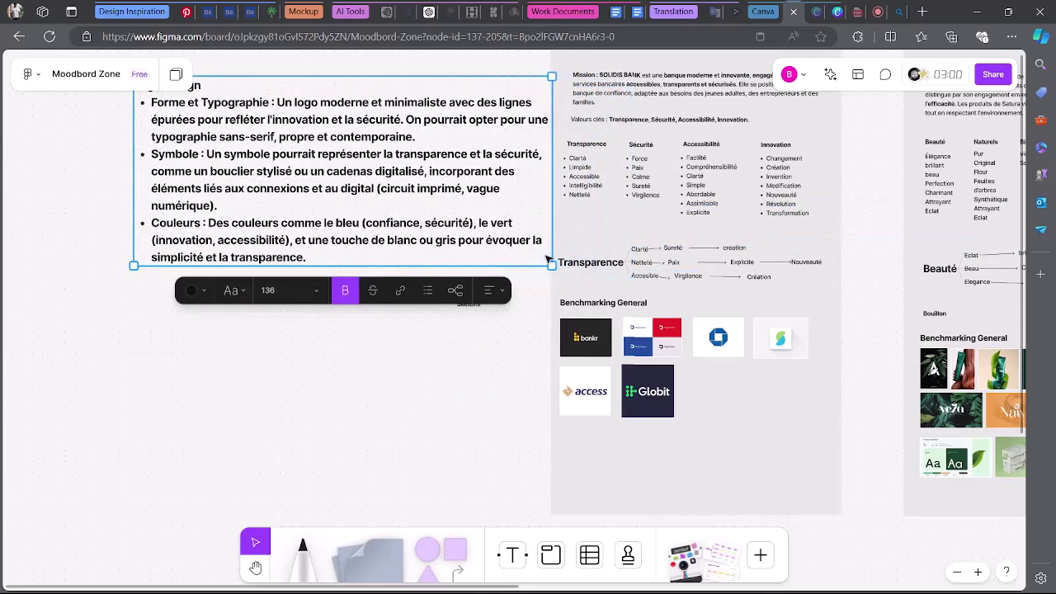
drag(549, 262, 454, 221)
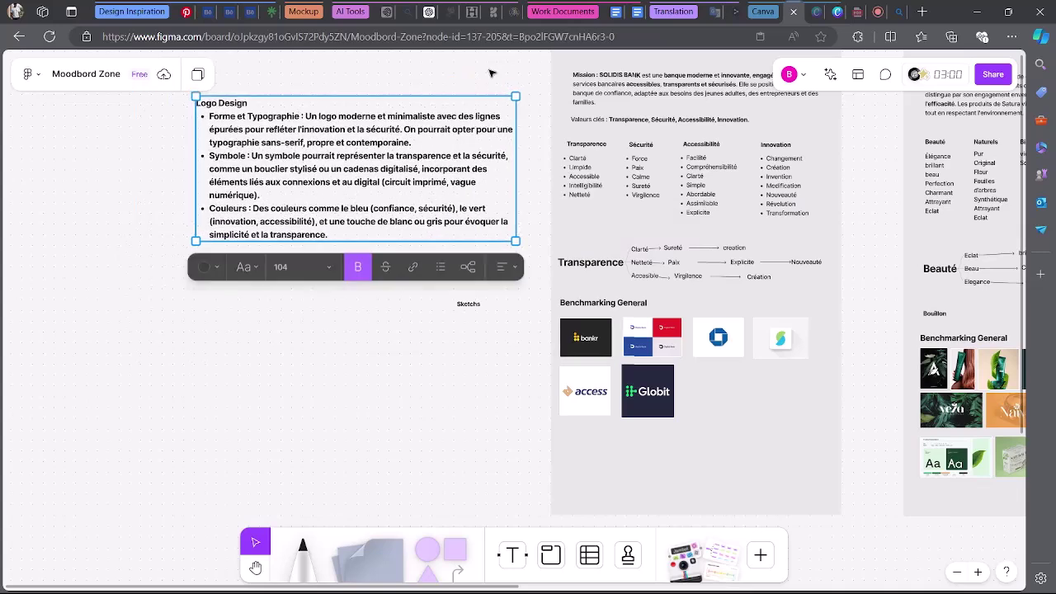
click(411, 12)
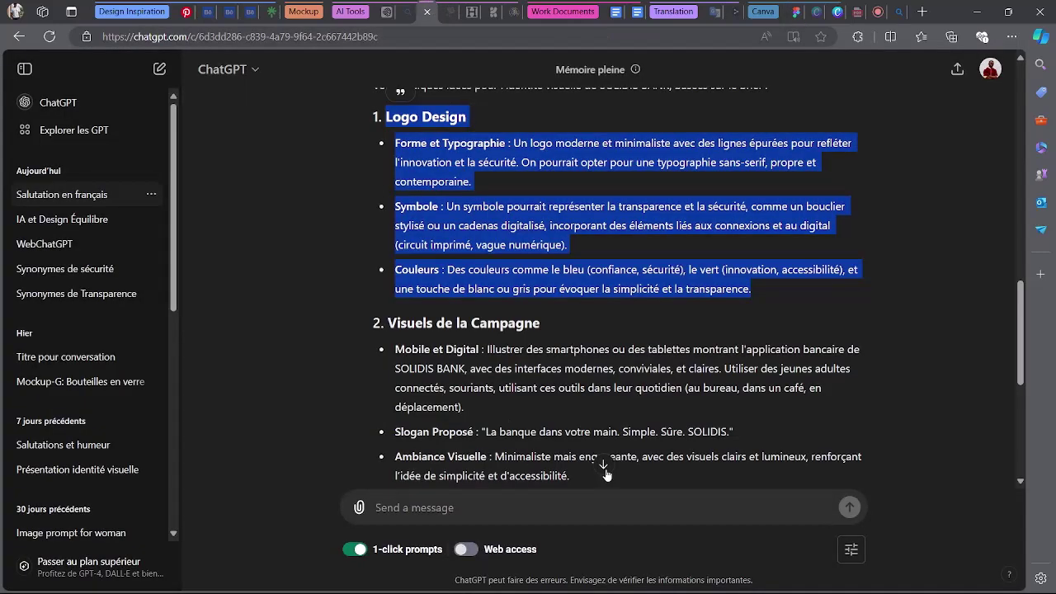
Draft 'super boulot maintenant voici les mots clé qui reprendre les valeurs de l'entreprises' without sending.
scroll(567, 511, down, 5)
click(572, 505)
text(suo)
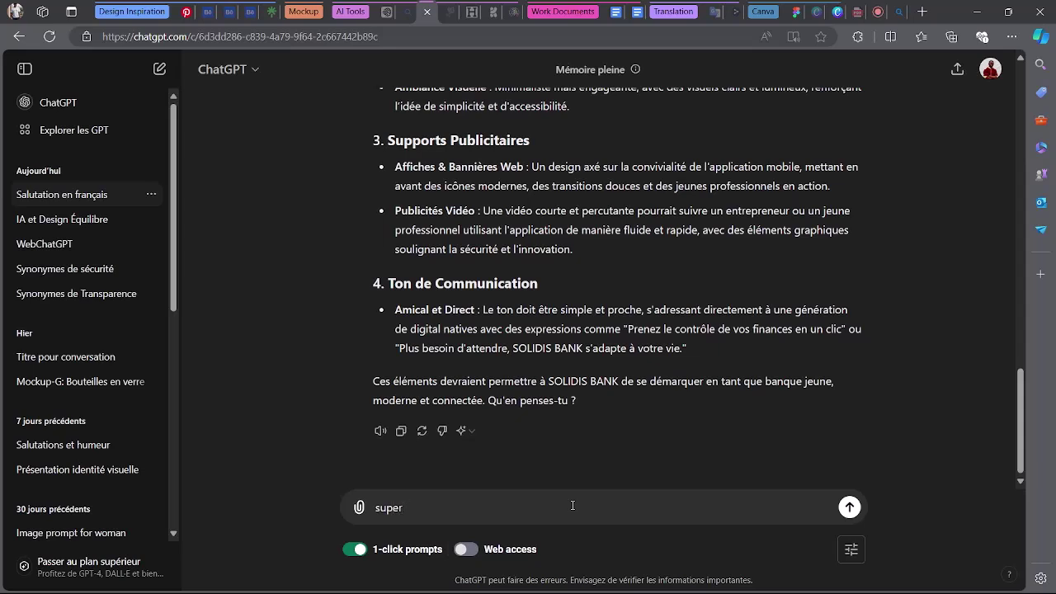
text(er boulot mainten)
text(quel)
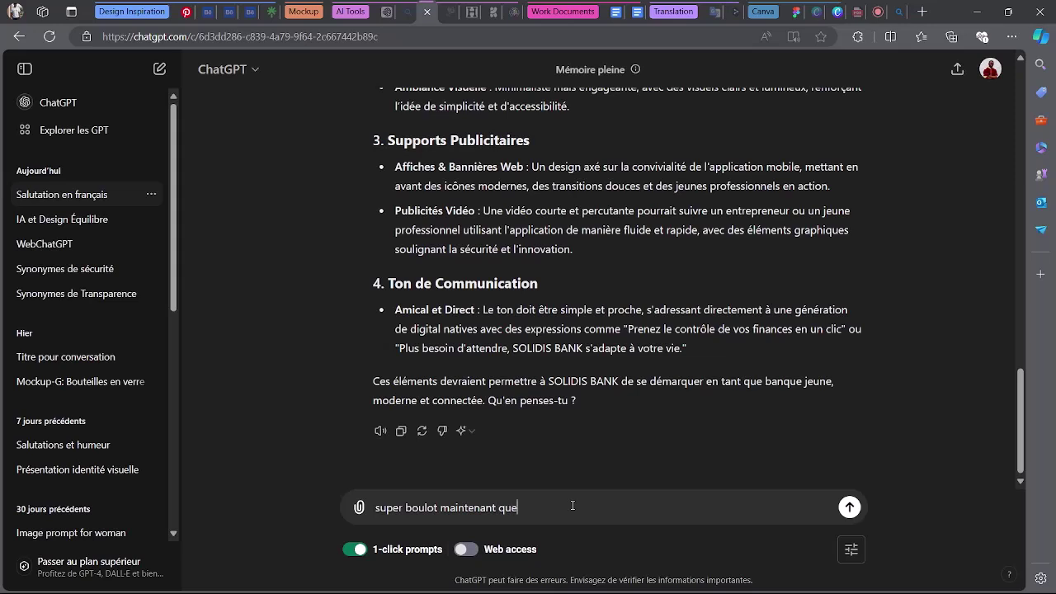
key(BackSpace)
key(BackSpace)
key(BackSpace)
key(BackSpace)
text(je veu)
key(BackSpace)
key(BackSpace)
key(BackSpace)
text(voici les mots cl&)
text( qui reprendre )
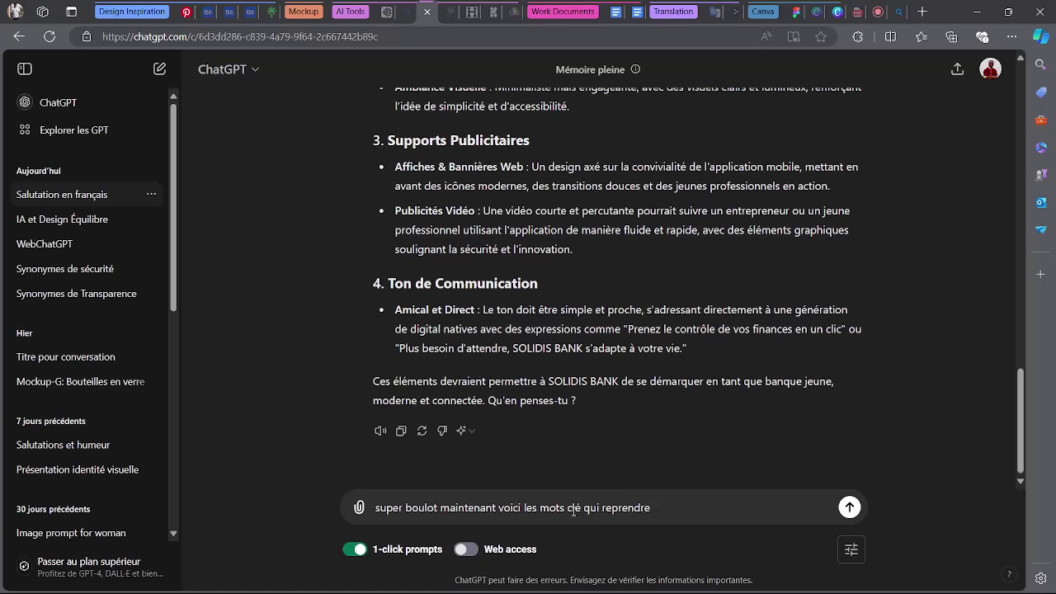
text(les valeurs de l'en)
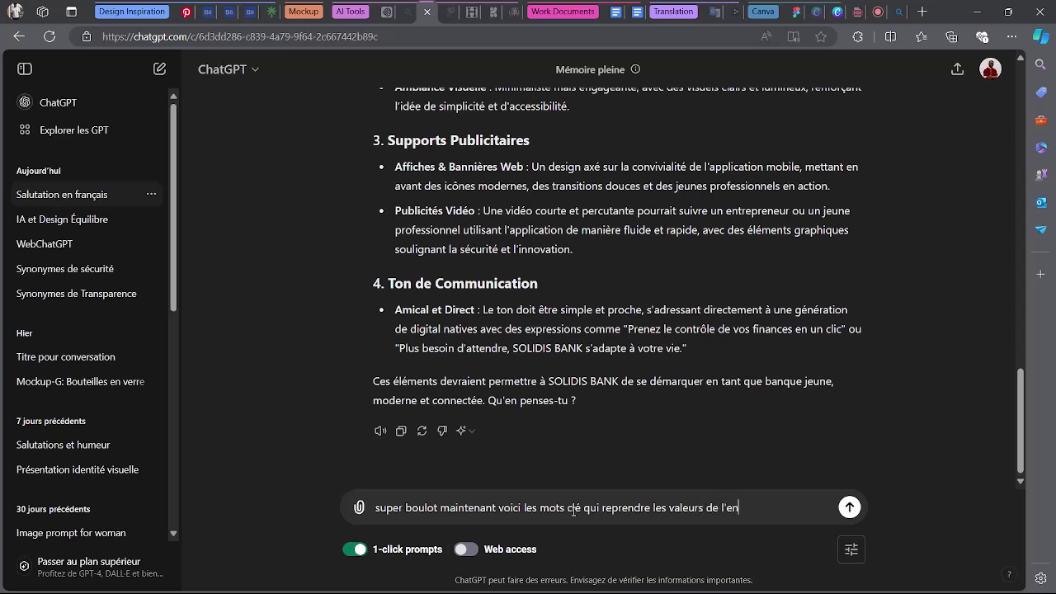
text(treprie)
key(BackSpace)
text(ises)
click(878, 12)
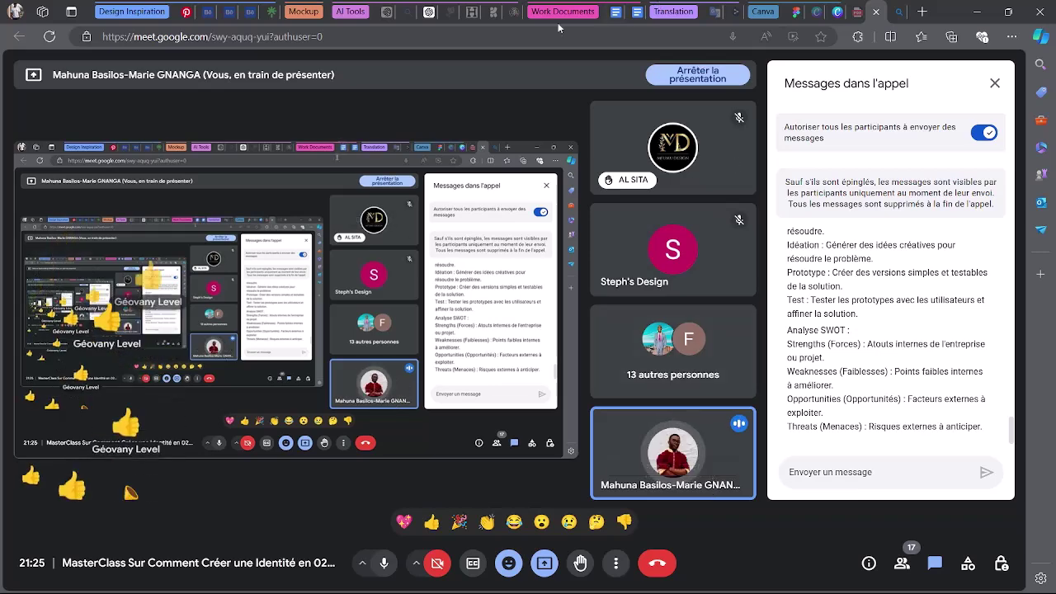
click(428, 10)
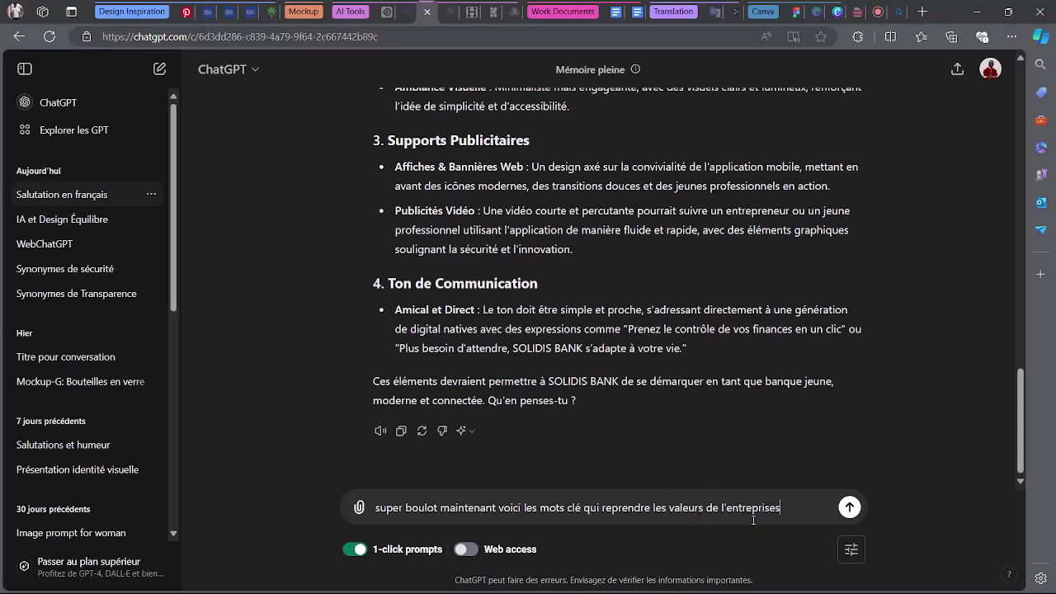
Copy the key values Transparence, Sécurité, Accessibilité, Innovation into the draft message.
scroll(713, 349, up, 20)
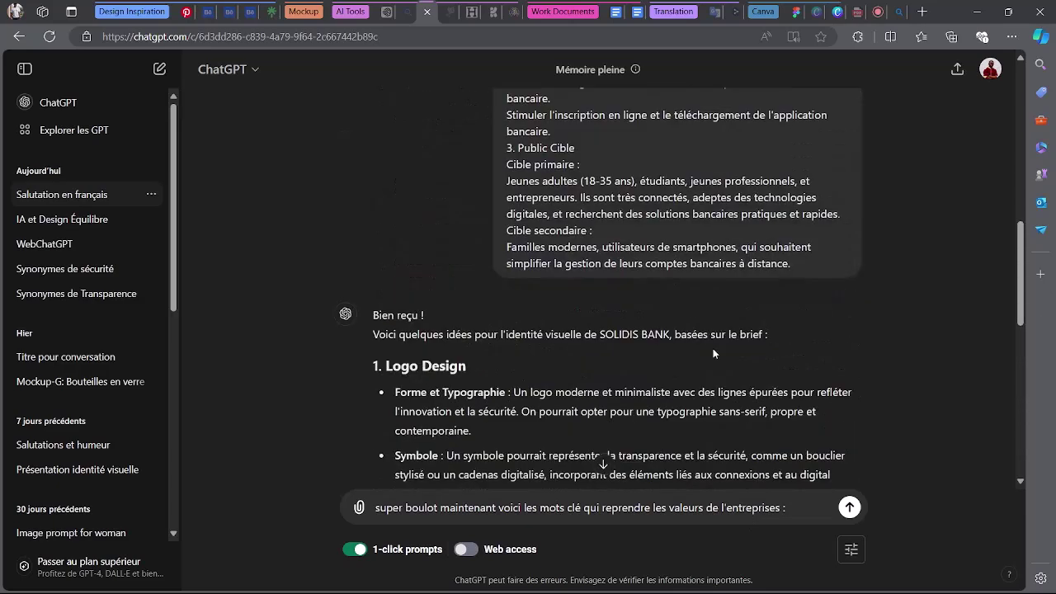
scroll(630, 305, down, 2)
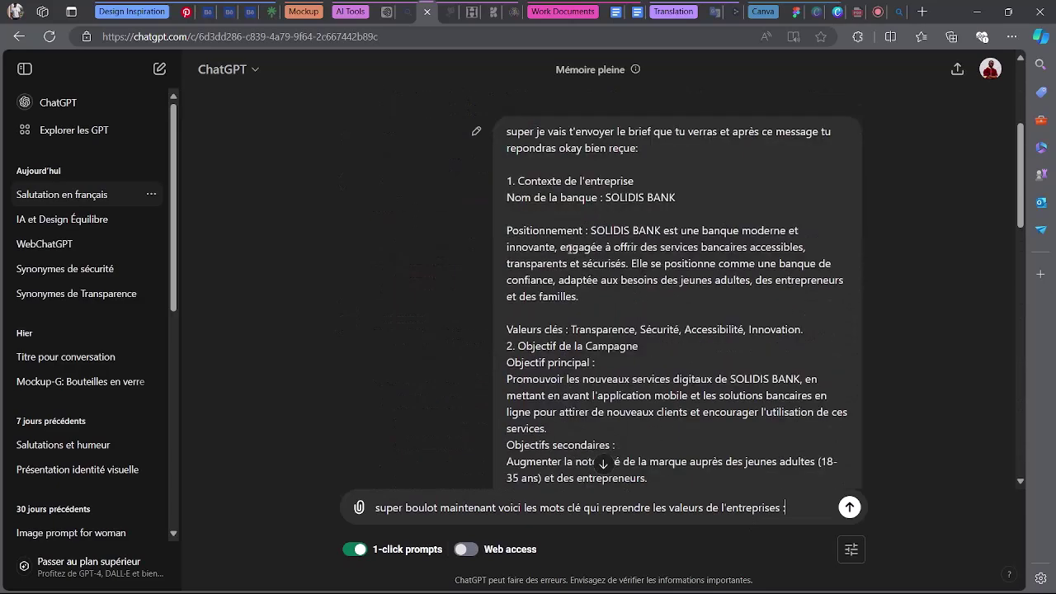
drag(506, 330, 819, 333)
click(608, 330)
drag(572, 329, 802, 330)
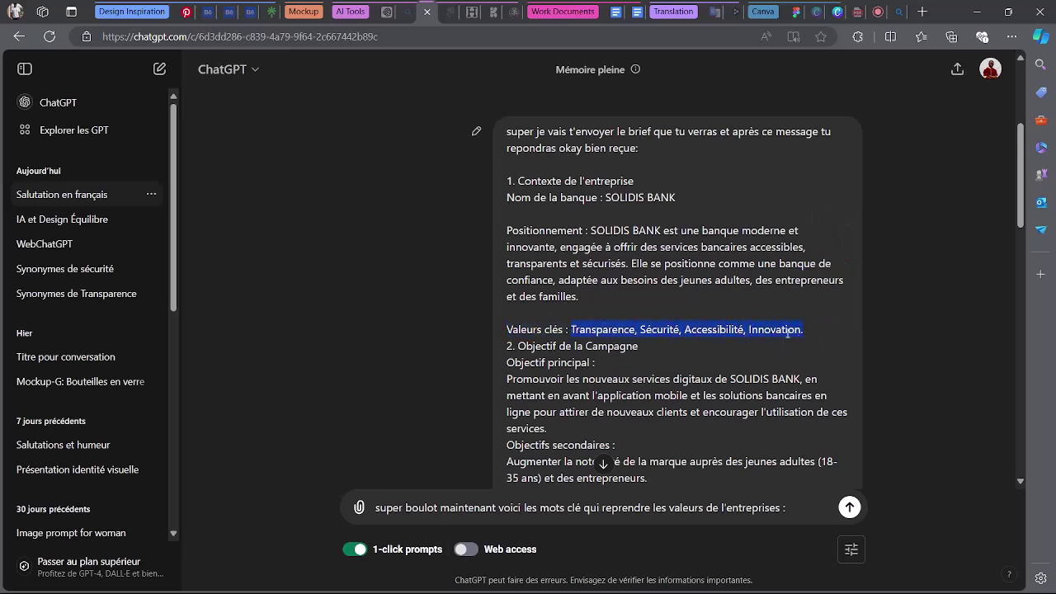
scroll(734, 406, down, 15)
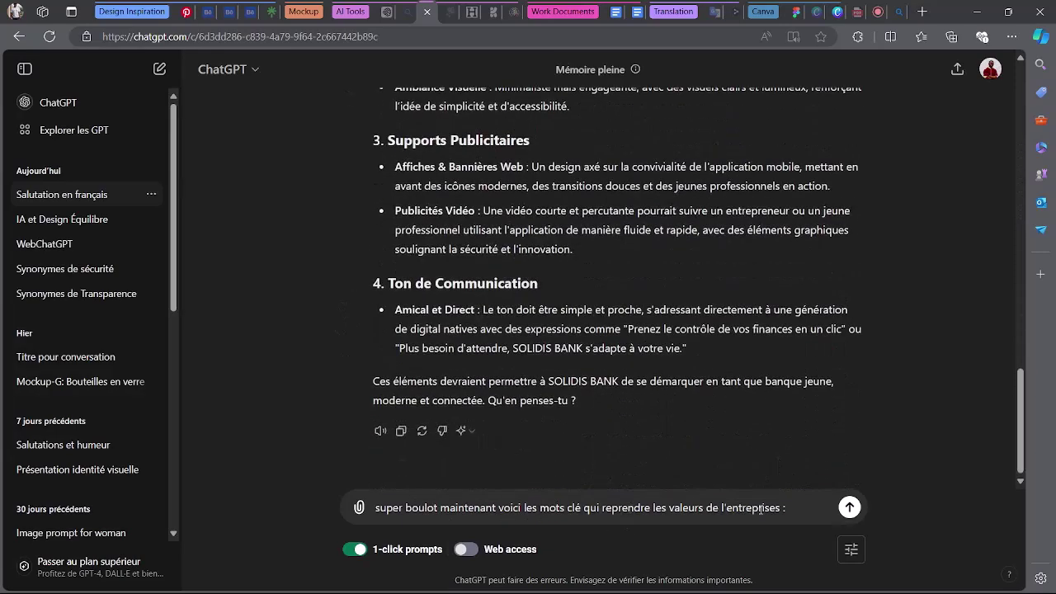
click(803, 507)
text(Transparence, Sécurité, Accessibilité, Innovation.)
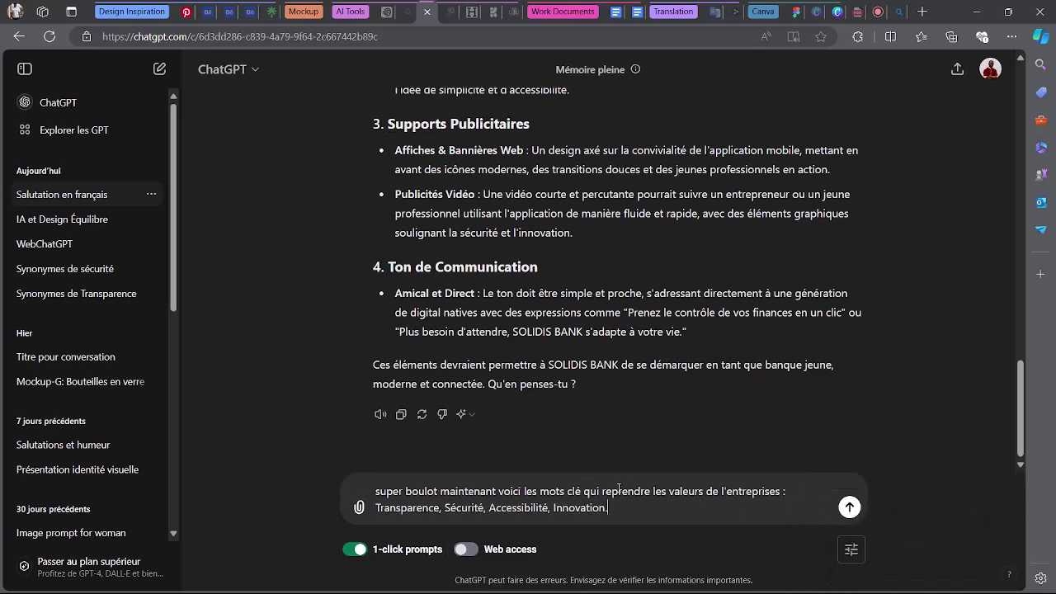
Reword the sentence, add a request for moodboard inspiration sources, and send it.
drag(603, 494, 653, 491)
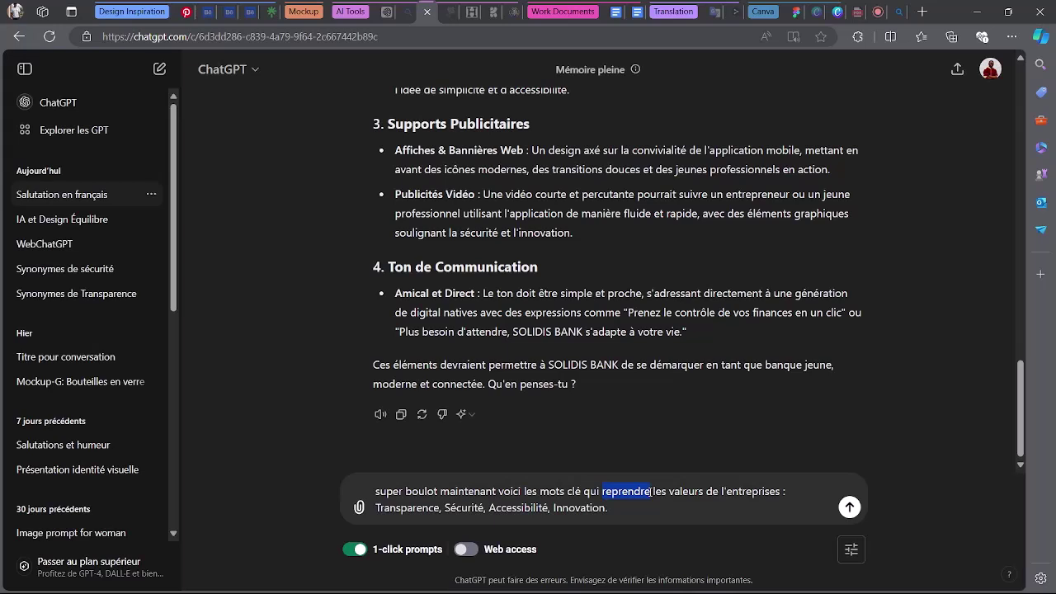
text(repo)
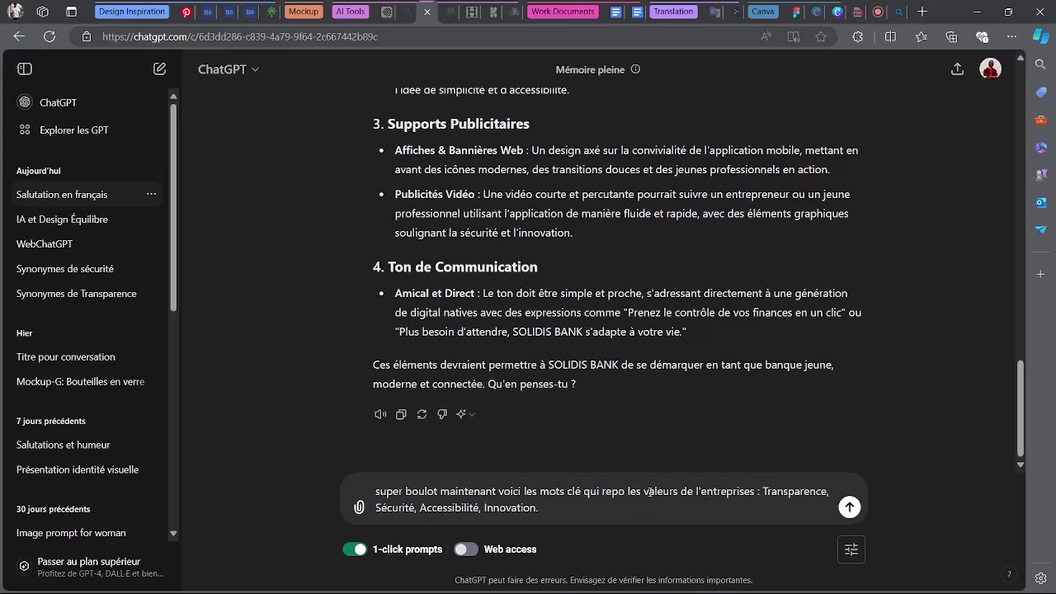
text(ns)
key(BackSpace)
key(BackSpace)
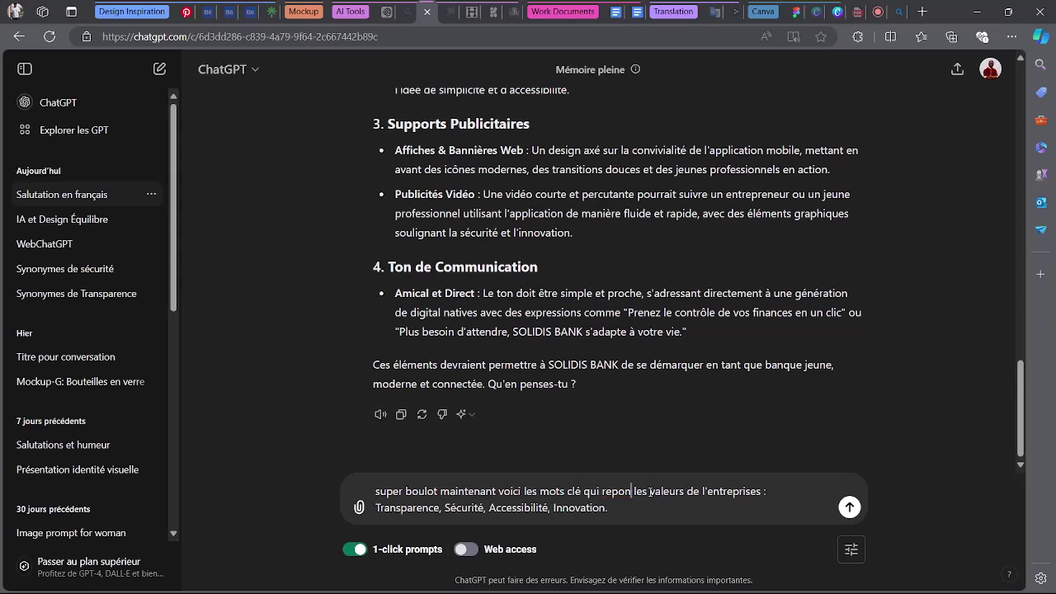
text(ds au)
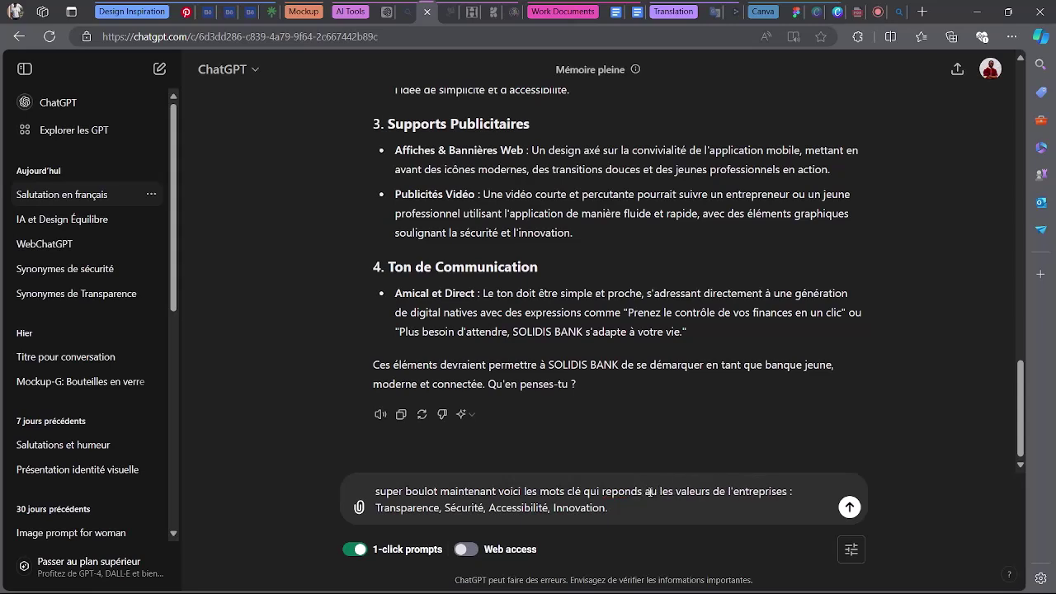
text(x)
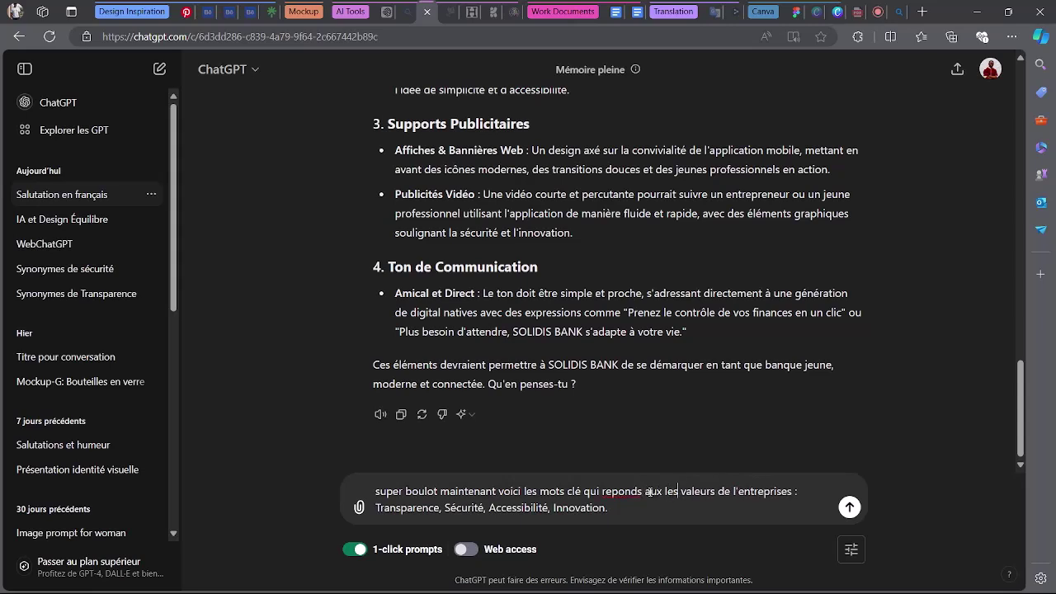
key(BackSpace)
key(BackSpace)
key(BackSpace)
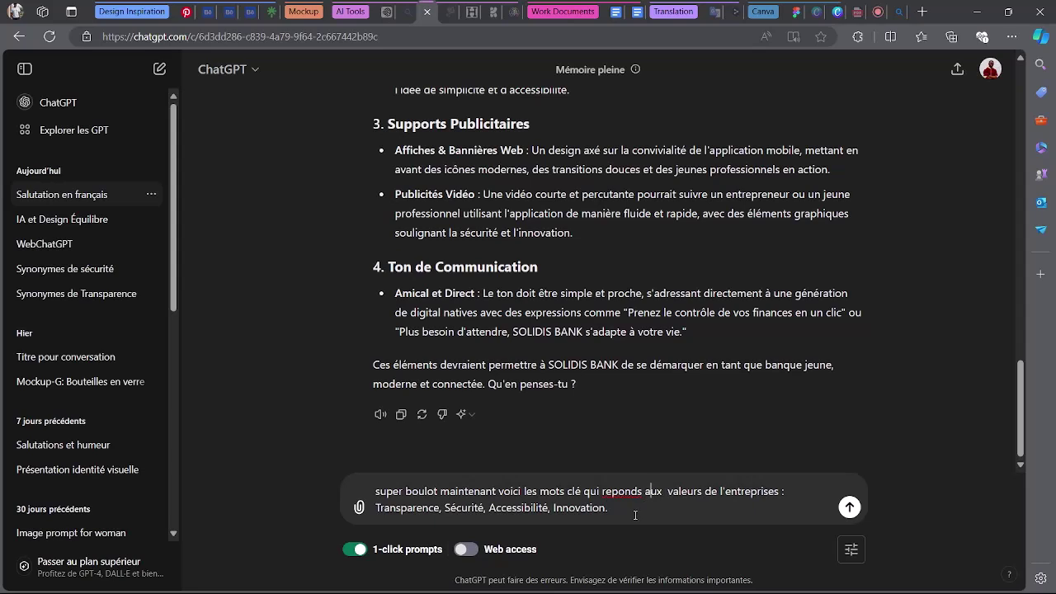
key(shift+Return)
key(shift+Return)
text(Main)
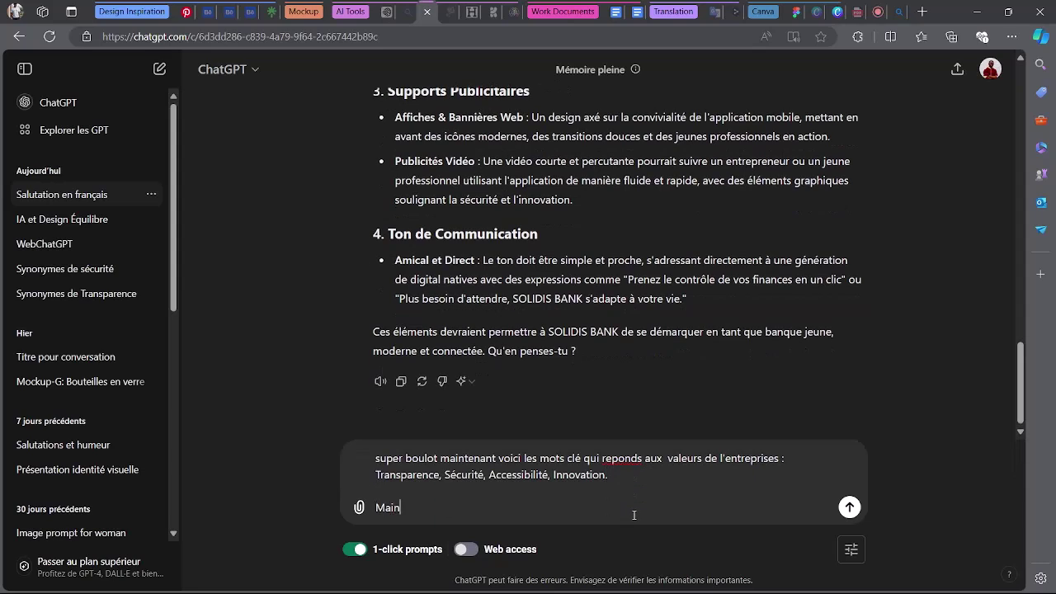
text(tenant je veux que tu me d)
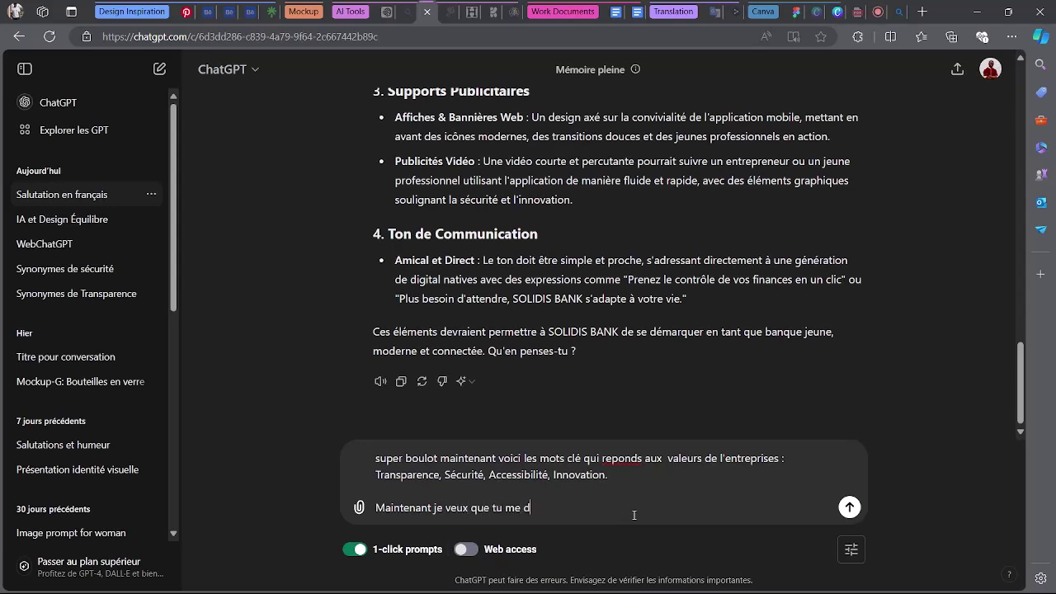
text(onnes quelque ti)
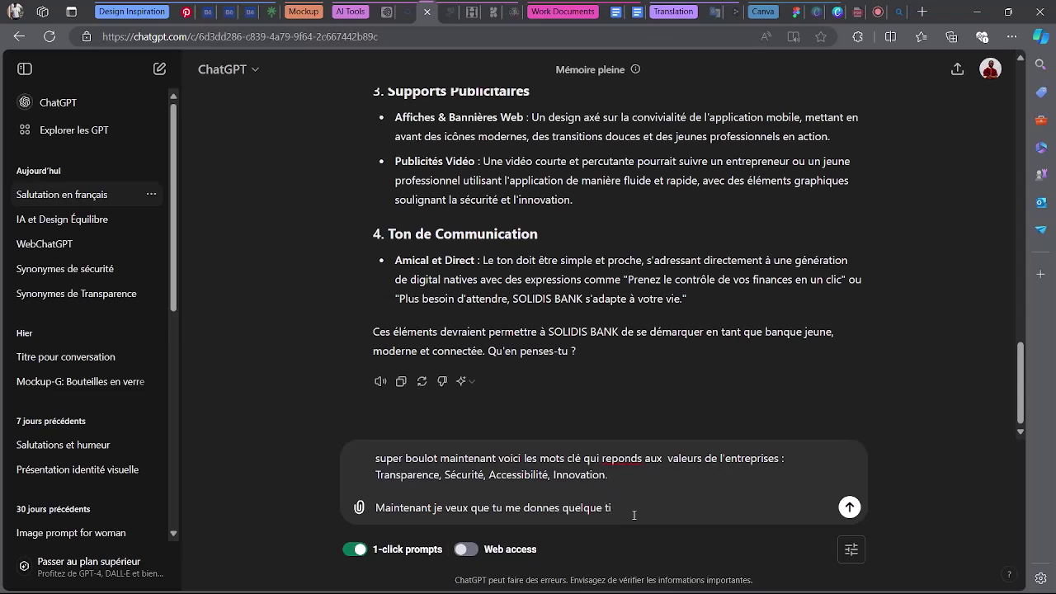
key(BackSpace)
text(ype de source d'inspiration afin)
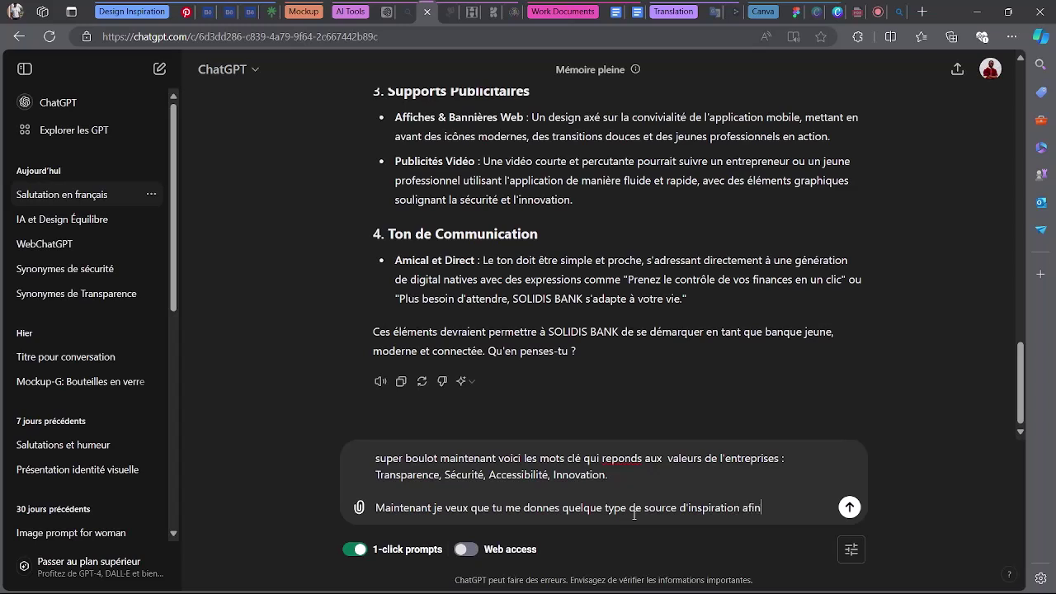
text( de concevoir mon m)
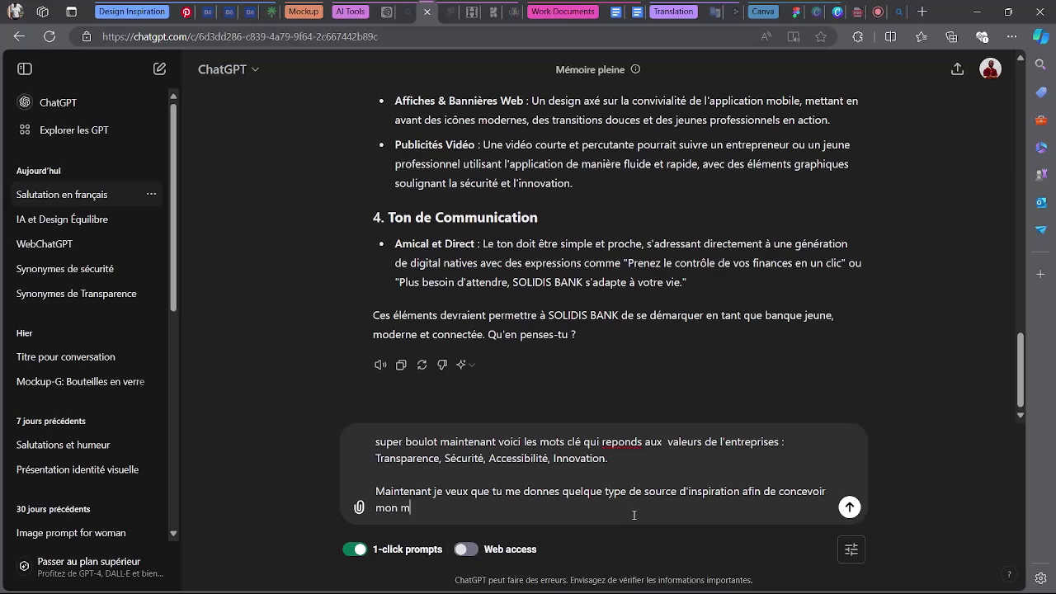
text(oodboard)
key(Return)
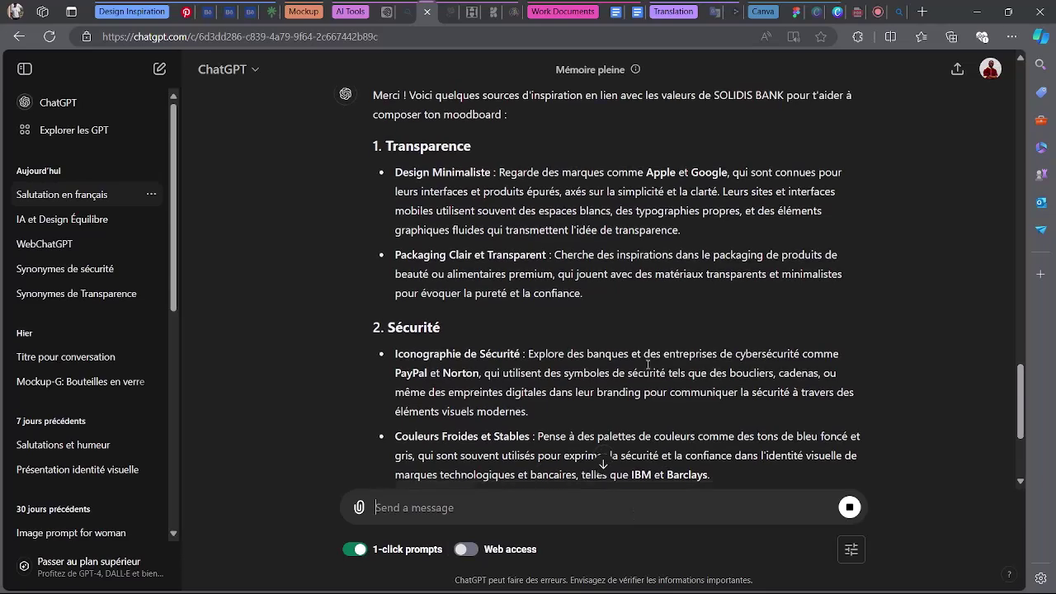
Scroll back to the start of ChatGPT's inspiration reply, then bring up the Pinterest logo search.
scroll(647, 369, up, 3)
scroll(648, 368, up, 1)
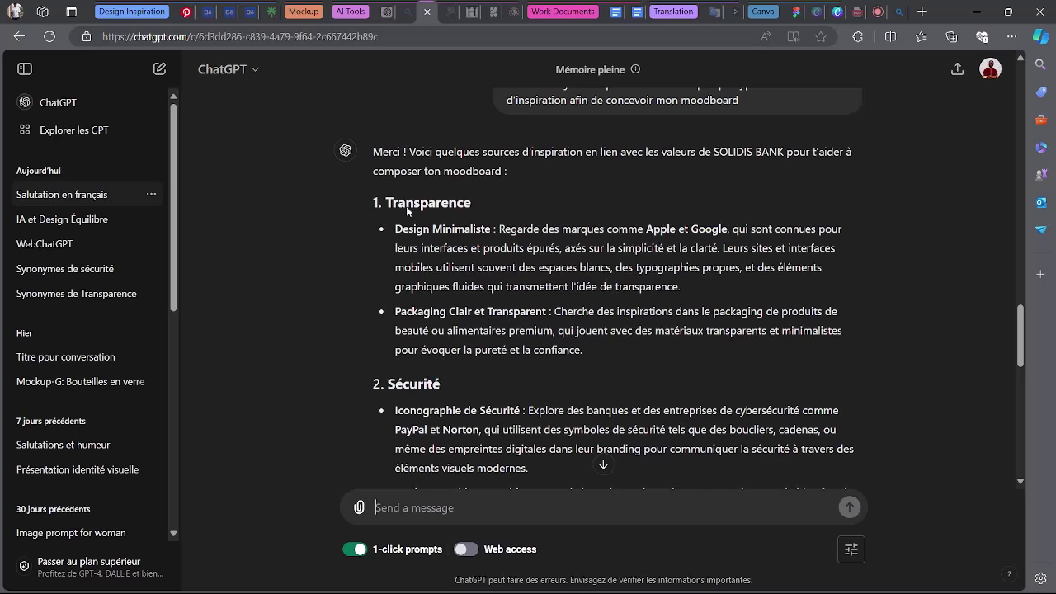
click(181, 10)
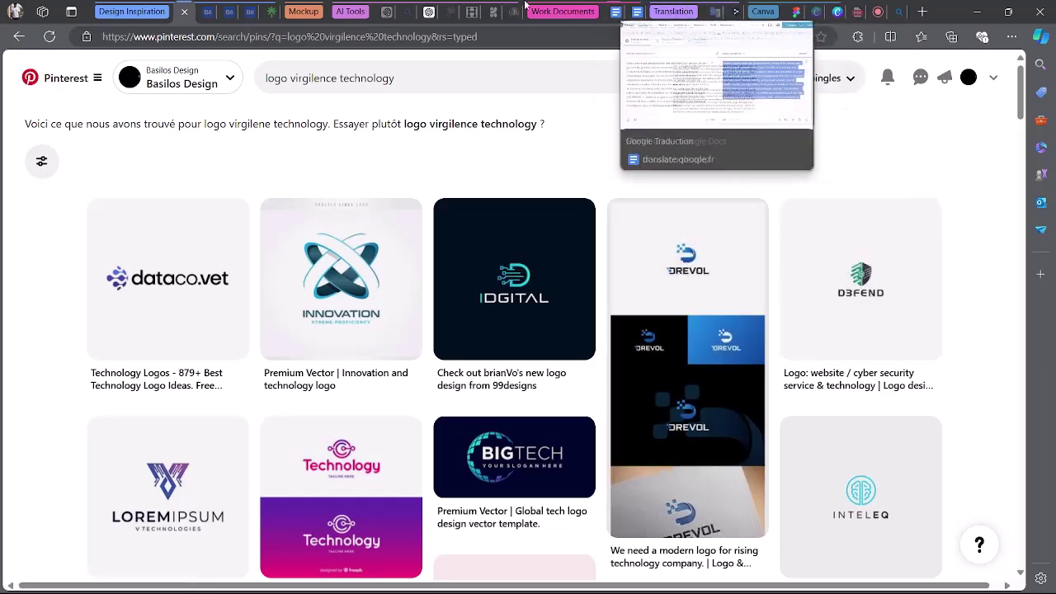
Admit the person waiting to join the Google Meet call.
click(420, 10)
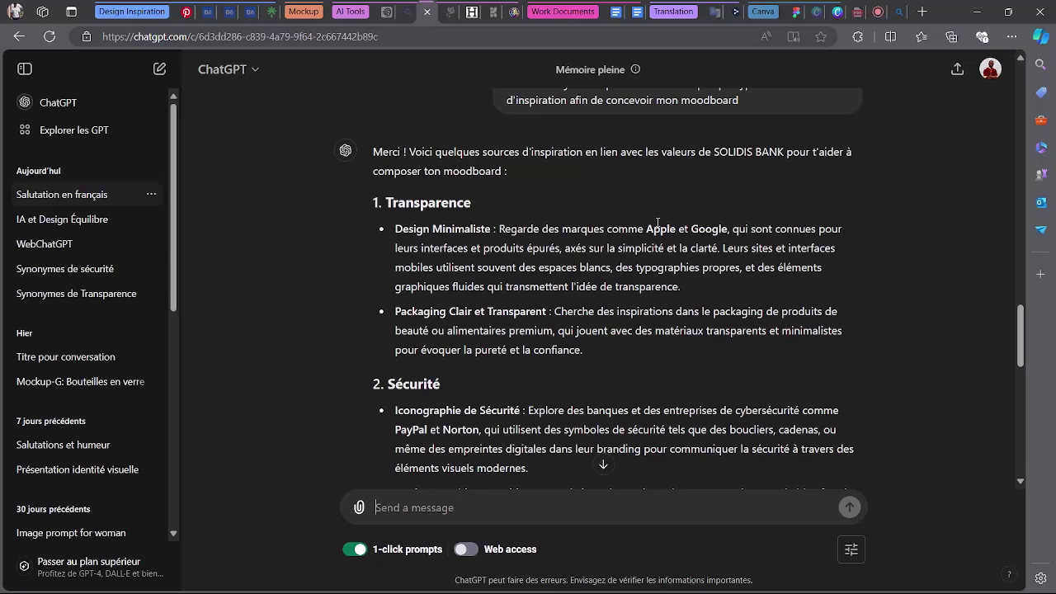
drag(646, 228, 686, 235)
drag(746, 333, 751, 335)
scroll(468, 353, down, 1)
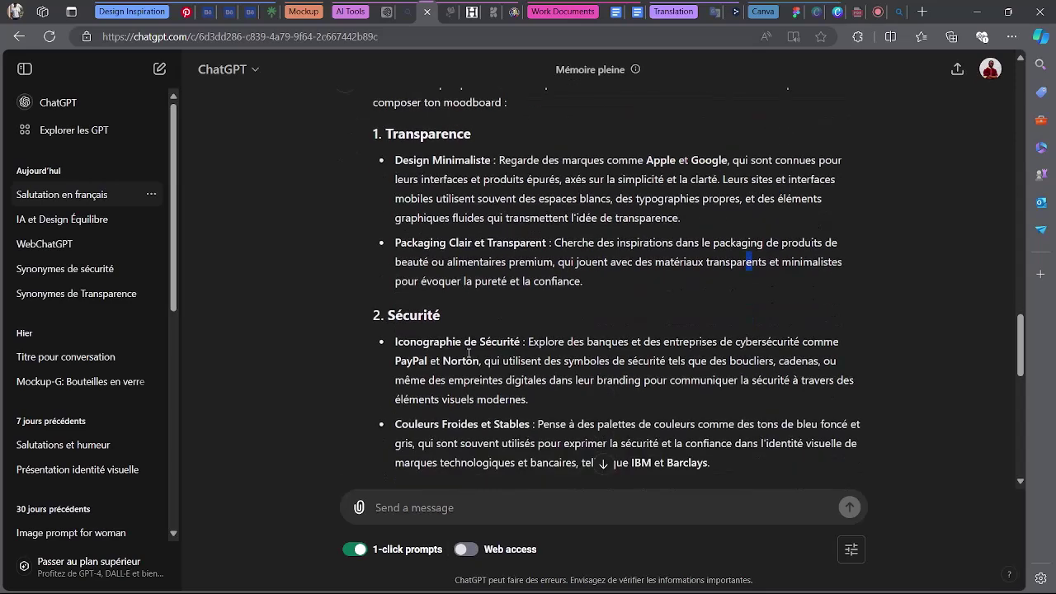
click(703, 303)
click(858, 12)
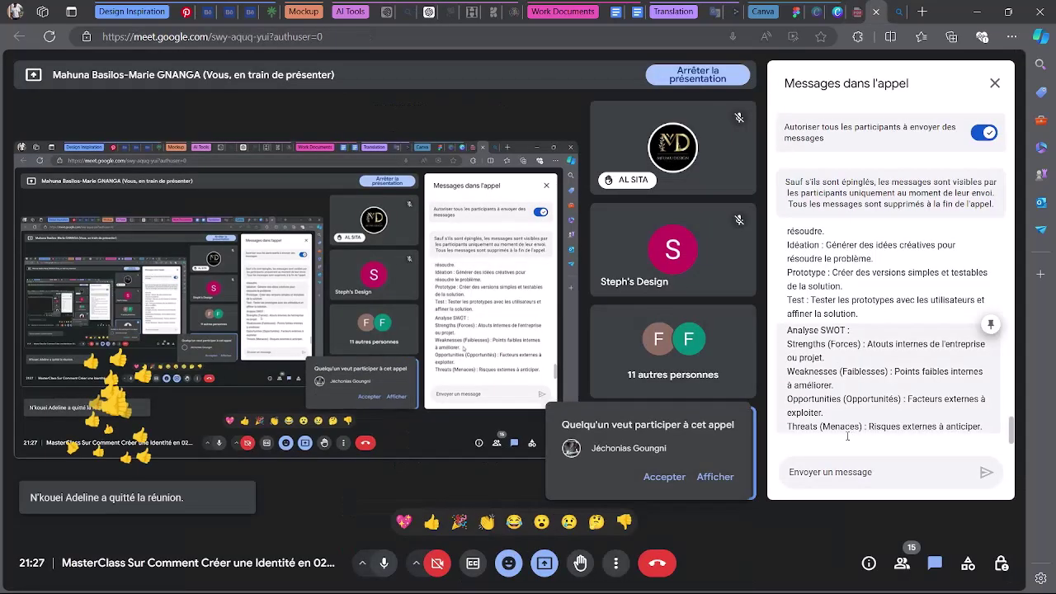
click(652, 473)
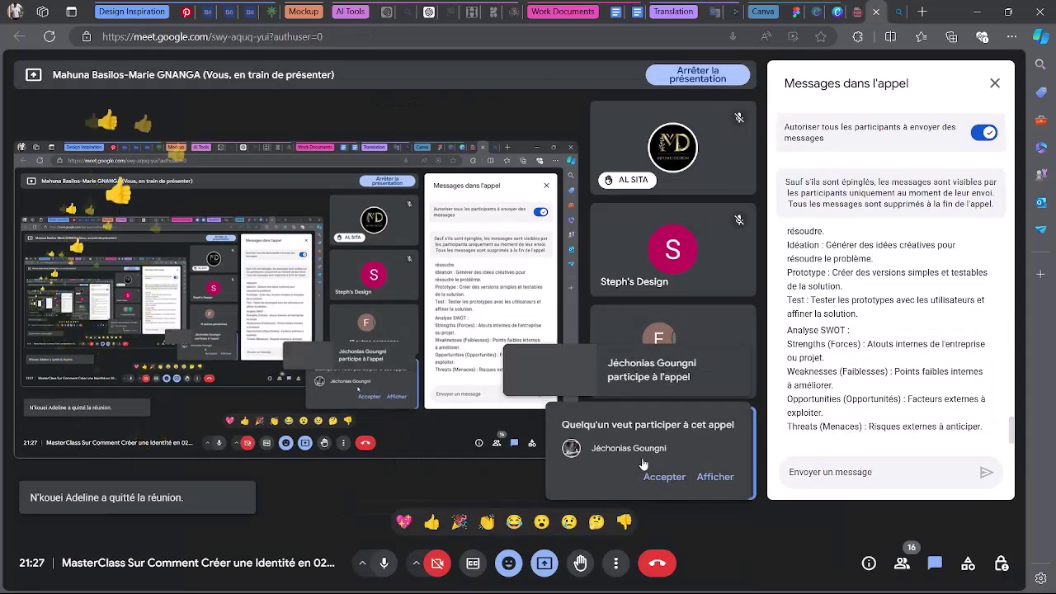
Return to ChatGPT's reply and highlight its security iconography suggestion.
click(186, 11)
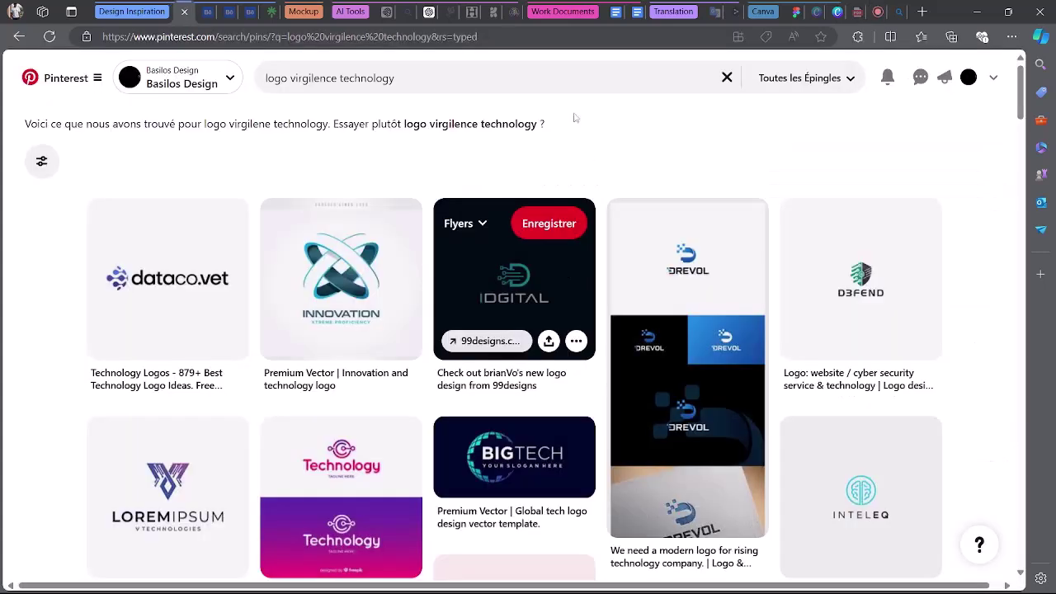
click(430, 9)
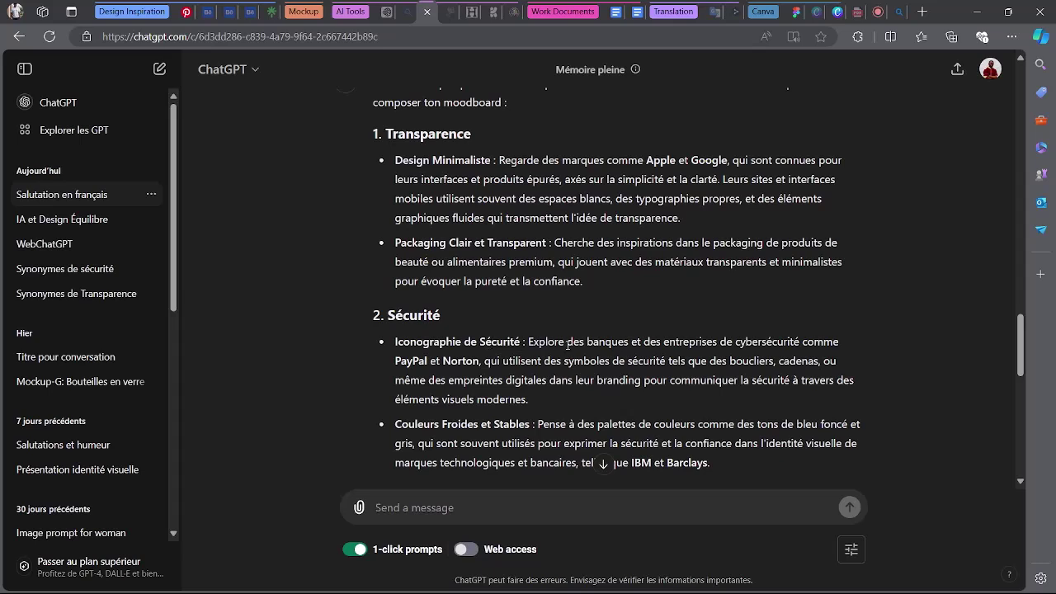
drag(526, 343, 842, 353)
click(694, 370)
Search Pinterest for 'logo norton' and copy a Norton logo image.
click(186, 12)
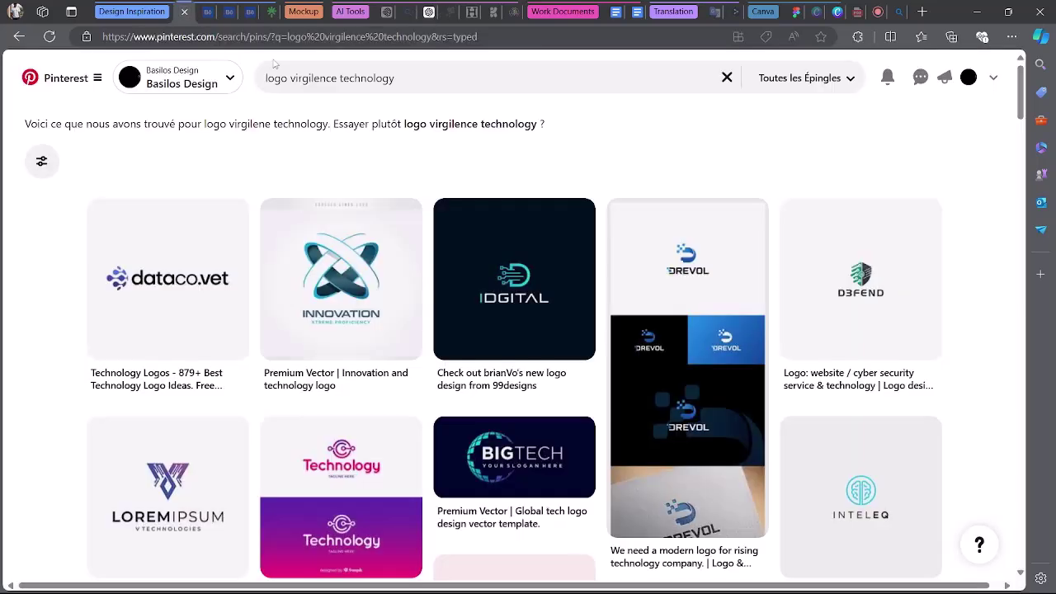
click(401, 91)
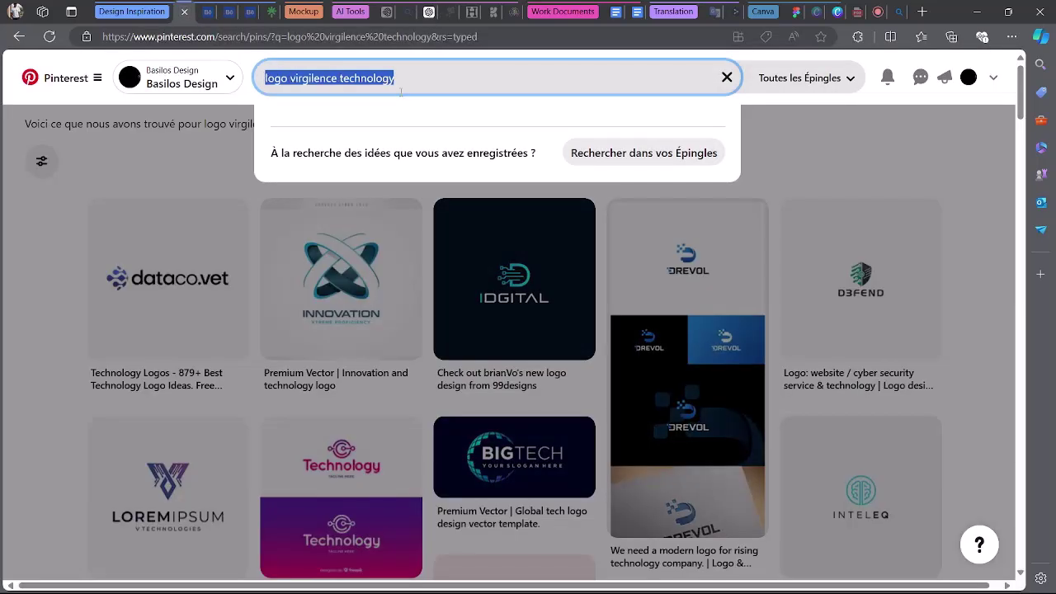
text(logo nort)
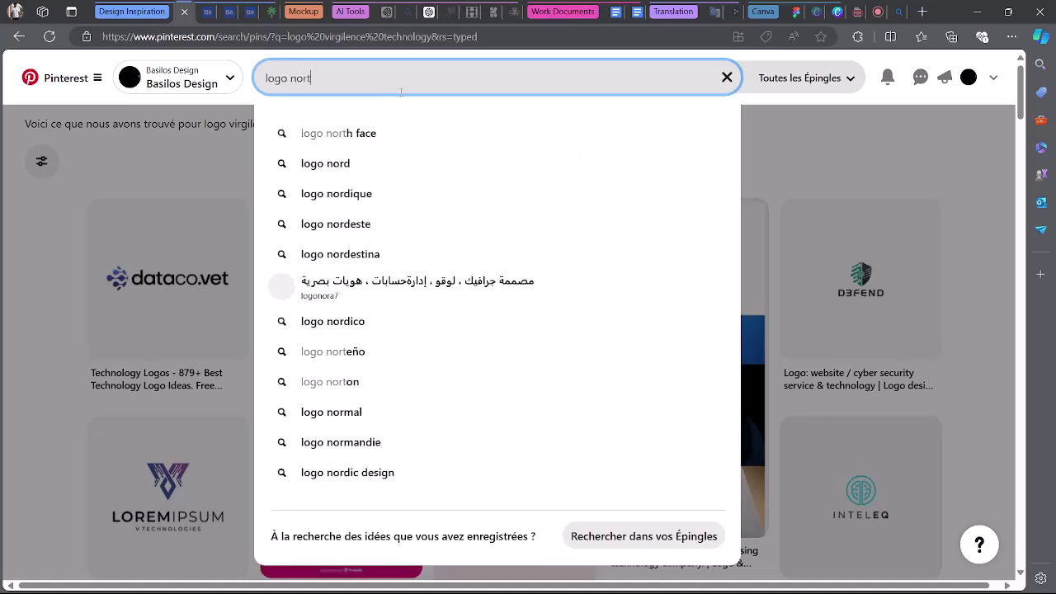
text(on)
key(Return)
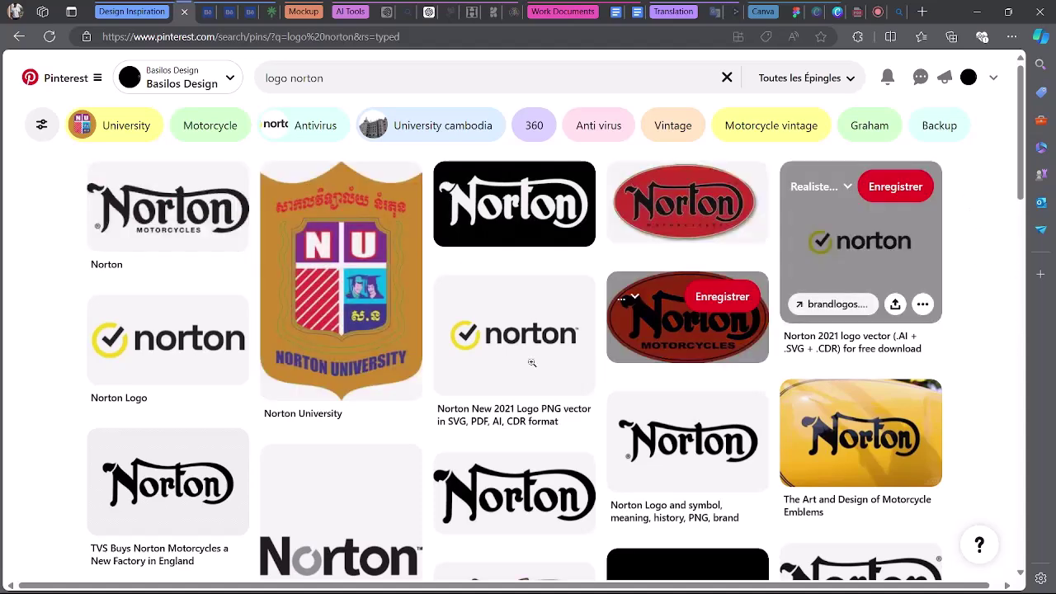
right_click(561, 363)
click(691, 363)
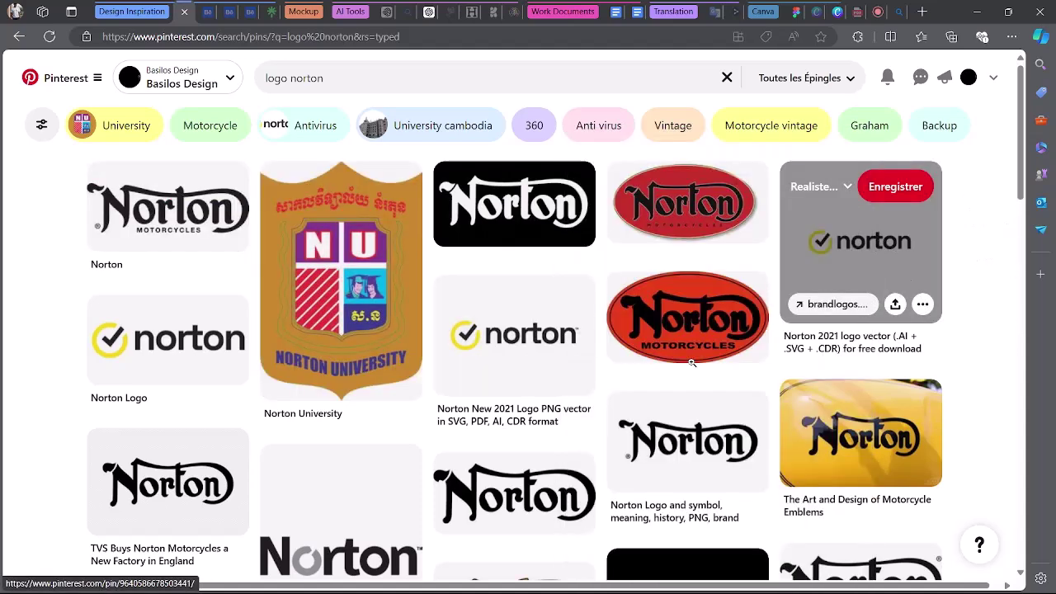
Browse the Norton logo results and dismiss the Edge notification covering them.
scroll(975, 285, down, 4)
scroll(975, 284, down, 5)
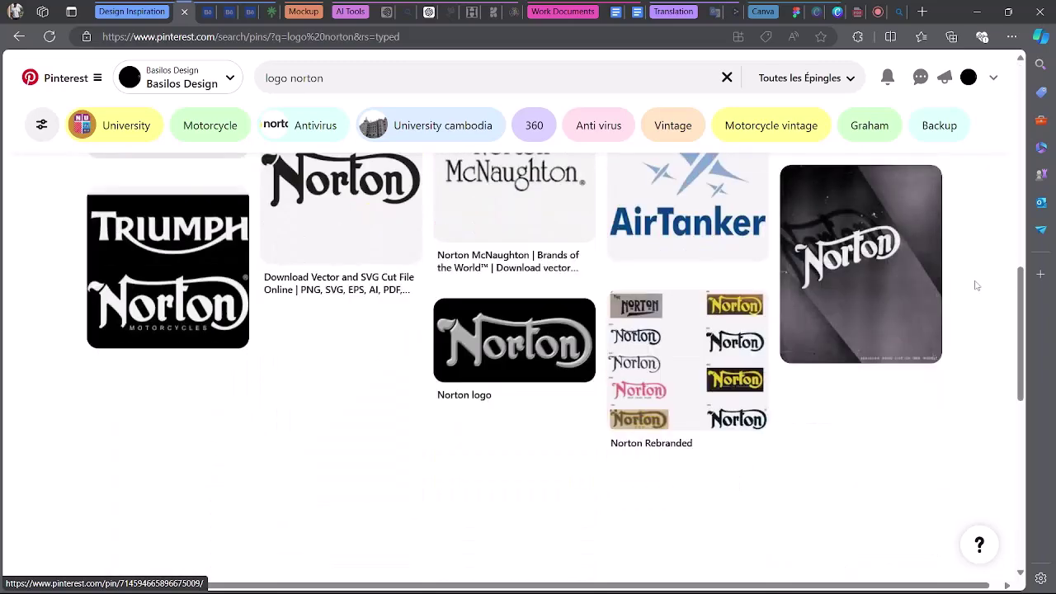
scroll(976, 285, down, 3)
scroll(976, 285, up, 3)
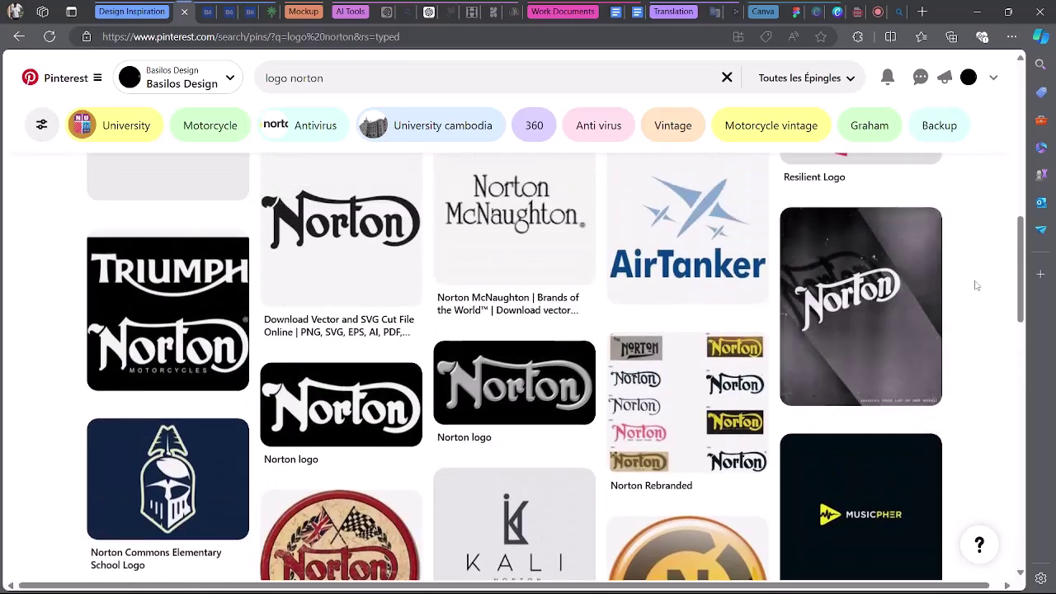
scroll(976, 284, down, 7)
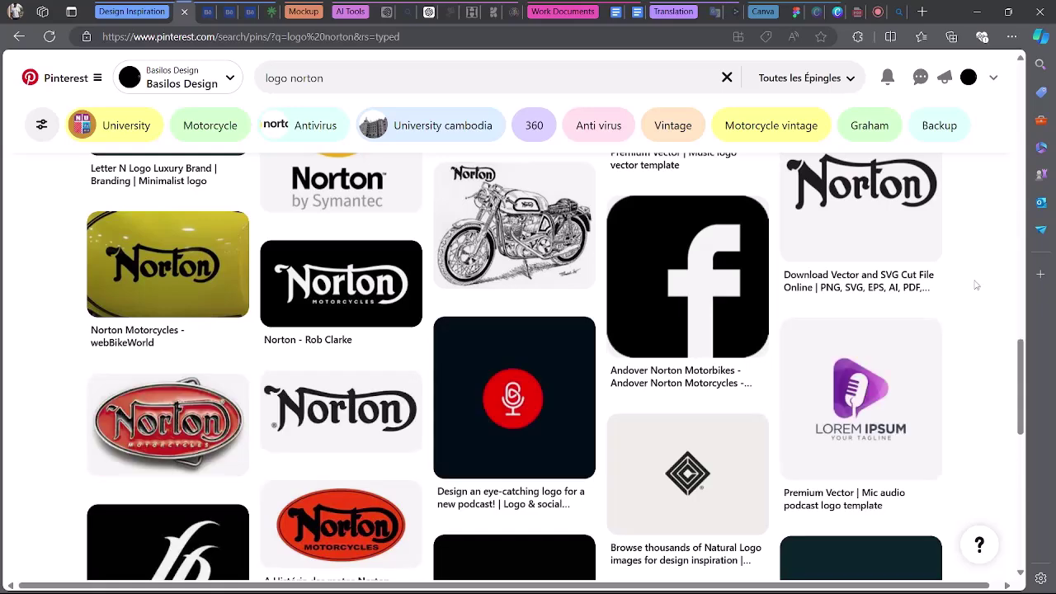
scroll(976, 285, up, 15)
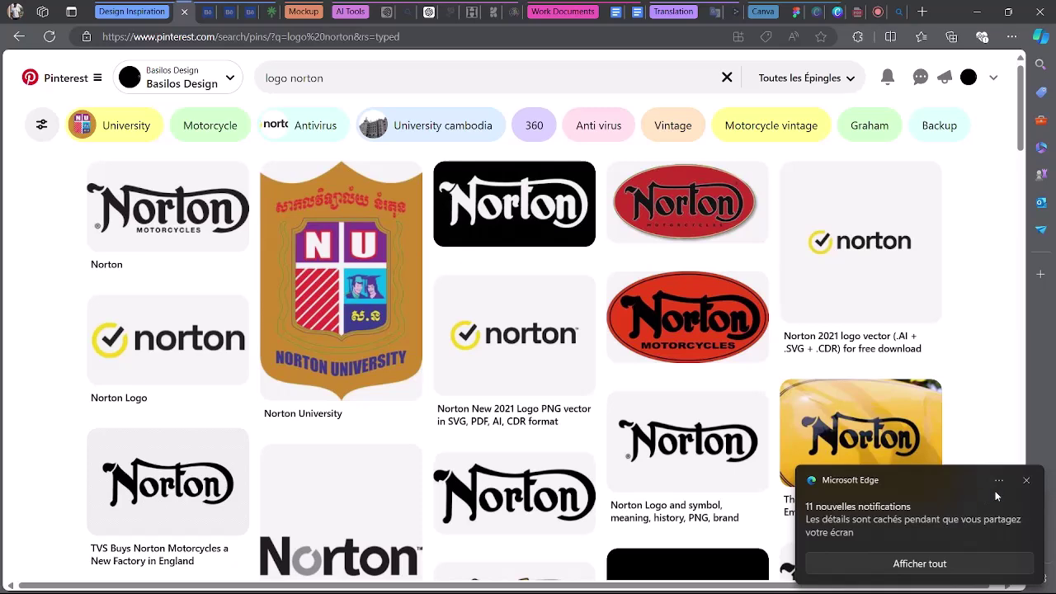
click(1027, 481)
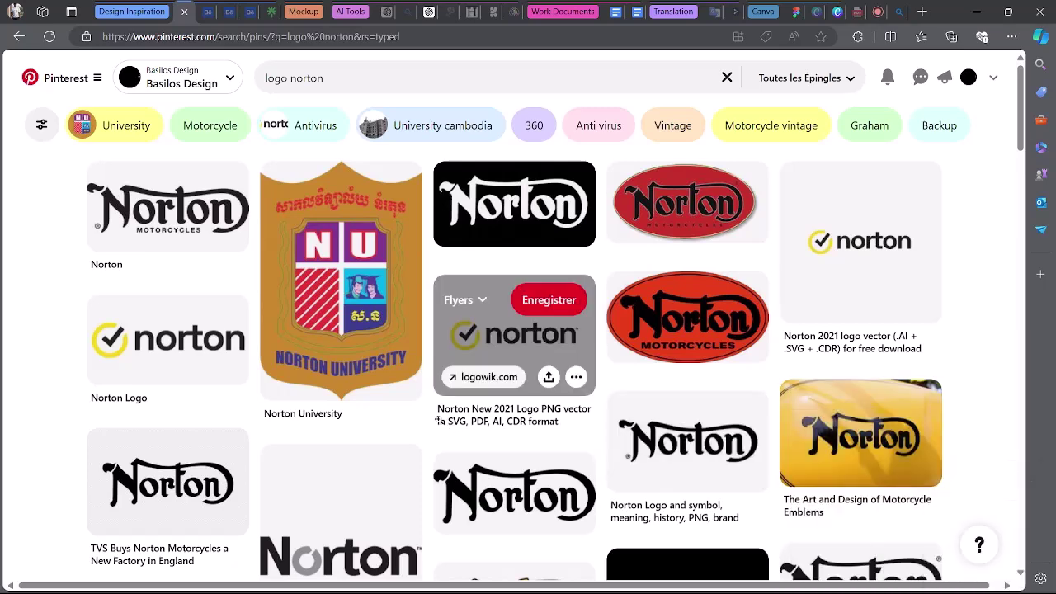
click(775, 9)
Paste the Norton logo into Benchmarking General beside the Globit logo.
scroll(725, 344, down, 2)
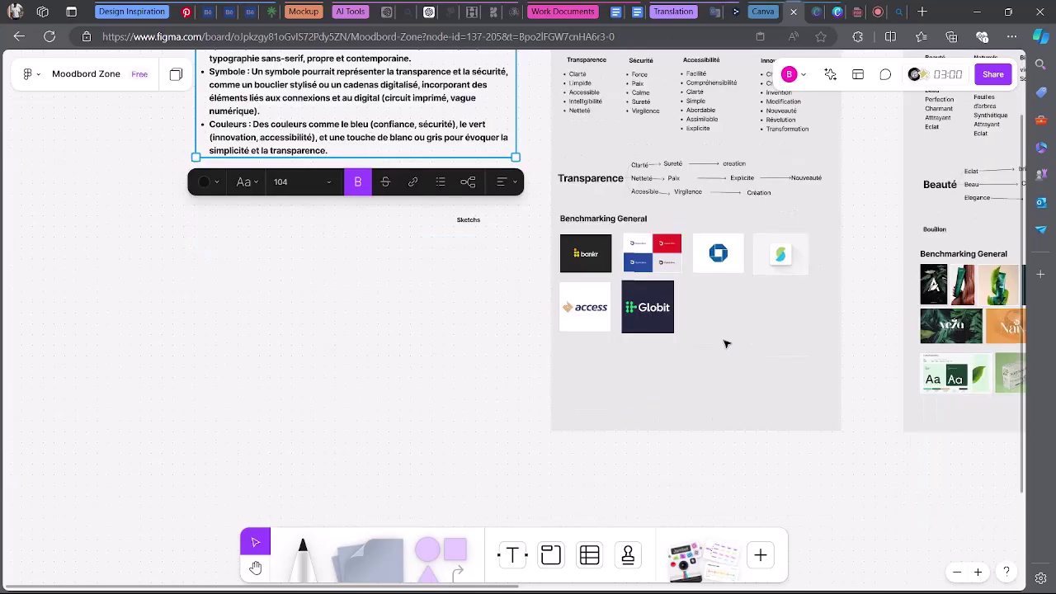
click(726, 332)
scroll(726, 332, down, 3)
scroll(729, 334, up, 2)
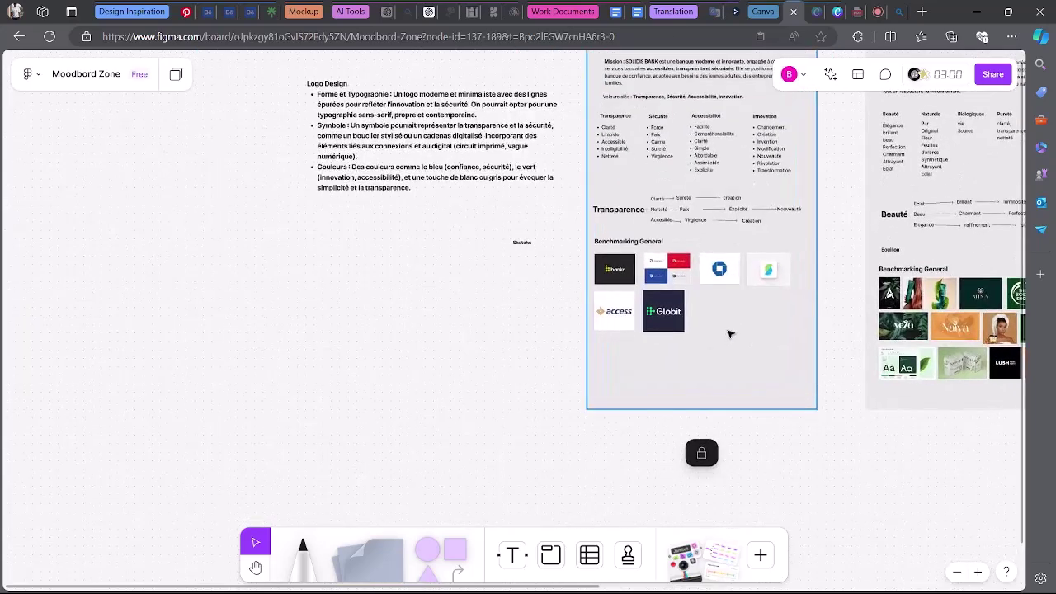
scroll(728, 333, up, 3)
scroll(811, 405, right, 3)
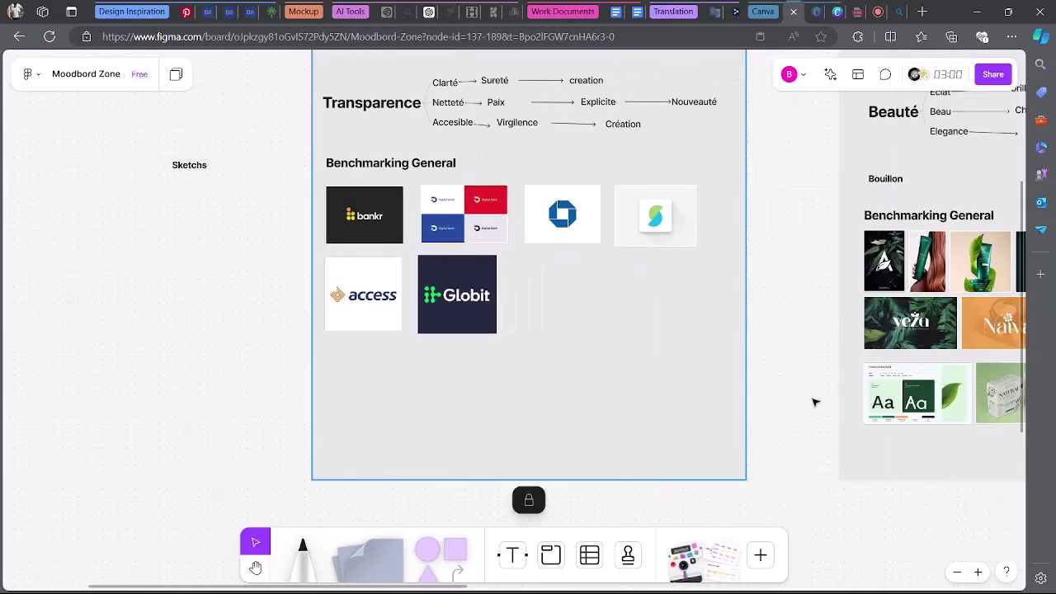
key(ctrl+v)
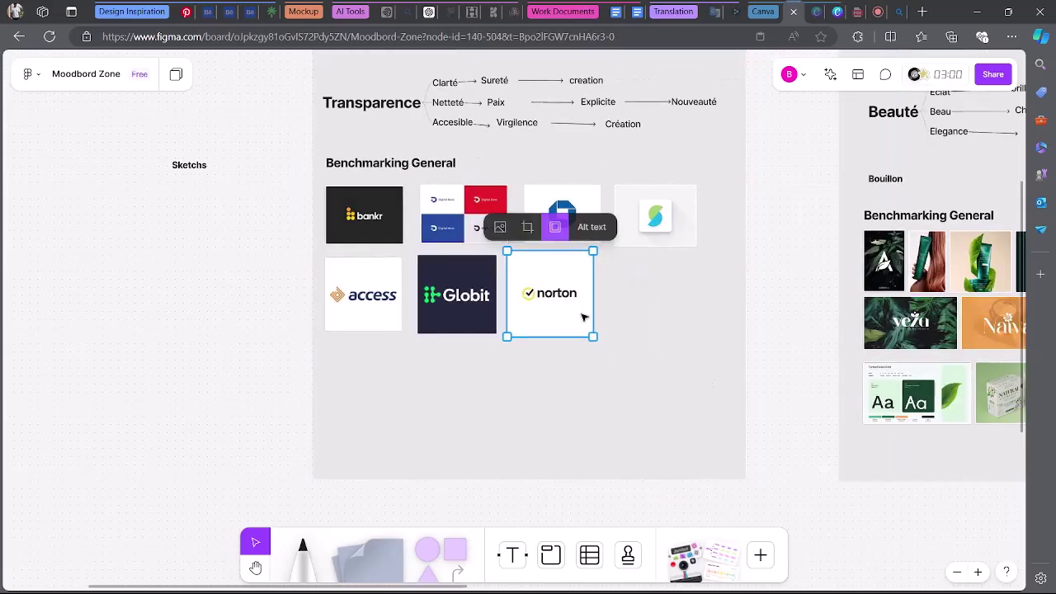
click(617, 296)
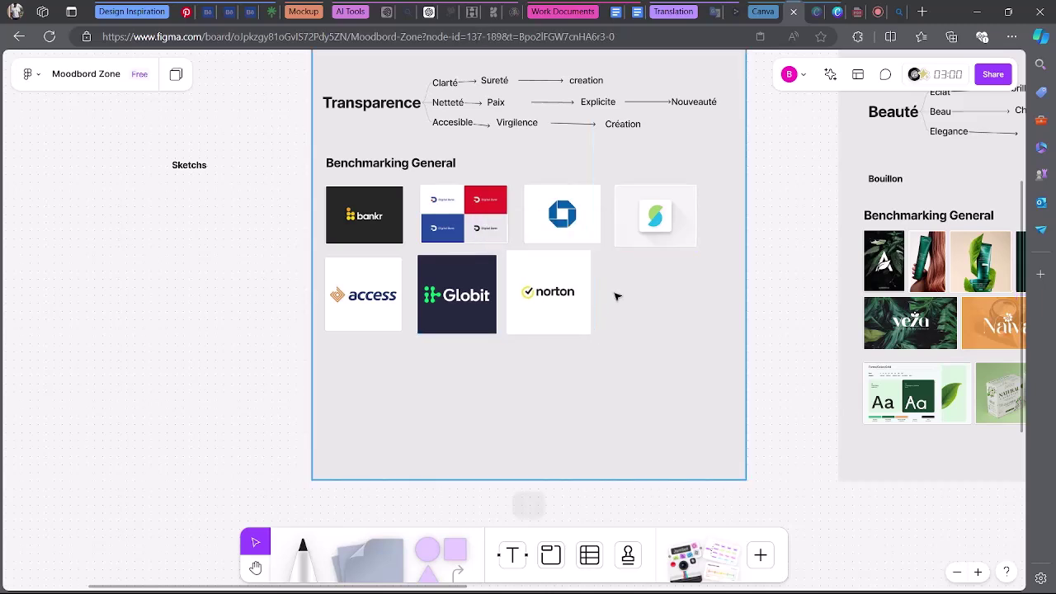
click(421, 11)
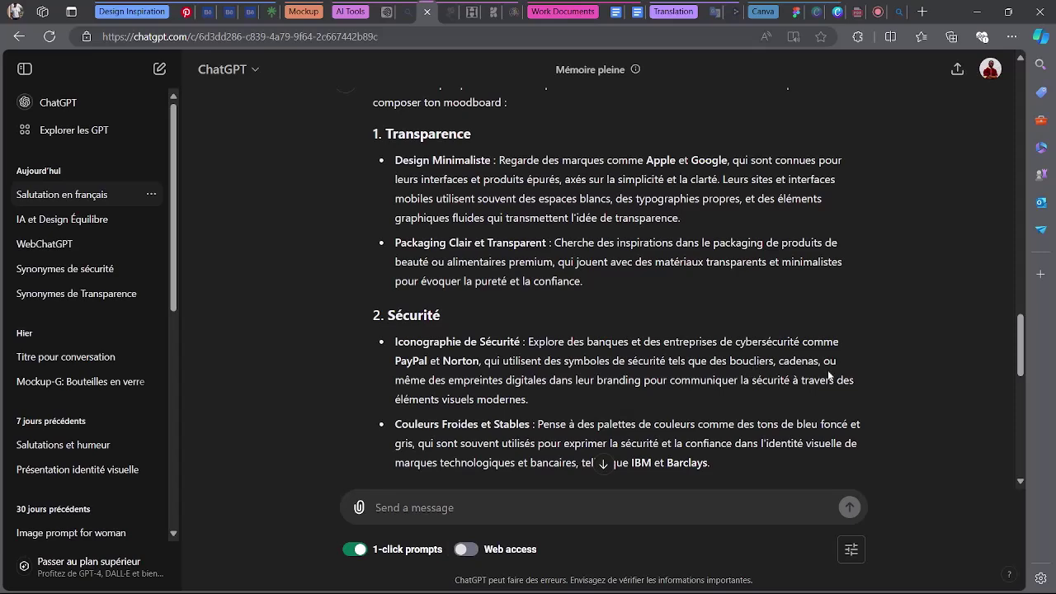
scroll(427, 391, down, 3)
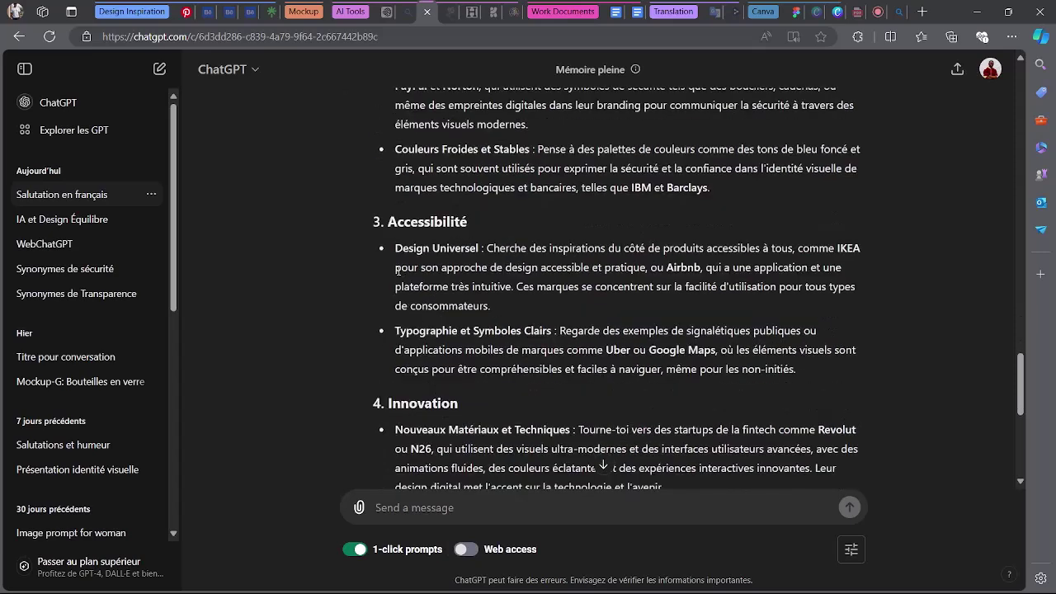
scroll(397, 271, up, 2)
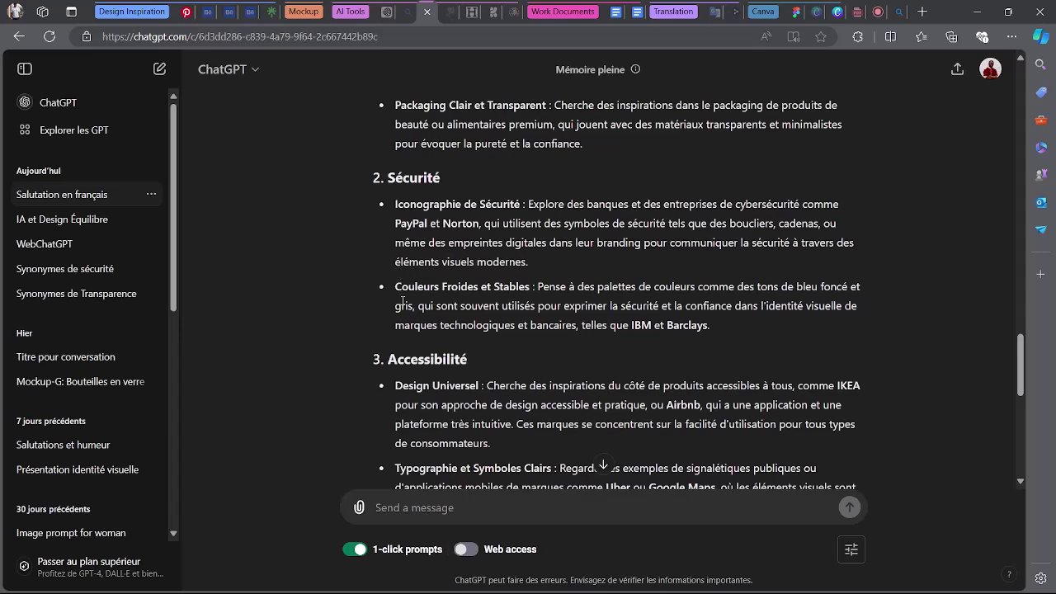
scroll(497, 288, down, 3)
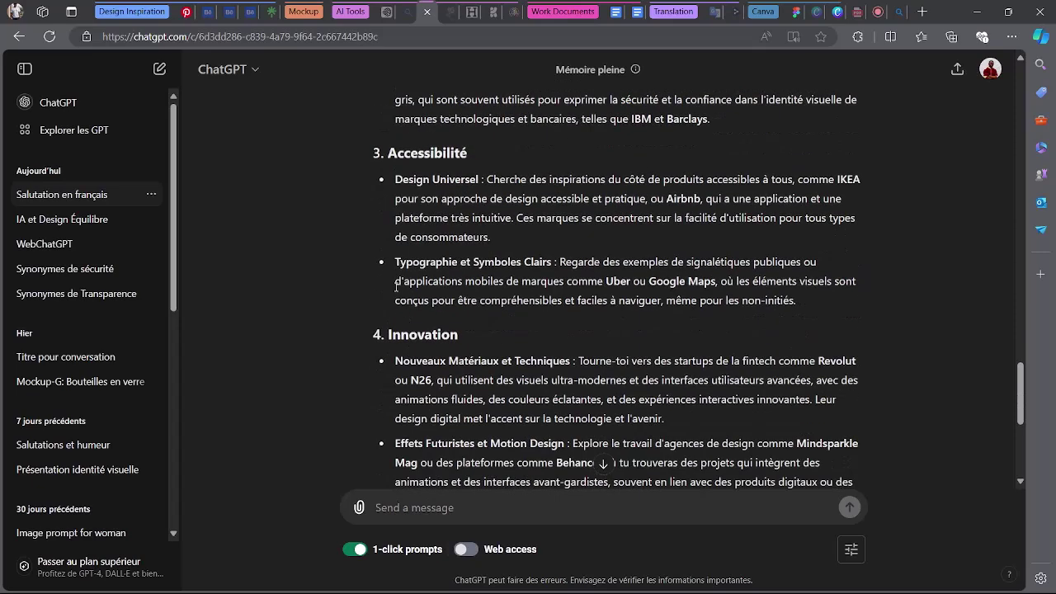
scroll(468, 366, down, 2)
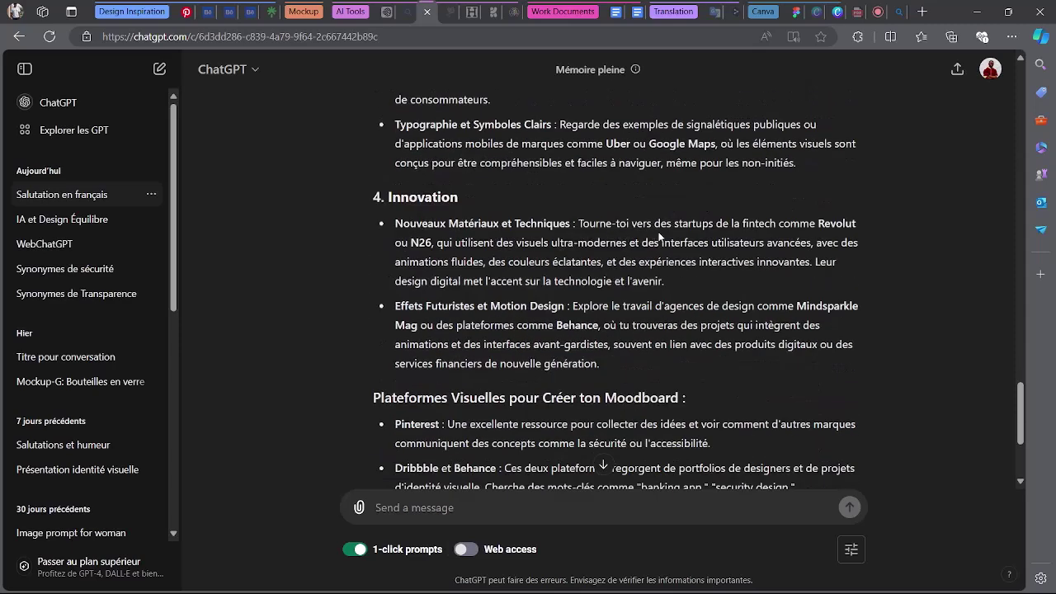
scroll(836, 236, up, 1)
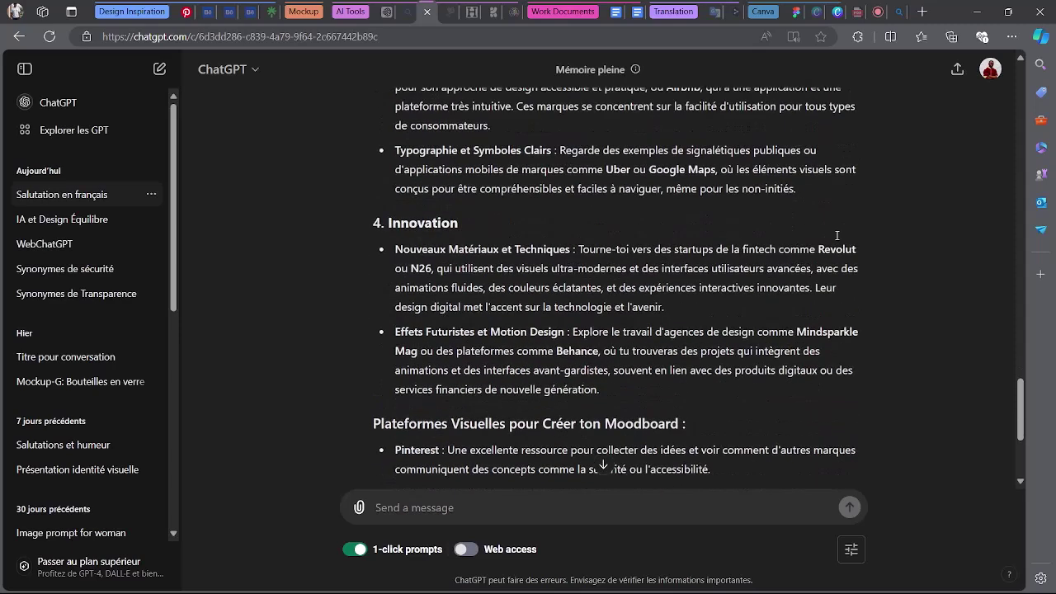
scroll(498, 297, down, 2)
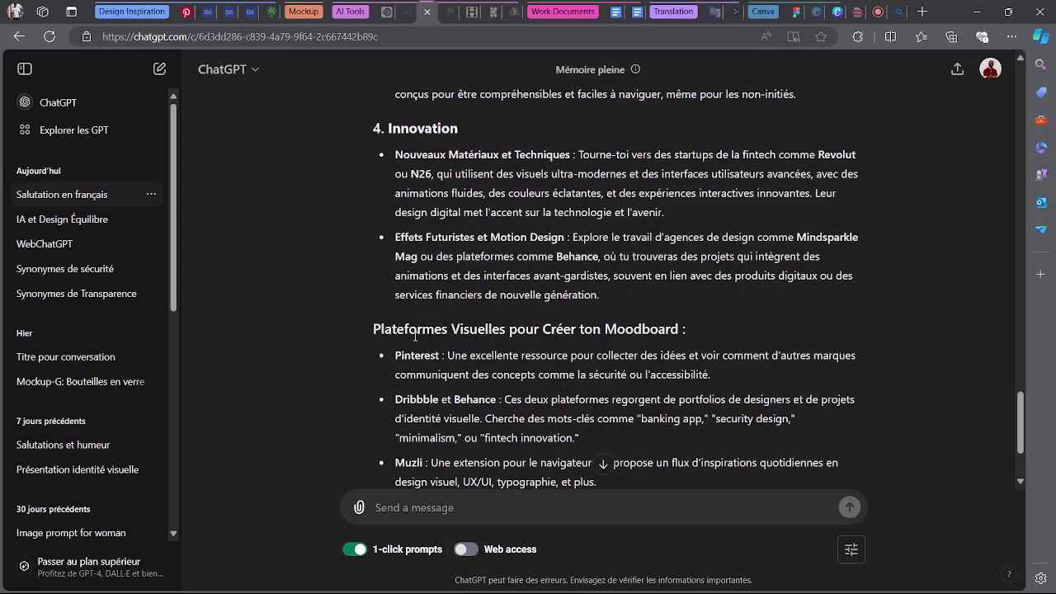
scroll(543, 330, down, 2)
scroll(549, 324, up, 5)
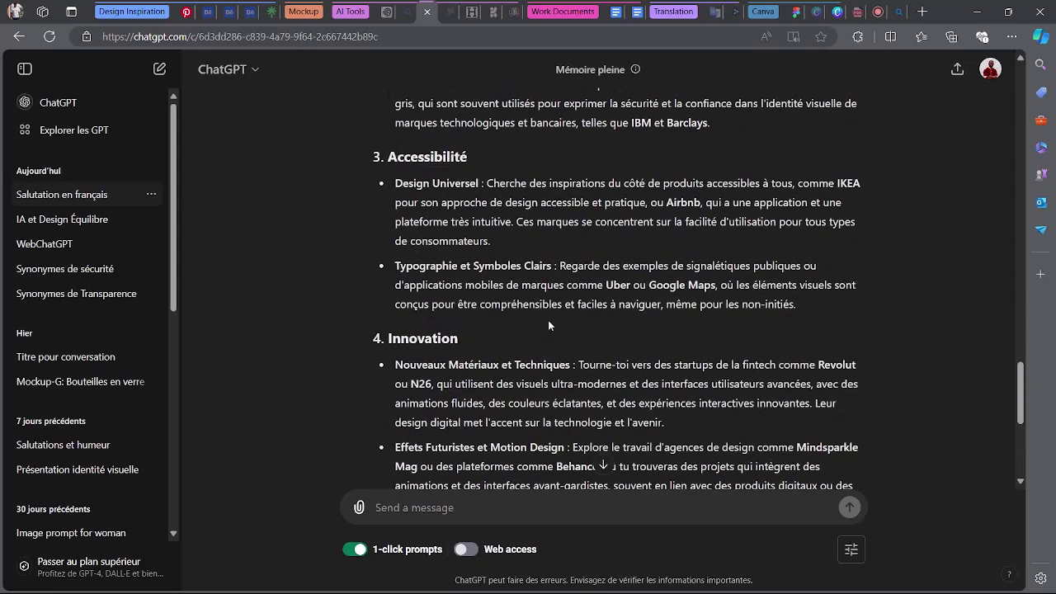
scroll(551, 318, down, 1)
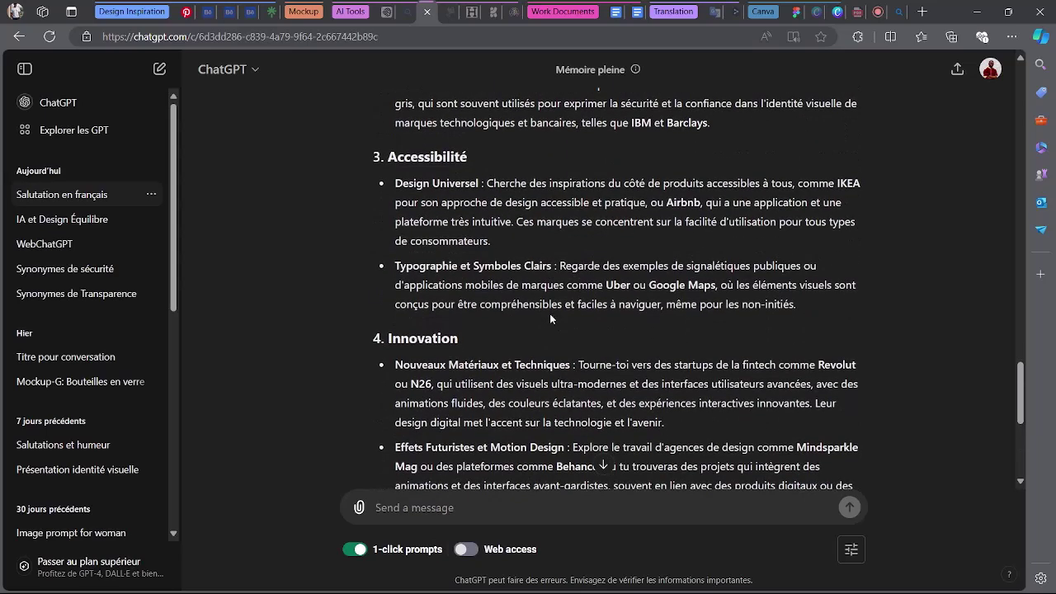
Replace the Behance 'logo design' search with 'logo fintec' and scroll the results.
click(207, 9)
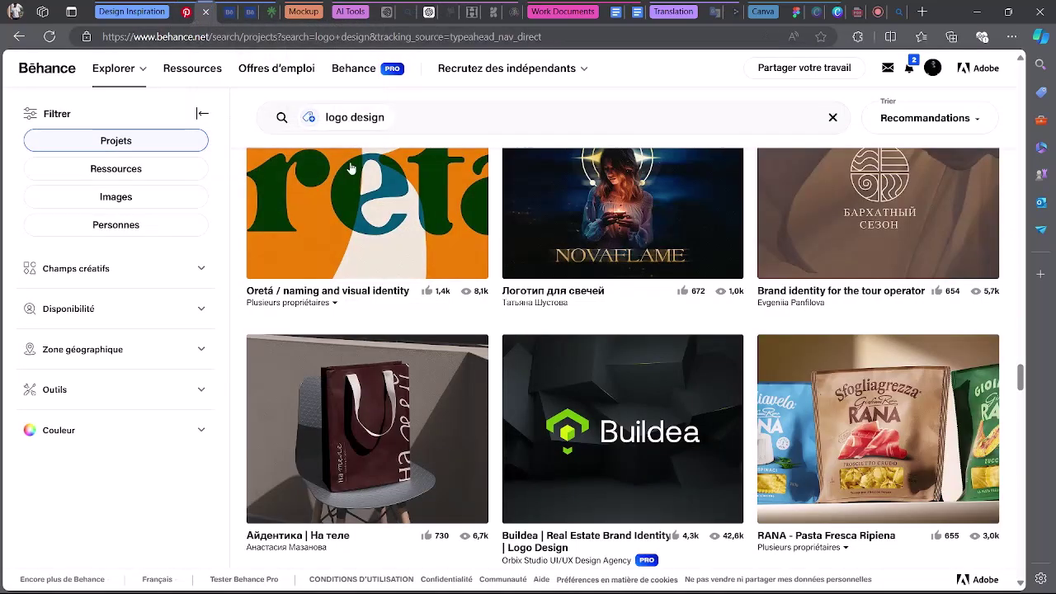
click(450, 118)
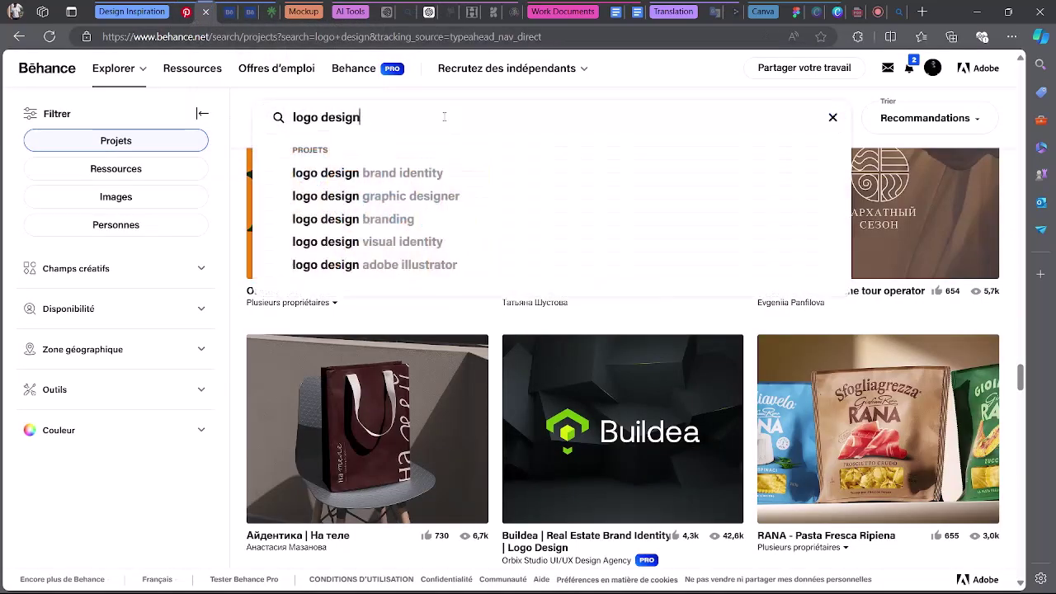
key(ctrl+shift+Left)
key(ctrl+shift+Left)
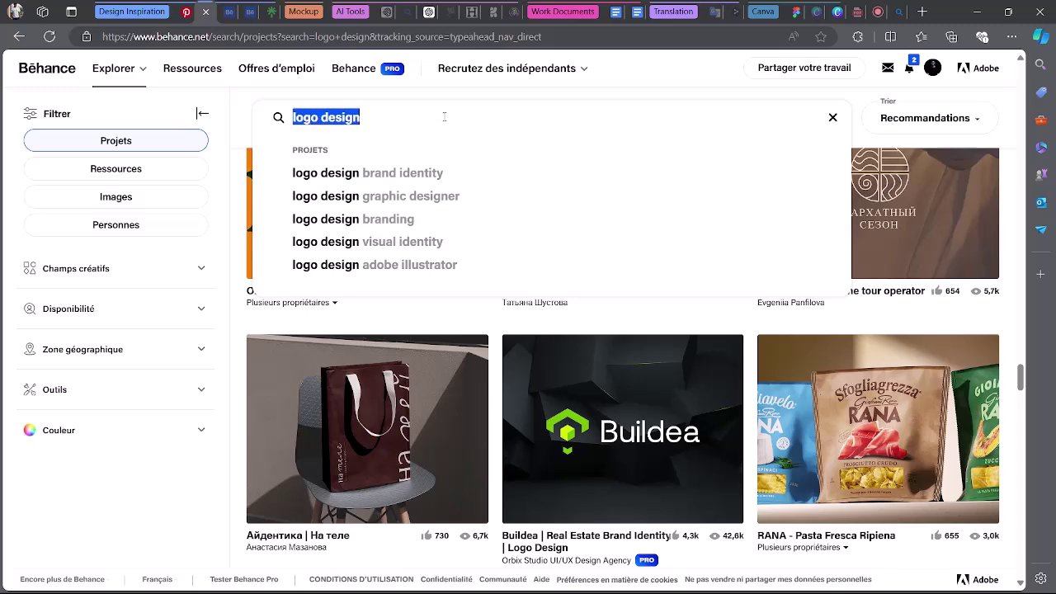
key(BackSpace)
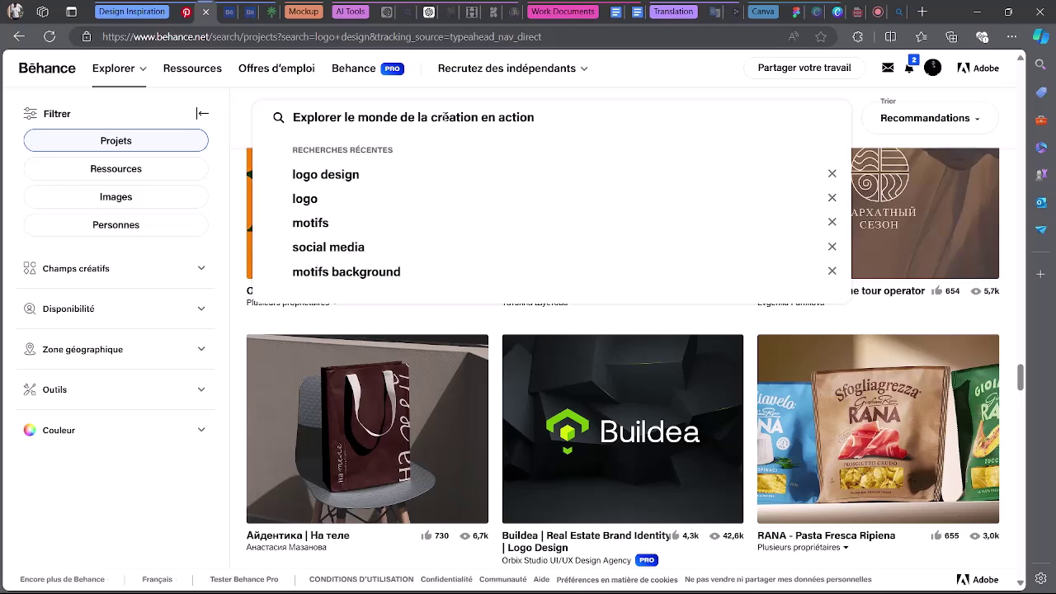
text(logo fin)
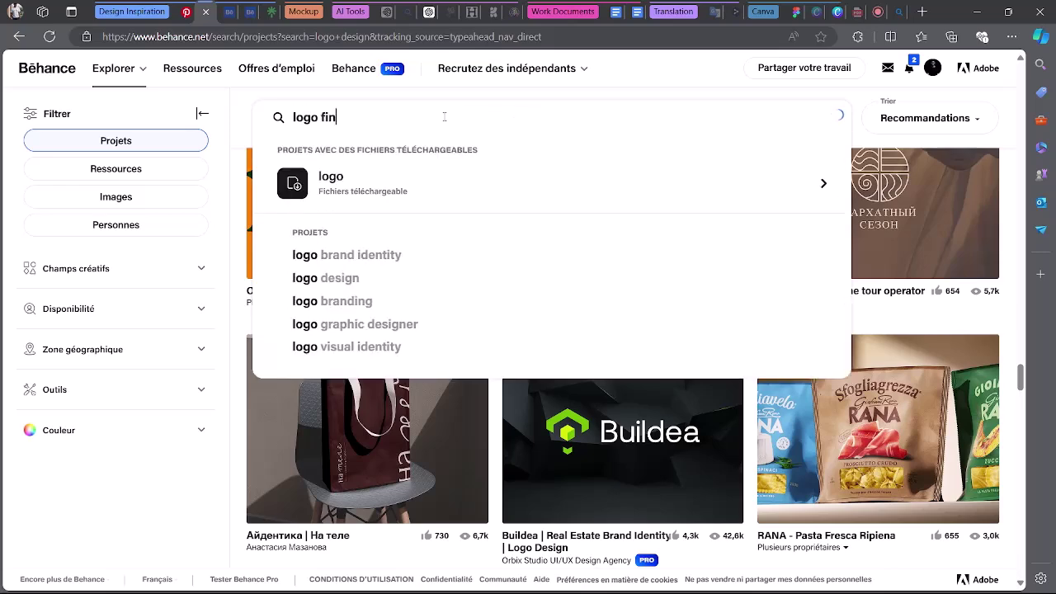
text(tec)
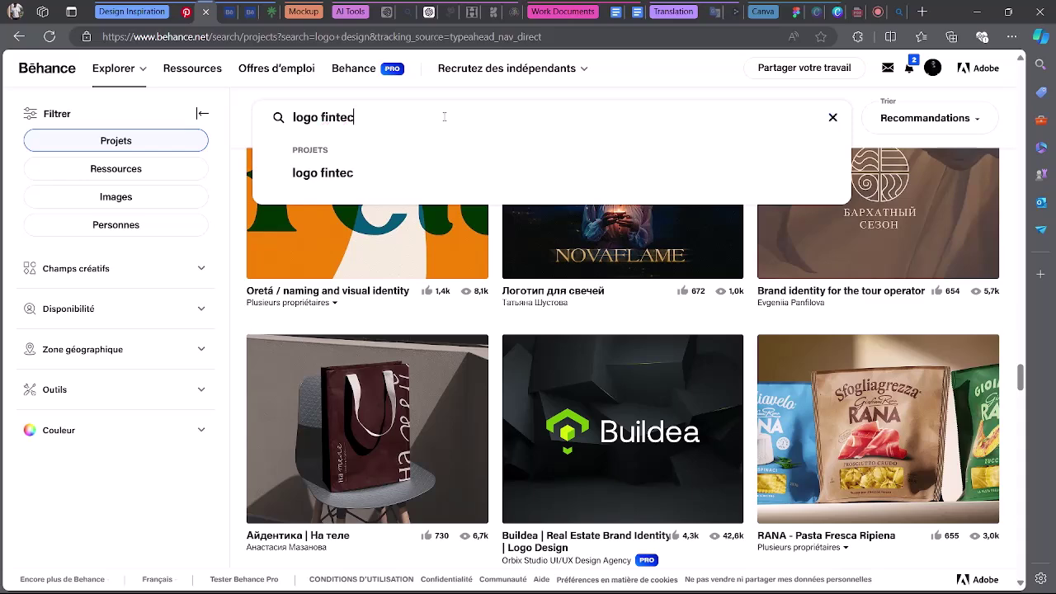
key(Return)
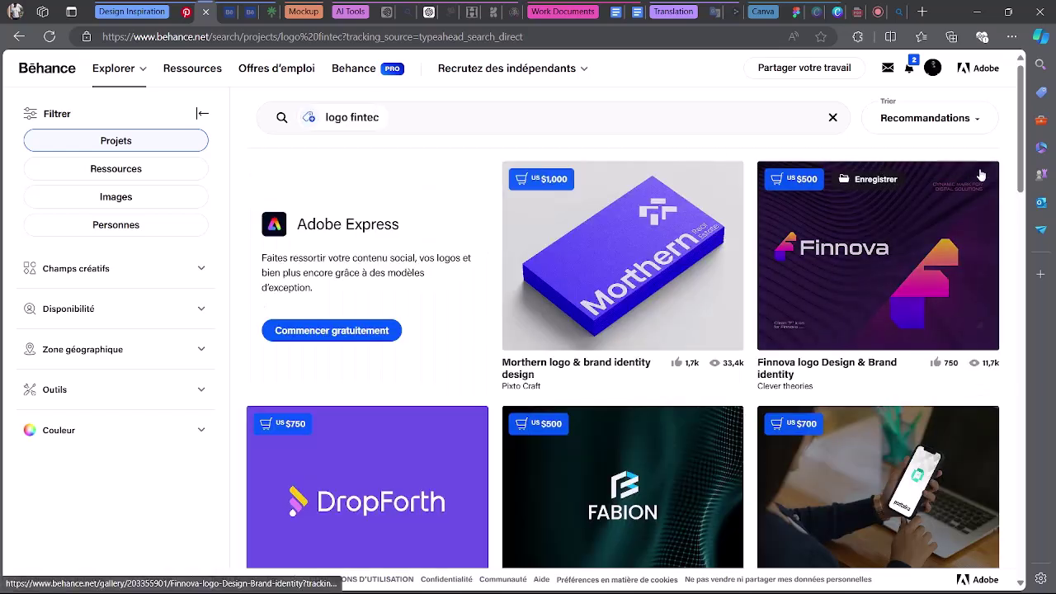
scroll(1021, 172, down, 2)
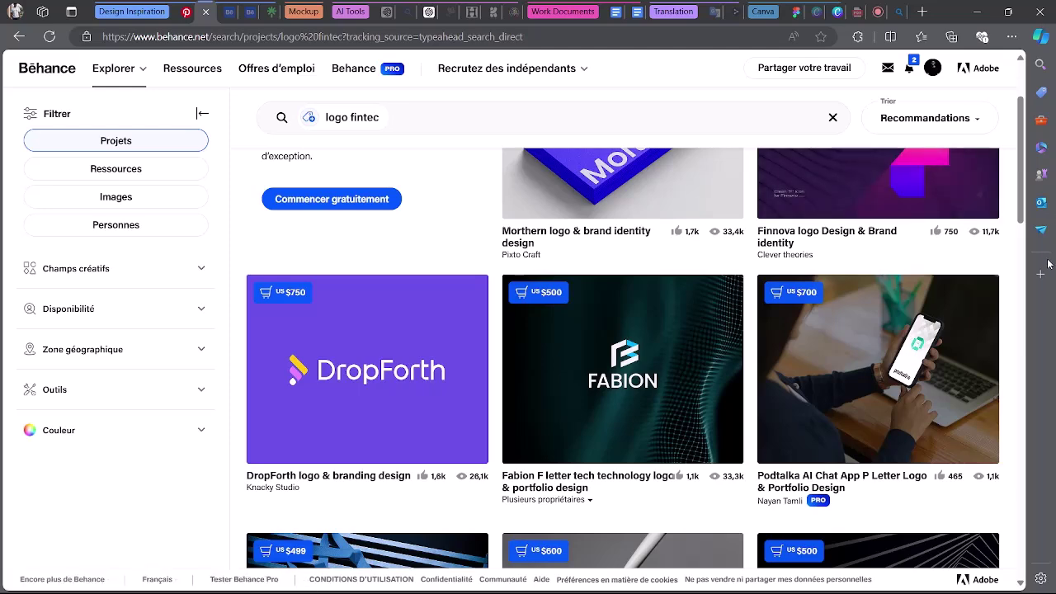
scroll(1019, 308, down, 5)
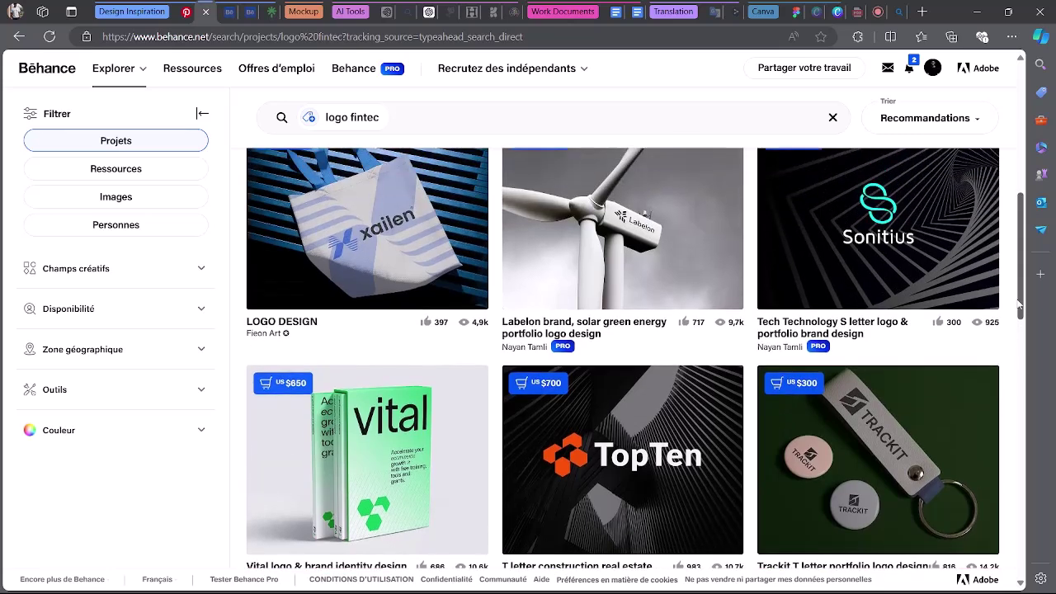
scroll(624, 193, down, 5)
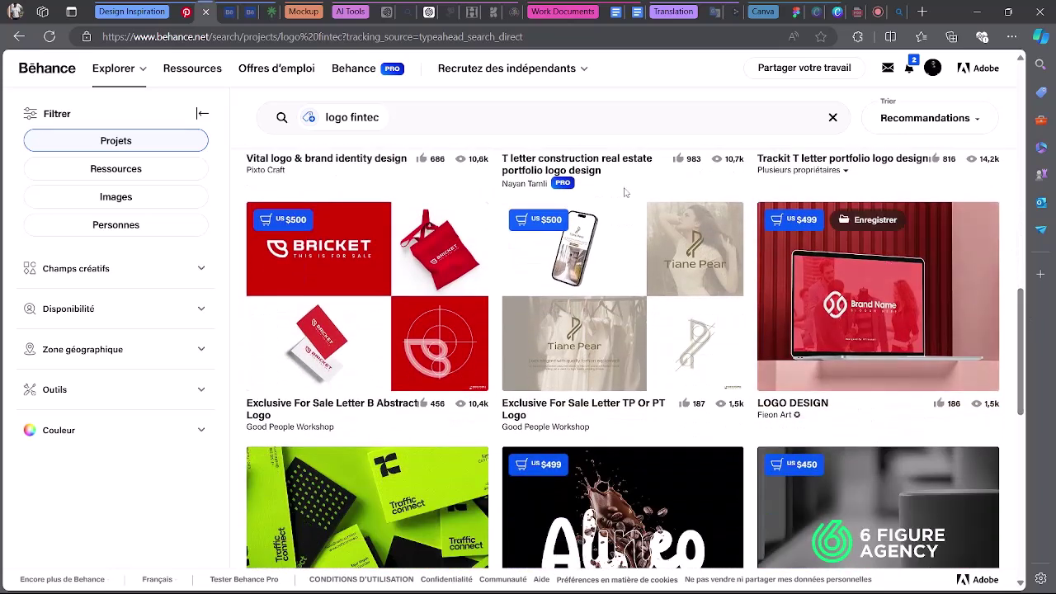
Refine the search to 'logo technology bank' and scroll down to the Onland project.
click(377, 117)
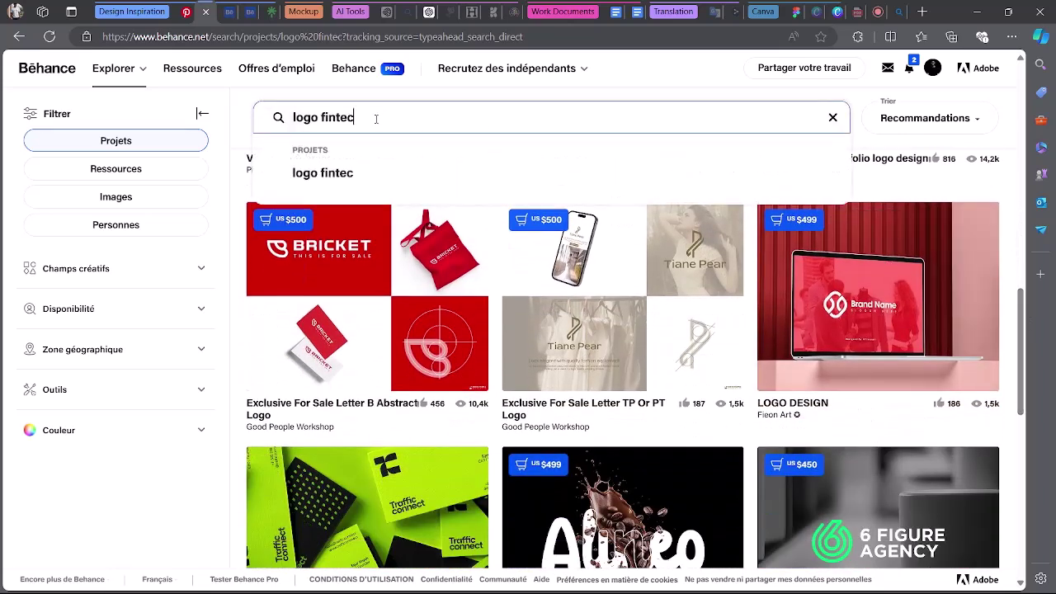
drag(377, 117, 324, 117)
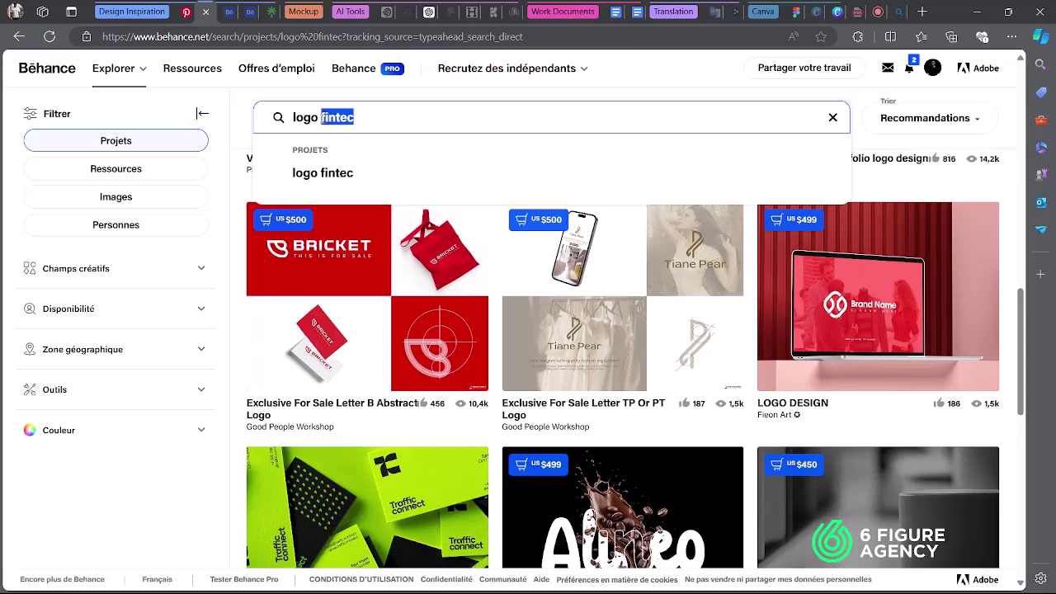
text(technol)
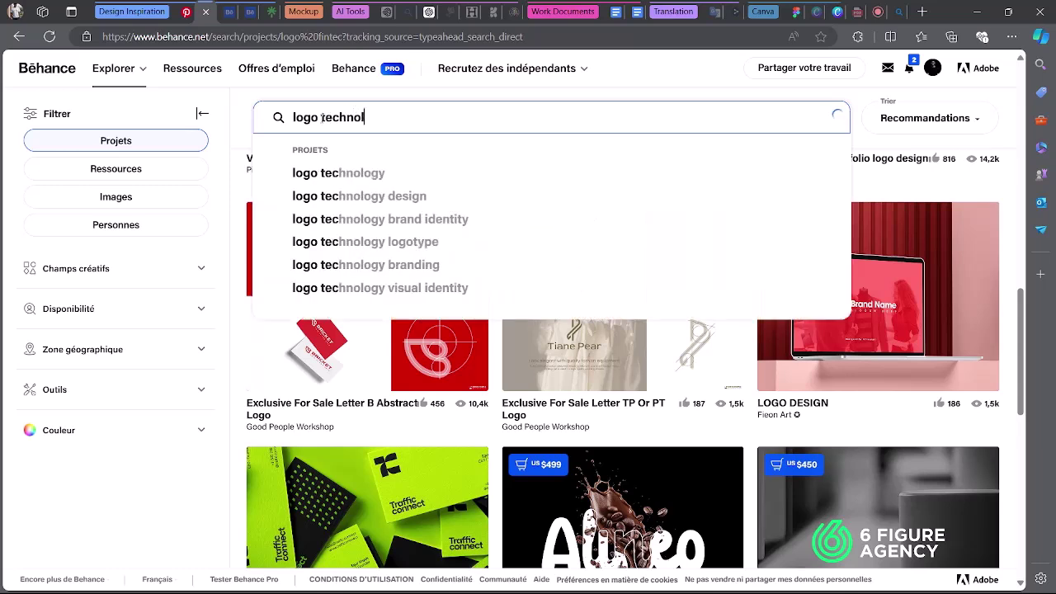
text(ogy)
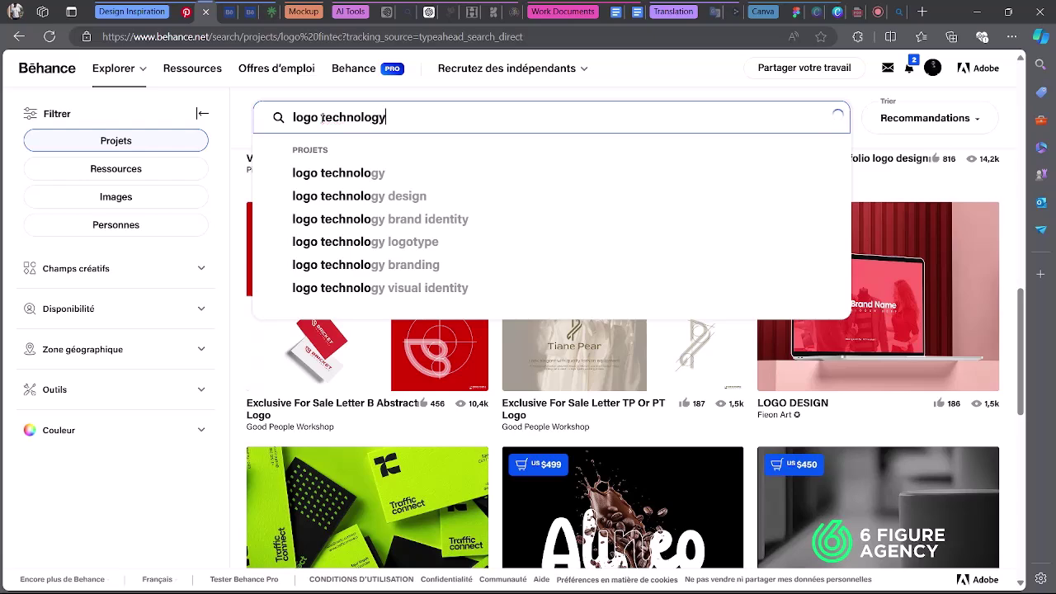
text( bank)
key(Return)
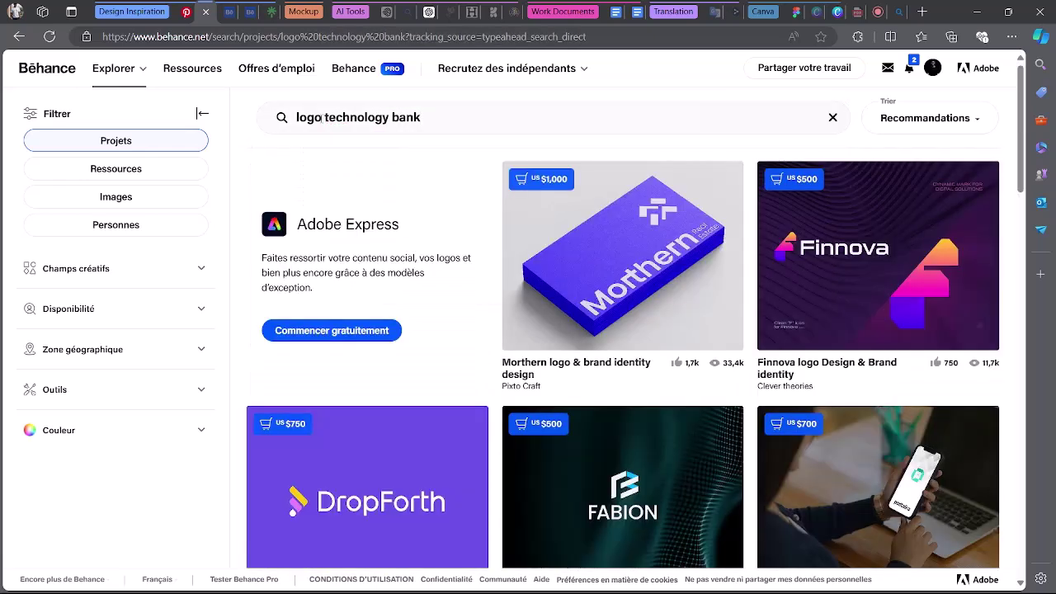
scroll(577, 264, down, 5)
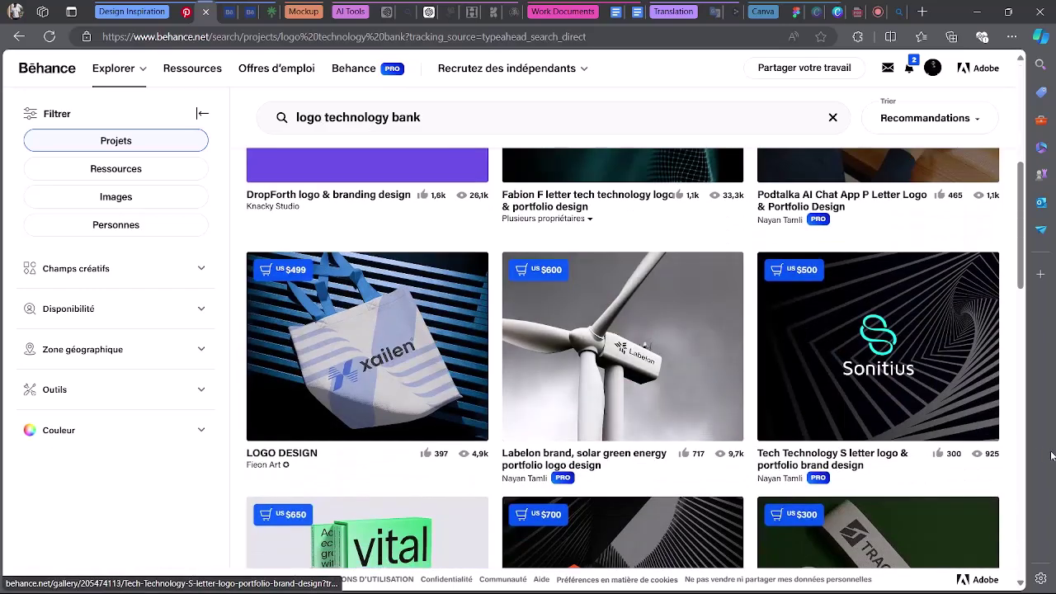
scroll(923, 389, down, 3)
scroll(1002, 331, up, 1)
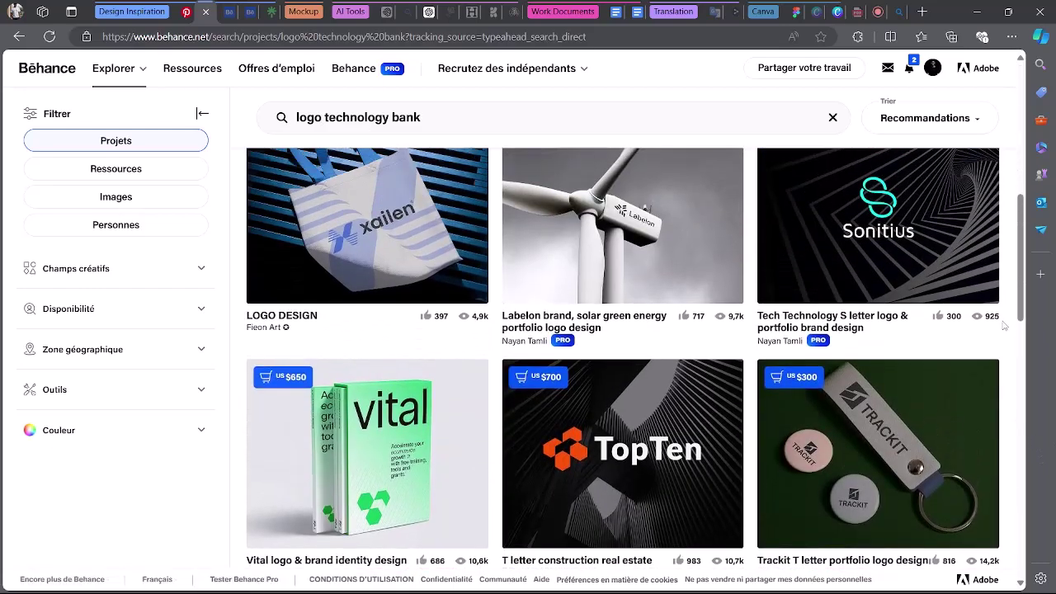
drag(1021, 282, 1020, 531)
scroll(1016, 461, down, 1)
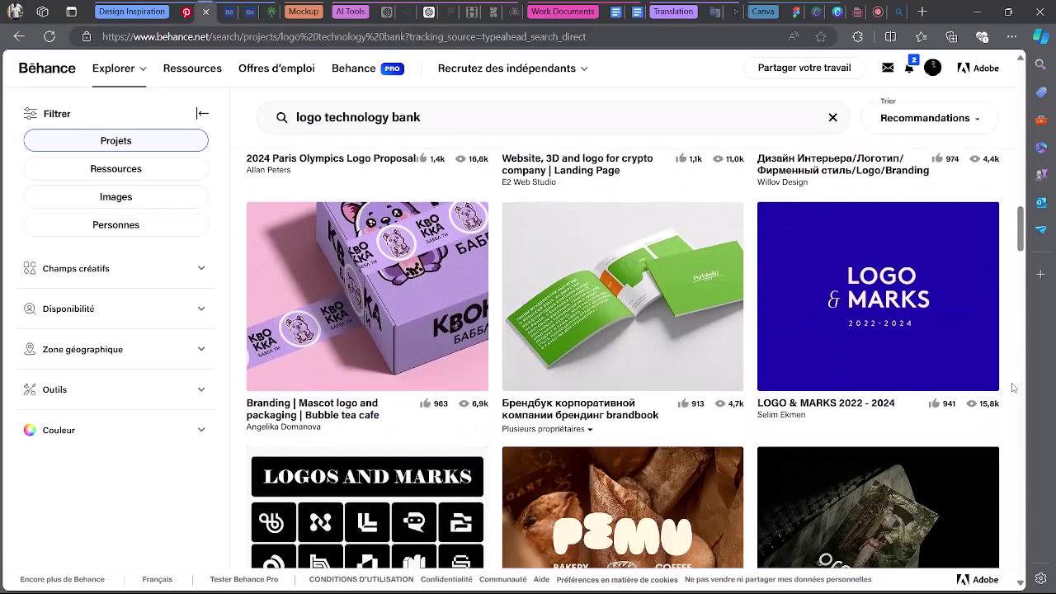
scroll(1012, 387, up, 2)
scroll(1014, 388, down, 4)
drag(1020, 240, 1021, 333)
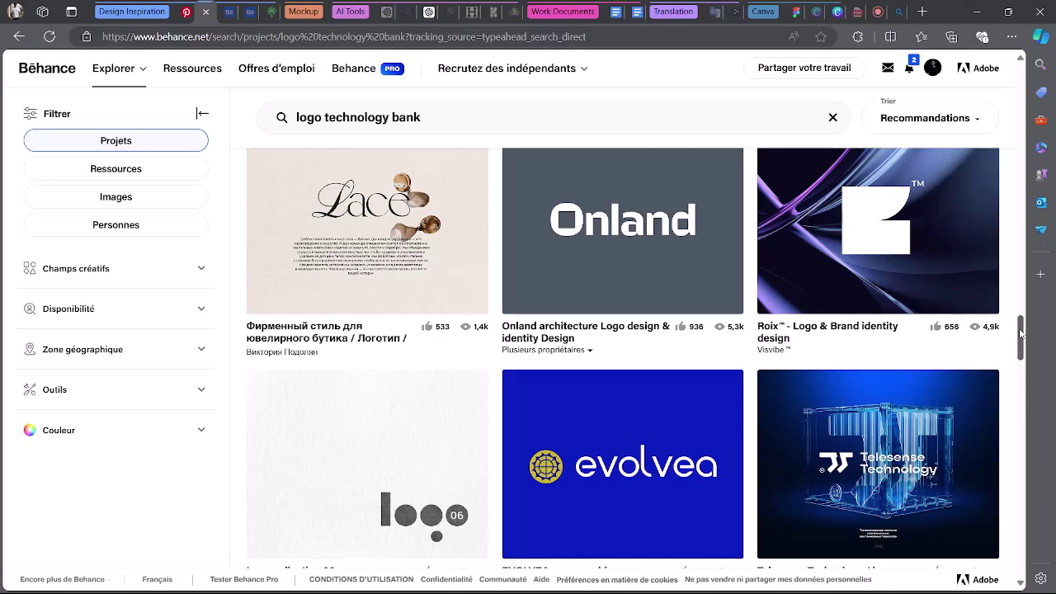
drag(1020, 332, 1020, 325)
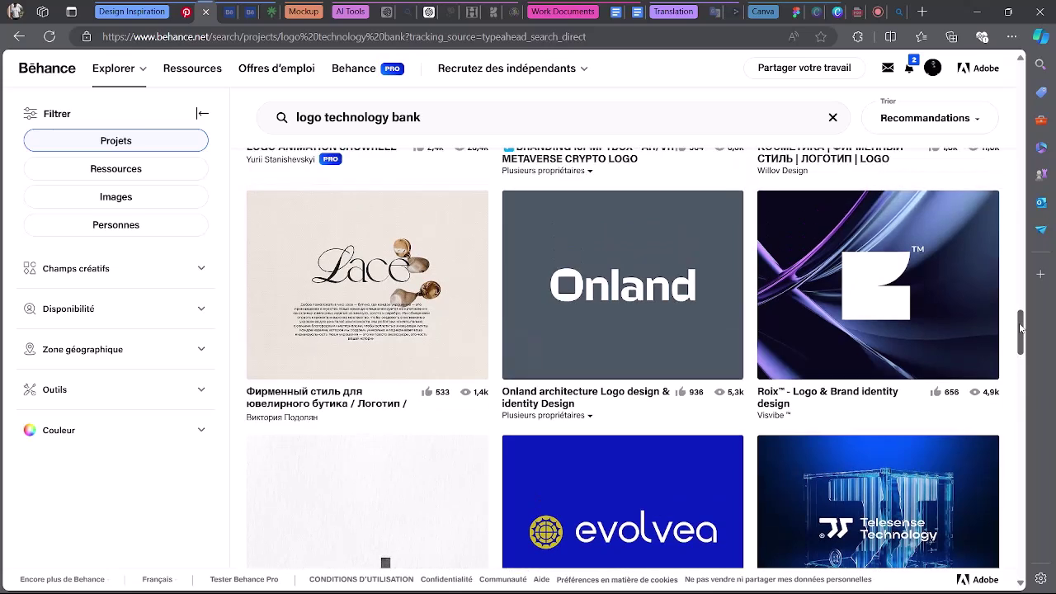
Open the Onland project, screenshot its logo image with Win+Shift+S, then close it.
click(609, 286)
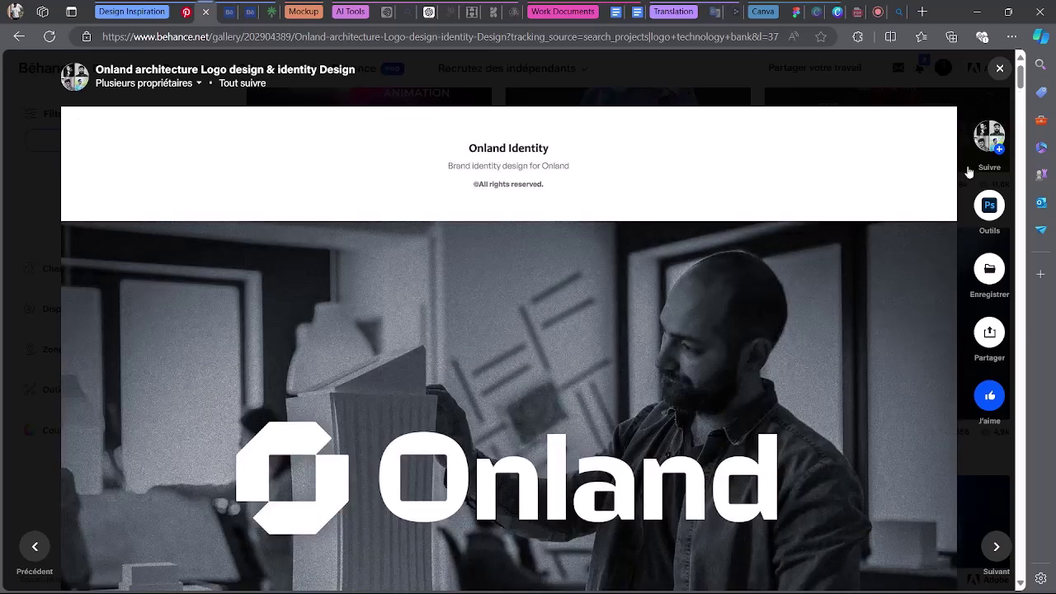
scroll(594, 395, down, 1)
right_click(559, 338)
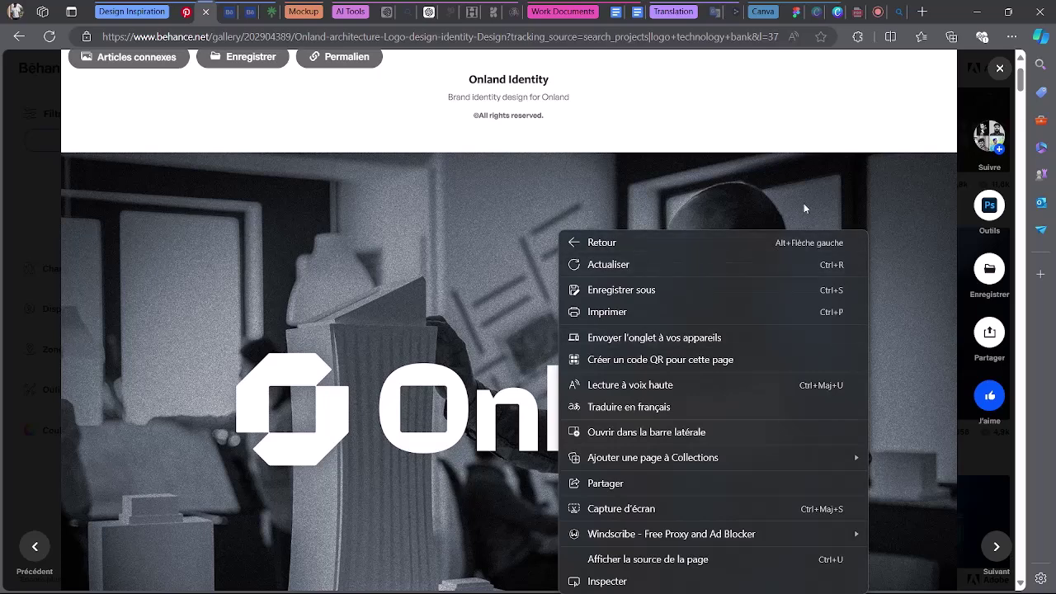
click(1021, 86)
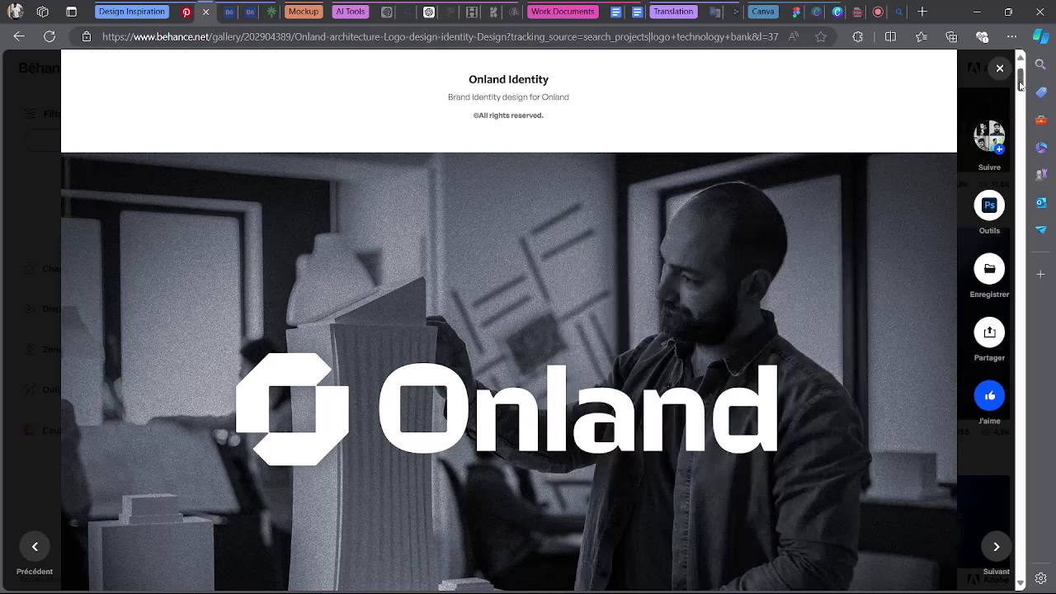
scroll(1020, 89, down, 2)
scroll(1020, 89, up, 1)
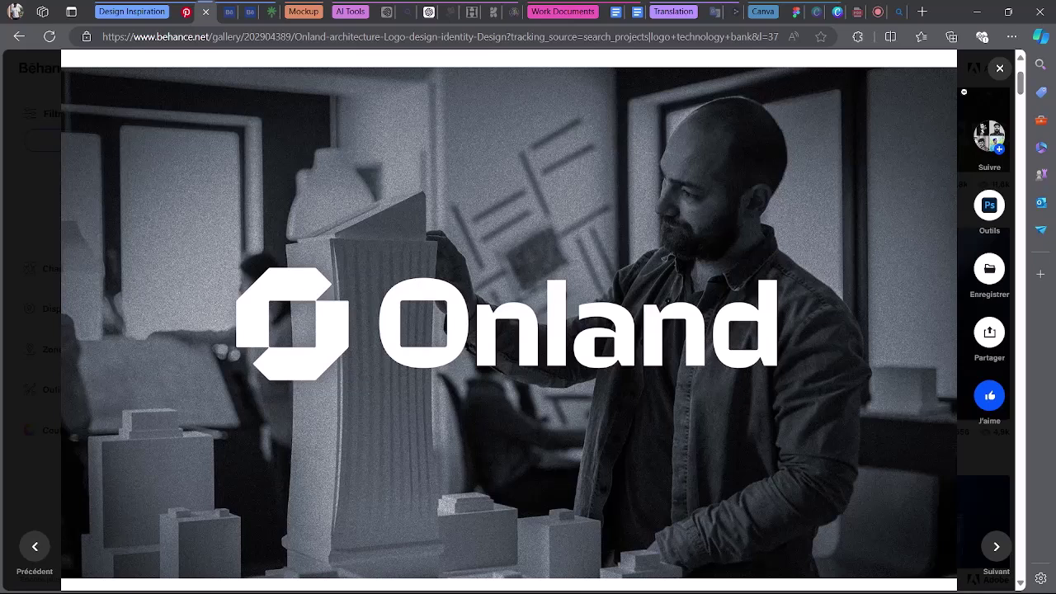
key(super+shift+s)
drag(78, 110, 891, 551)
key(Escape)
drag(1021, 324, 1021, 326)
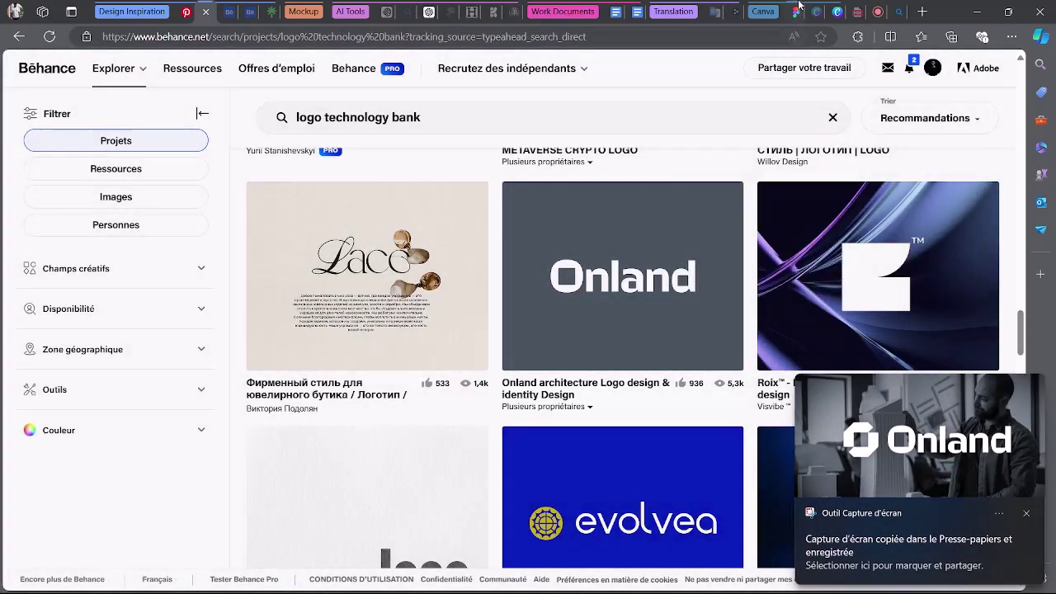
Paste the Onland logo screenshot into Benchmarking General, enlarged and placed beneath the access logo.
click(795, 12)
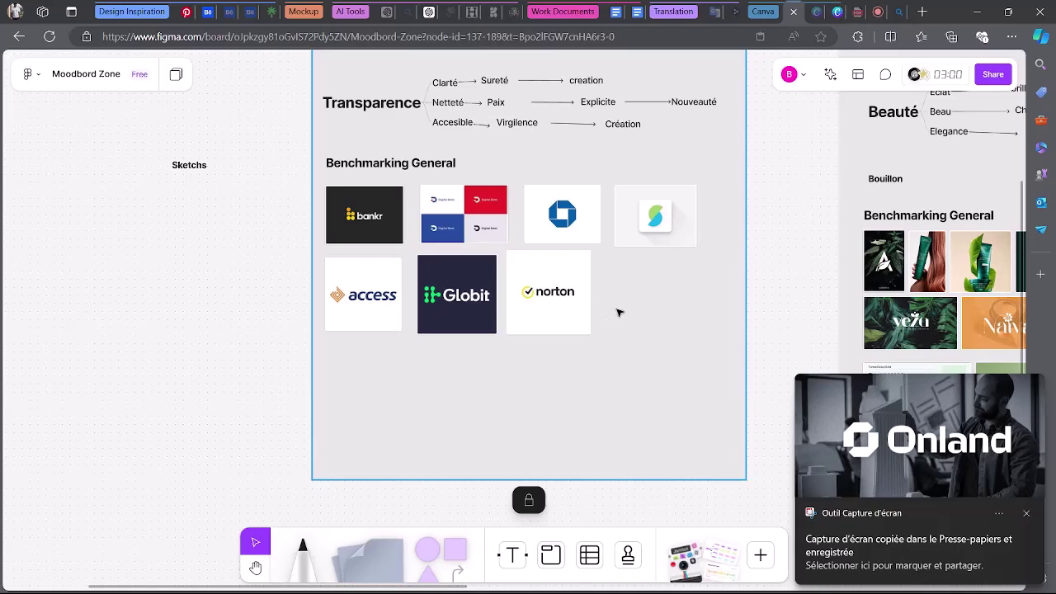
key(ctrl+v)
drag(548, 267, 494, 437)
drag(456, 411, 452, 406)
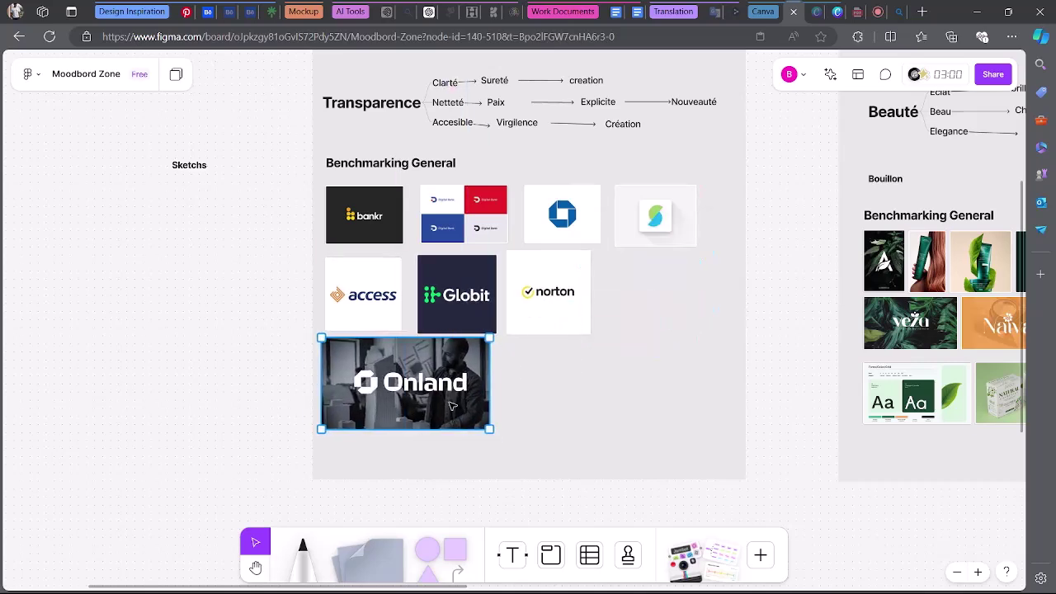
click(586, 413)
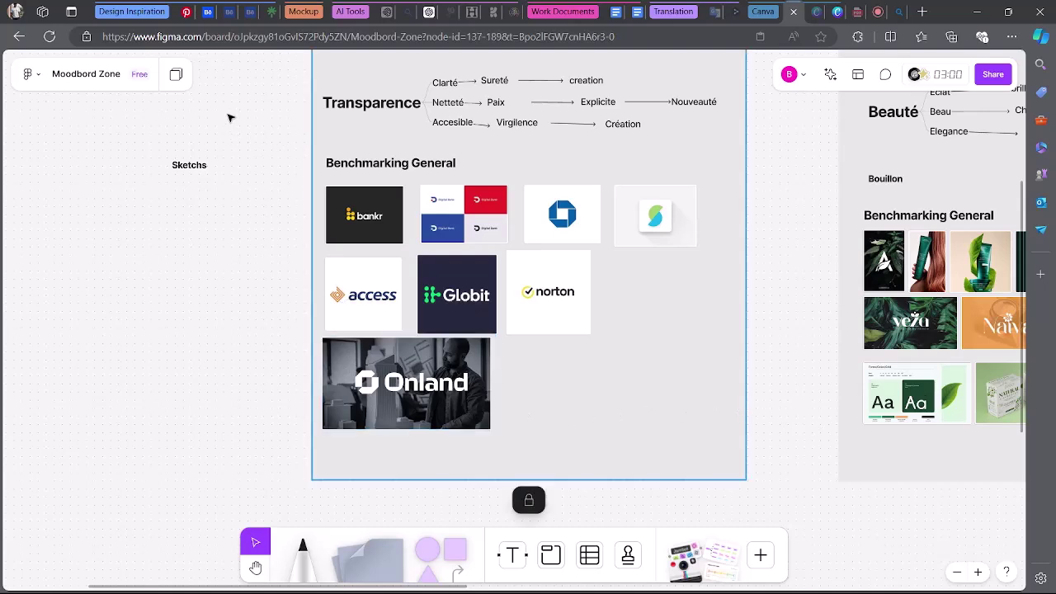
click(187, 11)
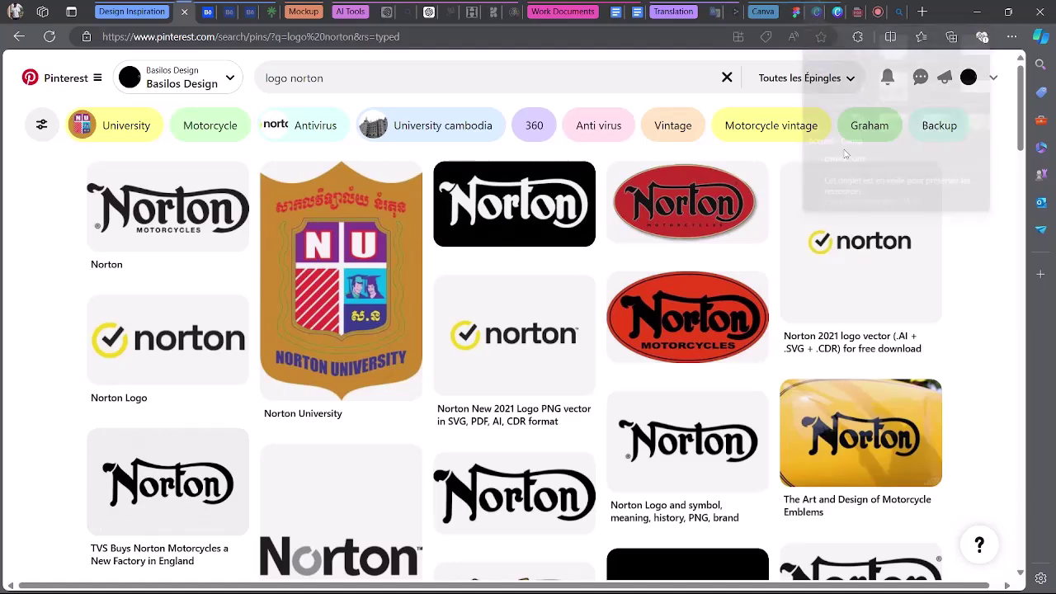
Load the Picular finance palette page and copy its URL.
click(897, 9)
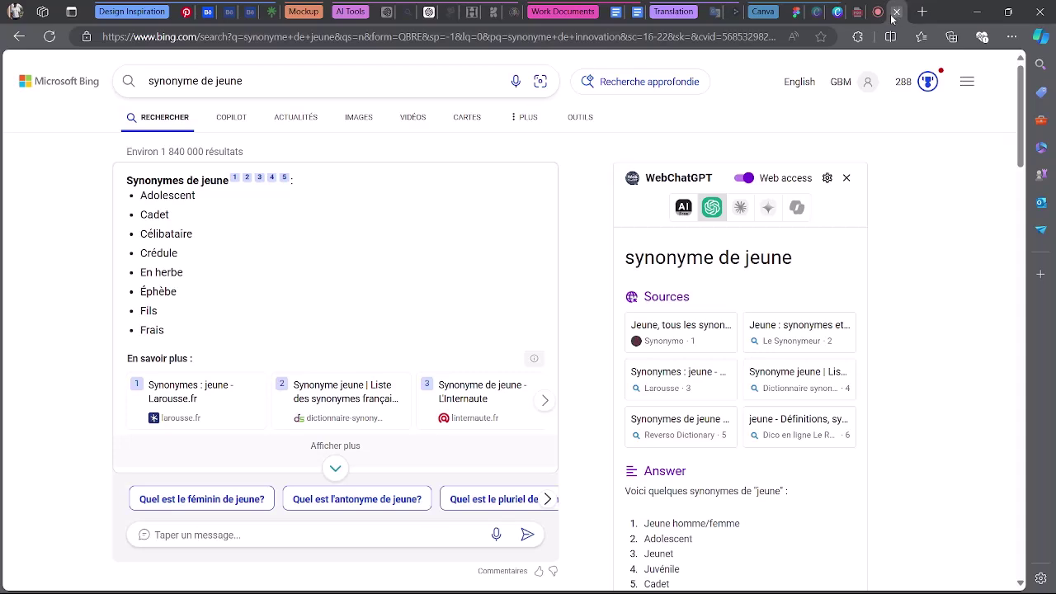
click(549, 38)
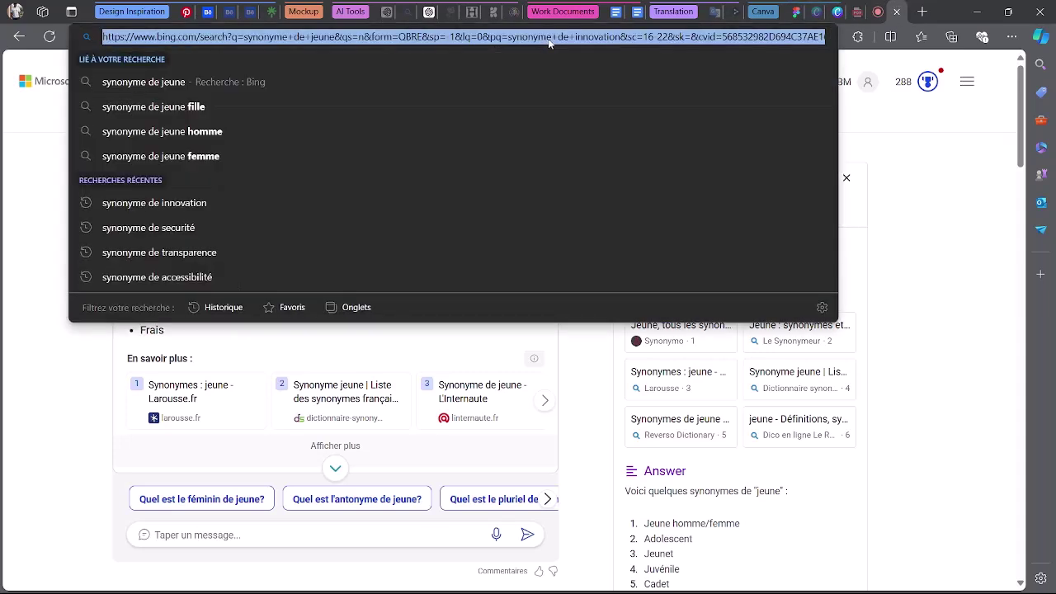
text(picul)
key(Return)
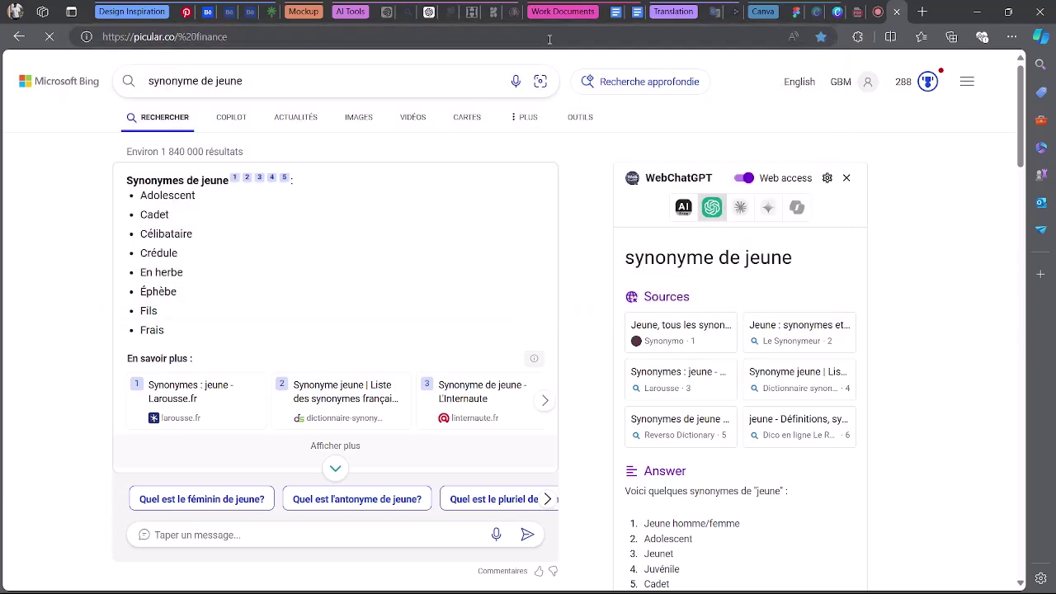
click(245, 38)
key(ctrl+c)
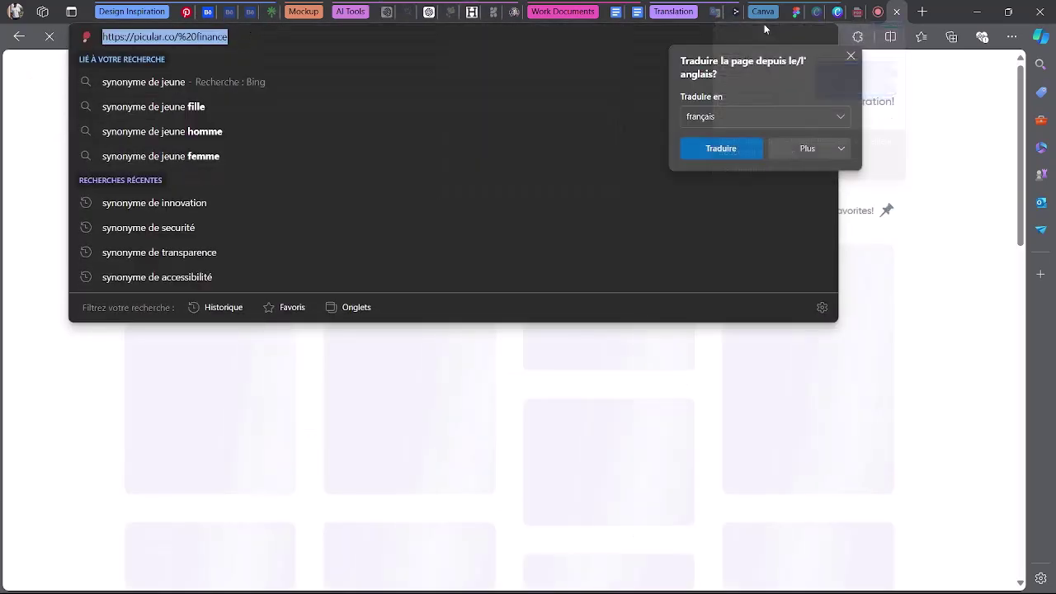
Post the Picular finance link in the Google Meet chat and open it.
click(878, 10)
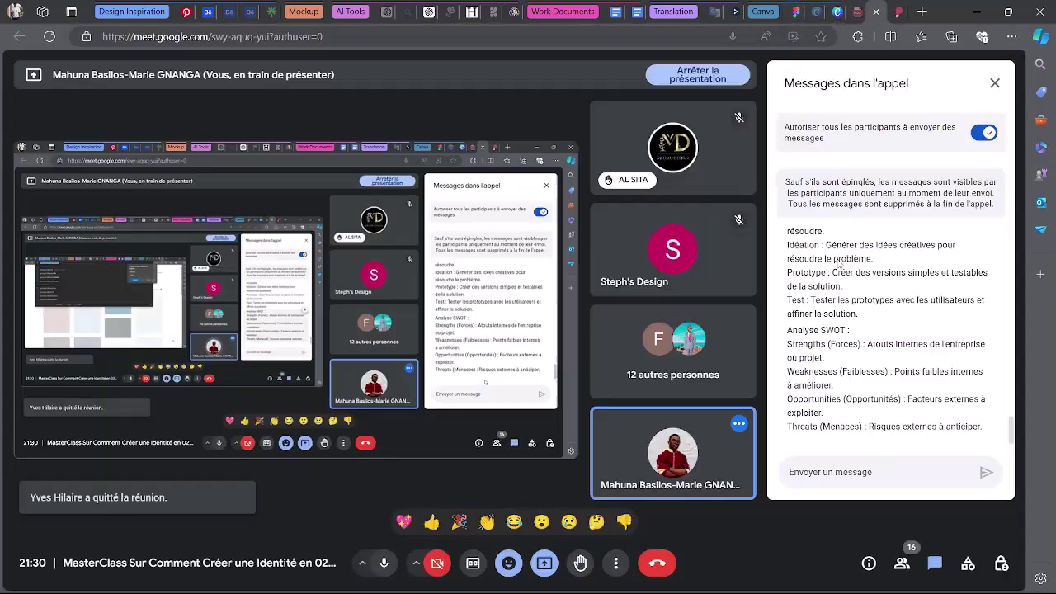
click(854, 470)
key(ctrl+v)
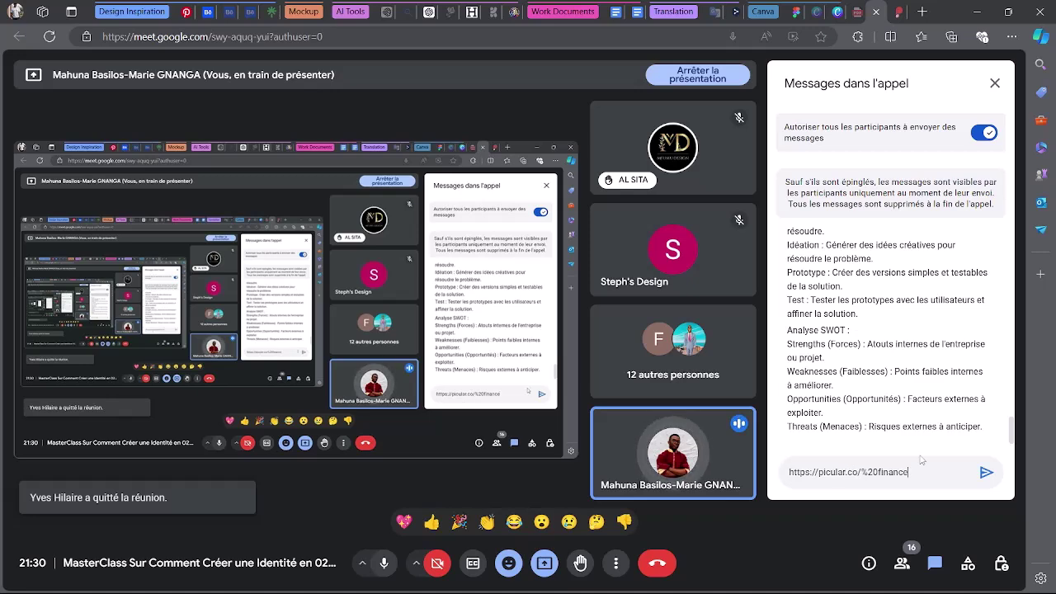
click(985, 473)
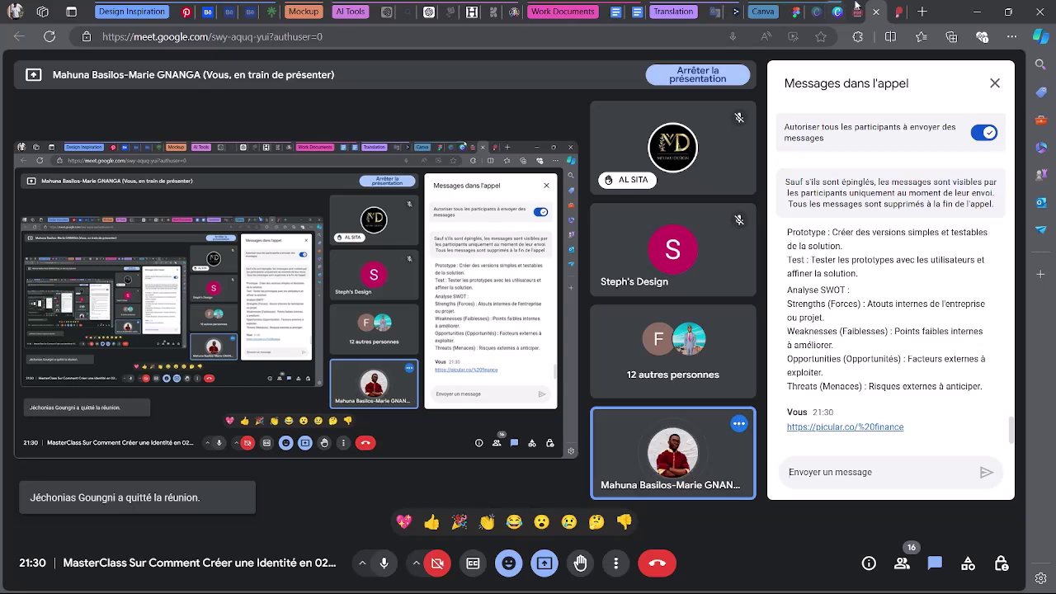
click(844, 426)
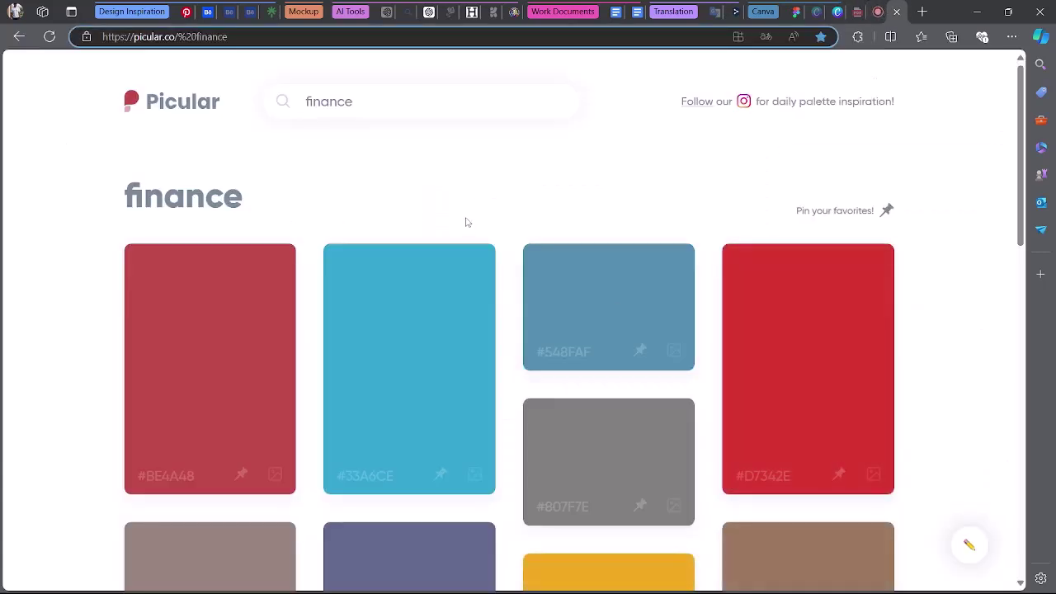
Replace the Picular search term 'finance' with 'technology' to show technology palettes.
double_click(359, 105)
key(BackSpace)
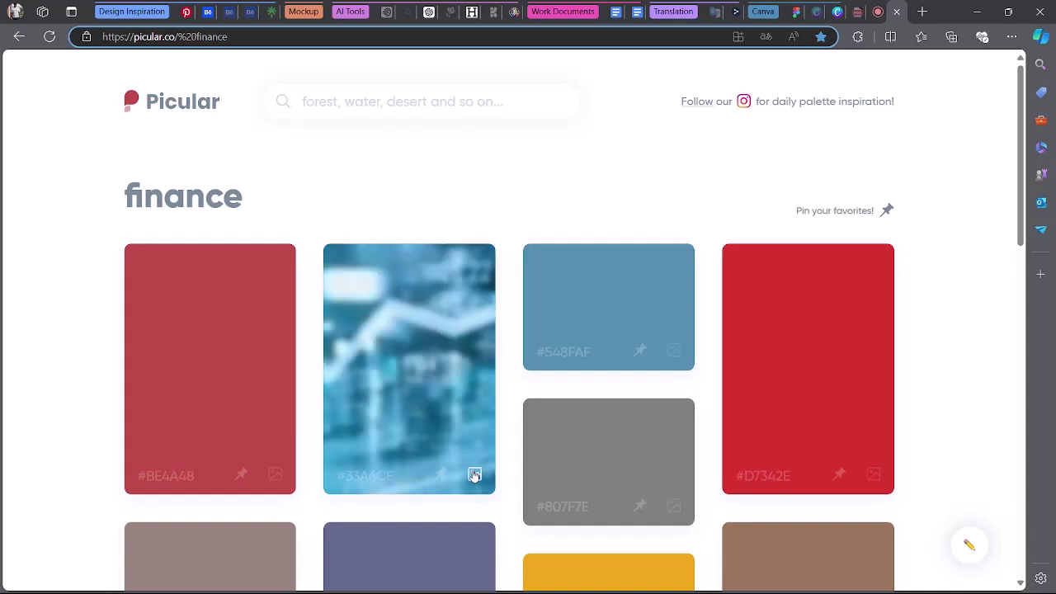
scroll(476, 437, down, 3)
scroll(505, 260, up, 3)
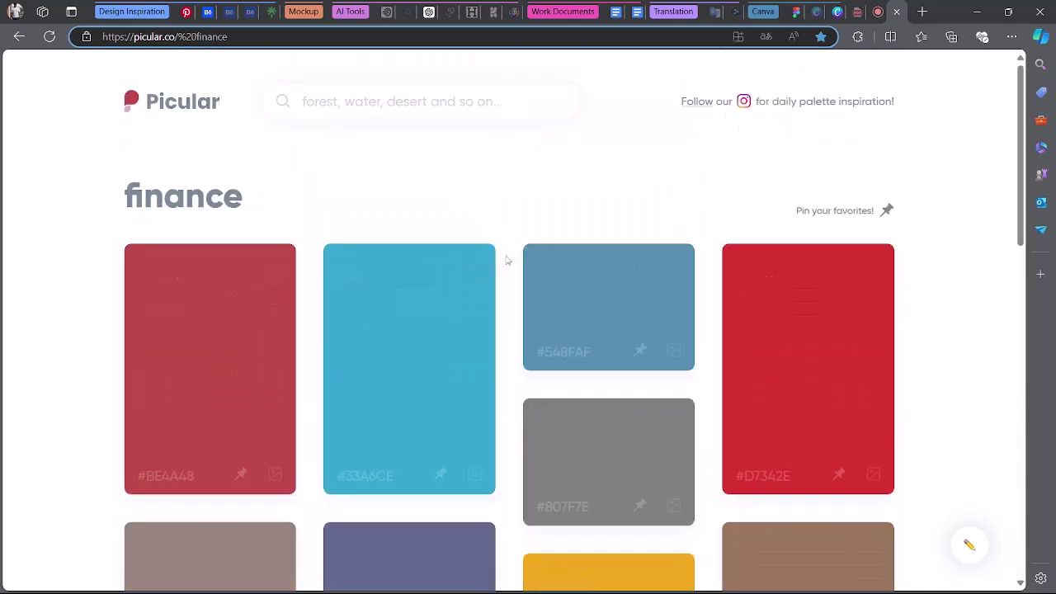
text(tec)
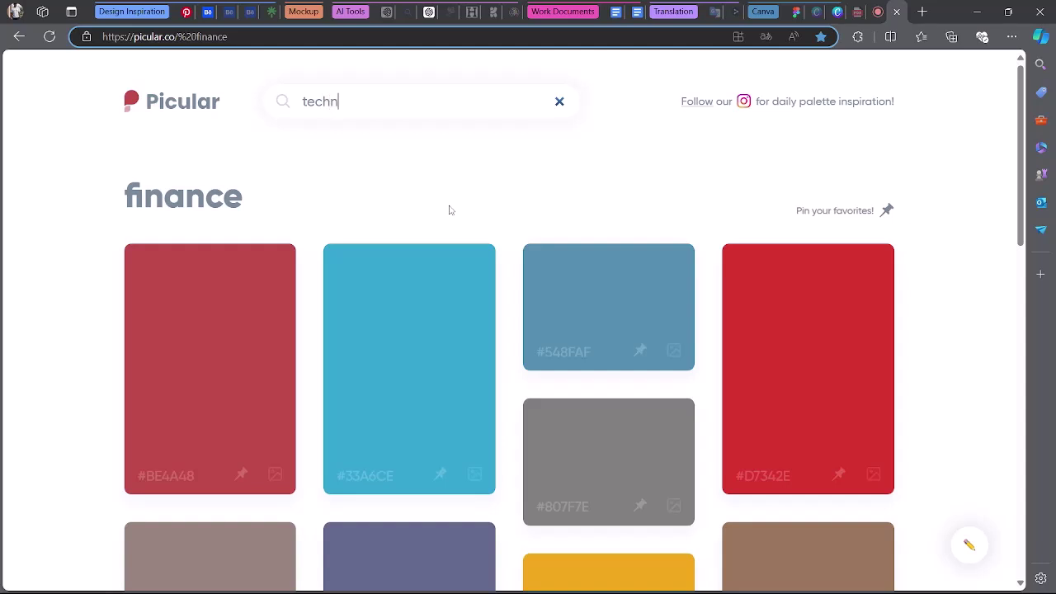
text(hcology)
key(Return)
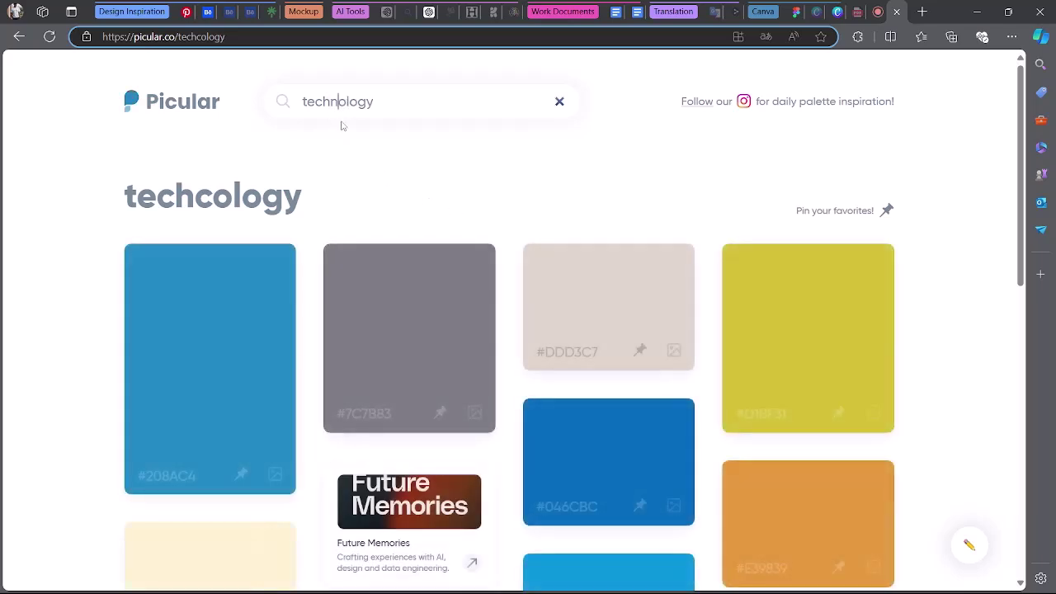
key(Return)
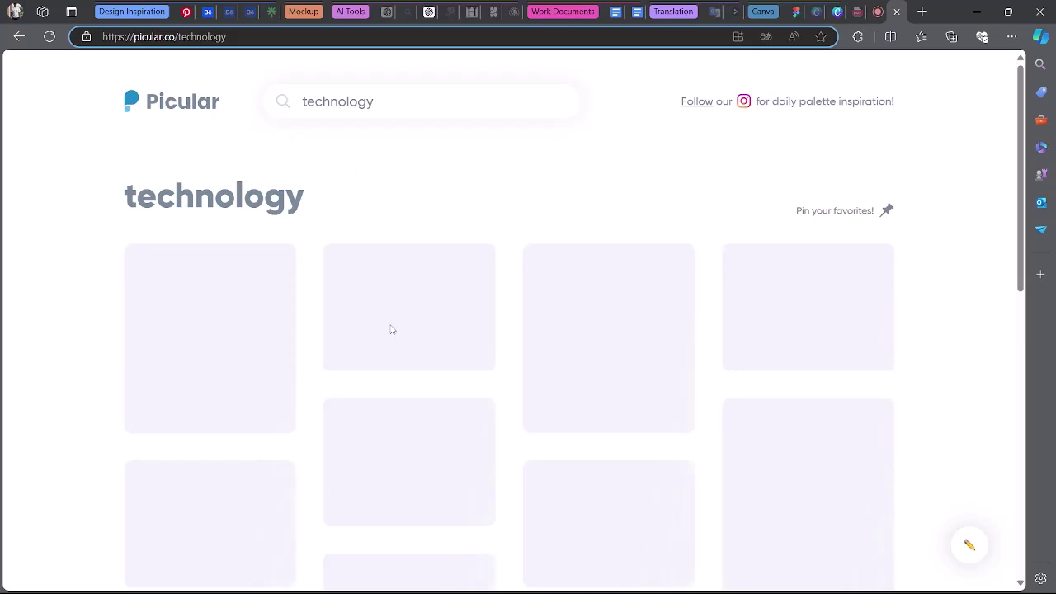
Copy the #18B2DE colour code from the technology palette's cyan tile.
scroll(273, 396, down, 2)
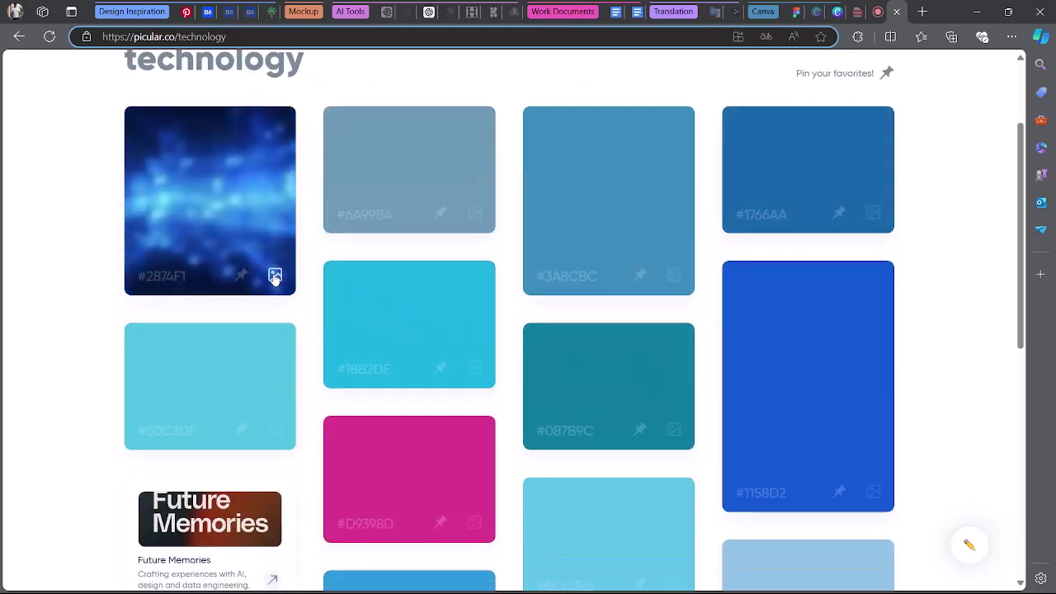
mouse_move(480, 374)
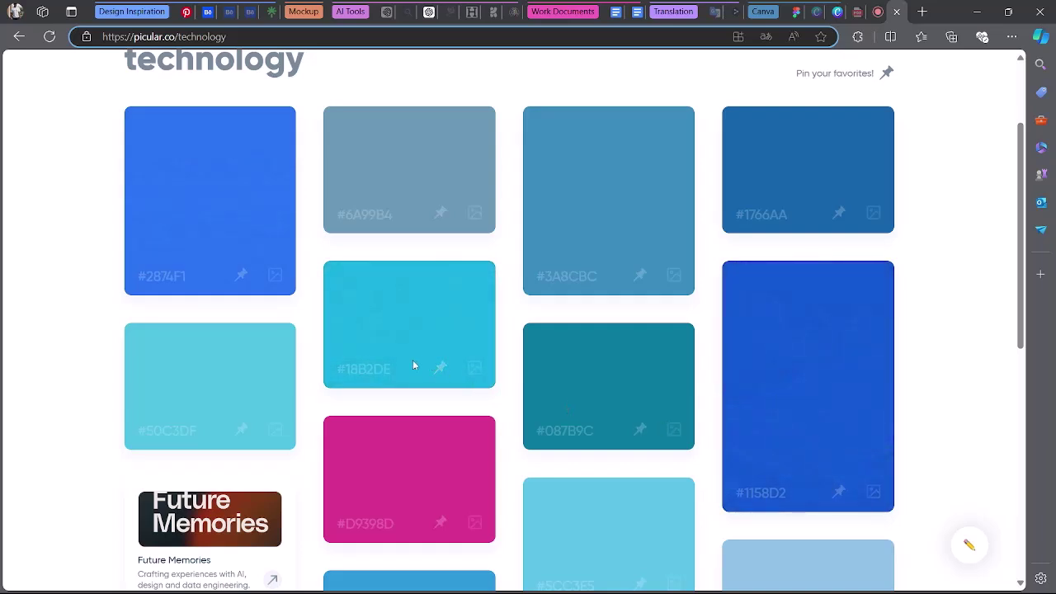
click(369, 372)
mouse_move(473, 370)
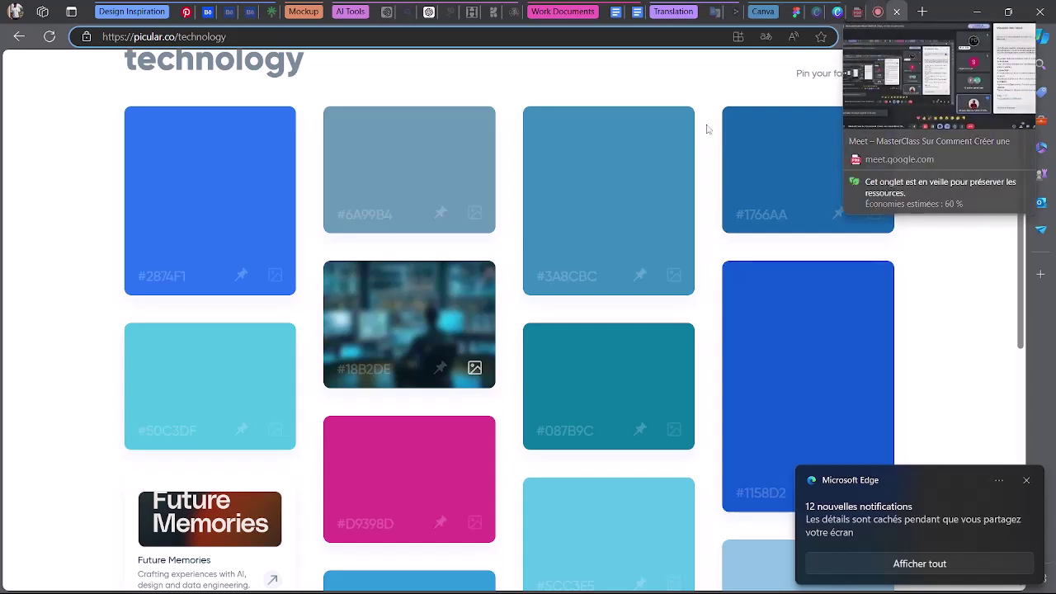
right_click(430, 282)
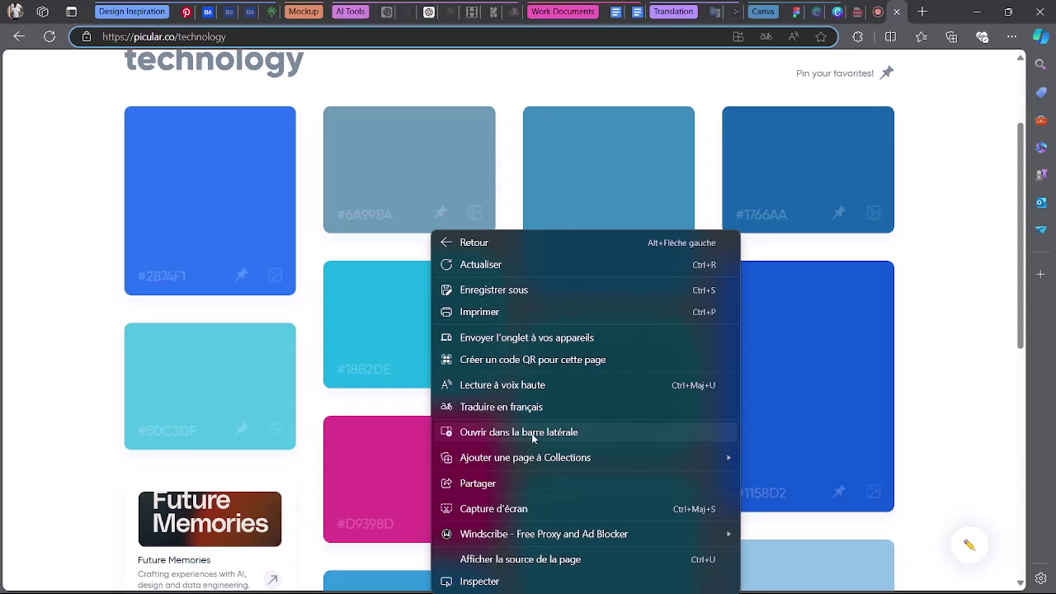
click(384, 336)
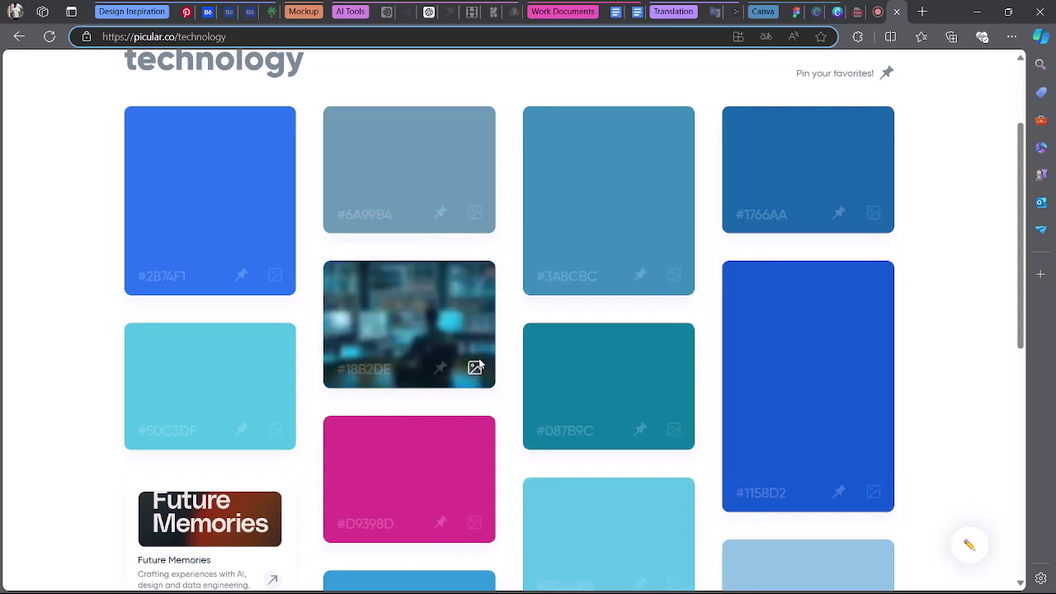
right_click(474, 369)
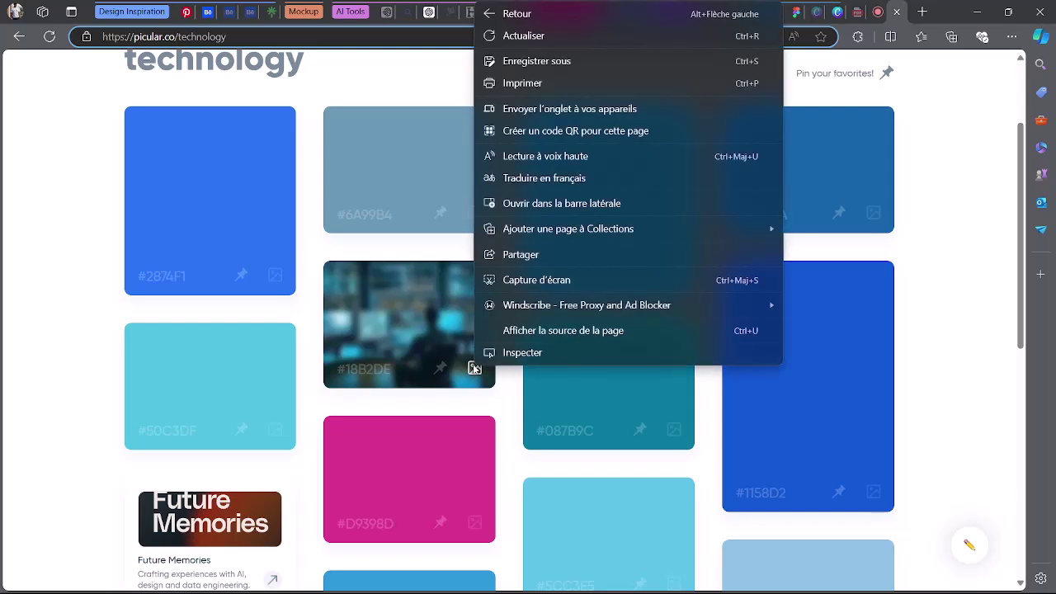
click(410, 331)
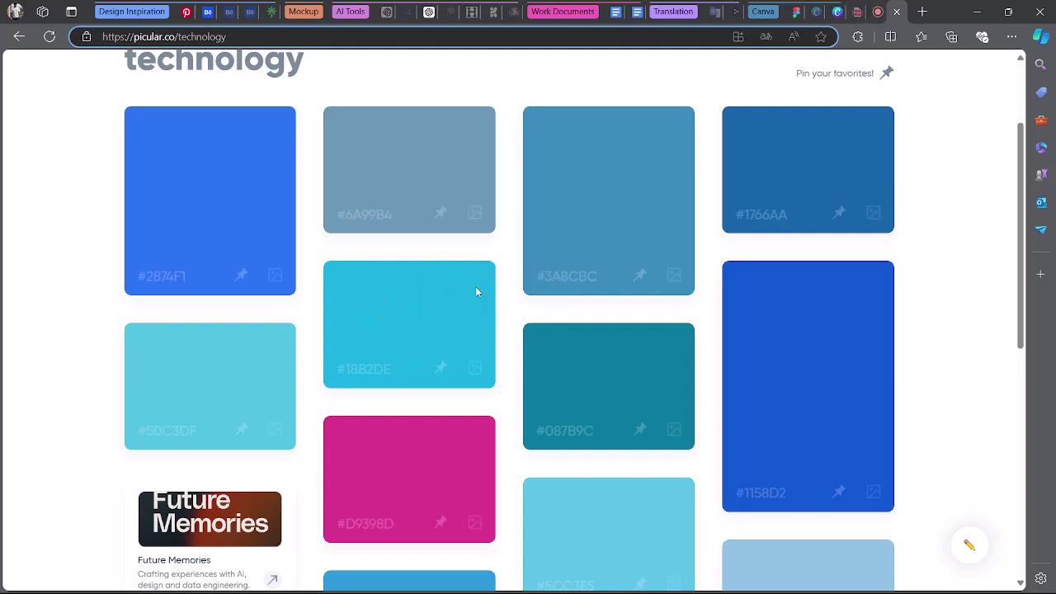
Snip the grid of technology colour tiles to the clipboard with Win+Shift+S.
scroll(536, 334, up, 2)
scroll(537, 334, down, 4)
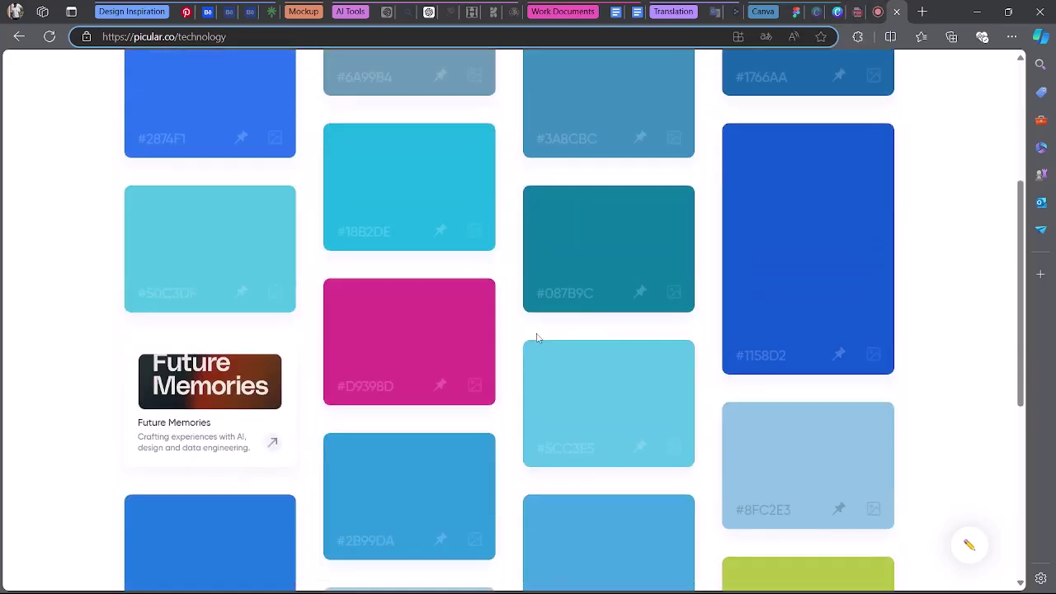
scroll(536, 337, up, 3)
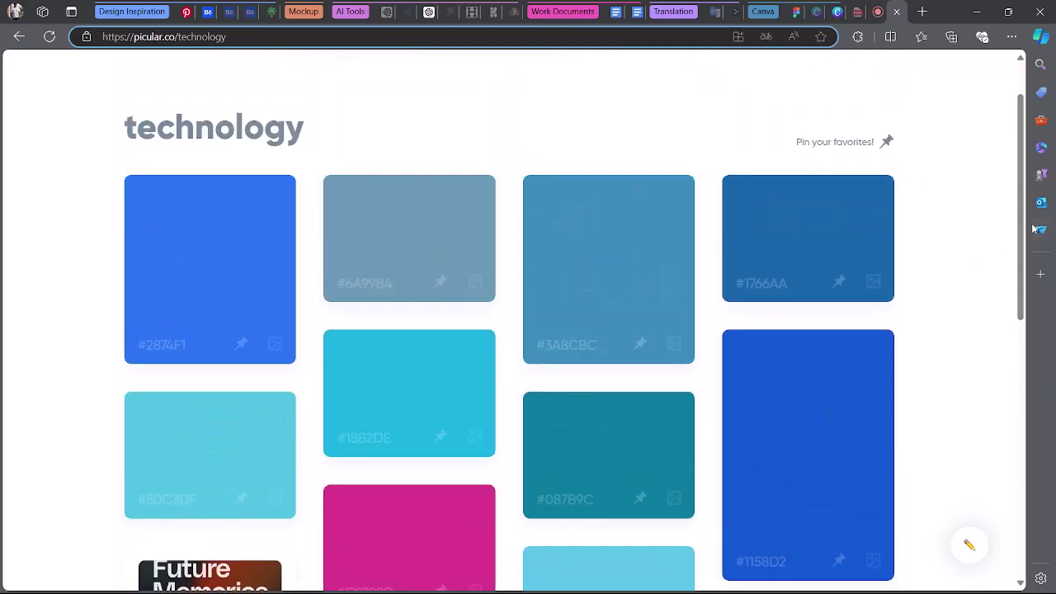
drag(1024, 233, 1023, 264)
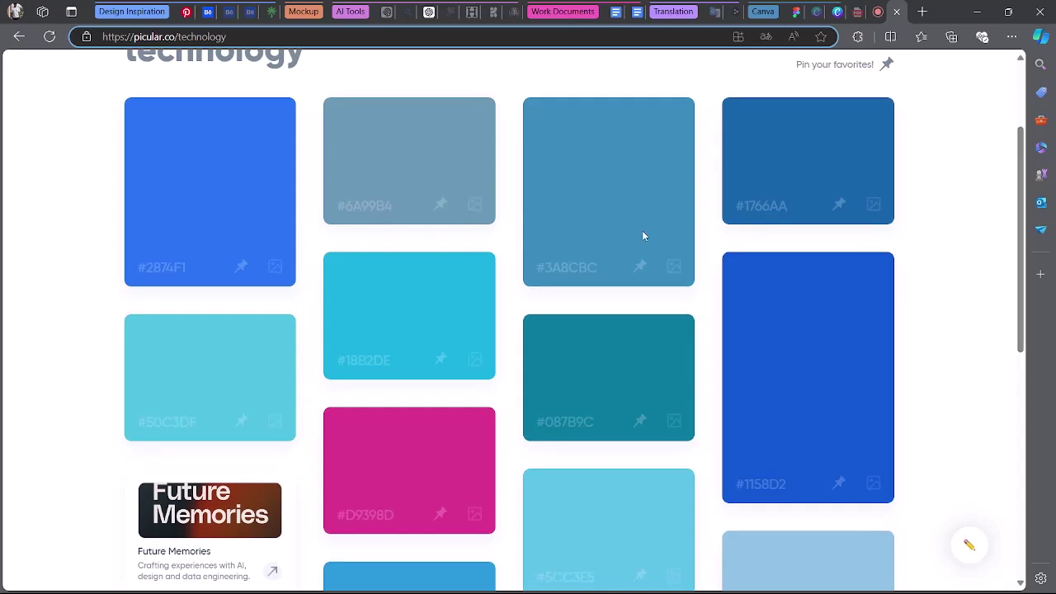
key(super+shift+s)
drag(100, 89, 928, 529)
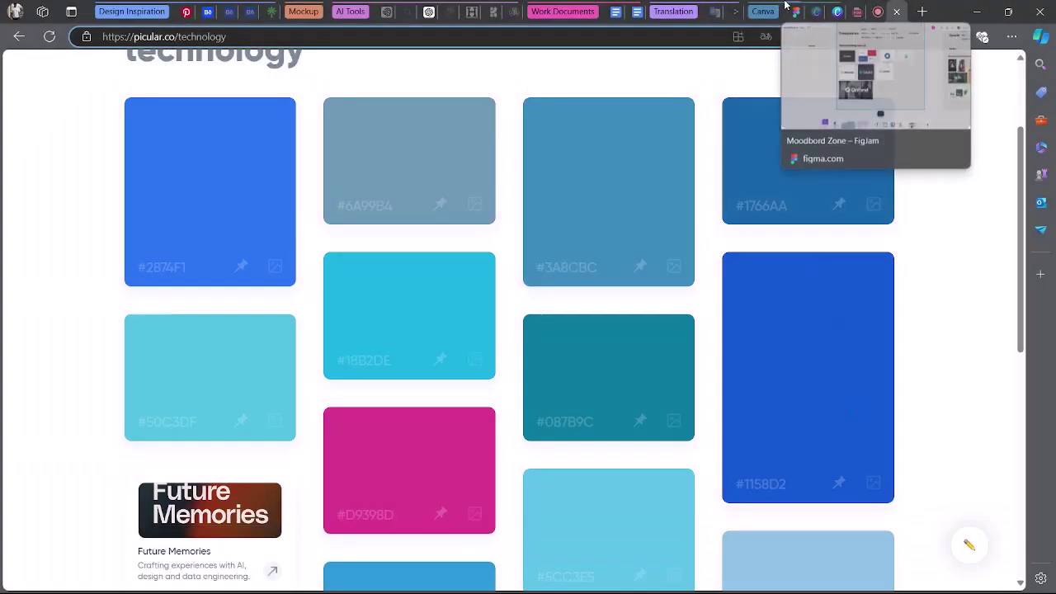
Paste the Picular technology swatch snip into Moodbord Zone, right of the Norton logo.
click(858, 11)
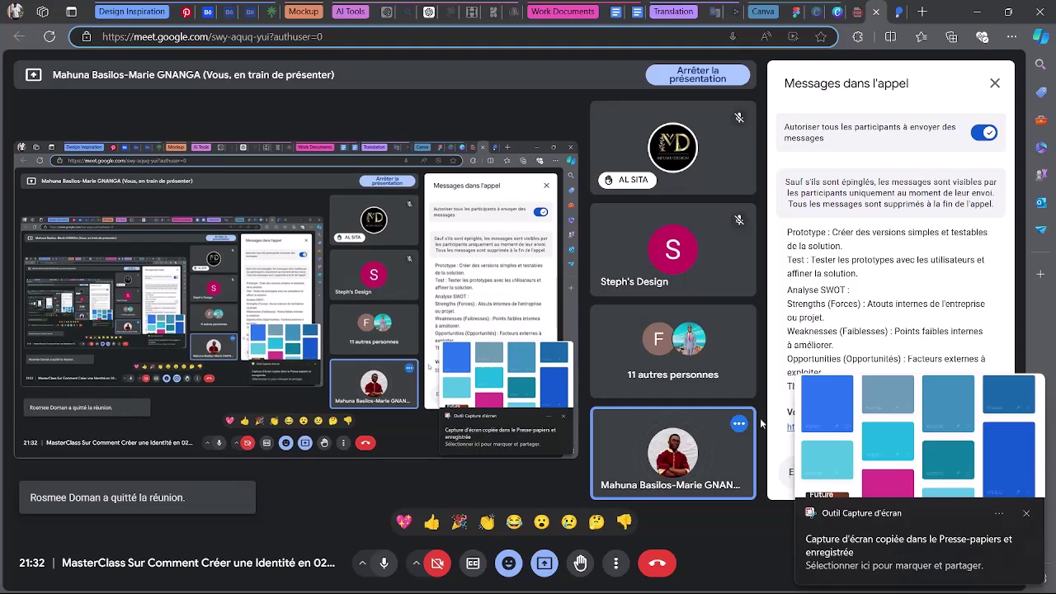
click(780, 12)
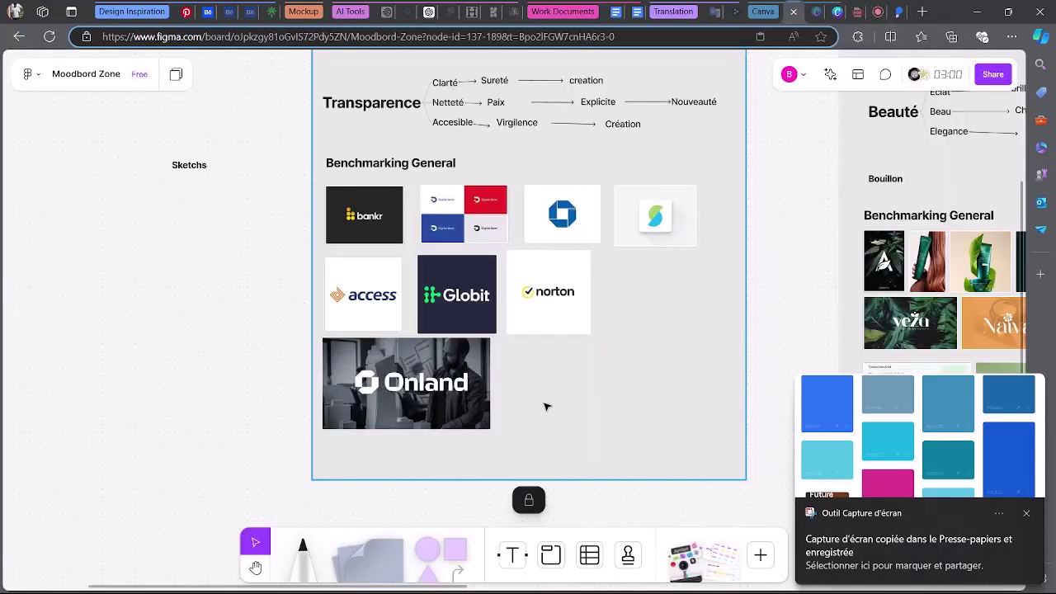
key(ctrl+v)
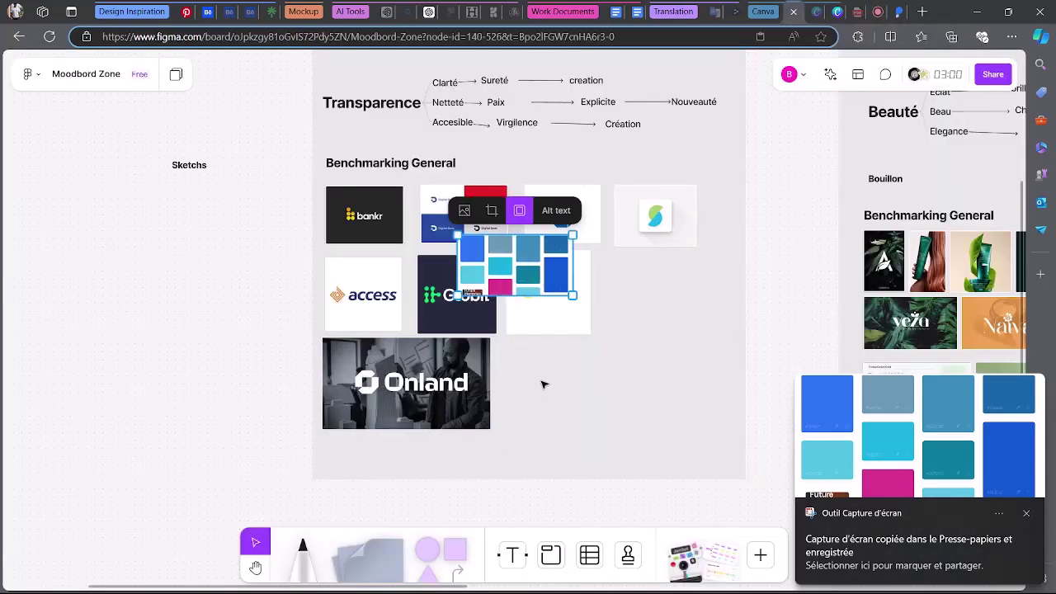
drag(535, 277, 693, 327)
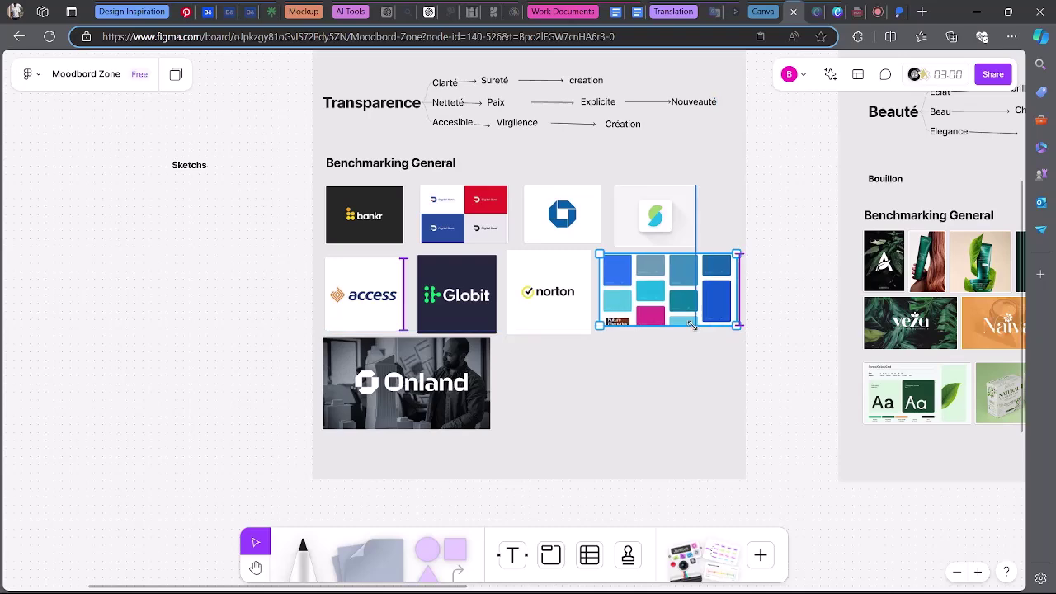
click(674, 402)
scroll(674, 402, down, 2)
scroll(678, 407, down, 2)
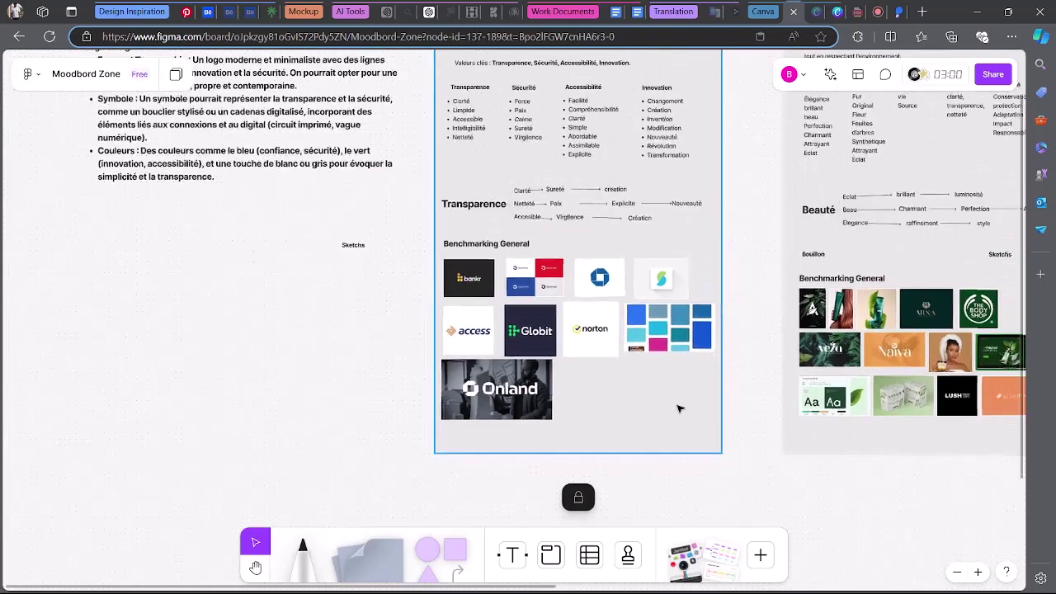
scroll(849, 369, up, 2)
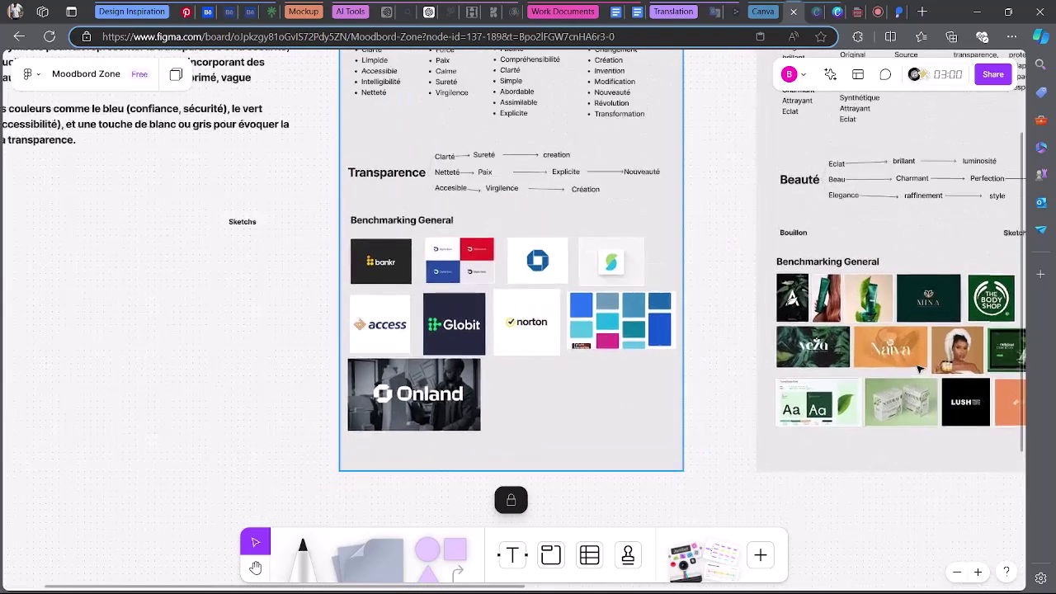
scroll(521, 403, up, 1)
scroll(591, 317, up, 3)
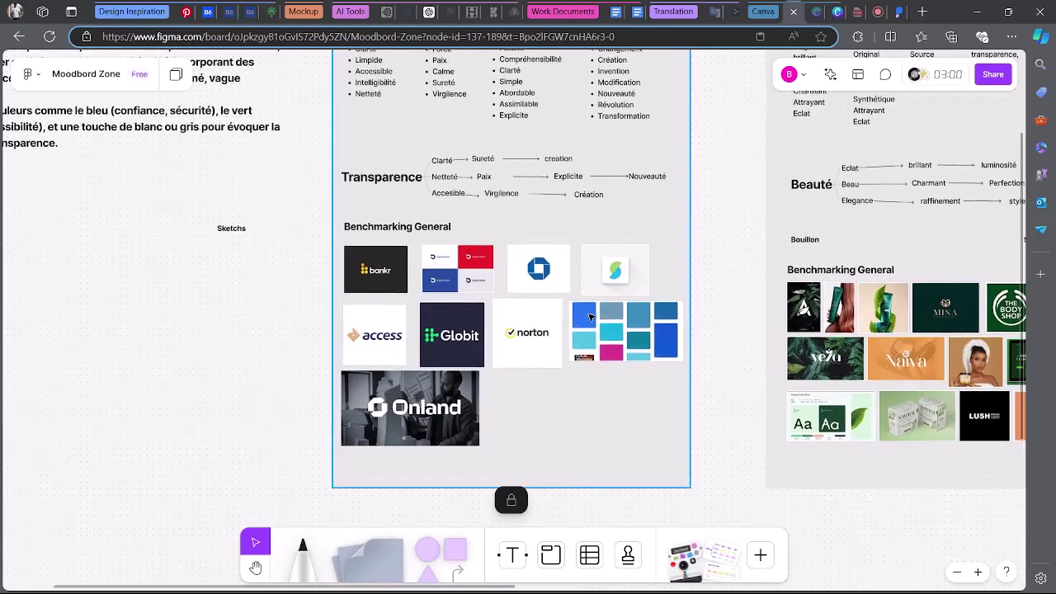
scroll(591, 316, up, 5)
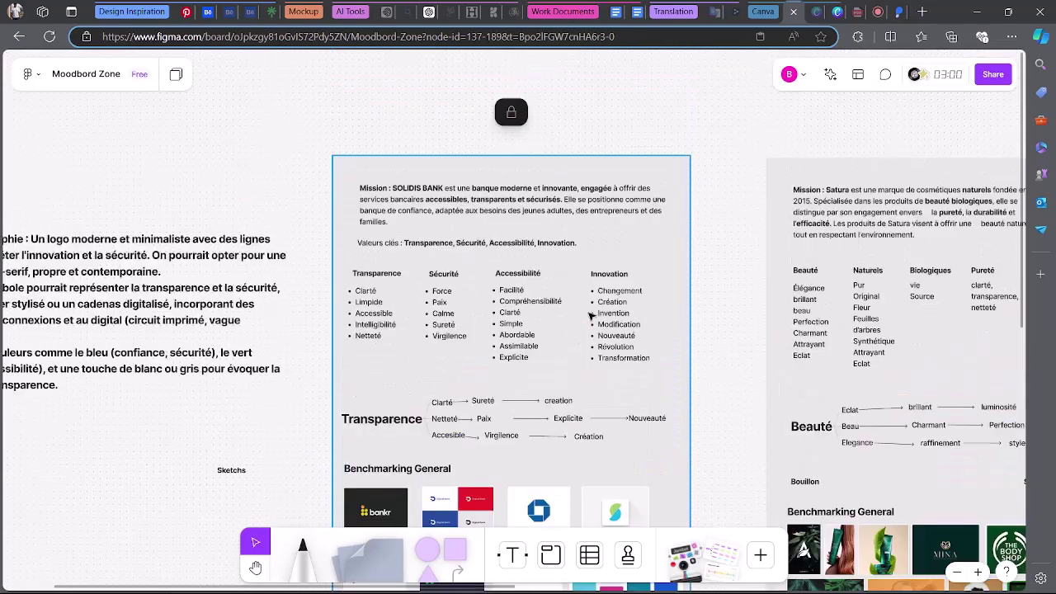
scroll(591, 317, down, 10)
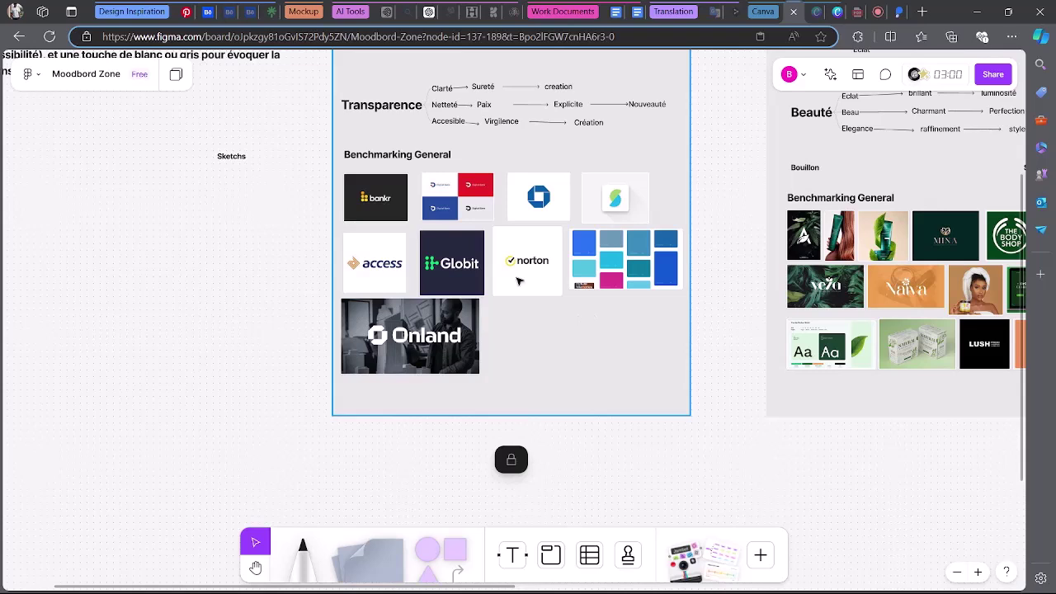
Change the Pinterest search from 'logo norton' to 'logo invention'.
click(185, 10)
double_click(351, 78)
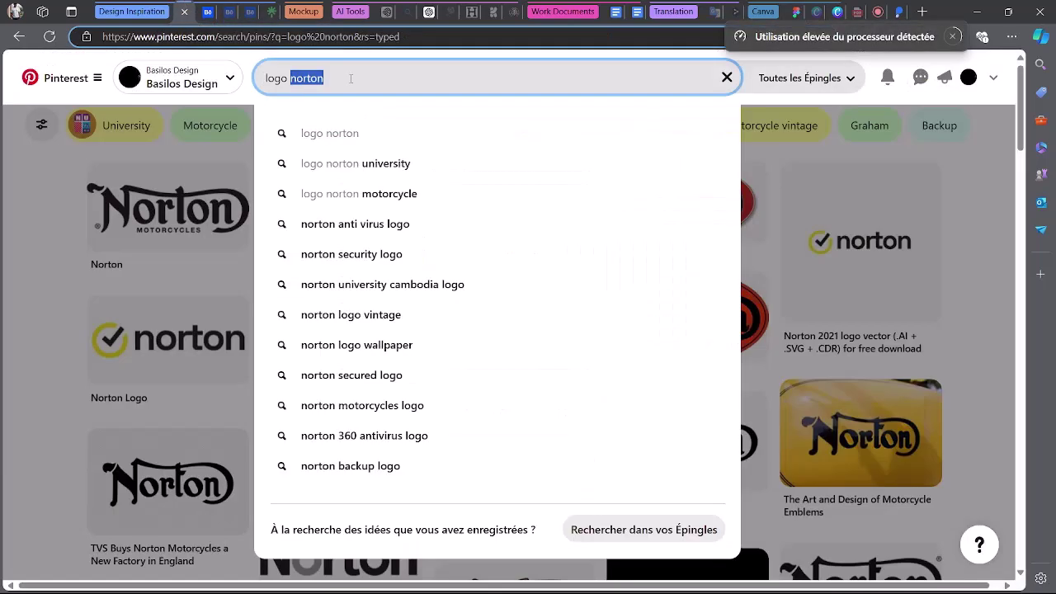
text(invention)
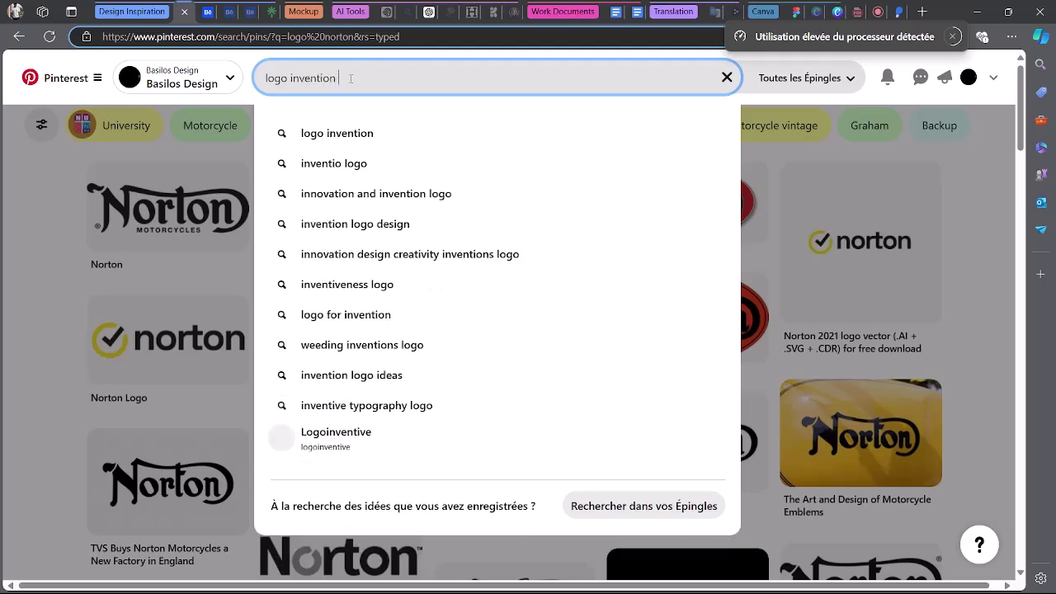
key(Return)
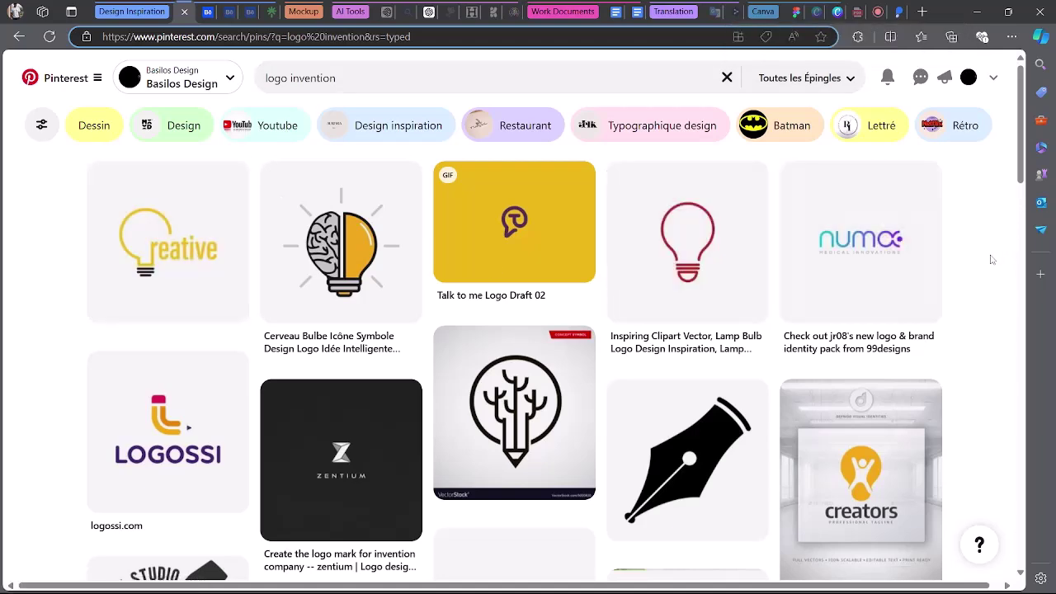
Browse the invention logo results and copy the blue logo pin's image.
scroll(991, 260, down, 4)
scroll(992, 260, down, 3)
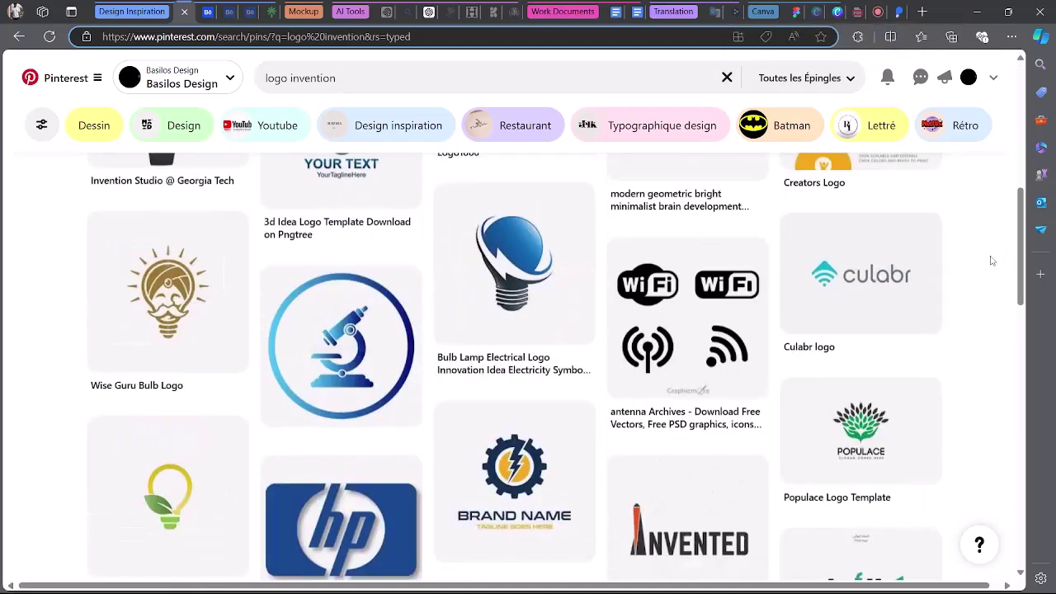
scroll(992, 259, down, 7)
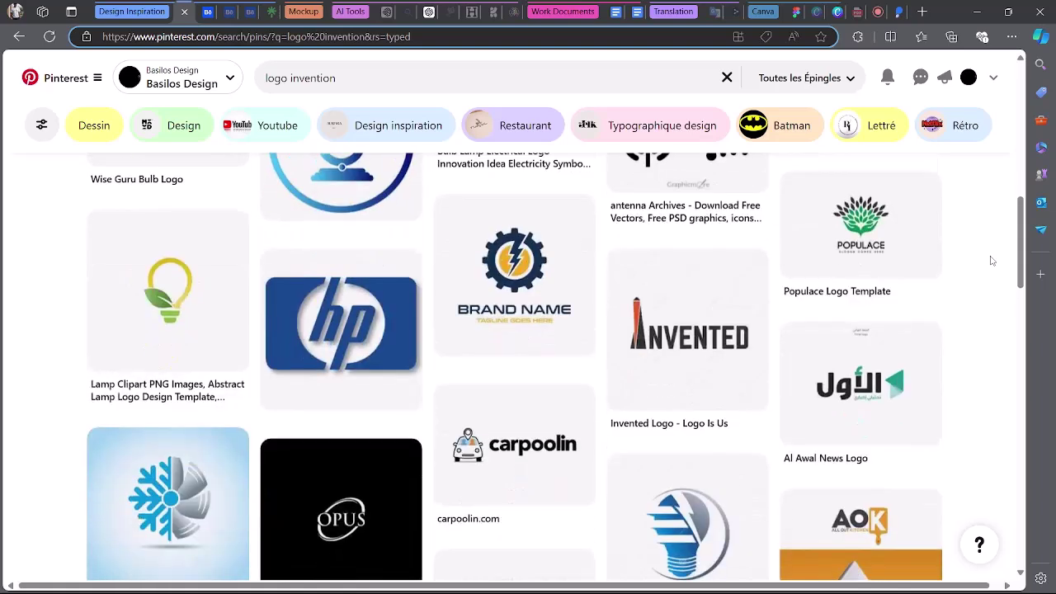
scroll(992, 260, down, 1)
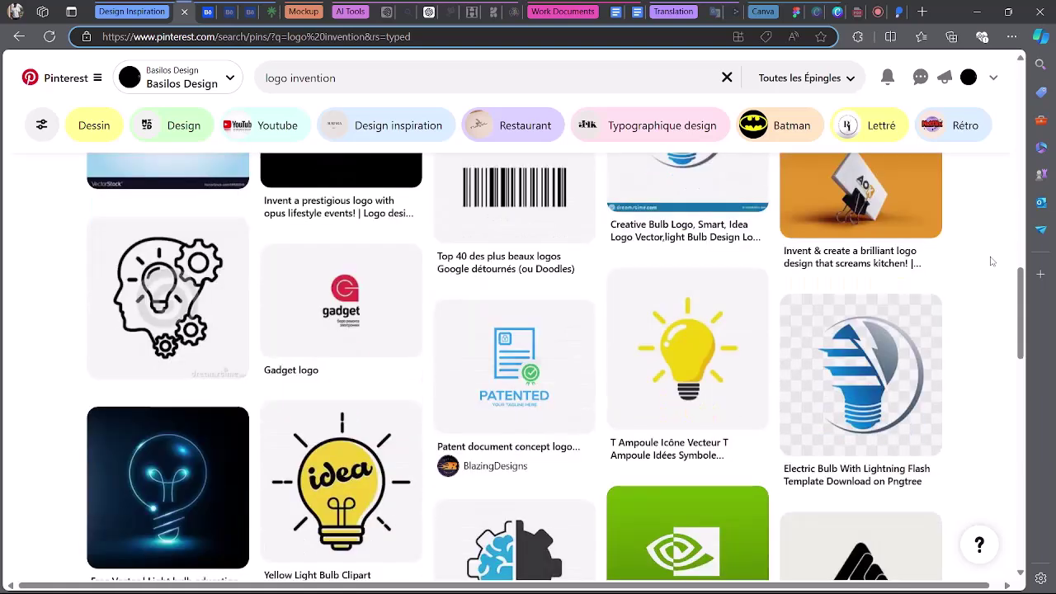
scroll(993, 261, down, 2)
drag(1021, 327, 1017, 493)
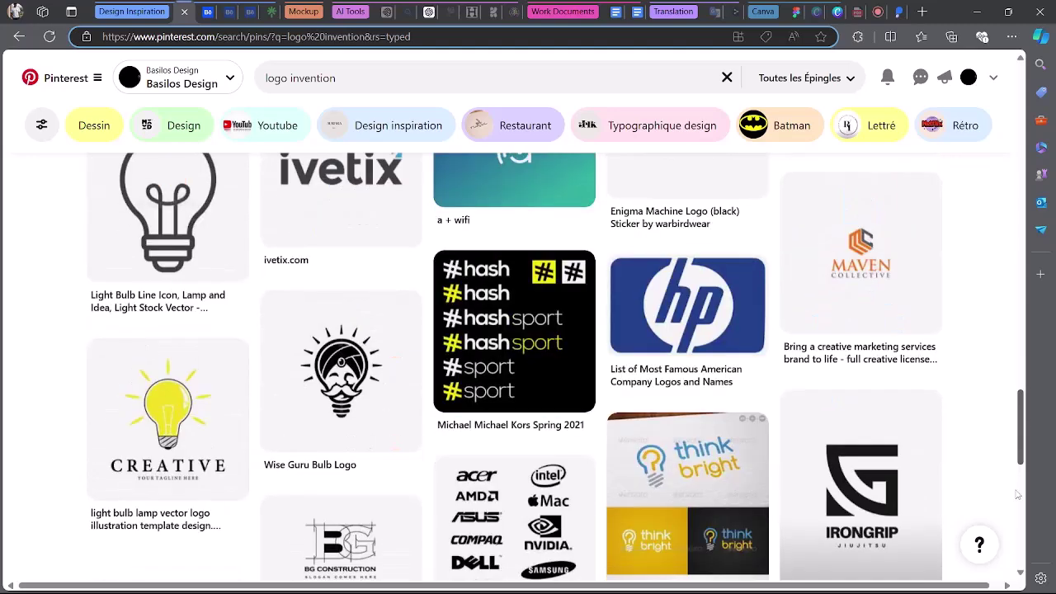
scroll(983, 459, down, 8)
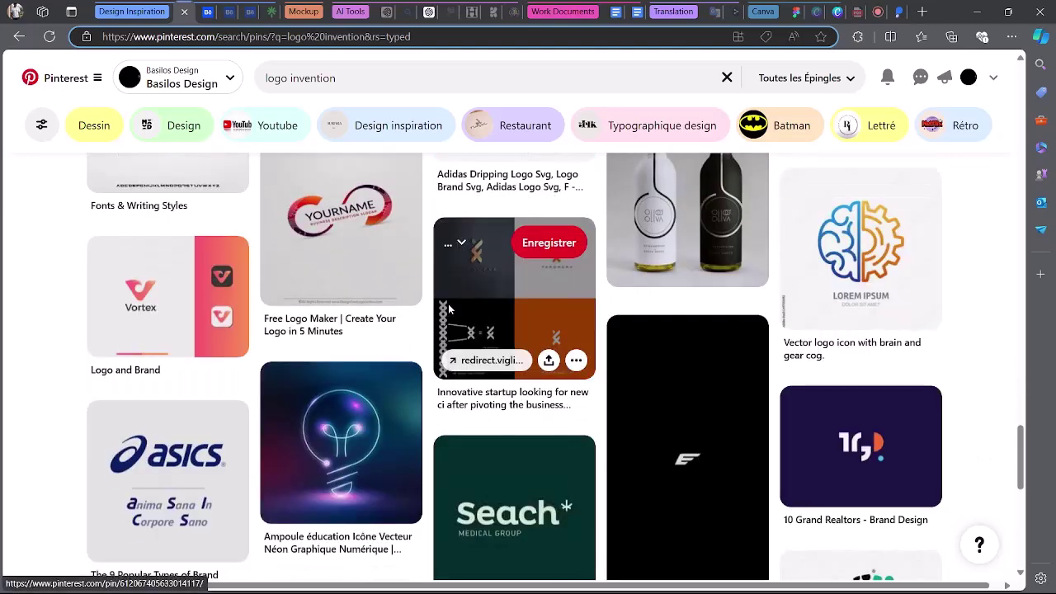
scroll(968, 373, down, 3)
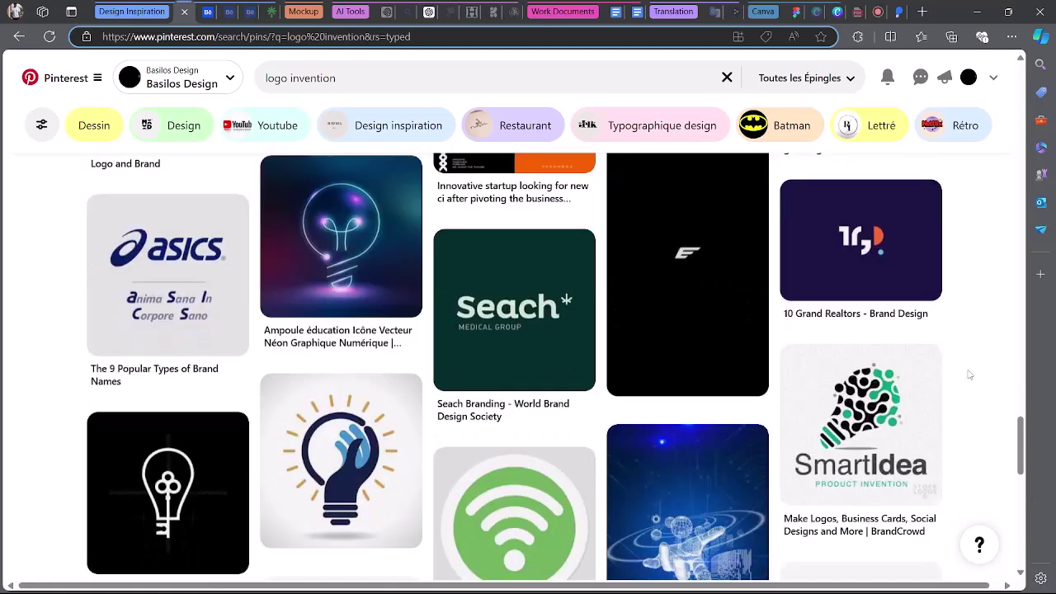
scroll(969, 375, down, 3)
scroll(969, 374, up, 4)
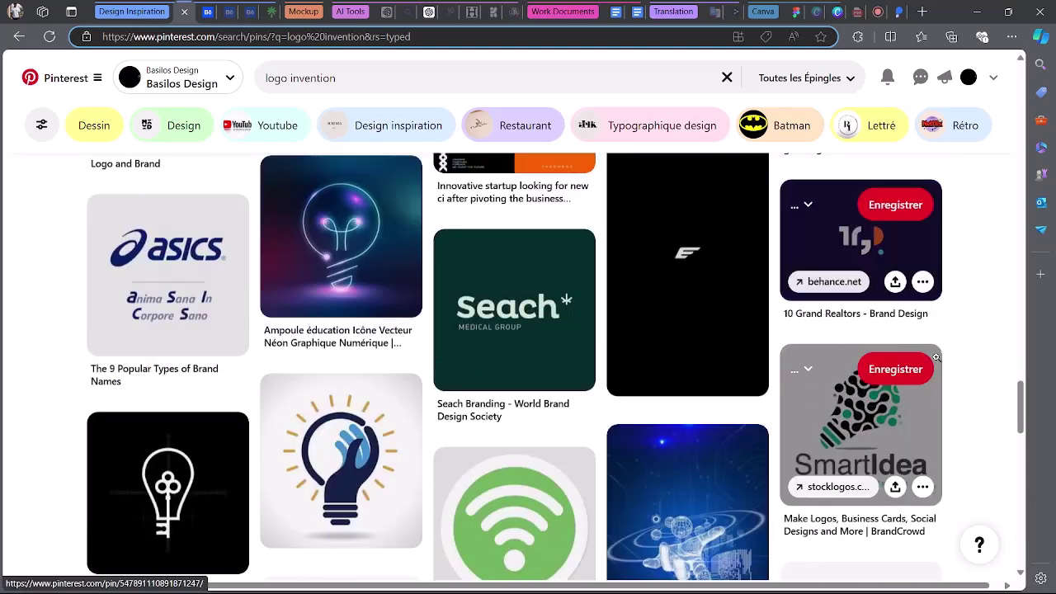
scroll(936, 356, down, 3)
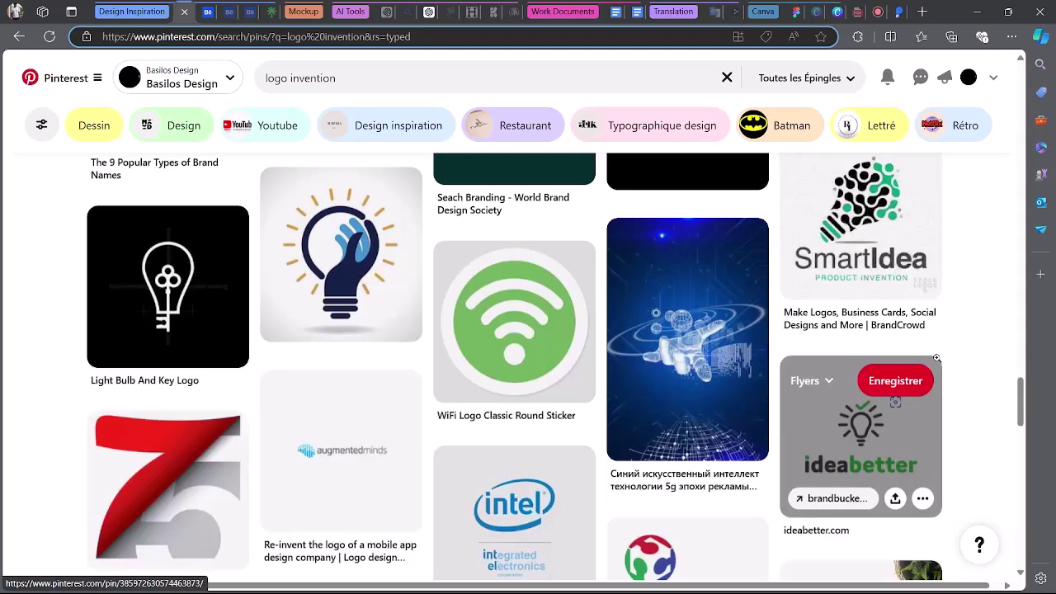
scroll(936, 356, down, 5)
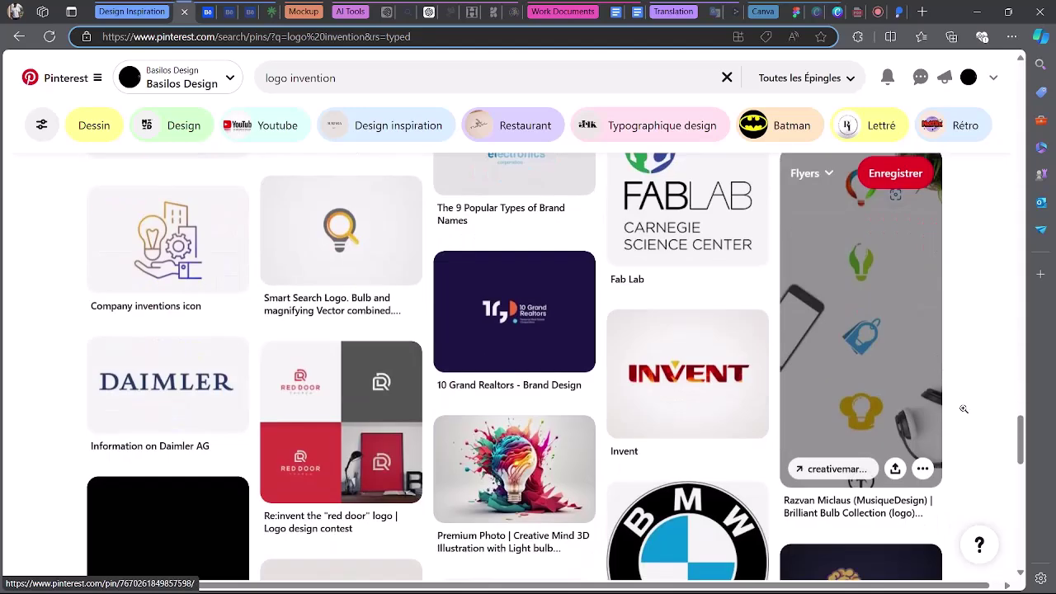
drag(1021, 432, 1020, 469)
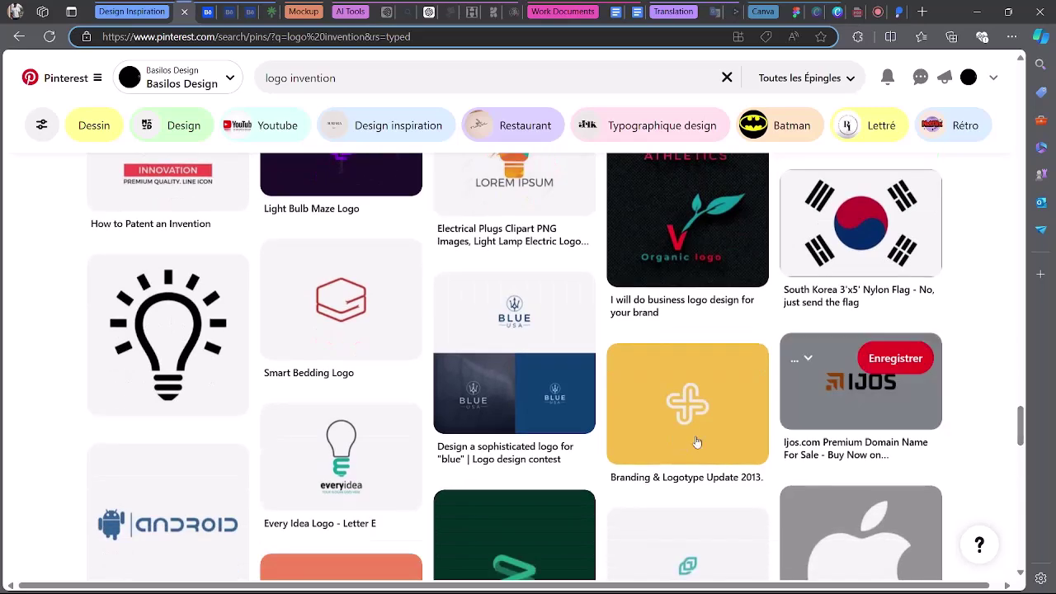
right_click(513, 351)
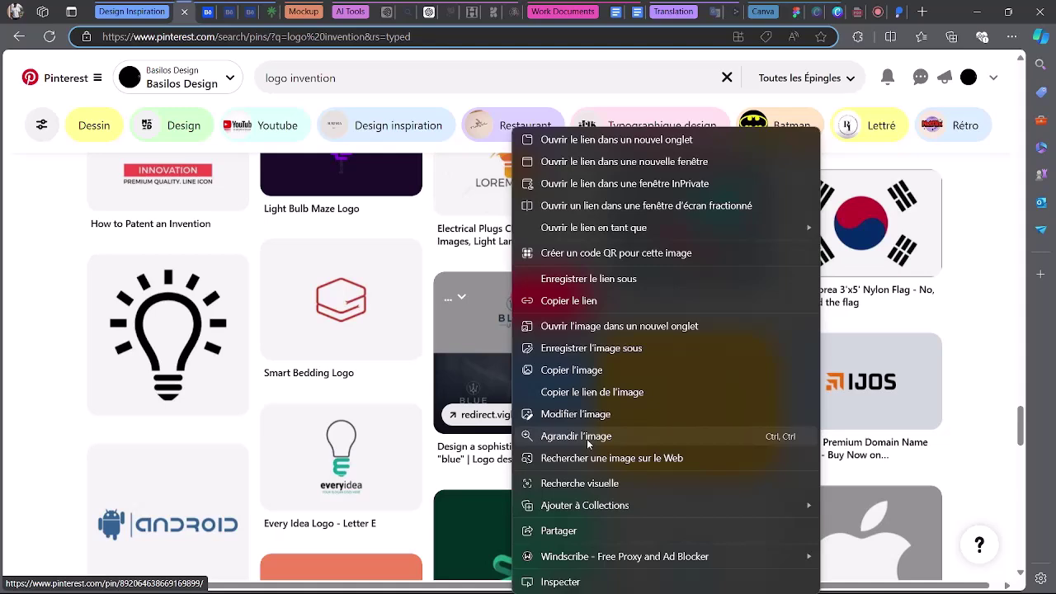
click(656, 370)
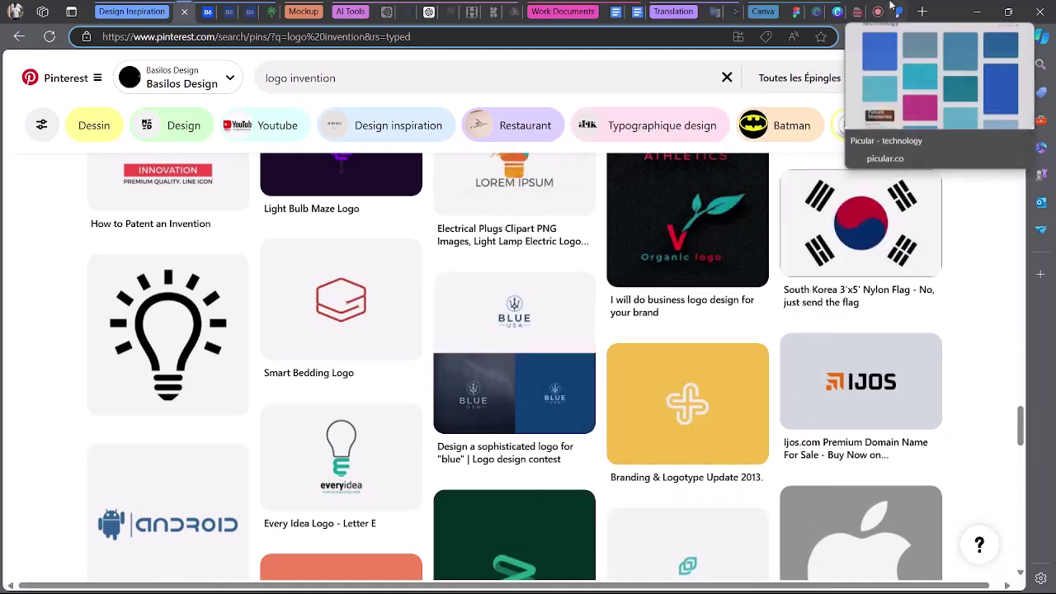
Paste the navy logo mockup into Benchmarking General, enlarged below the norton card.
click(794, 9)
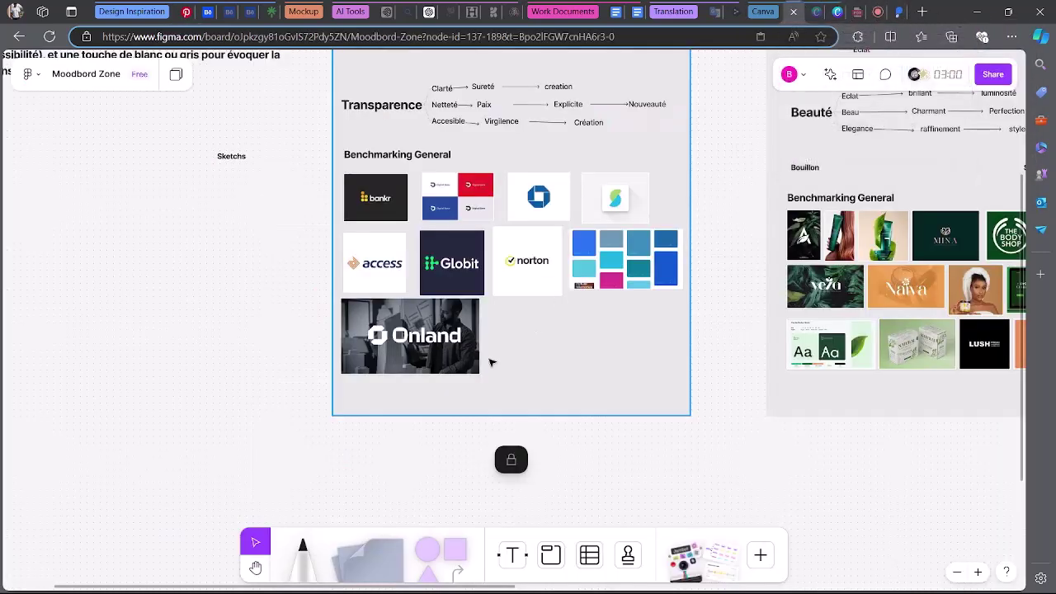
right_click(506, 330)
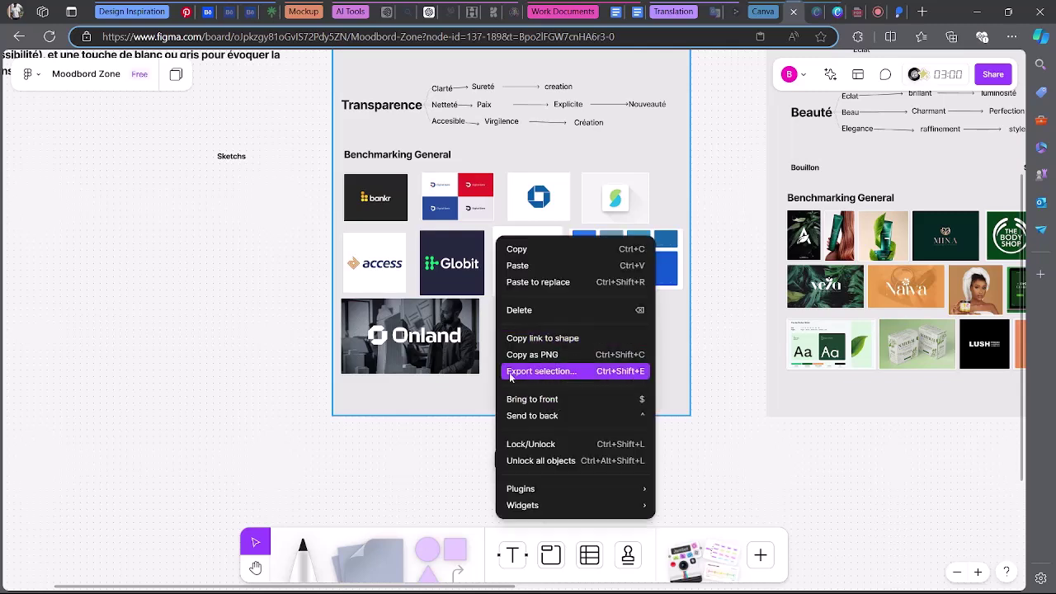
click(490, 356)
key(ctrl+v)
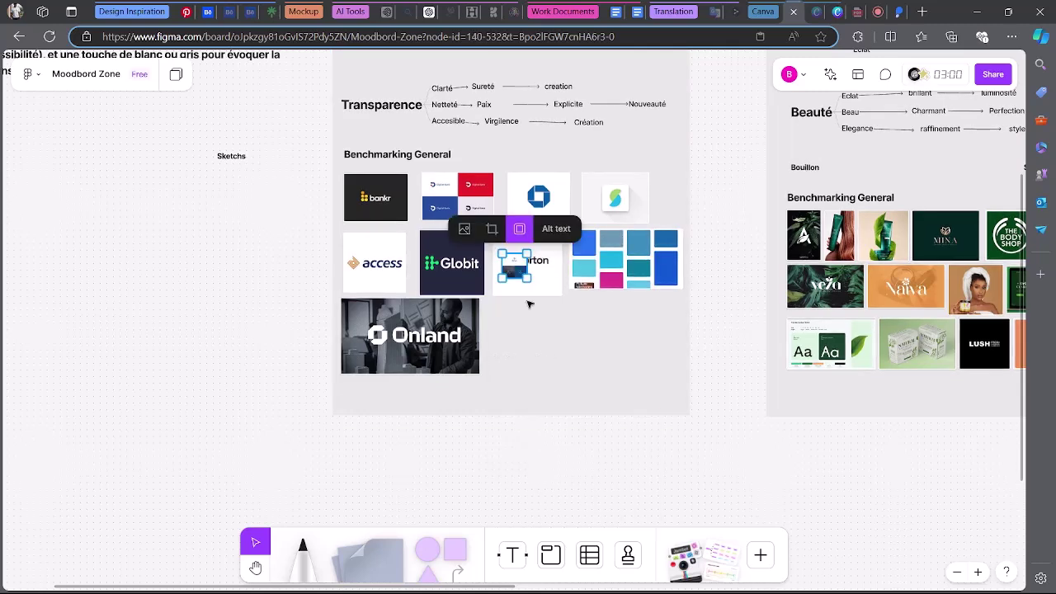
drag(528, 277, 521, 334)
click(542, 383)
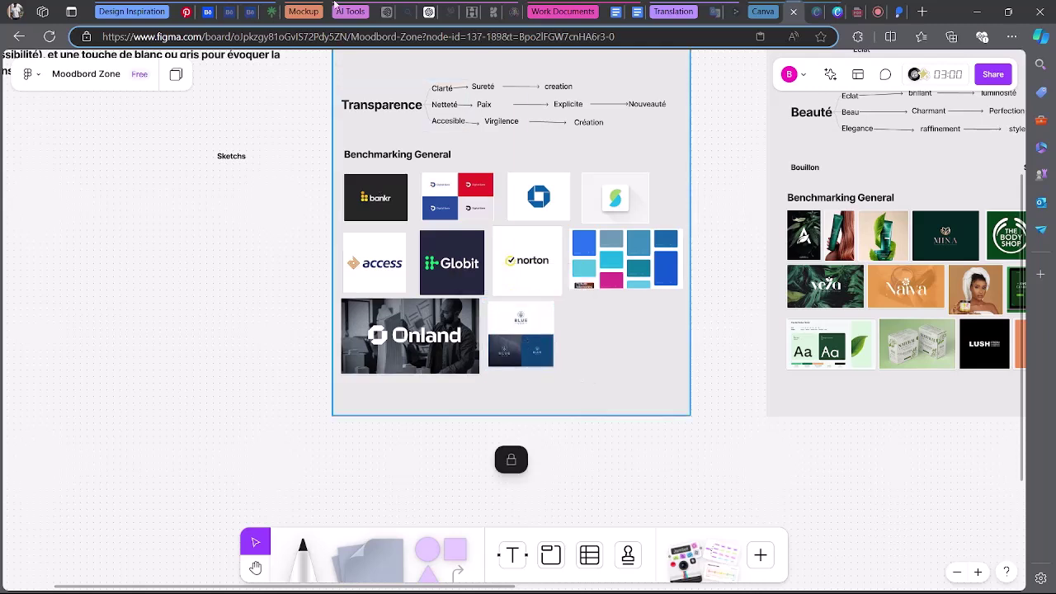
click(185, 11)
click(275, 76)
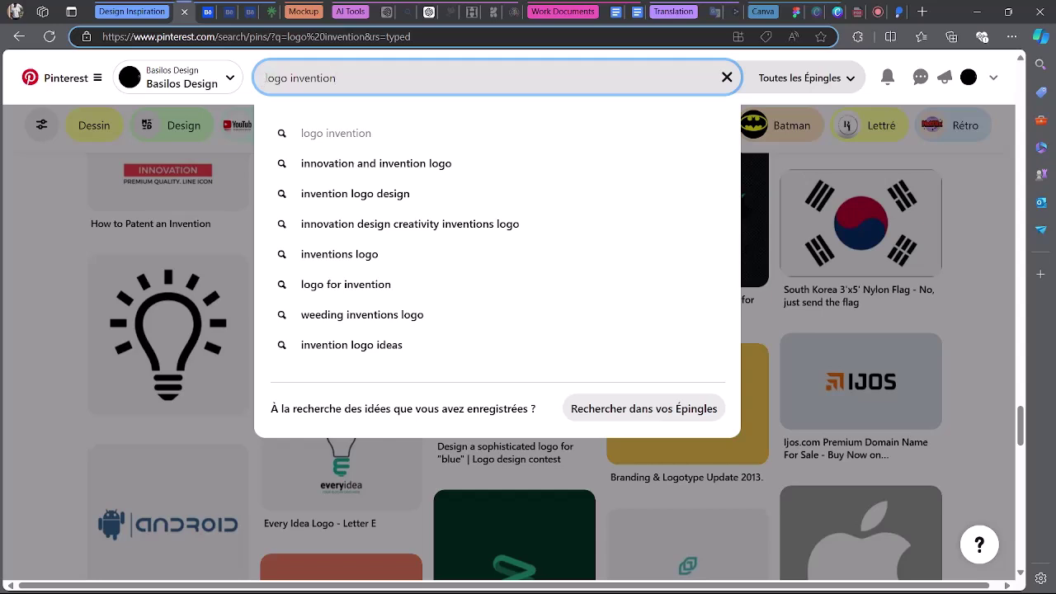
Replace the 'logo invention' query with 'image ank' and run the search.
drag(286, 78, 338, 78)
click(348, 80)
key(ctrl+a)
text(imag)
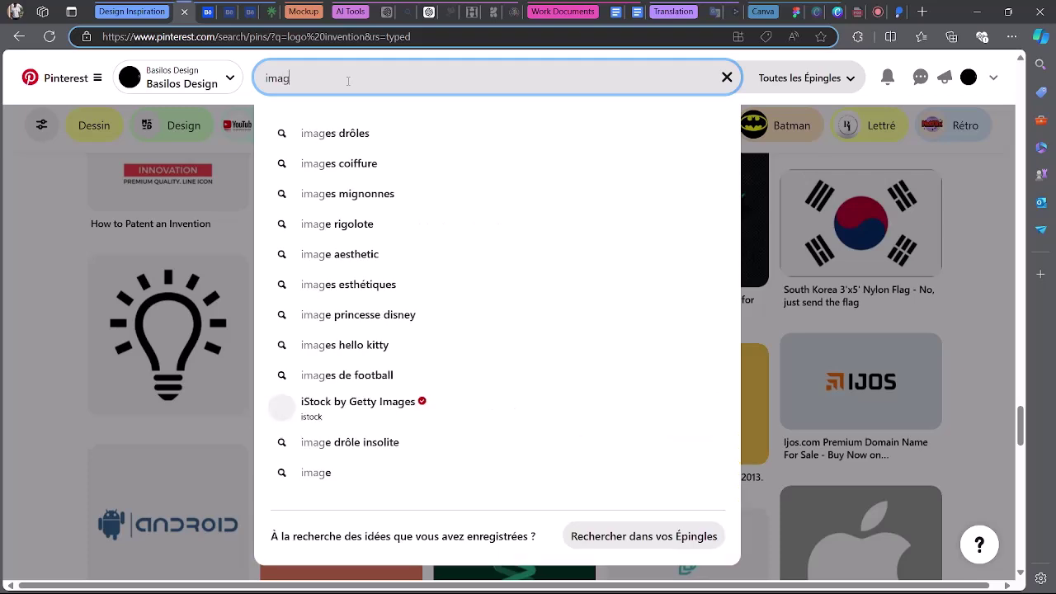
text(e techn)
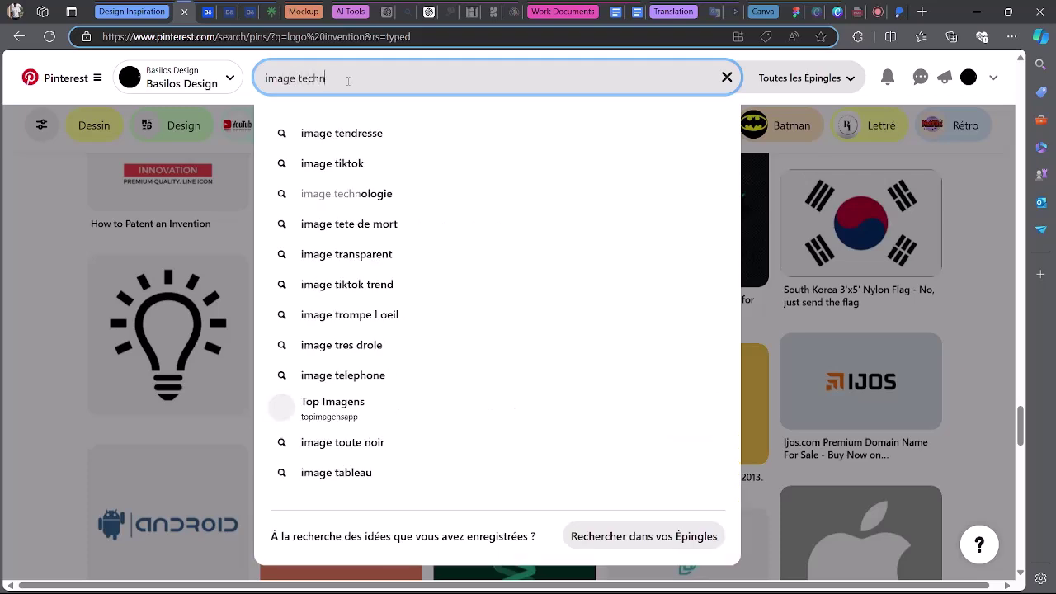
text(olog)
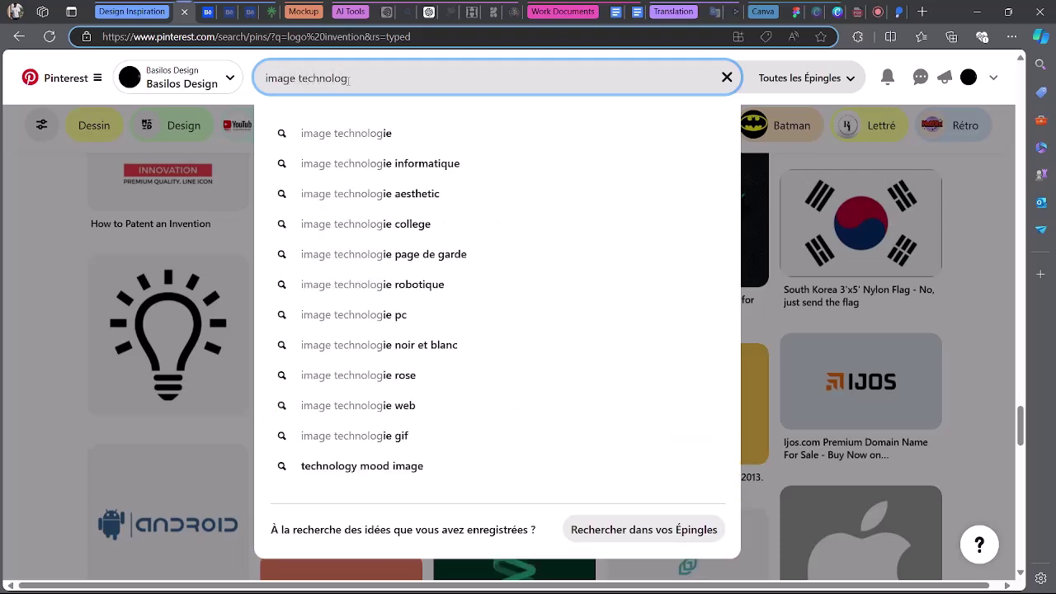
key(BackSpace)
key(BackSpace)
key(BackSpace)
key(BackSpace)
key(BackSpace)
key(BackSpace)
key(BackSpace)
key(BackSpace)
key(BackSpace)
key(BackSpace)
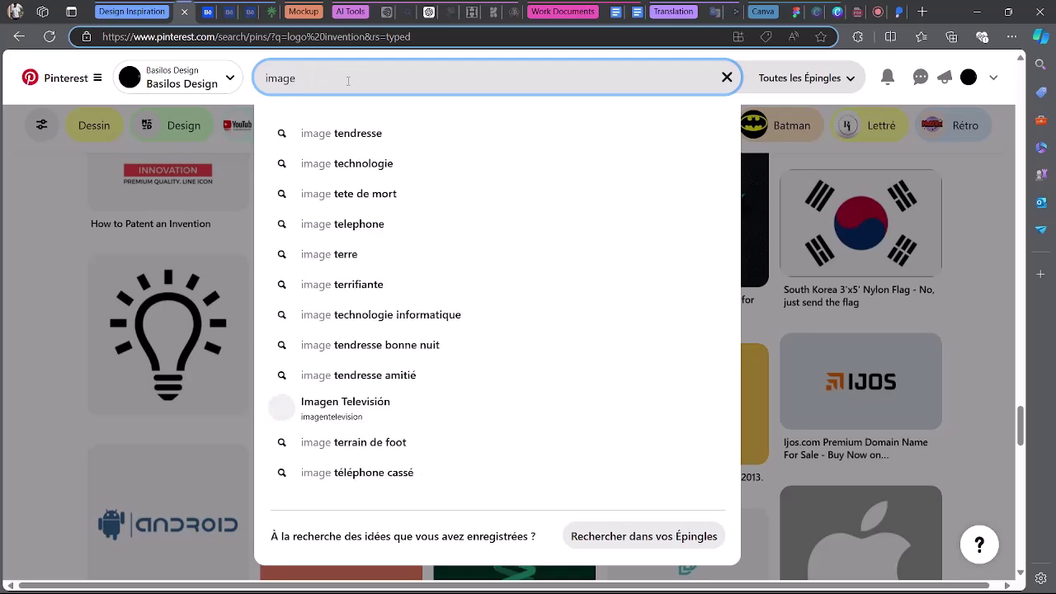
text(ank)
key(Return)
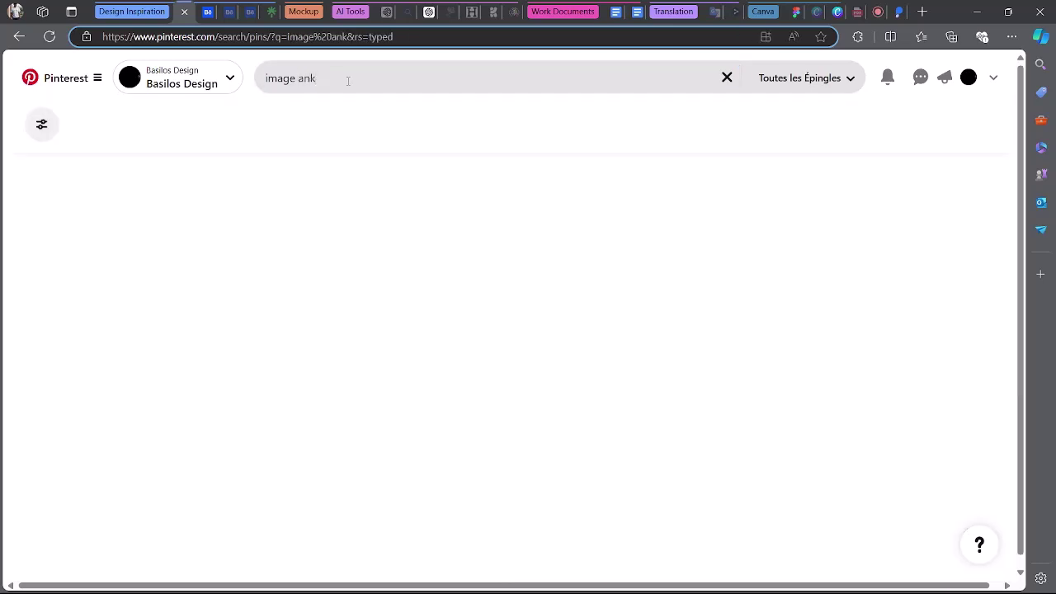
Correct the Pinterest query to 'image bank' and run it.
click(297, 79)
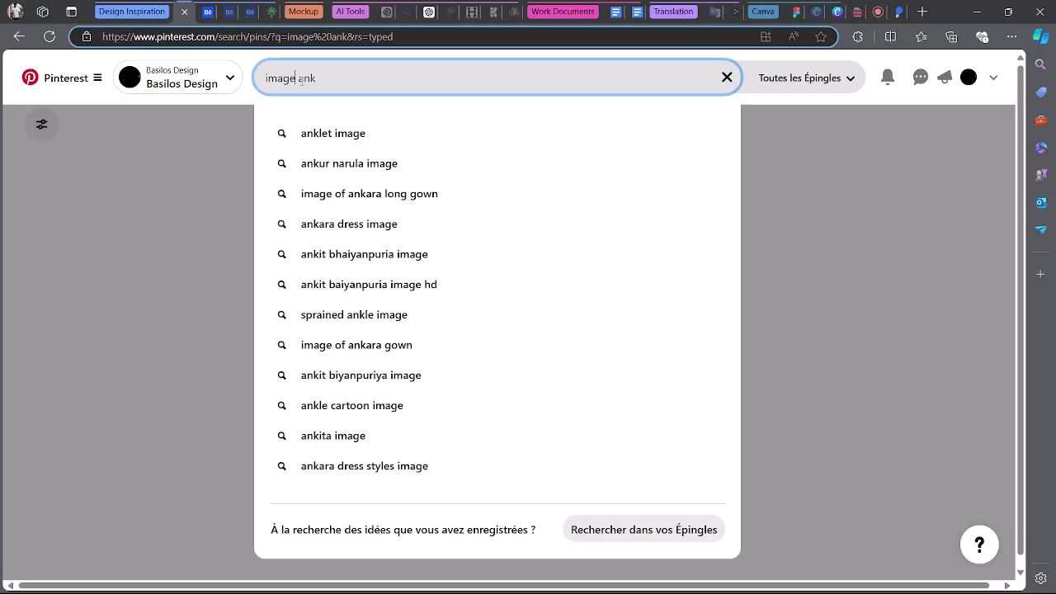
text(b)
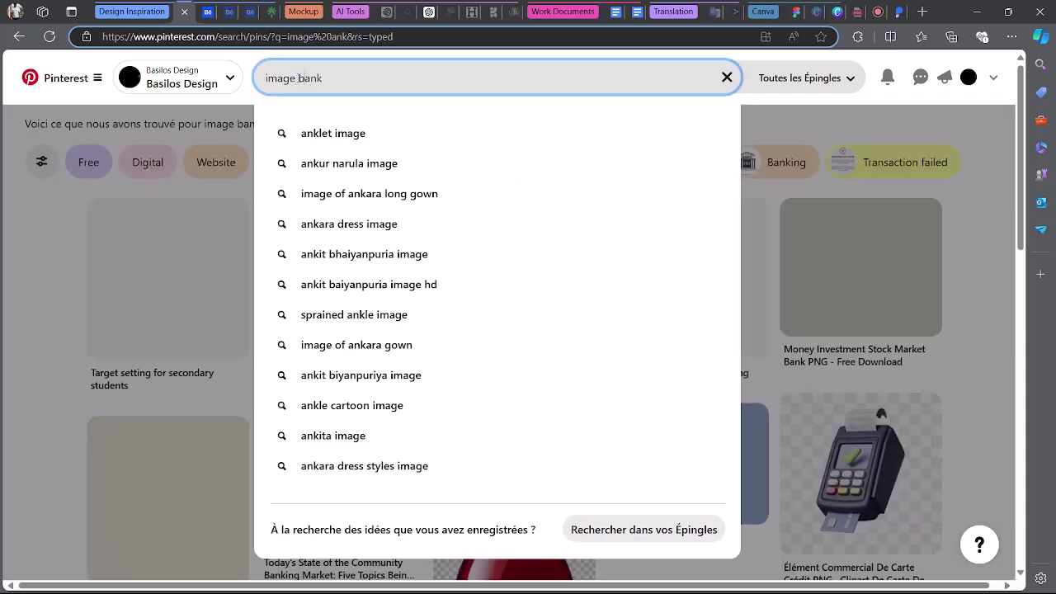
key(Return)
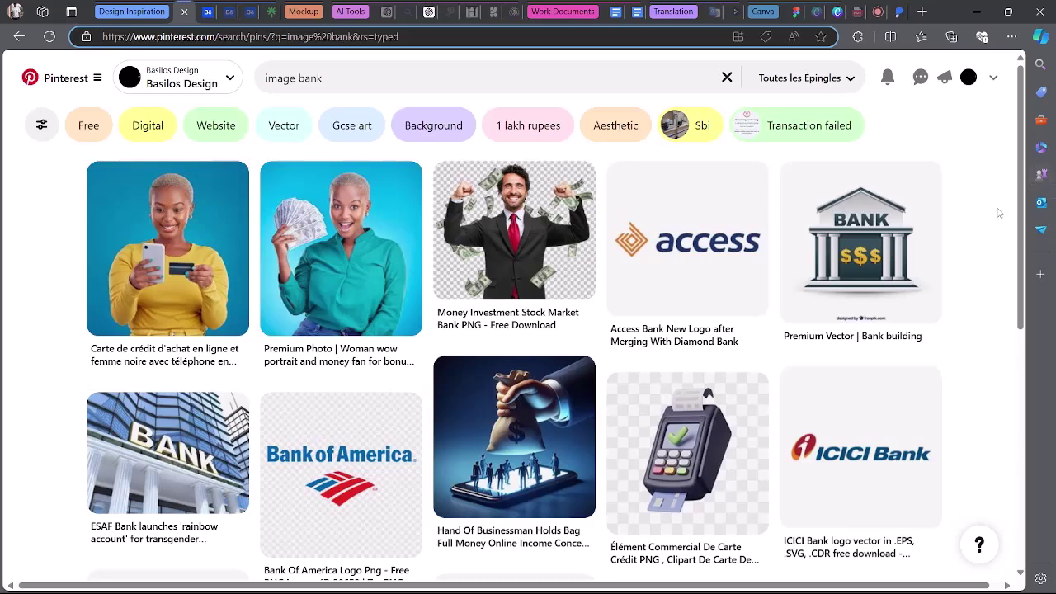
scroll(998, 213, down, 8)
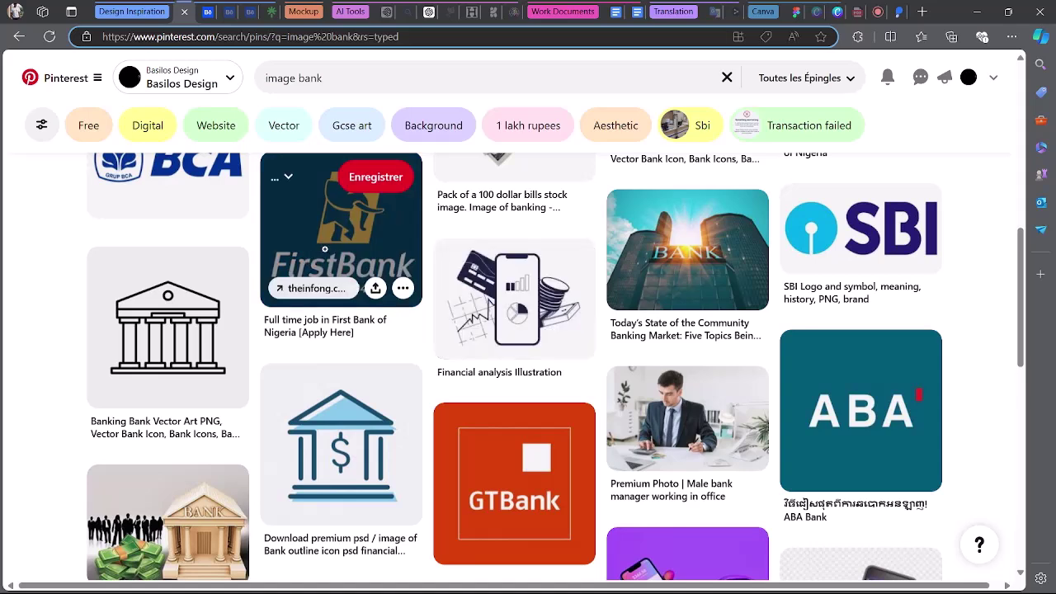
Copy the FirstBank logo pin image, cancelling the accidental Save As dialog.
right_click(387, 258)
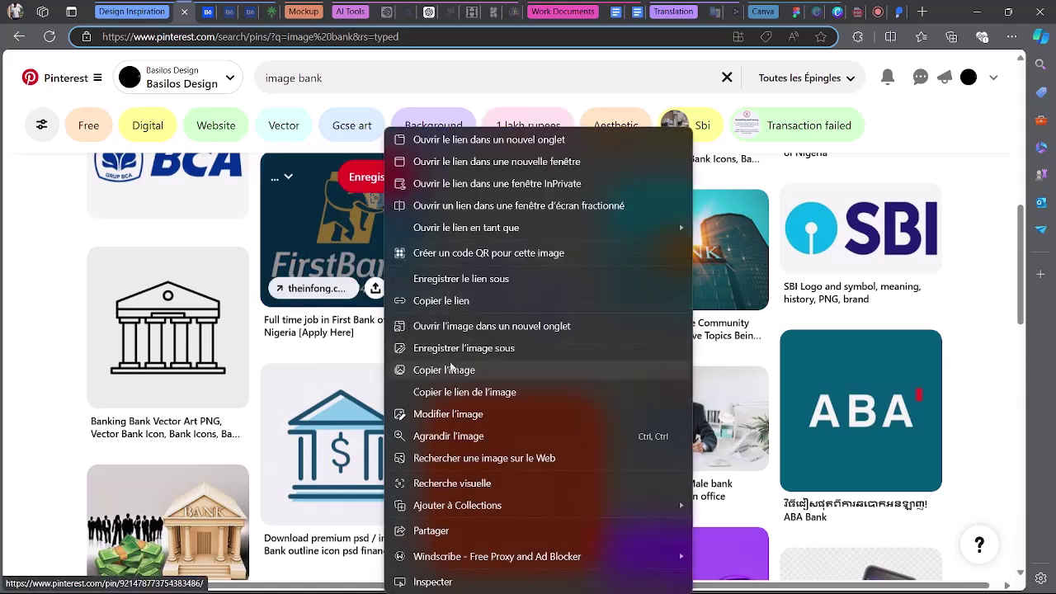
click(465, 353)
right_click(350, 239)
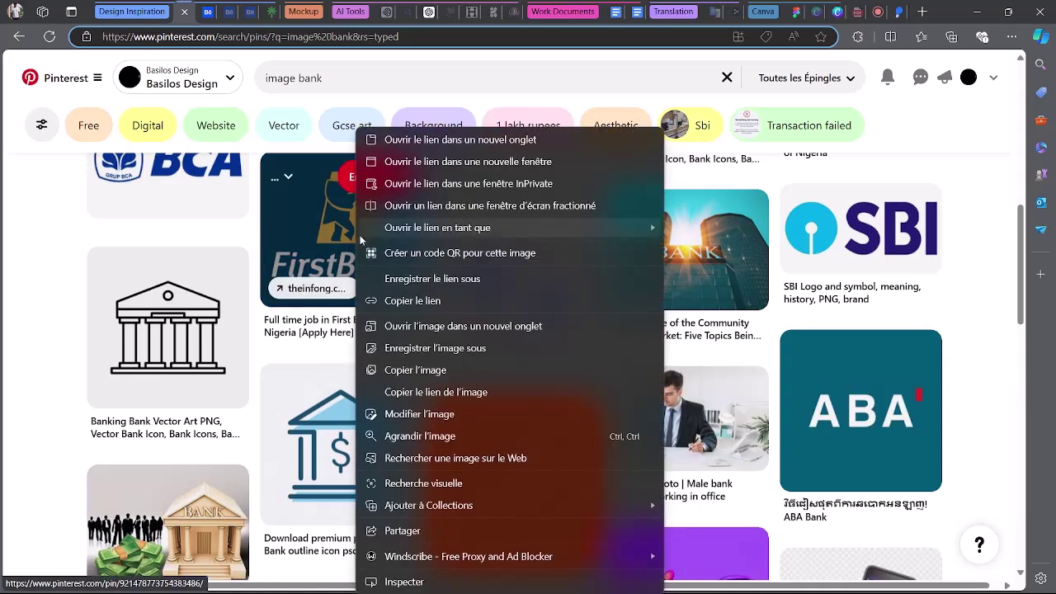
click(453, 364)
scroll(907, 347, down, 3)
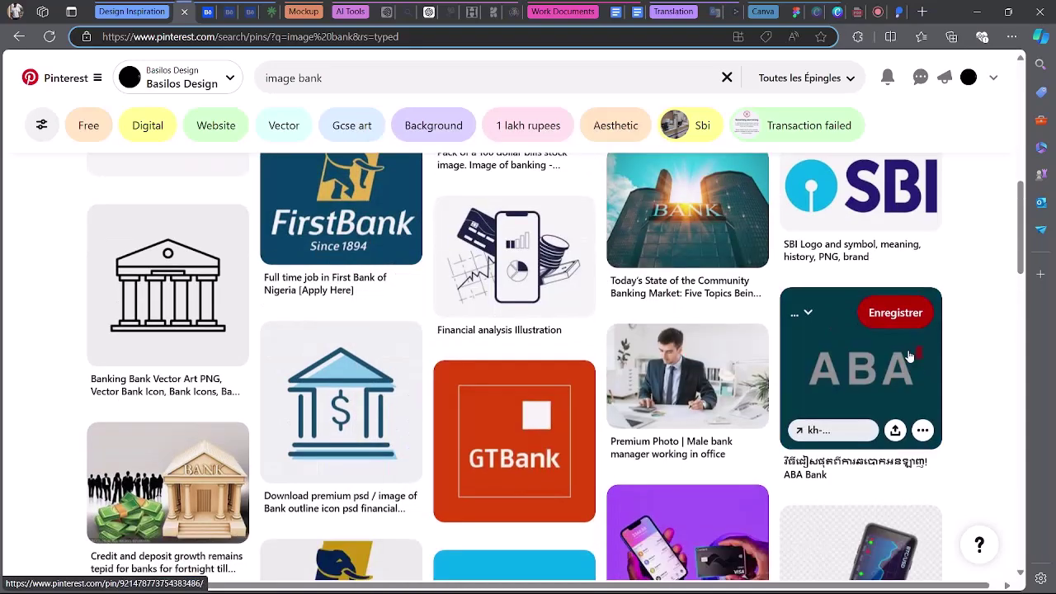
scroll(940, 330, down, 2)
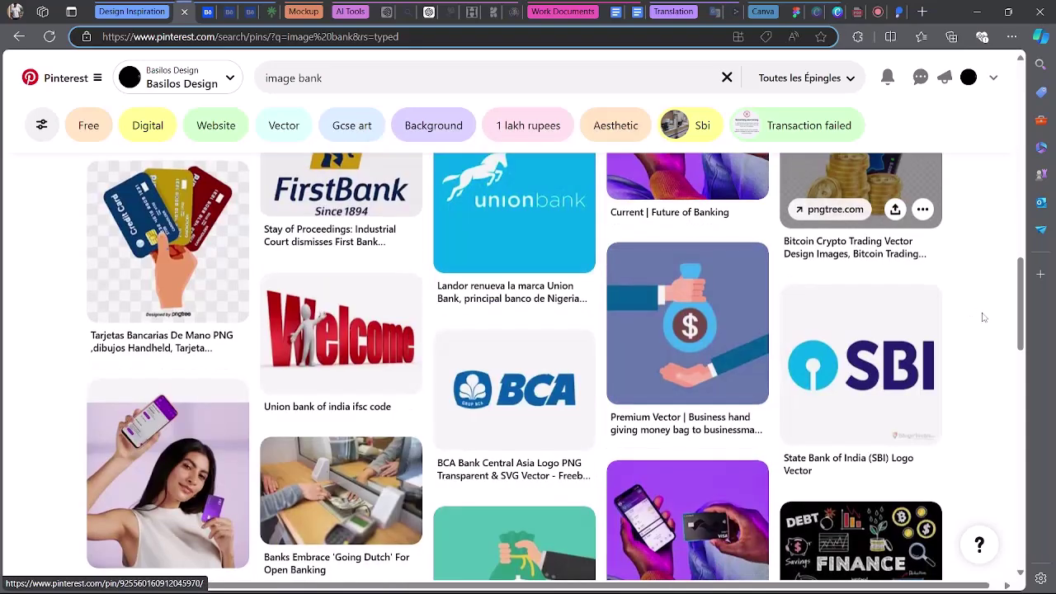
scroll(949, 324, down, 3)
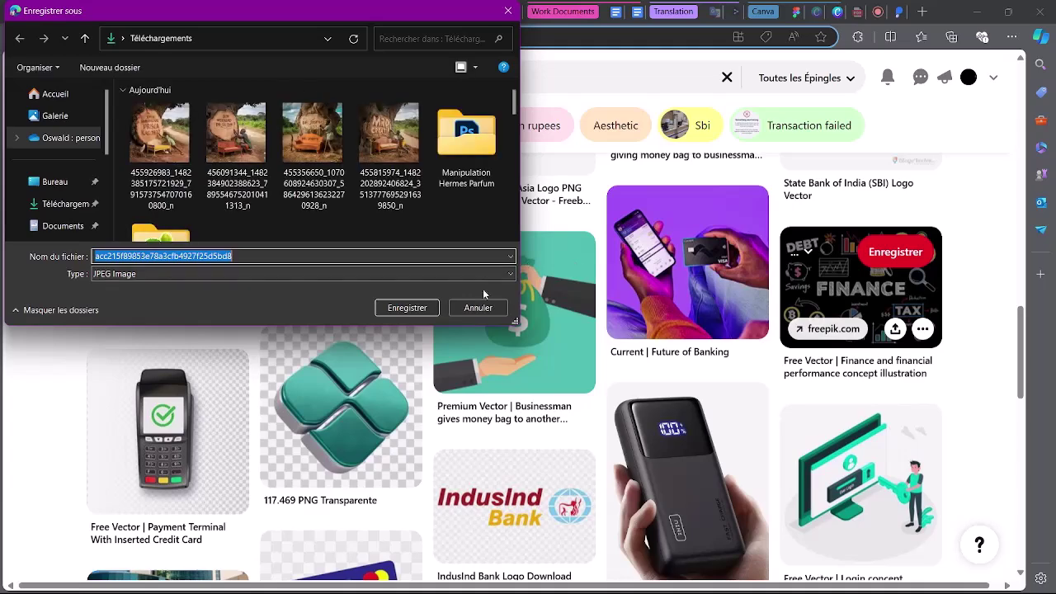
click(481, 306)
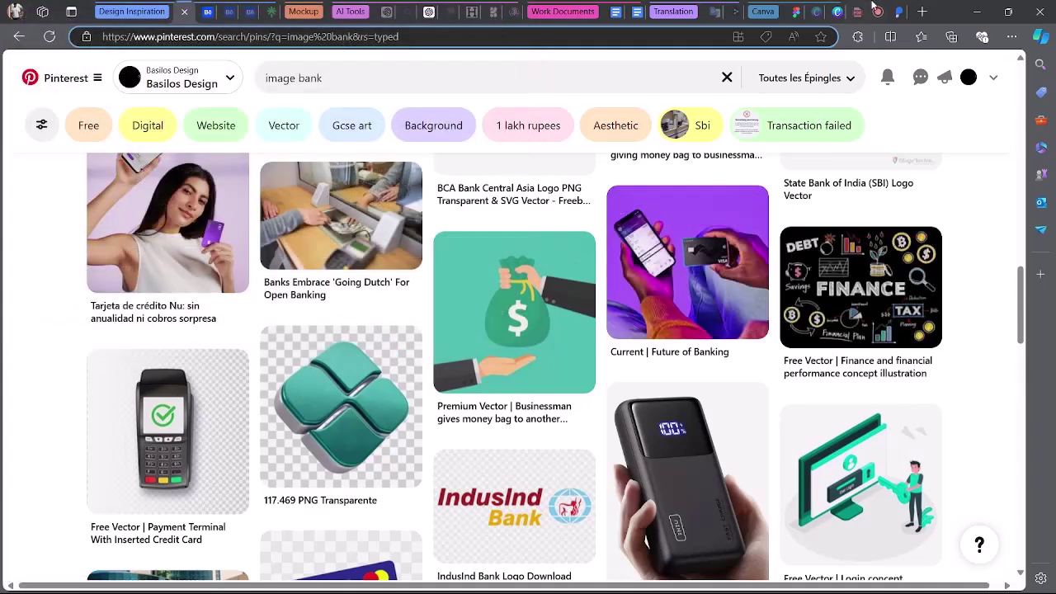
click(795, 12)
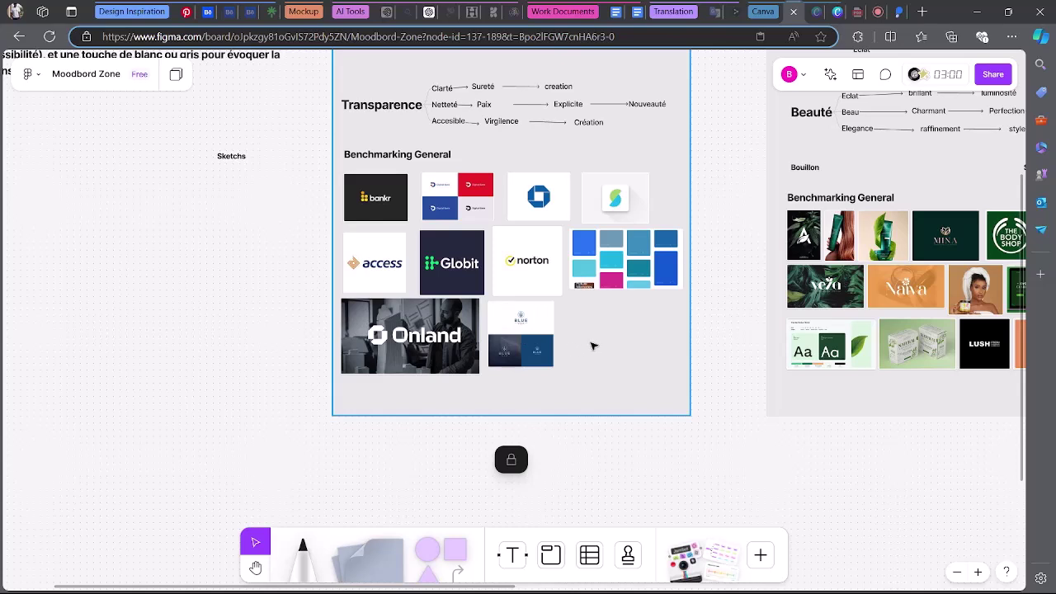
Place the enlarged FirstBank logo beside the navy mockup and copy the Future of Banking image.
key(ctrl+v)
drag(526, 275, 612, 345)
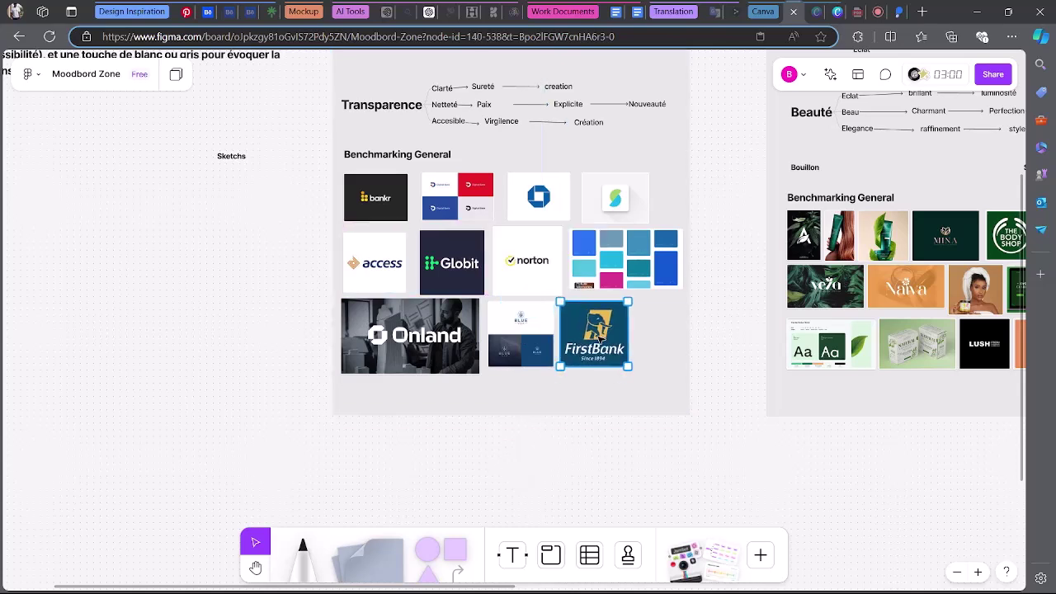
click(188, 11)
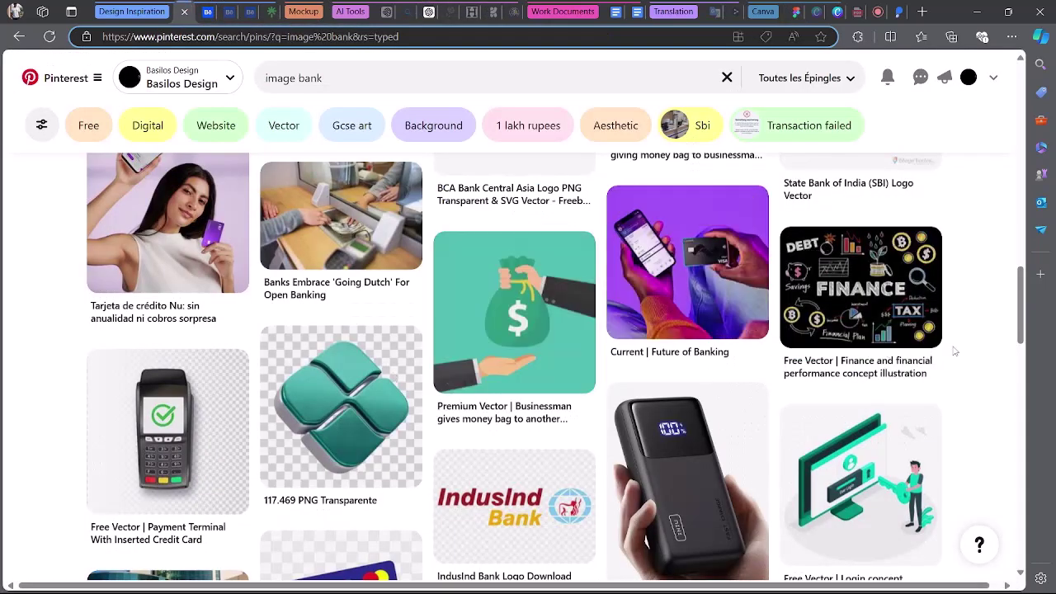
scroll(954, 351, up, 2)
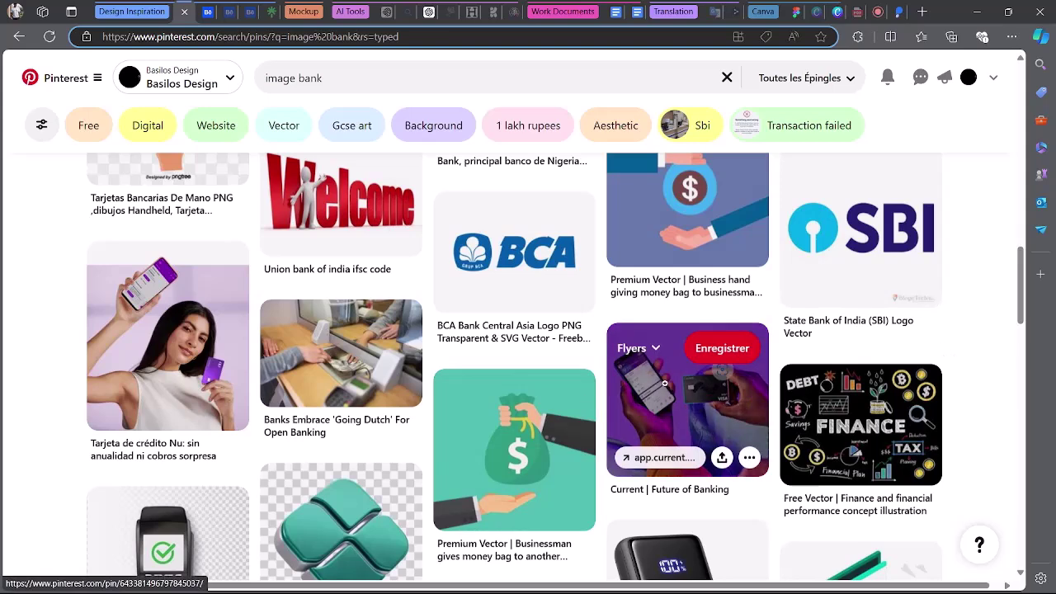
right_click(664, 388)
click(771, 372)
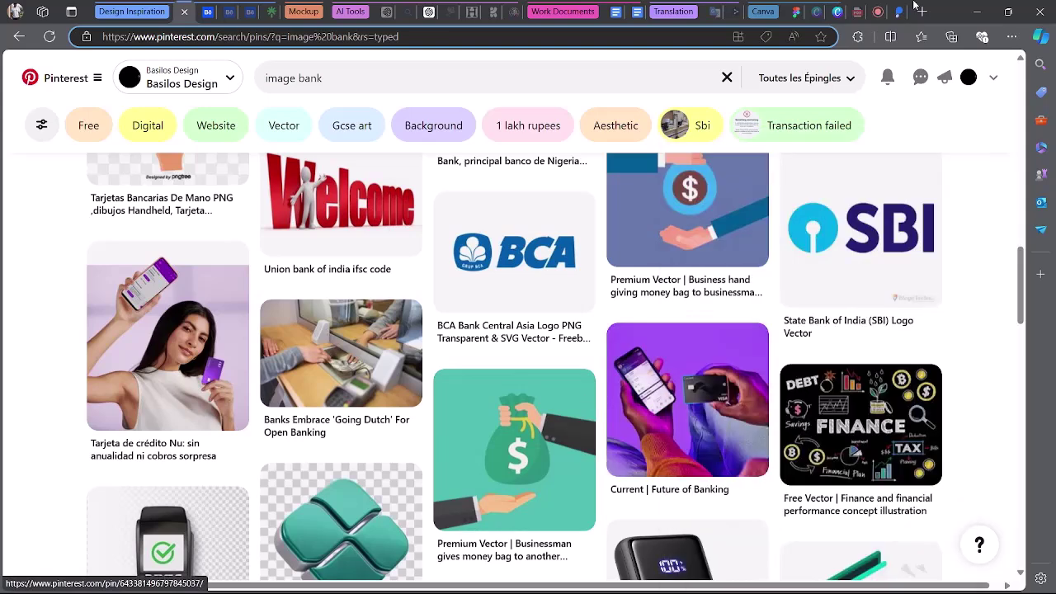
click(793, 10)
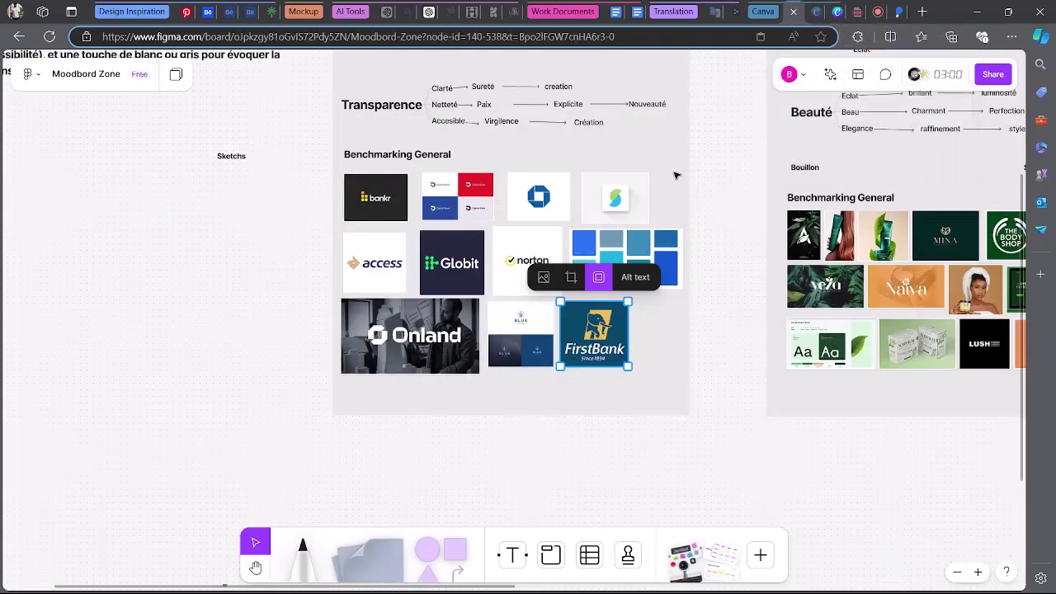
click(656, 351)
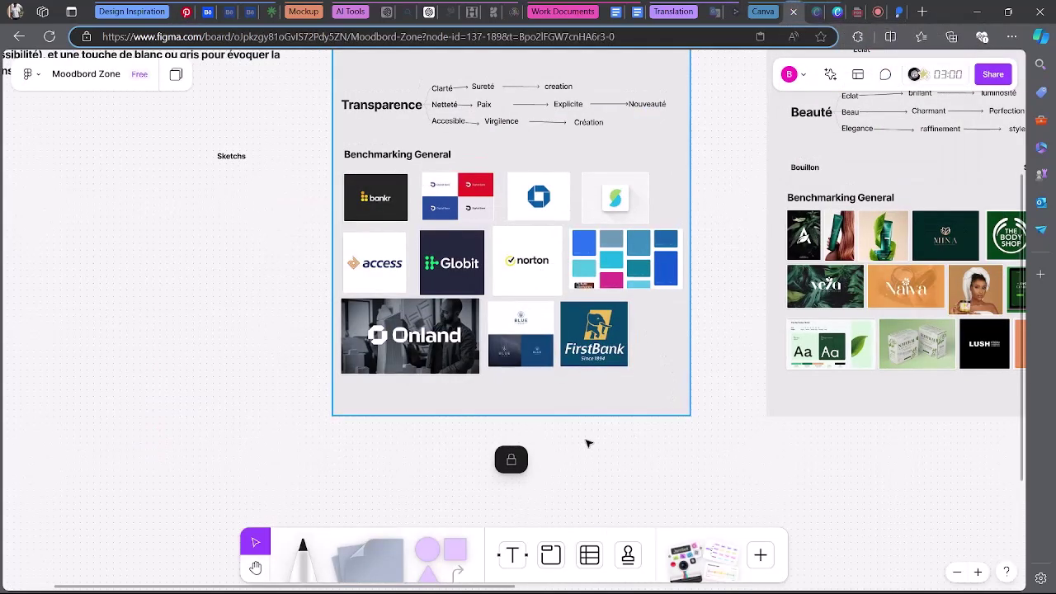
Unlock the Benchmarking section and extend it downward to make room.
scroll(582, 437, up, 3)
scroll(469, 405, down, 3)
click(479, 309)
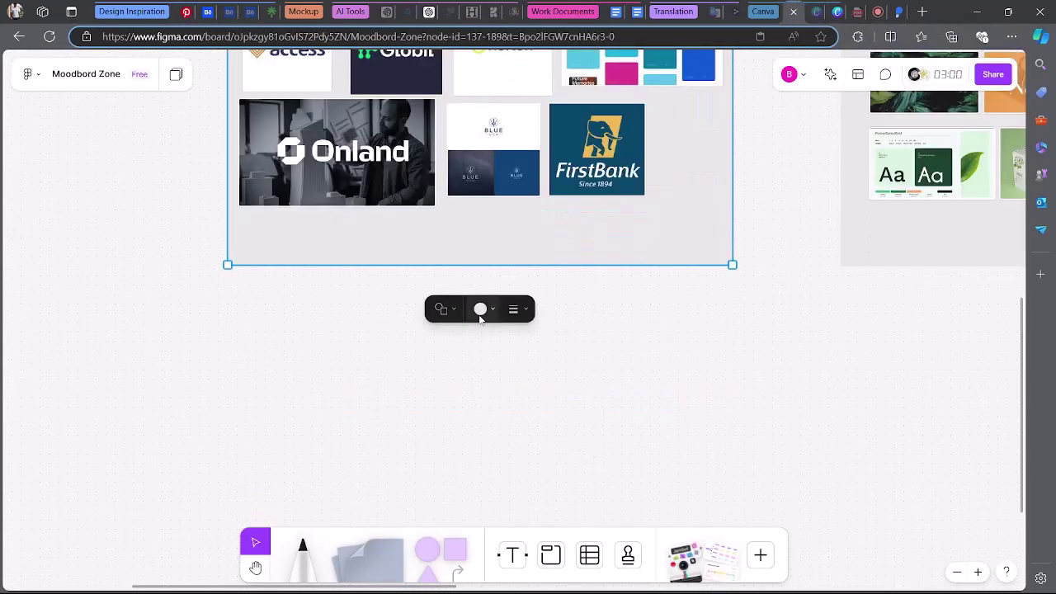
drag(502, 266, 474, 437)
click(362, 242)
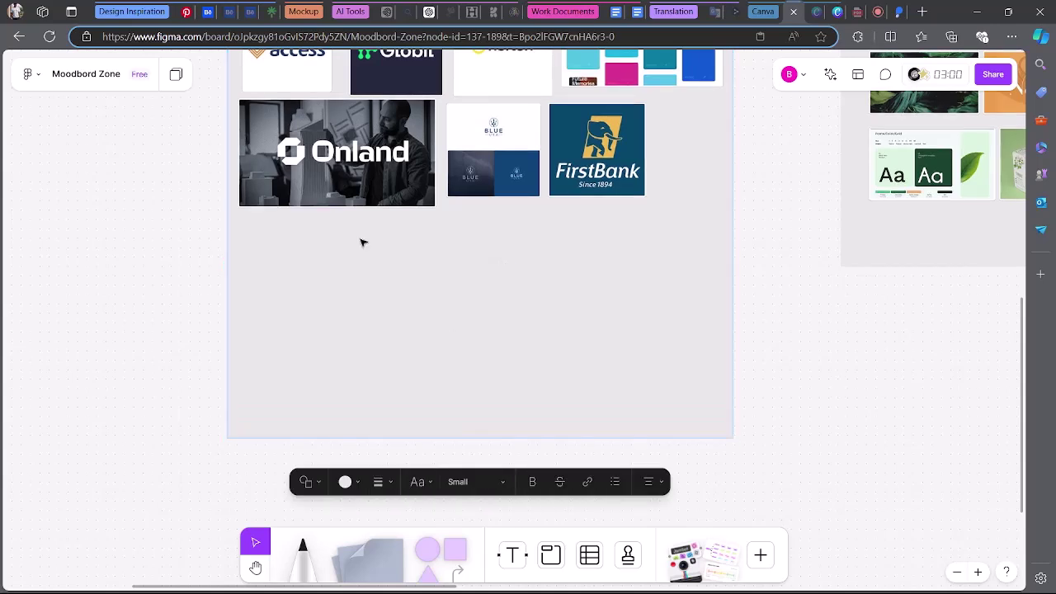
click(302, 264)
right_click(300, 246)
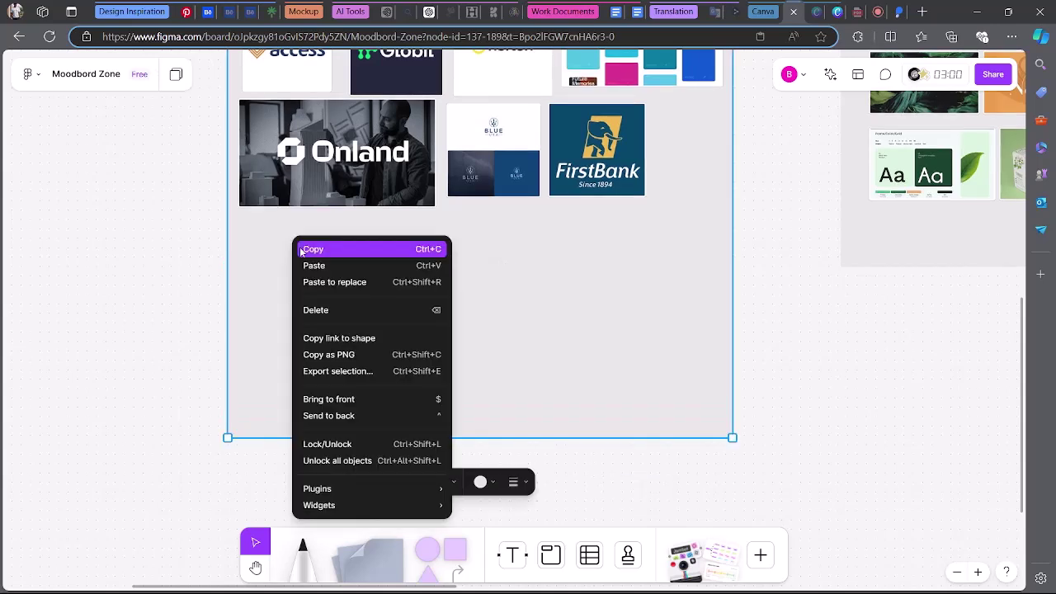
click(541, 280)
Paste the purple phone-and-card image below the Onland photo, then toggle the section's lock.
key(ctrl+v)
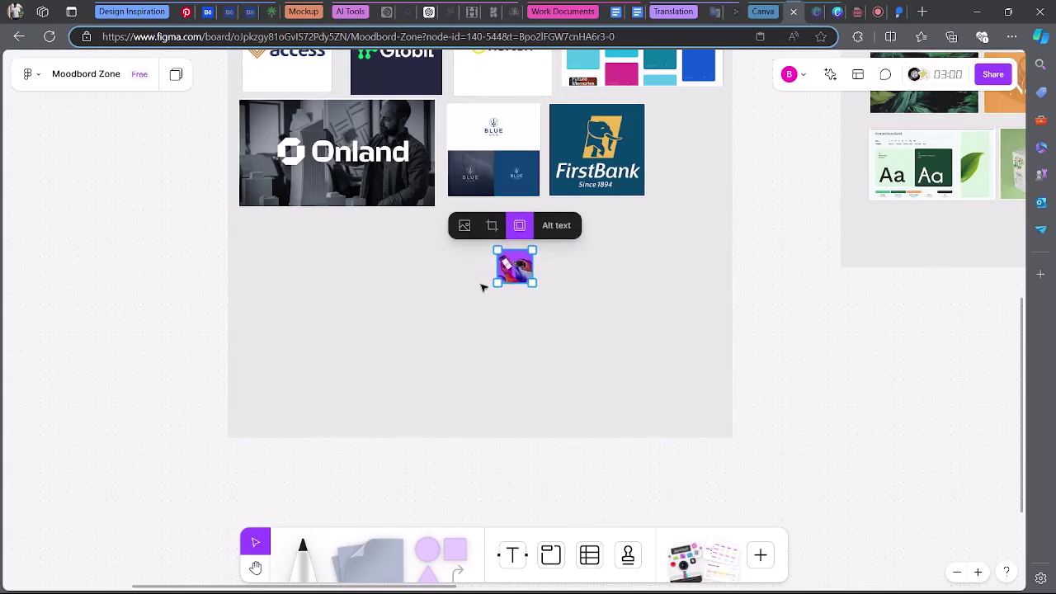
drag(555, 306, 372, 344)
click(465, 403)
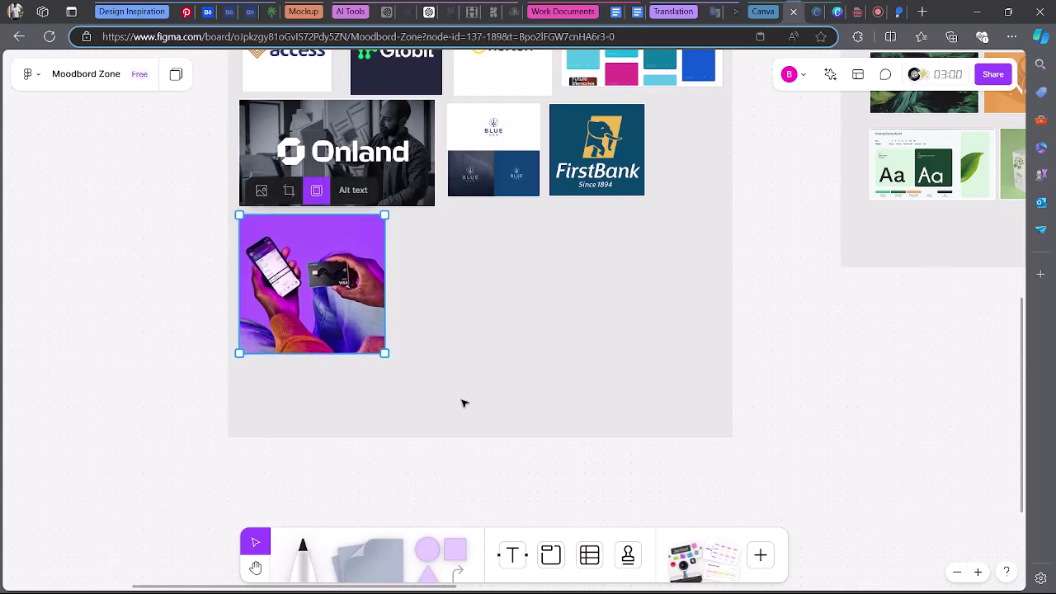
right_click(552, 397)
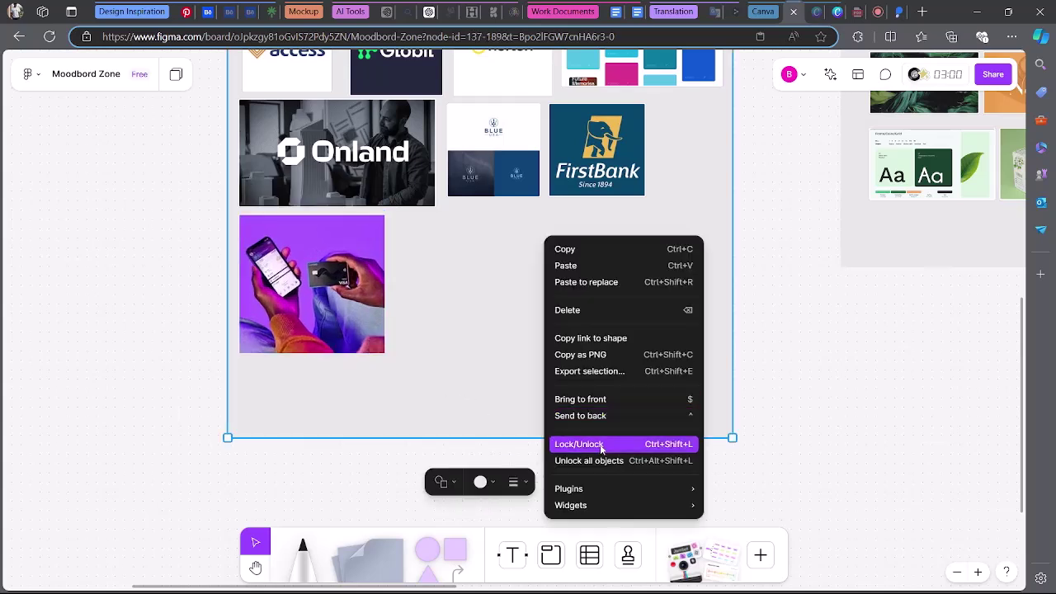
click(601, 440)
click(769, 394)
scroll(768, 395, down, 5)
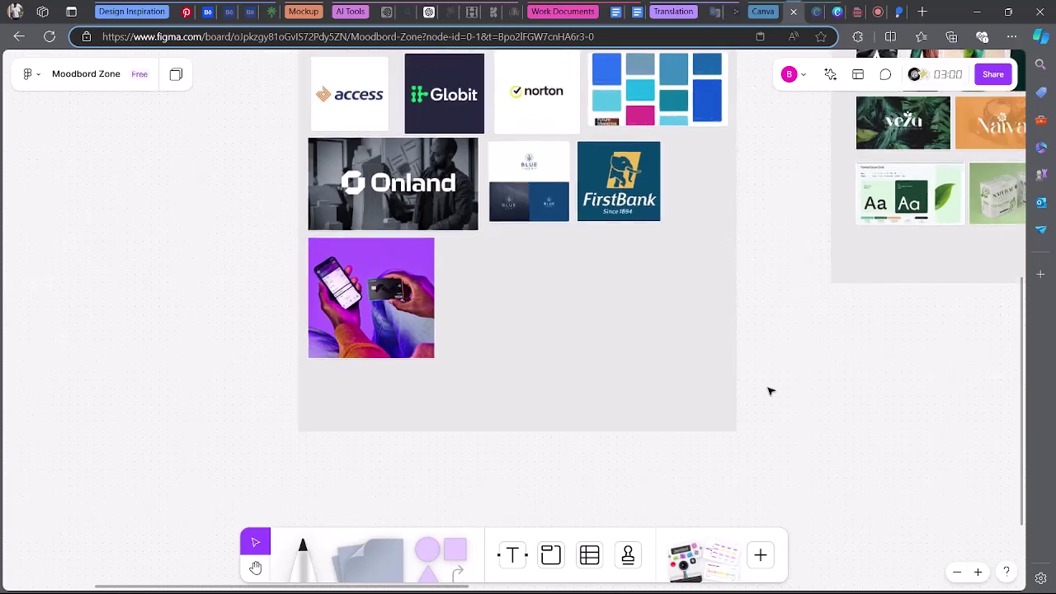
Stretch the Benchmarking section's bottom edge down and readjust its left edge.
scroll(924, 281, up, 1)
scroll(685, 342, right, 1)
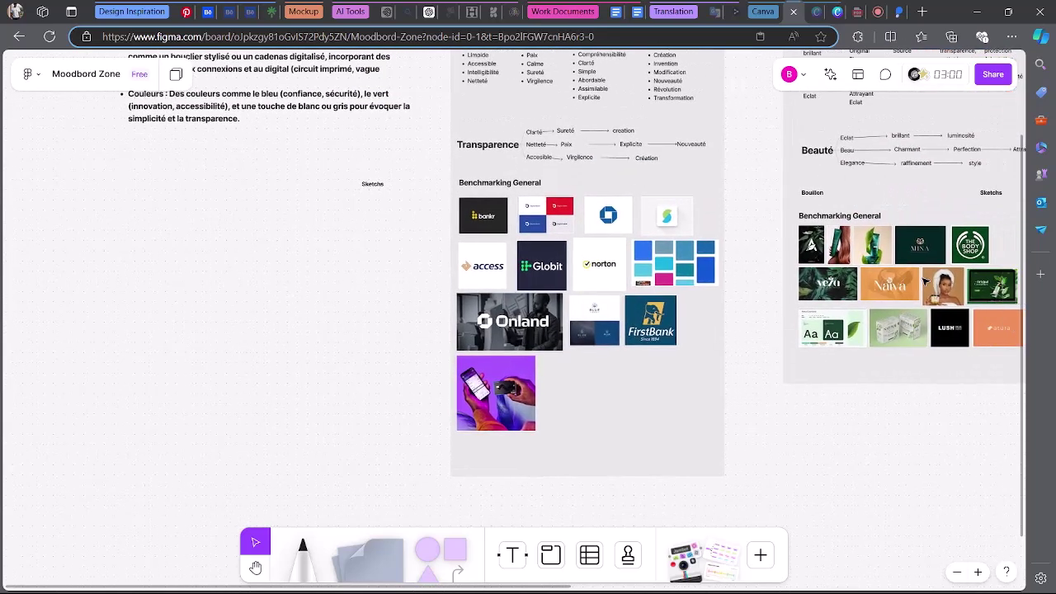
scroll(499, 381, down, 3)
scroll(550, 377, down, 1)
click(566, 208)
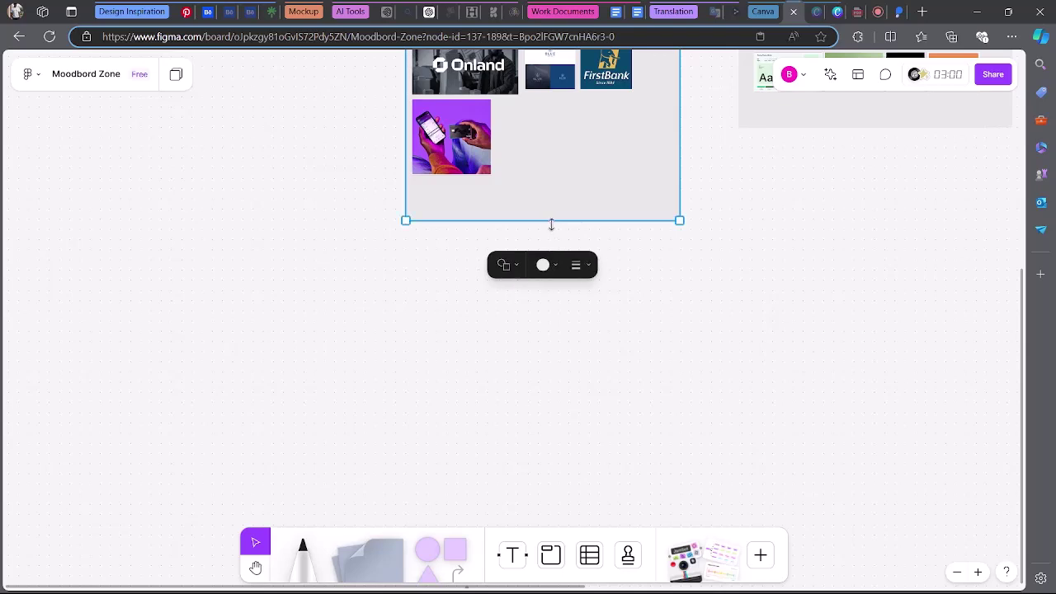
drag(551, 225, 551, 359)
drag(405, 214, 326, 212)
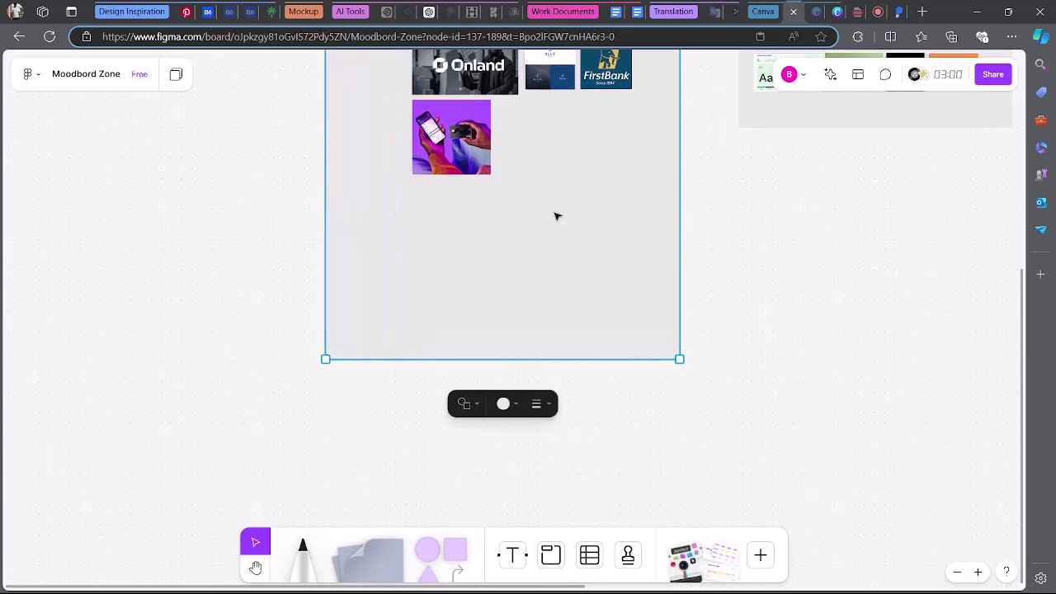
scroll(756, 371, up, 8)
scroll(753, 371, down, 7)
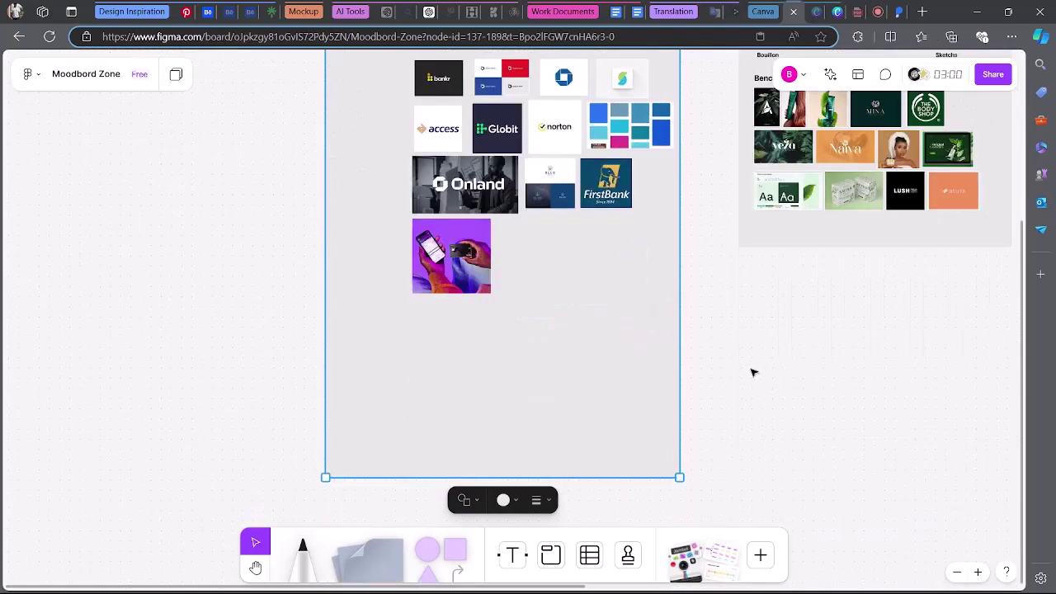
drag(330, 350, 405, 349)
click(398, 335)
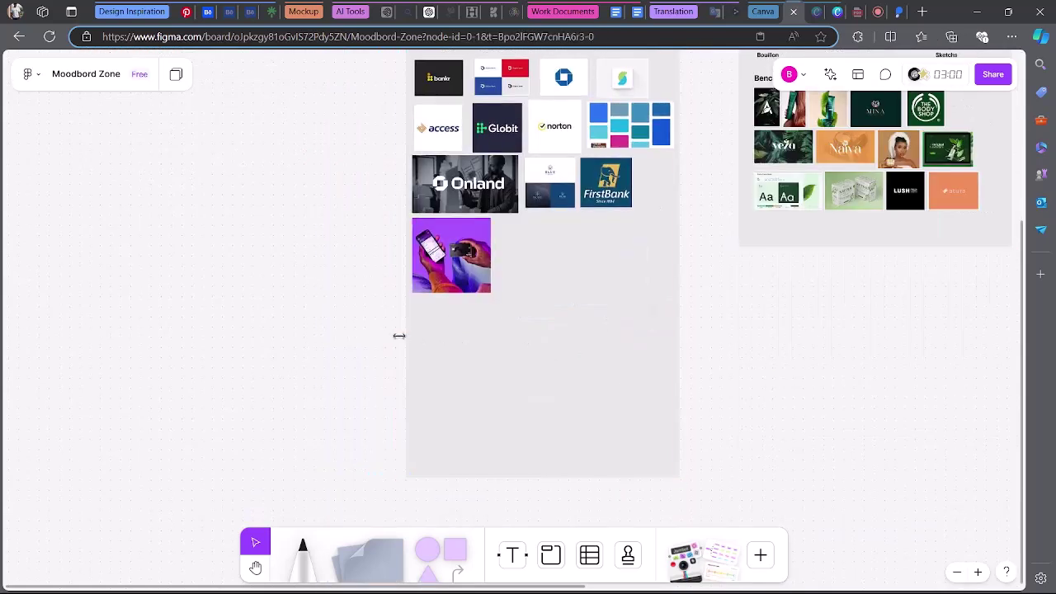
click(399, 334)
drag(399, 334, 392, 334)
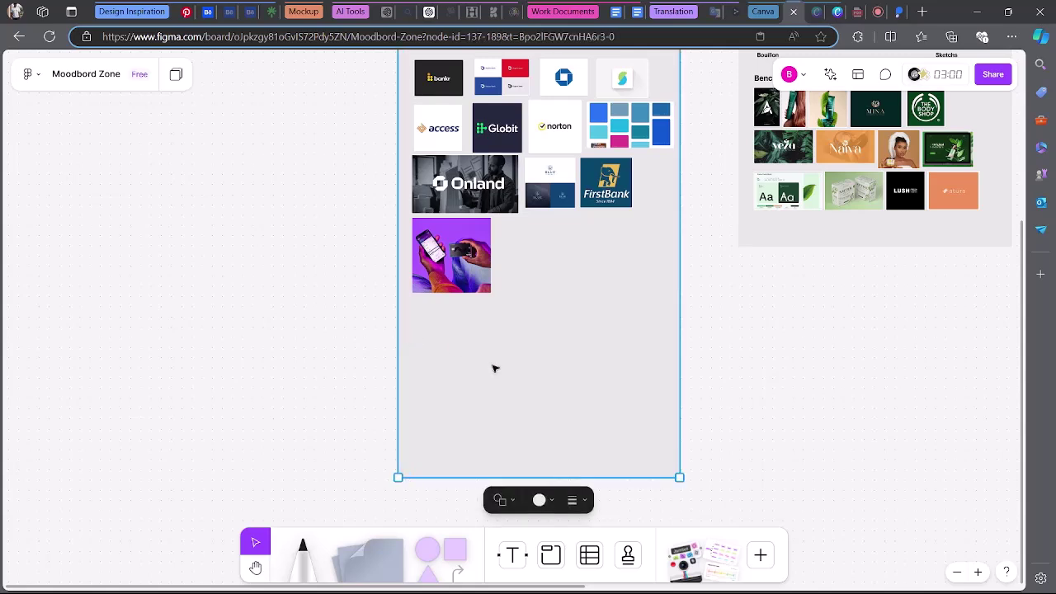
Lock the Benchmarking General section in place.
right_click(615, 423)
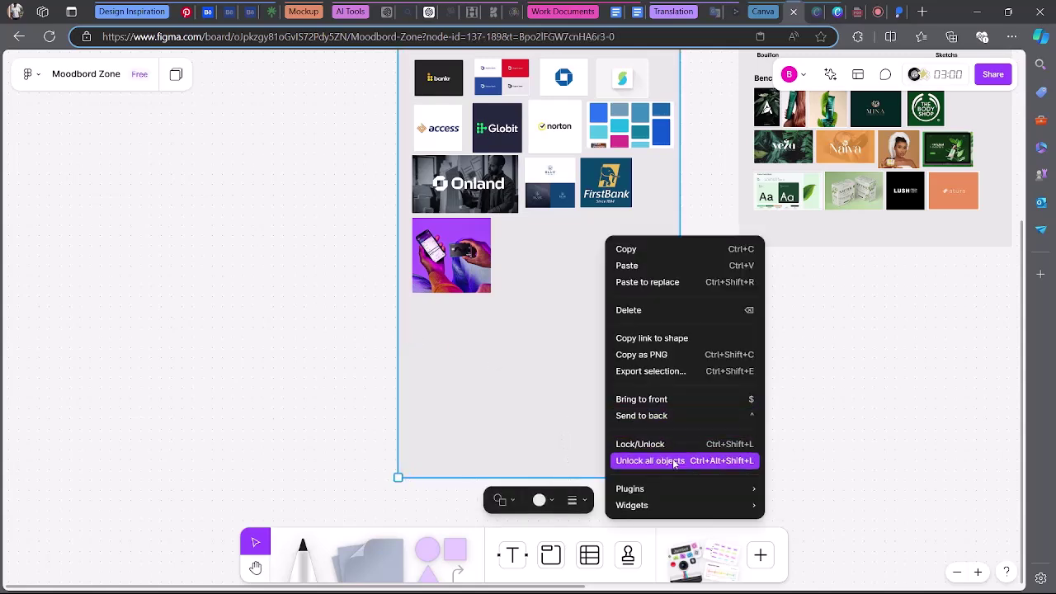
click(685, 446)
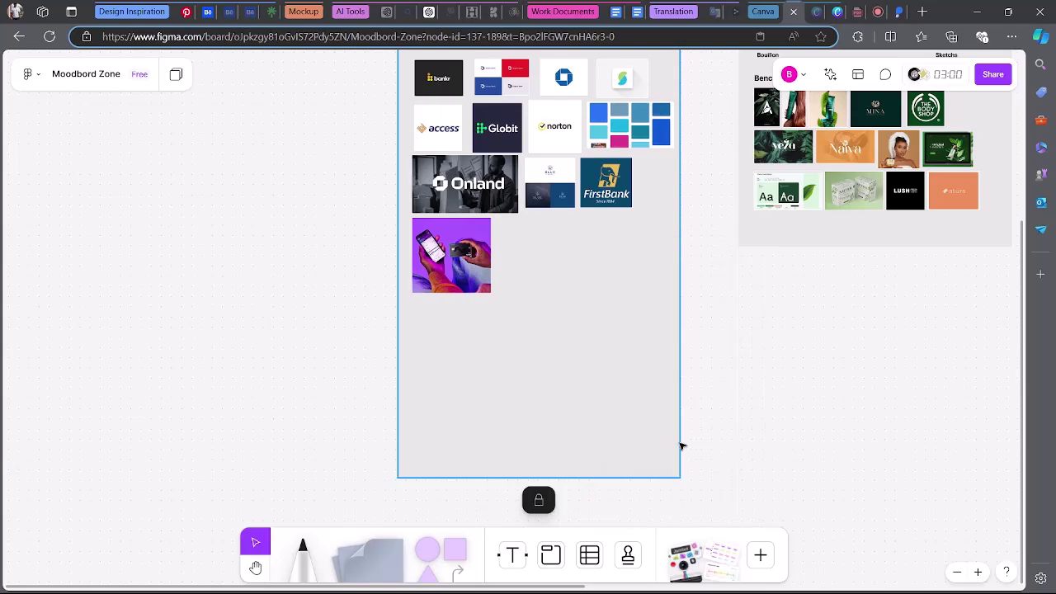
scroll(660, 443, up, 5)
scroll(543, 274, up, 5)
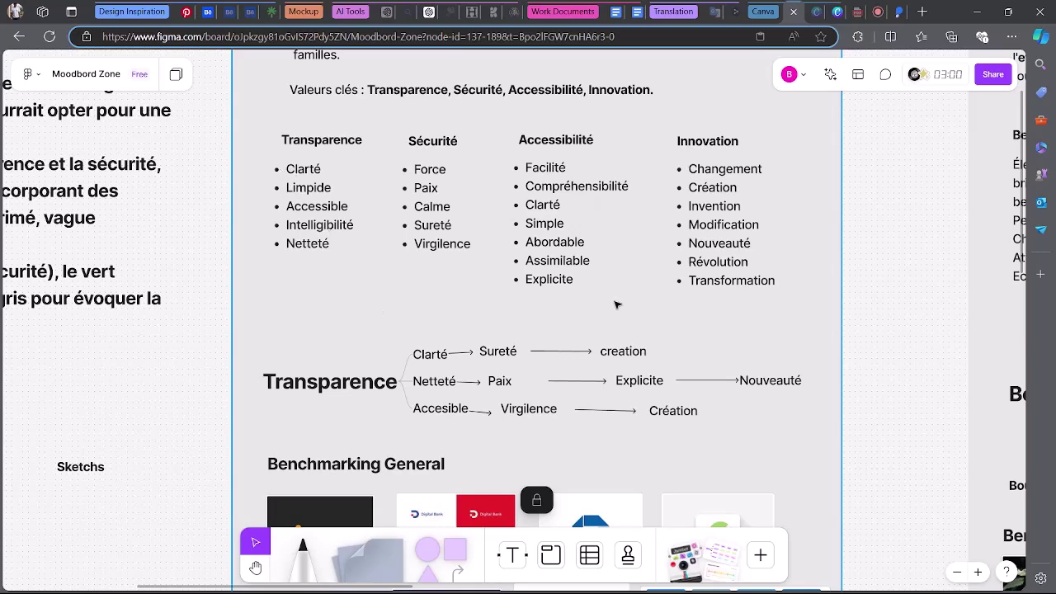
ctrl+scroll(615, 305, down, 3)
scroll(619, 407, down, 5)
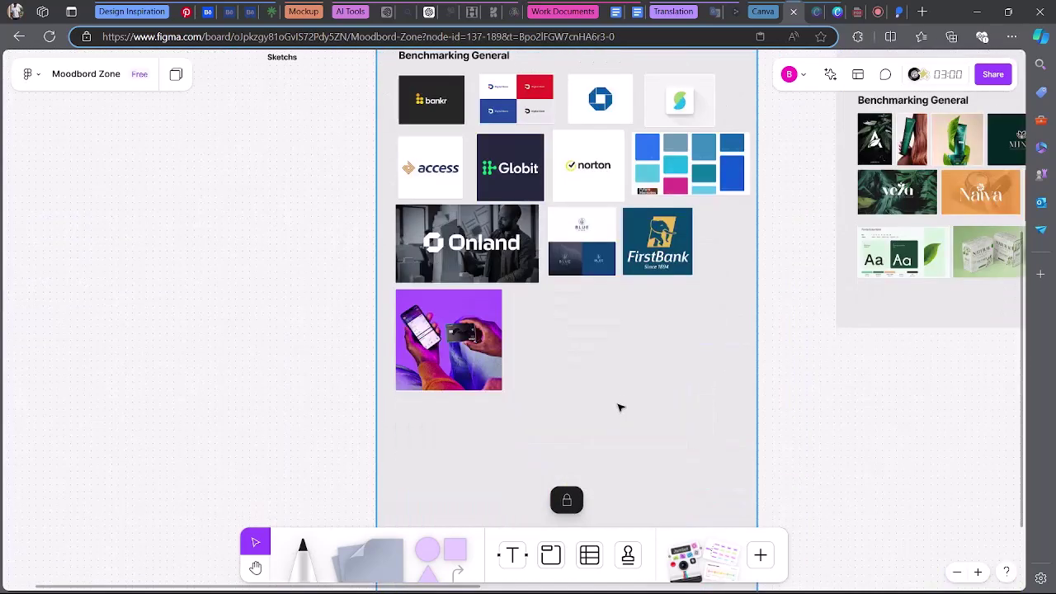
ctrl+scroll(620, 407, up, 3)
scroll(599, 146, up, 2)
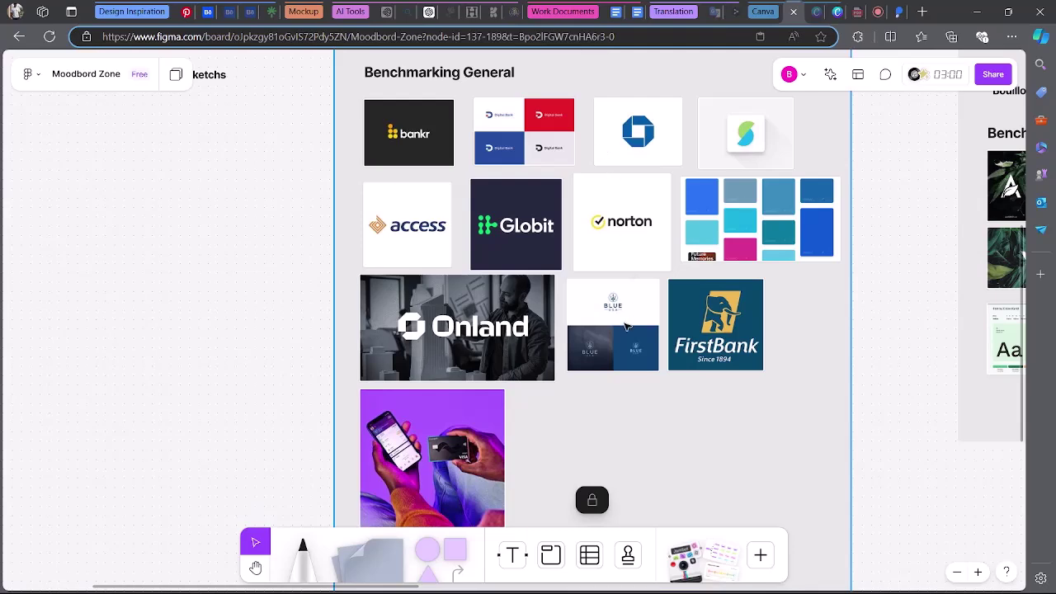
scroll(607, 346, up, 1)
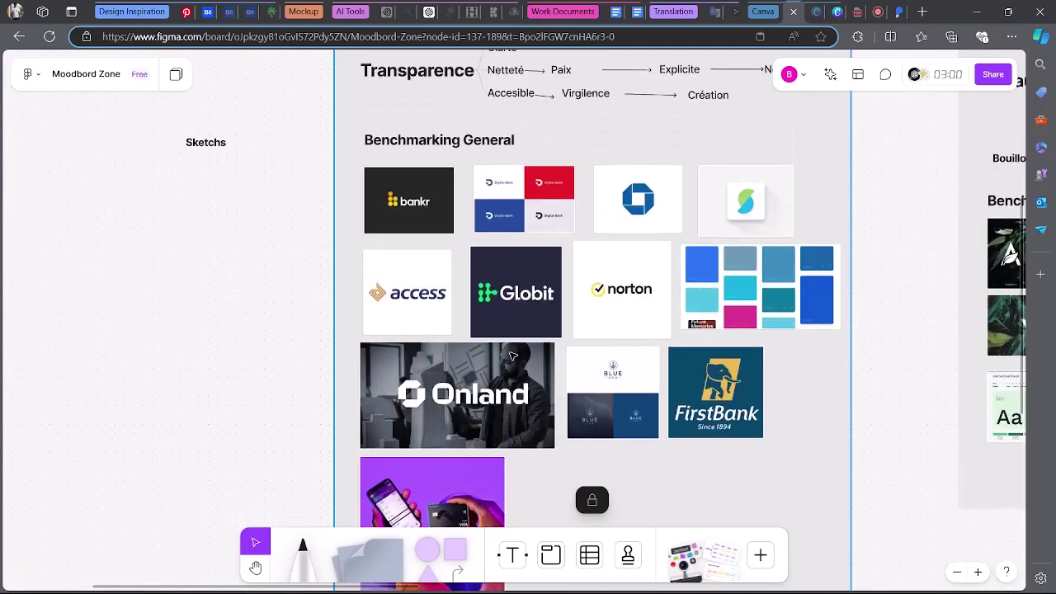
scroll(512, 356, down, 5)
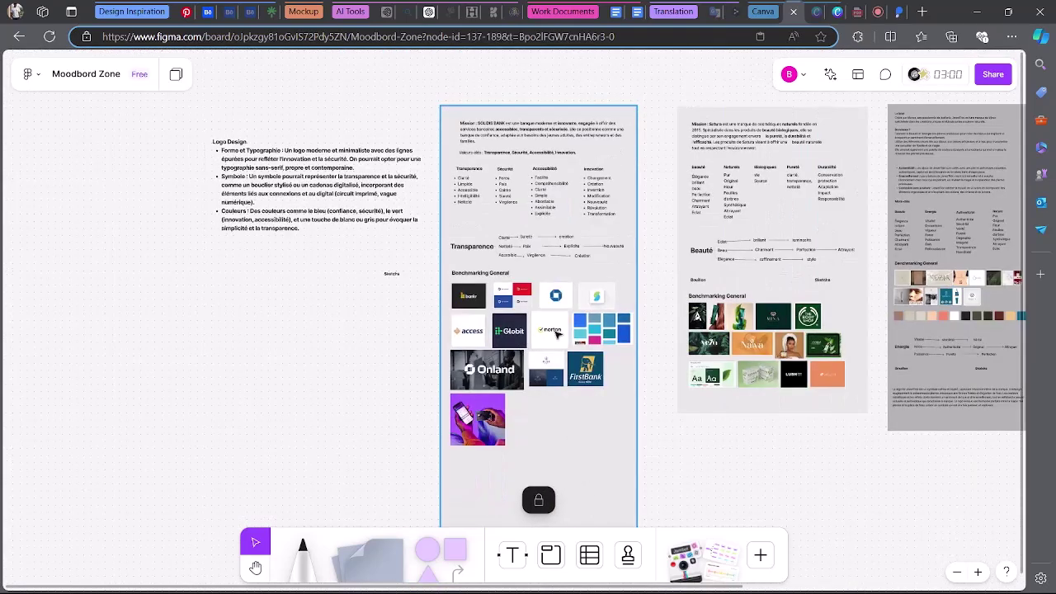
scroll(521, 391, down, 3)
scroll(528, 231, up, 3)
scroll(528, 235, up, 5)
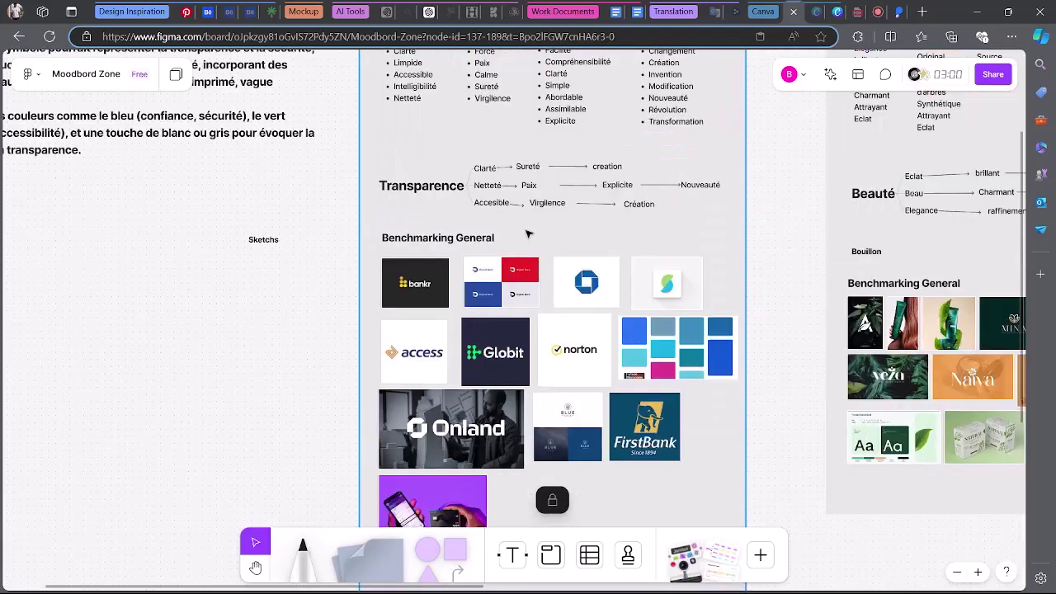
scroll(527, 234, down, 3)
scroll(528, 232, up, 1)
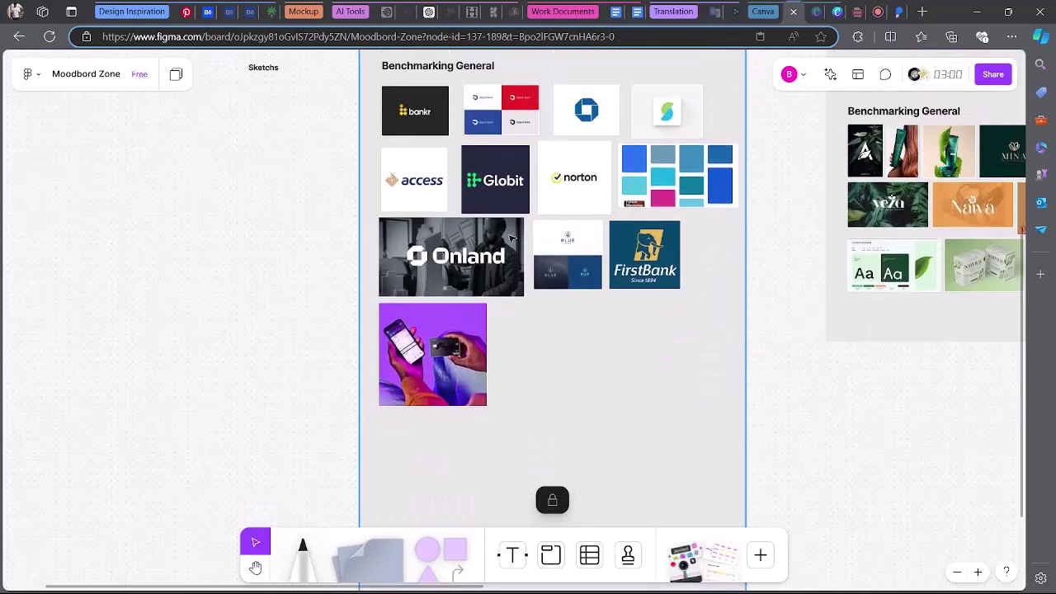
Ask ChatGPT, in French, for inspiring image prompts around the bank's values, plus logo ideas.
click(427, 7)
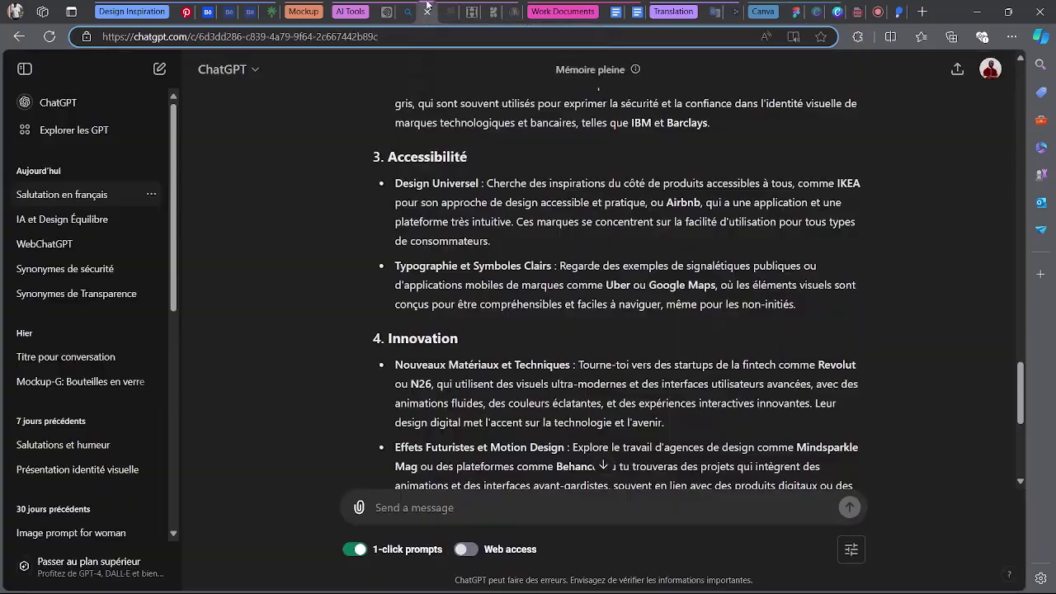
scroll(611, 432, down, 3)
scroll(603, 470, down, 1)
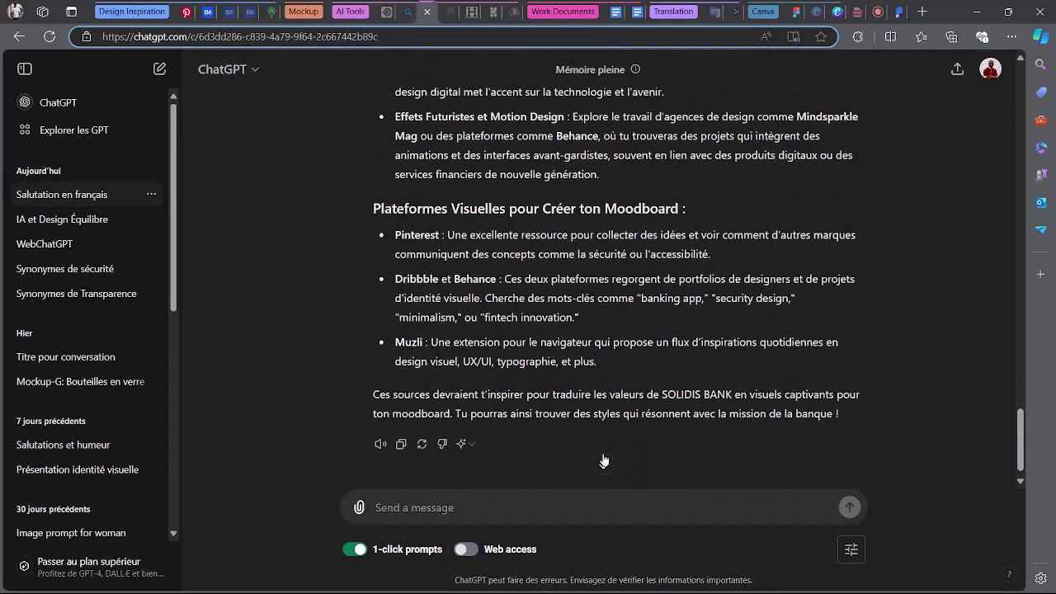
click(577, 505)
text(propose moi q)
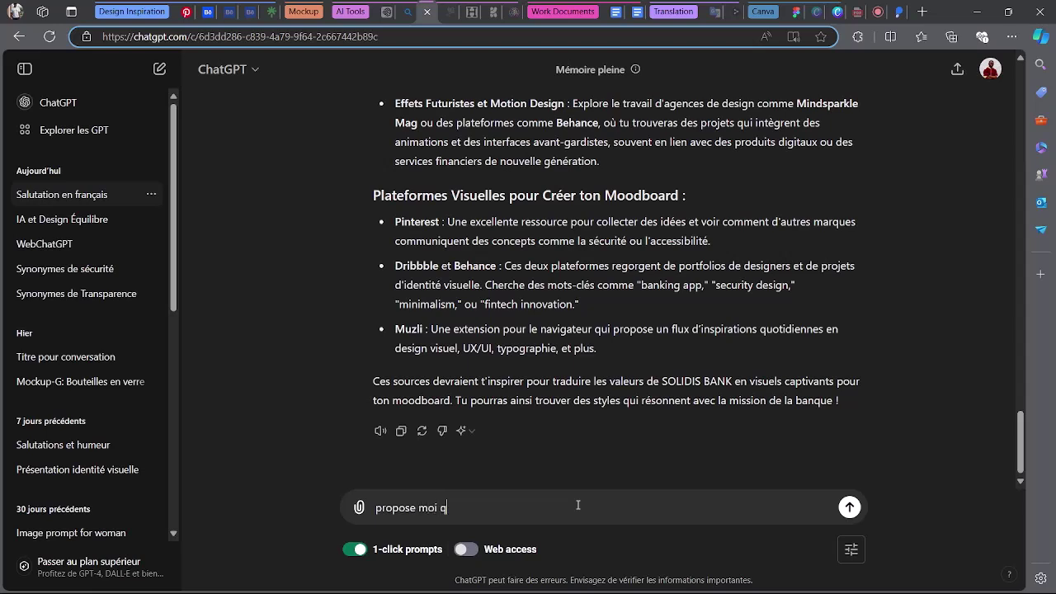
text(uelque prompt pour generer )
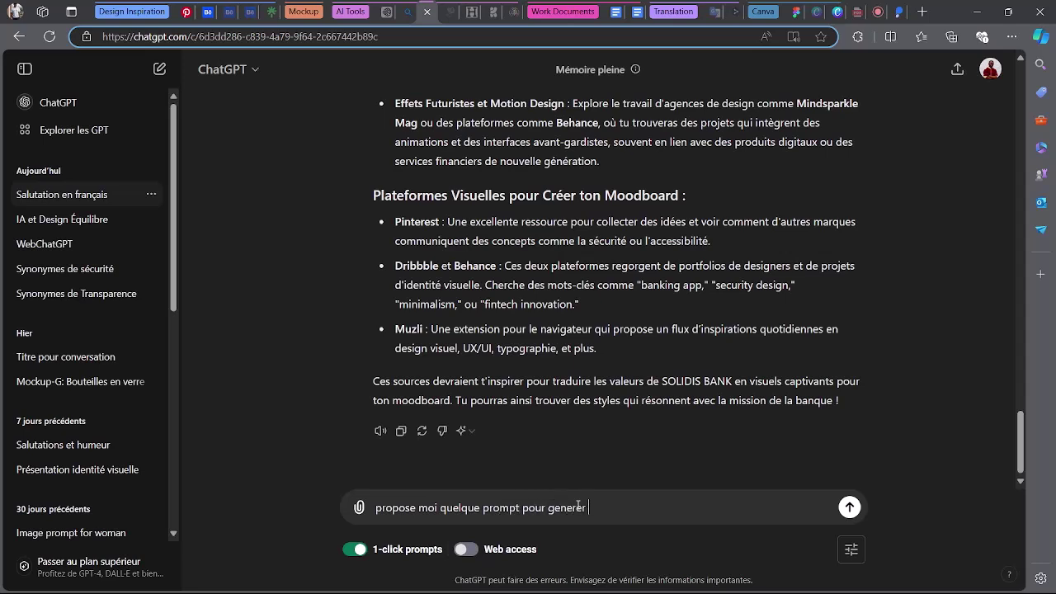
text(des images inspira)
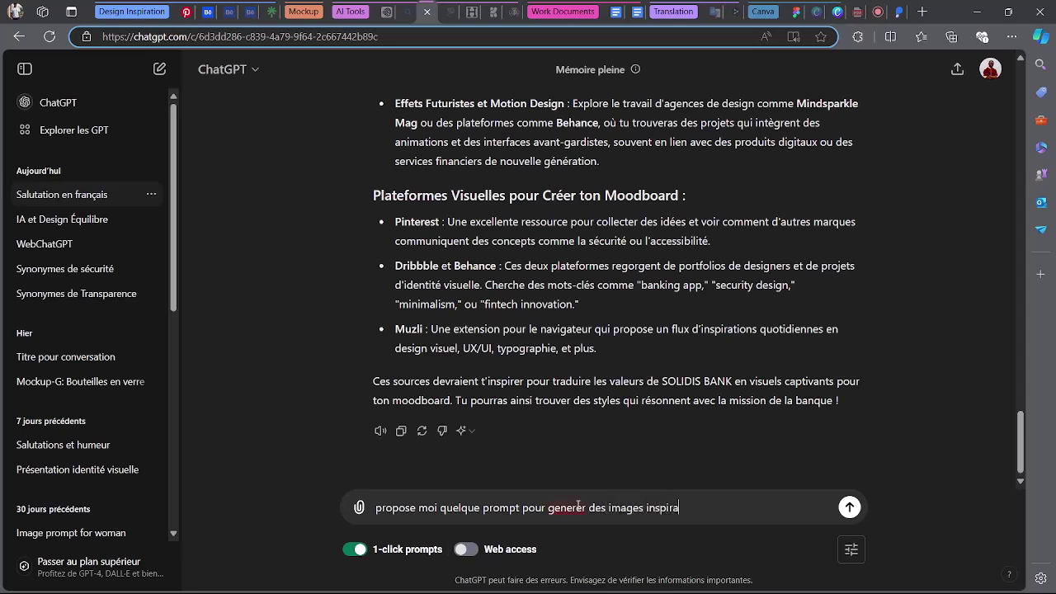
text(ntes dans ses domaines et)
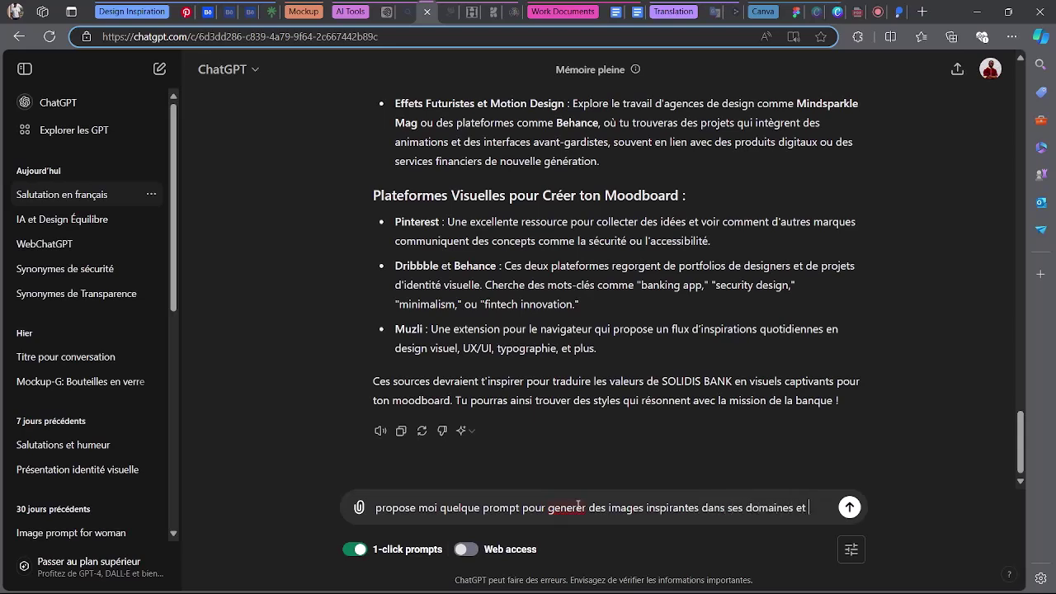
text( quelque )
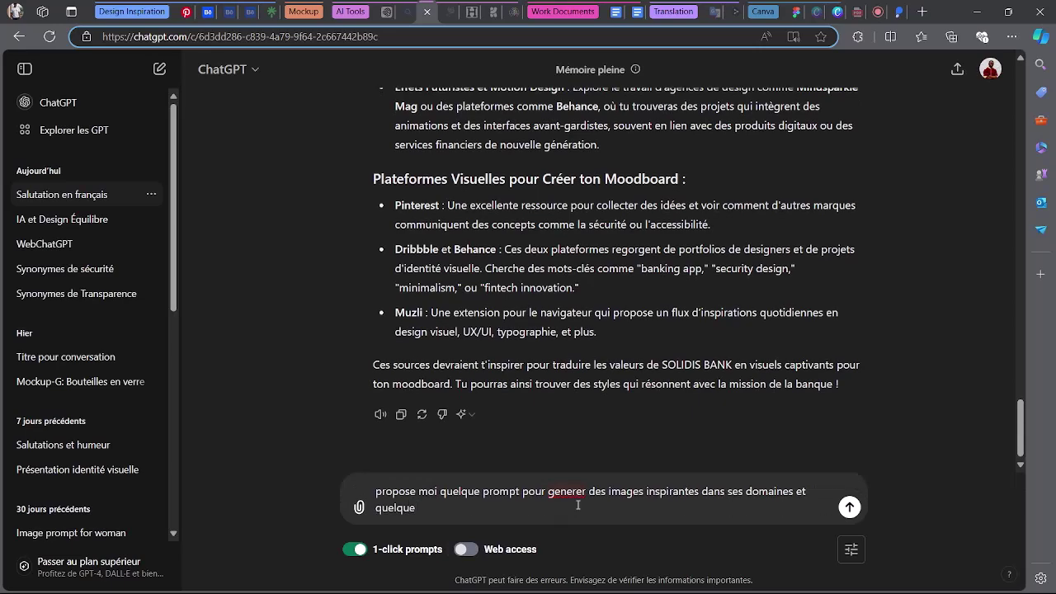
text(logo)
key(Return)
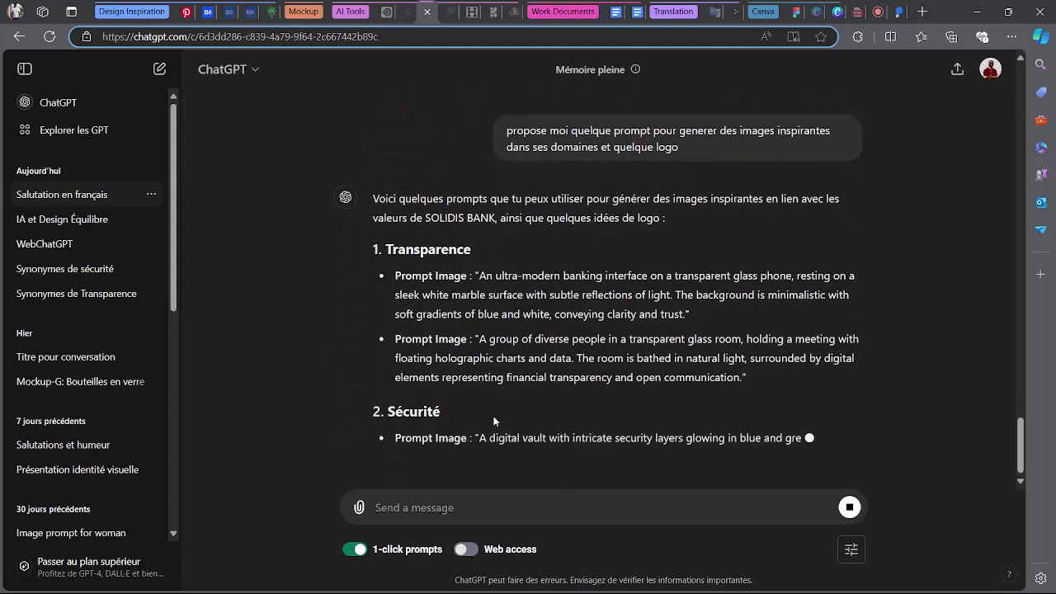
Generate images in Bing Image Creator from the first Transparence prompt, a glass phone on white marble.
drag(479, 325, 683, 360)
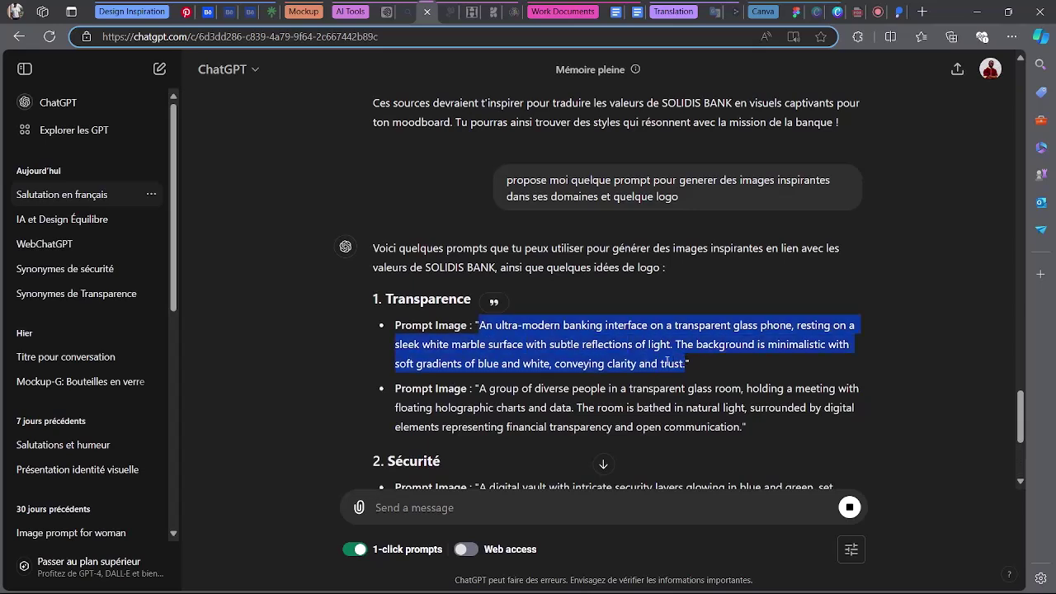
click(388, 10)
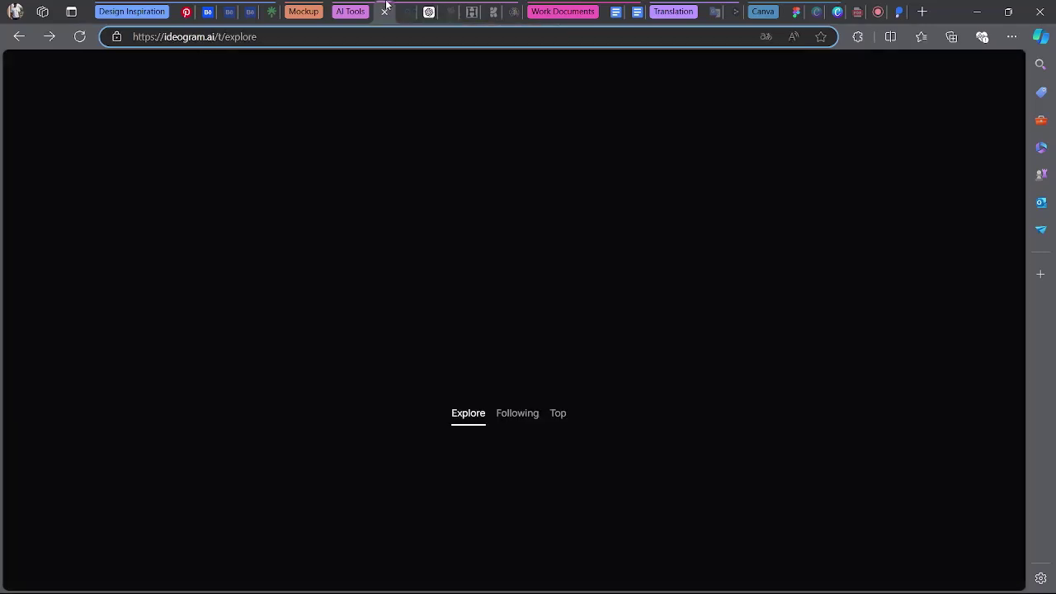
click(401, 11)
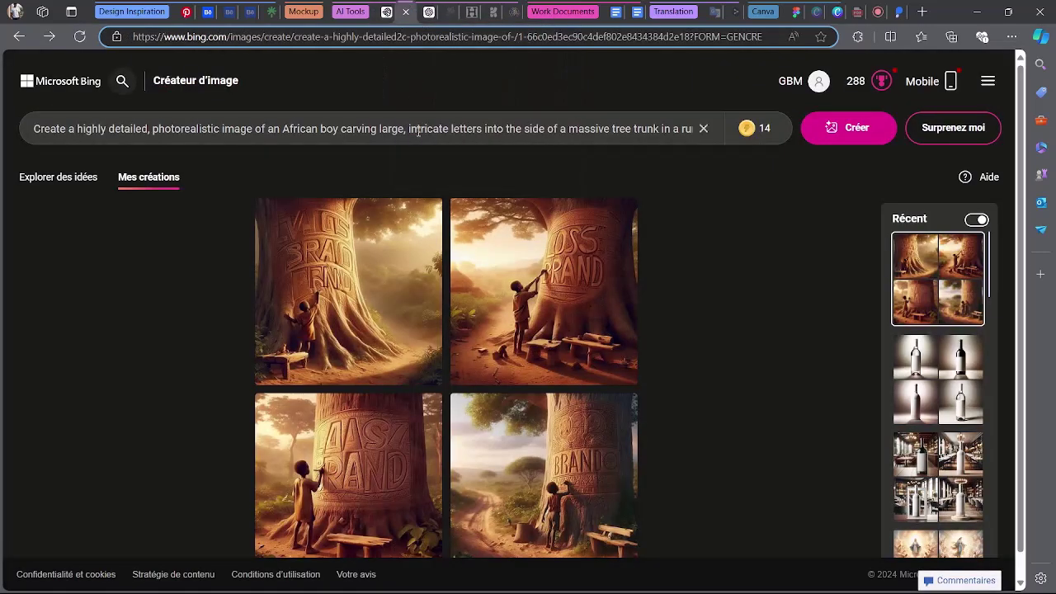
click(418, 130)
key(ctrl+a)
key(BackSpace)
key(ctrl+v)
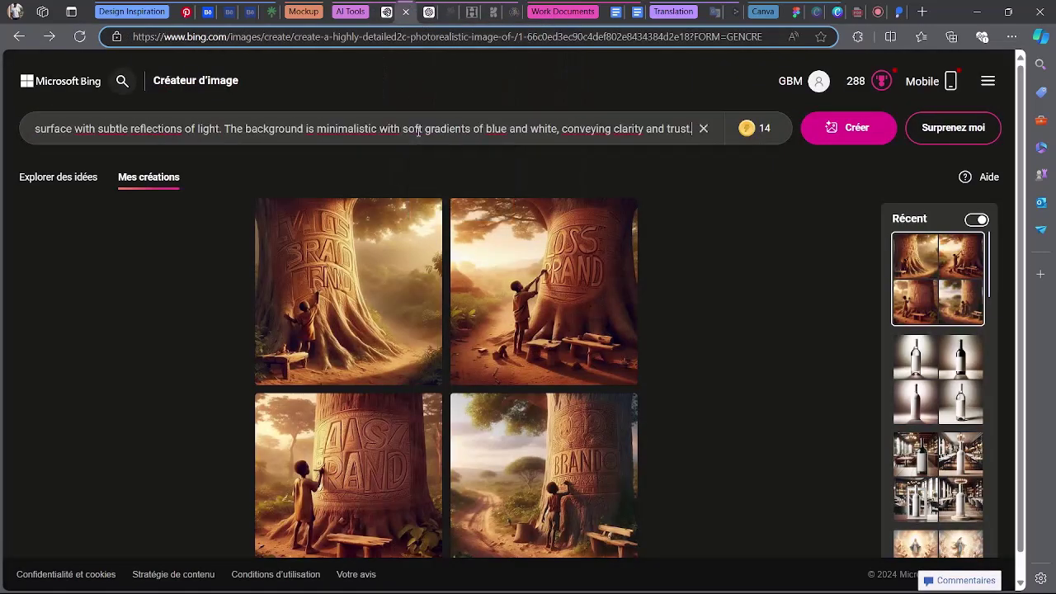
key(Return)
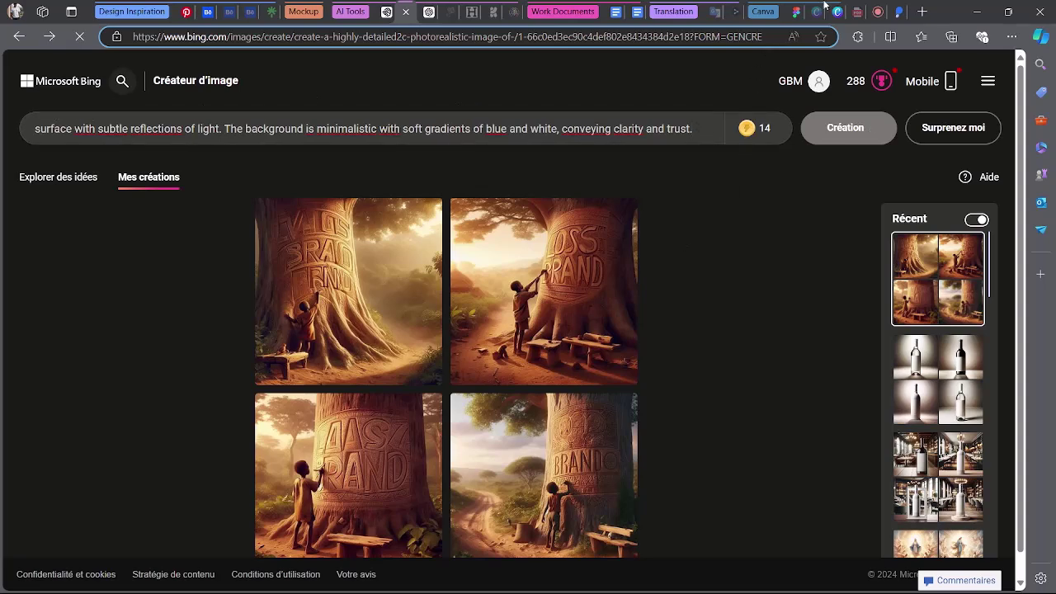
Check the Google Meet call, then return to ChatGPT's list of prompts.
click(858, 12)
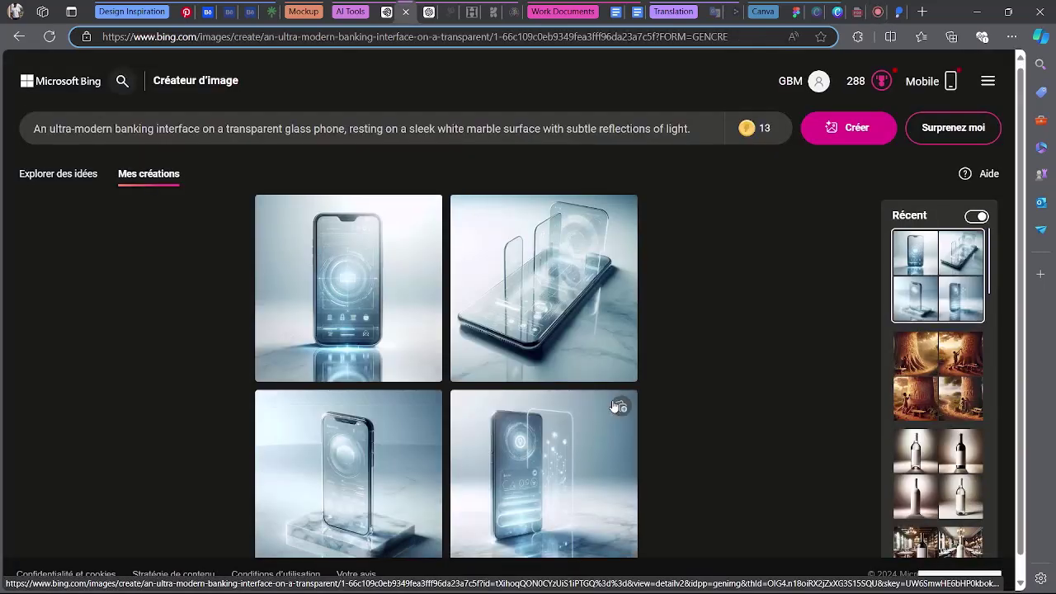
scroll(610, 405, down, 1)
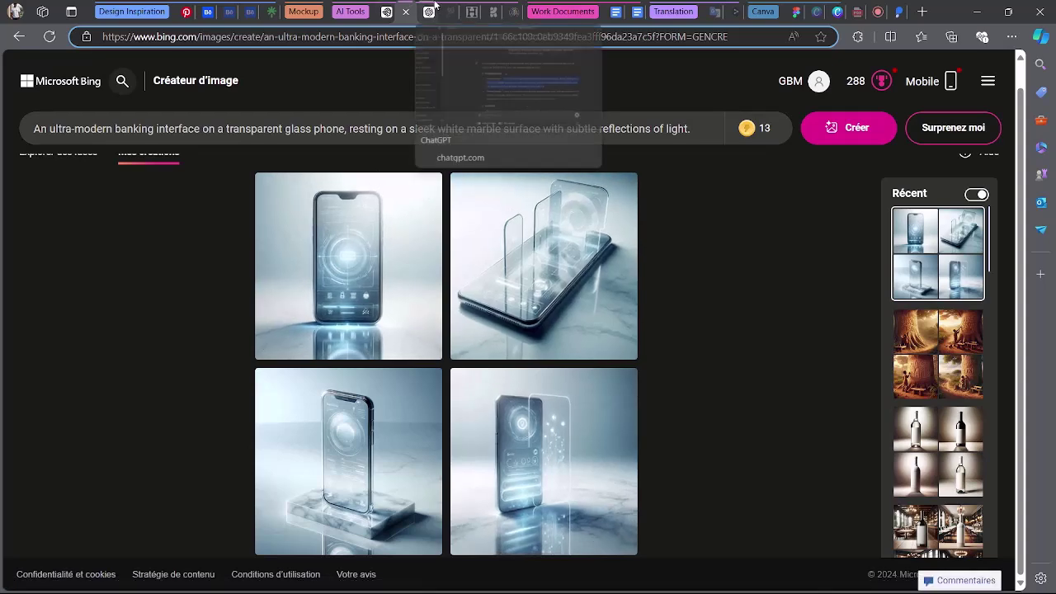
click(432, 10)
scroll(439, 308, down, 1)
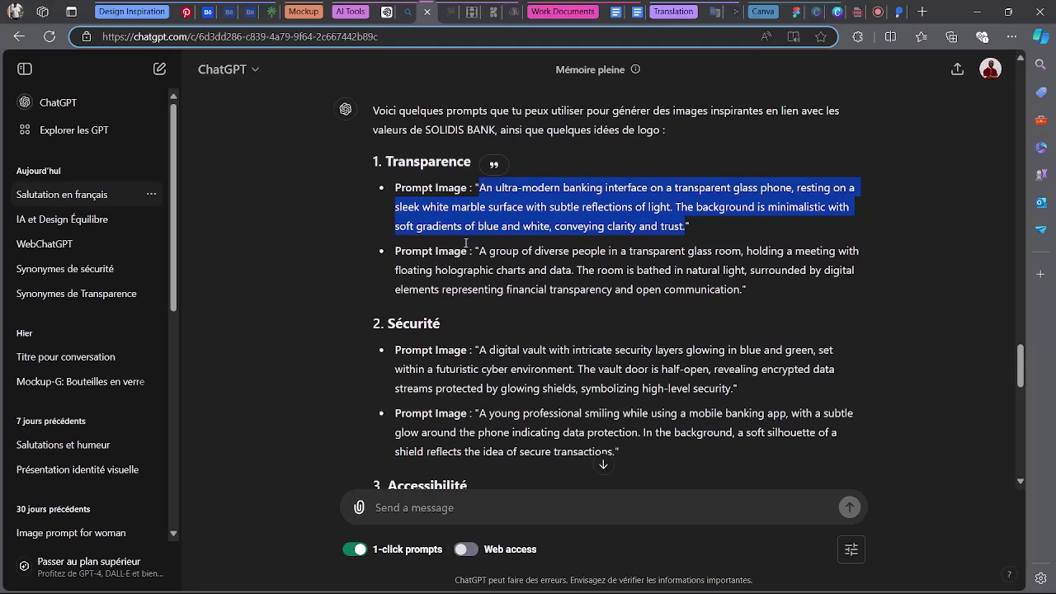
Replace the Bing prompt with the diverse-people glass-room meeting prompt and generate.
drag(480, 250, 739, 286)
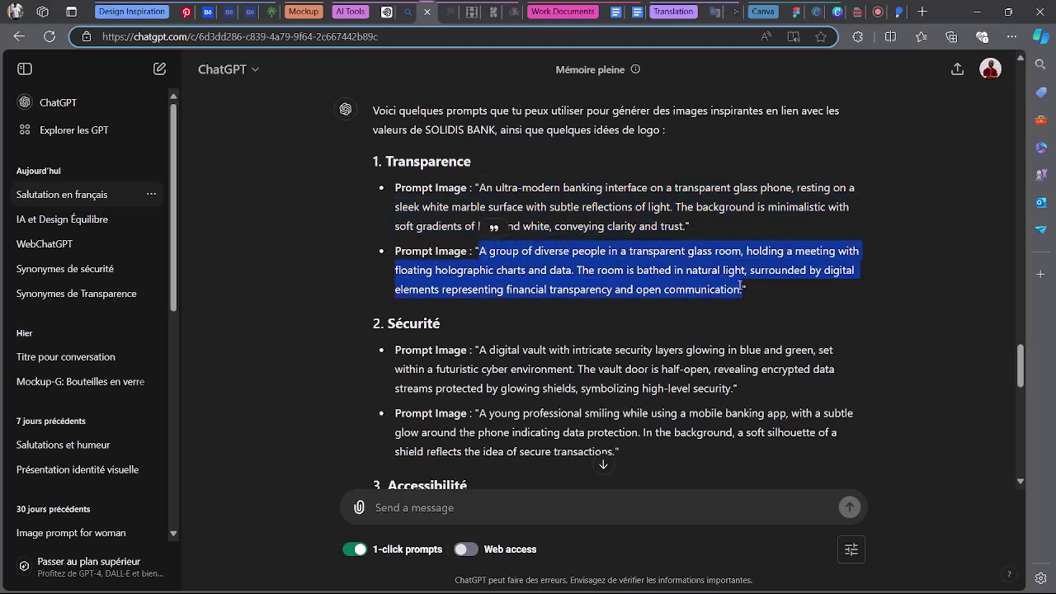
click(388, 11)
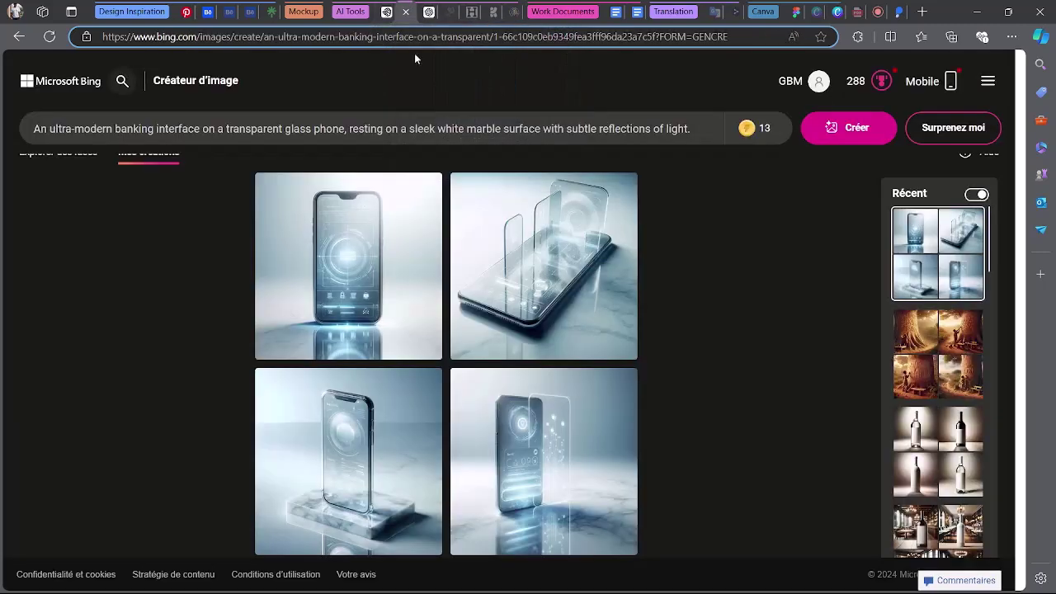
triple_click(455, 128)
key(BackSpace)
key(ctrl+v)
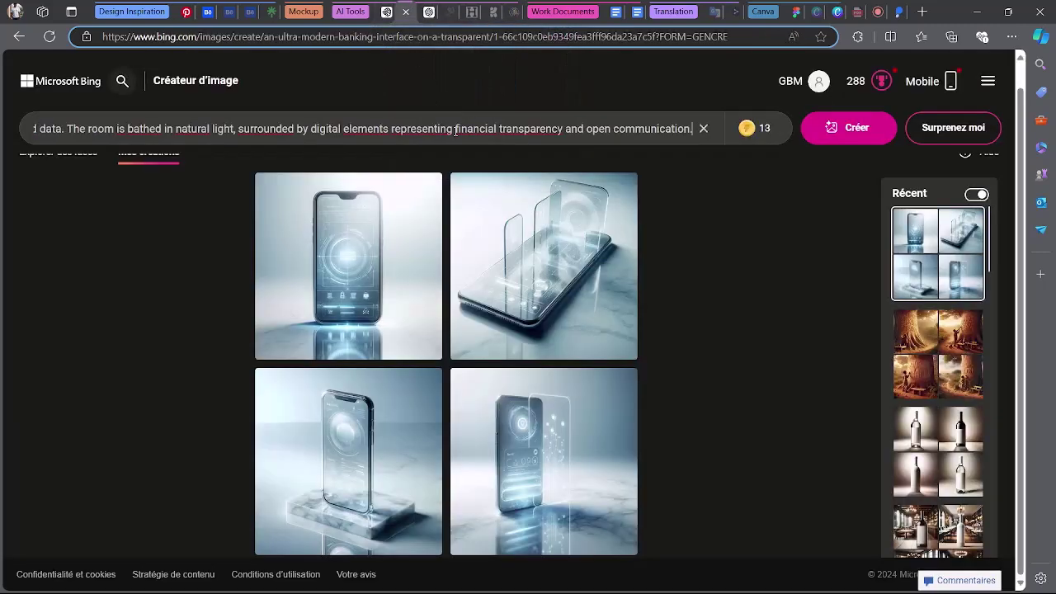
key(Return)
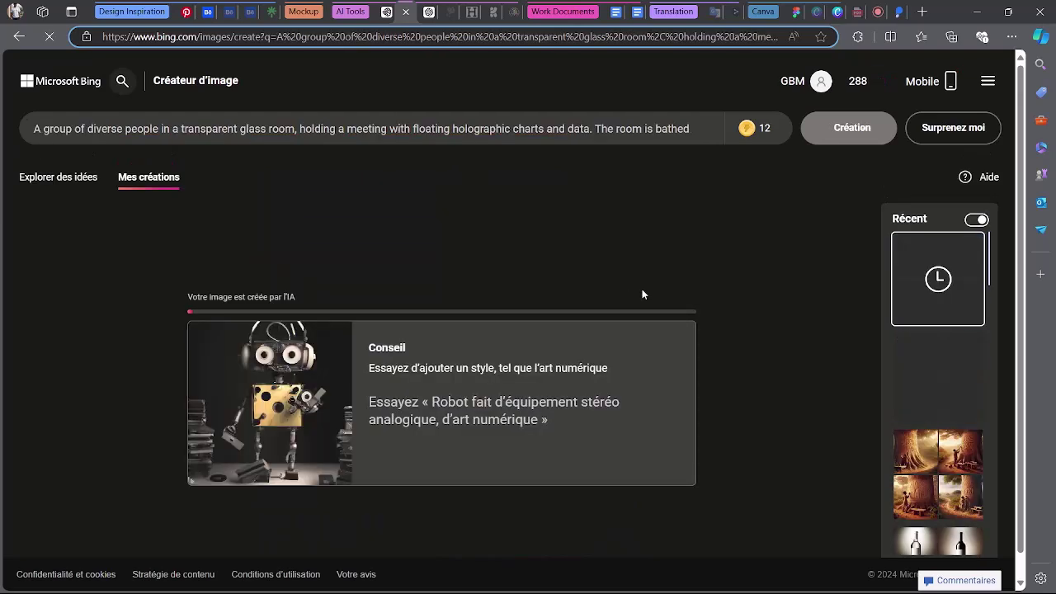
Copy the first Sécurité prompt, the digital vault, from ChatGPT for use in Ideogram.
click(428, 12)
scroll(424, 260, down, 3)
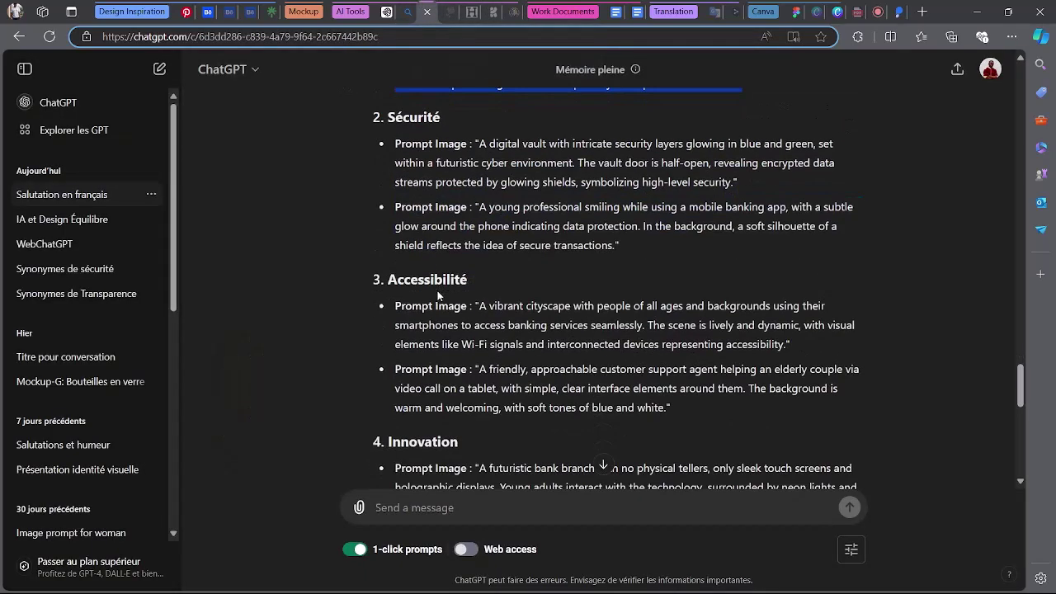
drag(481, 142, 738, 185)
key(ctrl+c)
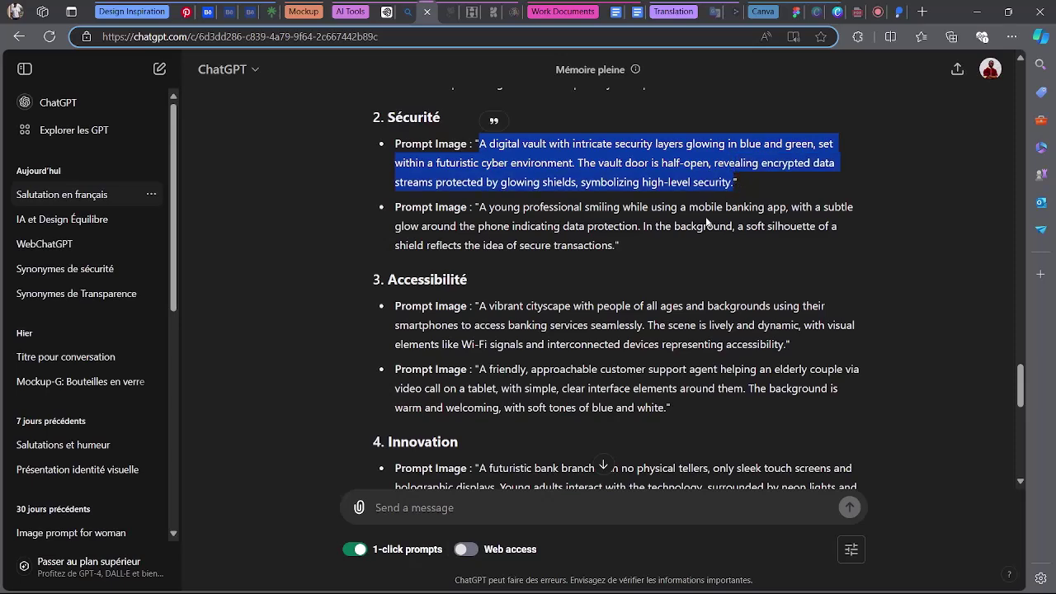
click(386, 11)
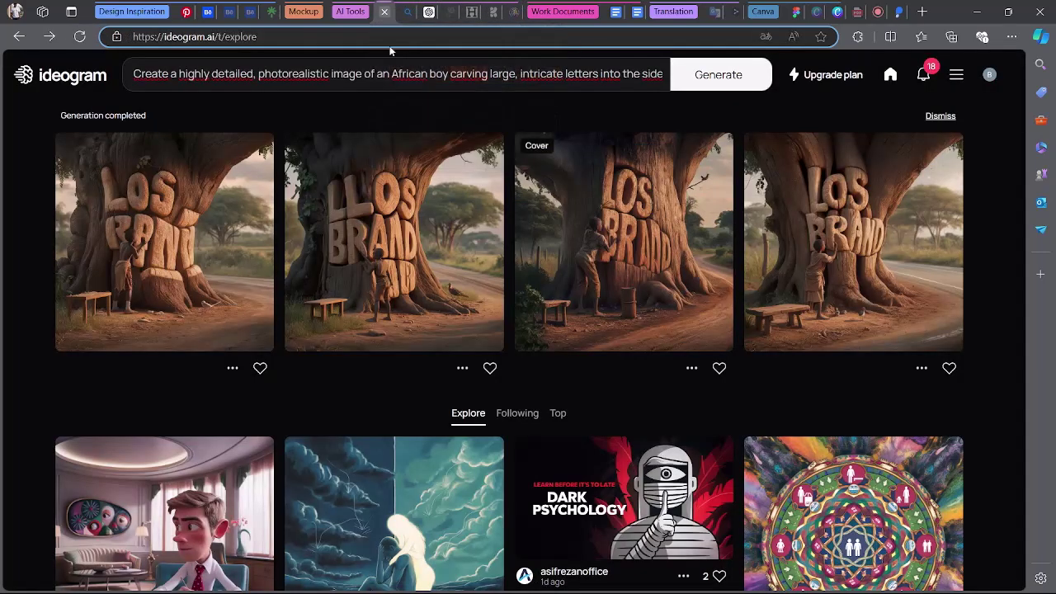
Replace Ideogram's carved-tree prompt with the digital vault prompt and generate four images.
click(427, 86)
key(ctrl+a)
key(BackSpace)
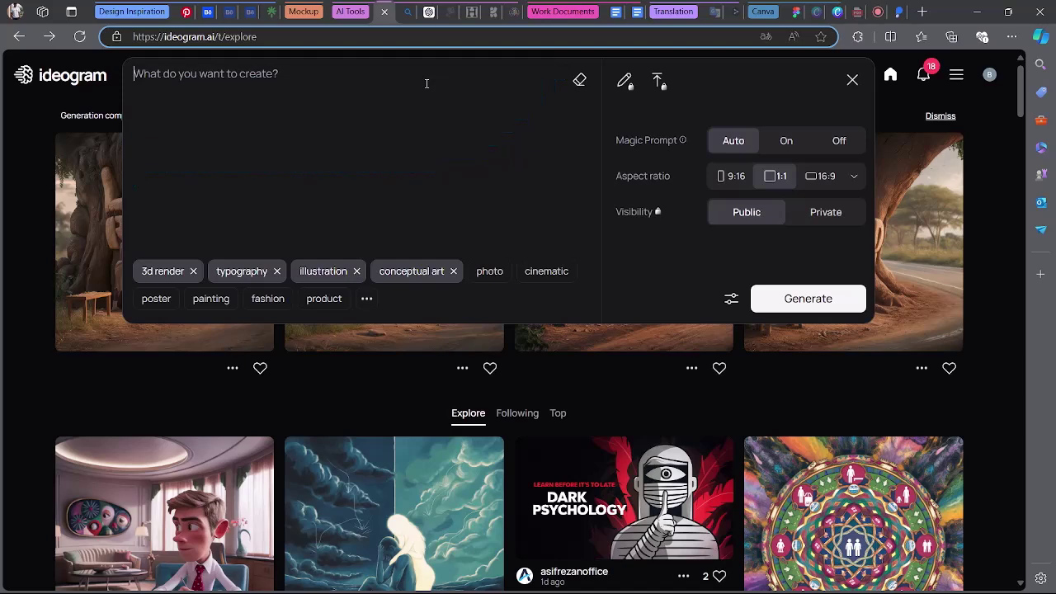
key(ctrl+v)
click(784, 298)
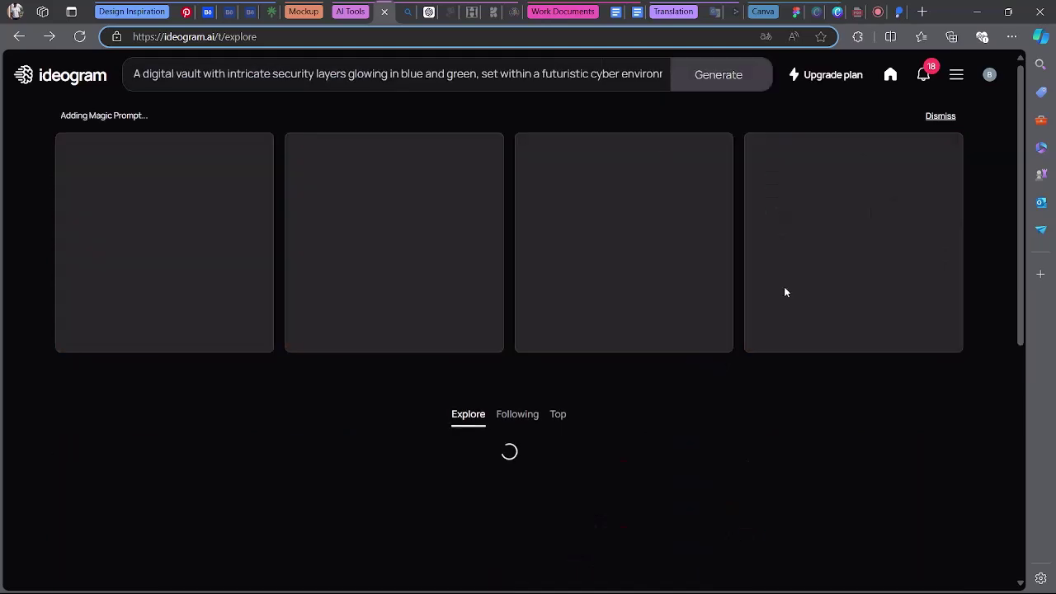
Copy the young-professional banking app prompt and review the glass-room and vault image results.
click(428, 10)
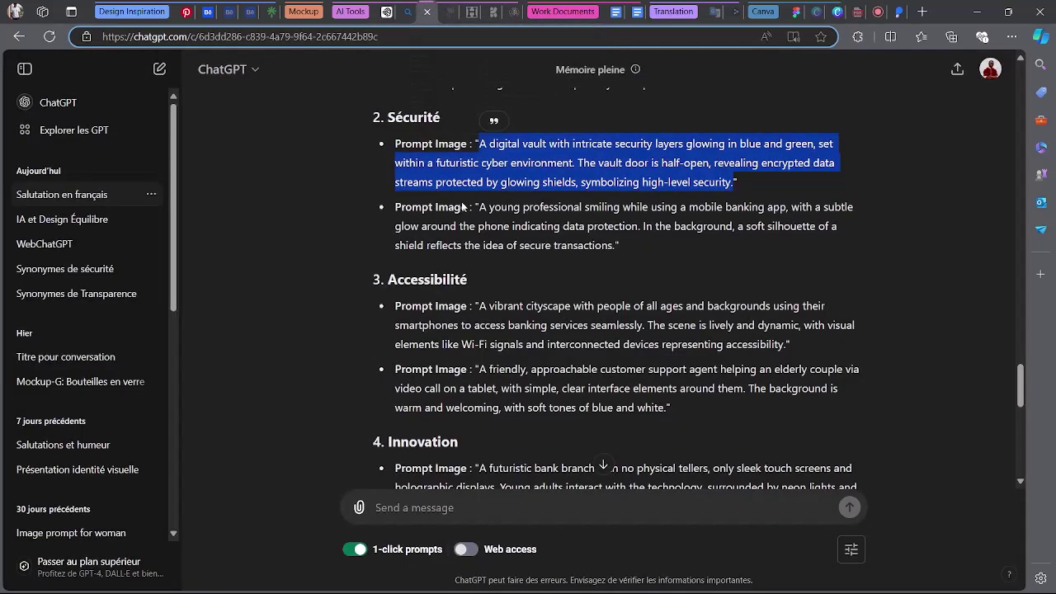
drag(480, 209, 614, 243)
click(404, 10)
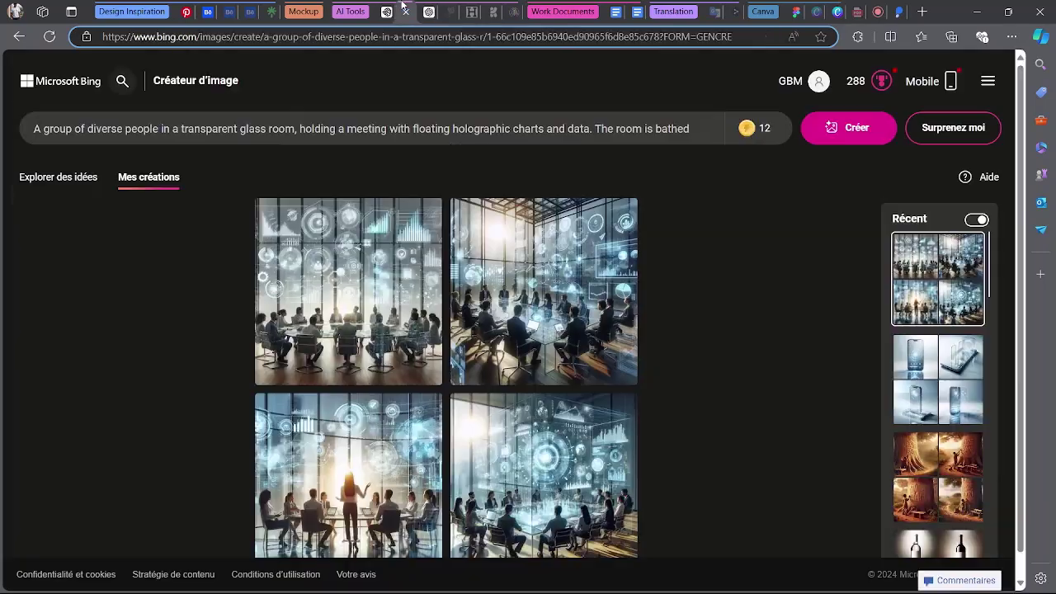
scroll(643, 305, down, 1)
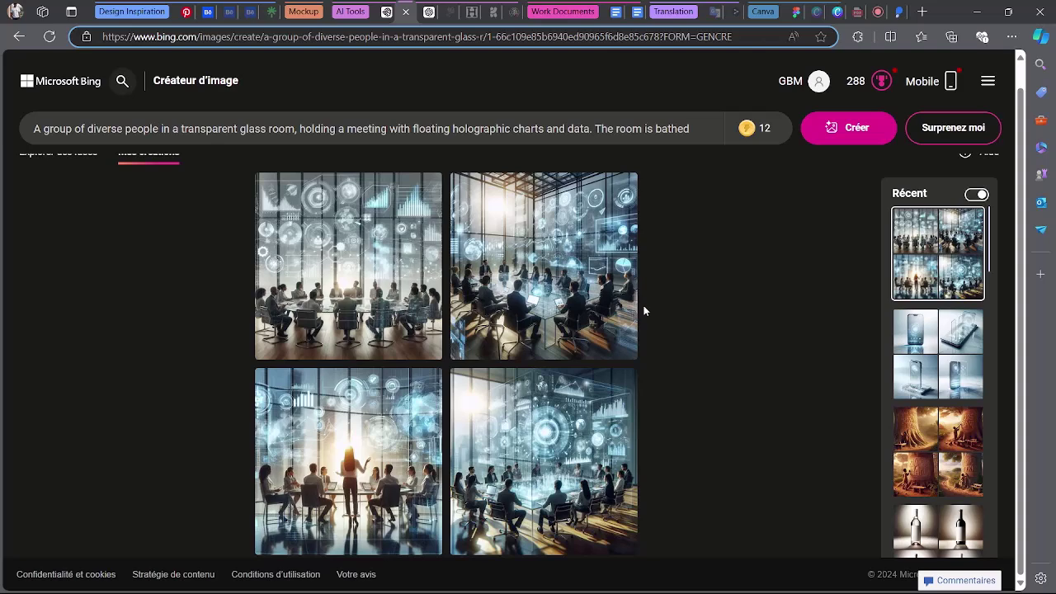
click(379, 8)
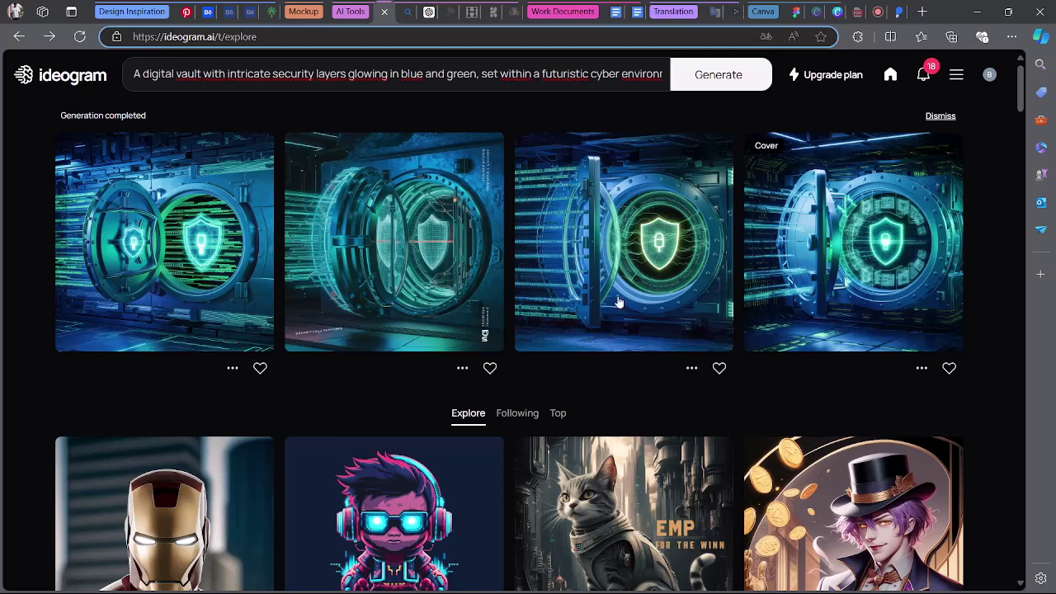
click(427, 10)
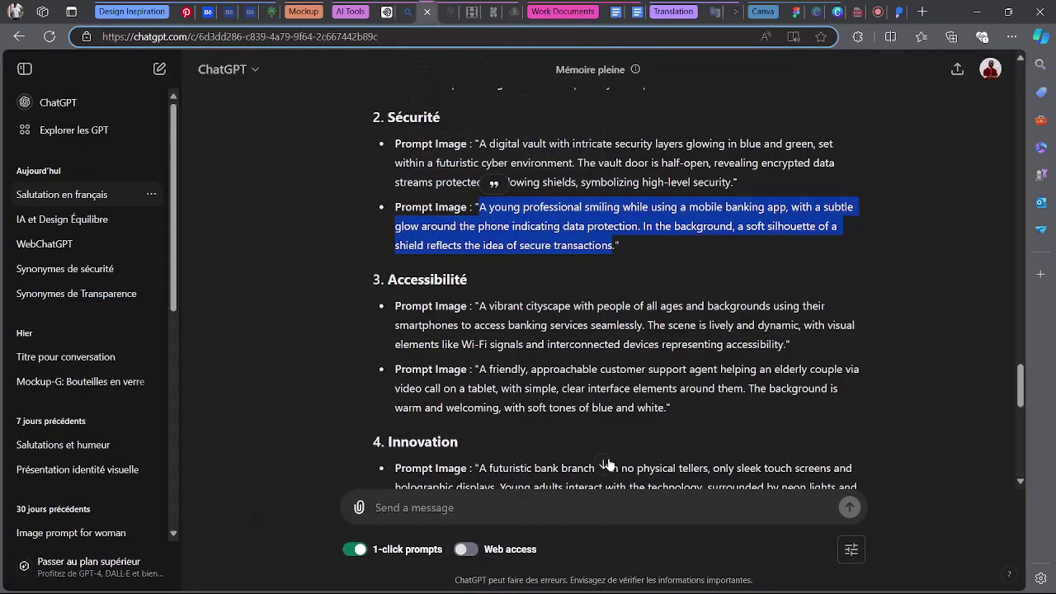
Send ChatGPT a thank-you reply, 'merci bien'.
scroll(608, 463, down, 10)
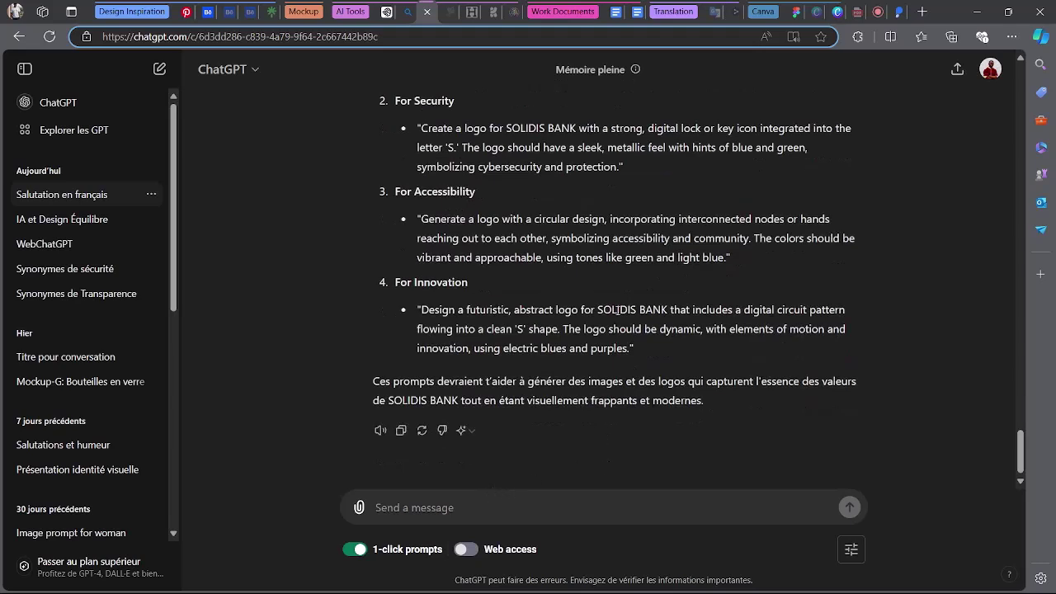
text(mer)
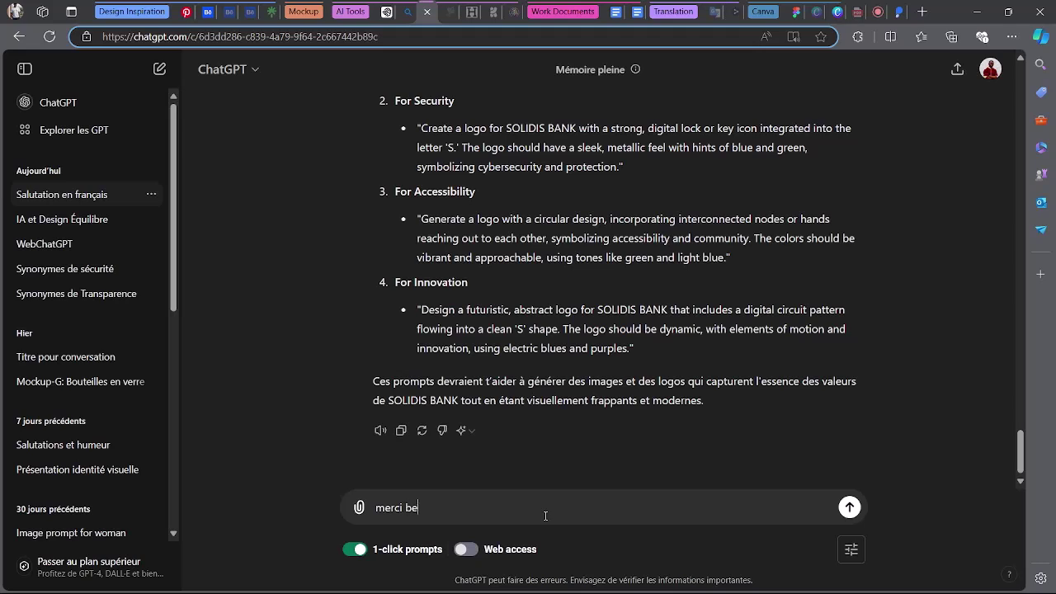
text(ci bien  à toi)
key(Return)
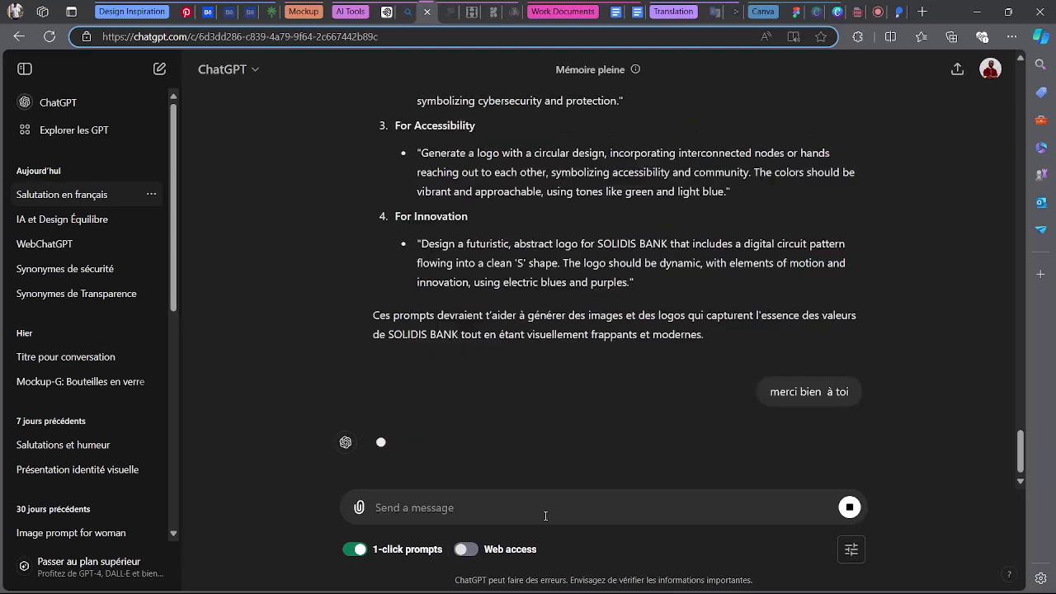
Replace Ideogram's vault prompt with the transparent-shield SOLIDIS BANK logo prompt and generate.
scroll(571, 474, up, 3)
scroll(457, 257, up, 1)
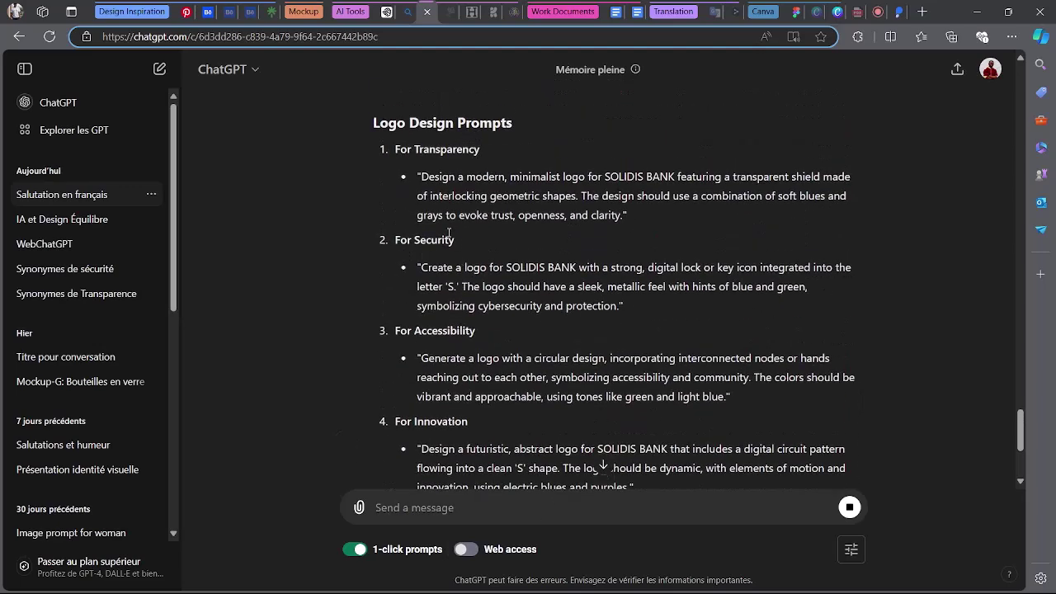
drag(422, 177, 618, 215)
key(ctrl+c)
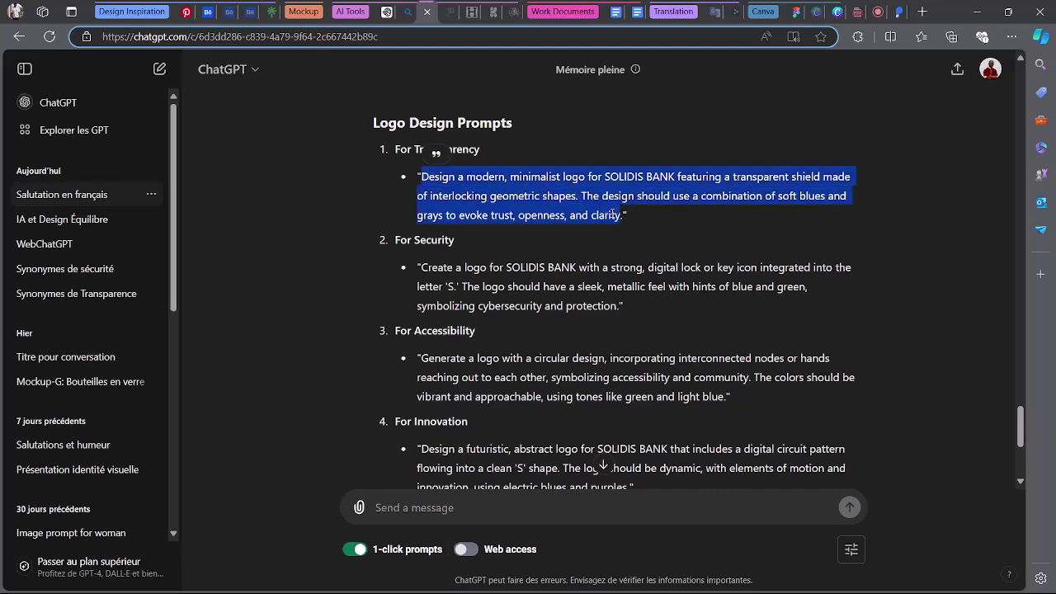
click(373, 11)
click(390, 81)
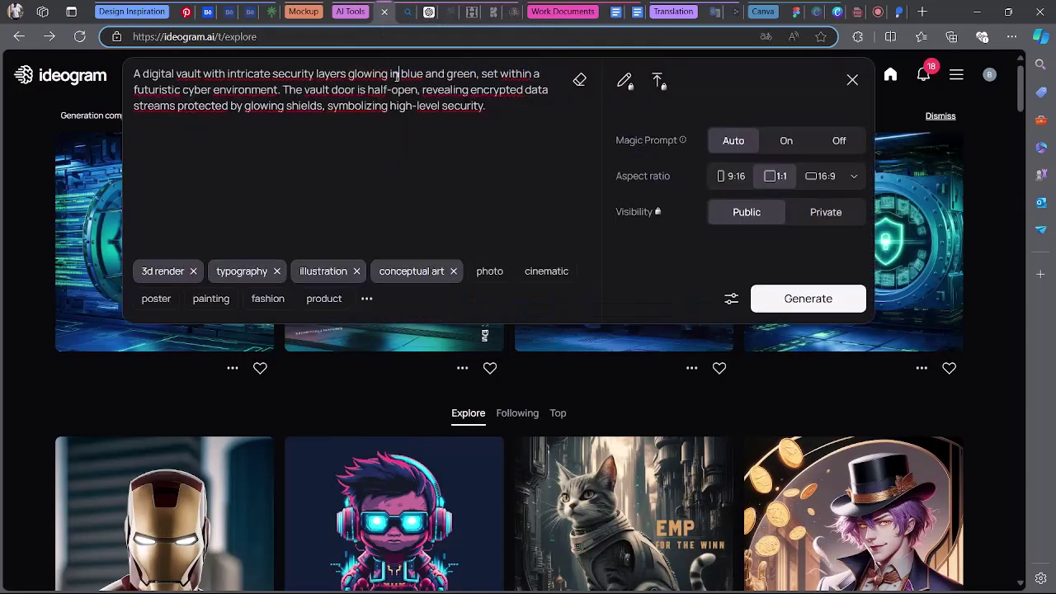
triple_click(396, 76)
key(BackSpace)
key(ctrl+v)
key(Return)
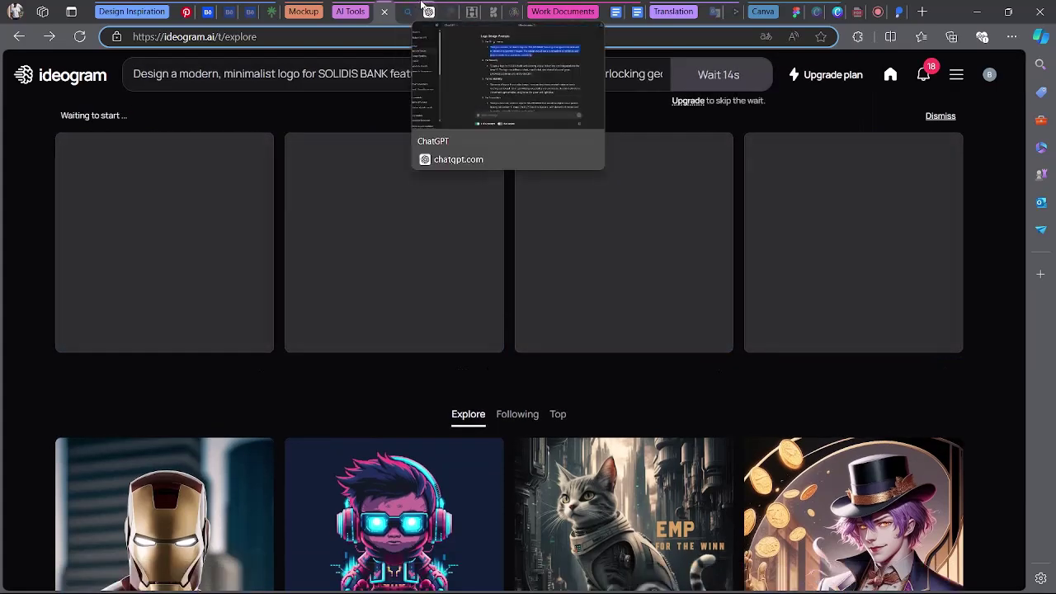
Copy the For Security logo prompt and check the logo generation in Ideogram.
click(428, 11)
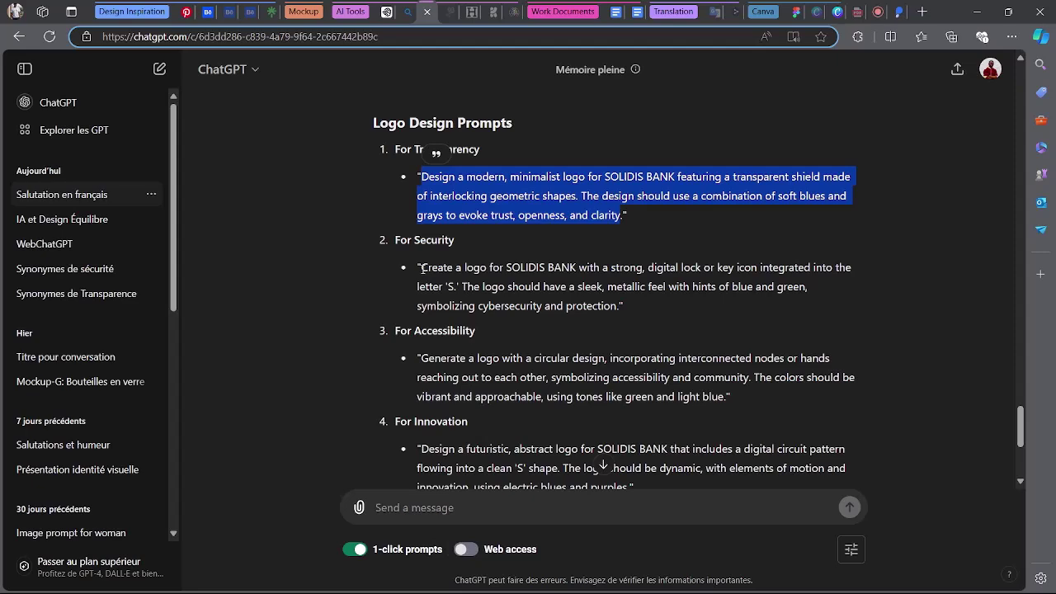
drag(422, 267, 619, 305)
click(386, 12)
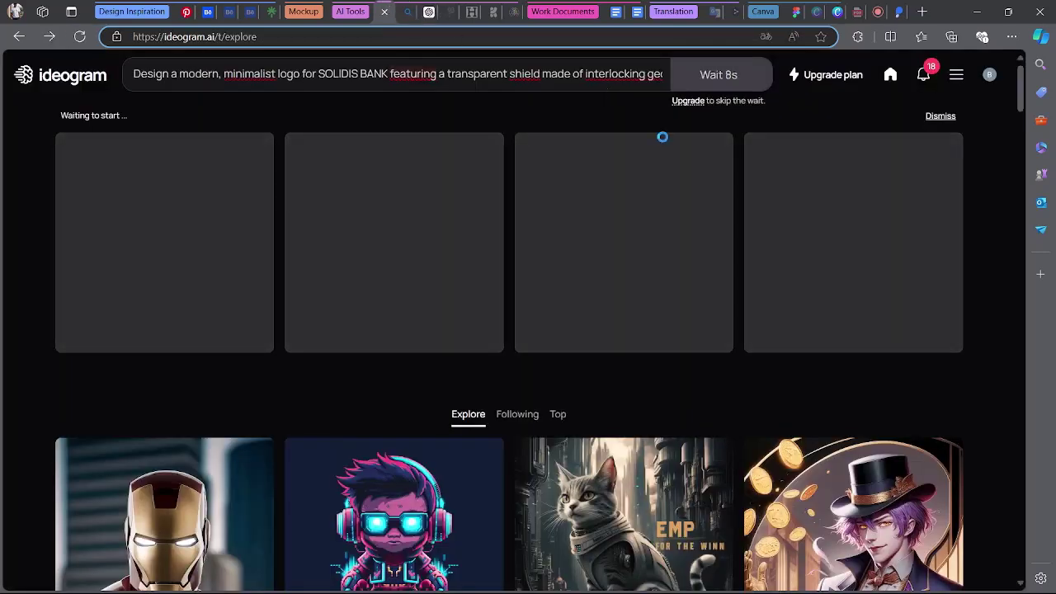
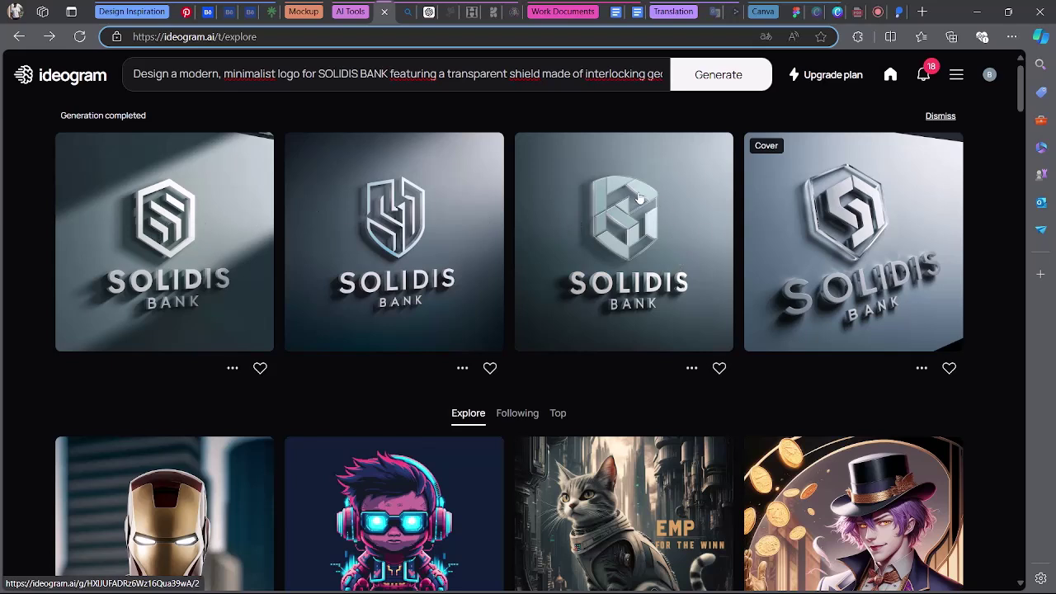
Download the third and first SOLIDIS BANK logos from Ideogram as JPEGs.
click(693, 370)
mouse_move(660, 532)
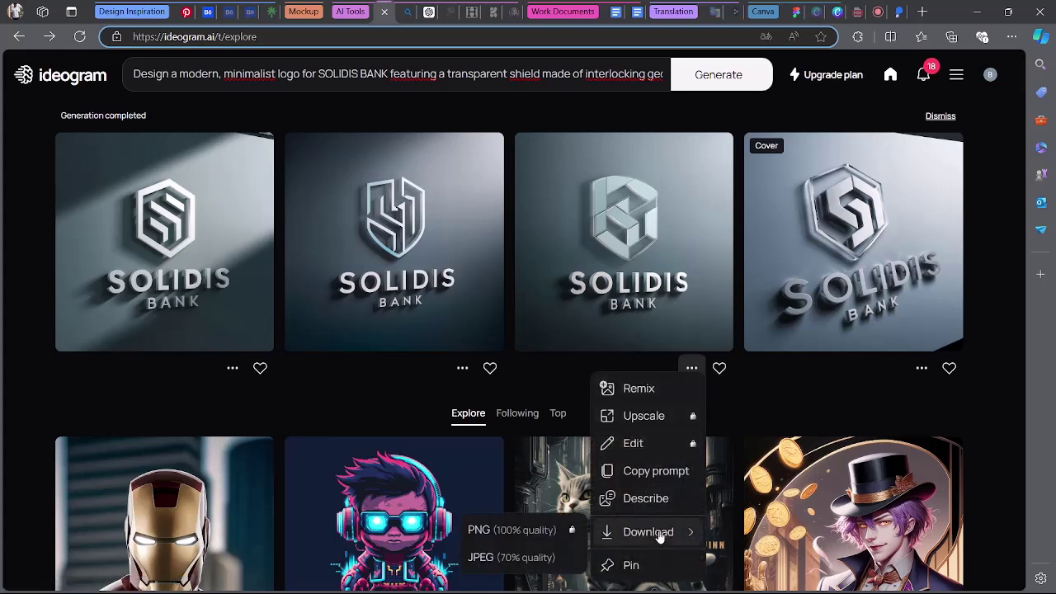
click(556, 554)
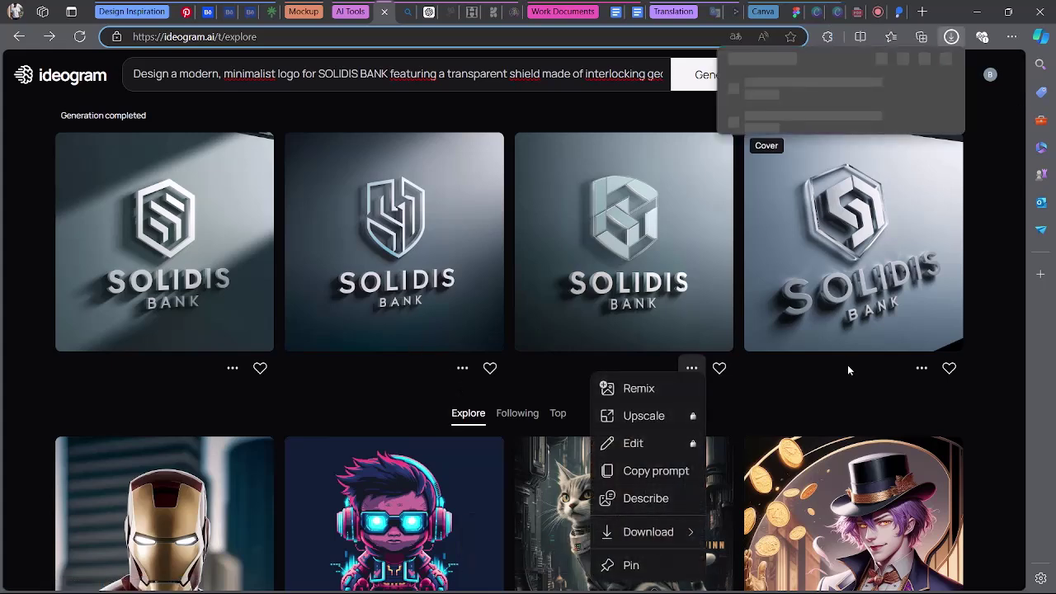
click(989, 287)
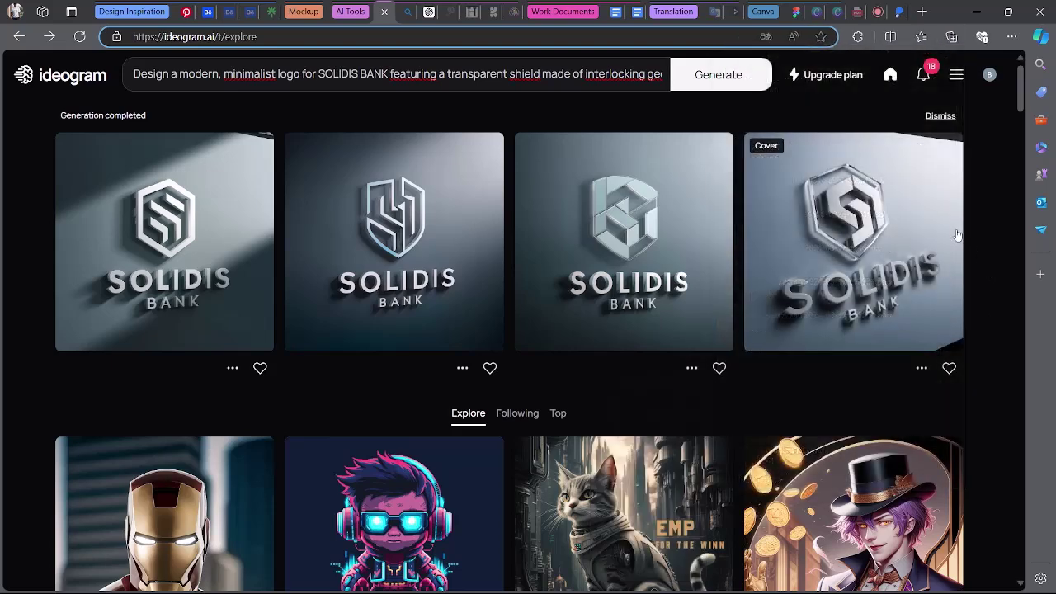
click(224, 371)
mouse_move(200, 533)
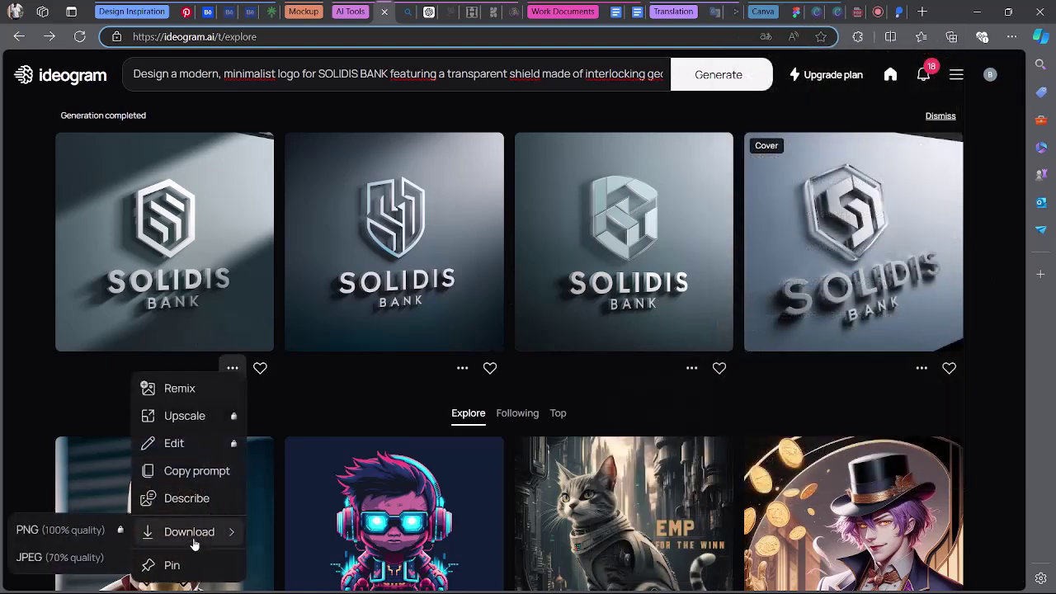
click(111, 557)
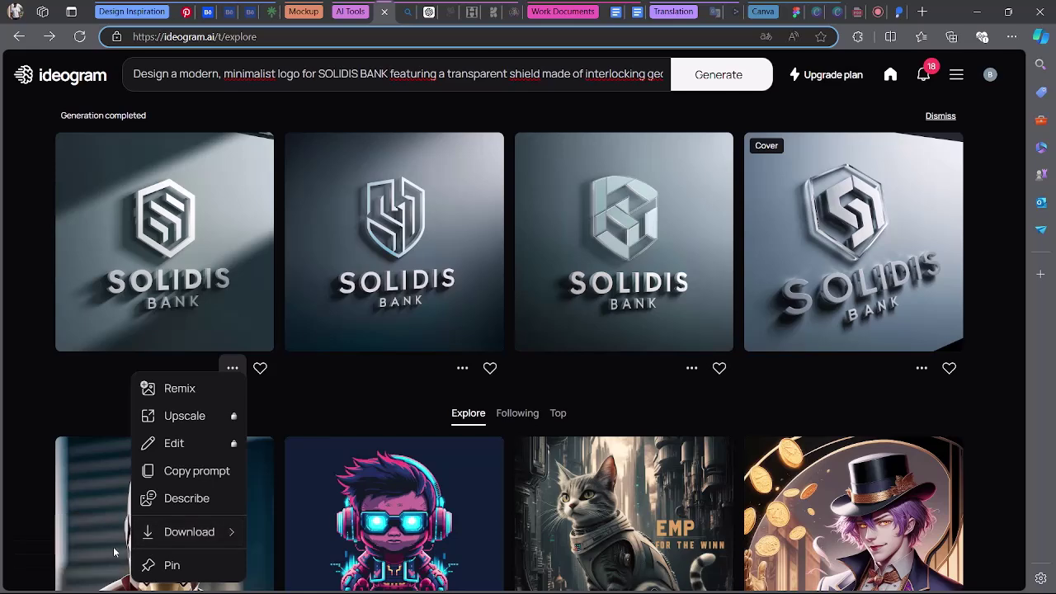
Replace the Ideogram prompt with the pasted lock-and-key SOLIDIS BANK logo prompt and generate.
click(481, 74)
click(481, 74)
key(ctrl+a)
key(BackSpace)
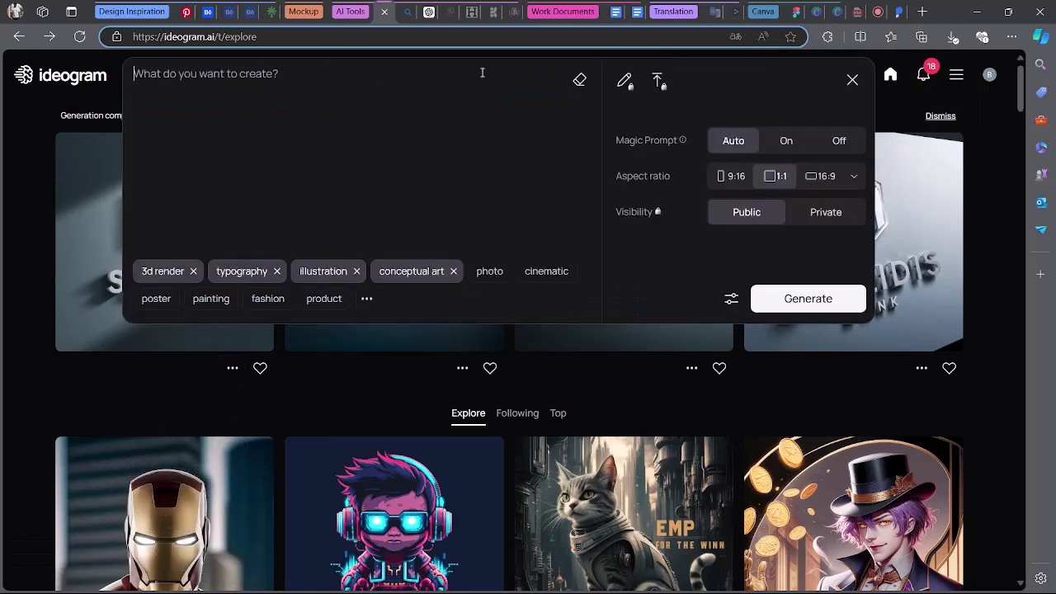
text(Create a logo for SOLIDIS BANK with a strong, digital lock or key icon integrated into the letter 'S.' The logo should have a sleek, metallic feel with hints of blue and green, symbolizing cybersecurity and protection.)
click(778, 299)
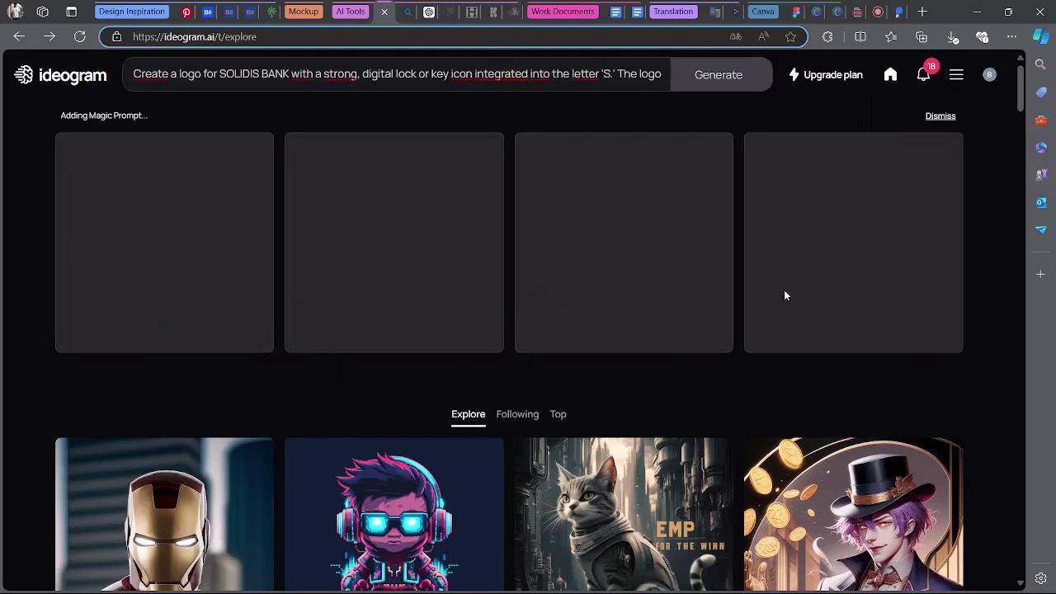
click(795, 12)
scroll(547, 360, down, 3)
scroll(545, 304, up, 1)
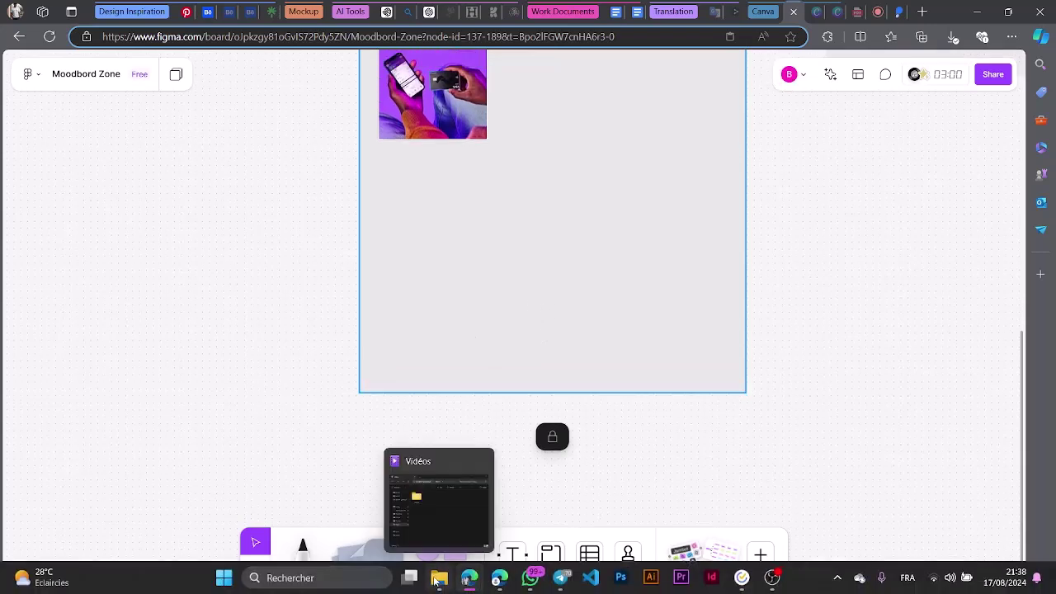
Drag both downloaded Solidis logo JPEGs from Téléchargements onto the FigJam moodboard.
click(438, 582)
click(334, 318)
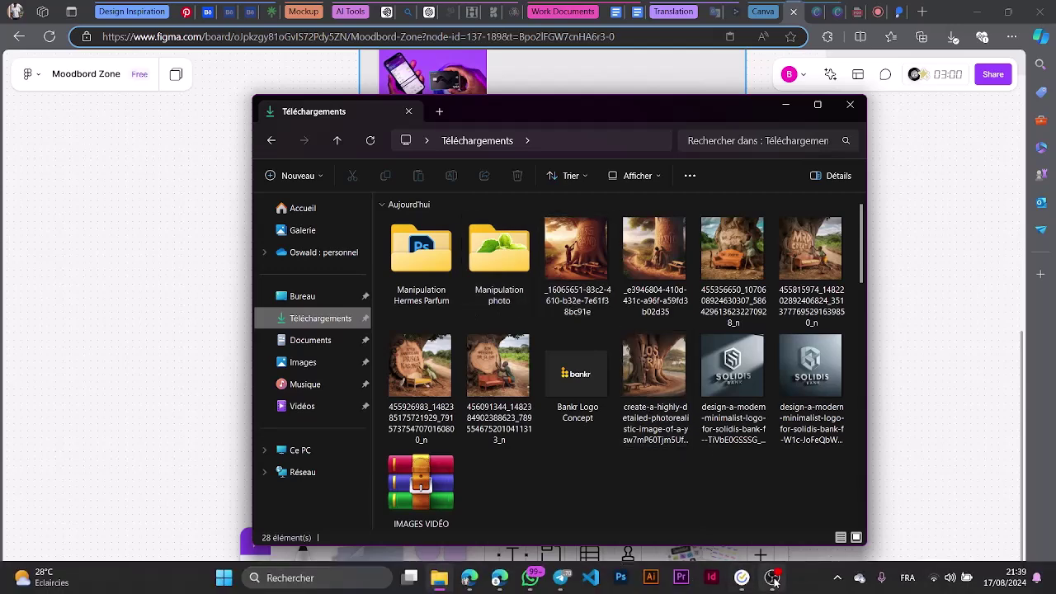
mouse_move(775, 525)
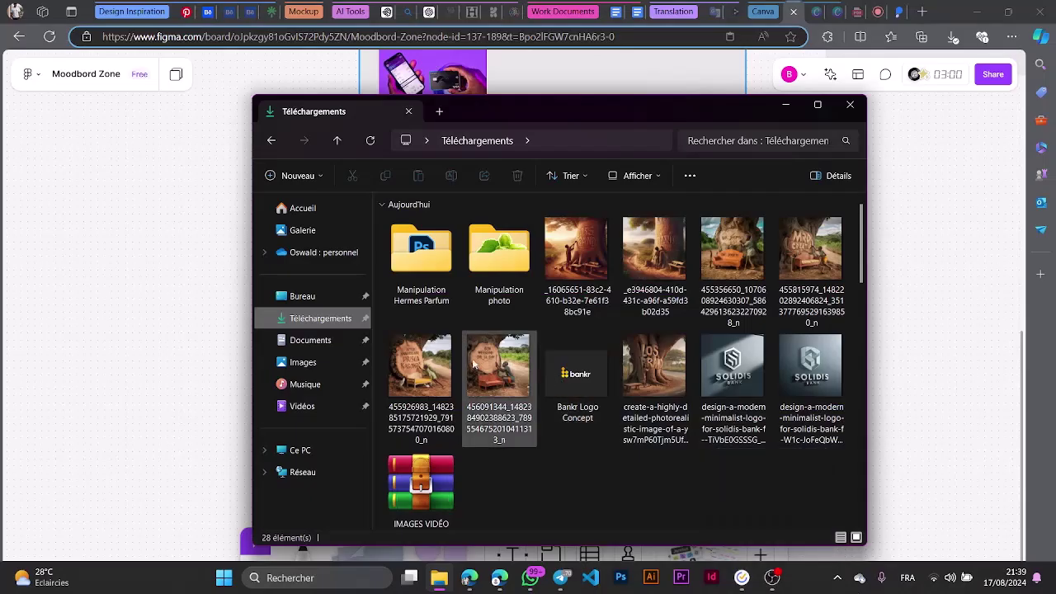
click(732, 427)
ctrl+click(780, 428)
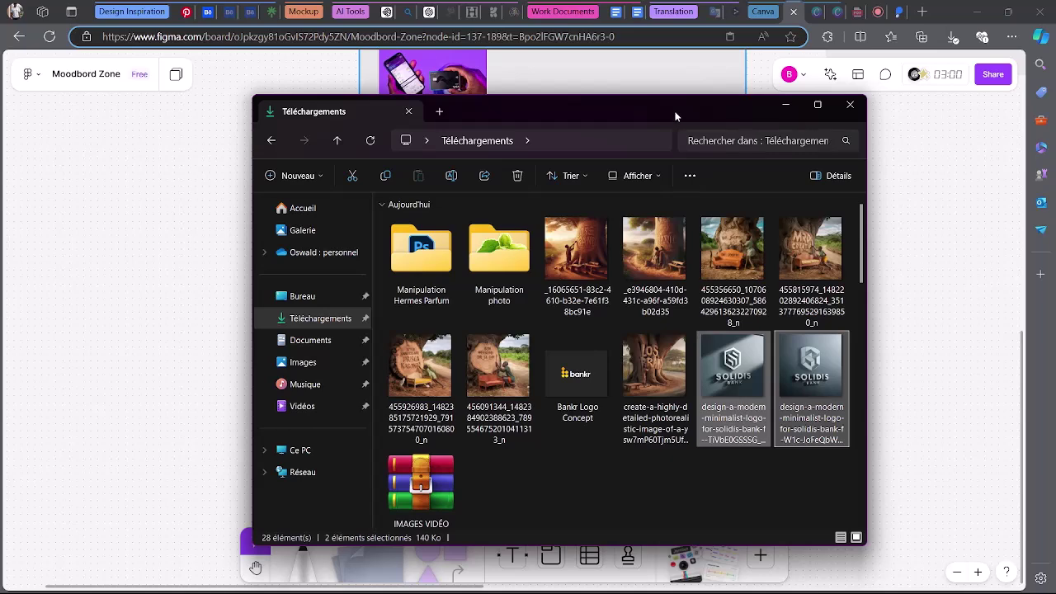
drag(677, 113, 416, 128)
drag(544, 408, 498, 218)
Move the logo pair beside the purple phone photo and enlarge it to fill the row.
scroll(635, 254, up, 1)
scroll(645, 338, up, 2)
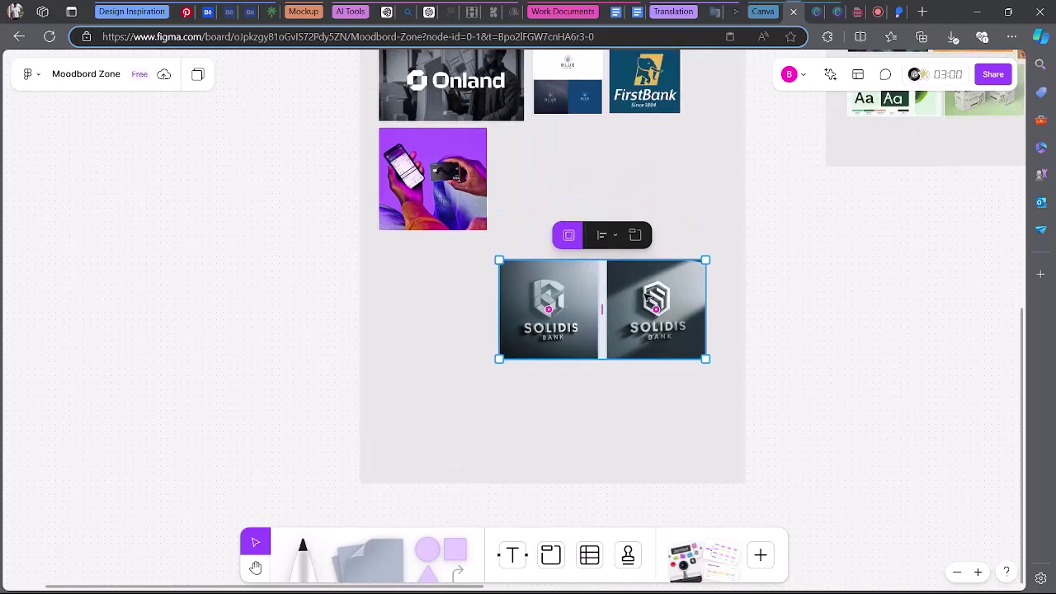
drag(646, 338, 644, 209)
drag(702, 231, 697, 200)
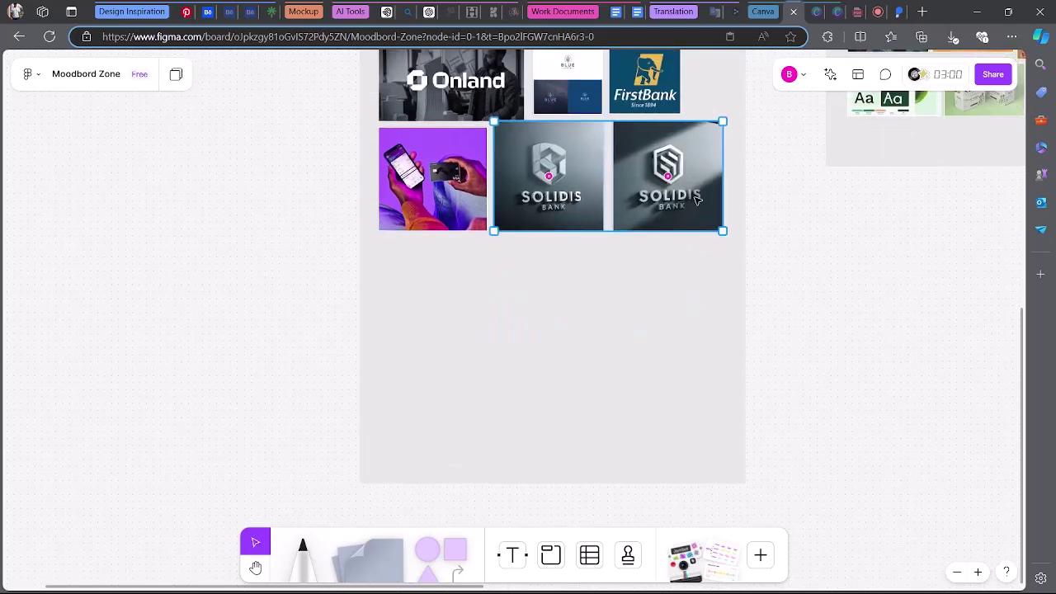
click(698, 342)
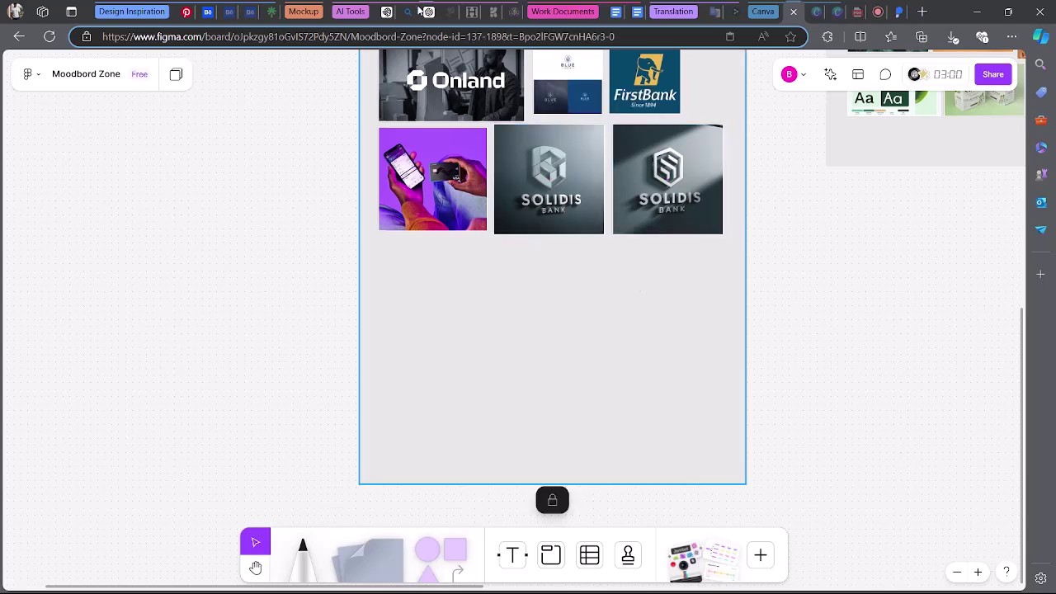
click(385, 11)
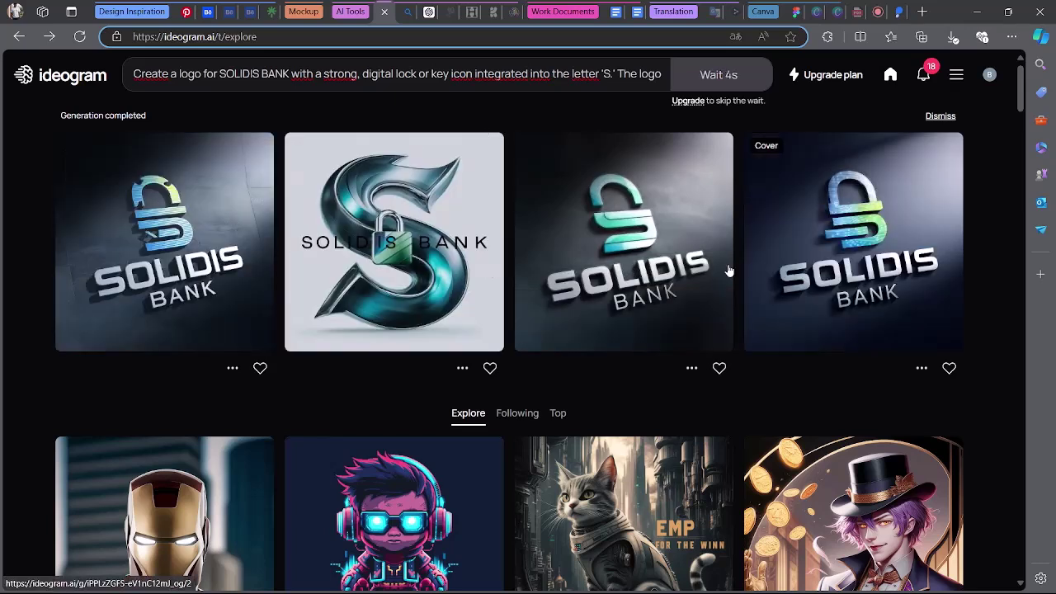
Download the first new padlock SOLIDIS BANK logo concept as a JPEG.
click(921, 368)
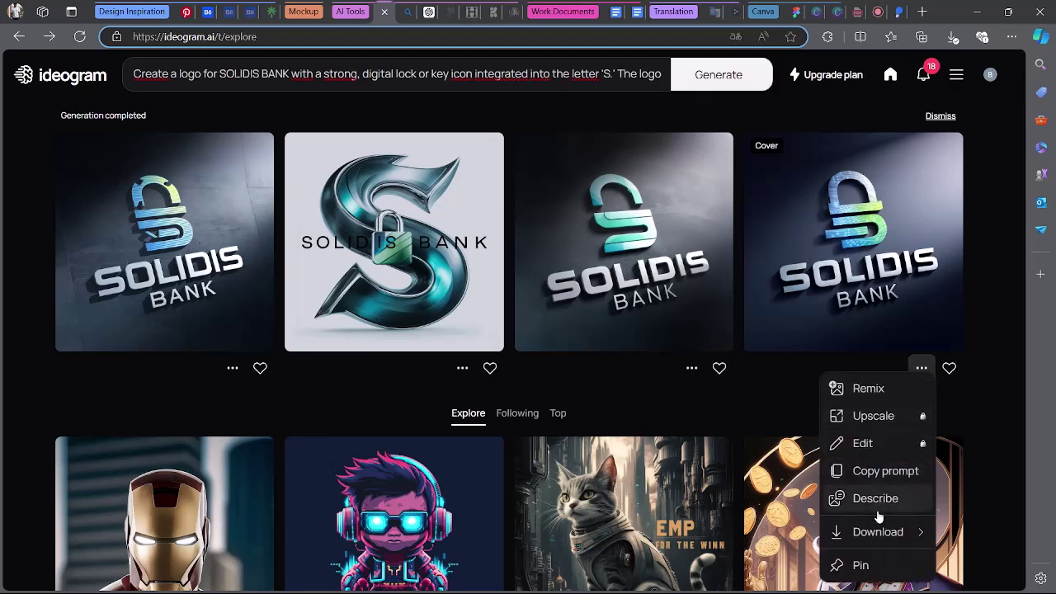
mouse_move(858, 530)
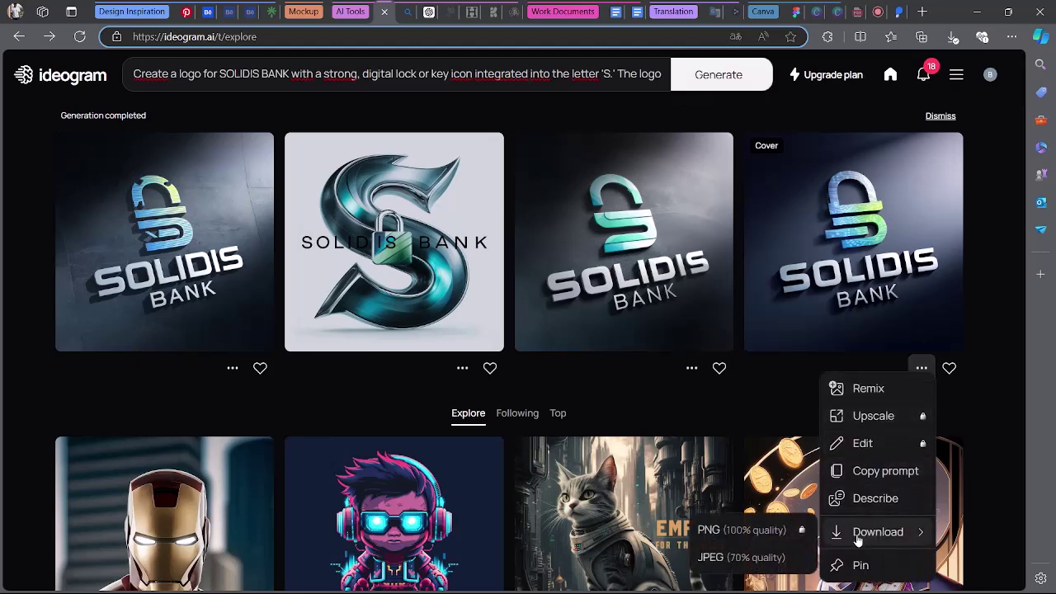
click(691, 368)
click(692, 367)
mouse_move(655, 531)
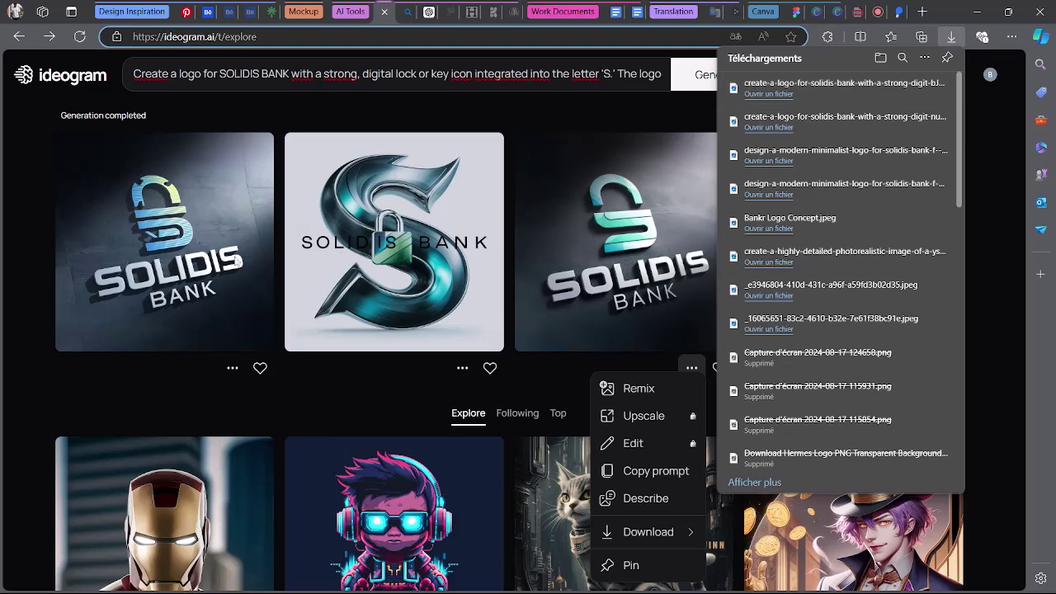
click(231, 370)
click(232, 368)
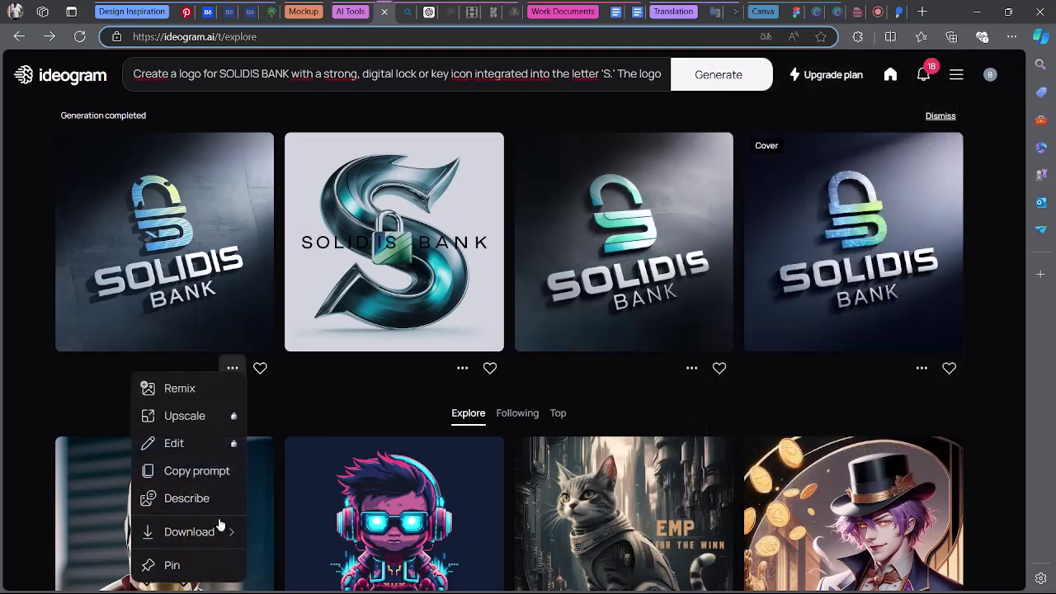
mouse_move(150, 545)
click(116, 557)
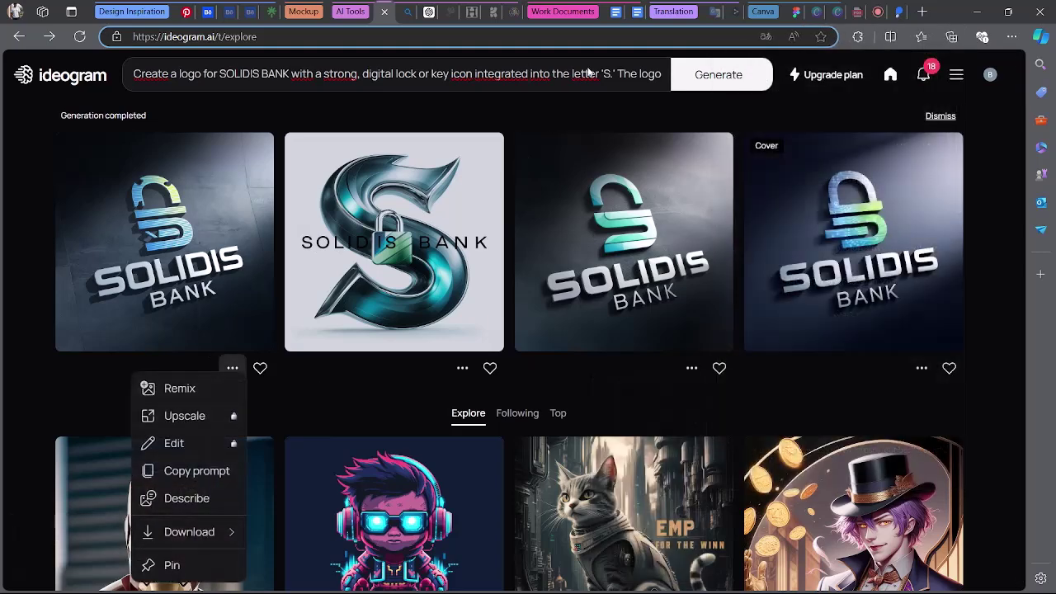
click(795, 11)
Import the three downloaded padlock logo files from Téléchargements onto the moodboard.
mouse_move(438, 578)
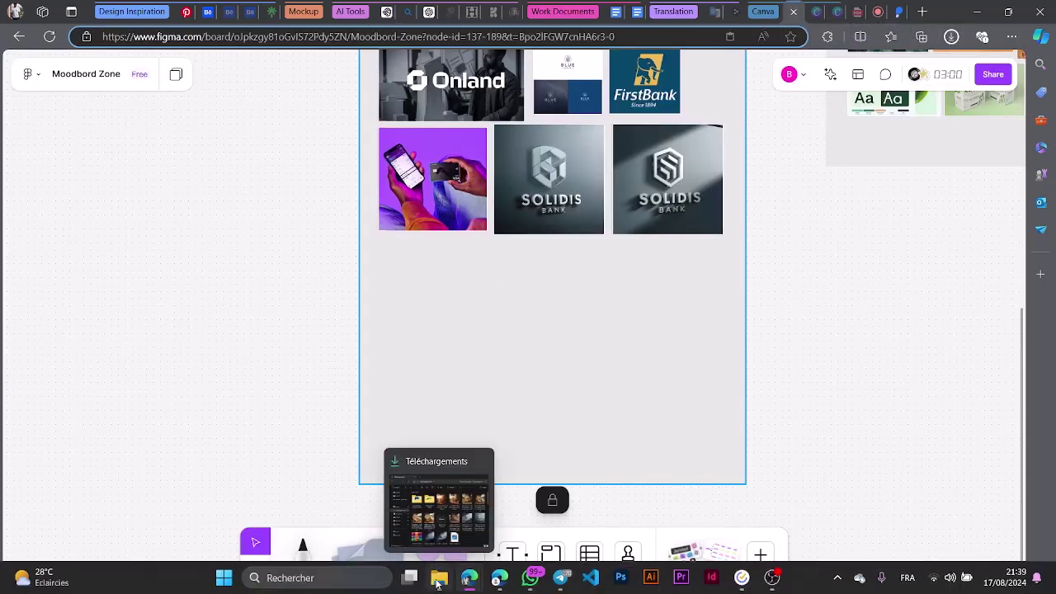
click(449, 491)
click(402, 499)
shift+click(274, 468)
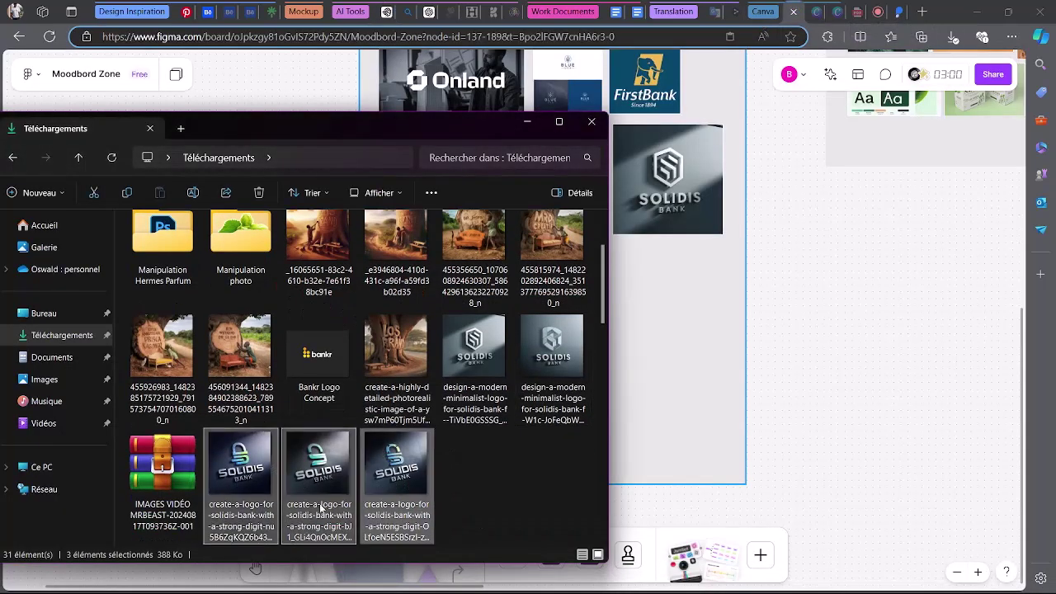
drag(379, 478, 416, 288)
click(591, 355)
Line up the three padlock logos in a row and scale them to match the row above.
drag(426, 344, 550, 279)
click(504, 391)
click(415, 342)
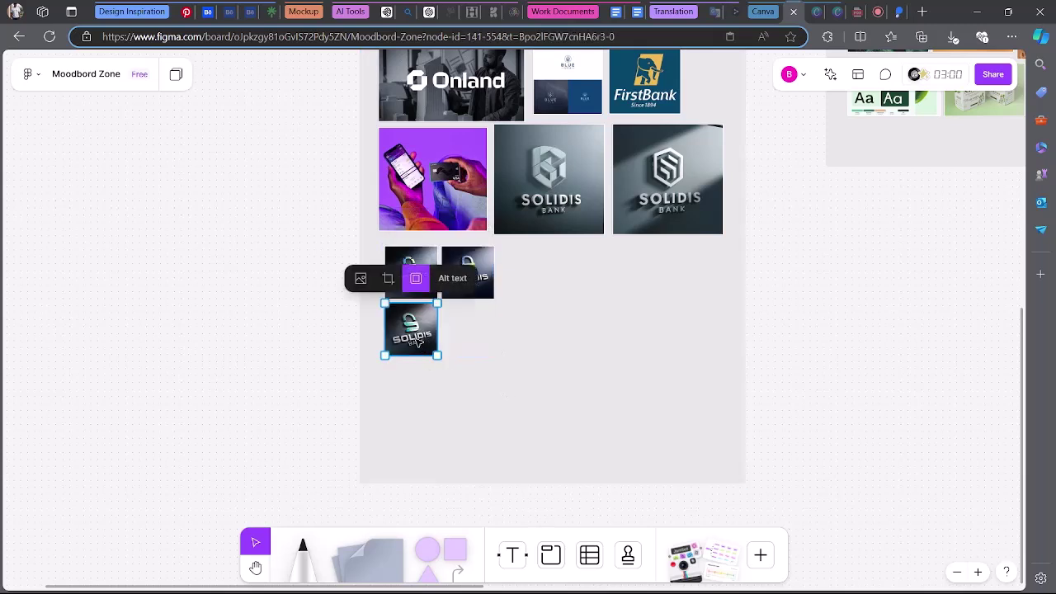
drag(415, 343, 529, 285)
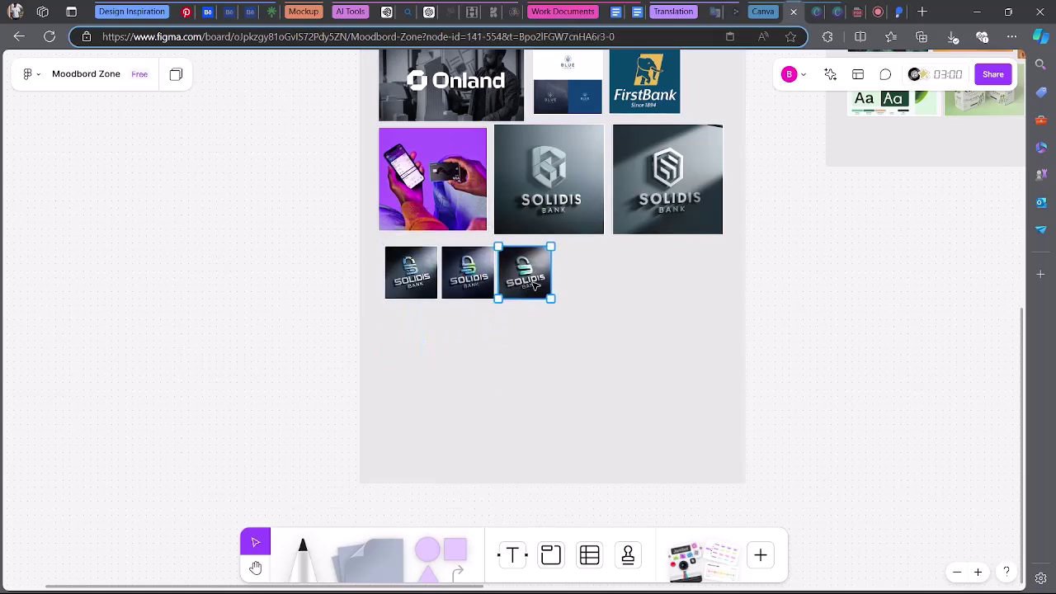
drag(405, 344, 710, 343)
mouse_move(664, 313)
mouse_down()
mouse_move(638, 297)
mouse_move(657, 308)
mouse_up()
click(1025, 482)
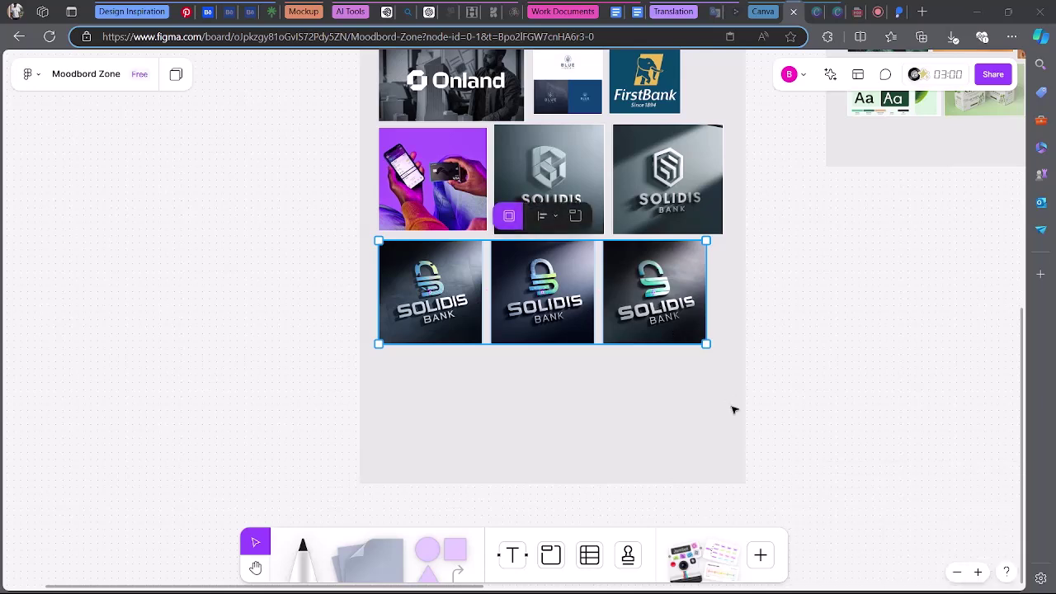
Unlock the Benchmarking General section and drag its bottom edge down to extend it.
click(667, 398)
scroll(669, 401, up, 1)
scroll(669, 401, up, 5)
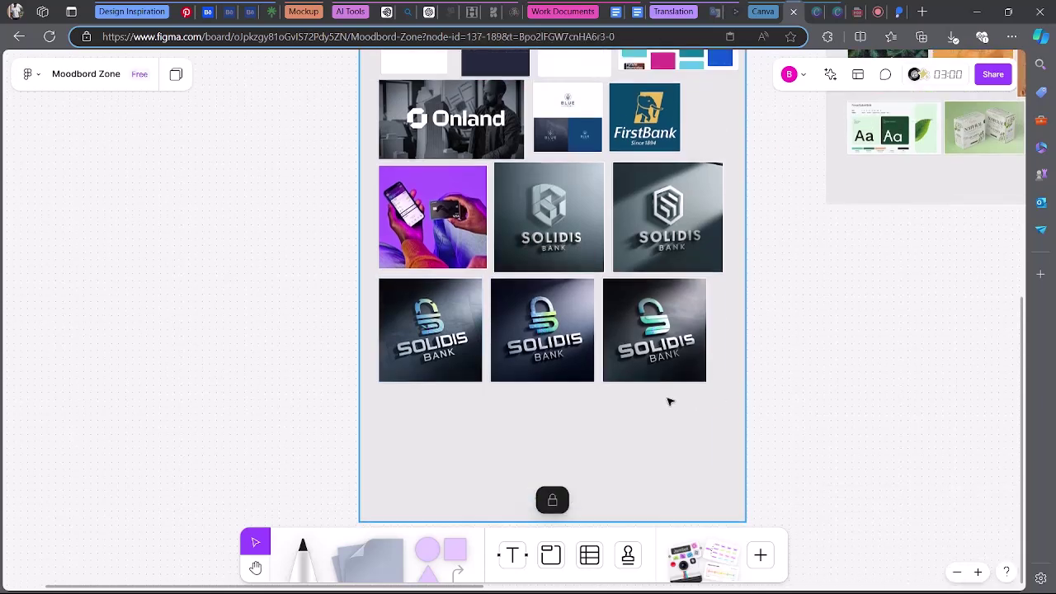
scroll(669, 402, down, 1)
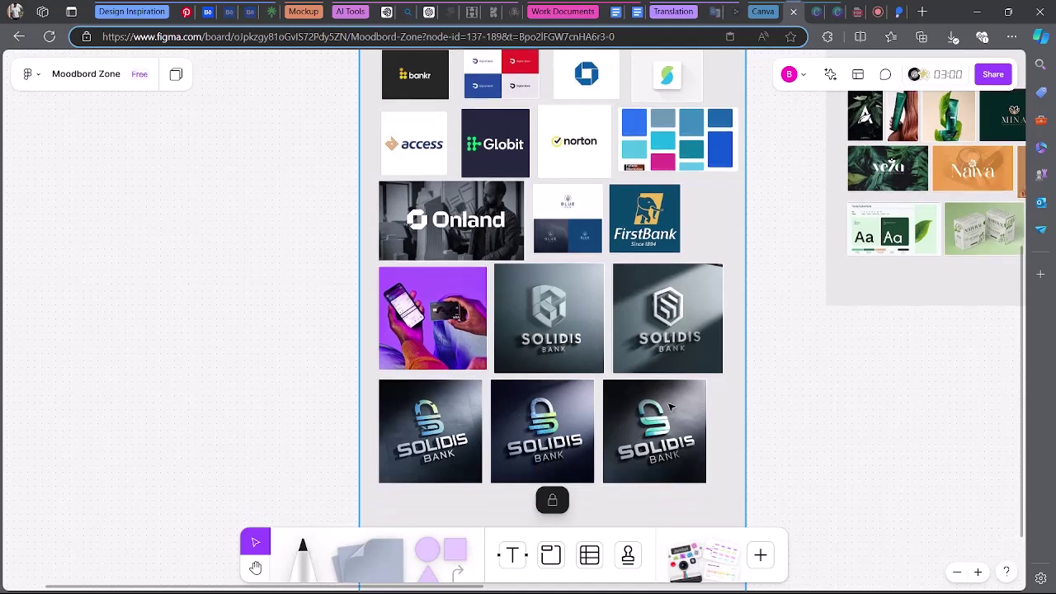
scroll(669, 404, up, 1)
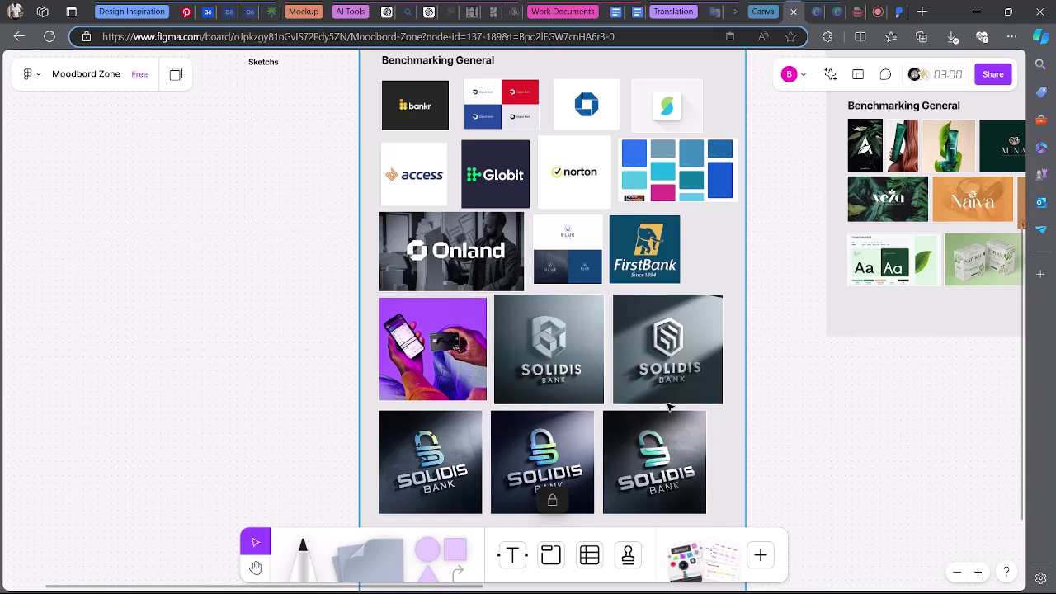
scroll(669, 405, down, 3)
scroll(657, 401, up, 3)
scroll(658, 408, down, 4)
scroll(583, 378, down, 1)
click(564, 387)
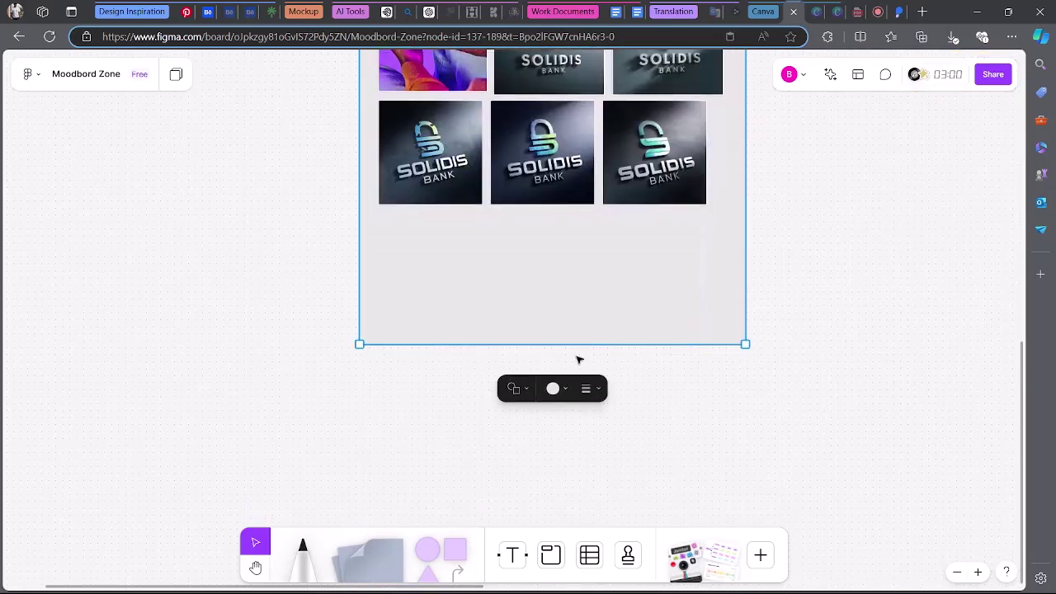
drag(580, 346, 581, 564)
Lock the Benchmarking General section again.
scroll(584, 433, down, 3)
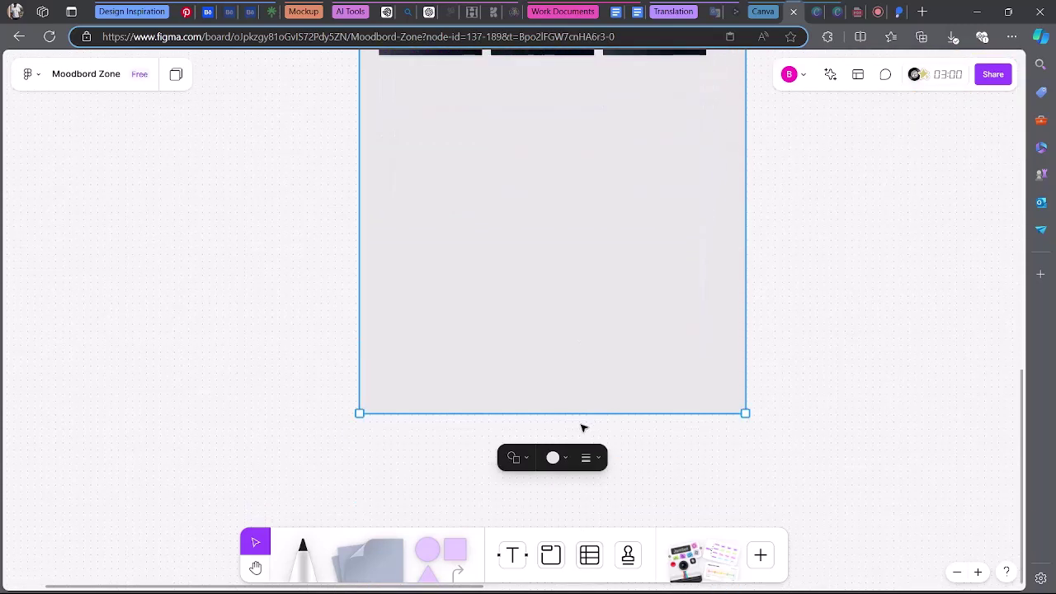
right_click(548, 364)
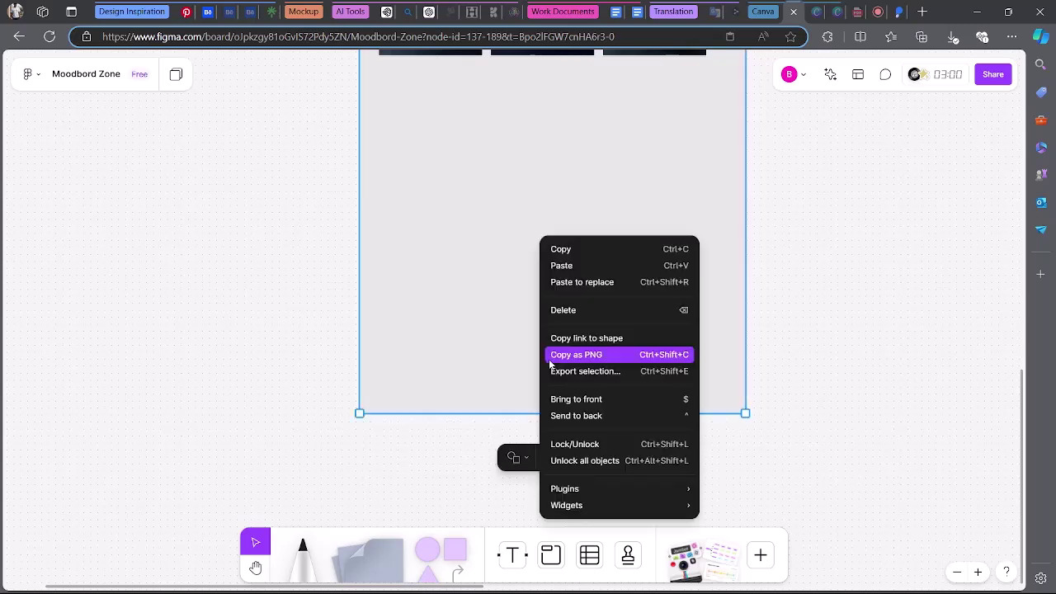
click(596, 444)
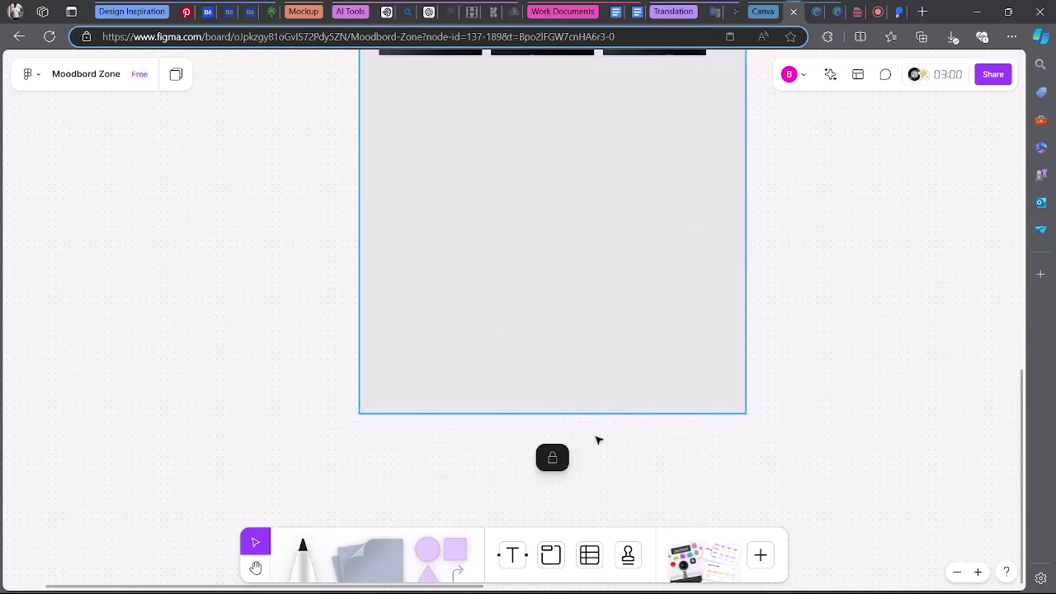
scroll(577, 396, up, 1)
scroll(552, 382, up, 4)
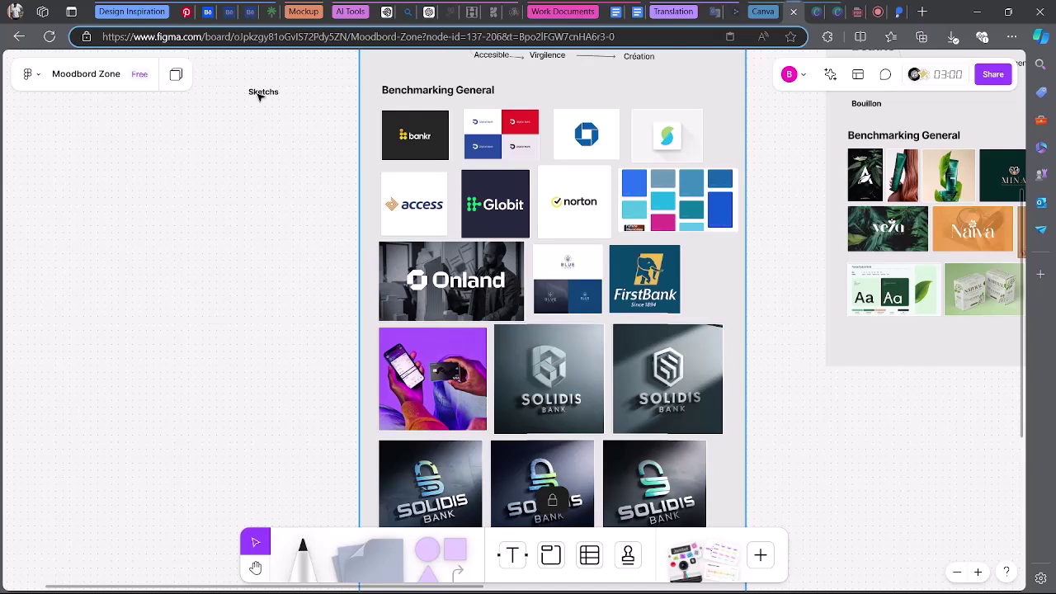
Drag the bold 'Sketchs' heading into the section just beneath the three padlock logos.
drag(258, 97, 326, 403)
scroll(344, 247, down, 3)
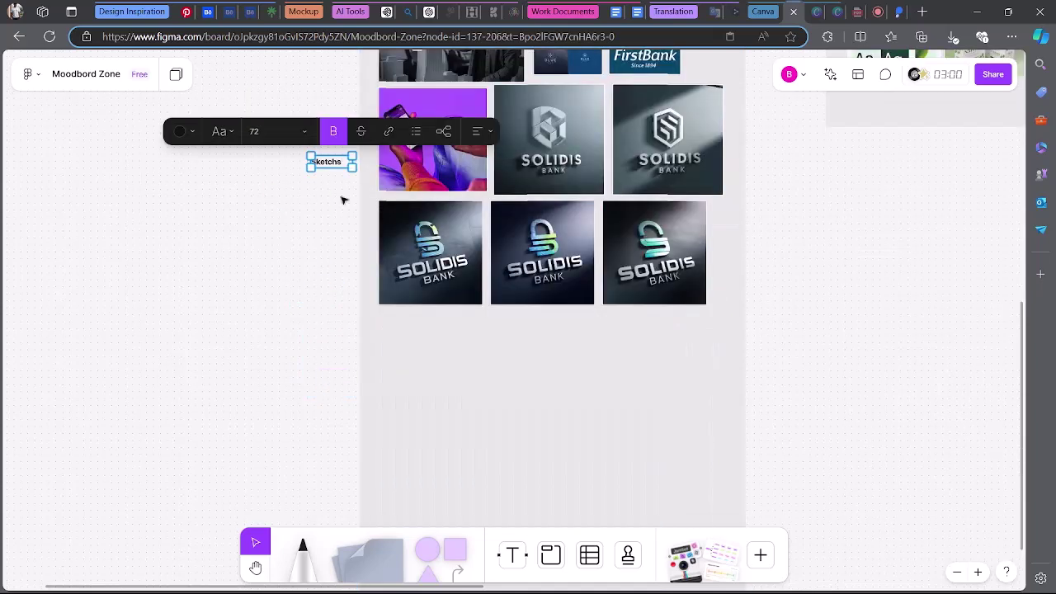
mouse_move(333, 162)
mouse_down()
mouse_move(400, 346)
mouse_move(406, 324)
mouse_move(453, 359)
mouse_move(572, 394)
mouse_move(535, 371)
mouse_move(532, 389)
mouse_move(491, 385)
mouse_move(443, 348)
mouse_up()
click(517, 380)
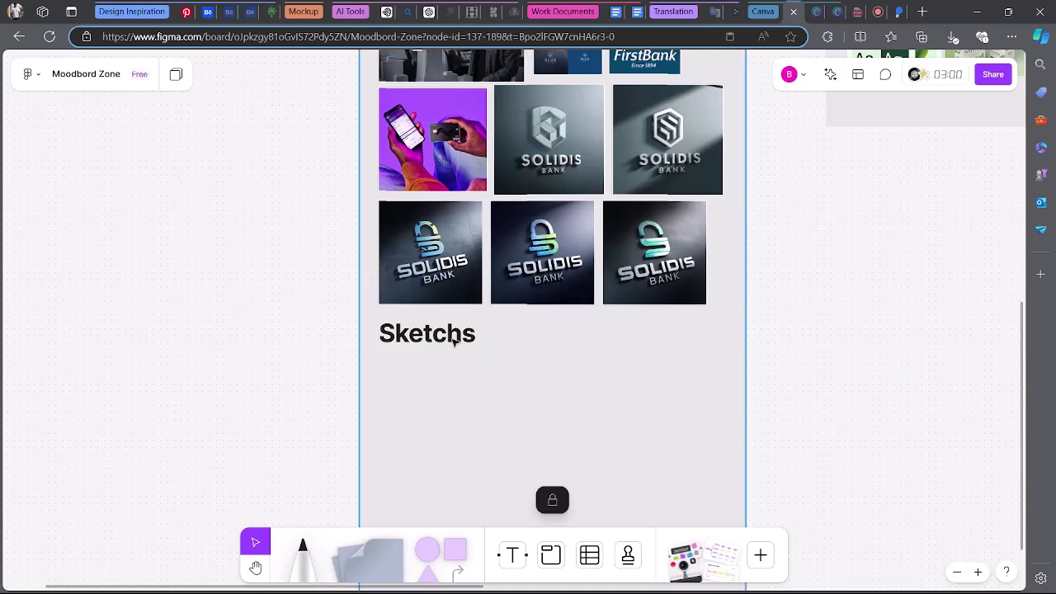
click(438, 340)
drag(438, 341, 436, 352)
click(555, 421)
scroll(561, 414, up, 5)
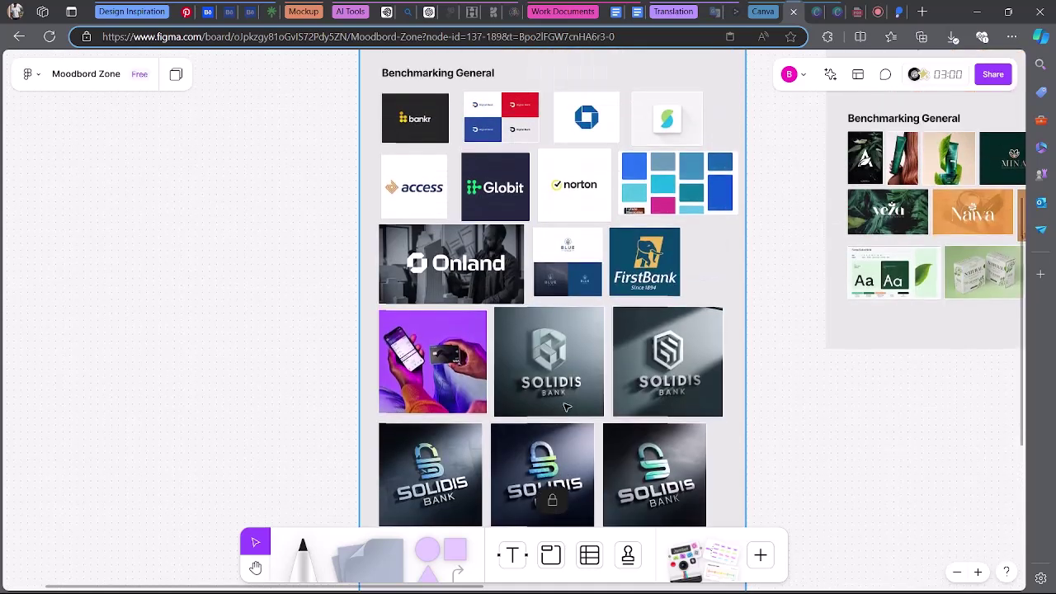
Scroll down the Moodbord Zone board to the new SOLIDIS logos and empty Sketchs area.
scroll(567, 406, up, 9)
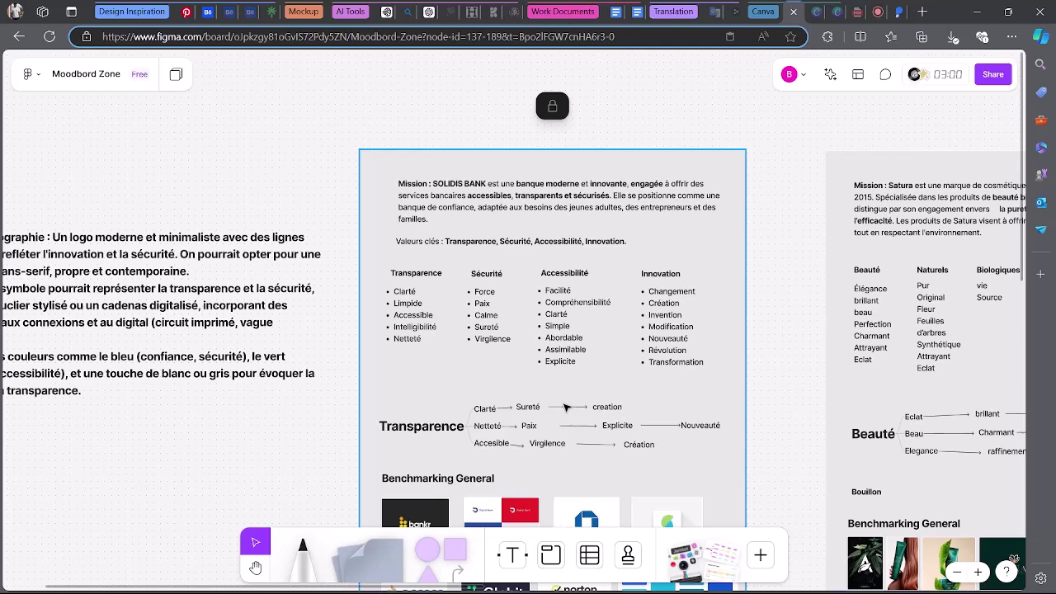
scroll(566, 406, down, 2)
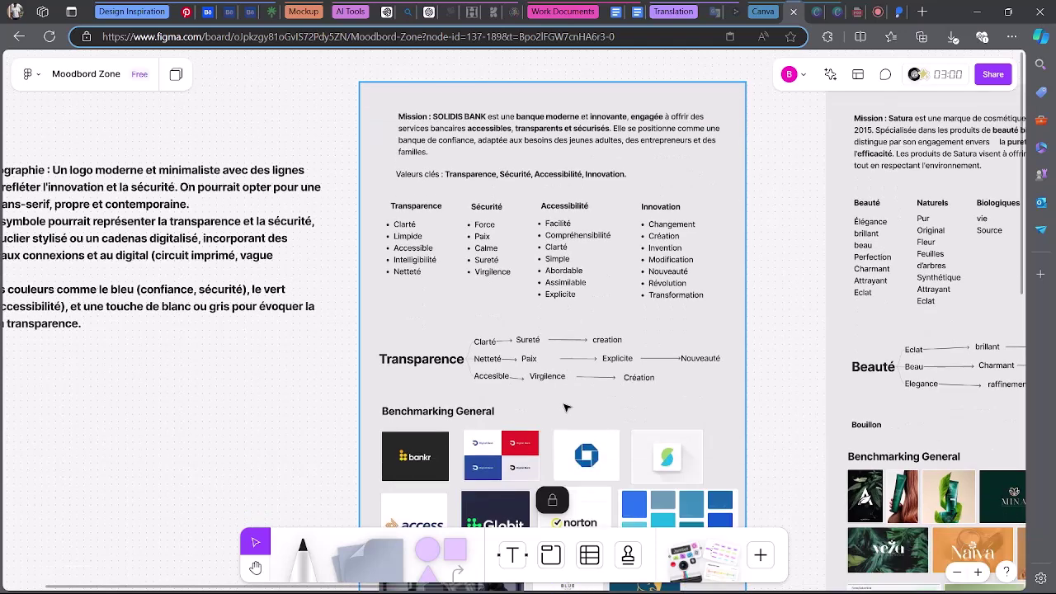
scroll(565, 407, down, 2)
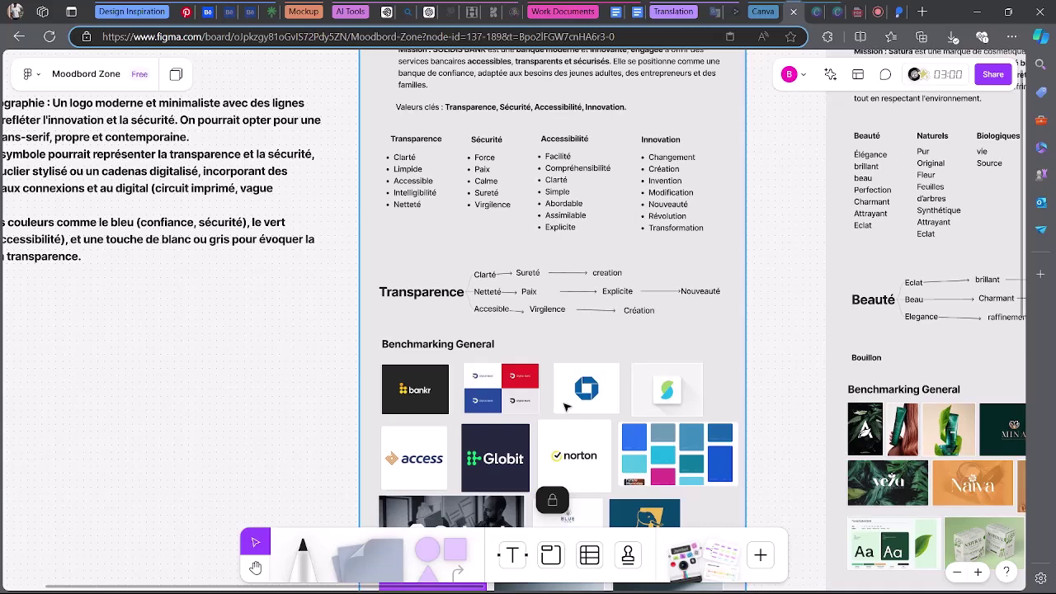
scroll(566, 406, down, 6)
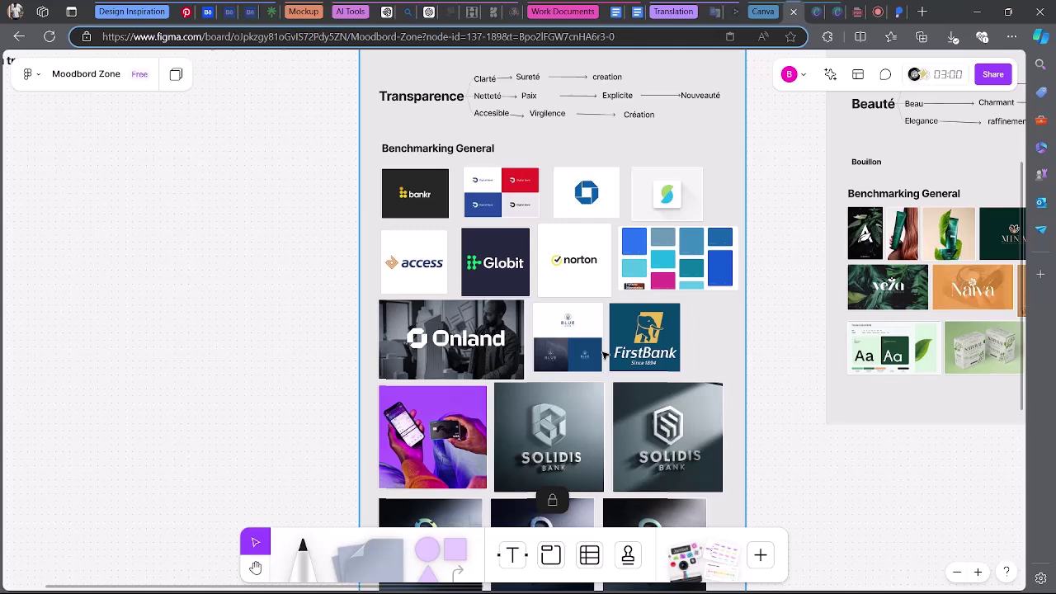
scroll(607, 354, down, 4)
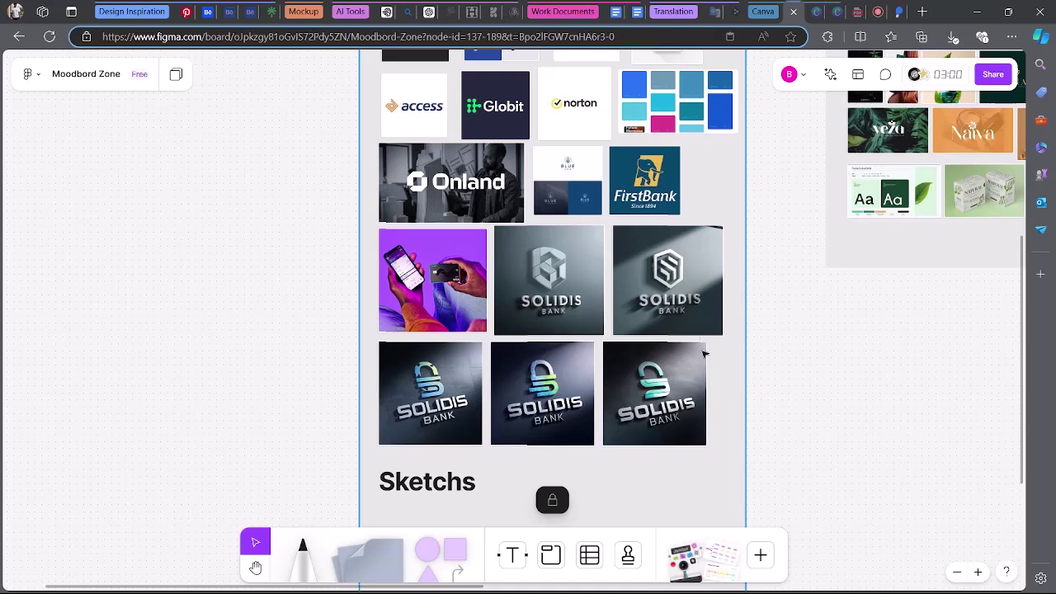
scroll(714, 356, up, 1)
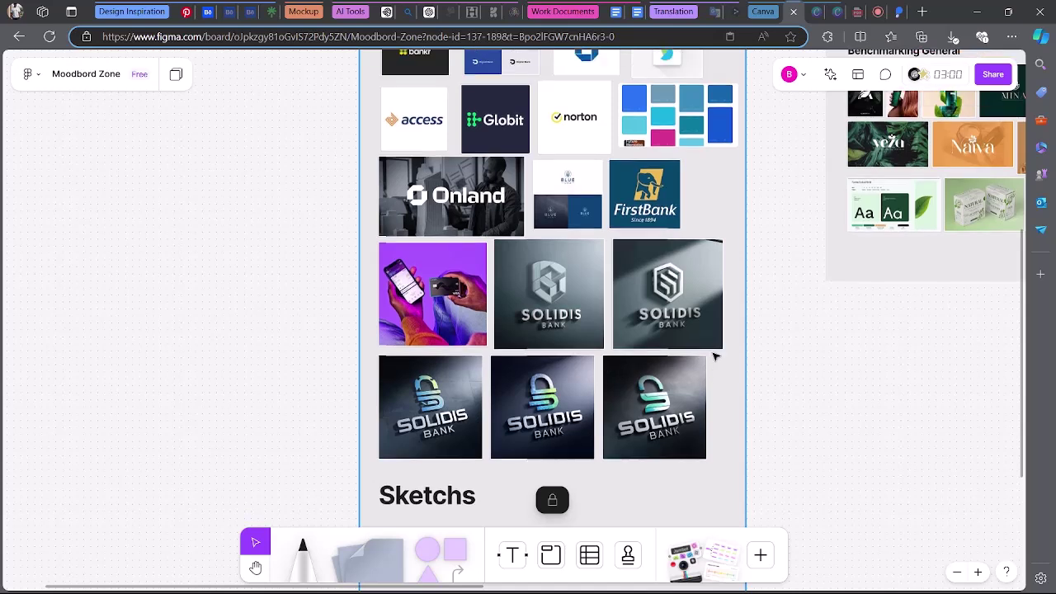
scroll(714, 357, down, 2)
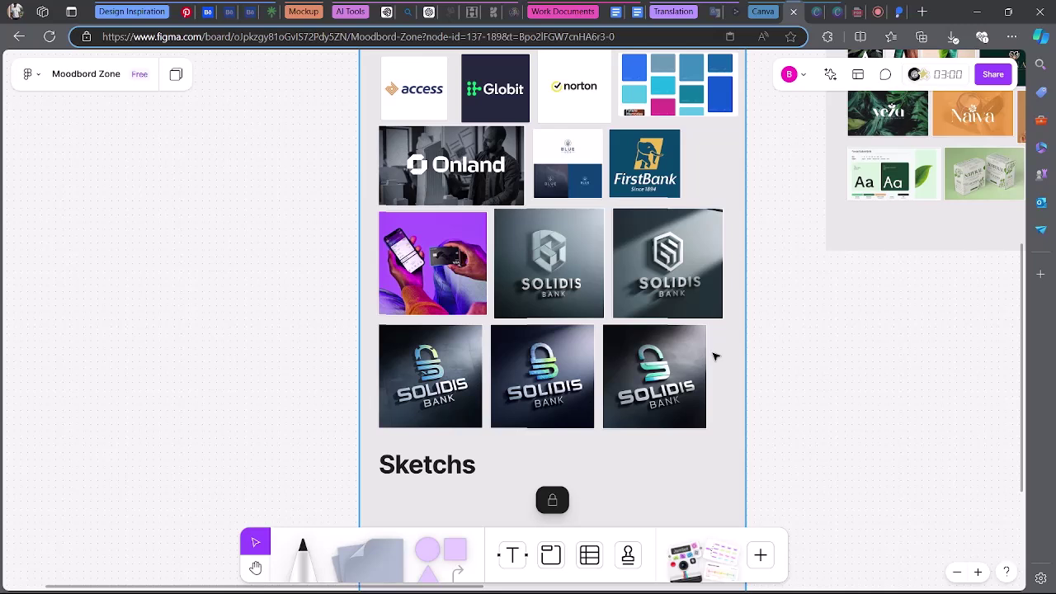
scroll(714, 357, down, 5)
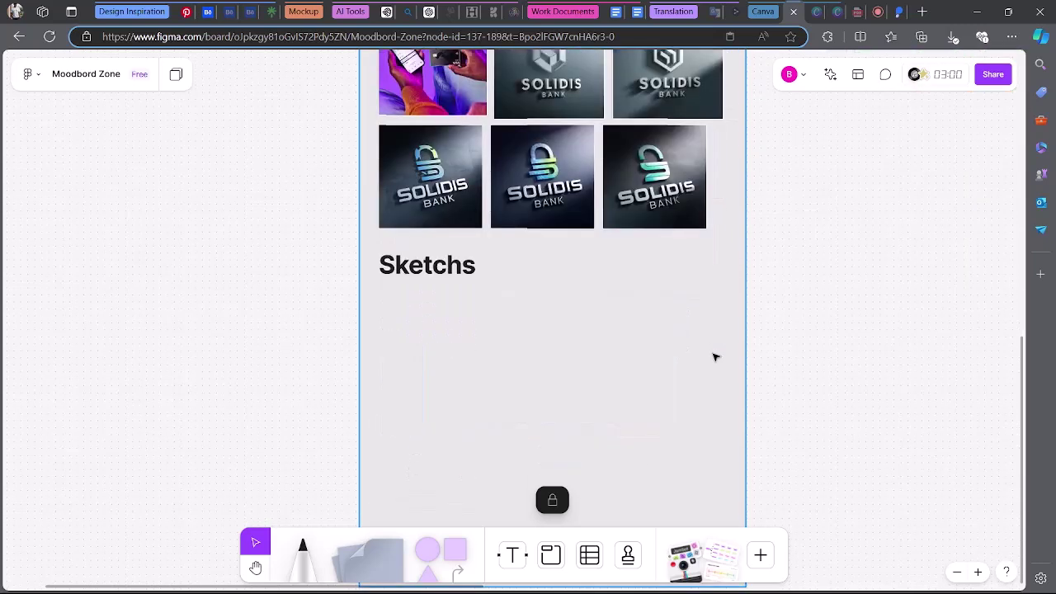
scroll(714, 356, down, 2)
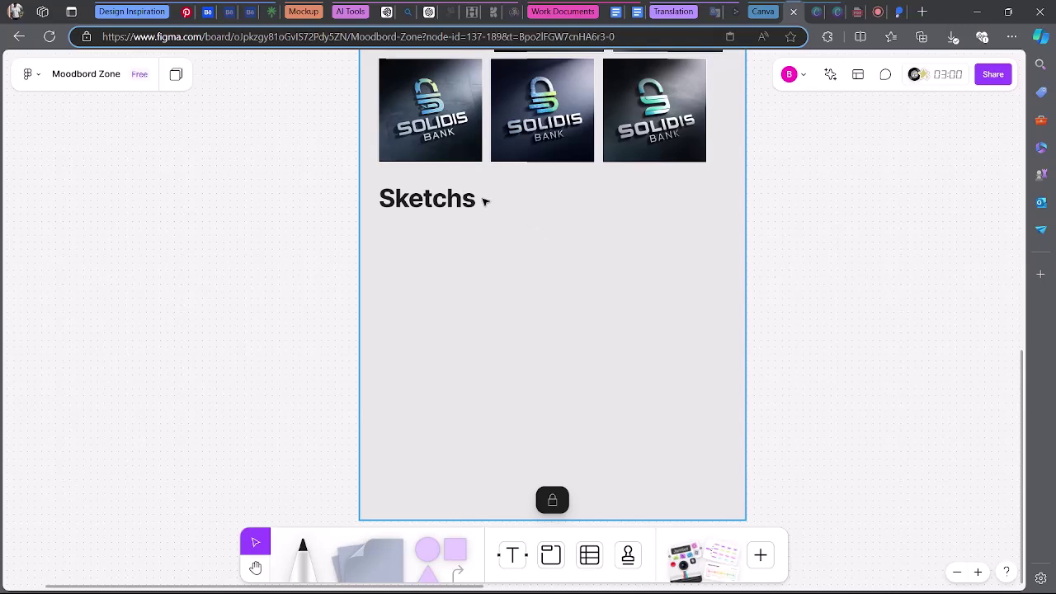
scroll(633, 236, up, 2)
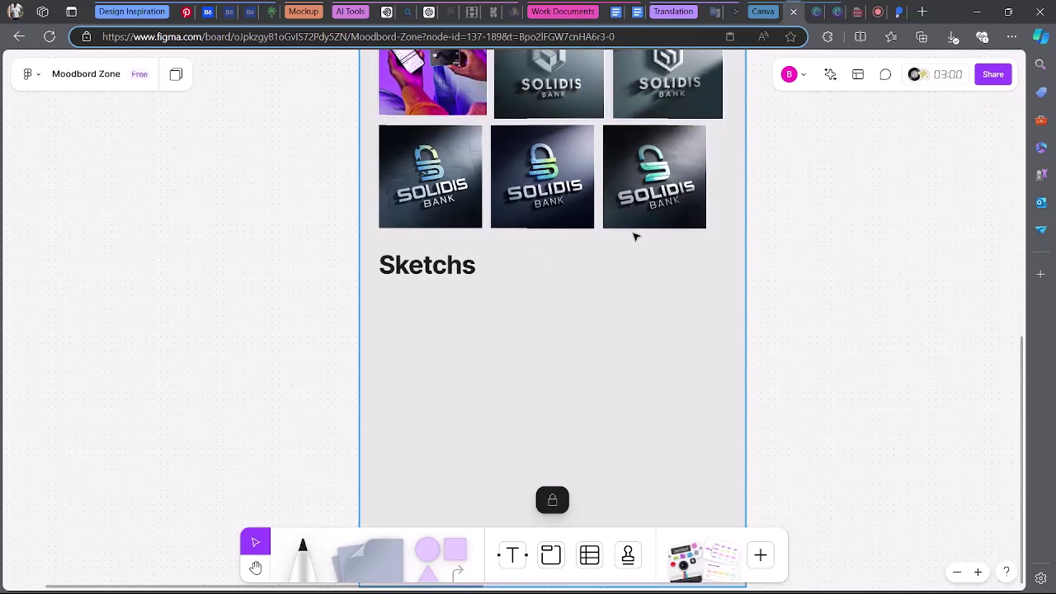
scroll(633, 237, up, 1)
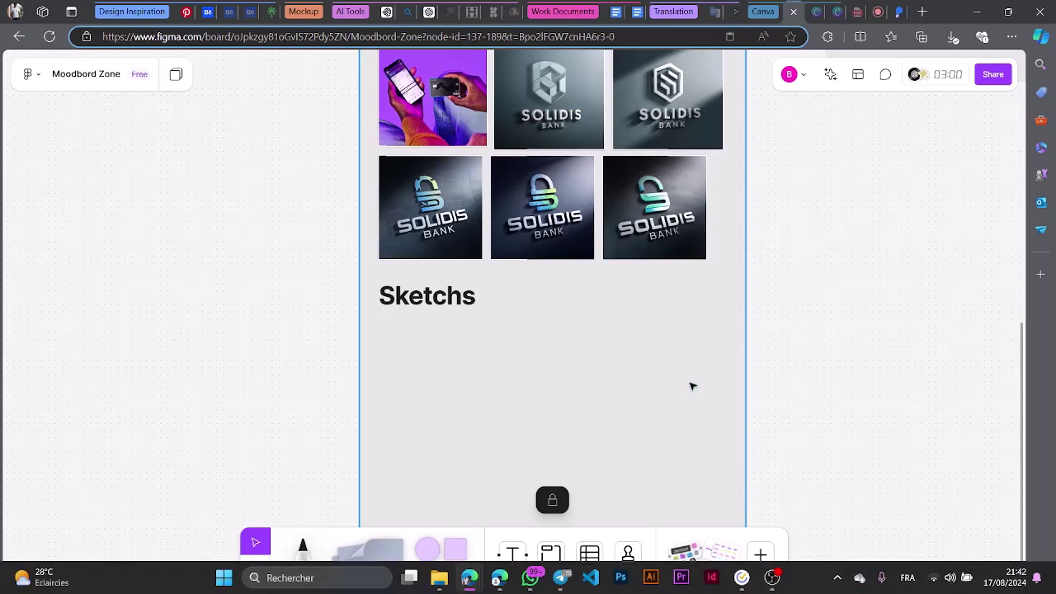
scroll(687, 363, up, 1)
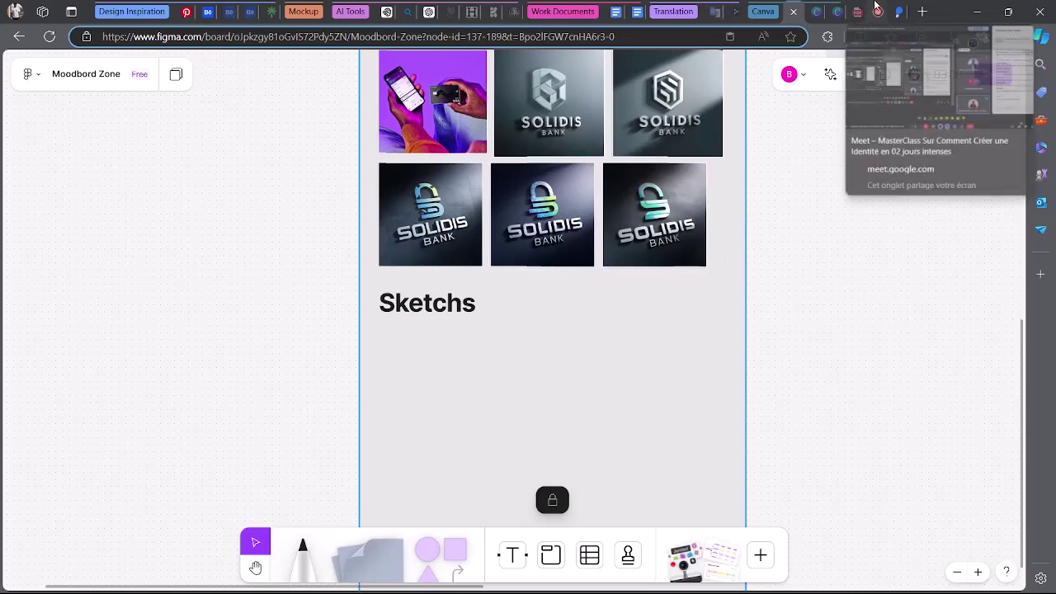
Stop presenting the screen in the Google Meet call with 'Arrêter la présentation'.
click(877, 12)
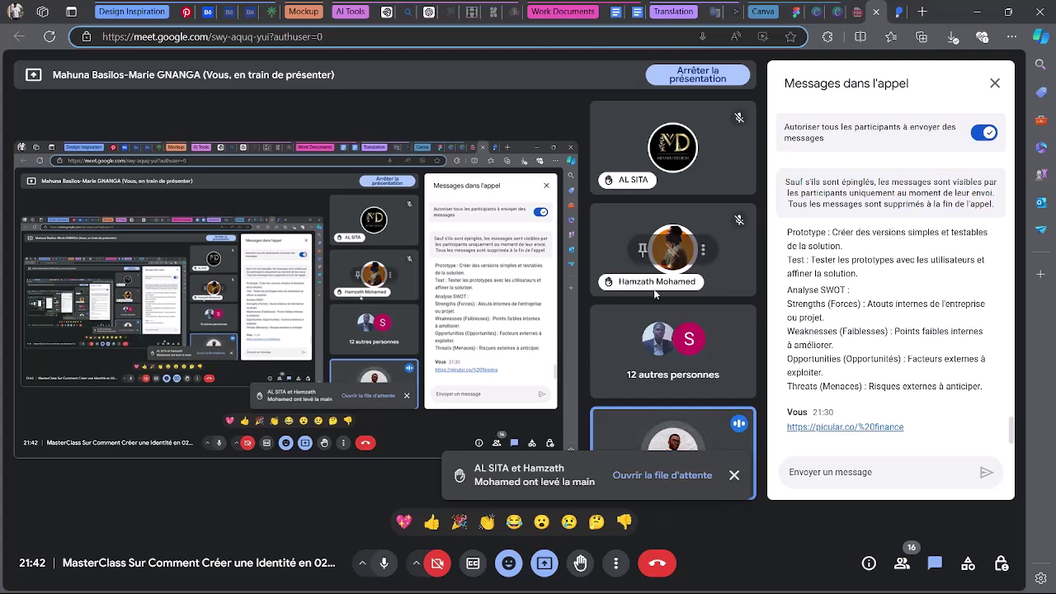
click(545, 562)
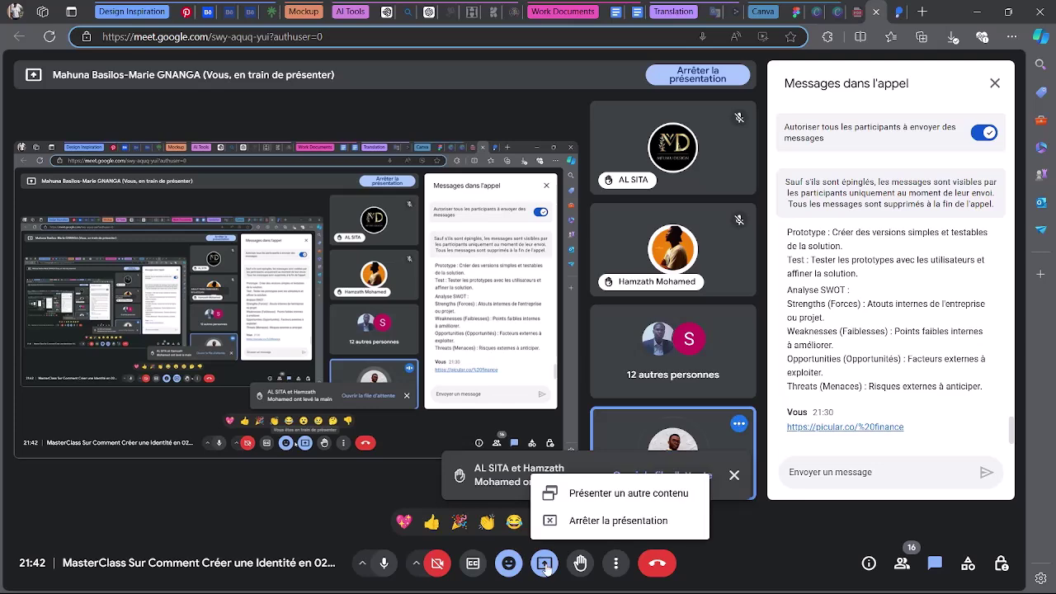
click(577, 521)
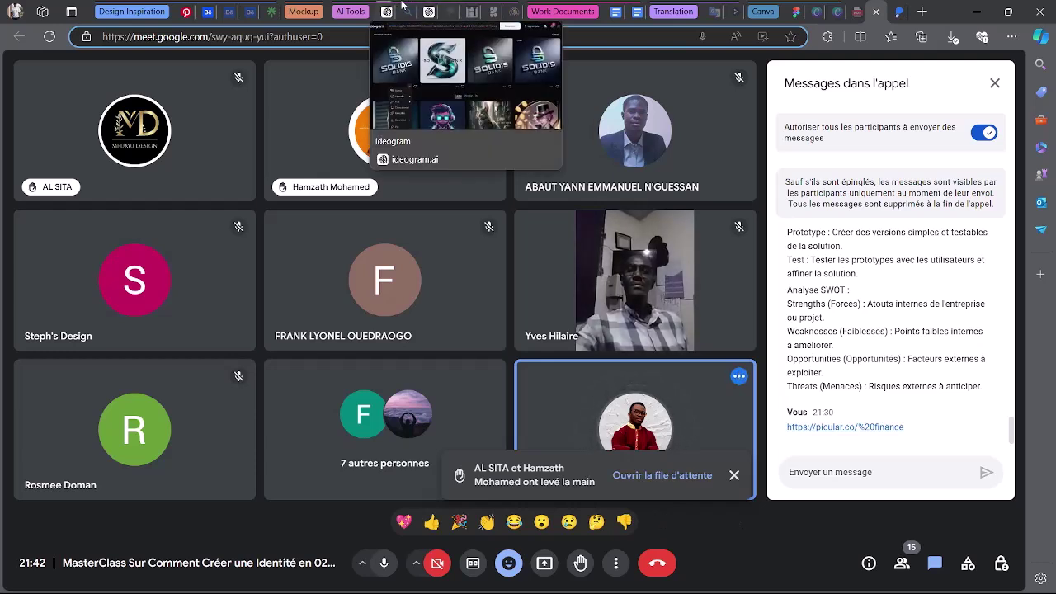
click(428, 11)
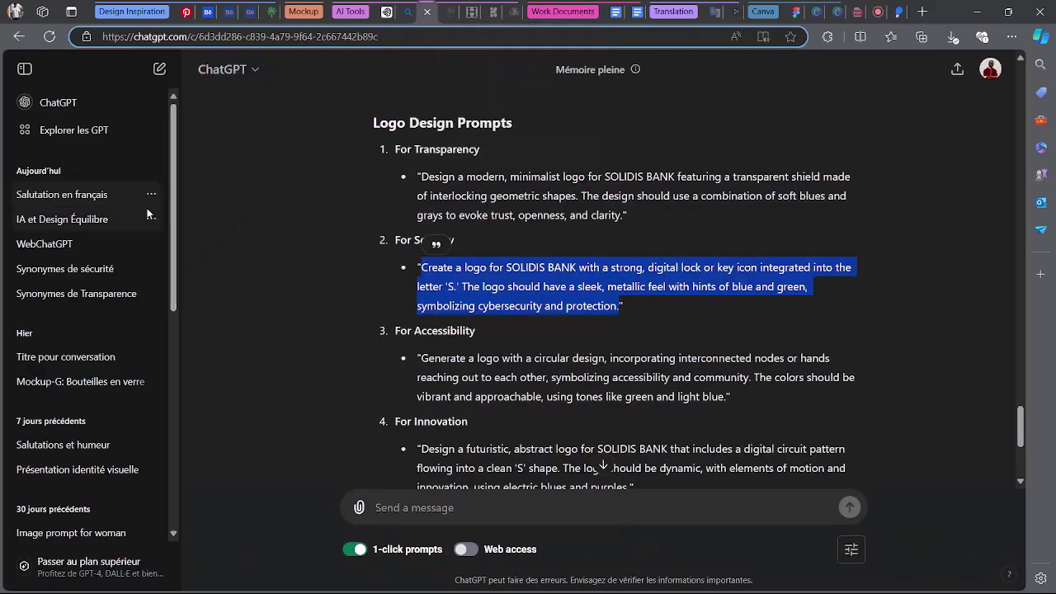
In the IA et Design Équilibre chat, write 'Quel est la différence entre une identité visuelle et une marque'.
click(112, 219)
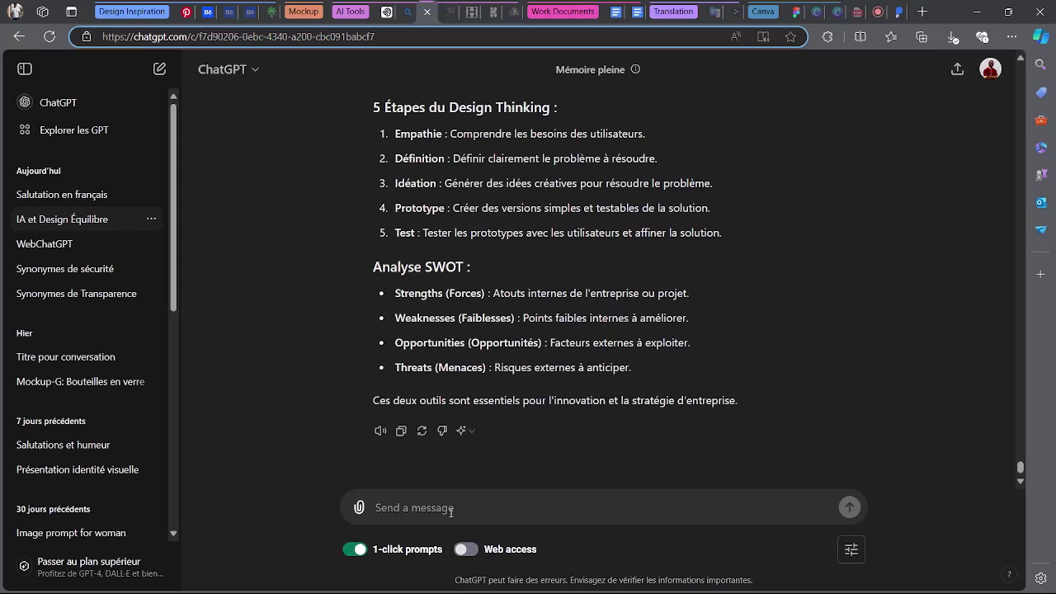
text(Quel est l)
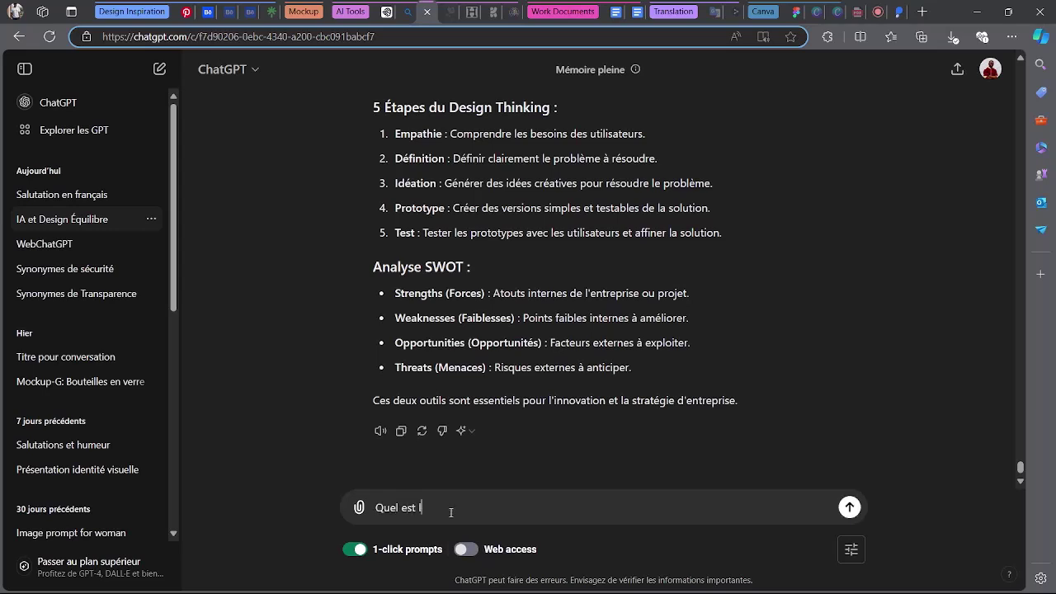
text(a différence entre)
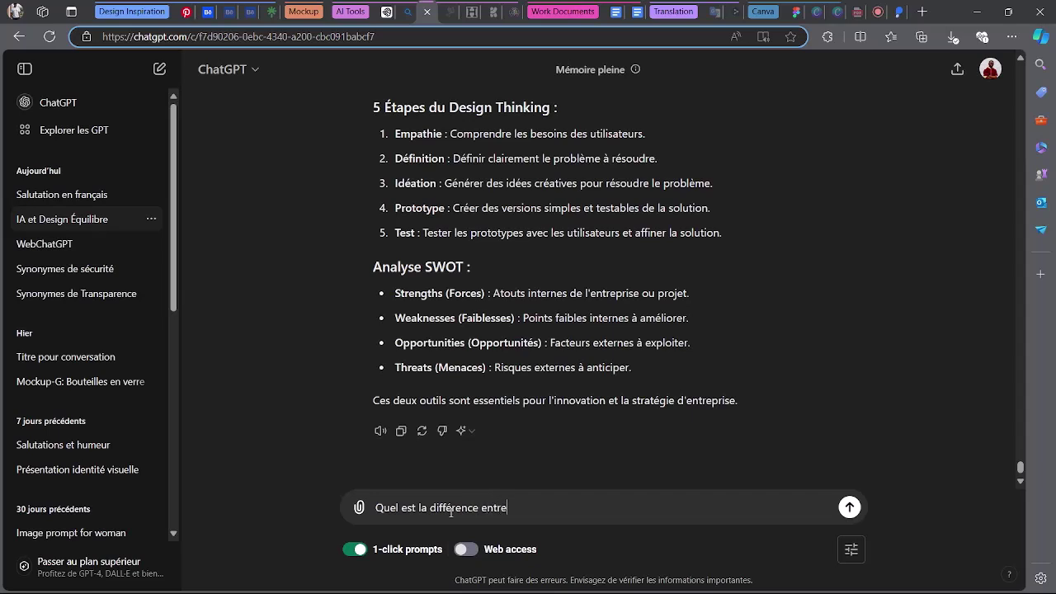
text( une identité de marque)
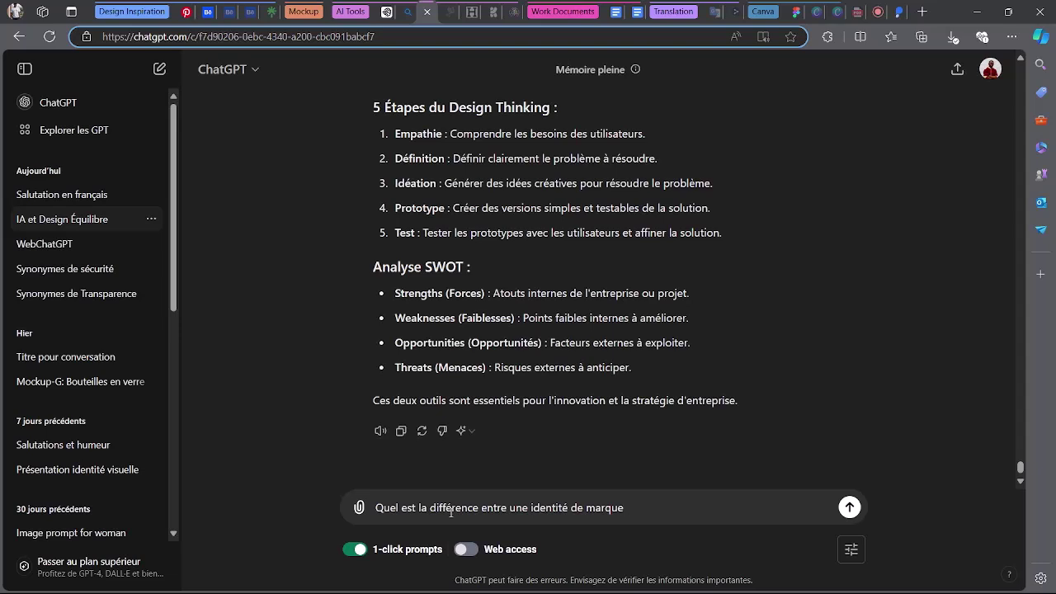
key(BackSpace)
key(BackSpace)
key(BackSpace)
key(BackSpace)
key(BackSpace)
key(BackSpace)
key(BackSpace)
key(BackSpace)
key(BackSpace)
text(visuelle et une)
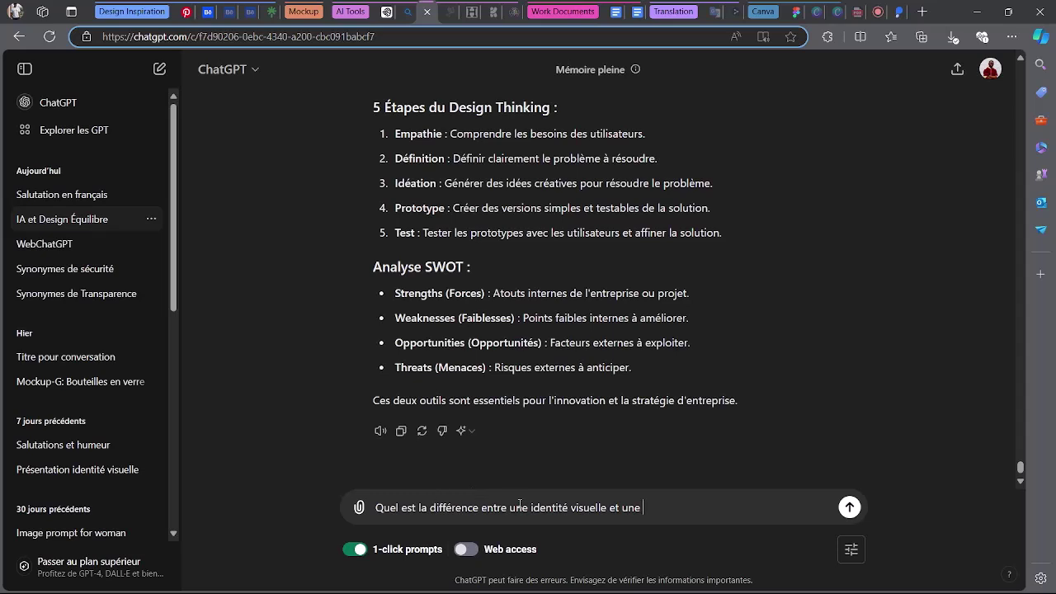
text(marque)
Return to the Meet call and dismiss the raised-hand notification.
click(866, 11)
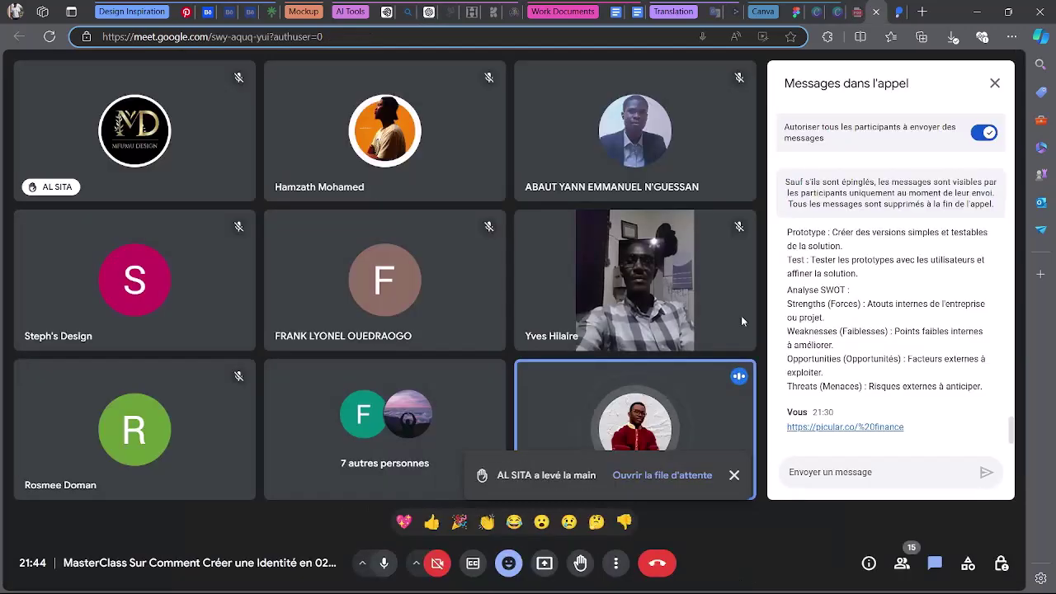
click(733, 474)
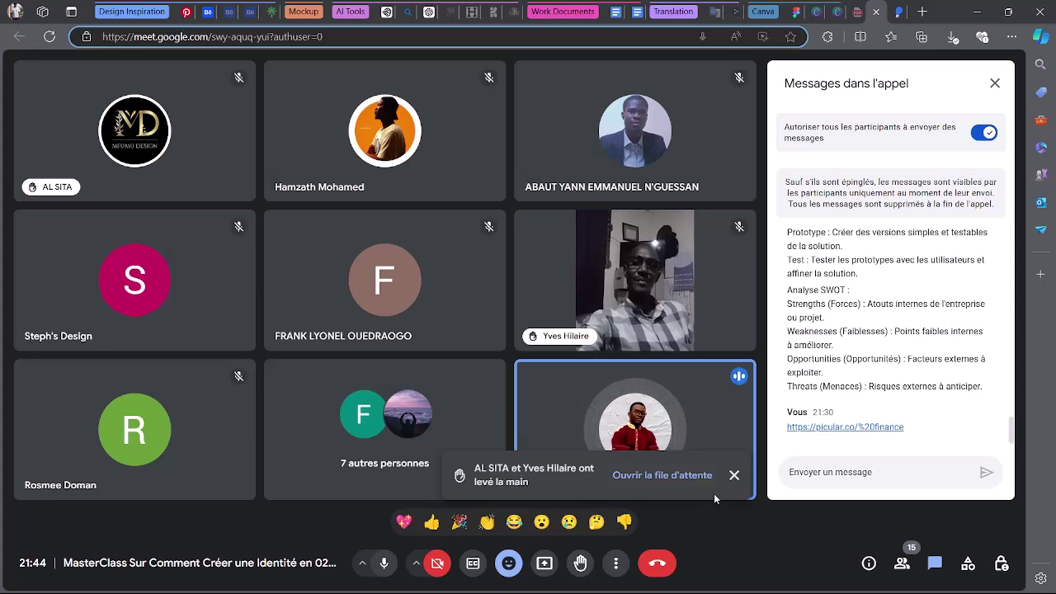
Review the Meet participants and two raised hands, then check the Ideogram logos and ChatGPT.
click(899, 563)
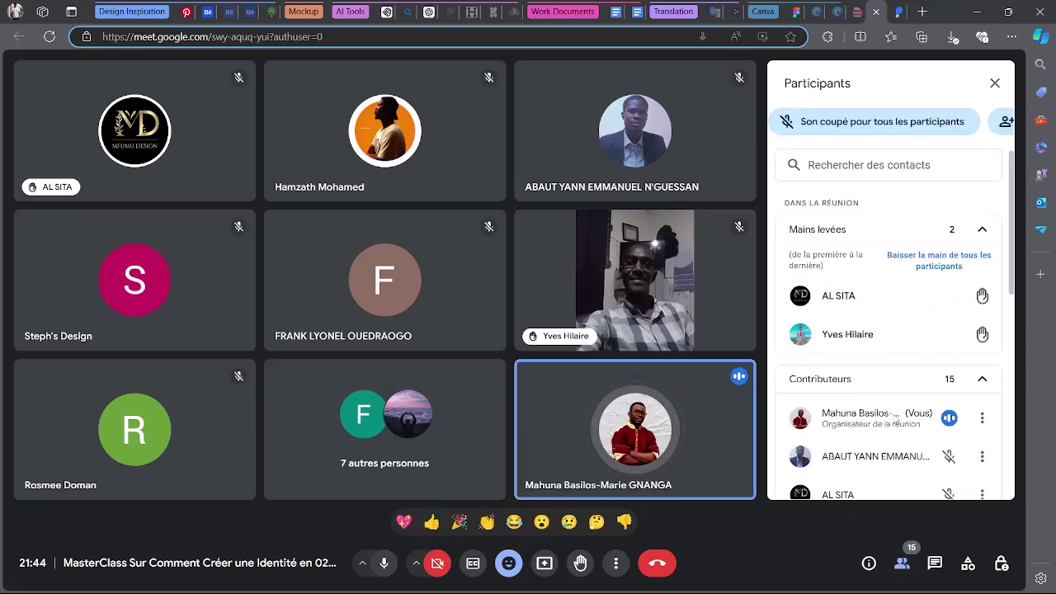
scroll(897, 419, down, 1)
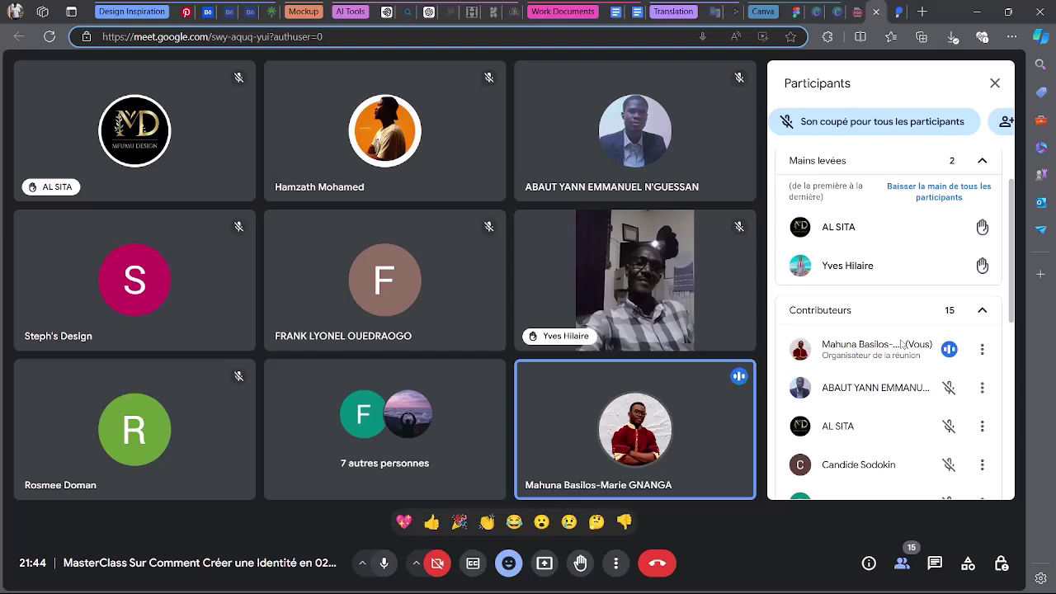
scroll(902, 340, down, 6)
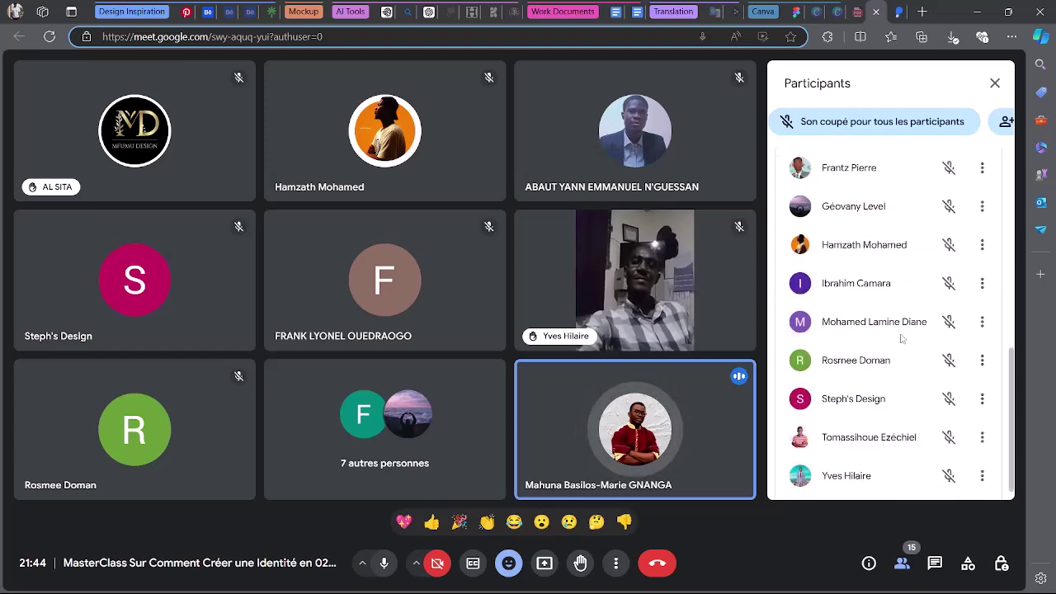
scroll(901, 339, up, 2)
scroll(901, 338, down, 2)
scroll(902, 339, up, 3)
scroll(901, 338, up, 5)
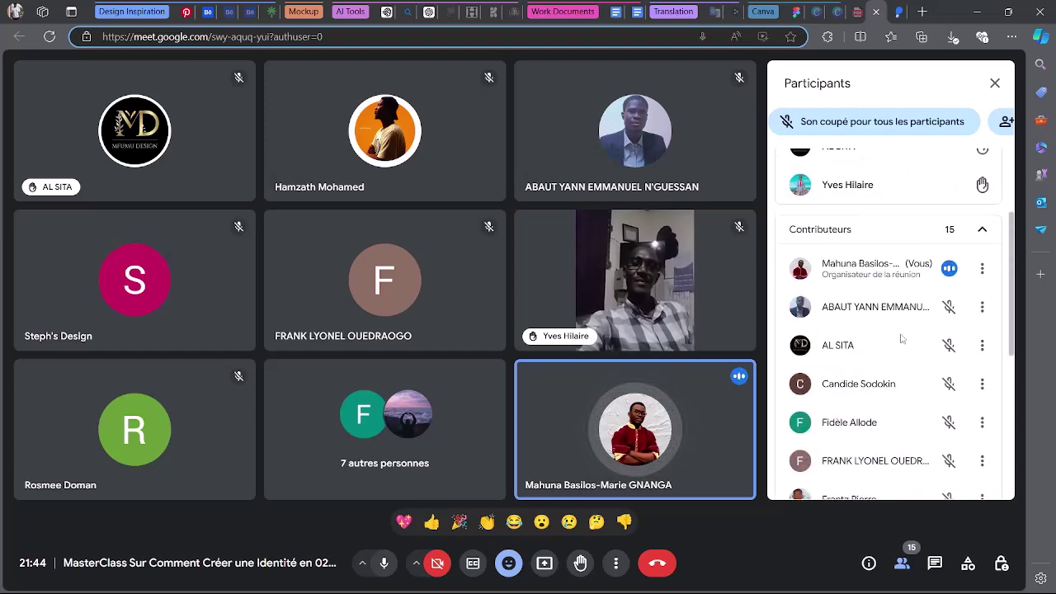
scroll(901, 338, down, 1)
scroll(902, 338, up, 1)
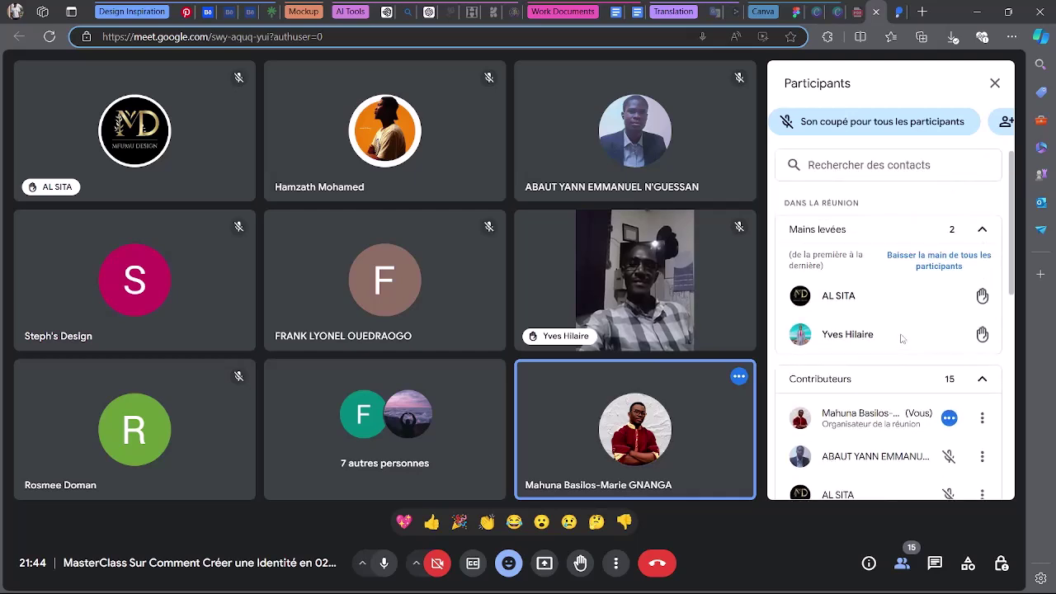
scroll(902, 338, down, 2)
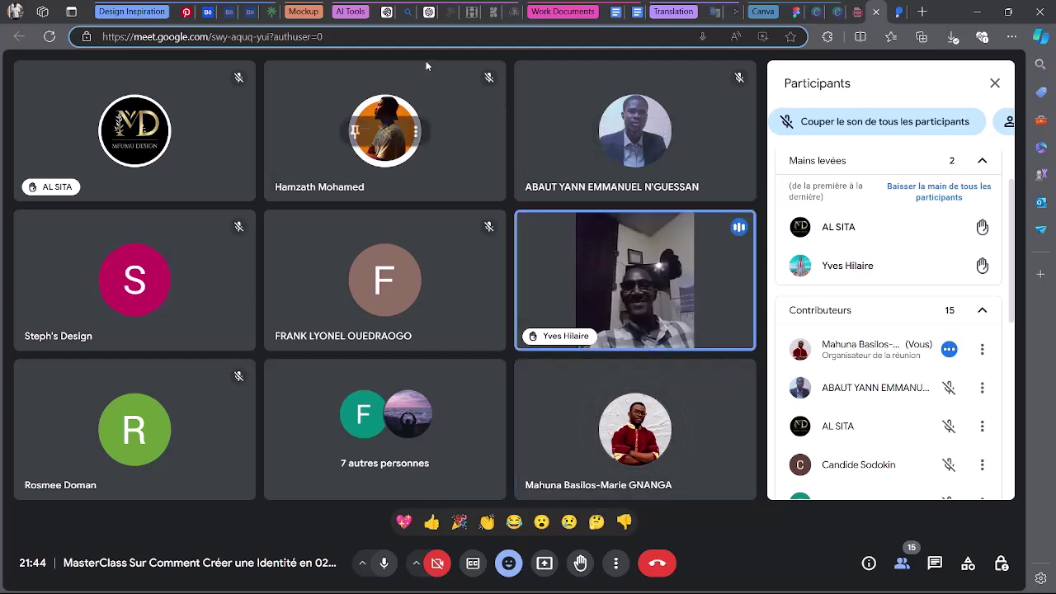
click(381, 7)
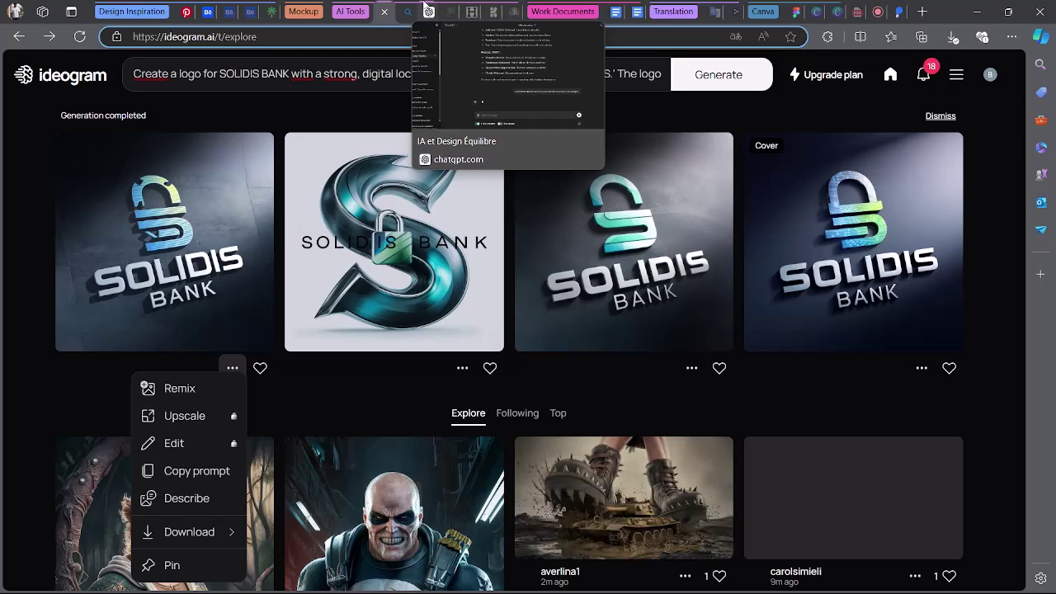
click(426, 7)
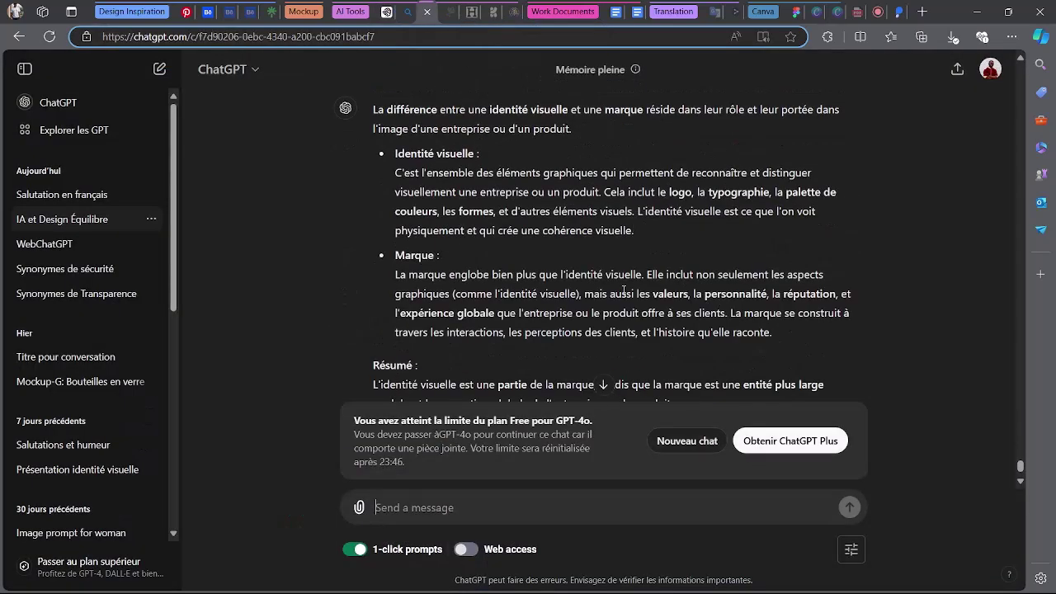
Return from ChatGPT's visual identity versus brand answer to the Google Meet call.
click(869, 6)
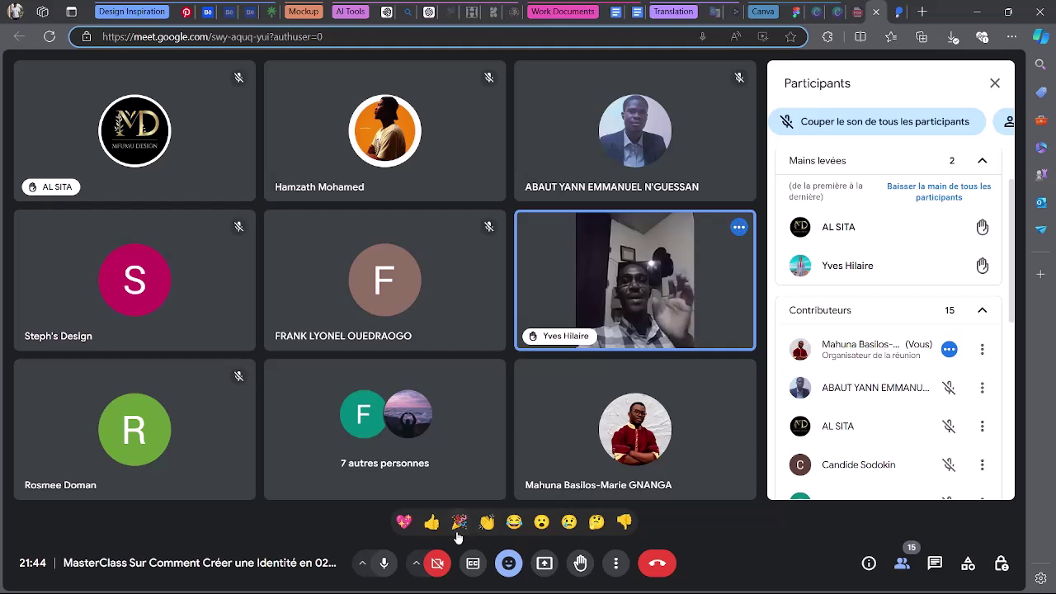
click(385, 563)
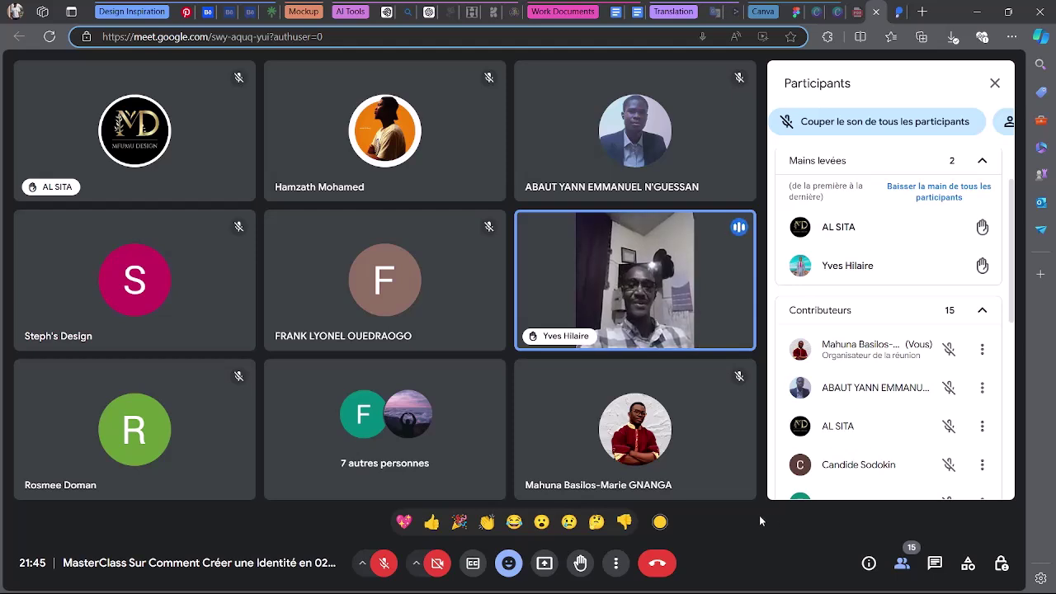
click(384, 564)
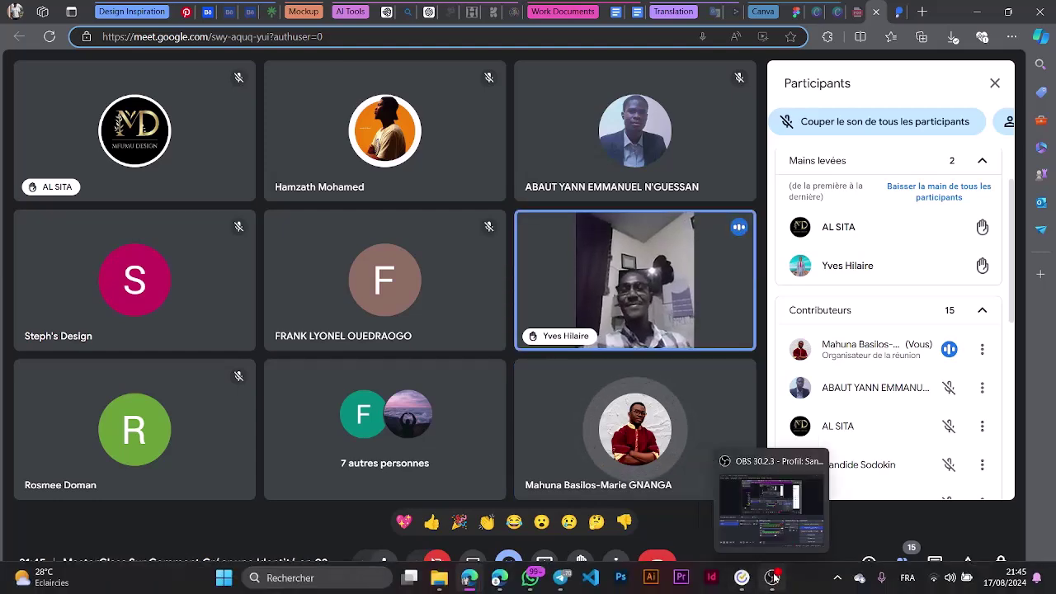
click(775, 569)
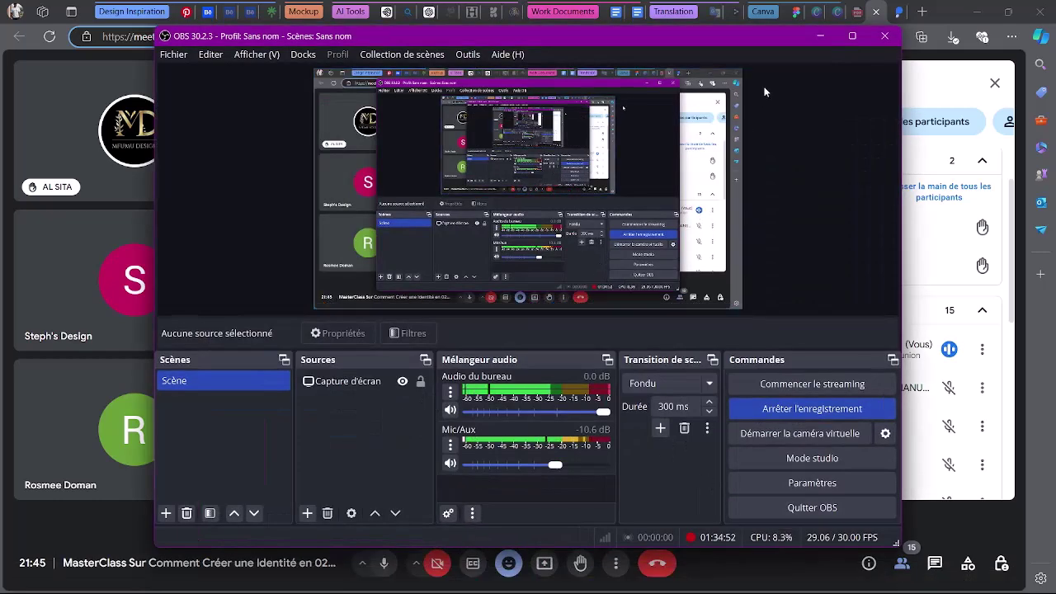
click(819, 36)
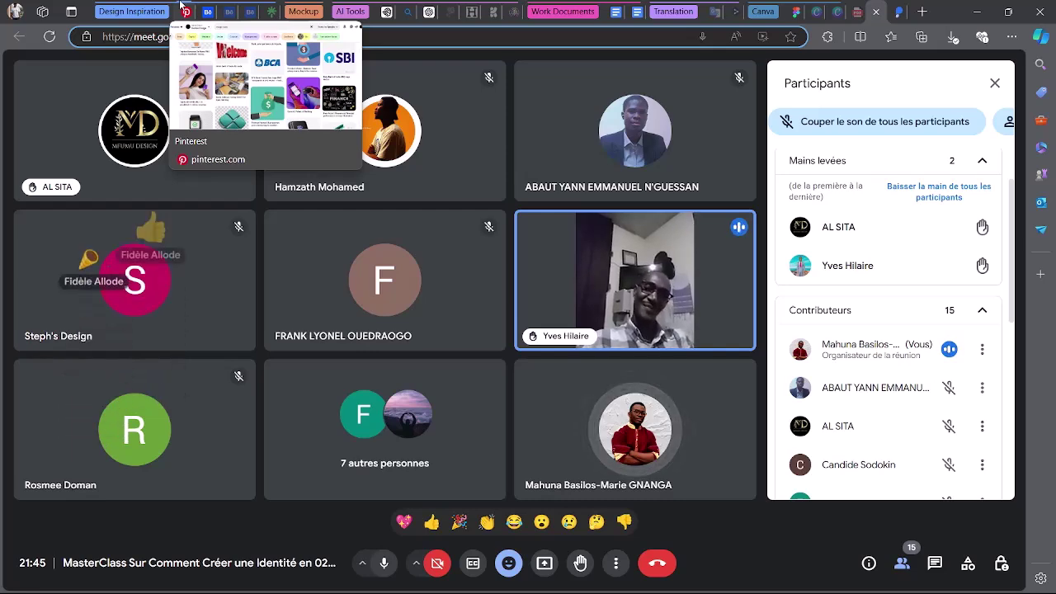
Glance at the Ideogram SOLIDIS BANK logos, then bring up ChatGPT's 'IA et Design Équilibre' conversation.
click(388, 9)
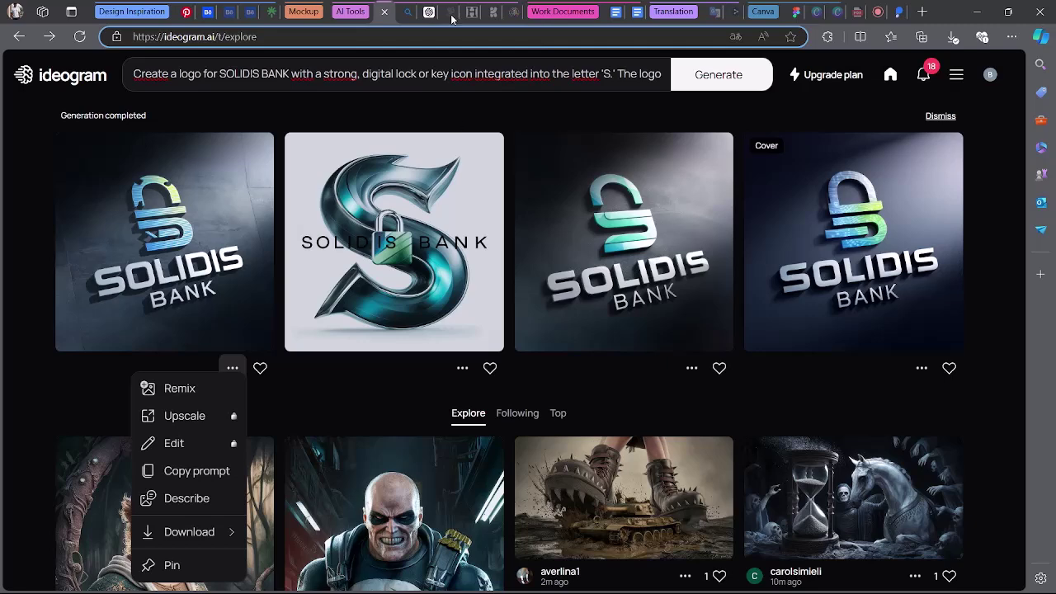
click(876, 11)
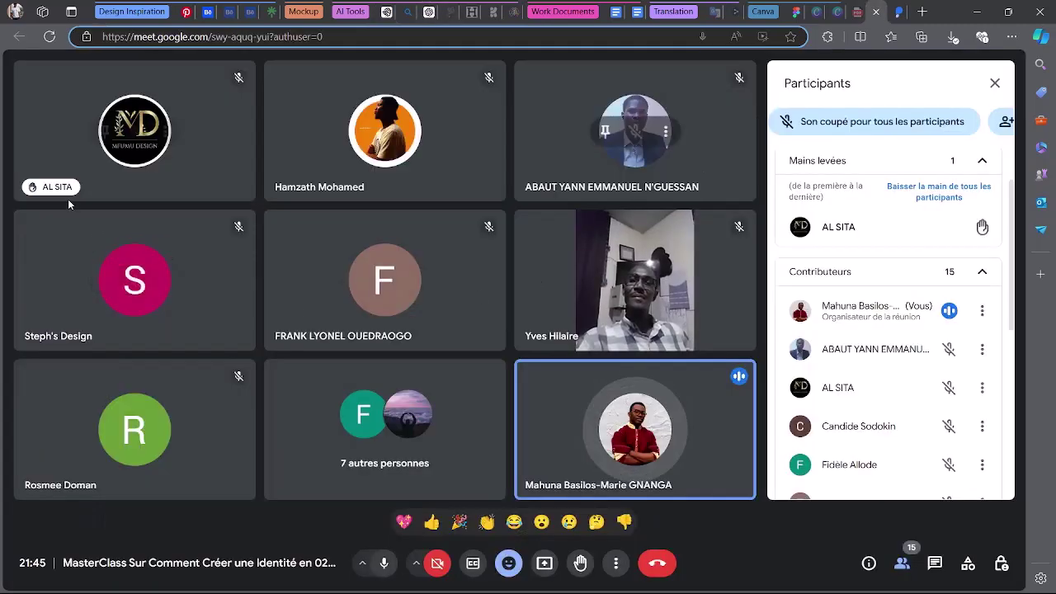
mouse_move(879, 230)
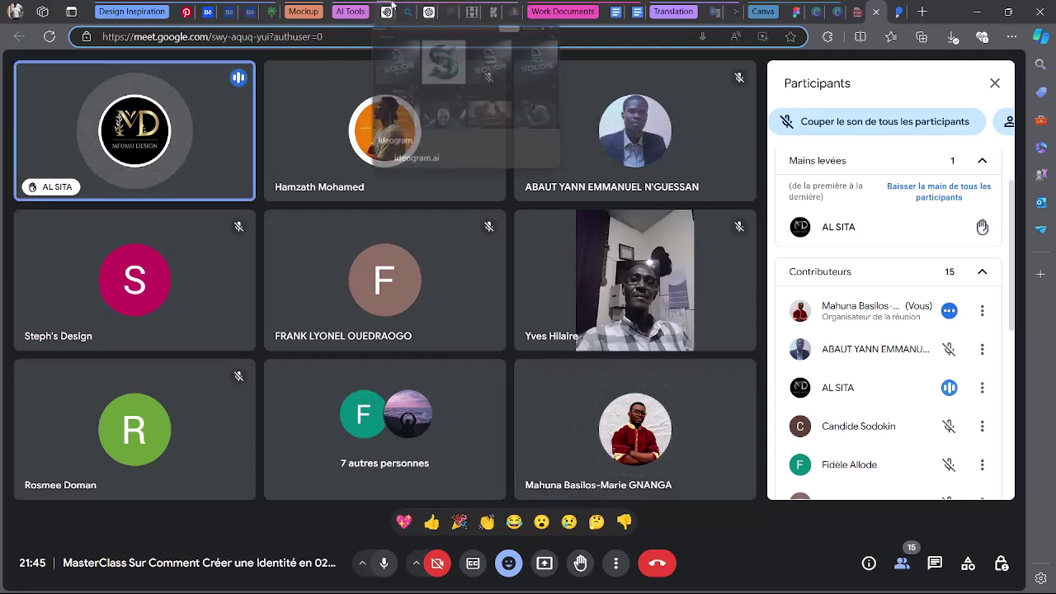
click(423, 7)
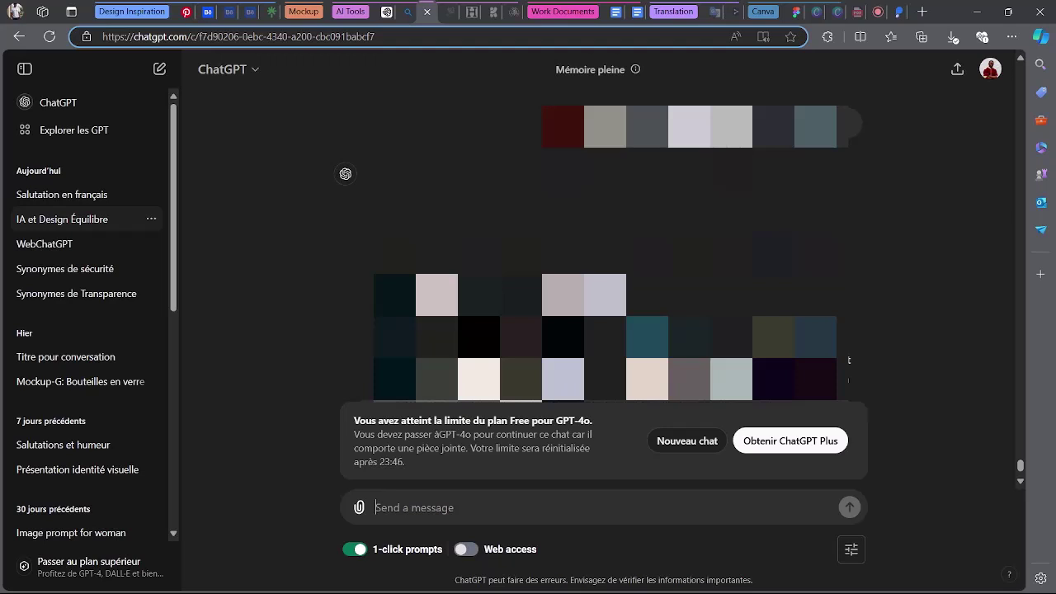
Skim the ChatGPT image grids, then go back to the Google Meet participants list.
scroll(604, 252, down, 2)
scroll(604, 252, up, 1)
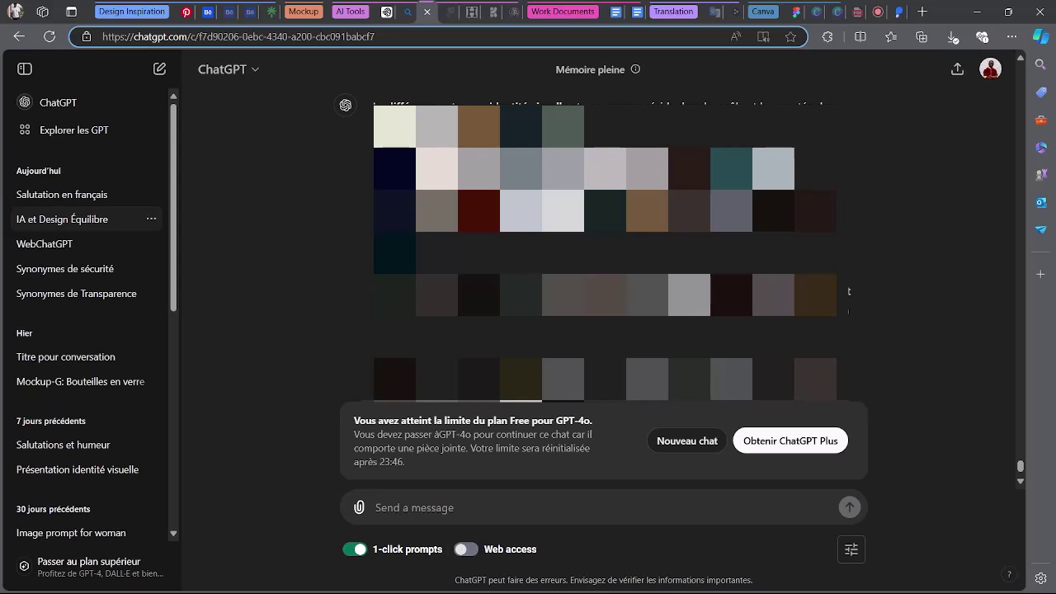
click(867, 12)
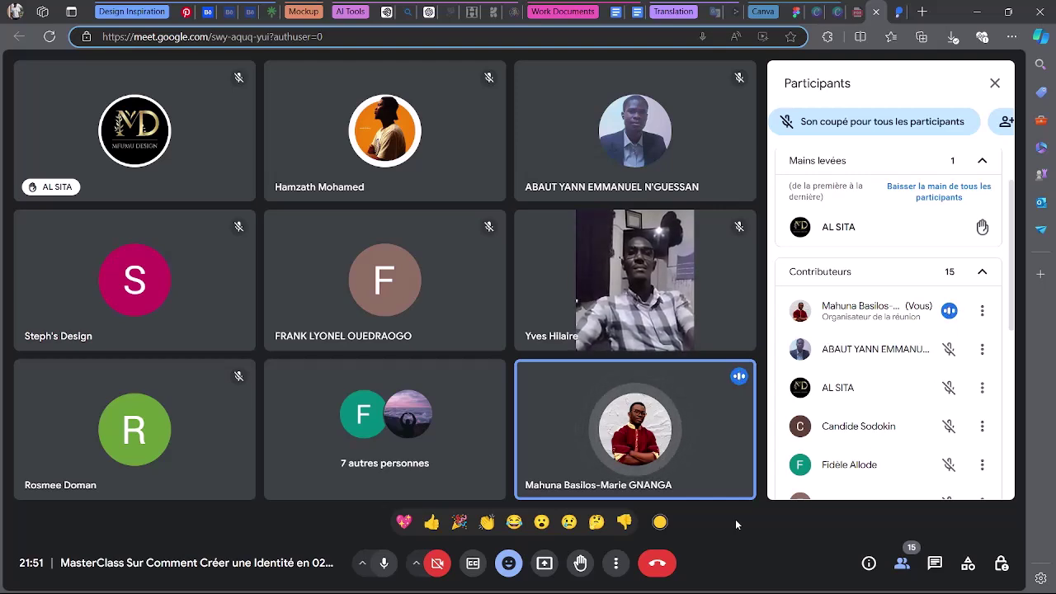
Get ready to switch to the ChatGPT 'IA et Design Équilibre' conversation from the Meet call.
mouse_move(677, 398)
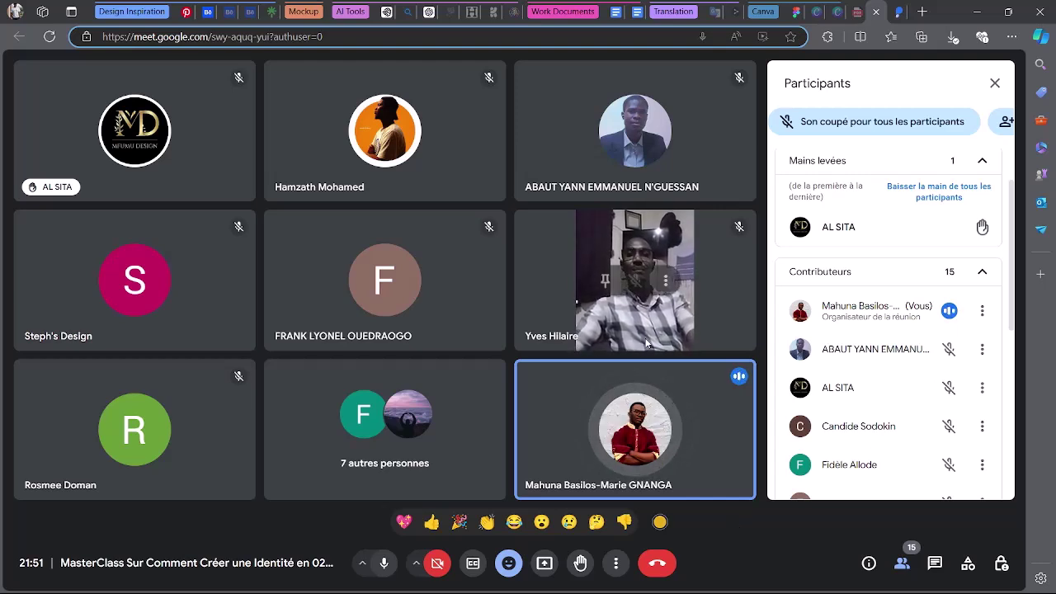
mouse_move(427, 7)
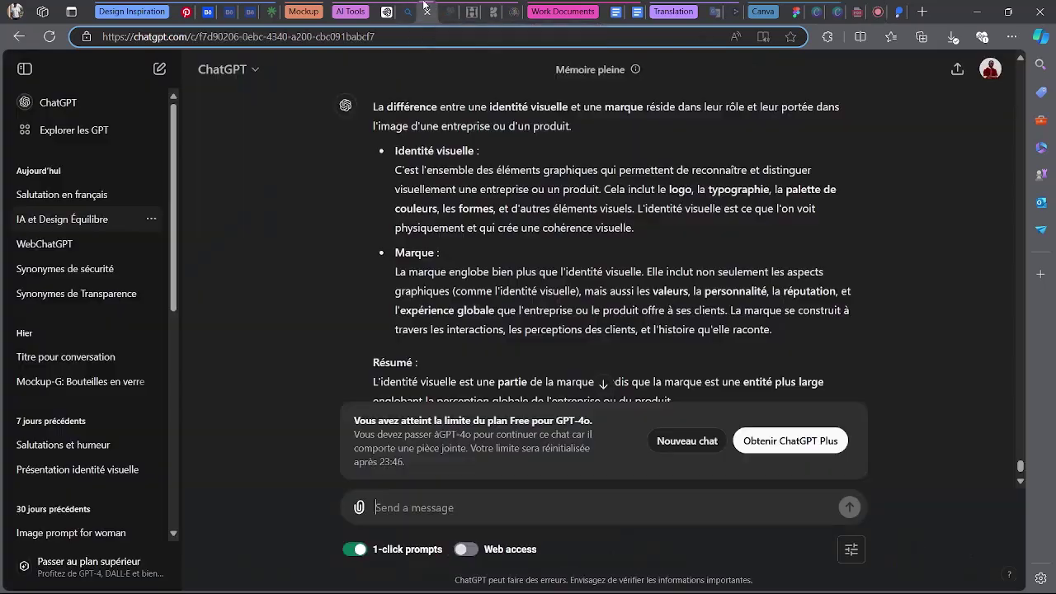
Flip to the 'IA et Design Équilibre' conversation and back to the masterclass Meet call.
click(426, 8)
click(876, 12)
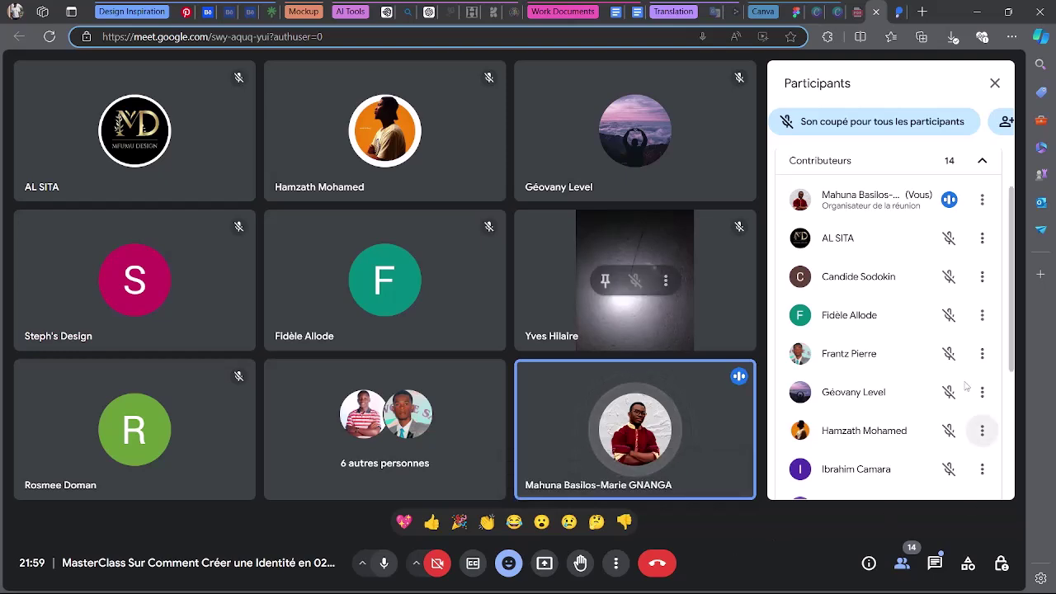
scroll(956, 387, up, 2)
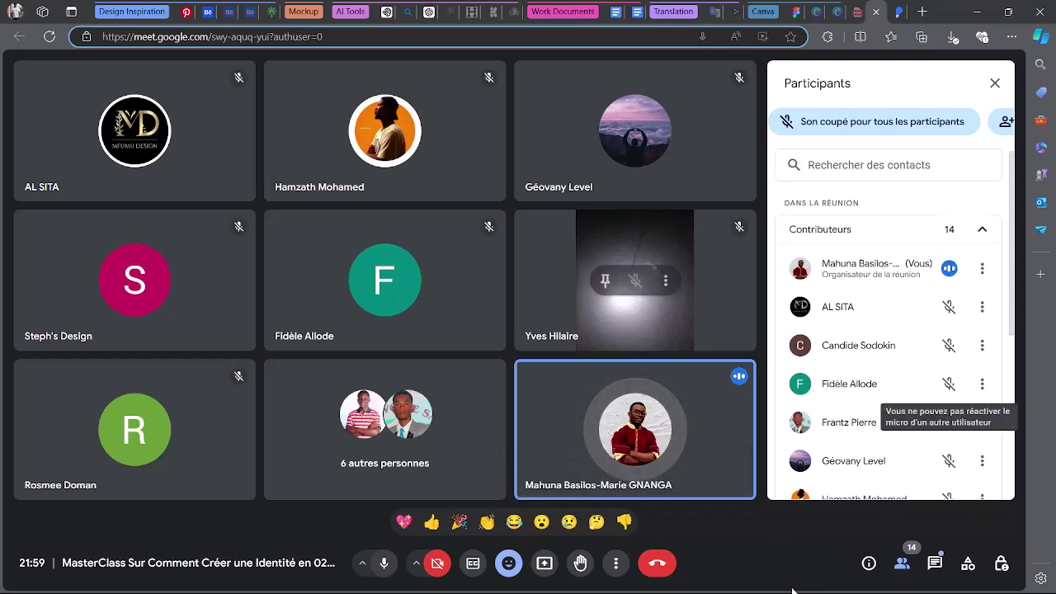
scroll(836, 445, down, 4)
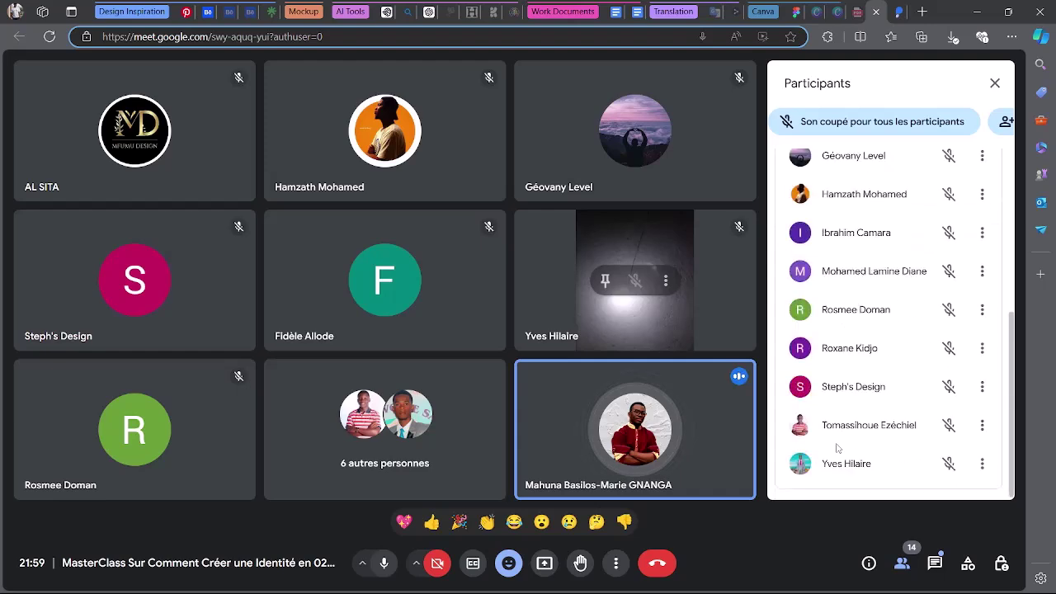
scroll(836, 445, up, 3)
scroll(837, 446, down, 1)
scroll(836, 446, up, 3)
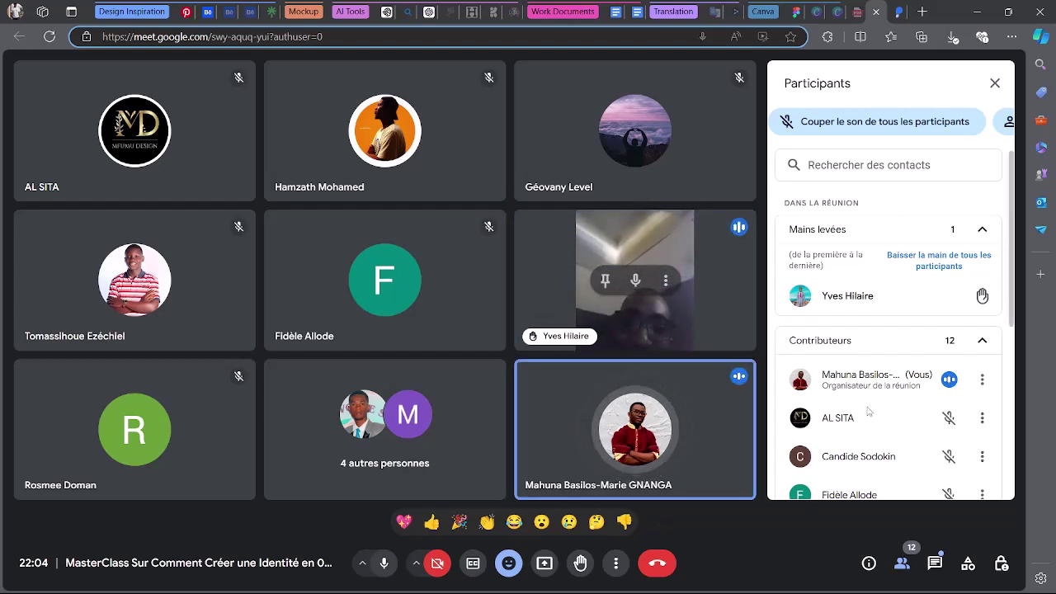
scroll(868, 411, down, 5)
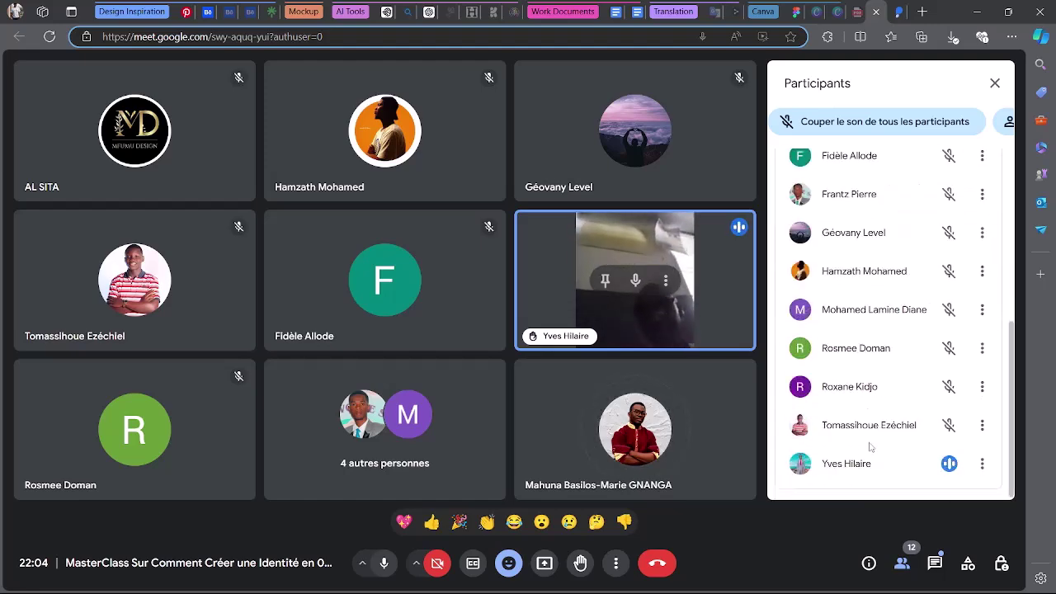
scroll(881, 469, up, 5)
scroll(881, 469, down, 1)
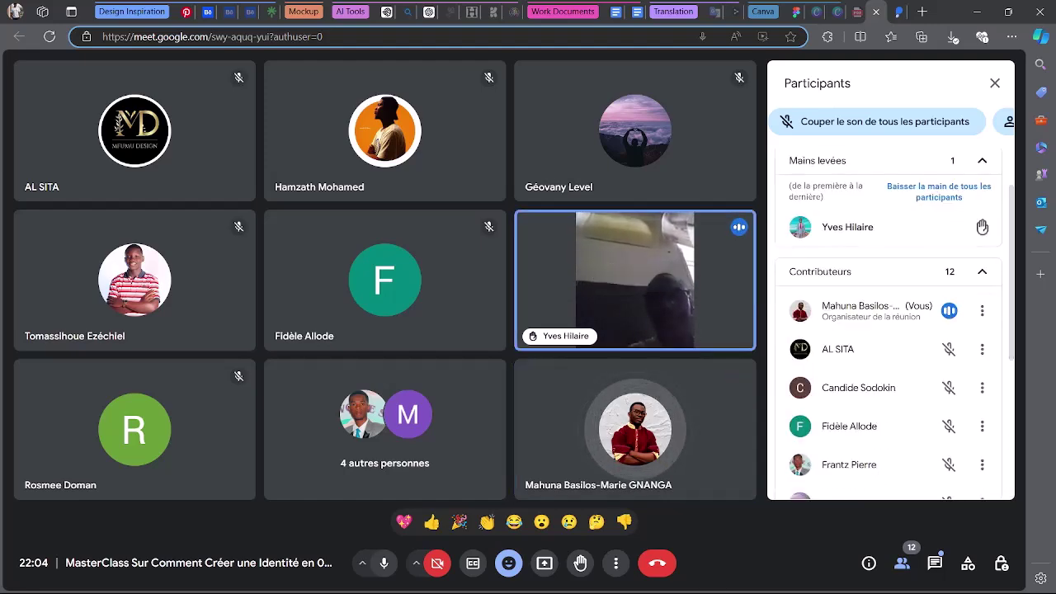